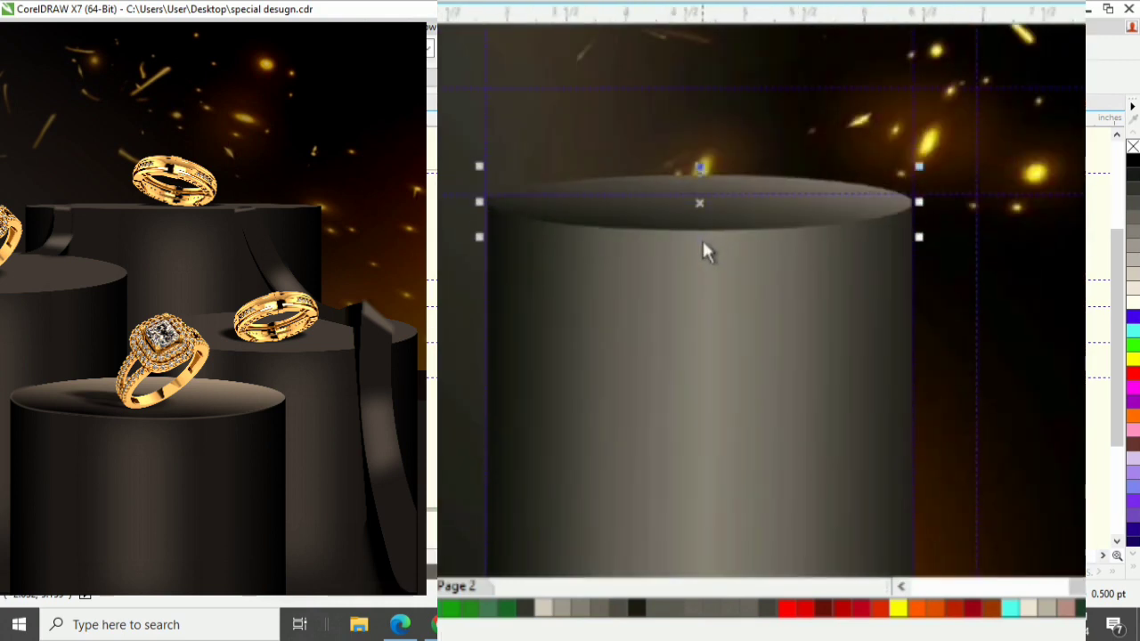
Move the white highlight curve onto the front edge of the cylinder's elliptical top
scroll(703, 243, up, 4)
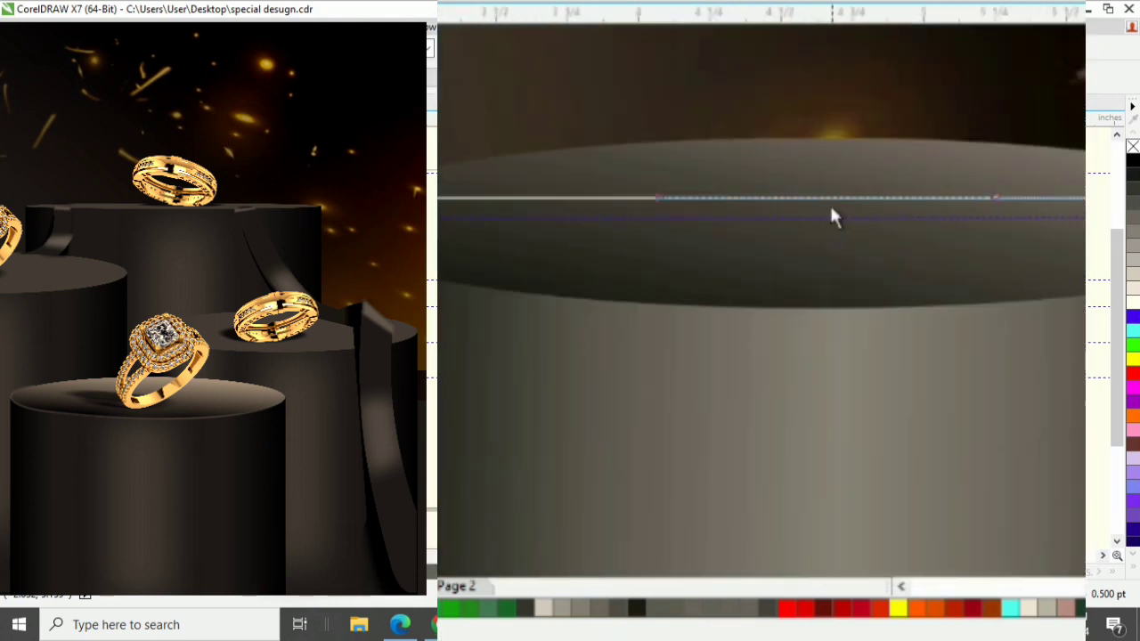
mouse_move(833, 216)
mouse_down()
mouse_move(677, 259)
mouse_move(519, 279)
mouse_up()
scroll(761, 294, down, 5)
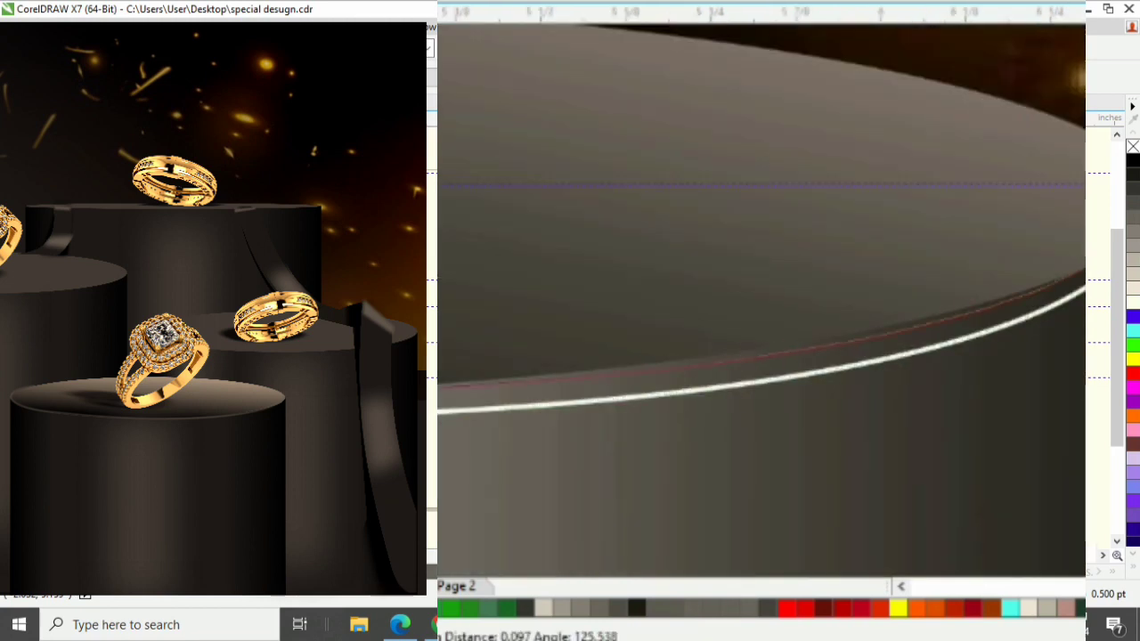
scroll(540, 270, down, 2)
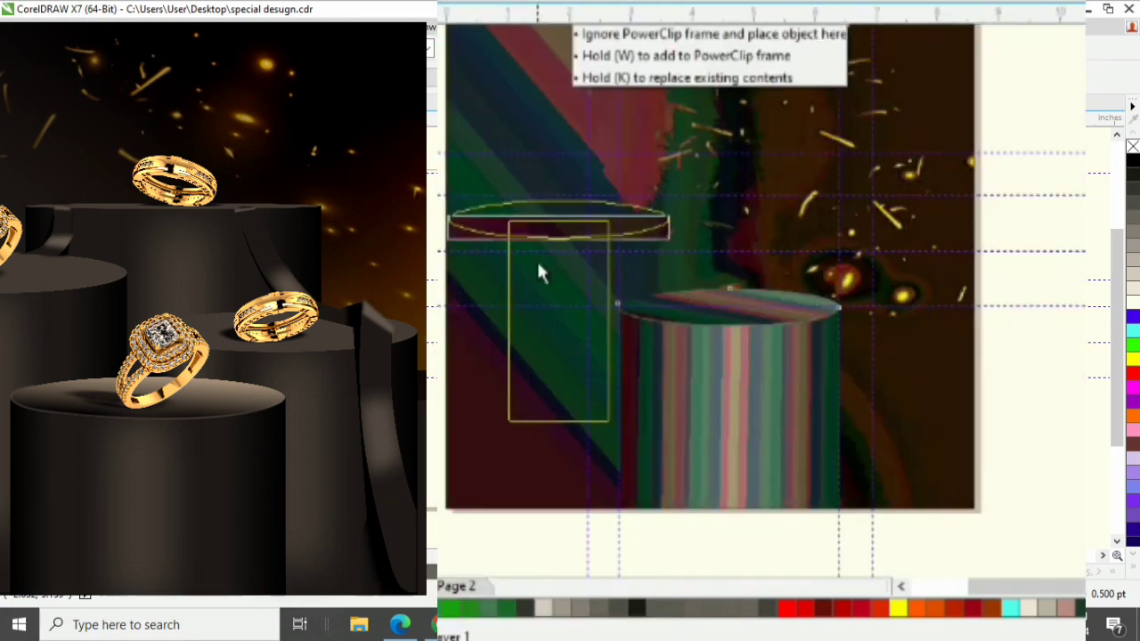
Place a copy of the elliptical top to the left of the front cylinder and send it backward
drag(539, 270, 502, 320)
click(756, 406)
key(ctrl+Page_Down)
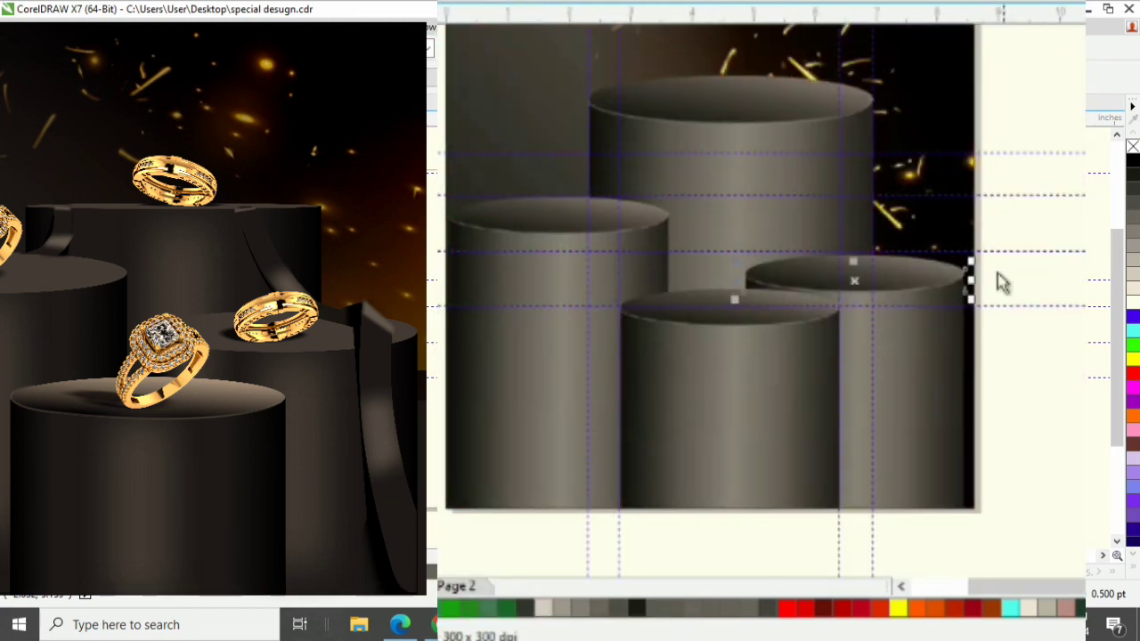
Flatten the rear cylinder's elliptical top and widen the left cylinder
click(751, 160)
scroll(822, 293, up, 3)
scroll(1019, 373, down, 3)
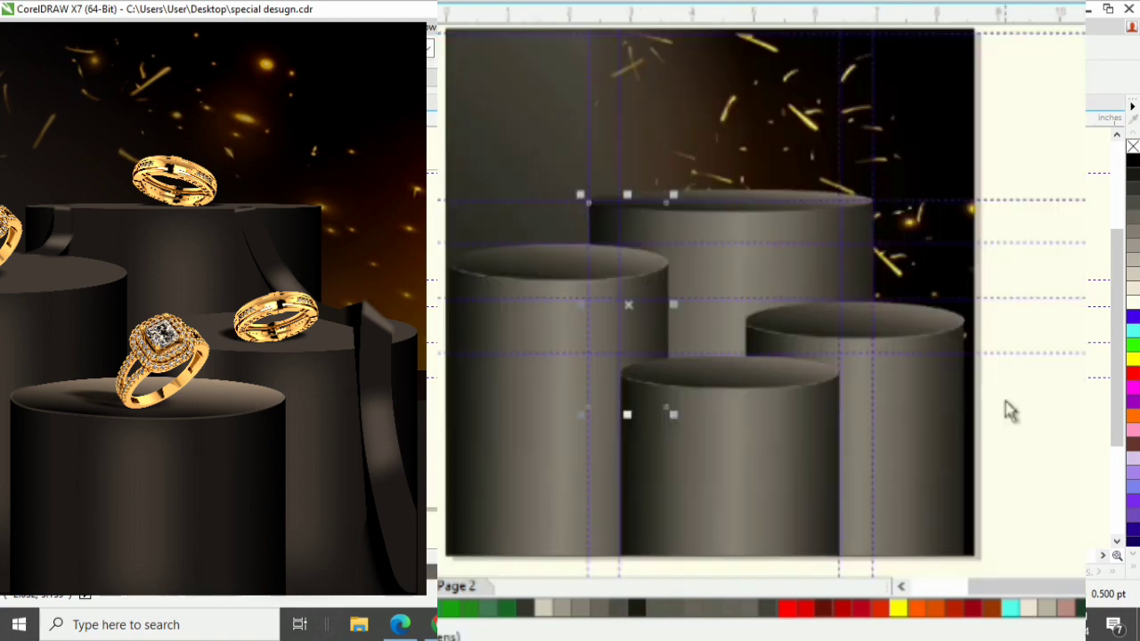
click(633, 255)
click(1030, 145)
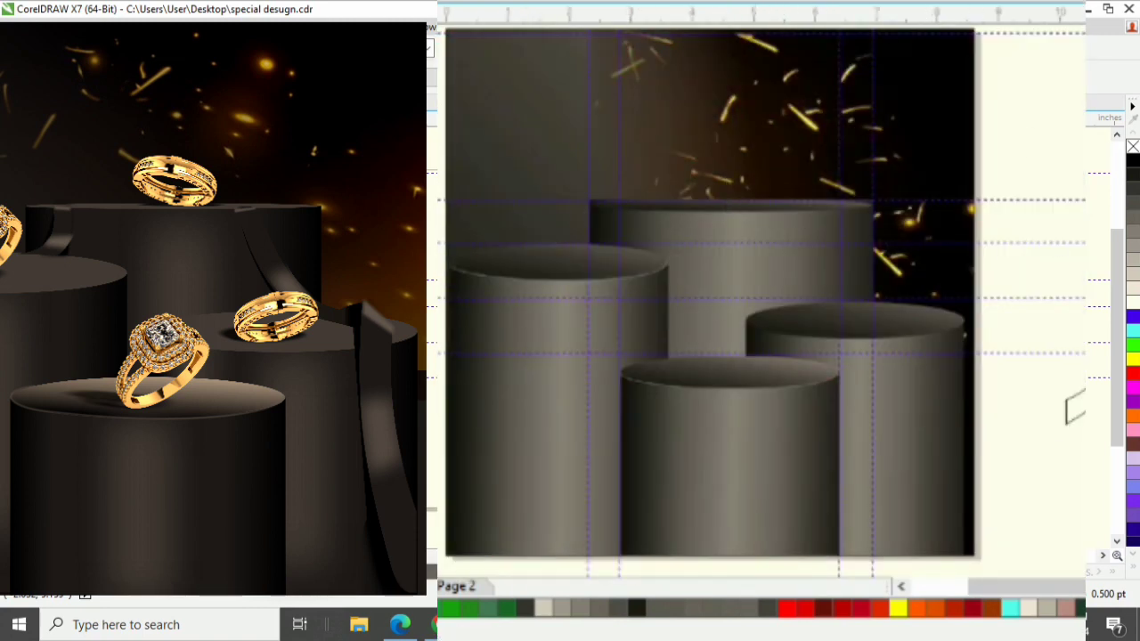
drag(663, 258, 699, 263)
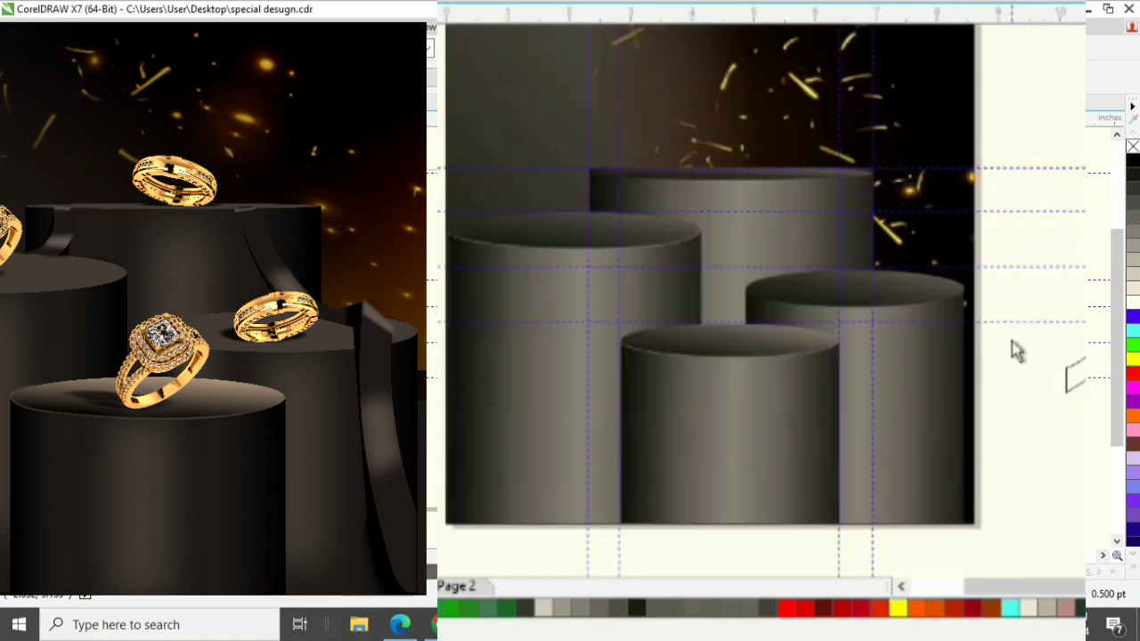
Paste the curved drape shapes and place them from the rear cylinder's top down over the right cylinder
key(ctrl+v)
scroll(926, 303, up, 5)
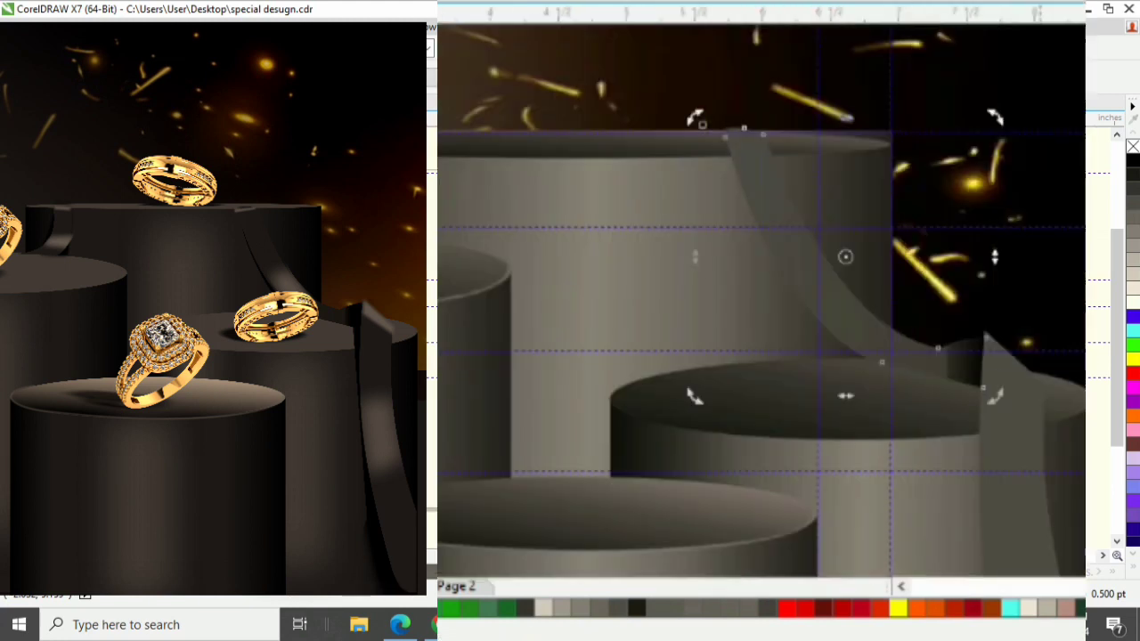
key(alt+b)
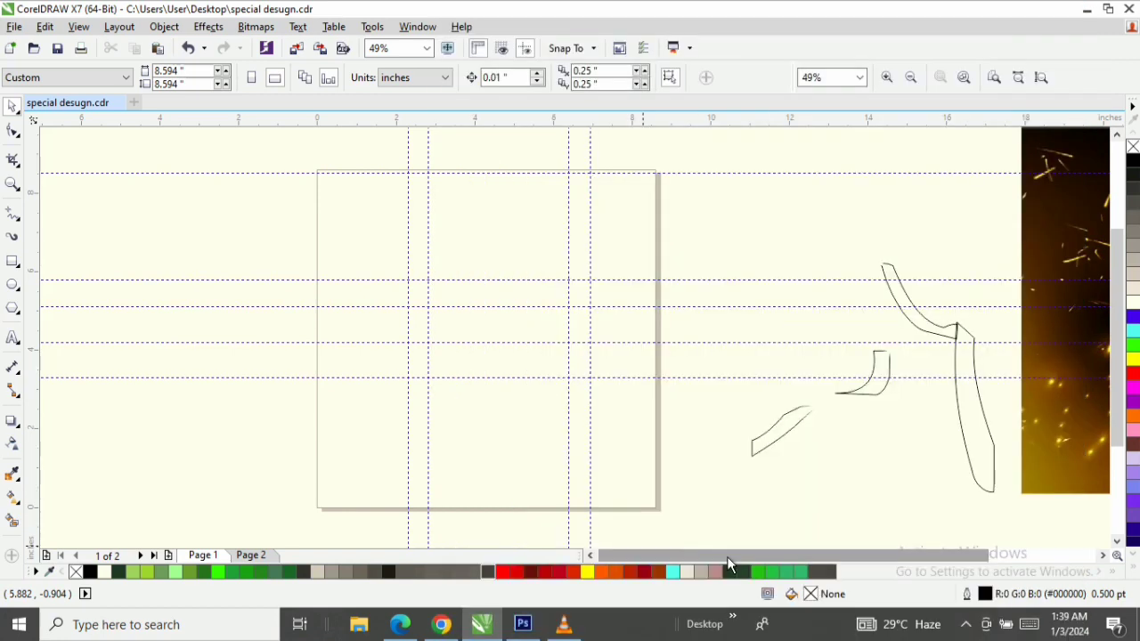
Add a rectangle matching the page frame on Page 1 and fill it with 90% Black
drag(732, 553, 893, 561)
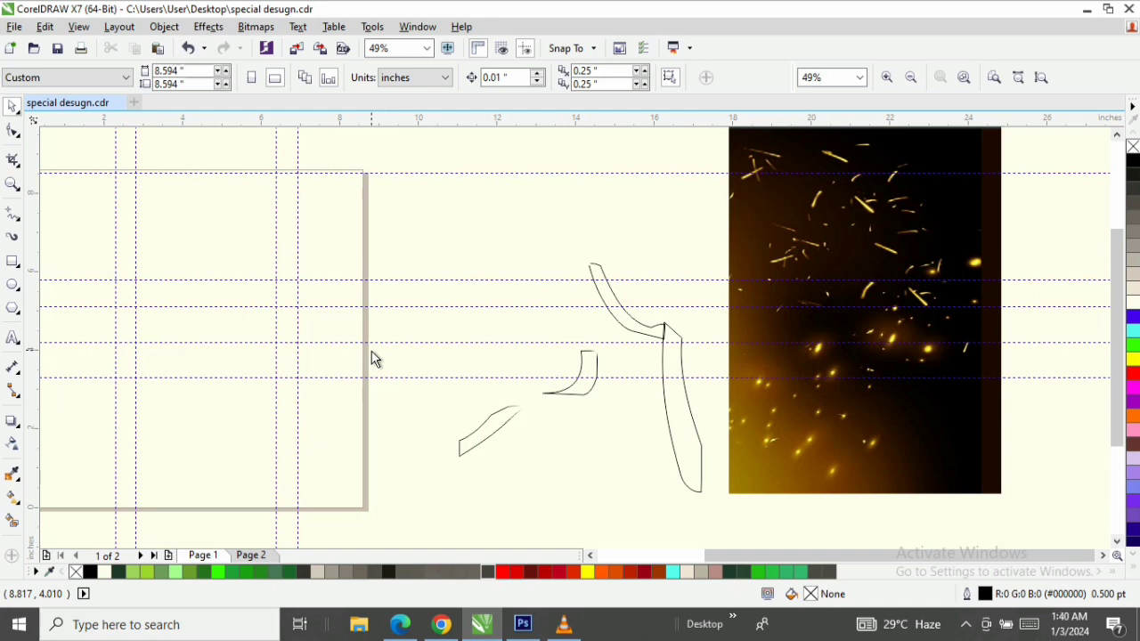
click(14, 185)
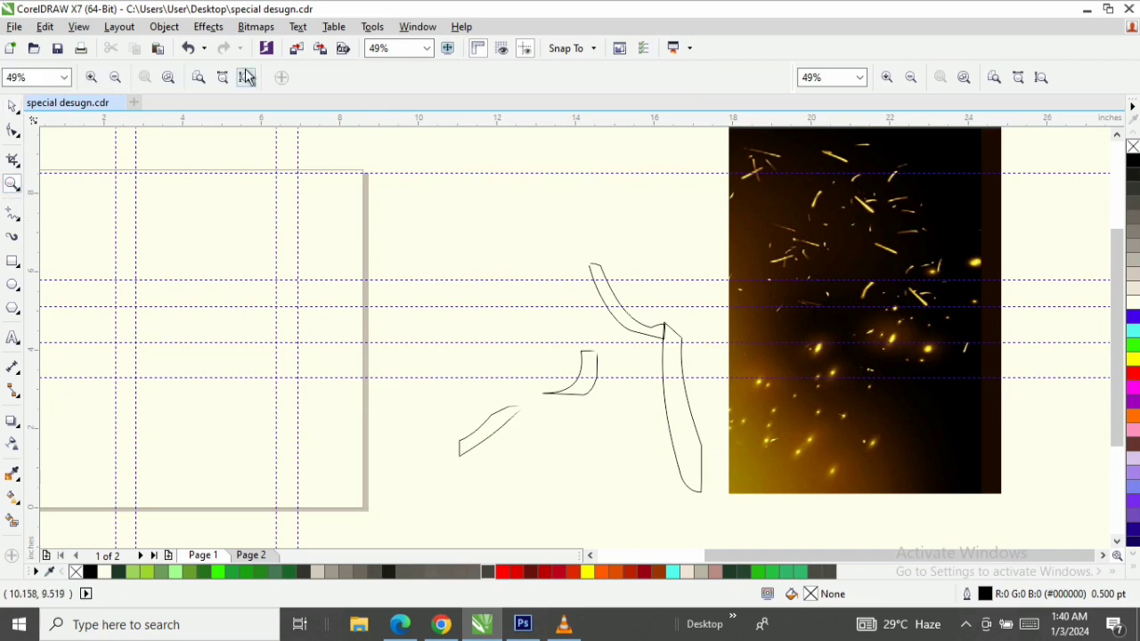
click(246, 77)
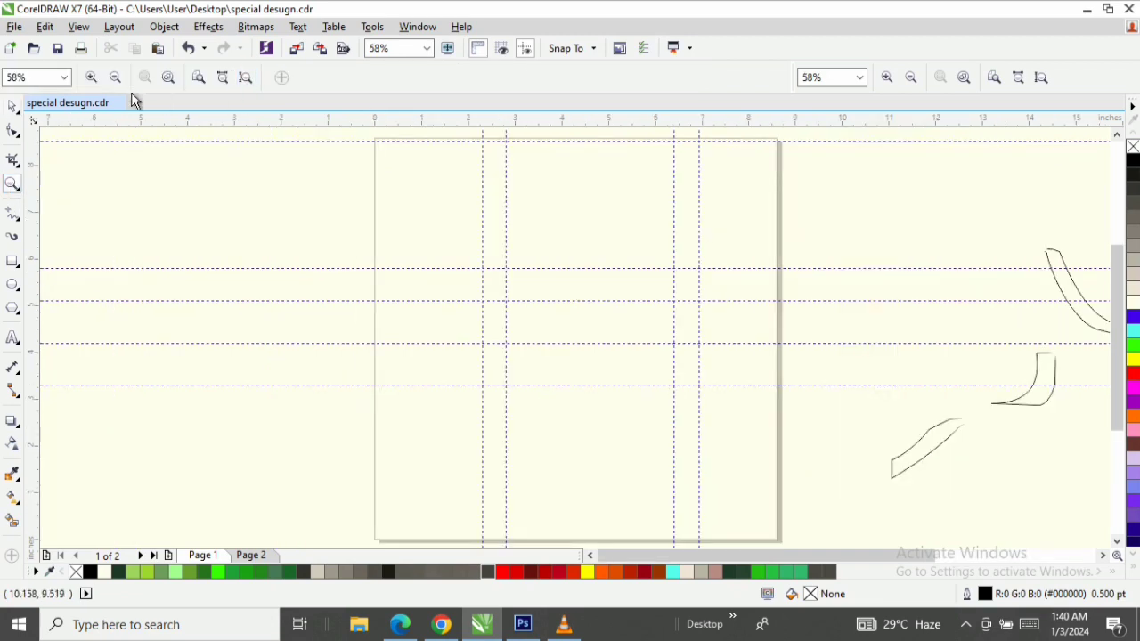
click(11, 103)
scroll(636, 554, right, 2)
mouse_move(637, 553)
mouse_down()
mouse_move(782, 572)
mouse_move(696, 555)
mouse_move(715, 552)
mouse_up()
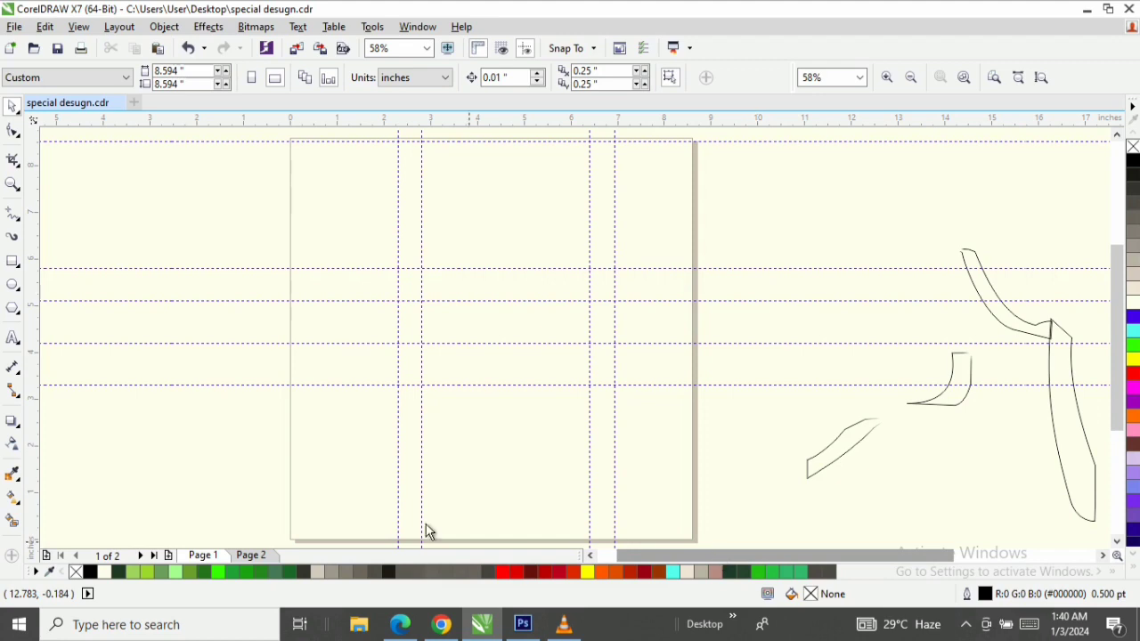
double_click(12, 262)
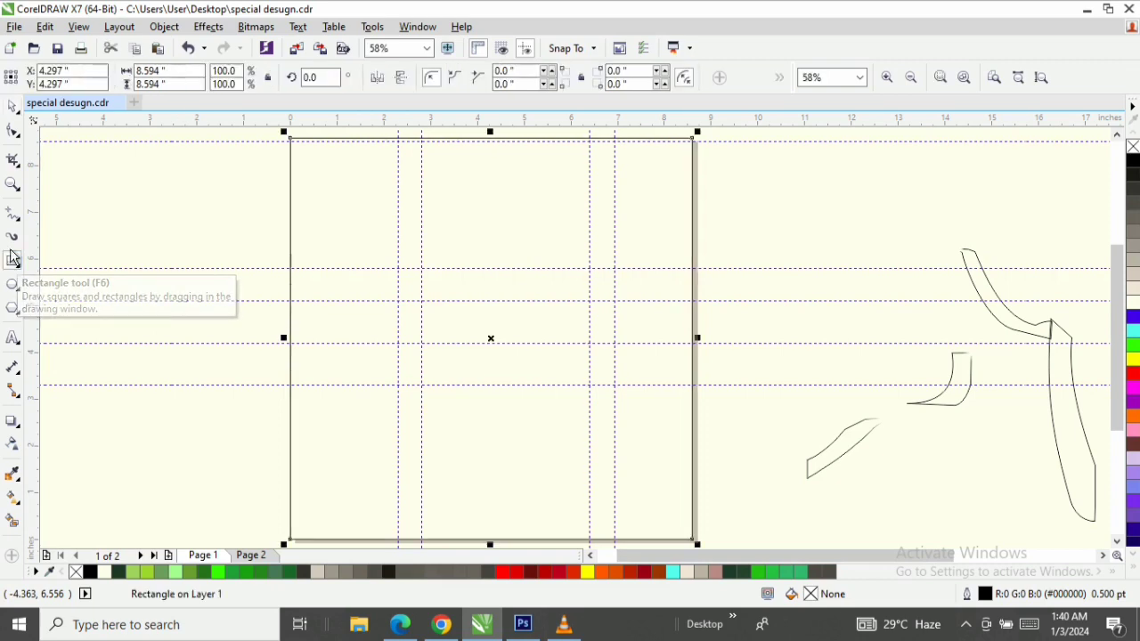
click(13, 108)
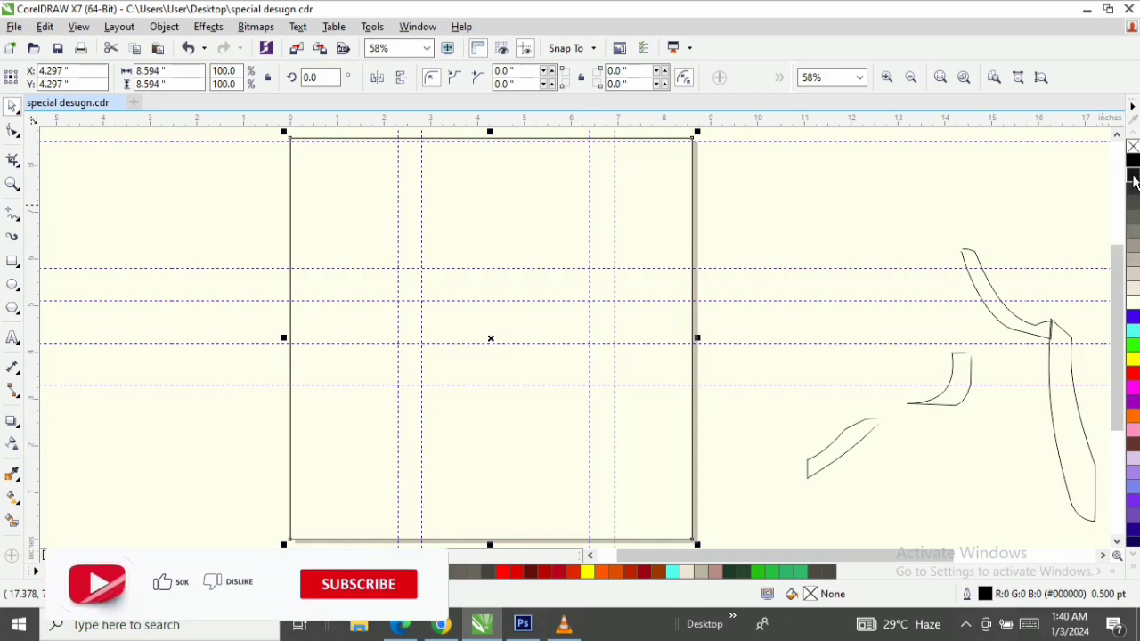
click(1133, 181)
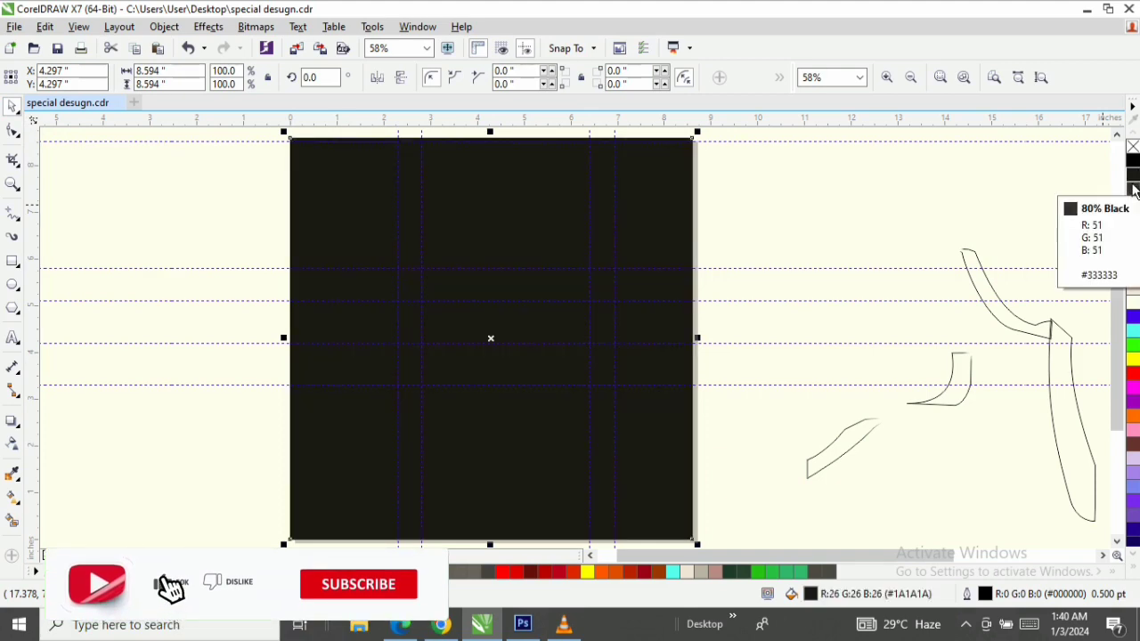
Change the rectangle's fill to a linear fountain fill with the end colour #7A7373
double_click(812, 594)
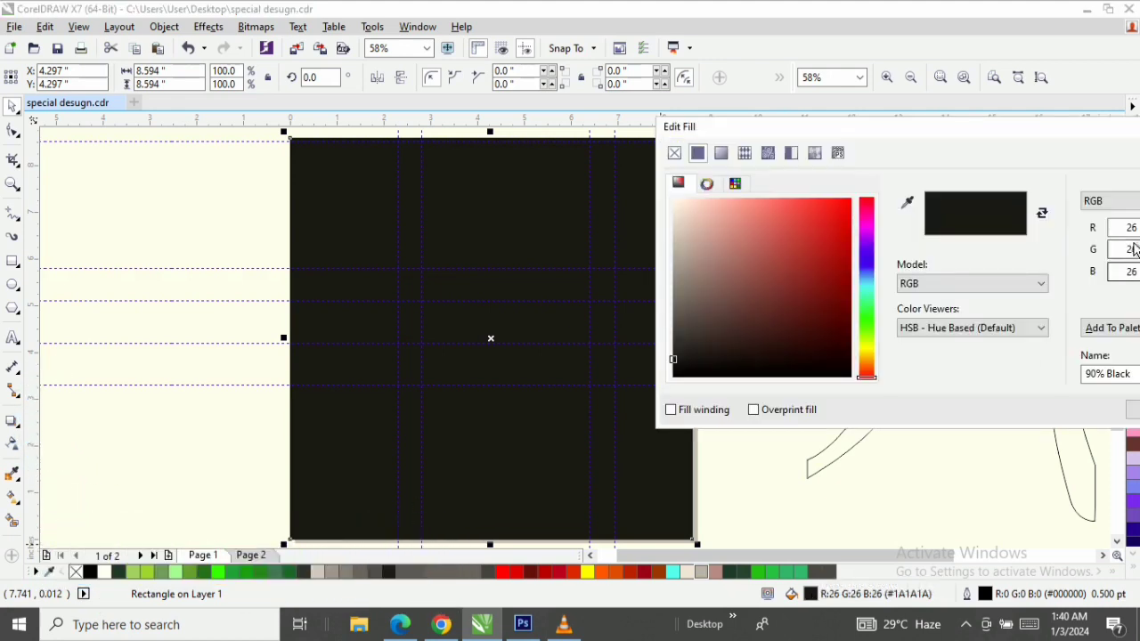
click(721, 154)
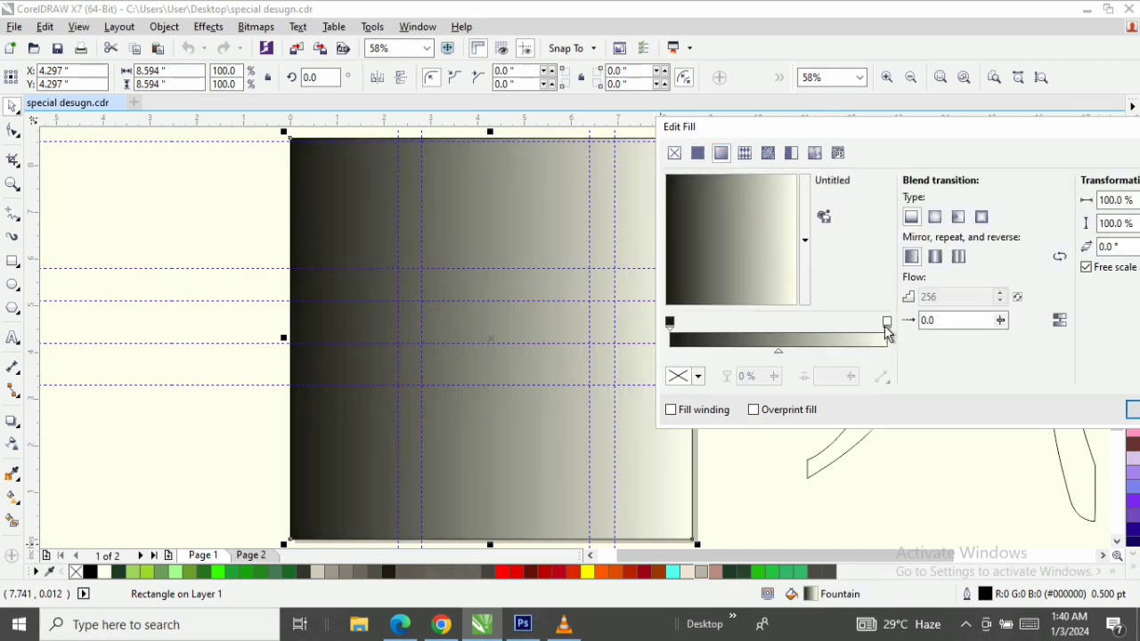
click(886, 323)
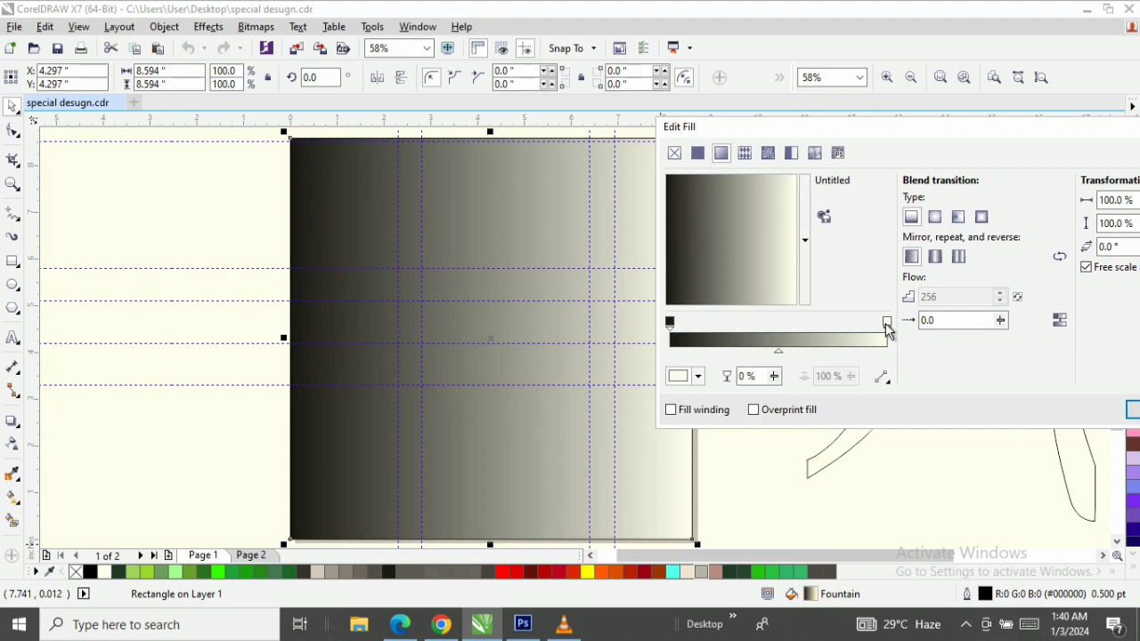
drag(837, 127, 912, 85)
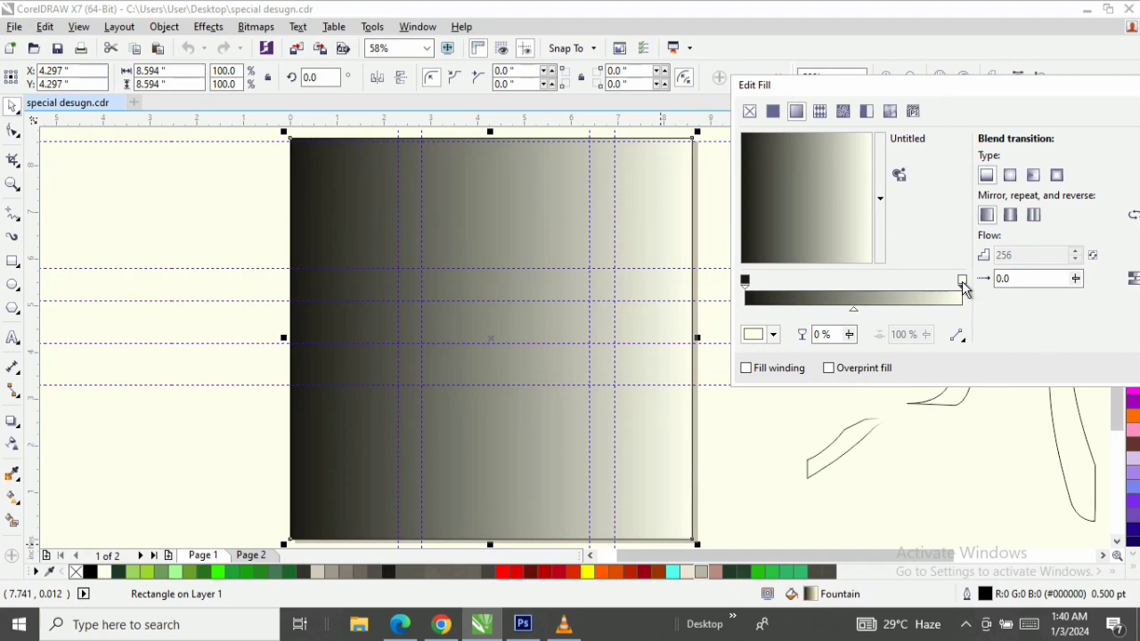
click(773, 334)
click(762, 452)
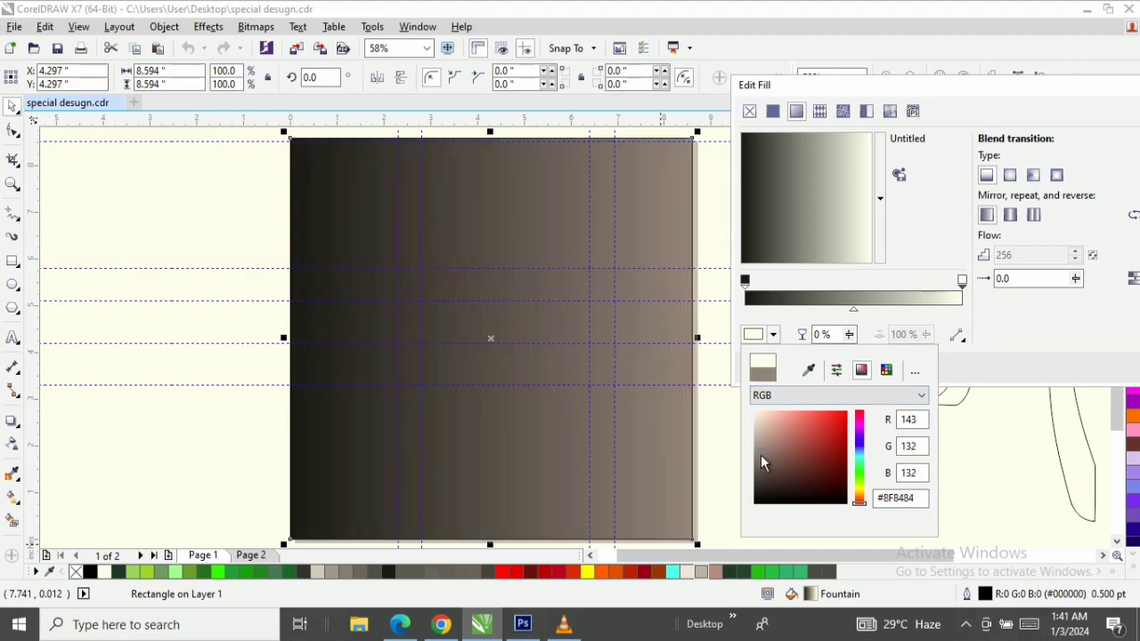
click(760, 460)
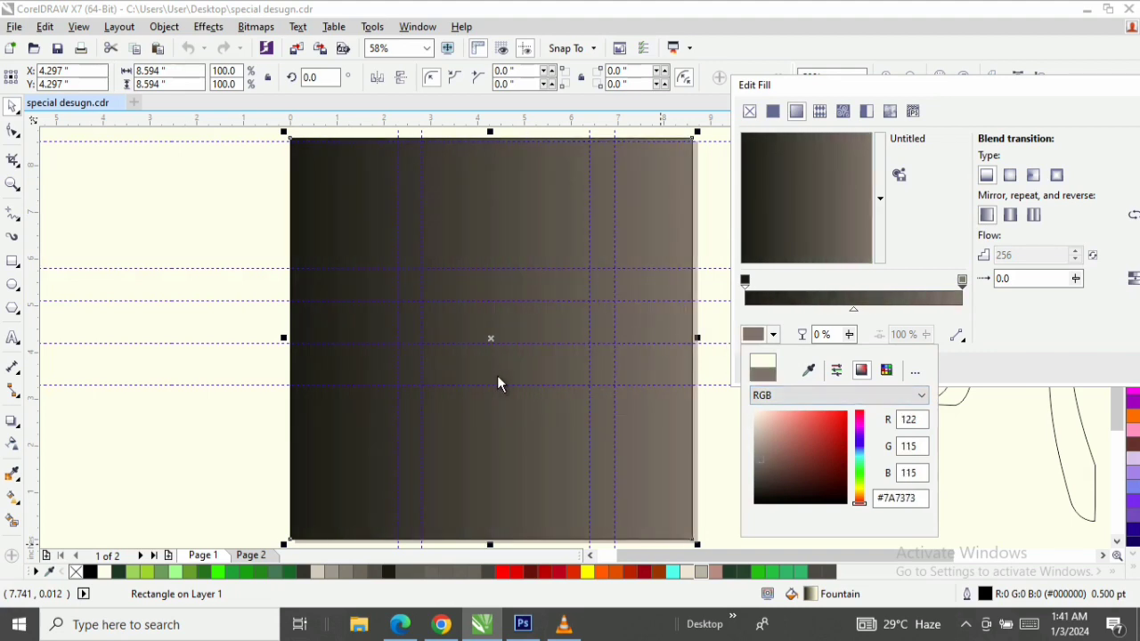
click(810, 203)
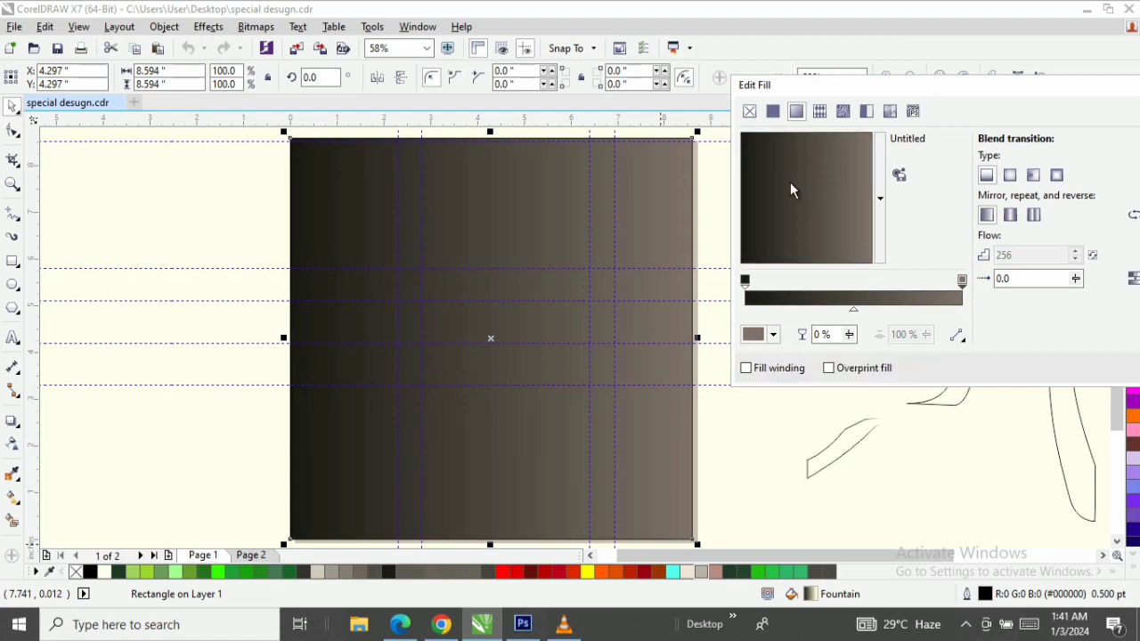
Angle the fountain fill at 40.4° with a 60% midpoint and apply it to the rectangle
drag(819, 217, 853, 189)
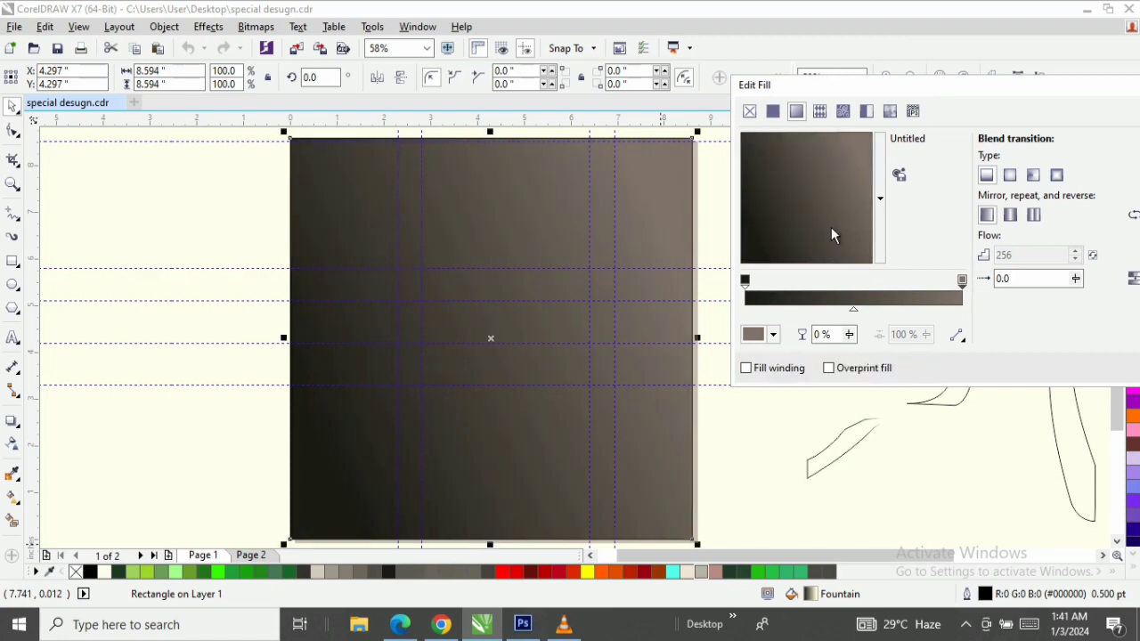
click(855, 311)
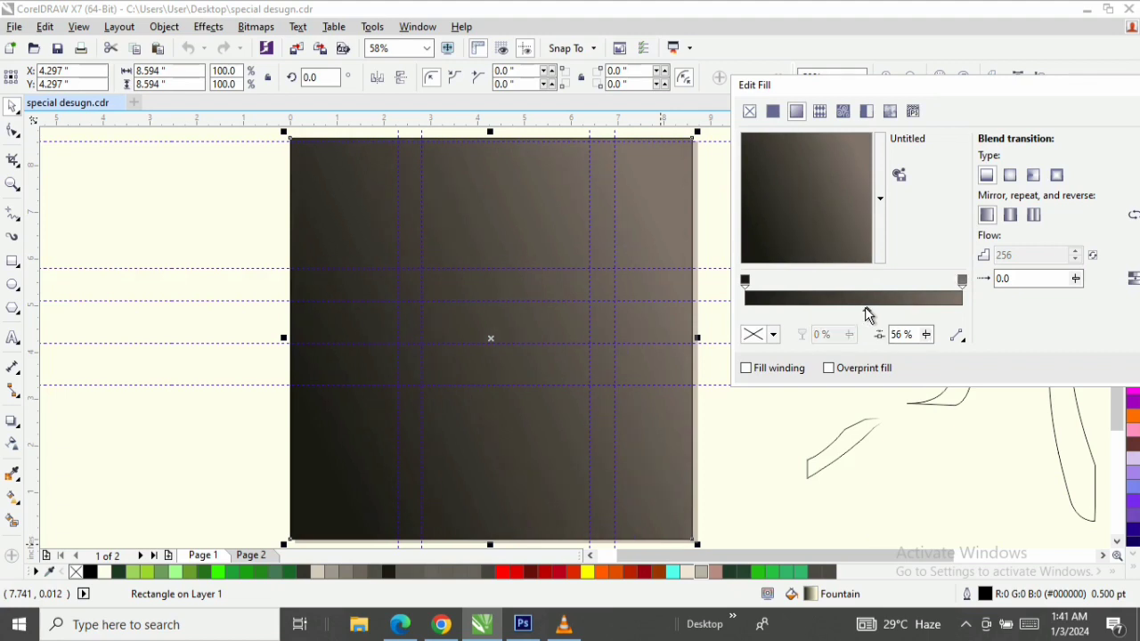
drag(835, 218, 857, 164)
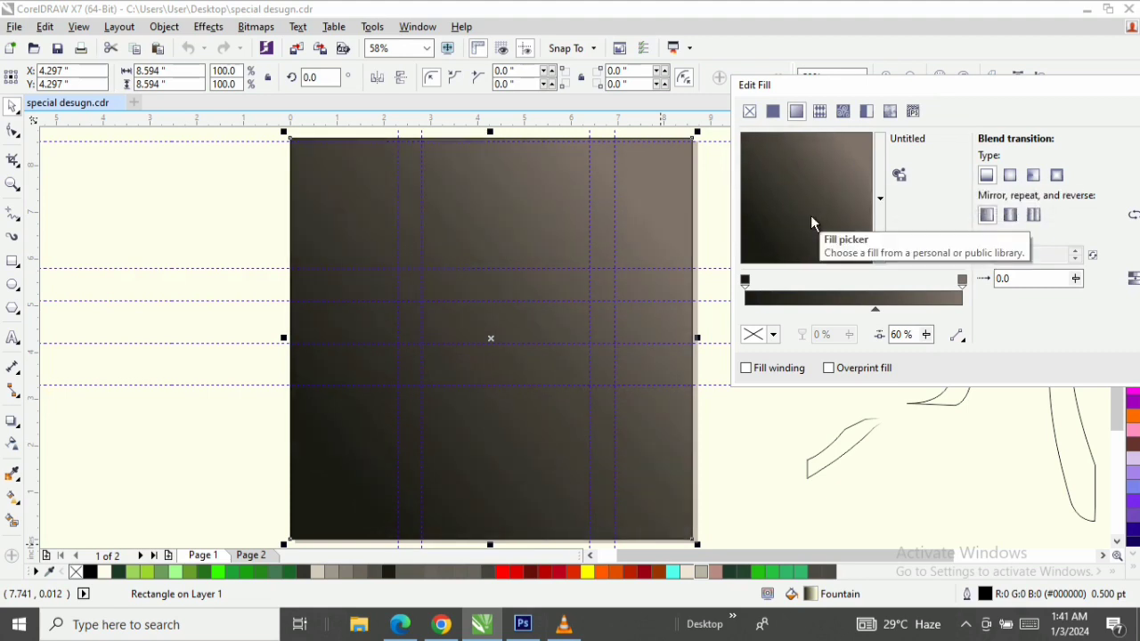
drag(992, 99, 755, 93)
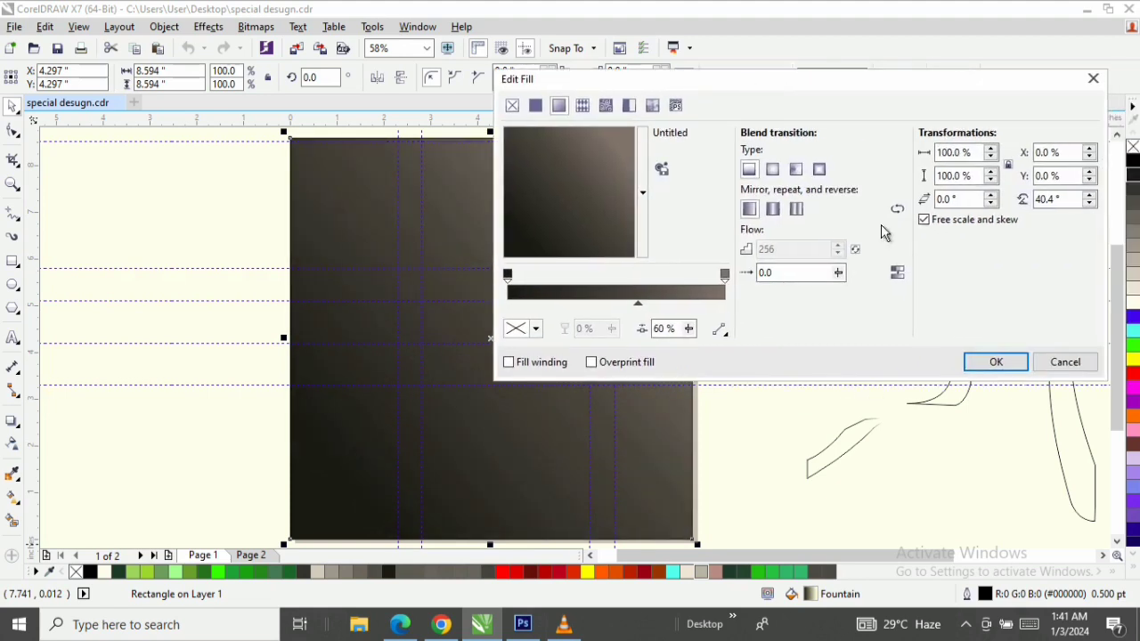
click(995, 364)
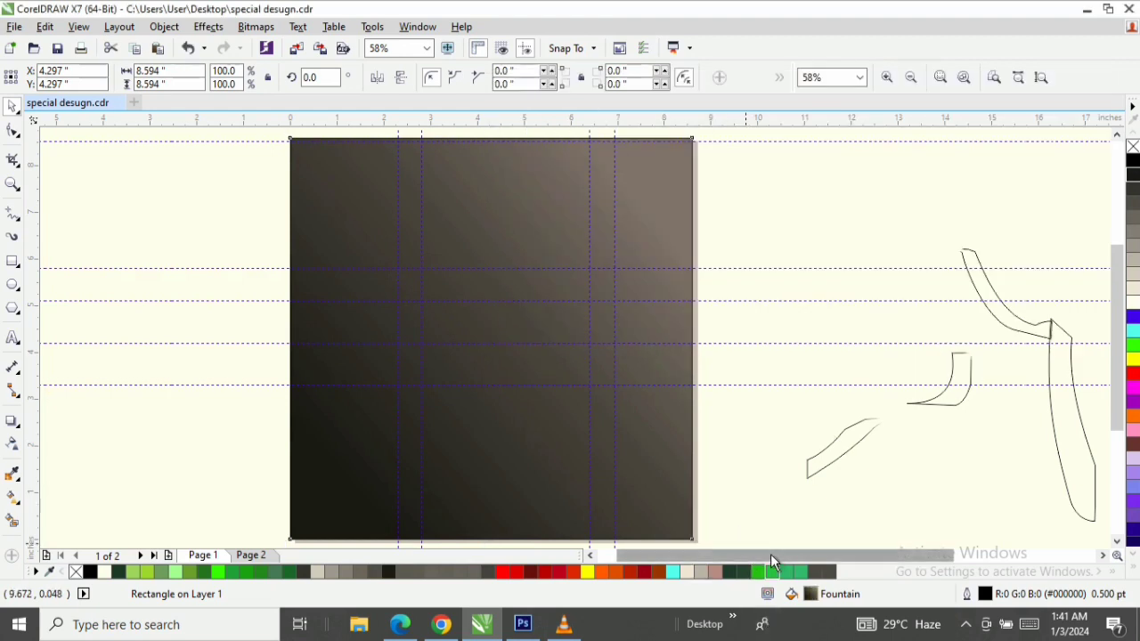
Try to PowerClip the golden sparks bitmap inside the gradient rectangle, and undo the placement
drag(764, 559, 814, 559)
click(1065, 205)
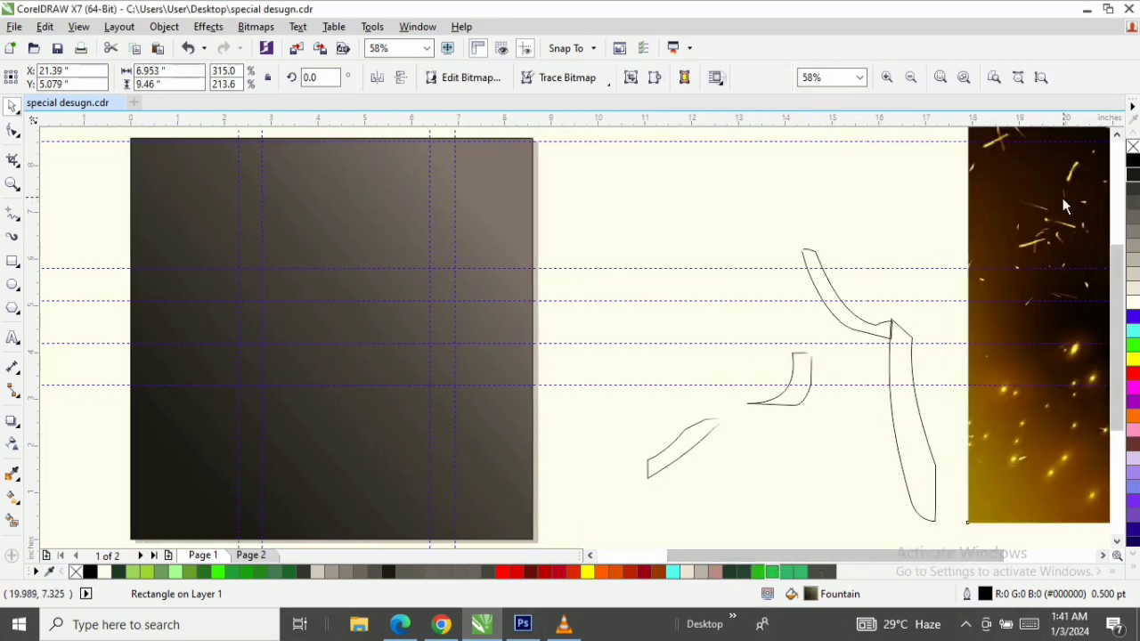
drag(1066, 201, 335, 178)
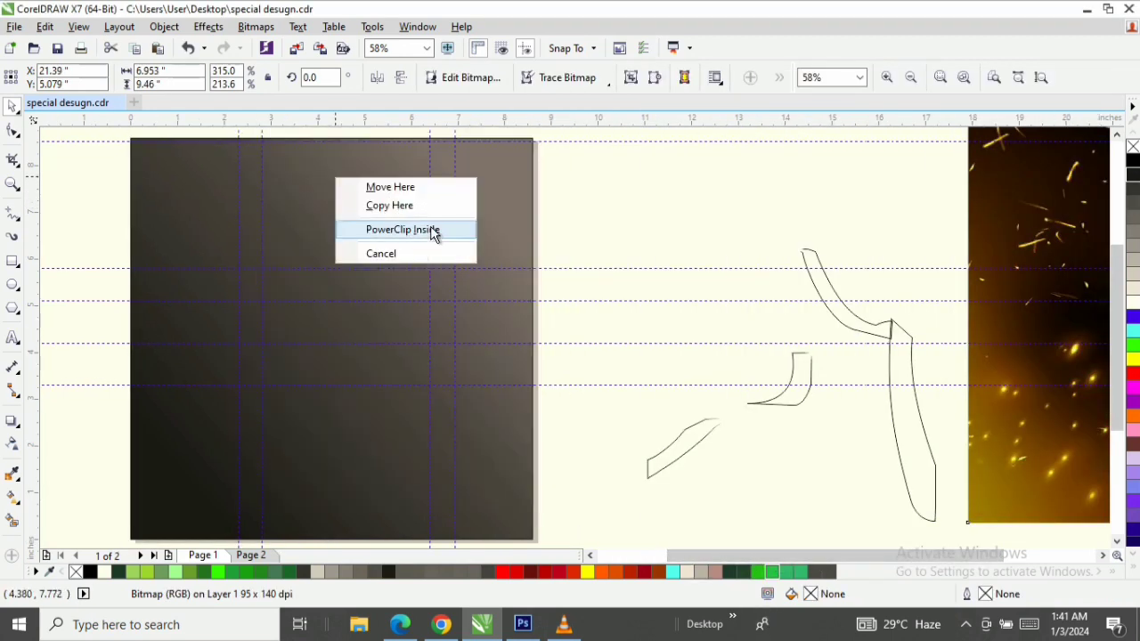
click(430, 231)
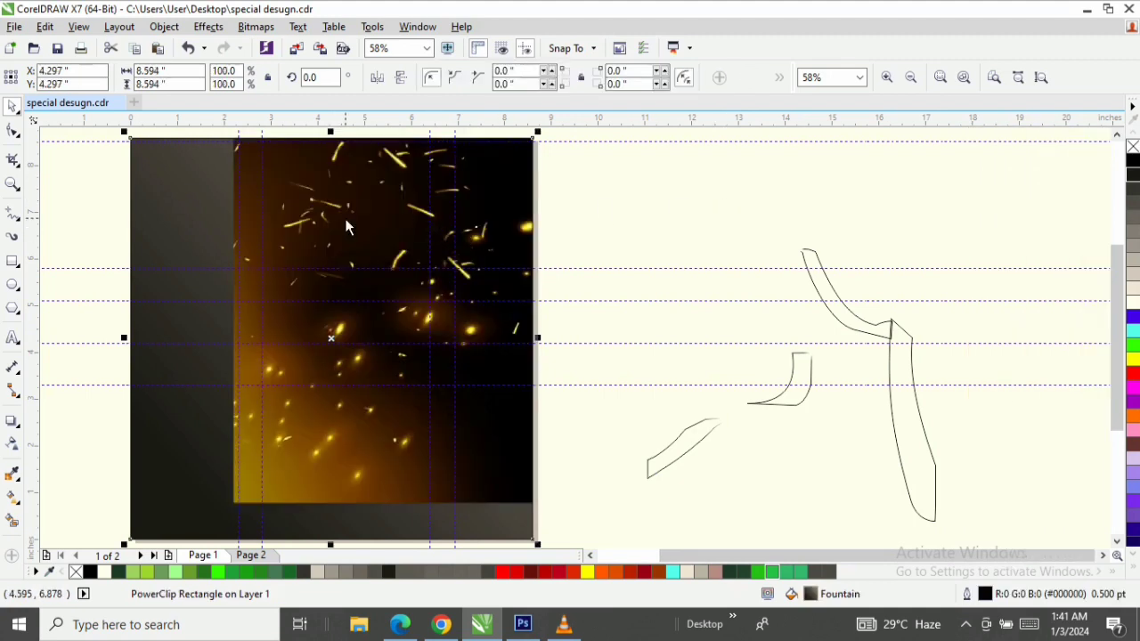
key(ctrl+z)
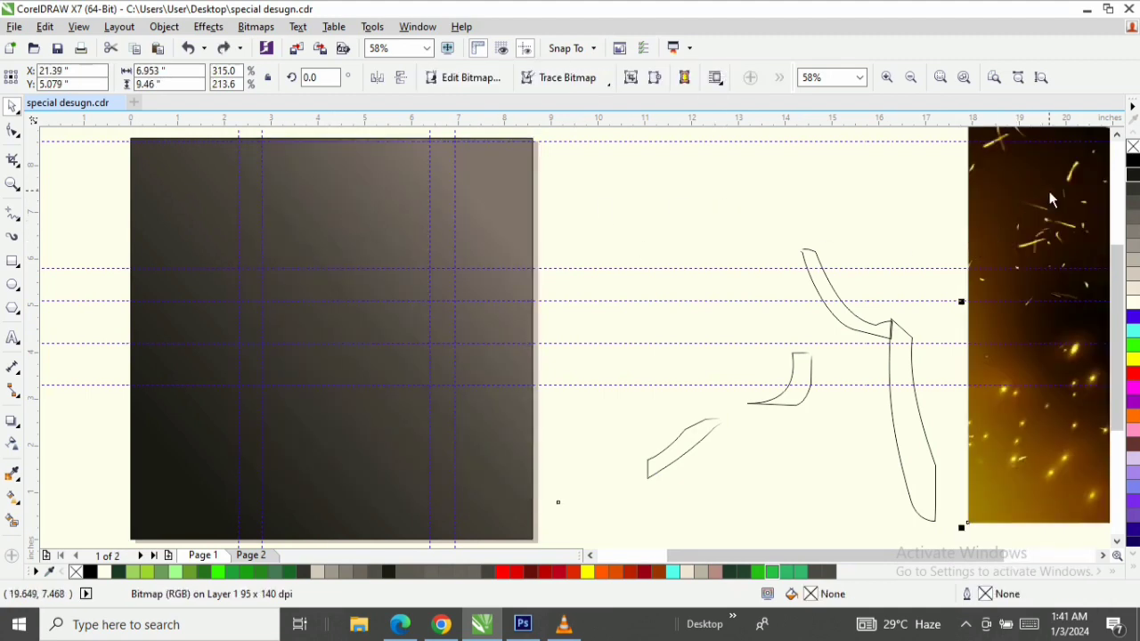
PowerClip the golden sparks bitmap inside the gradient rectangle and open the frame's contents for editing
drag(1049, 191, 342, 212)
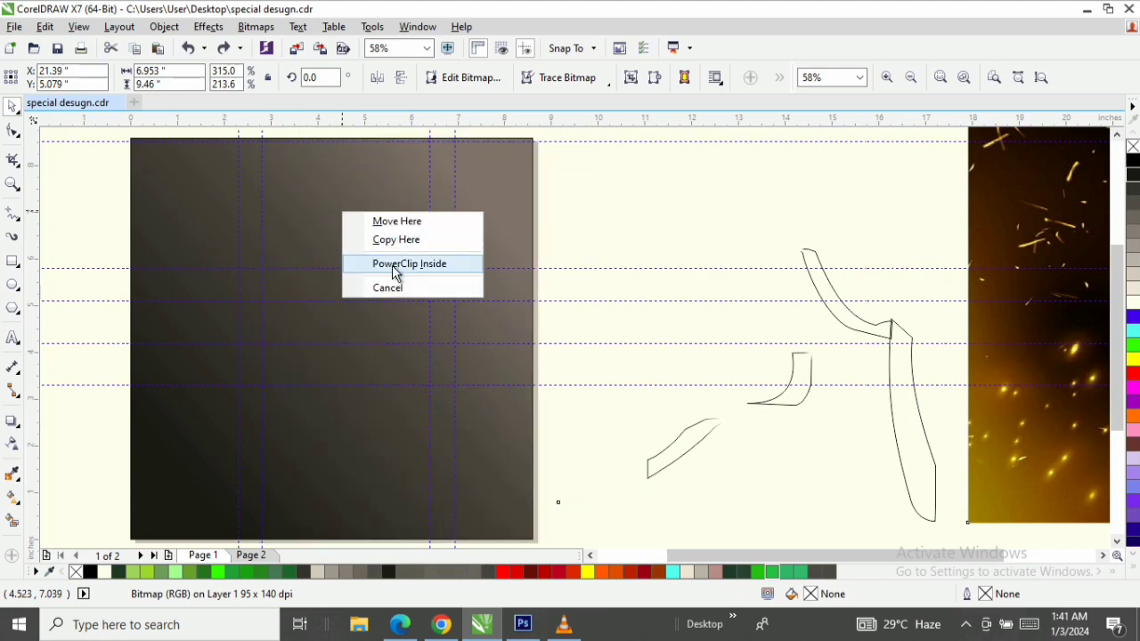
click(414, 266)
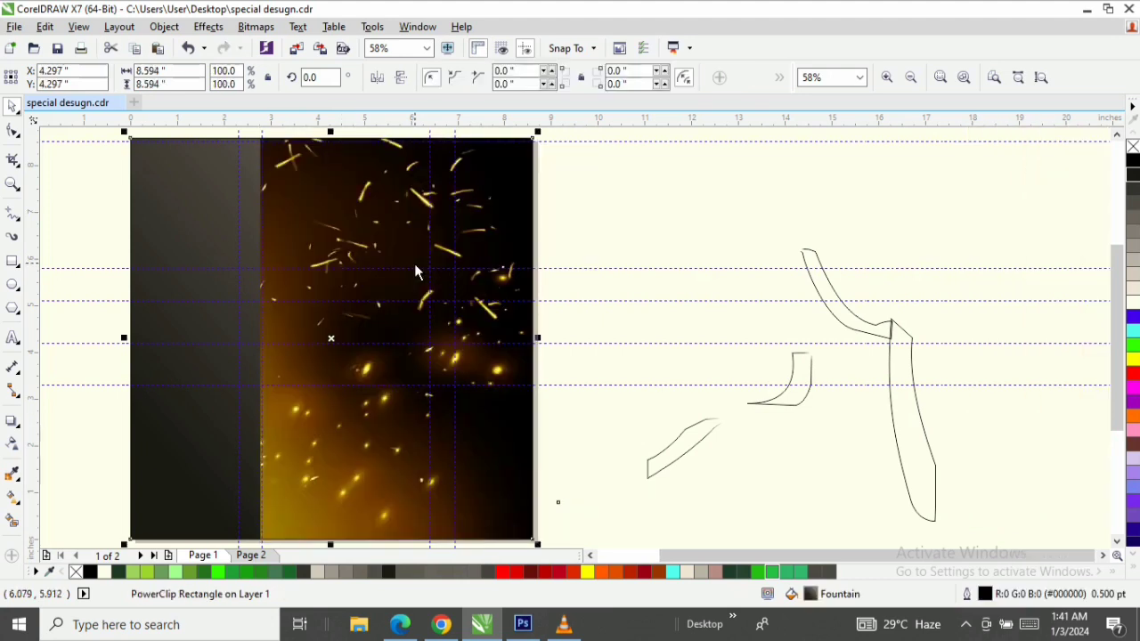
double_click(420, 215)
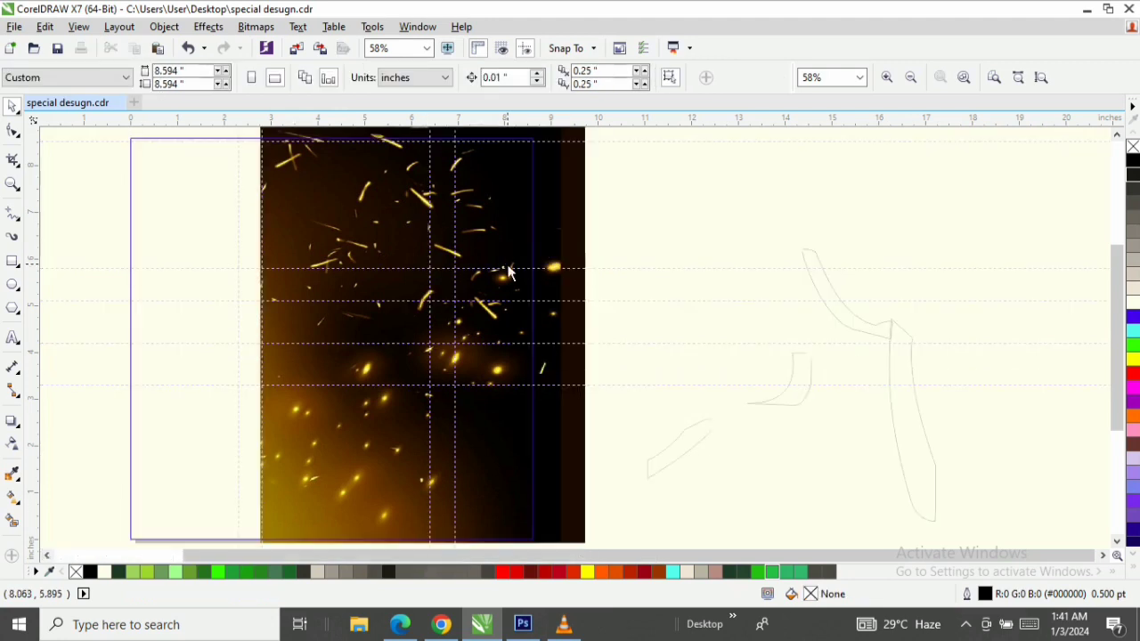
Move the golden sparks bitmap up and left inside the frame and fade its left side with a linear transparency
drag(571, 229, 531, 196)
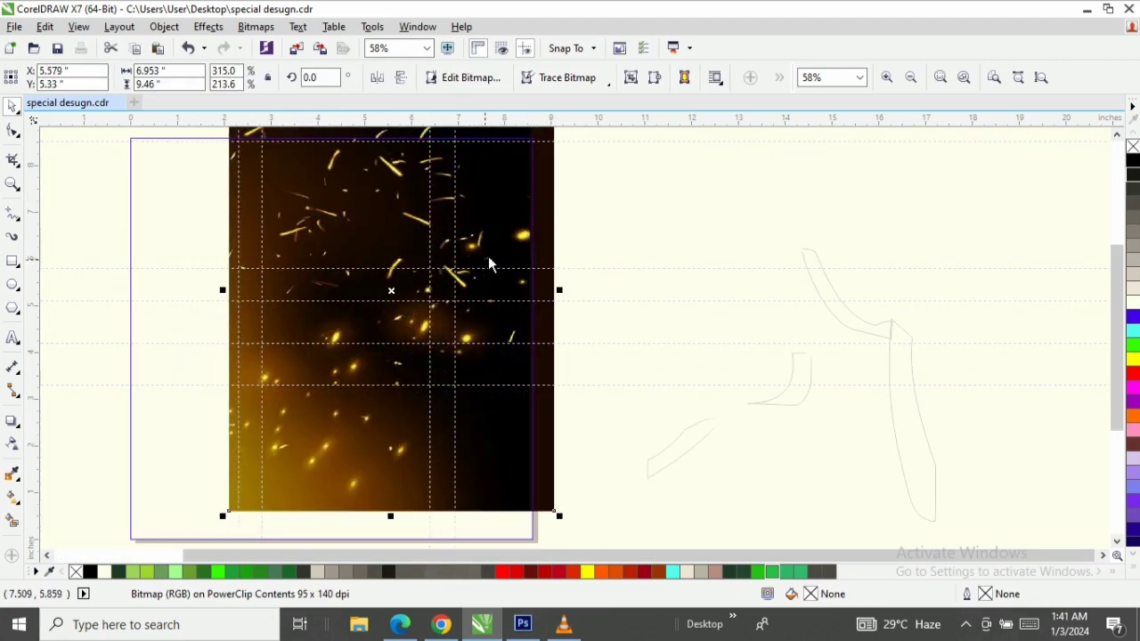
mouse_move(488, 256)
mouse_down()
mouse_move(492, 221)
mouse_move(488, 241)
mouse_up()
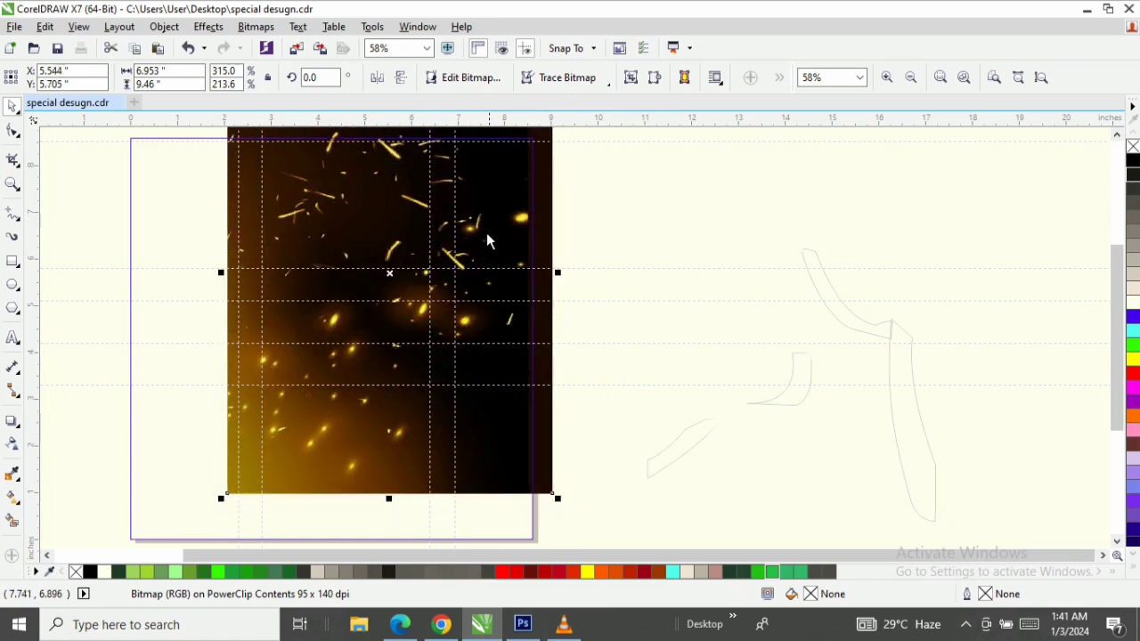
click(11, 450)
drag(341, 228, 236, 253)
drag(348, 236, 369, 233)
key(space)
ctrl+click(669, 235)
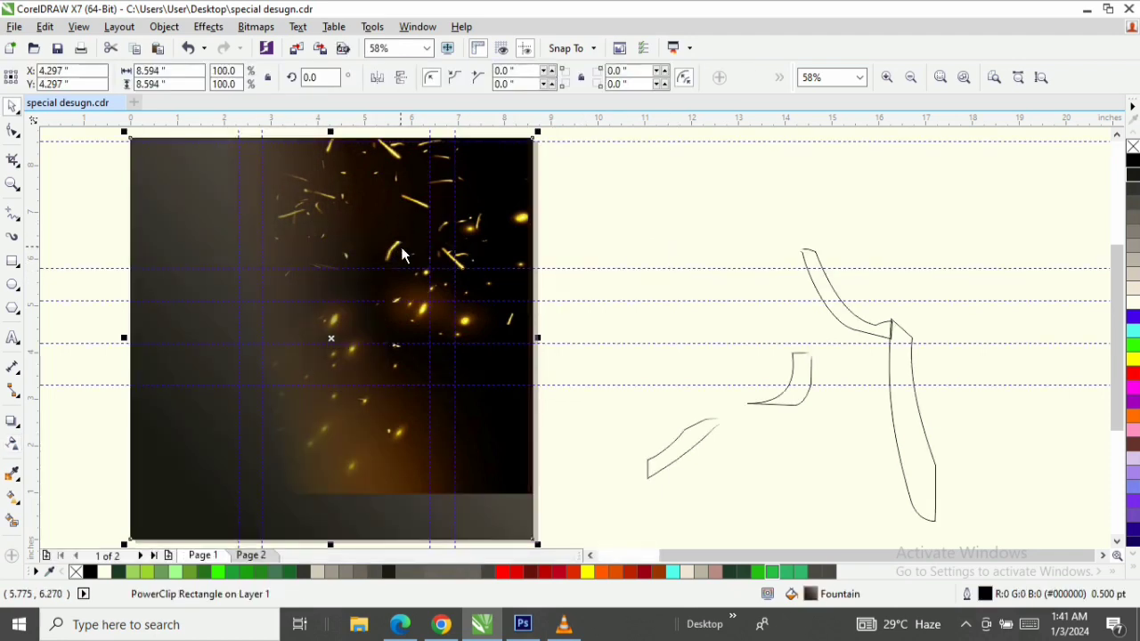
Reposition the faded sparks bitmap lower and slightly further right inside the PowerClip frame so it covers the bottom edge
ctrl+click(401, 218)
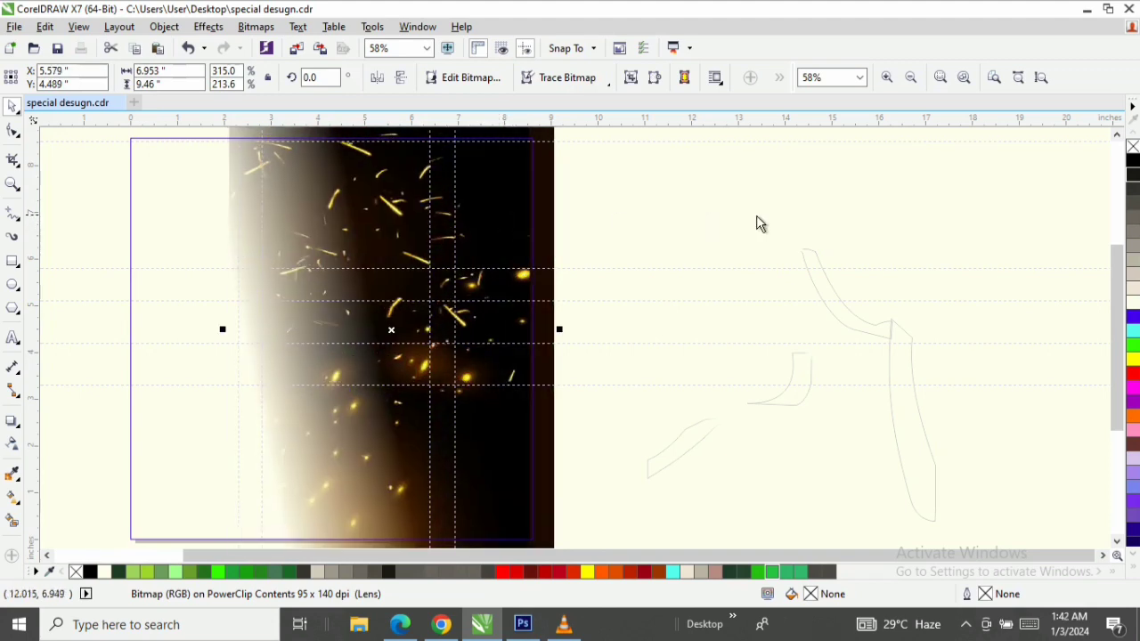
ctrl+click(762, 223)
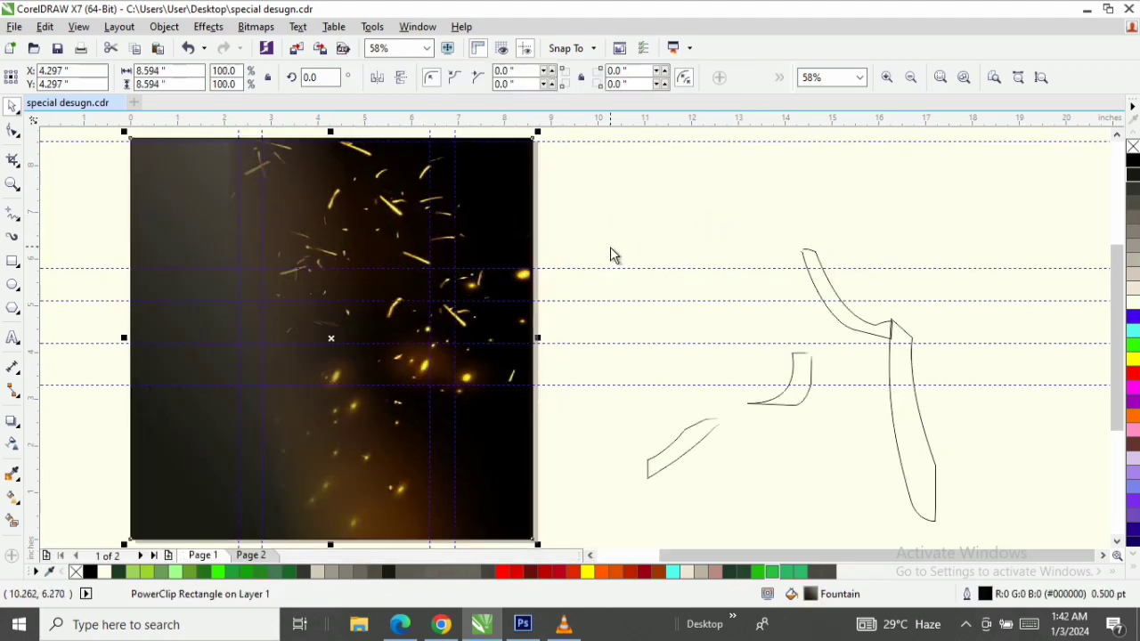
ctrl+click(493, 212)
click(491, 227)
ctrl+click(735, 252)
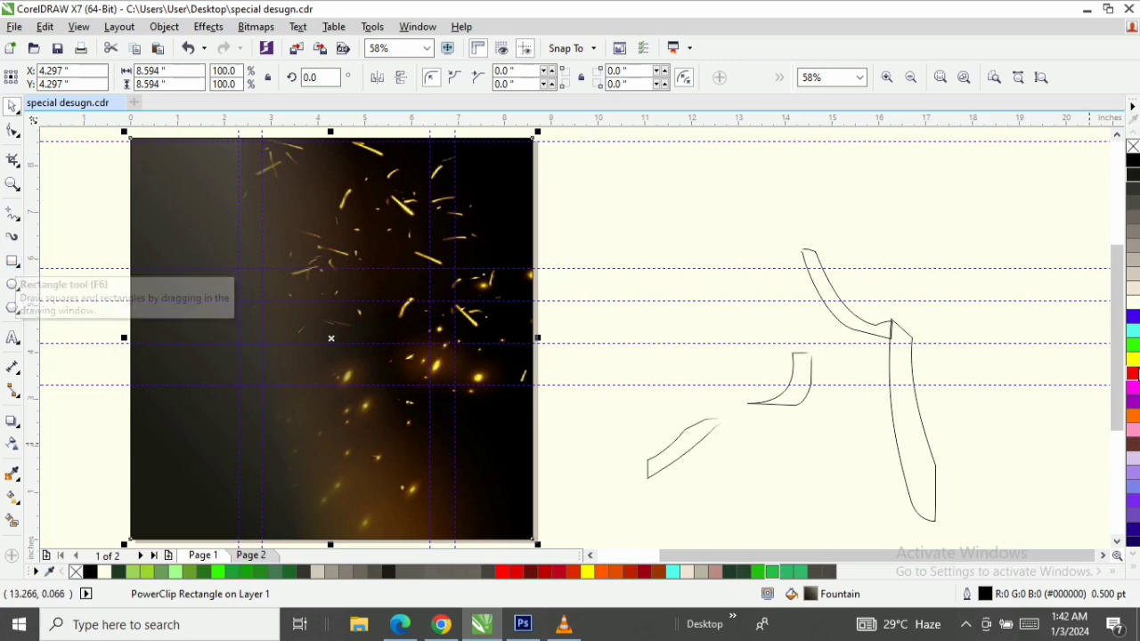
Draw a rectangle about 3.56 × 3.27 inches at the bottom of the background, between the two inner vertical guidelines
scroll(729, 505, down, 1)
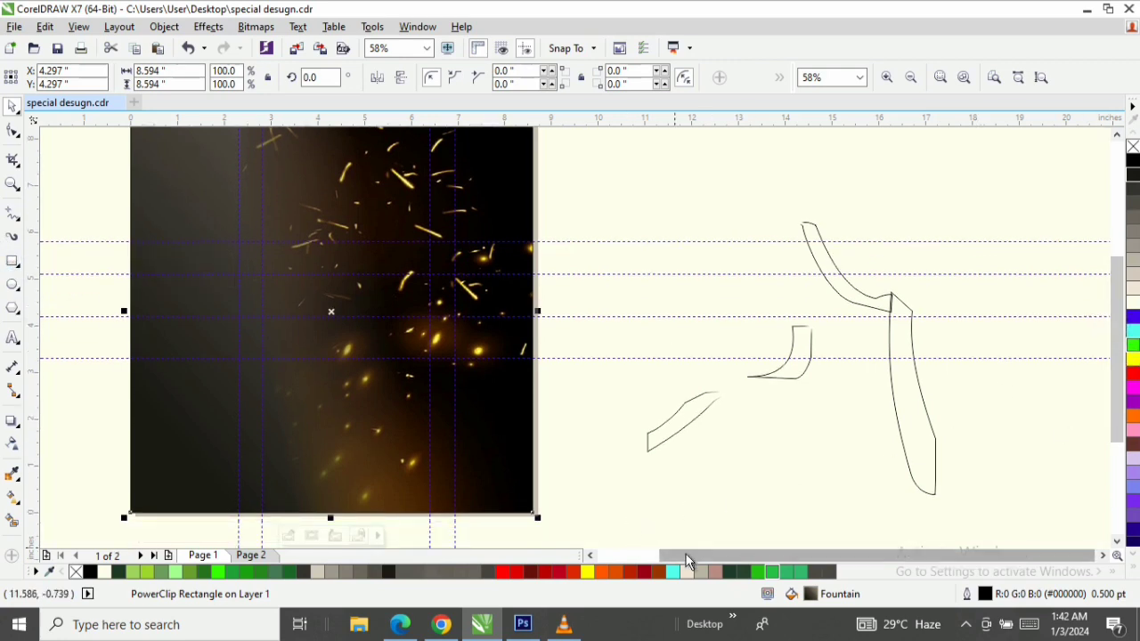
drag(688, 555, 668, 555)
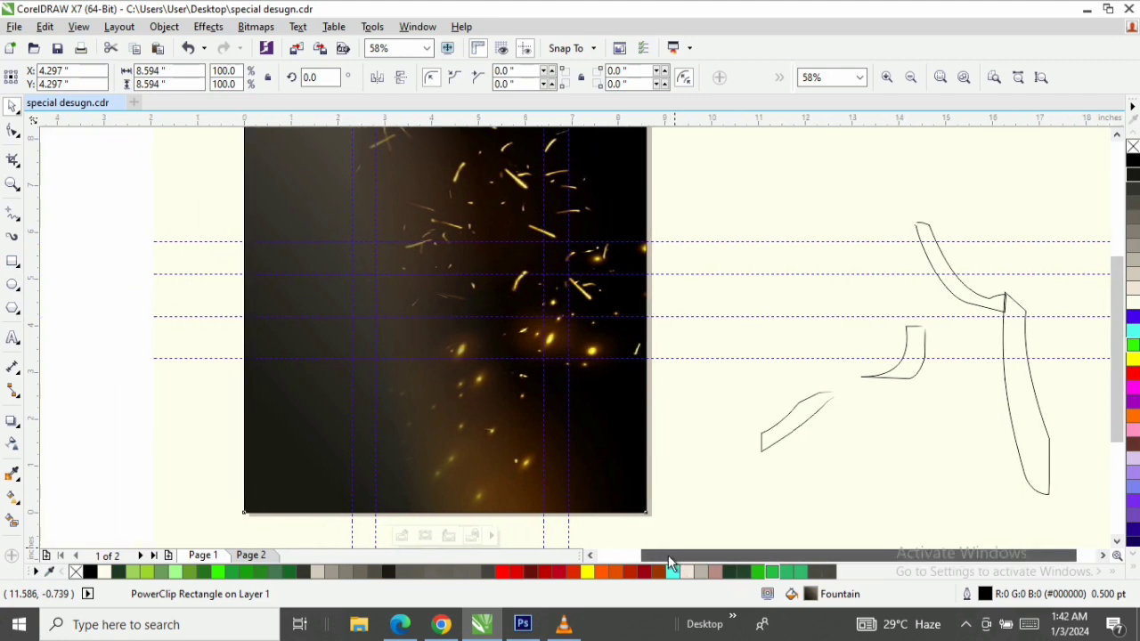
click(13, 263)
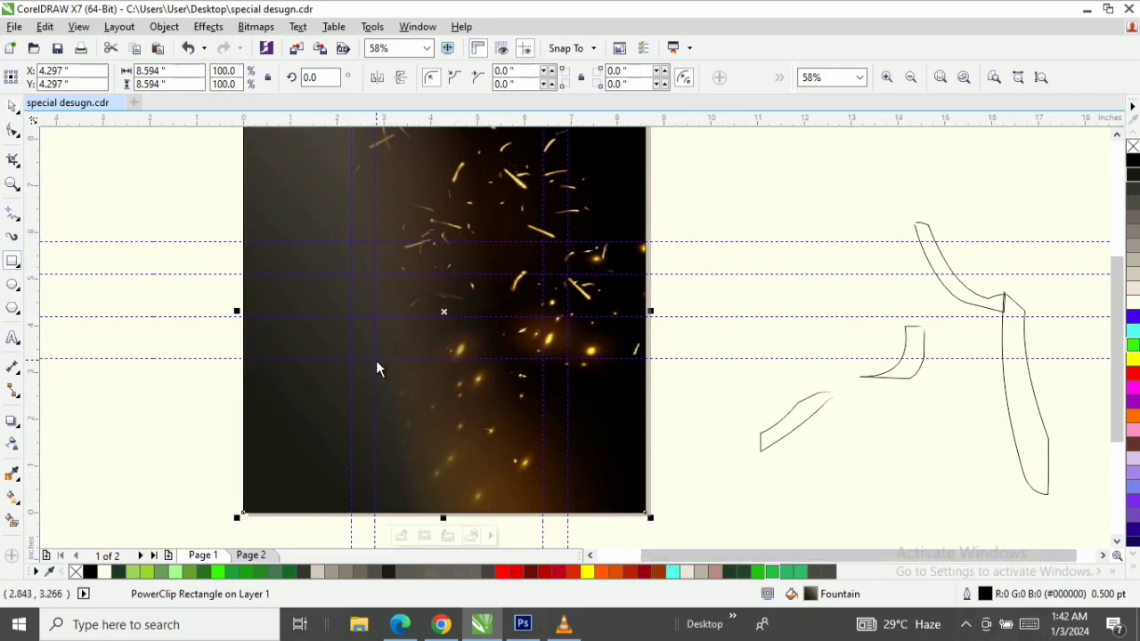
drag(376, 359, 545, 522)
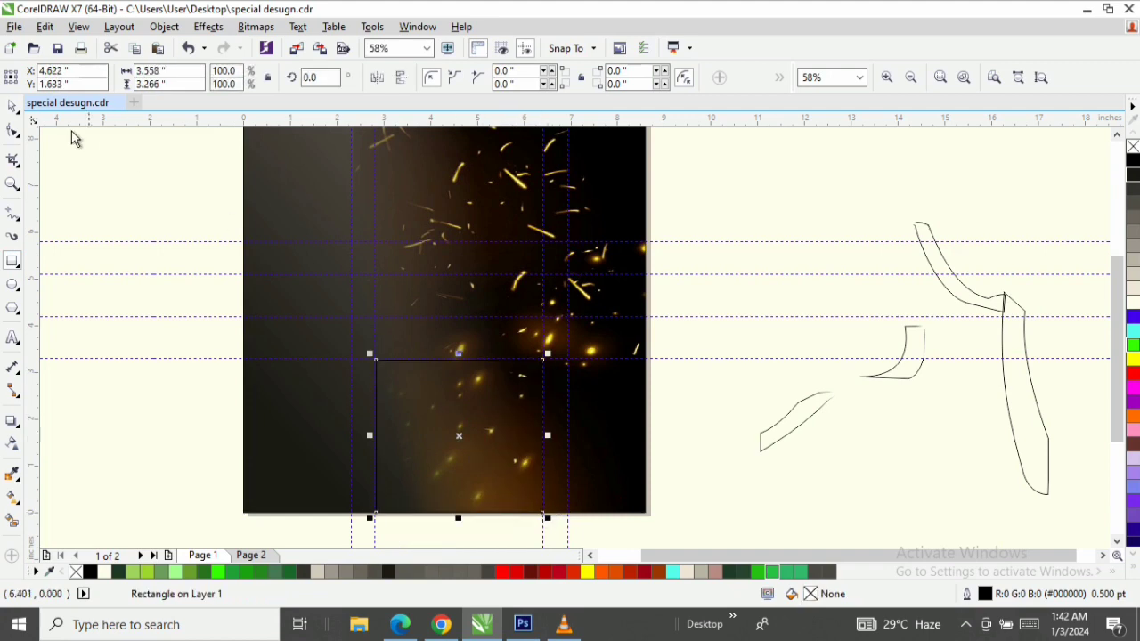
click(9, 107)
key(space)
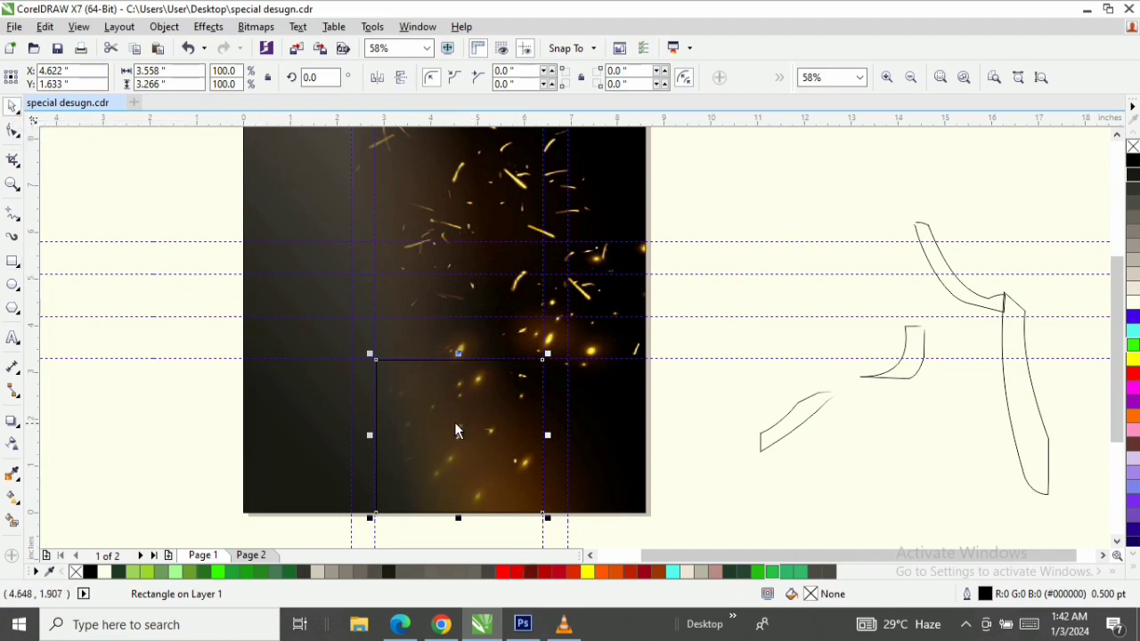
Copy the background rectangle's fountain fill onto the small rectangle and remove the small rectangle's outline
click(268, 437)
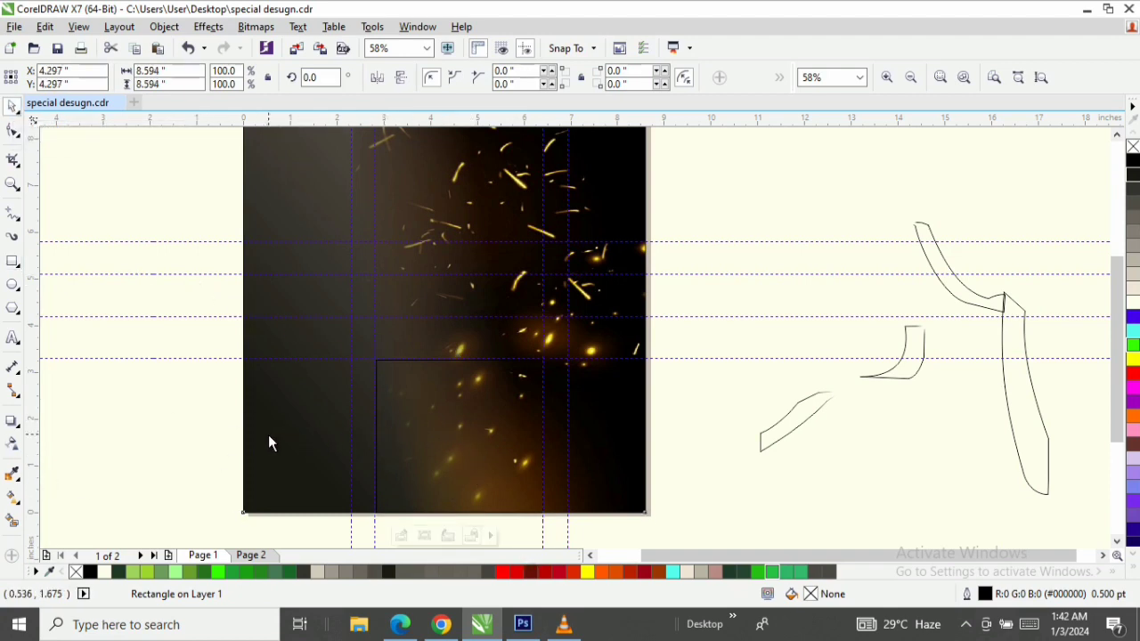
drag(271, 450, 428, 442)
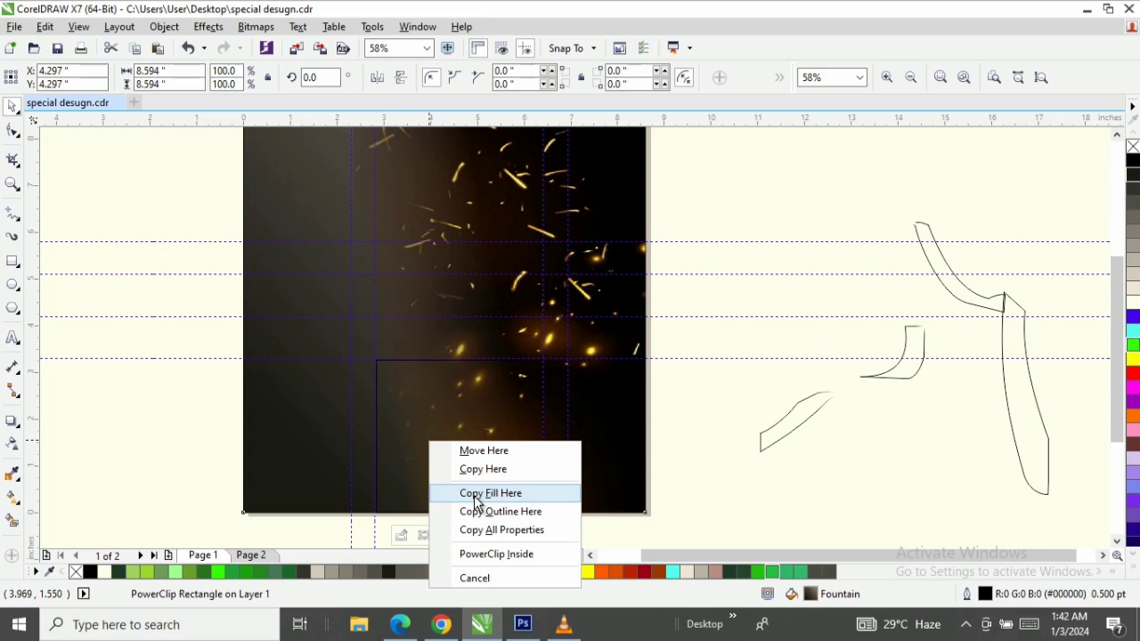
click(474, 497)
click(427, 433)
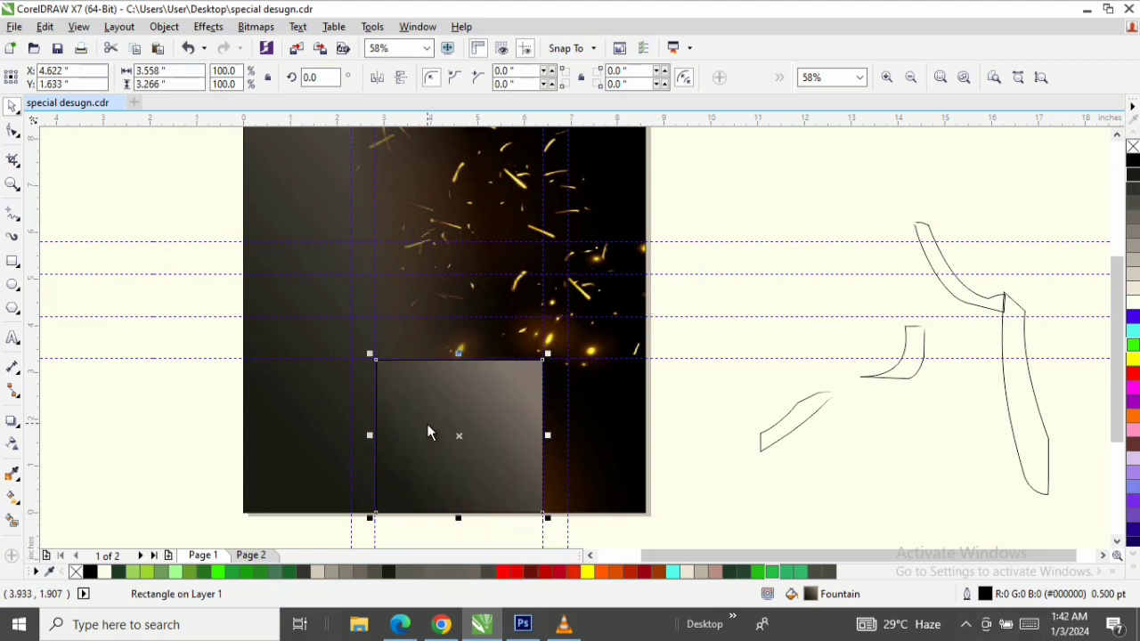
click(428, 433)
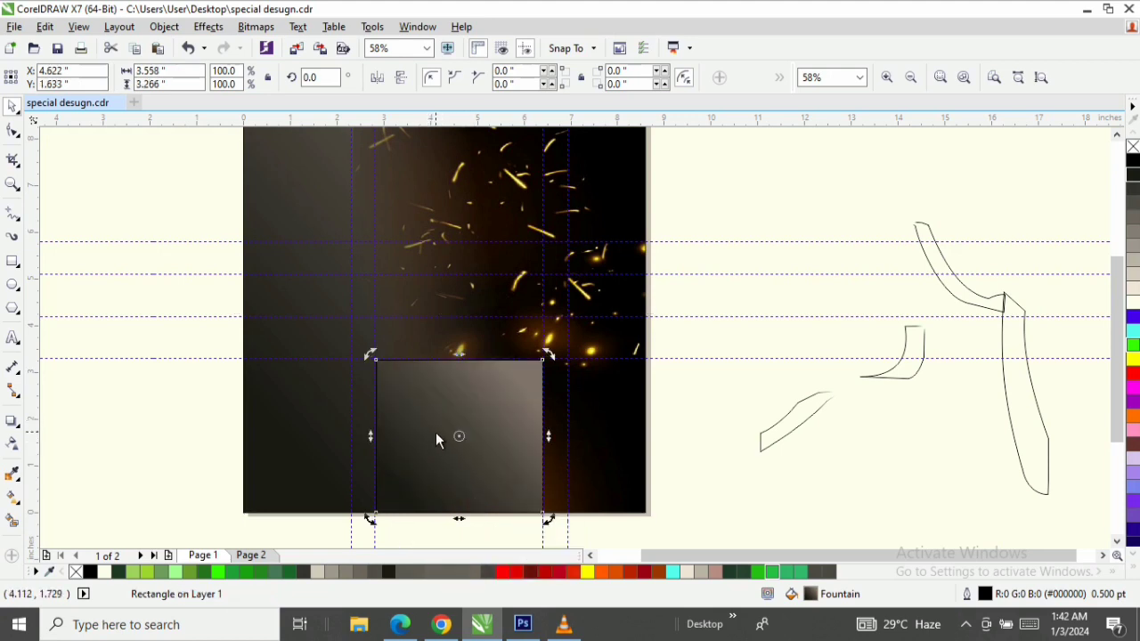
right_click(1132, 146)
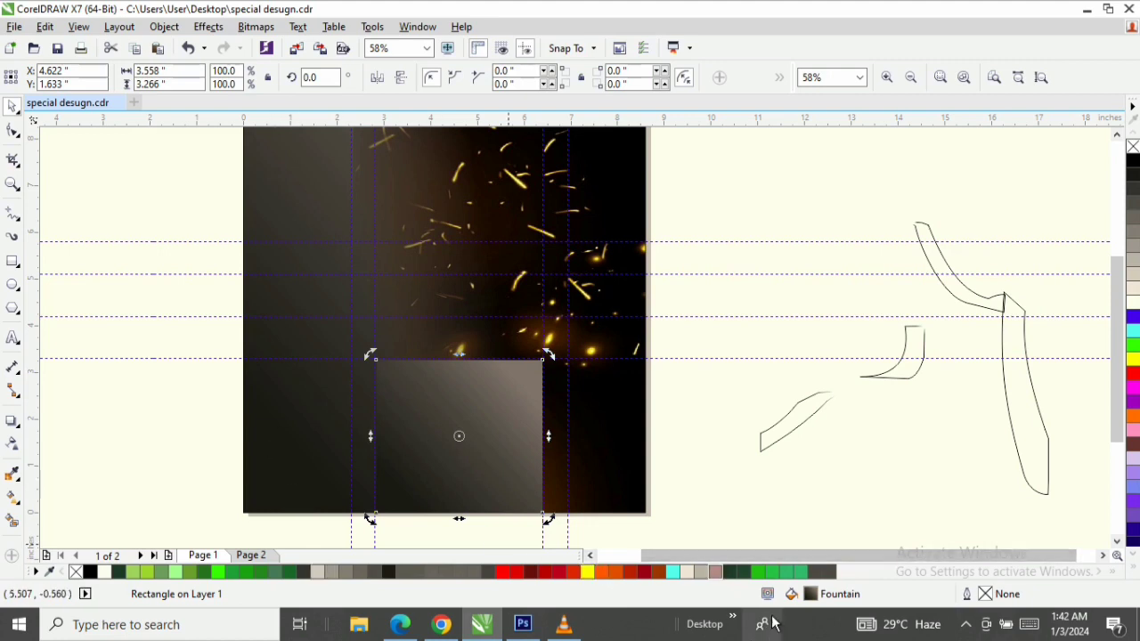
Add a middle colour node at 47% to the small rectangle's fountain fill and colour it #A19E9B
double_click(813, 595)
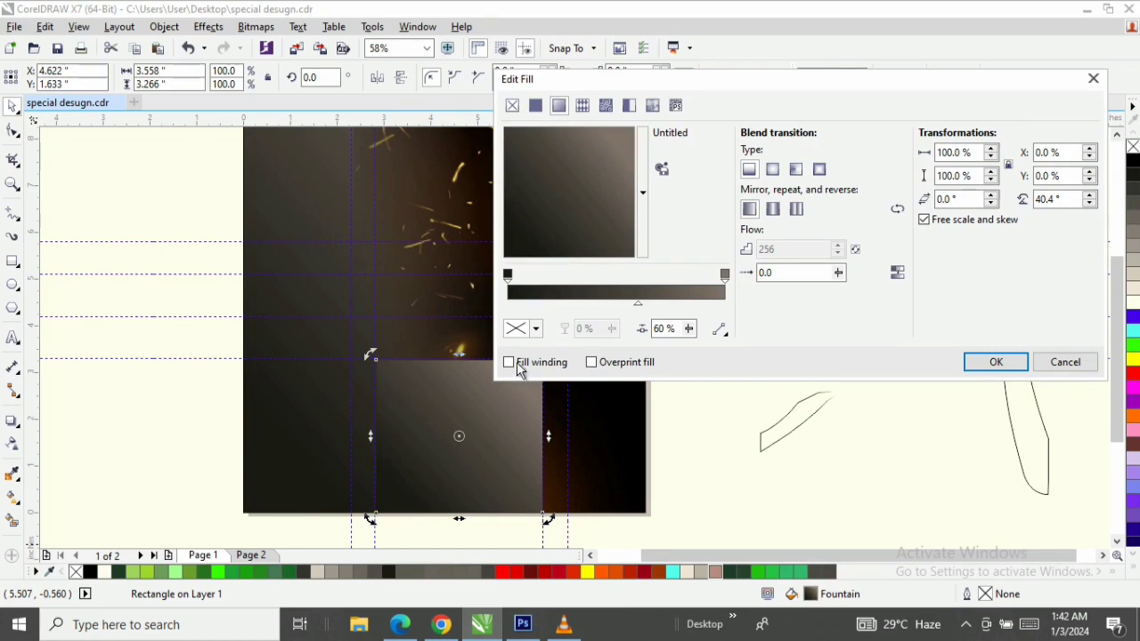
double_click(610, 299)
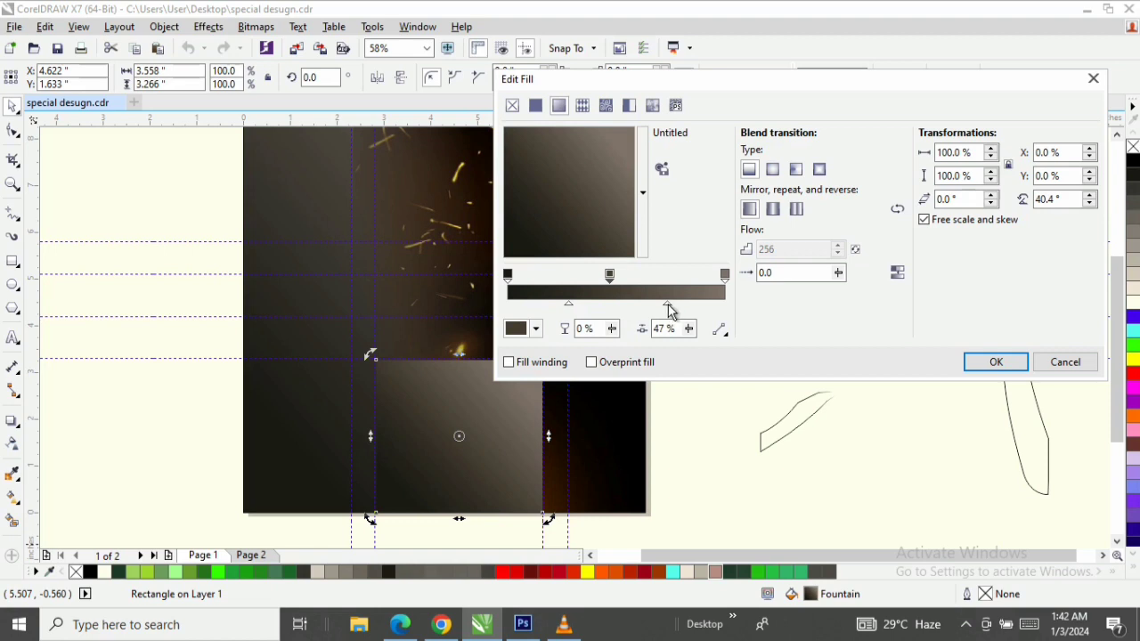
click(529, 329)
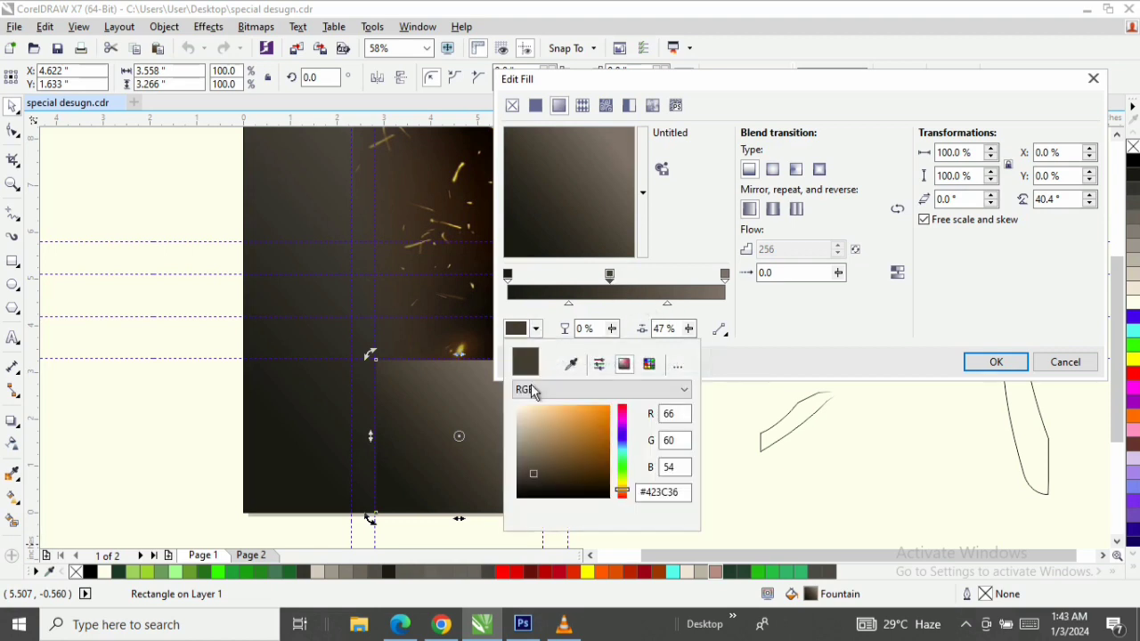
click(520, 439)
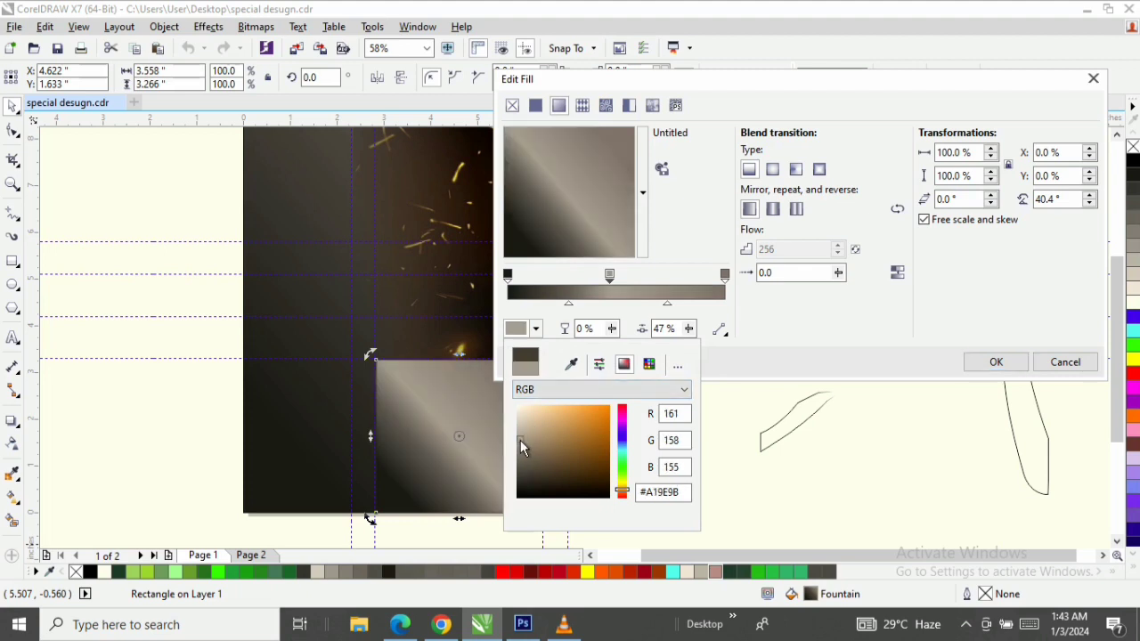
Set the end colour of the small rectangle's fountain fill to #383434
click(725, 276)
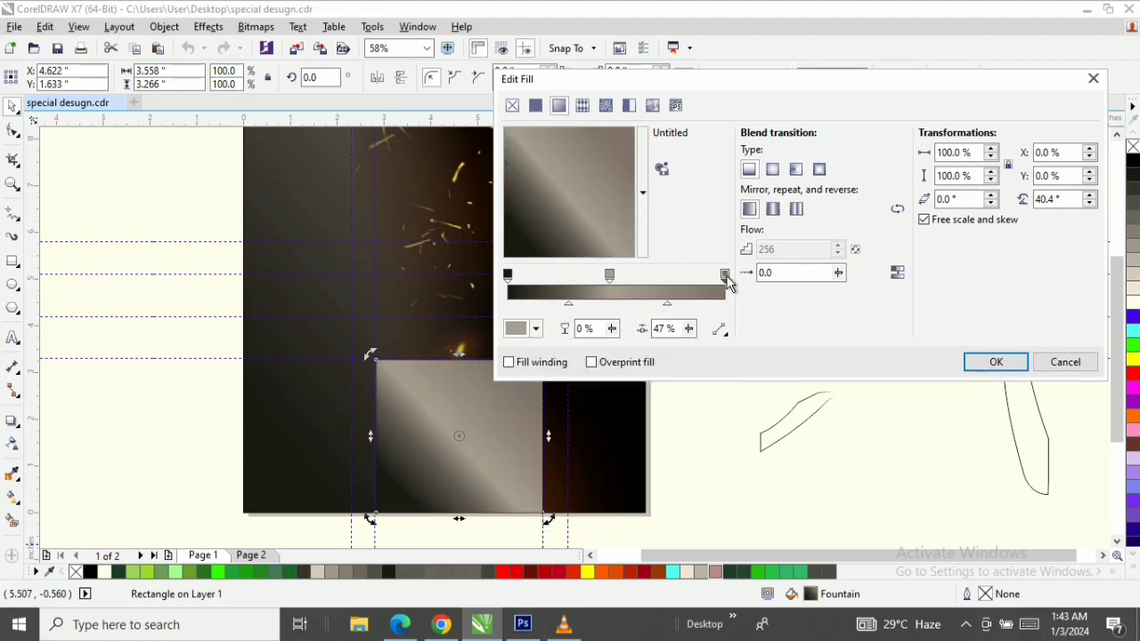
click(535, 330)
mouse_move(527, 467)
mouse_down()
mouse_move(525, 490)
mouse_move(523, 479)
mouse_up()
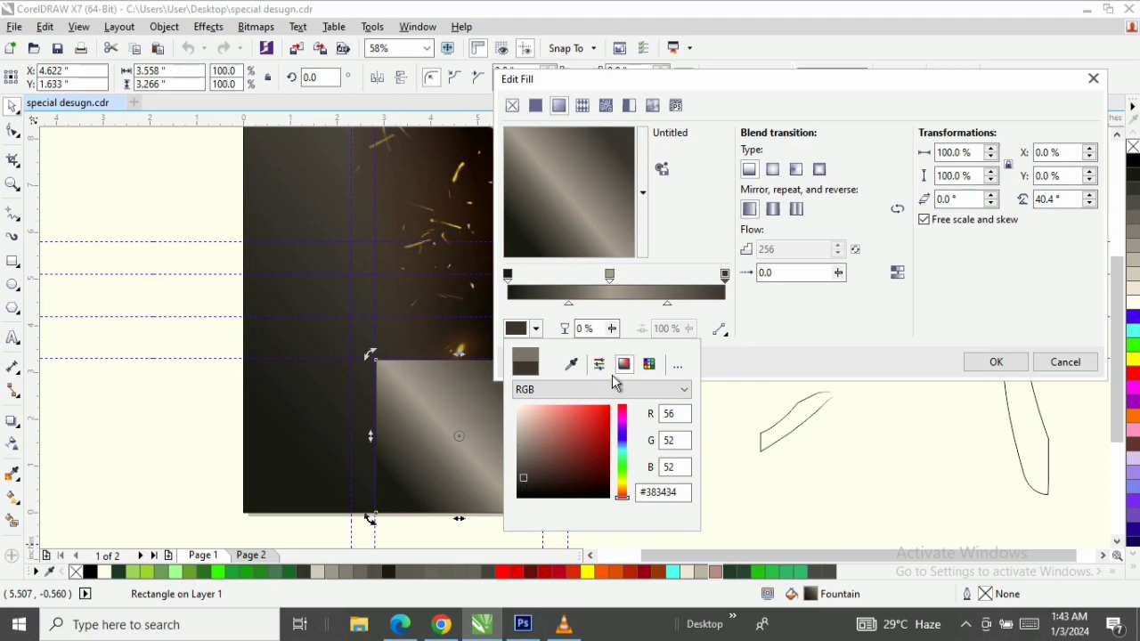
Angle the fountain fill at 359° and move its first midpoint to 72% and its second to 38%
click(669, 307)
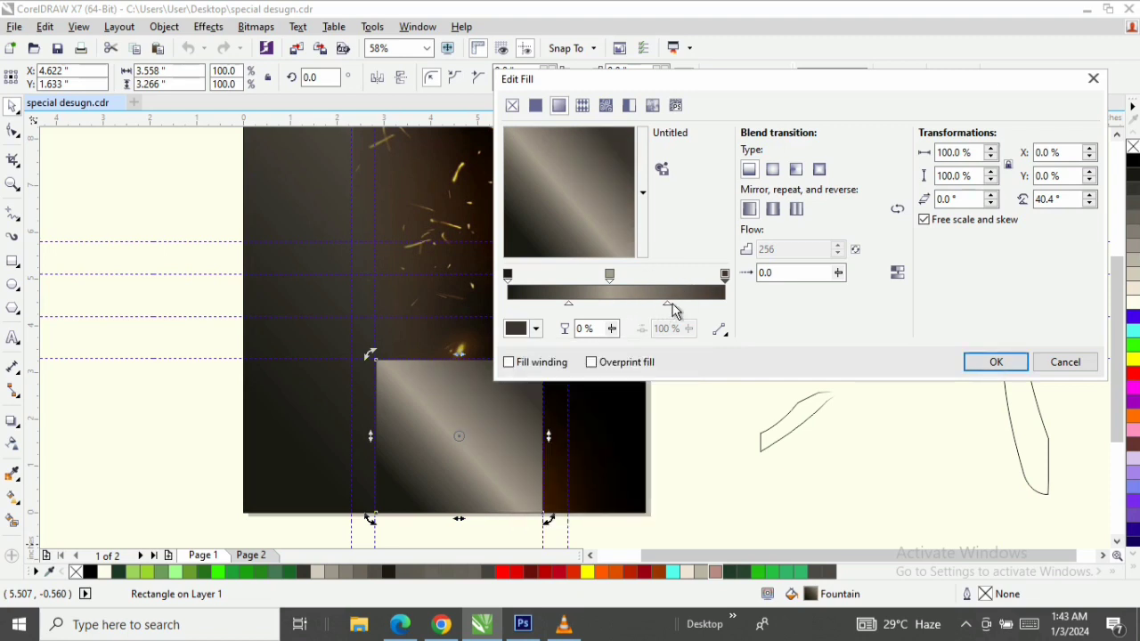
click(670, 305)
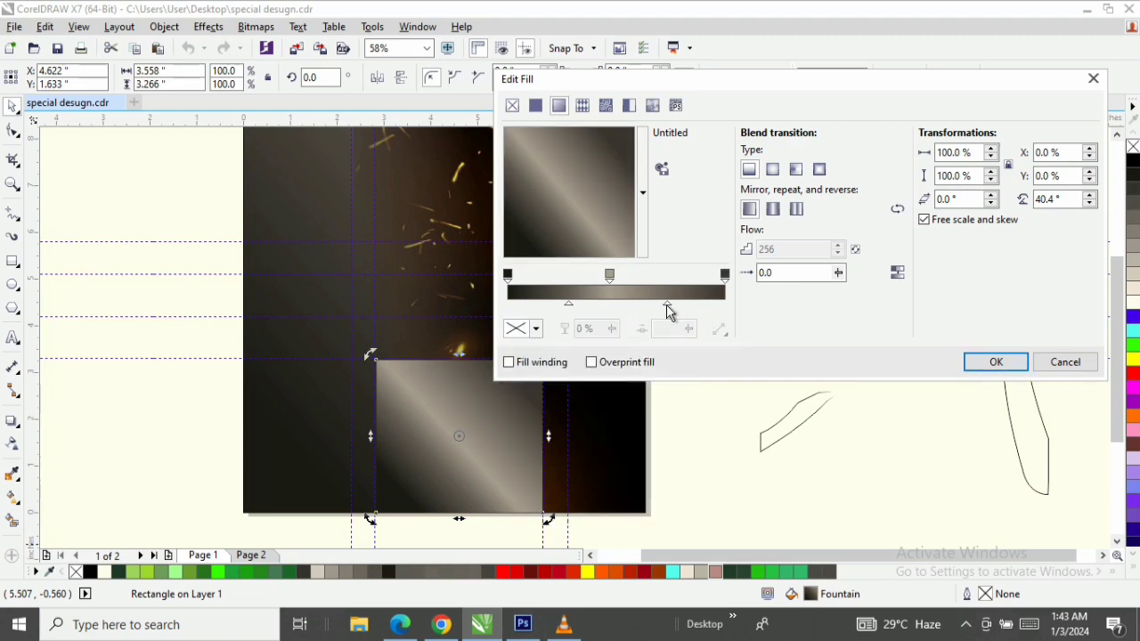
drag(668, 305, 653, 305)
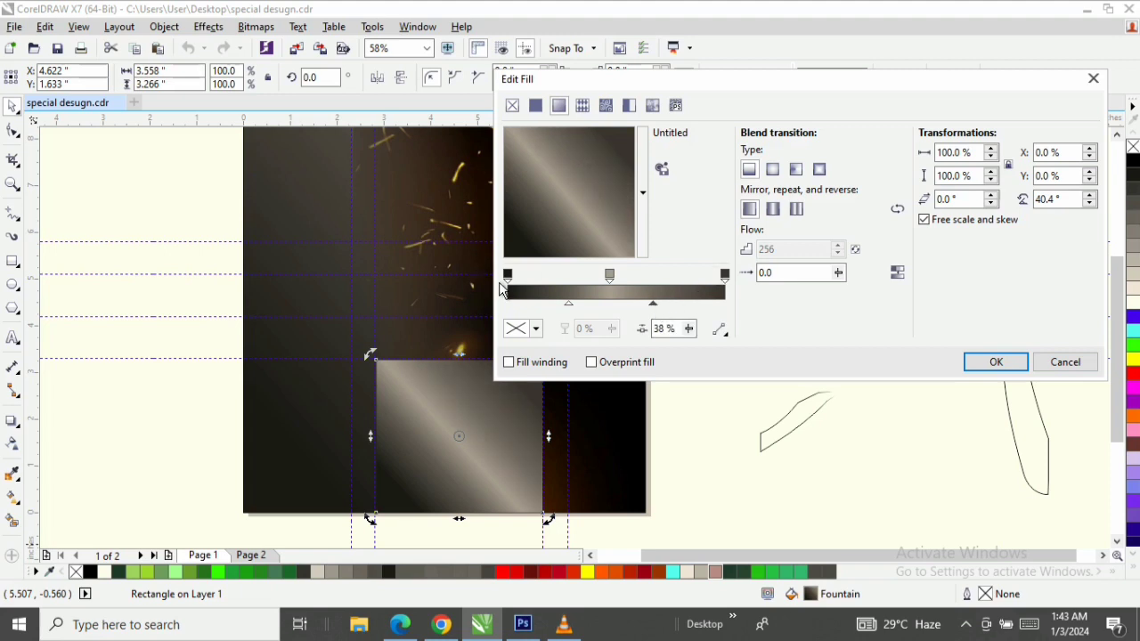
drag(552, 222, 584, 233)
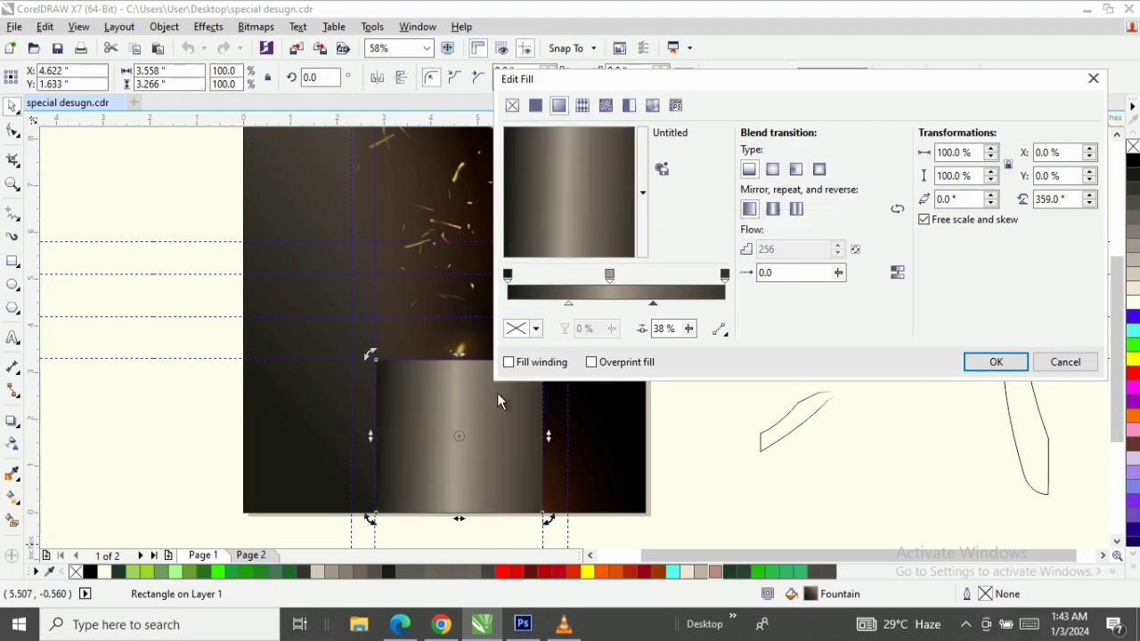
drag(584, 312, 583, 312)
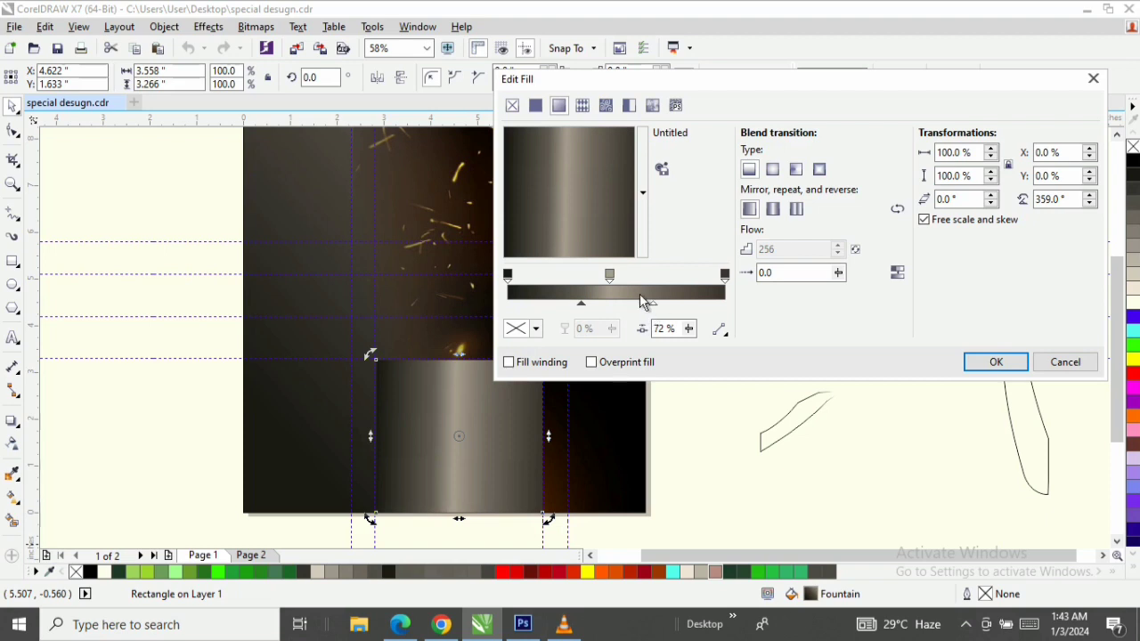
Move the fountain fill's middle colour node to 52% and recolour it #858483
drag(611, 276, 620, 276)
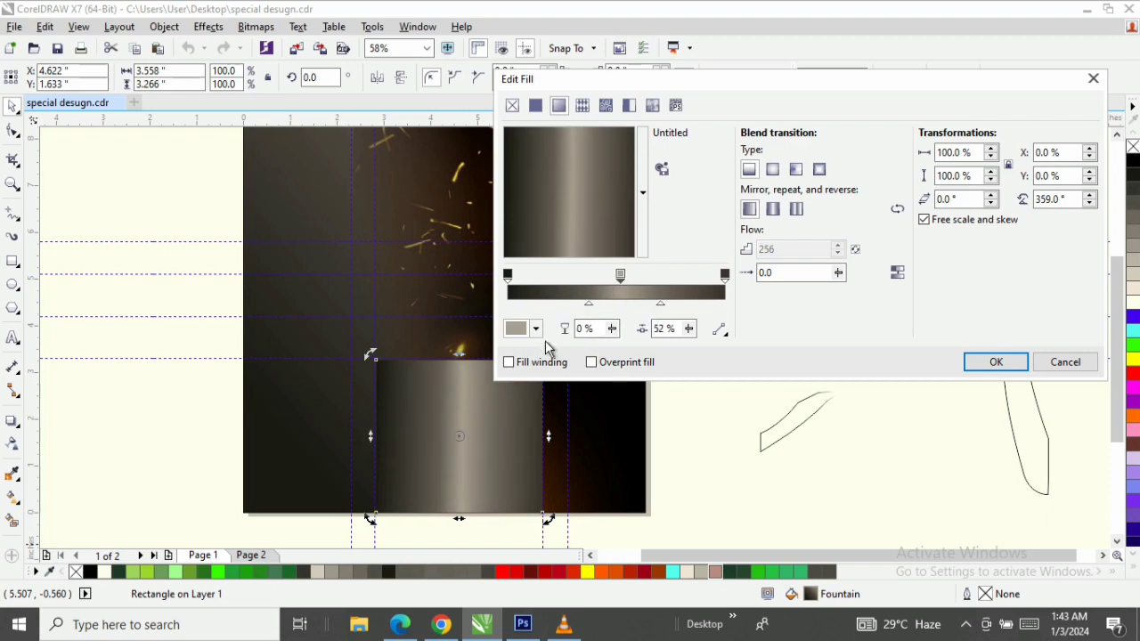
click(537, 330)
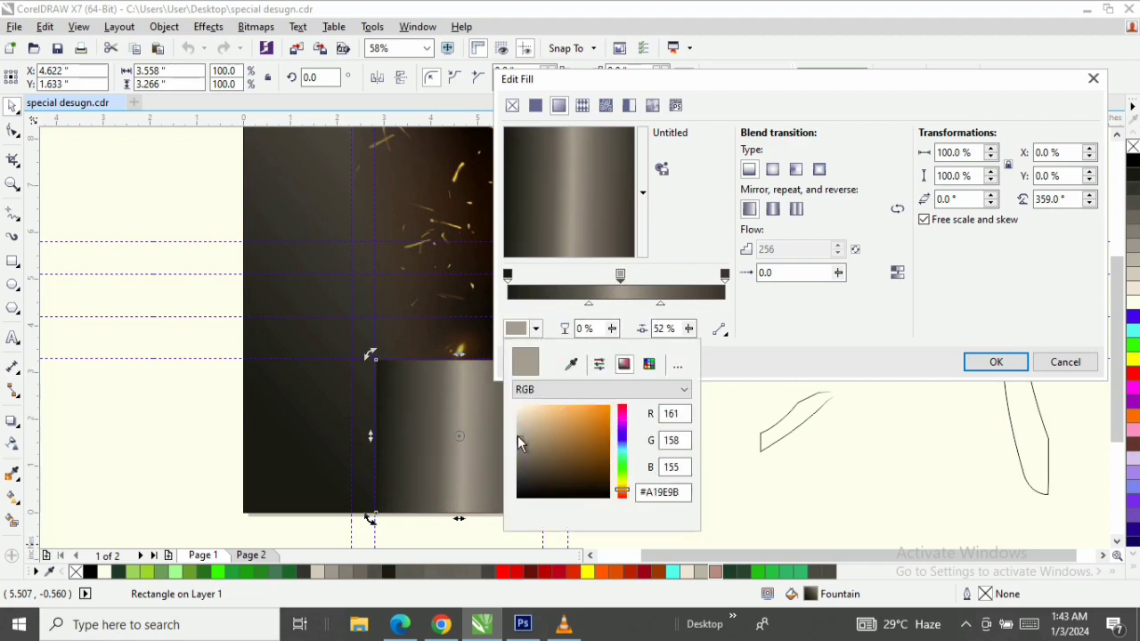
drag(517, 435, 515, 449)
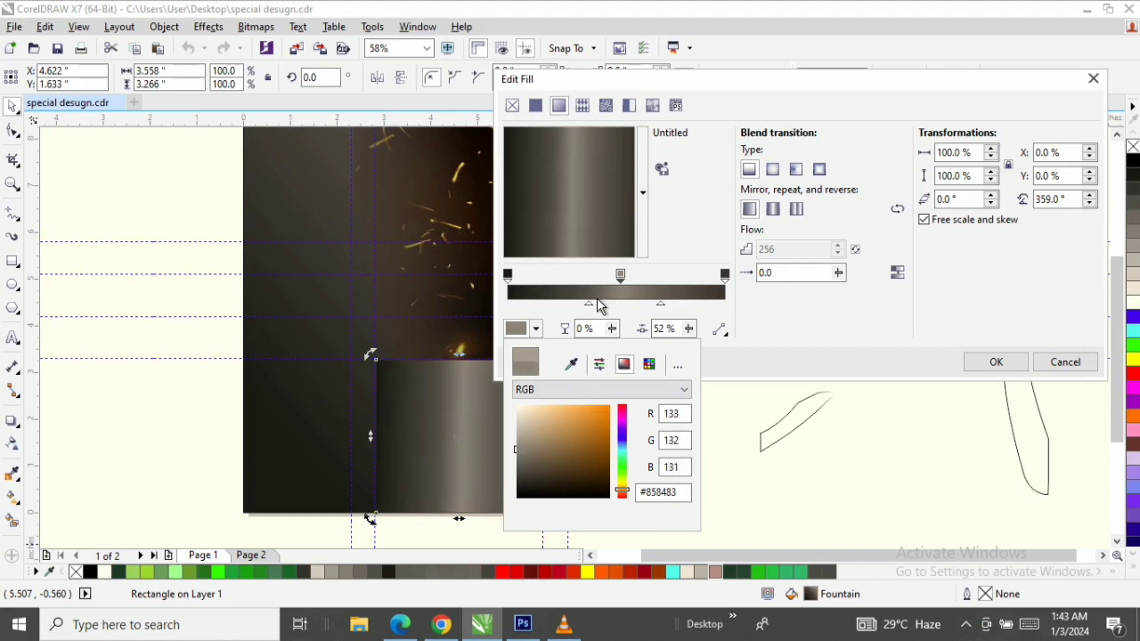
Set the fountain fill's first midpoint to 44% and its second to 52%, and apply the fill to the rectangle
click(589, 304)
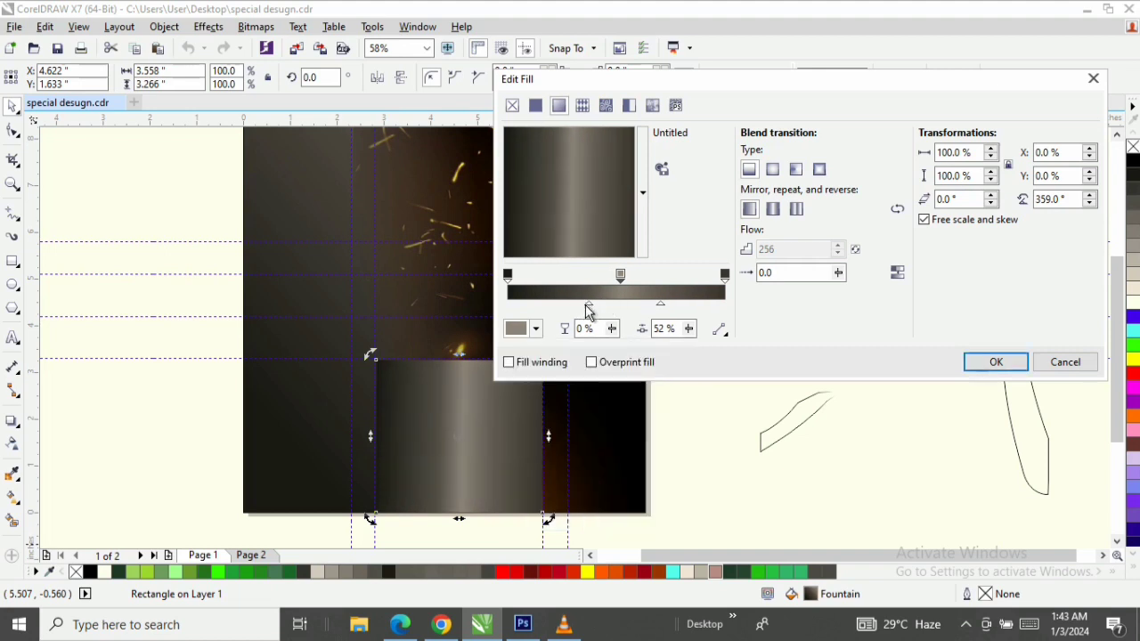
drag(588, 305, 569, 304)
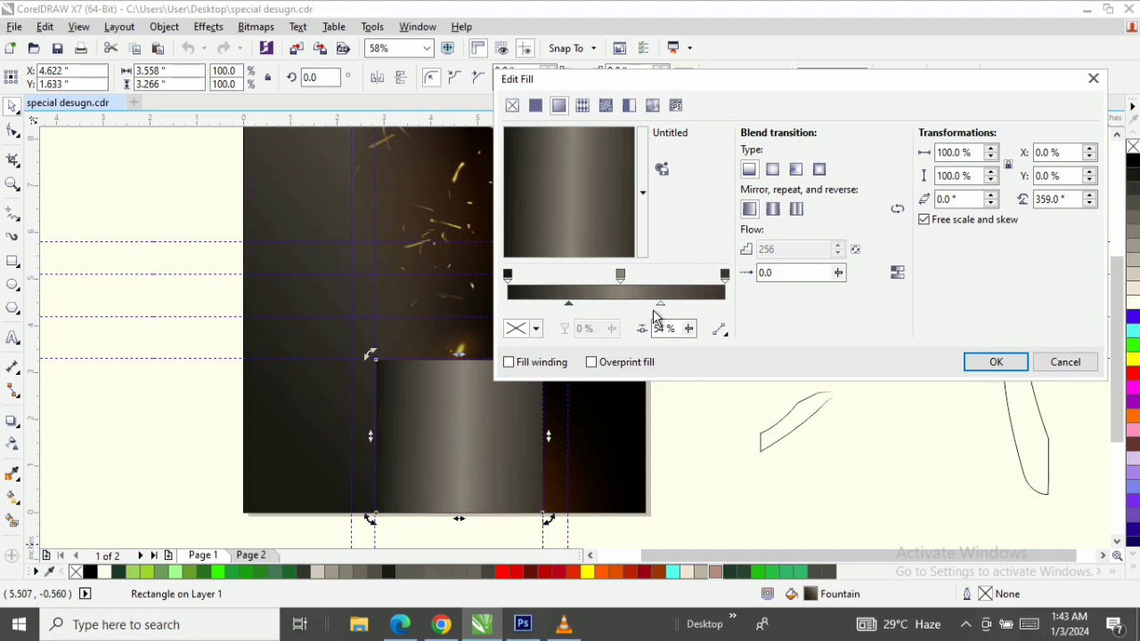
drag(661, 305, 673, 307)
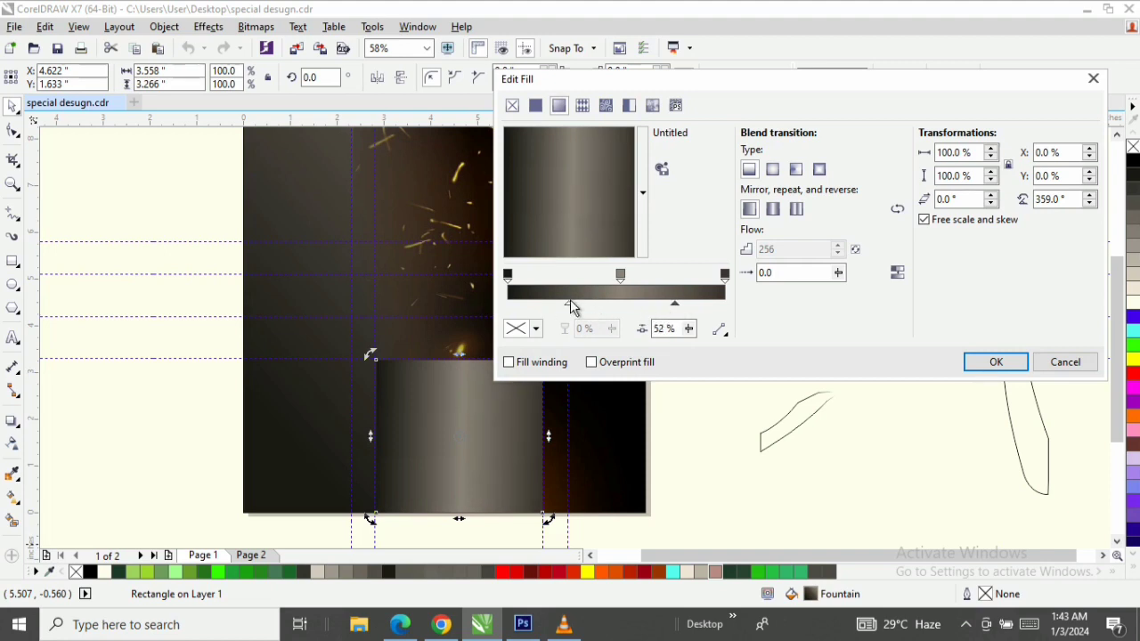
drag(568, 306, 558, 306)
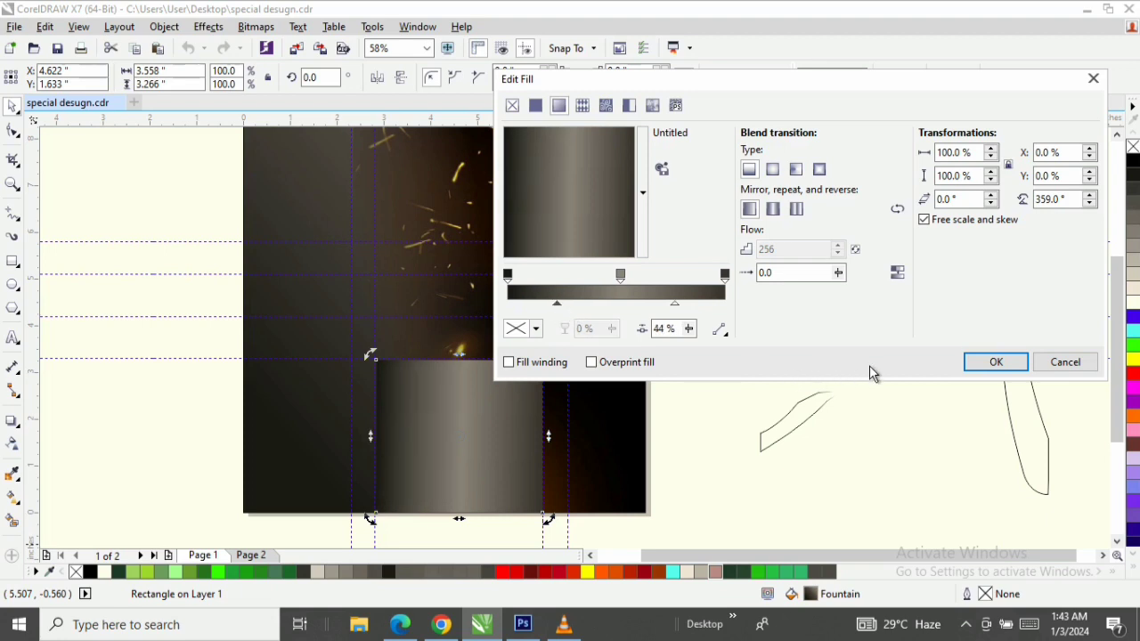
click(994, 363)
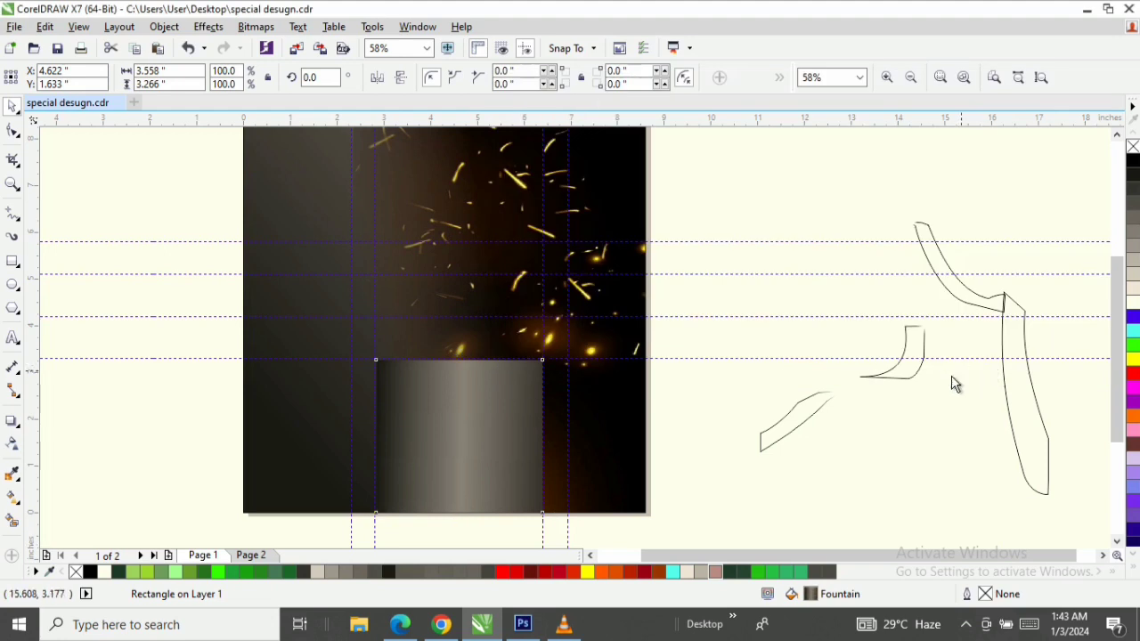
Draw a rectangle about 0.965 in wide along the cylinder body's left edge at its full height and fill it black
click(11, 261)
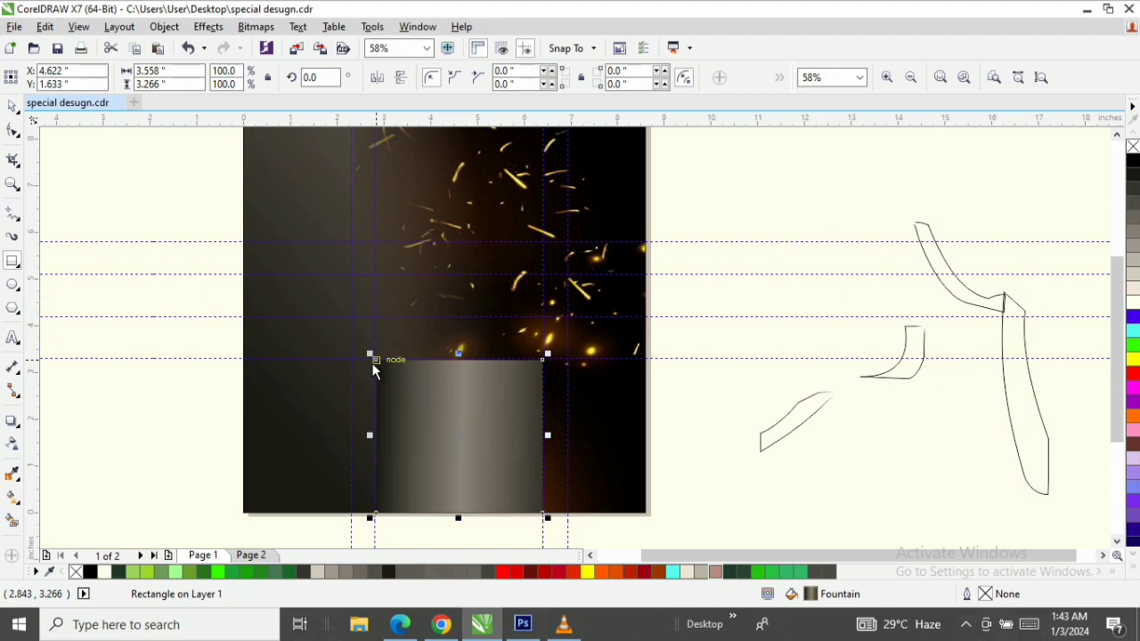
drag(374, 360, 421, 513)
key(space)
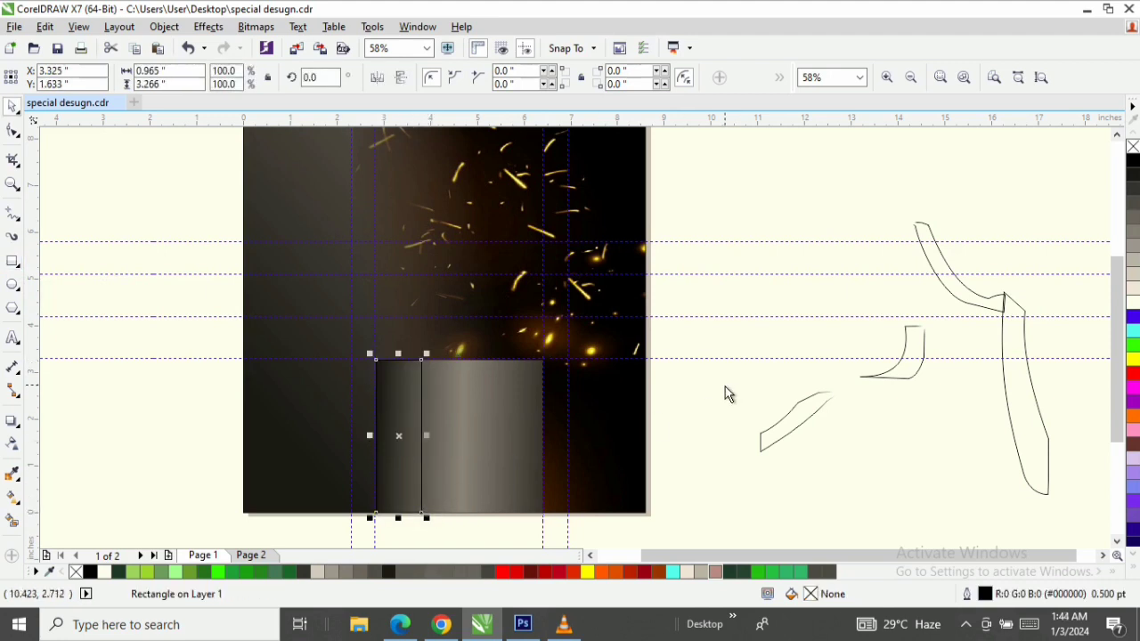
click(1134, 163)
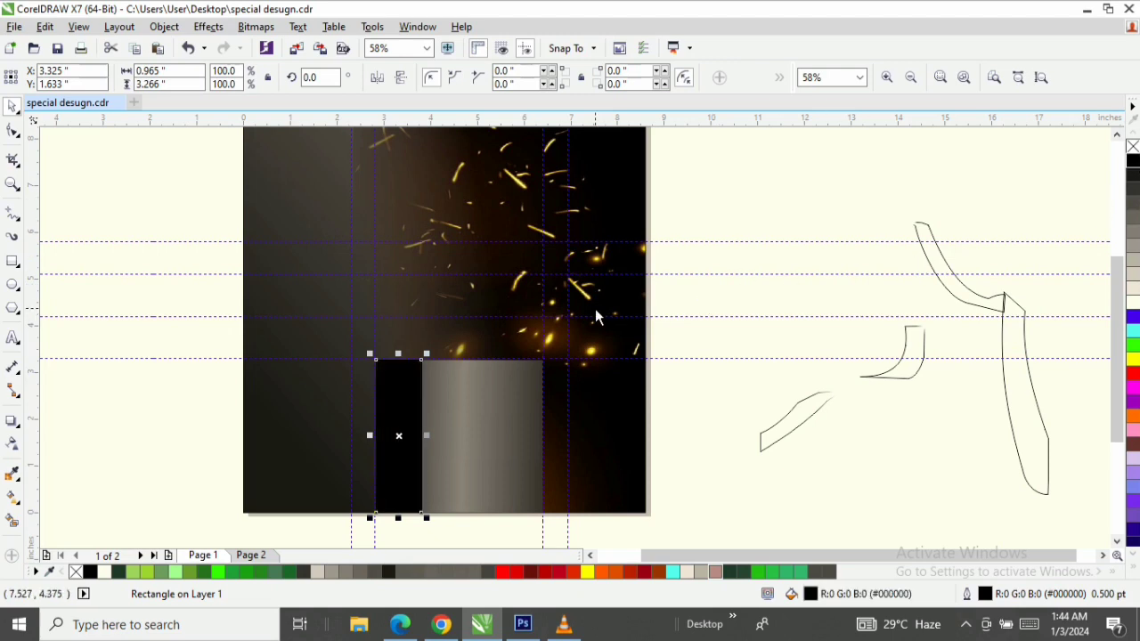
Apply a linear transparency to the black strip so it fades horizontally from the cylinder's left edge, with the start node extended outside the cylinder
click(11, 445)
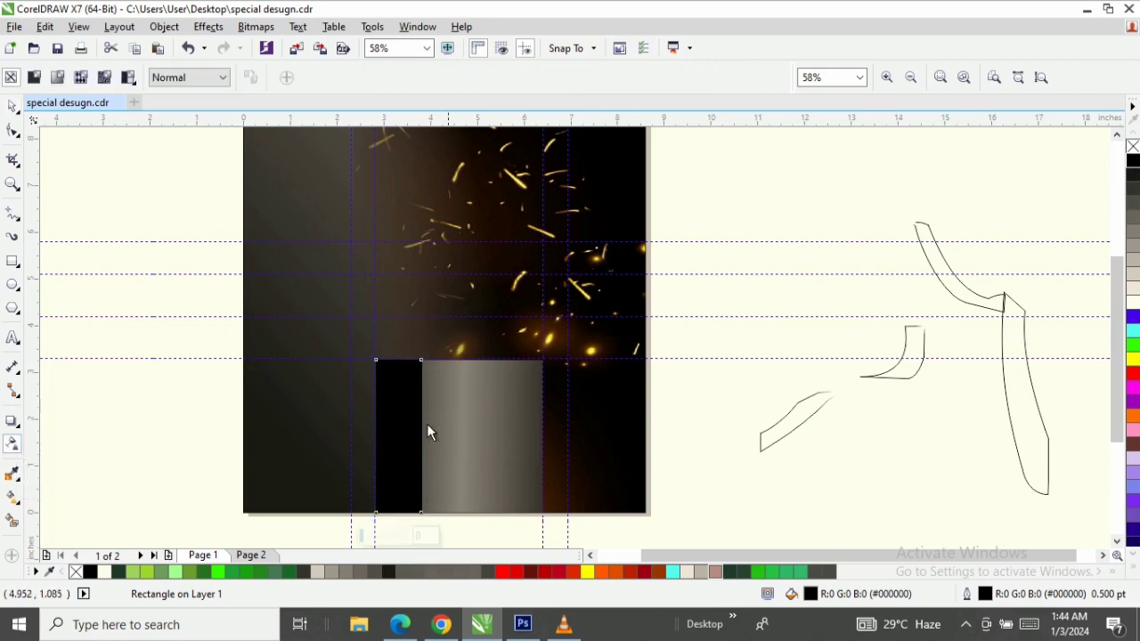
drag(391, 428, 420, 427)
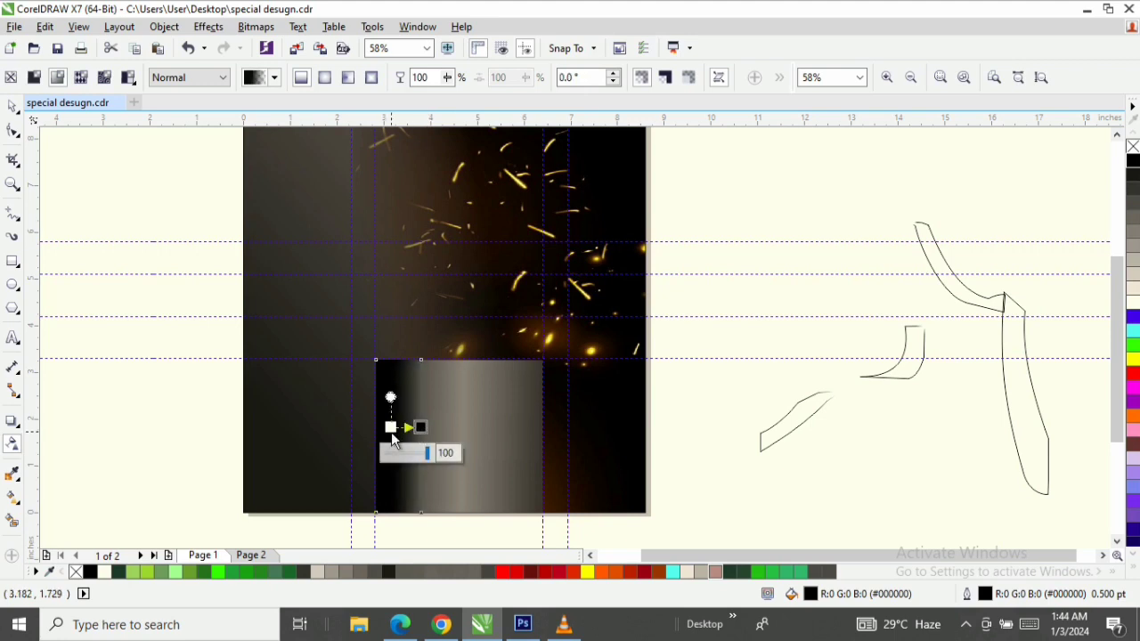
drag(392, 432, 344, 433)
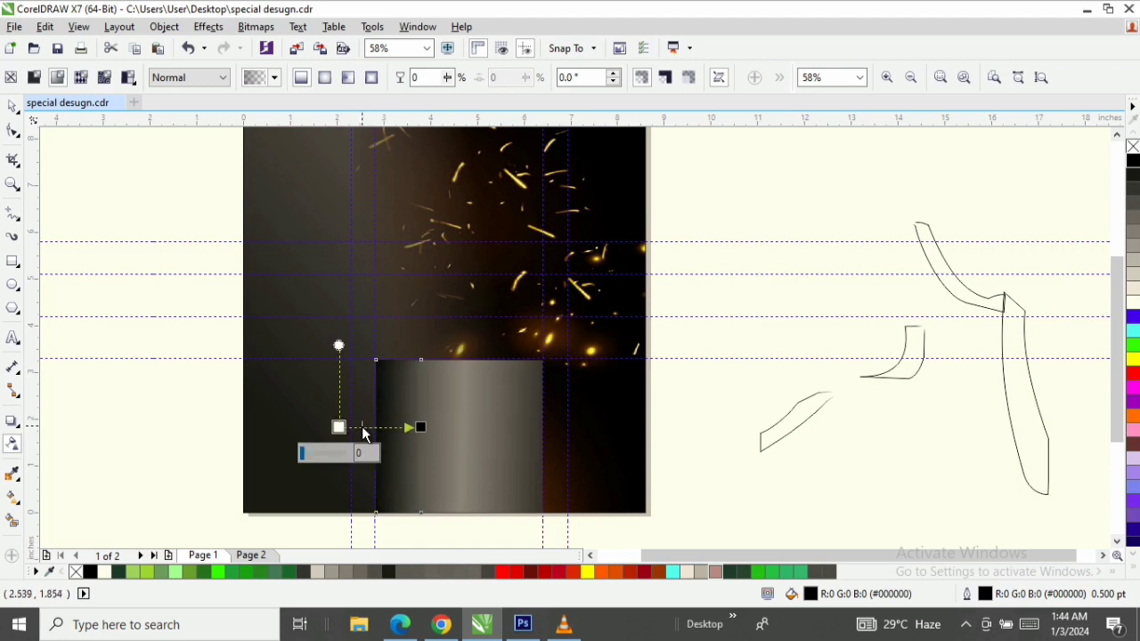
key(space)
click(775, 190)
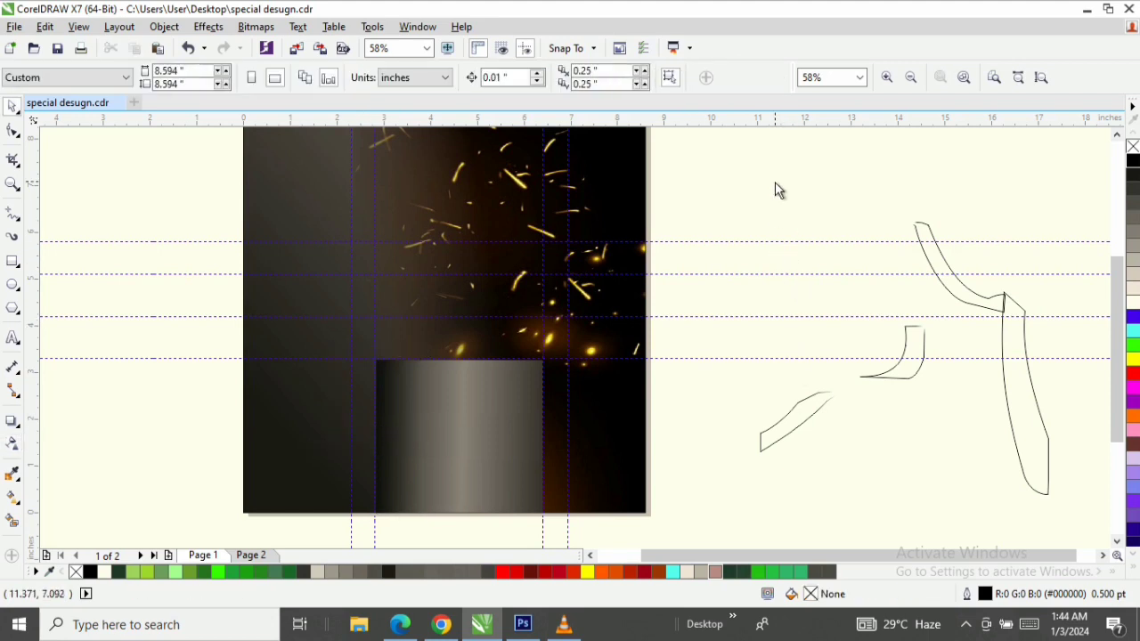
Duplicate the faded shadow strip, mirror the copy horizontally and align it with the cylinder body's right edge
drag(400, 401, 500, 408)
right_click(500, 408)
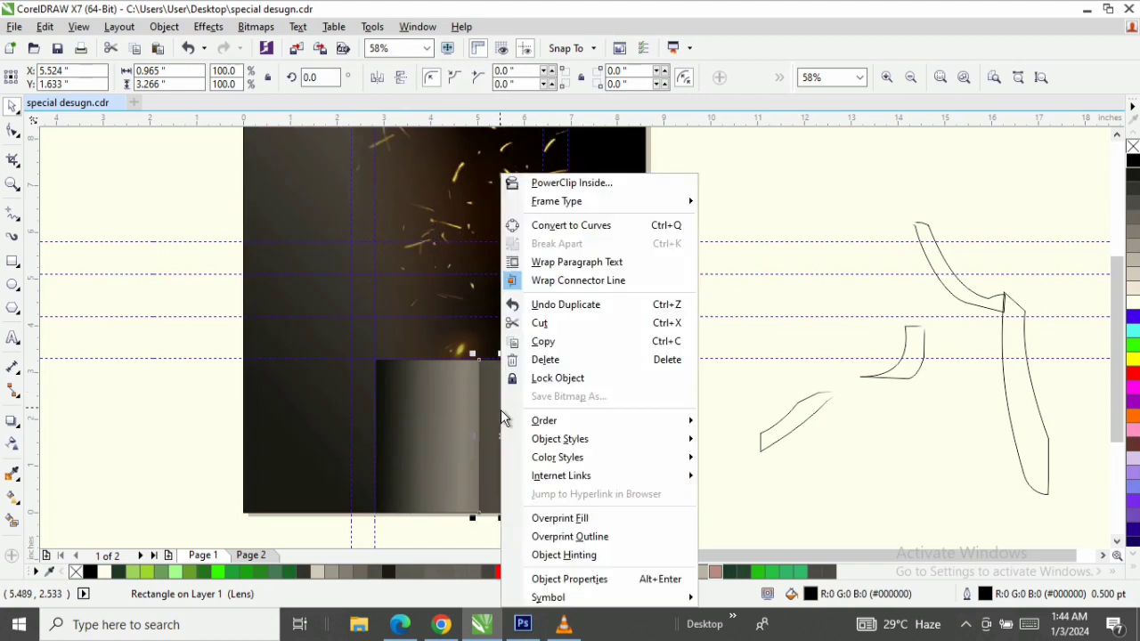
key(Escape)
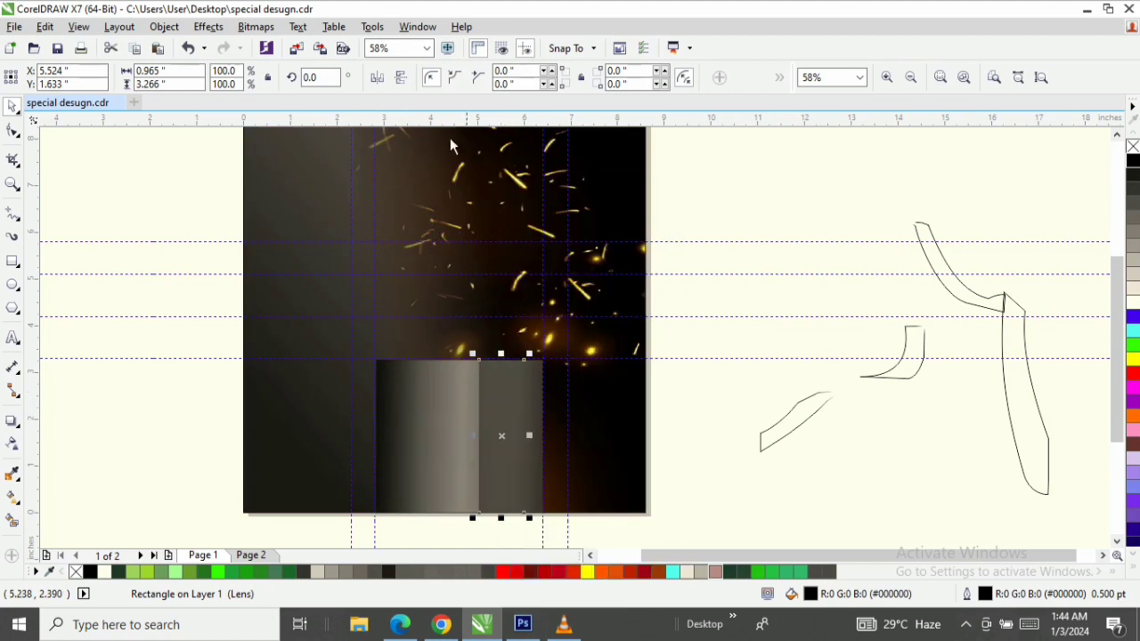
click(377, 78)
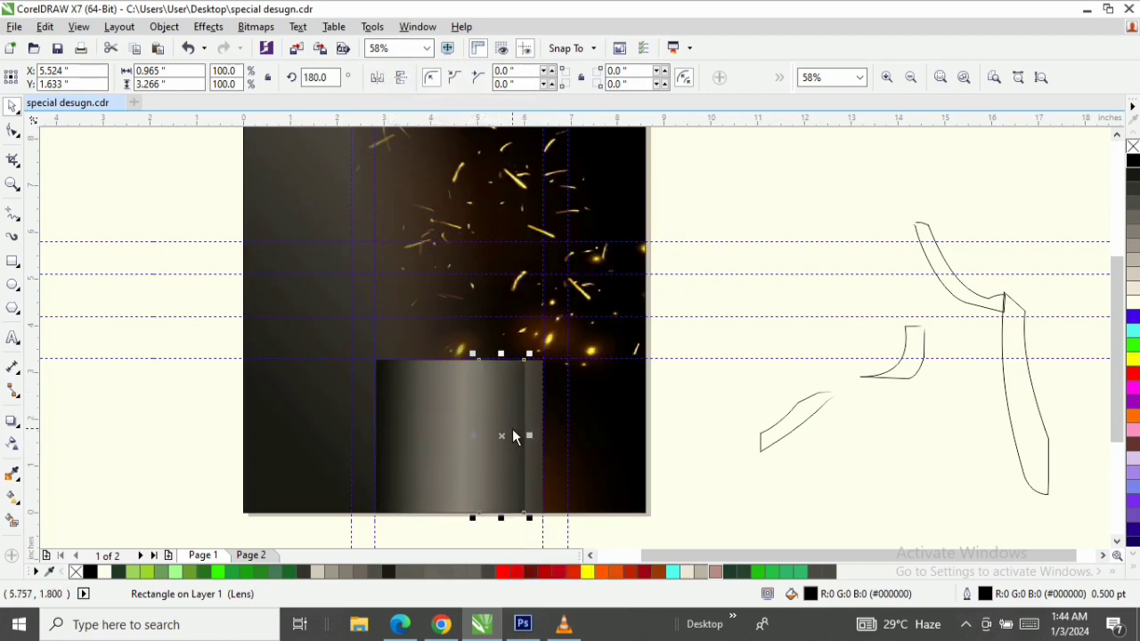
shift+click(449, 388)
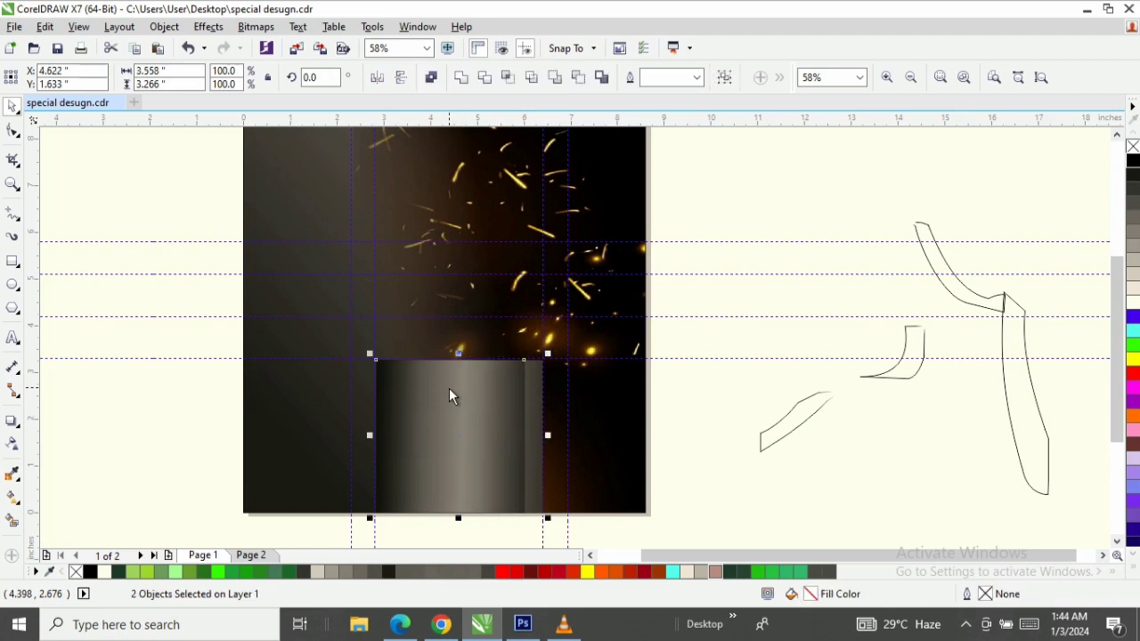
click(758, 272)
Draw a flat ellipse about 3.69 in wide above the cylinder body's top edge and reduce its height to about 0.35 in
key(z)
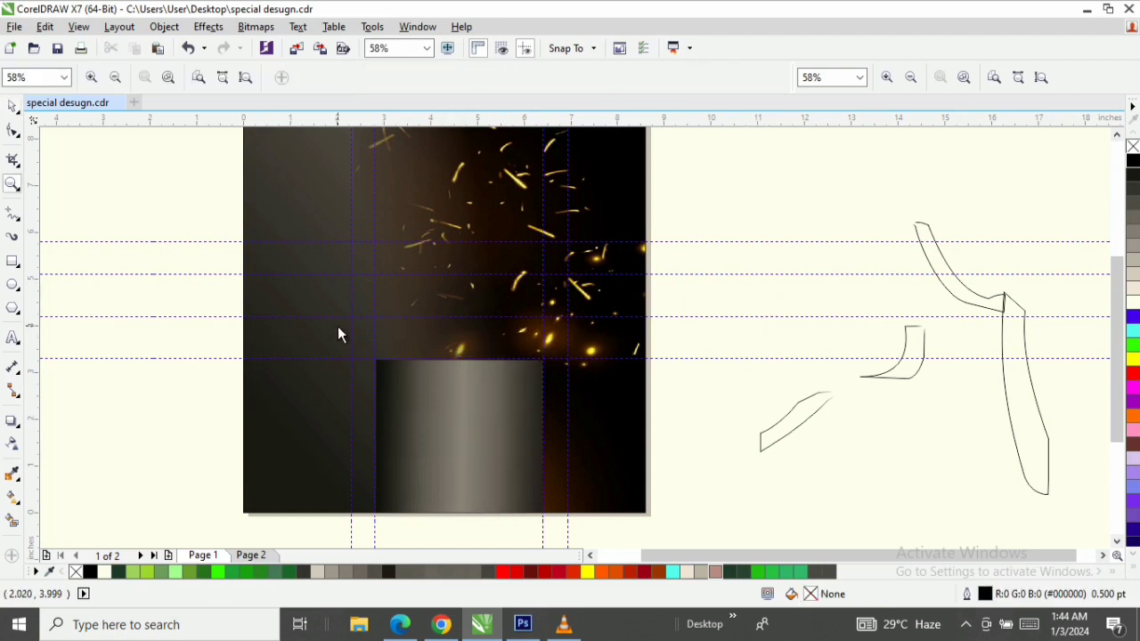
drag(417, 407, 599, 519)
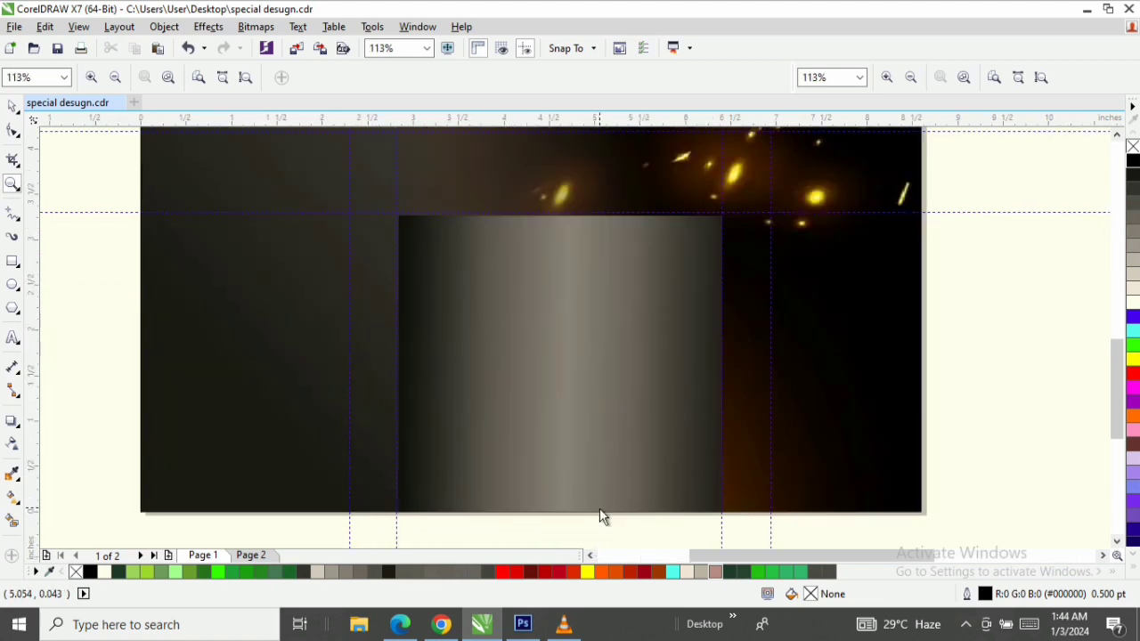
drag(648, 559, 776, 559)
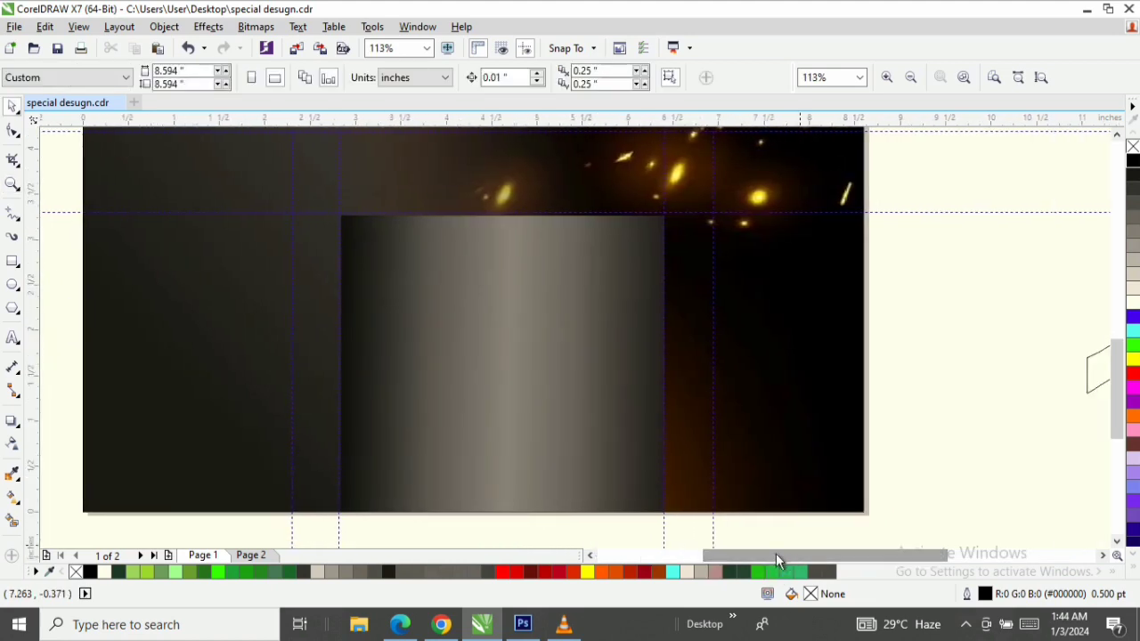
click(12, 286)
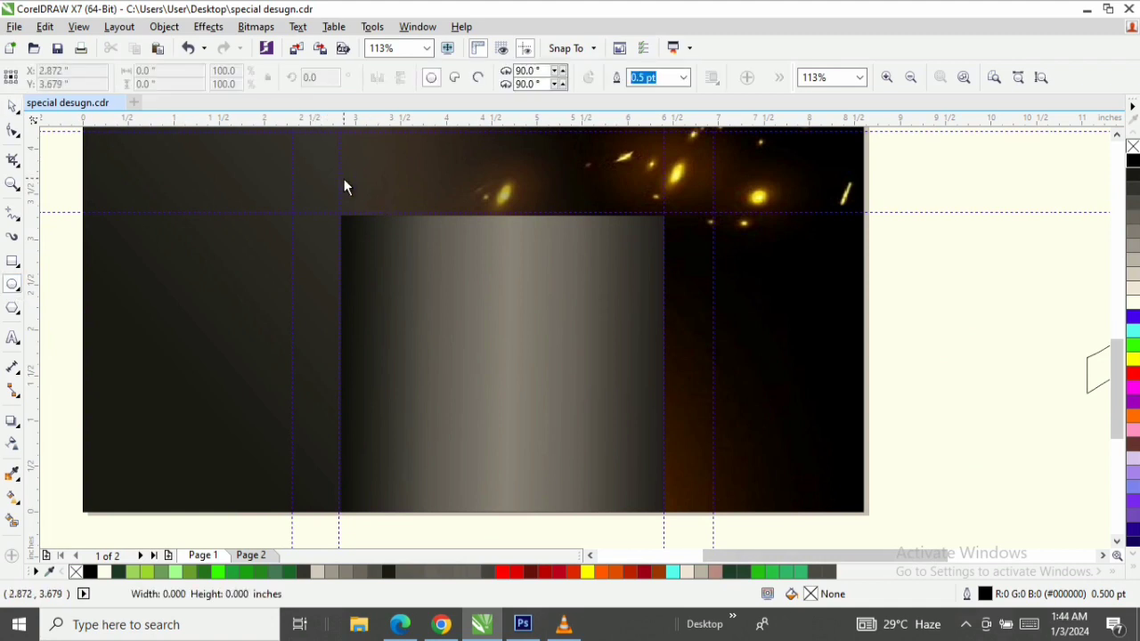
drag(344, 181, 680, 221)
key(space)
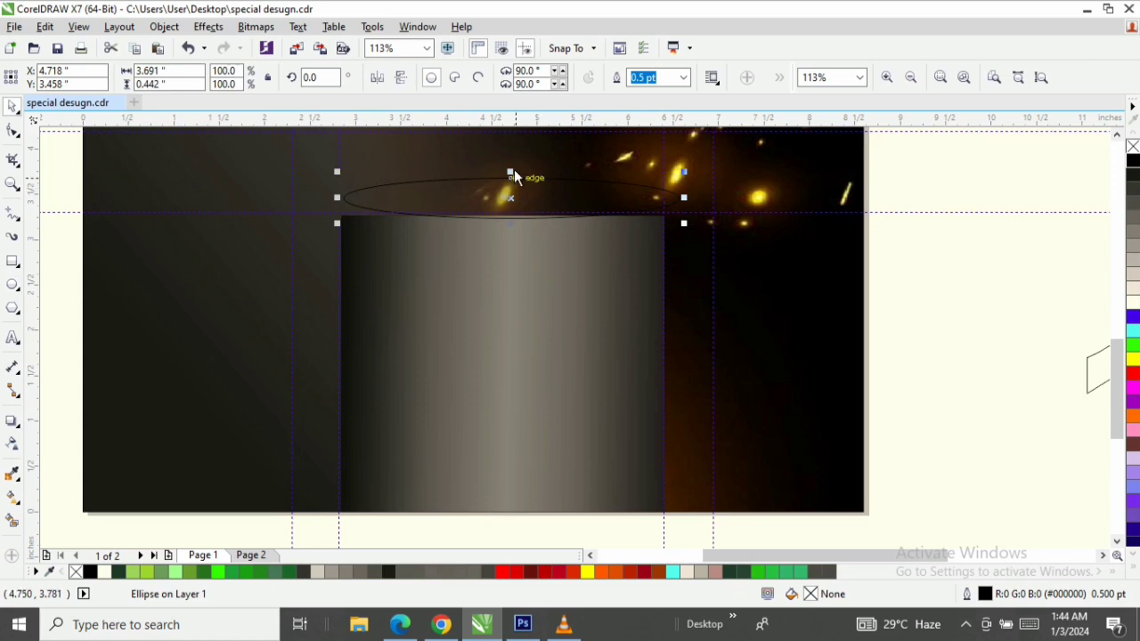
drag(514, 169, 517, 193)
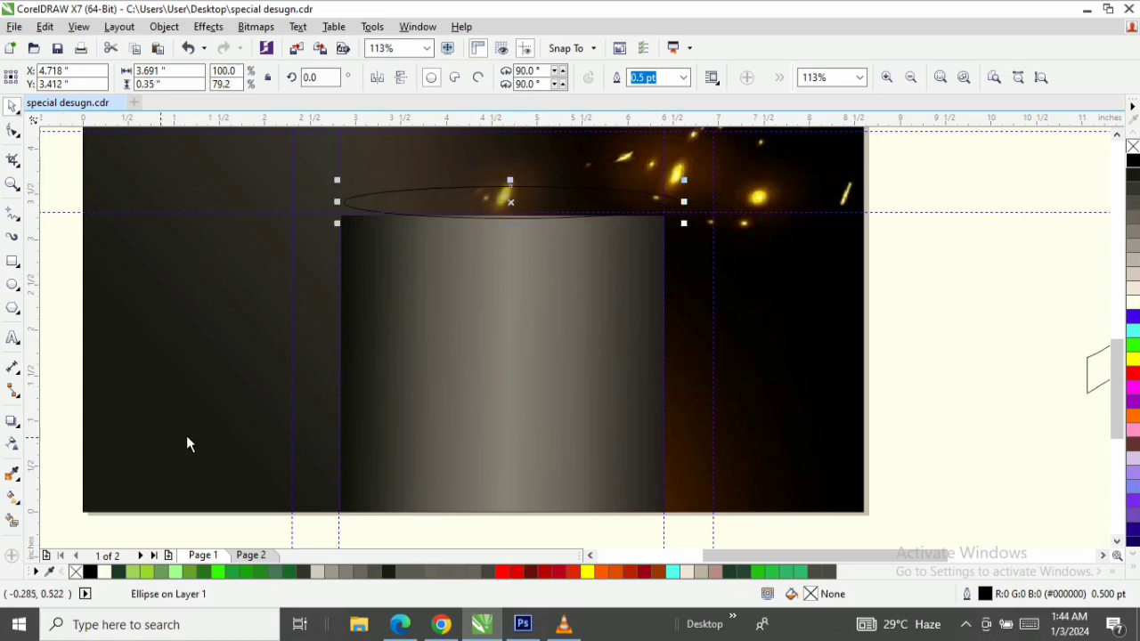
Copy the background rectangle's fountain fill onto the ellipse
click(129, 415)
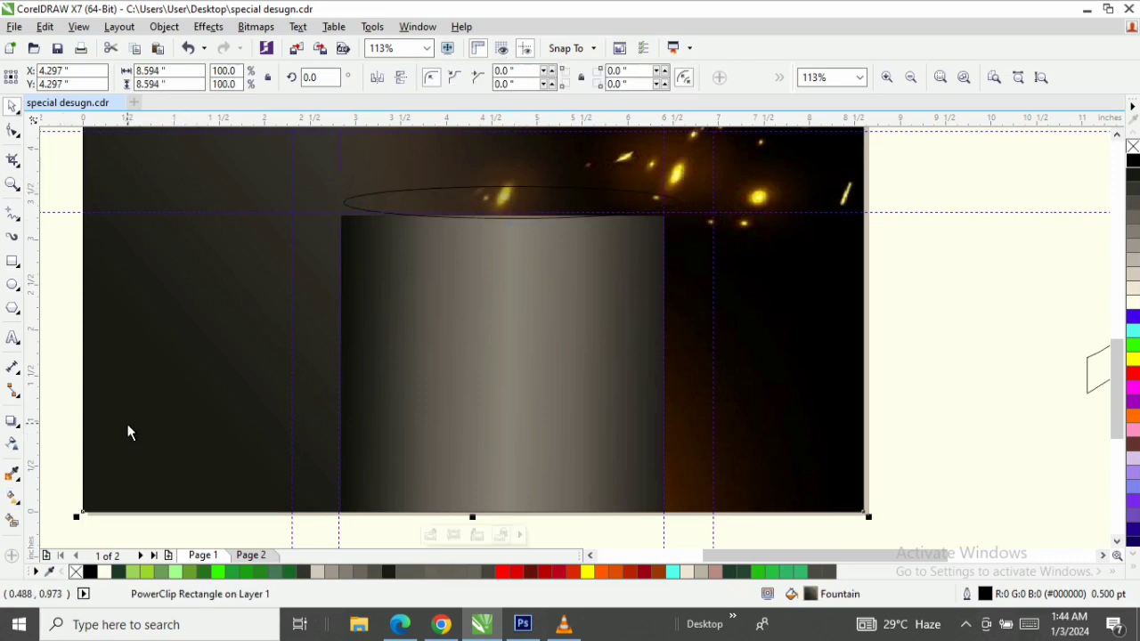
drag(127, 424, 463, 212)
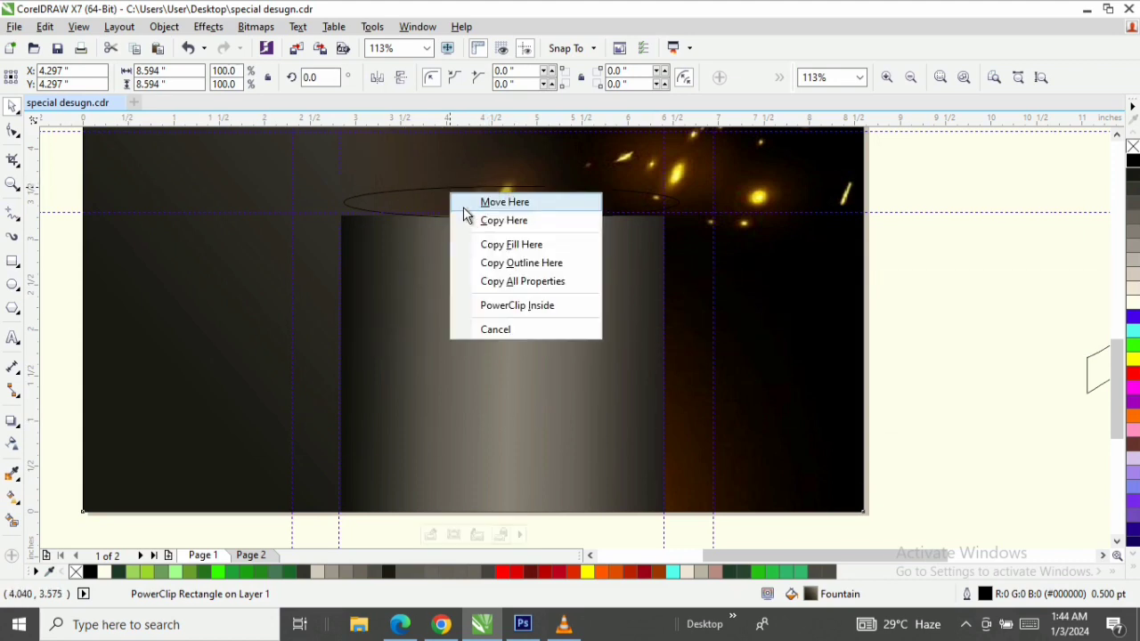
click(487, 243)
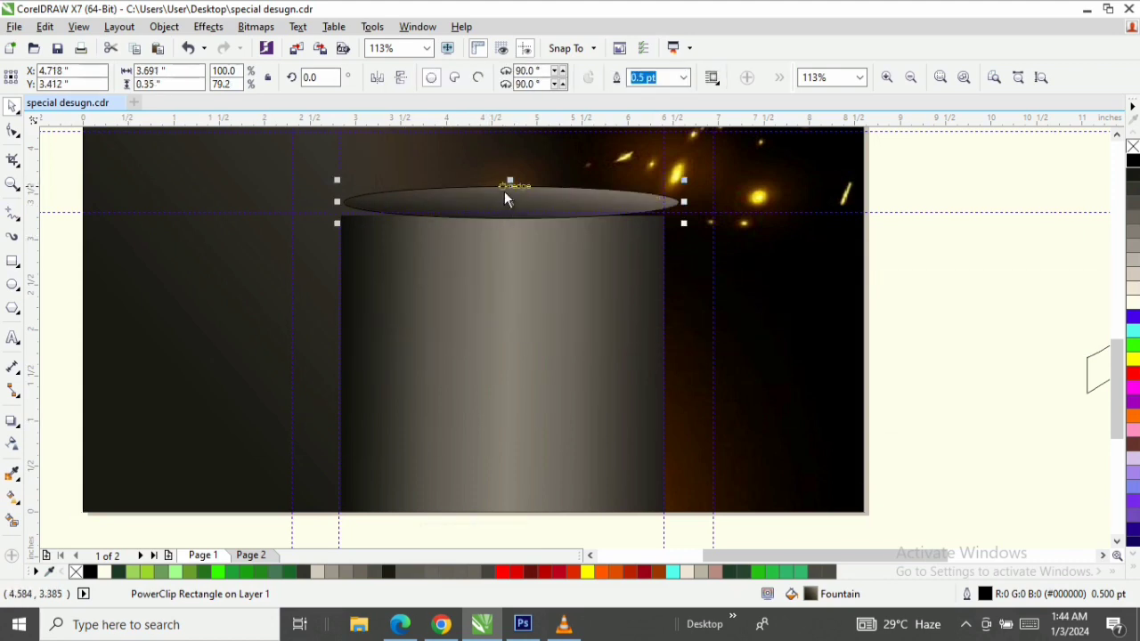
key(Escape)
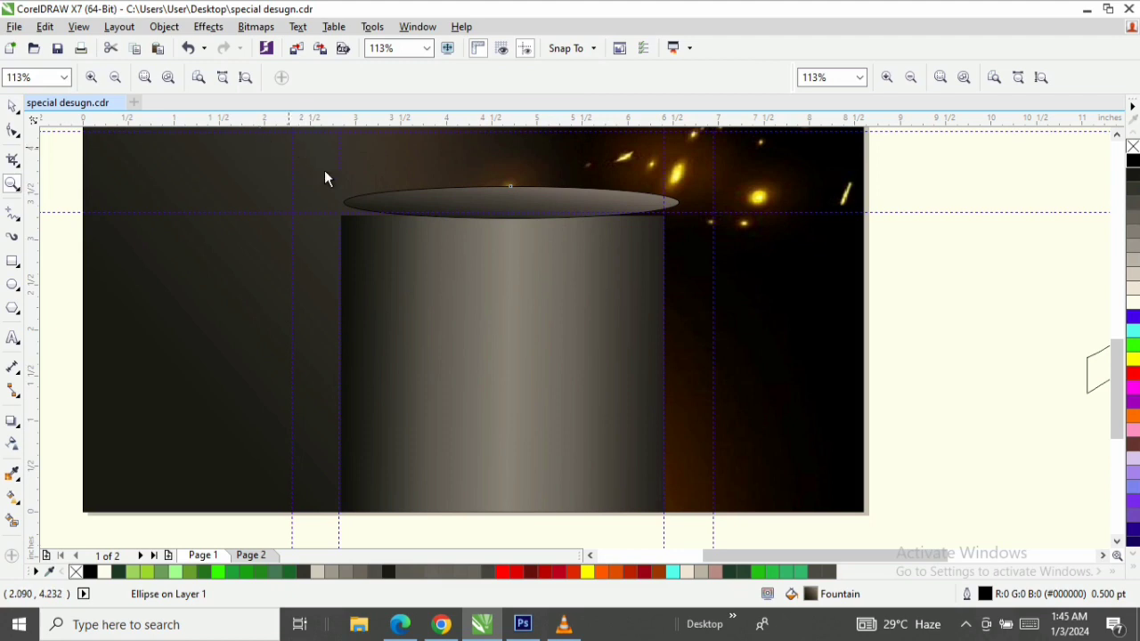
Undo and redo the fill copied onto the ellipse
key(ctrl+z)
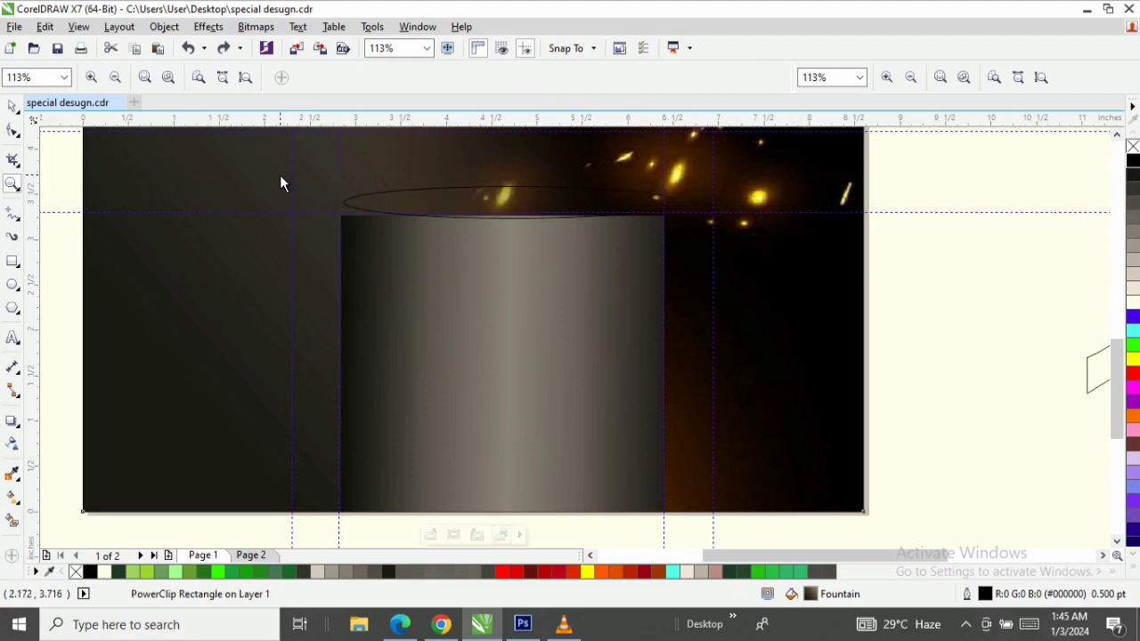
click(190, 49)
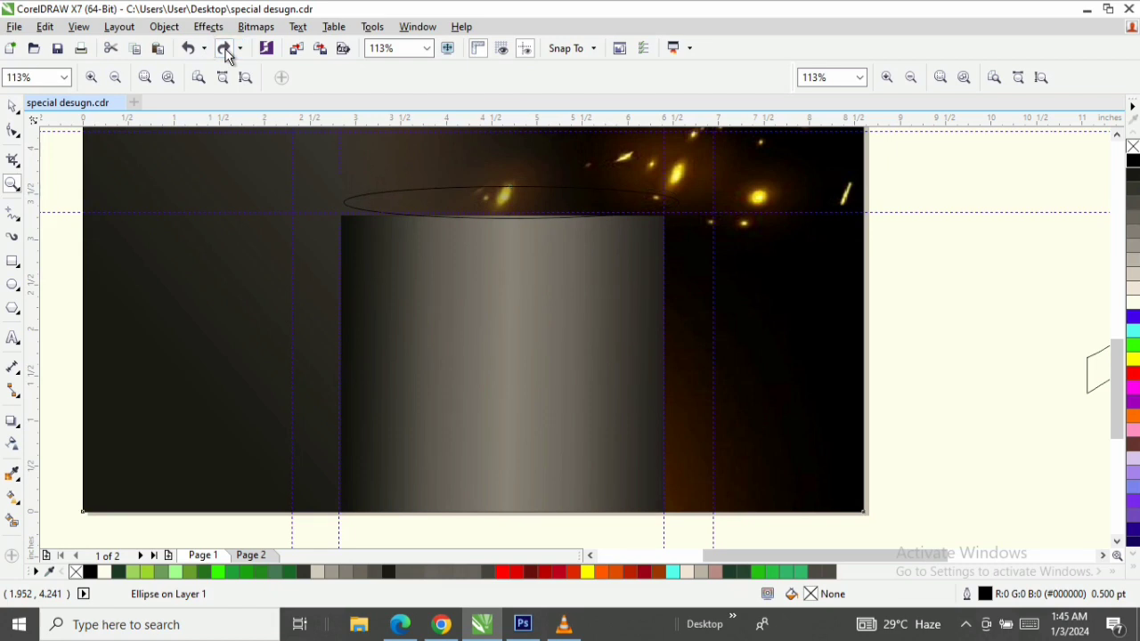
click(225, 49)
Move the ellipse down onto the cylinder's top edge and pull in its right side to the cylinder's right edge, making it about 3.635 in wide
drag(205, 134, 791, 282)
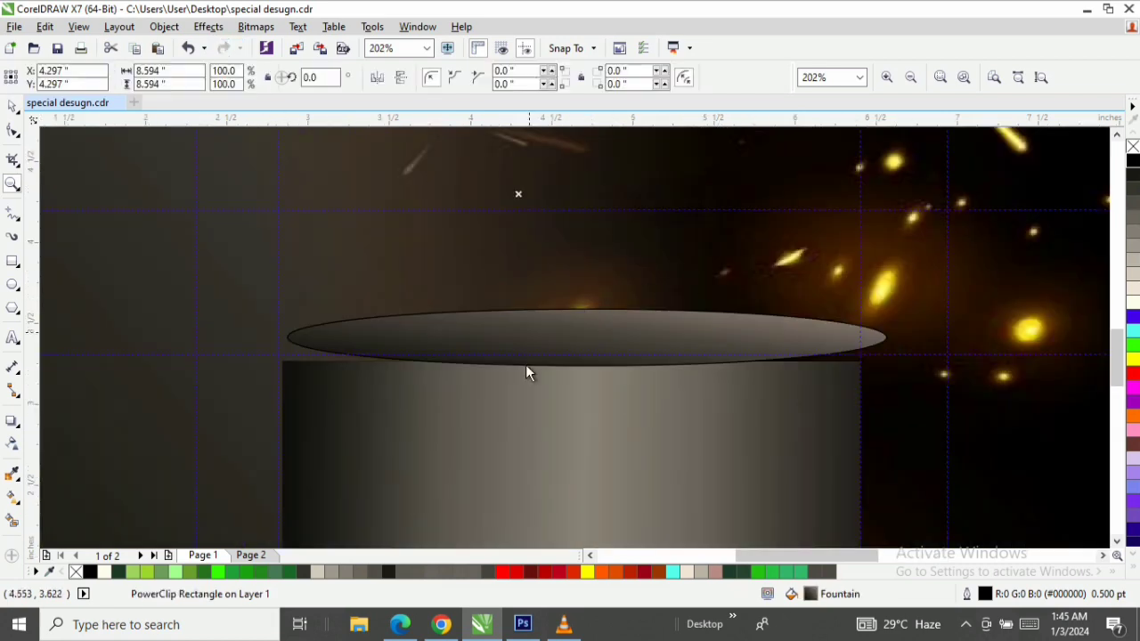
key(space)
drag(567, 322, 552, 341)
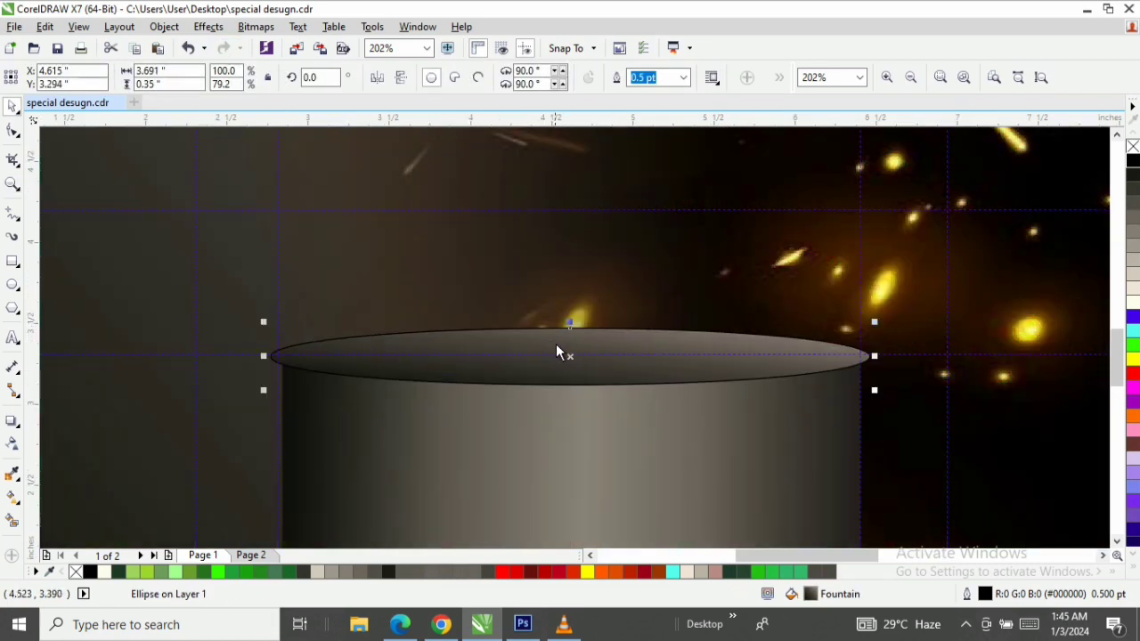
key(F2)
drag(947, 285, 661, 419)
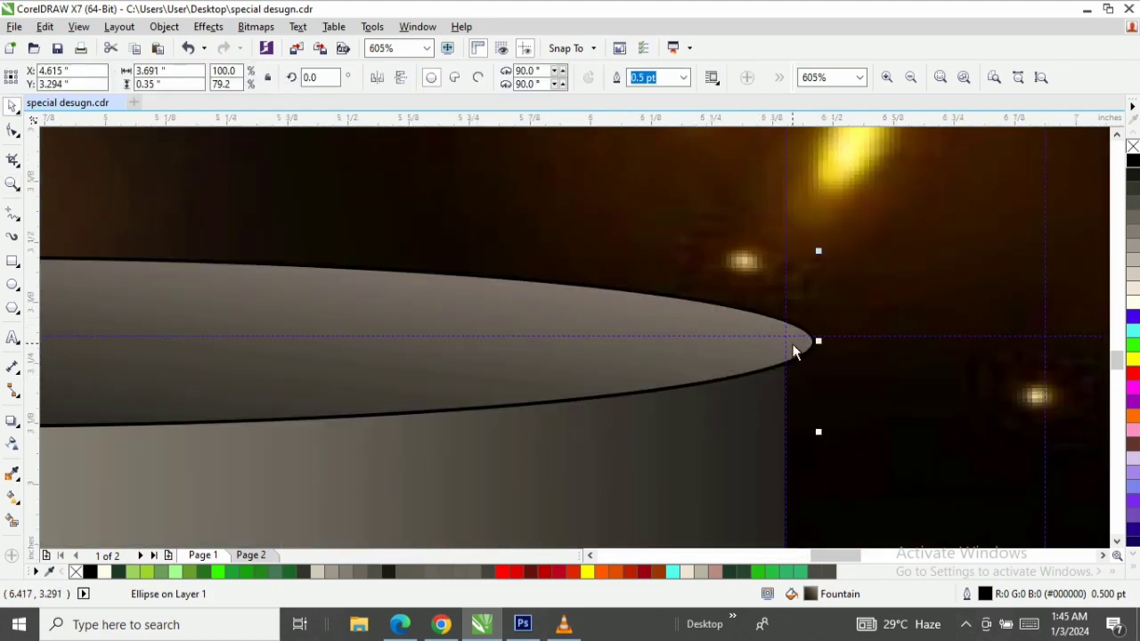
mouse_move(817, 345)
mouse_down()
mouse_move(786, 345)
mouse_move(796, 351)
mouse_up()
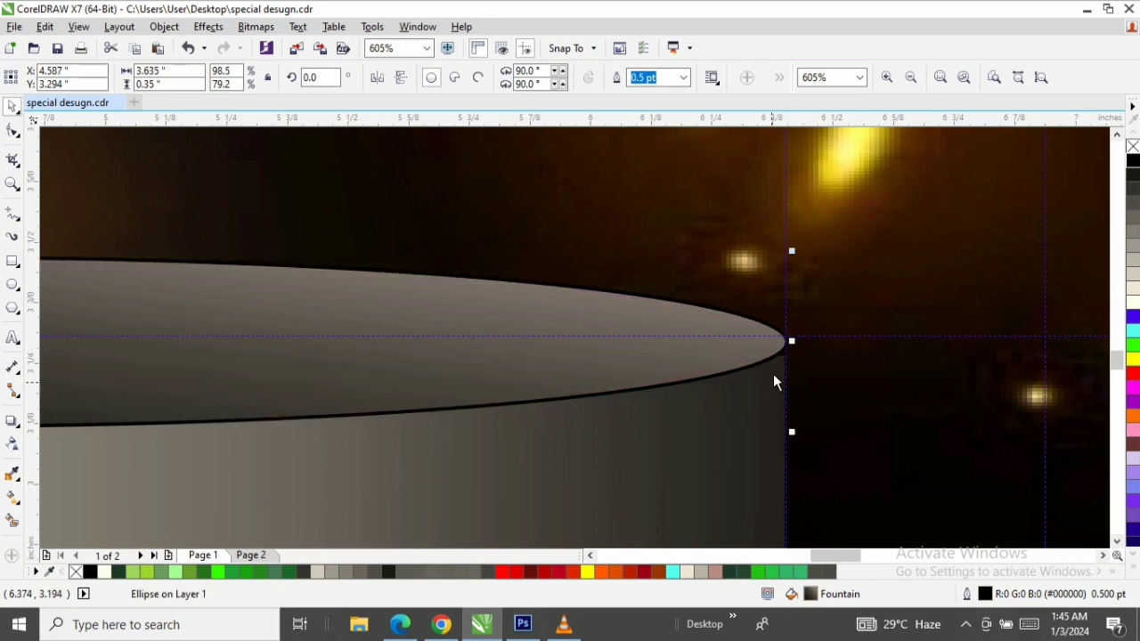
Nudge the ellipse slightly down to a Y position of about 3.281 in so it covers the cylinder body's top right corner
key(F2)
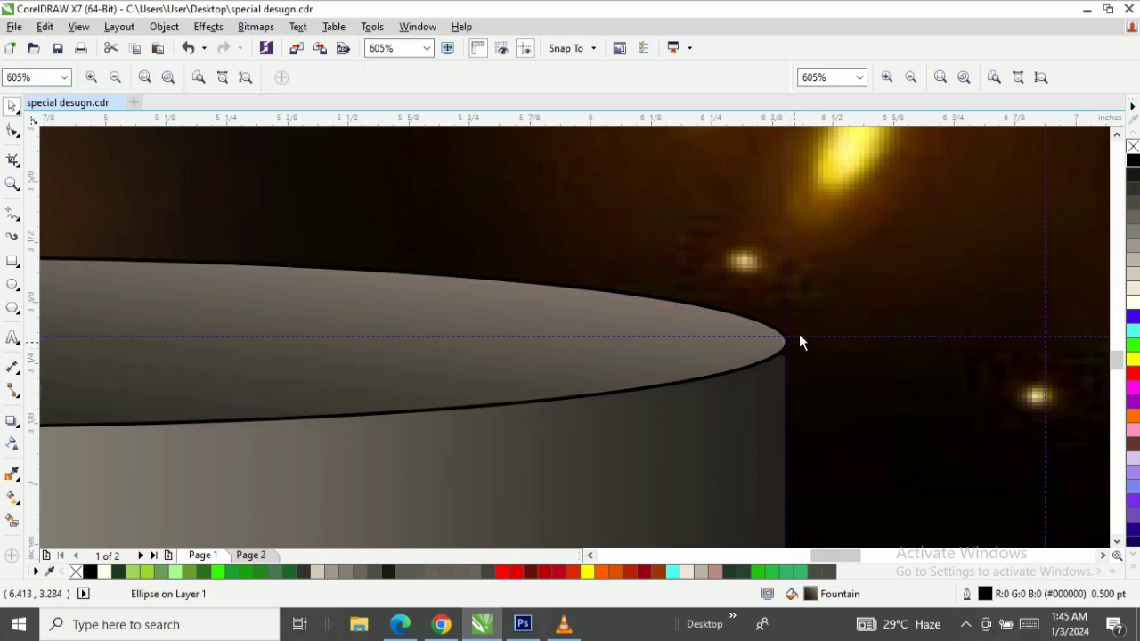
drag(819, 311, 701, 397)
key(space)
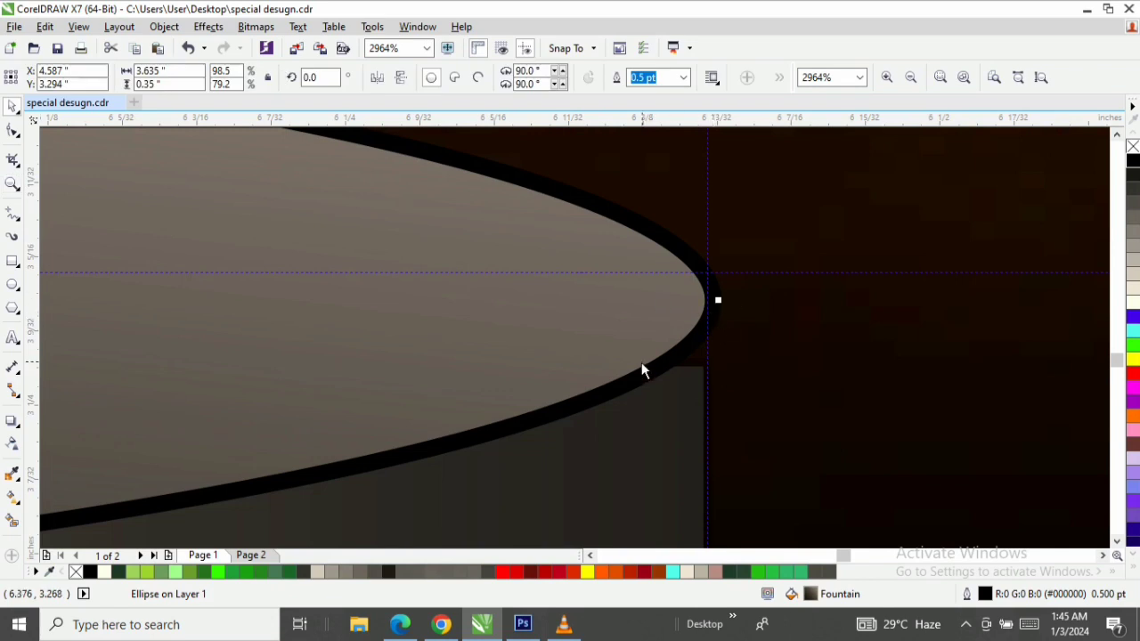
drag(641, 364, 643, 382)
Pull in the ellipse's left side to the cylinder body's left edge, making it about 3.562 in wide
key(F2)
key(F3)
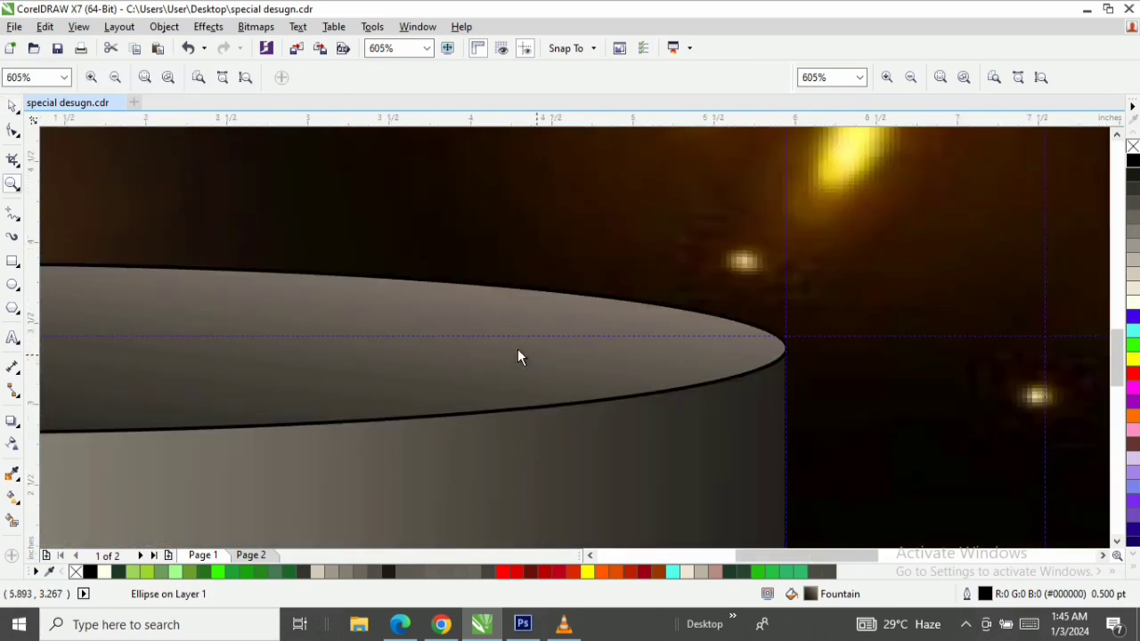
key(F3)
drag(383, 442, 385, 442)
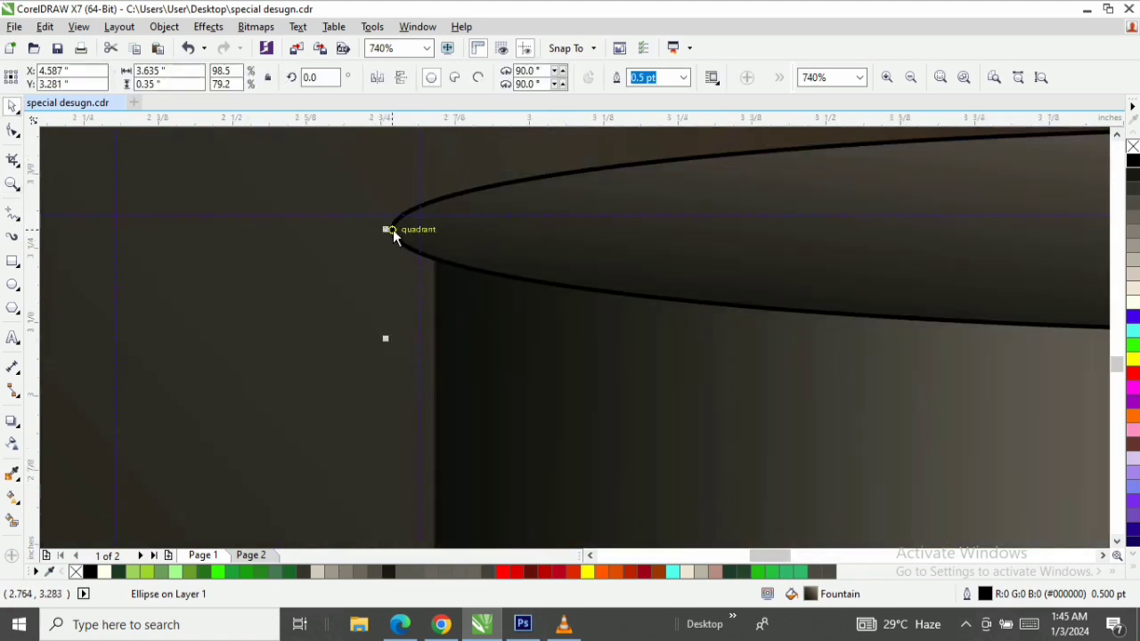
drag(398, 231, 429, 233)
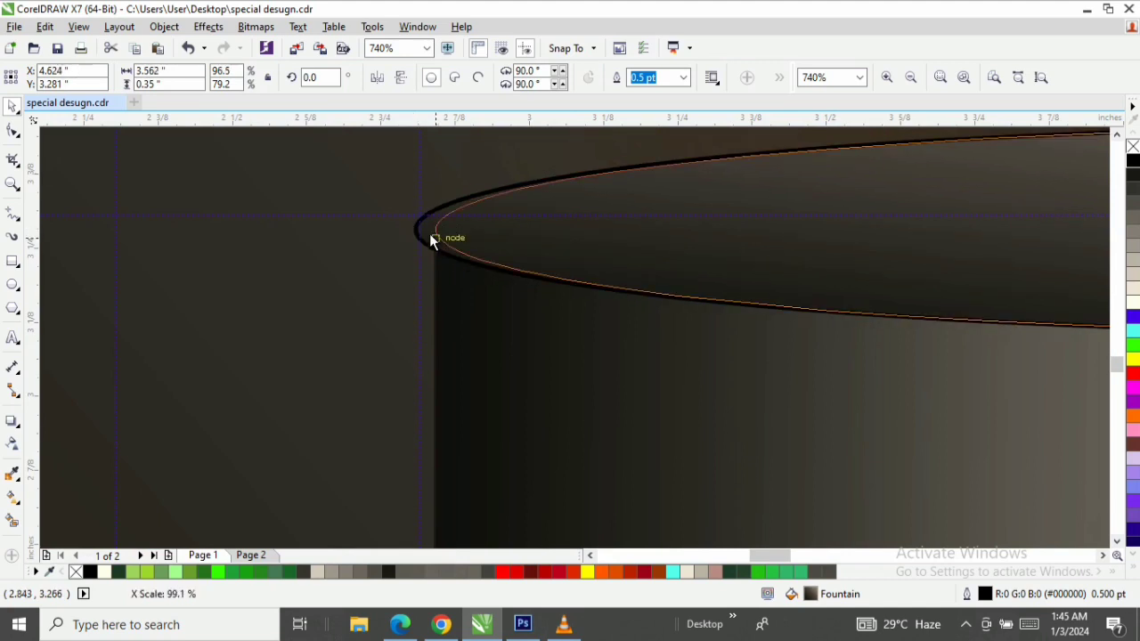
key(z)
right_click(444, 260)
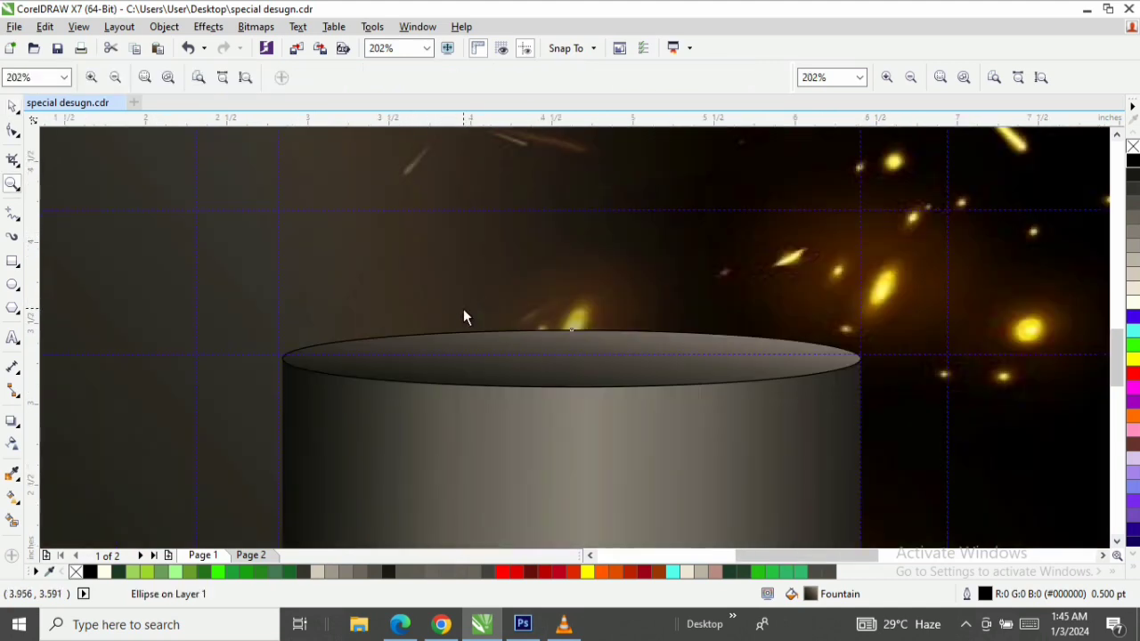
key(space)
key(space)
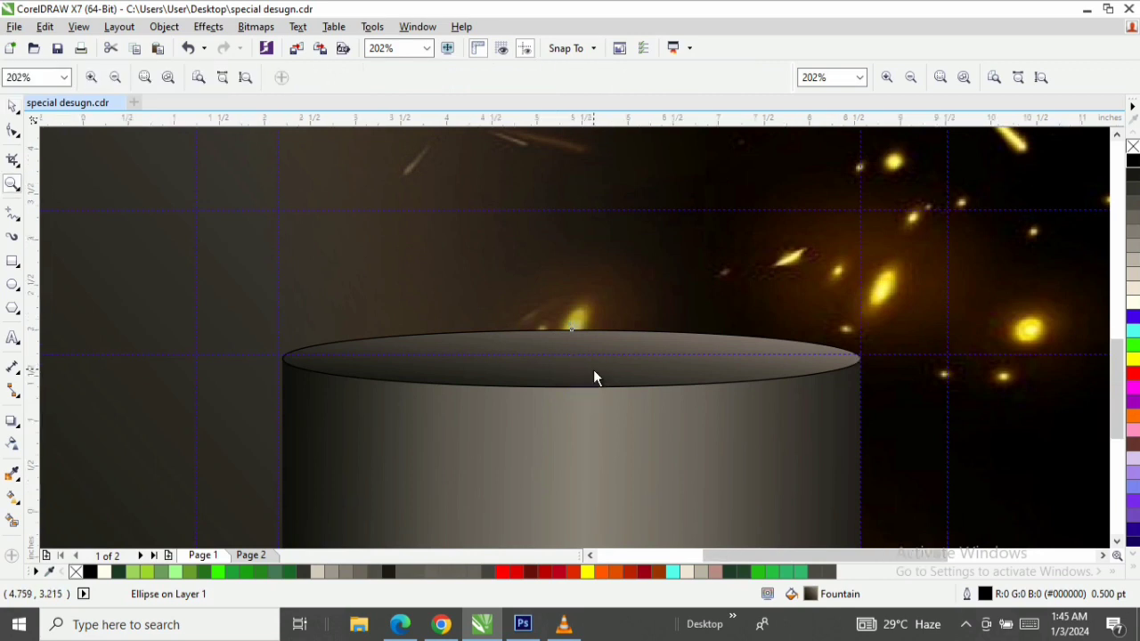
right_click(593, 369)
key(space)
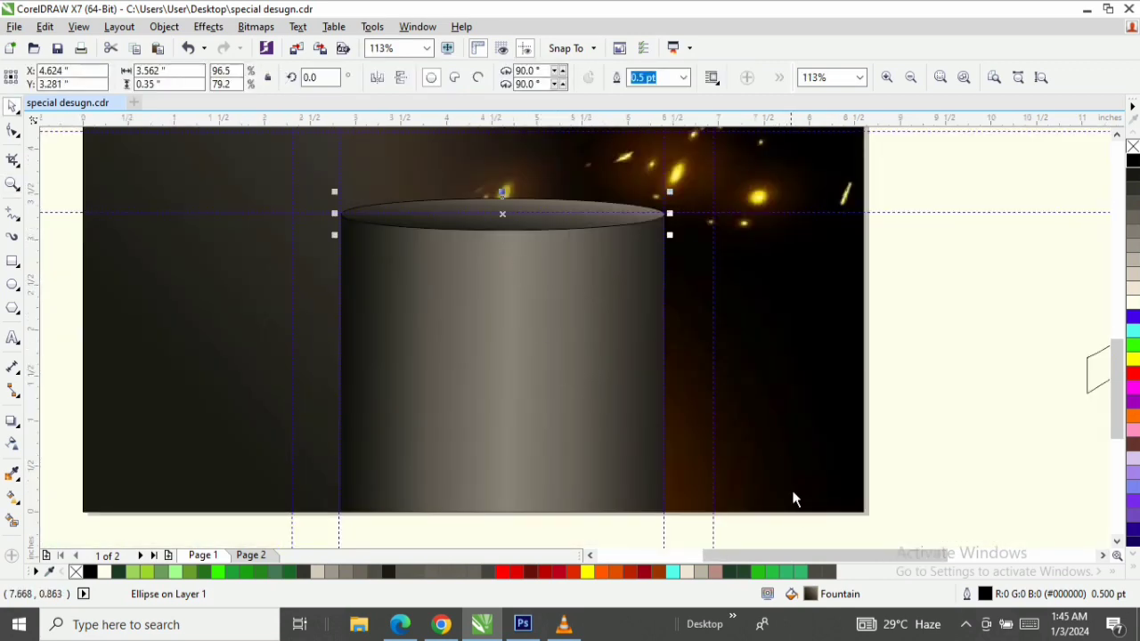
Remove the outline from the ellipse on top of the cylinder
drag(776, 559, 792, 563)
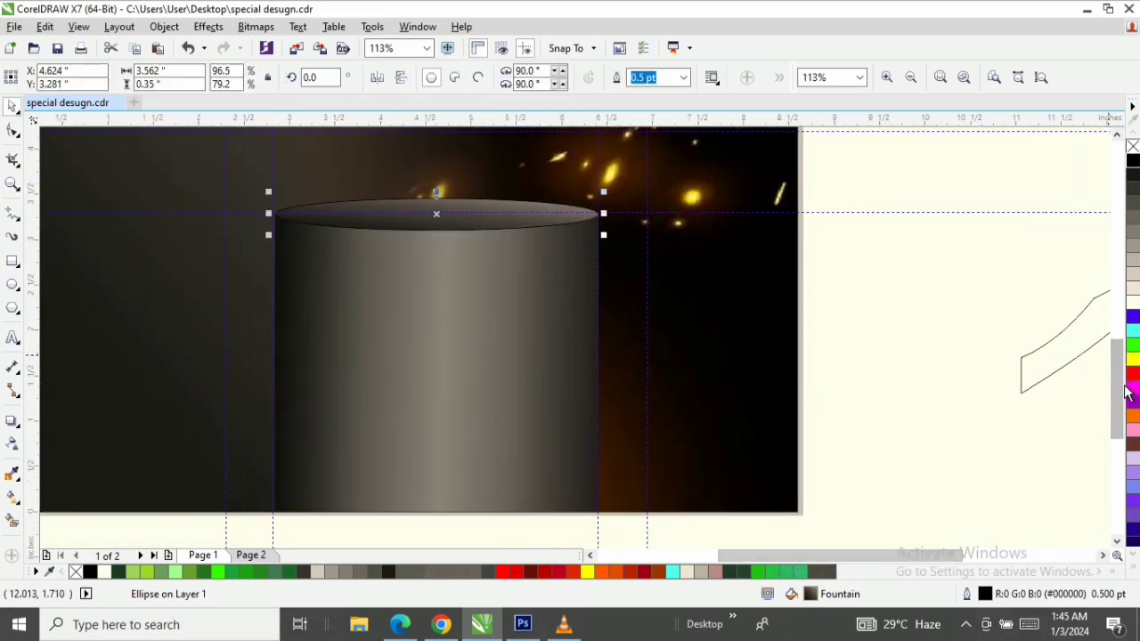
drag(1124, 389, 1124, 378)
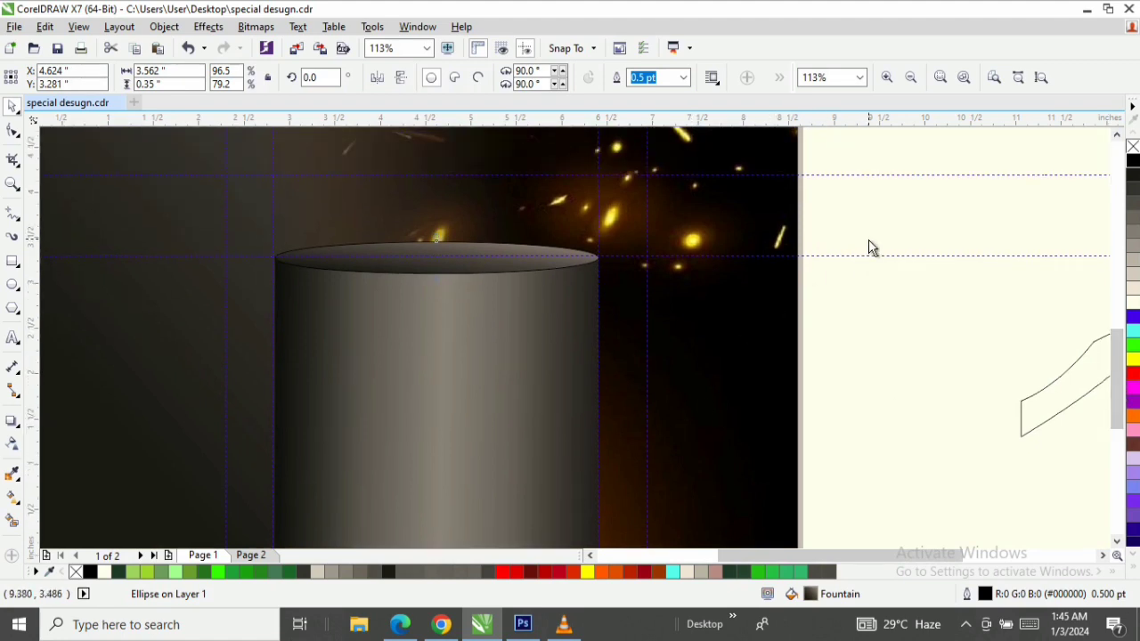
click(517, 331)
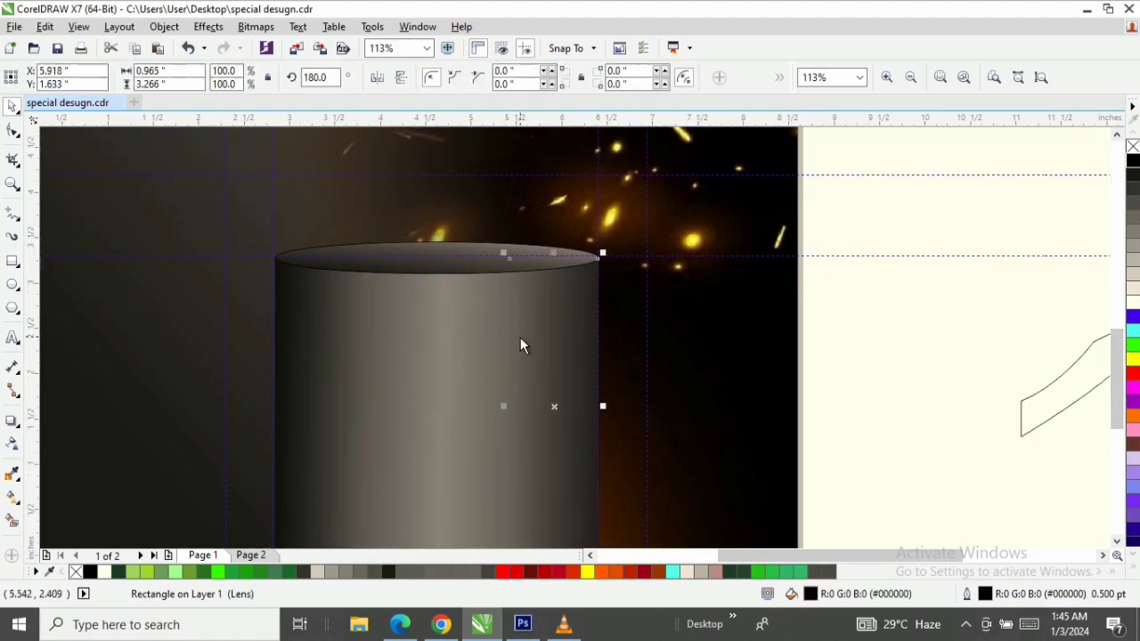
click(432, 397)
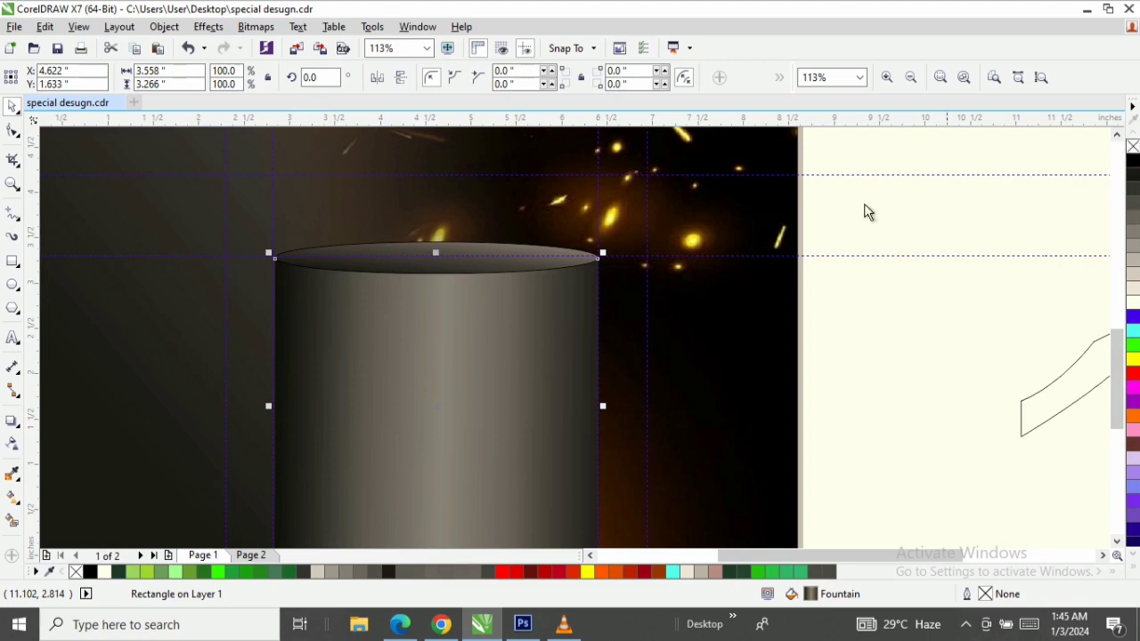
click(508, 244)
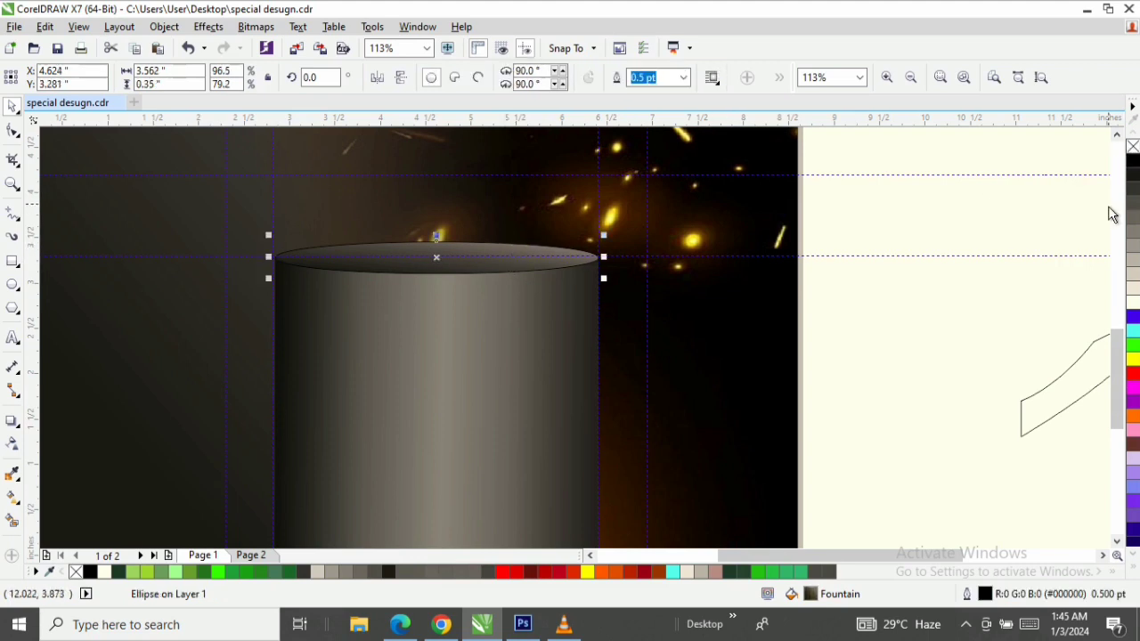
click(891, 221)
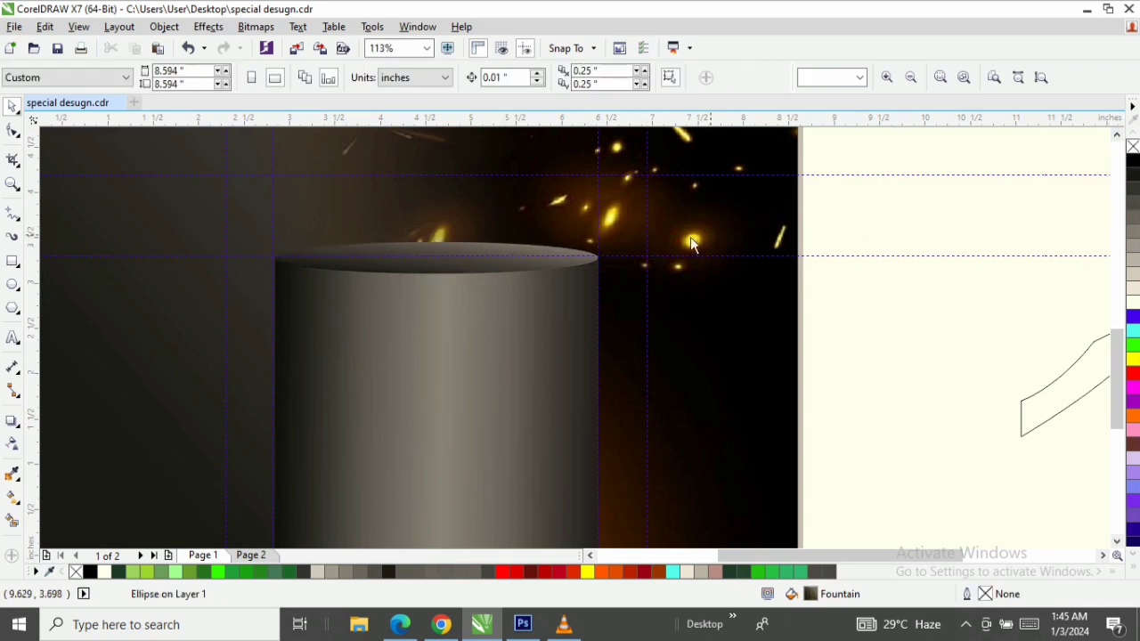
Increase the ellipse's height to about 0.6 in and shift it up over the cylinder body's top left corner
click(489, 267)
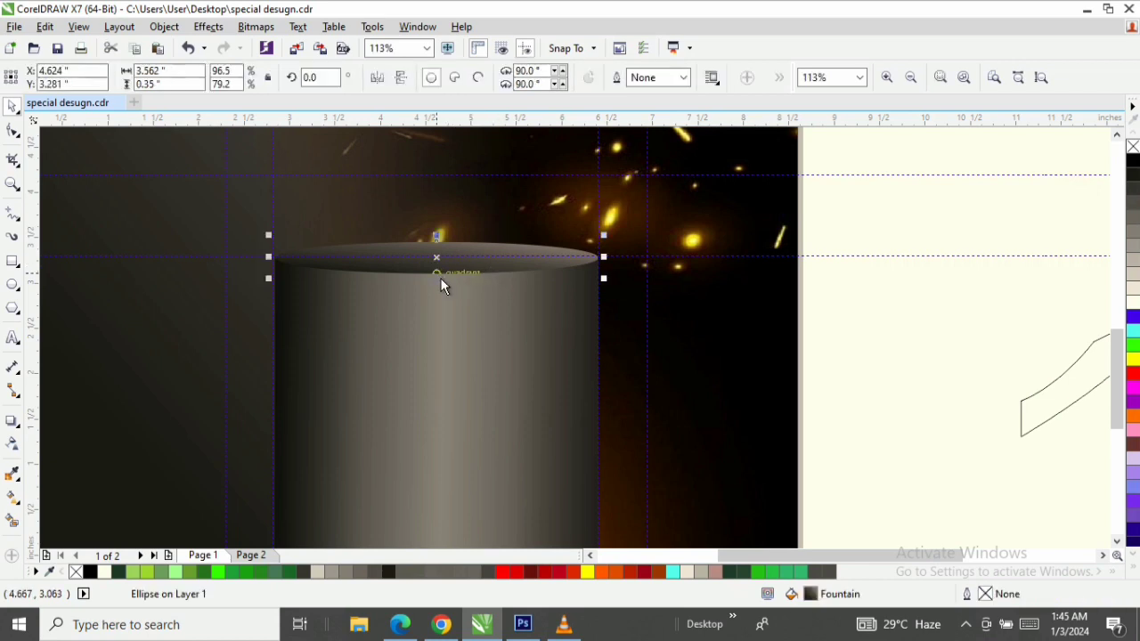
drag(441, 277, 441, 288)
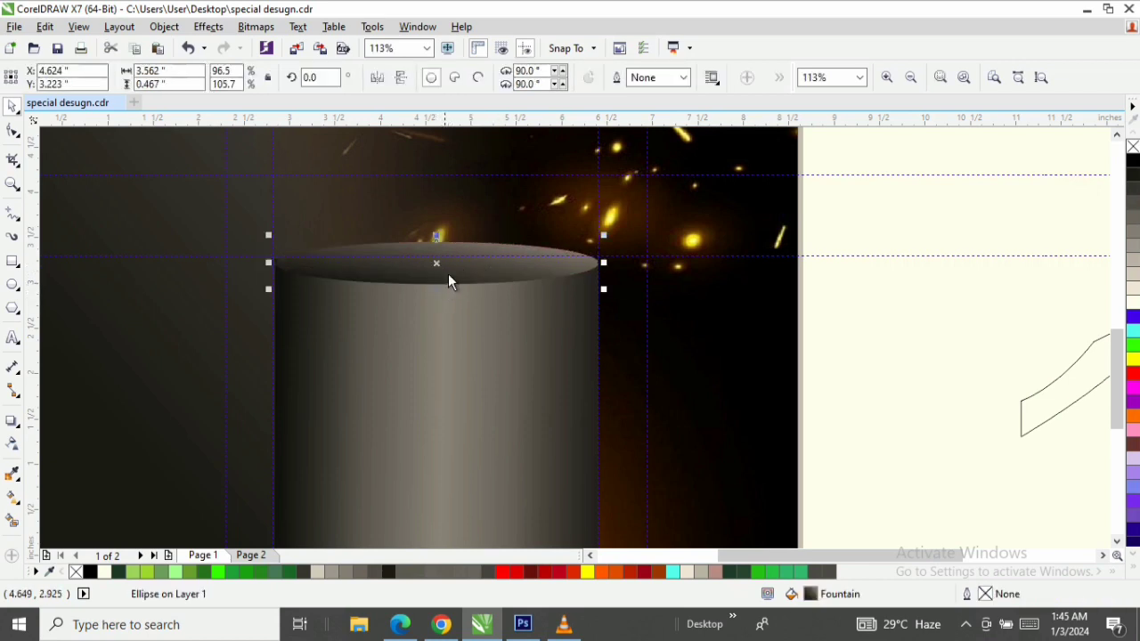
key(z)
drag(252, 246, 407, 333)
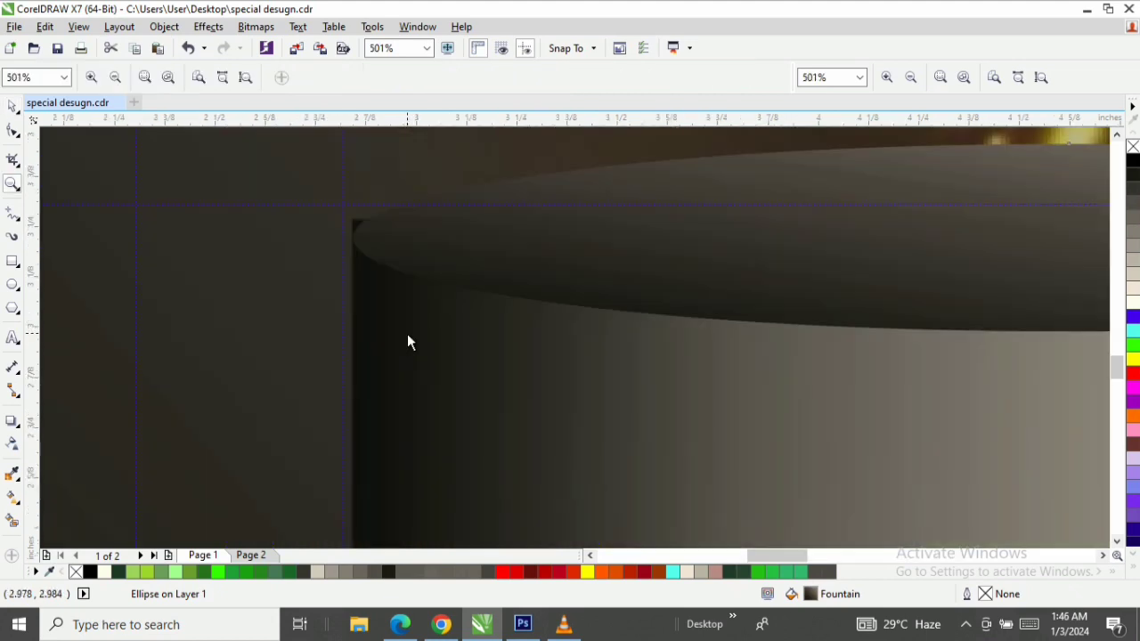
key(space)
drag(426, 241, 436, 221)
key(z)
key(F3)
key(space)
click(886, 271)
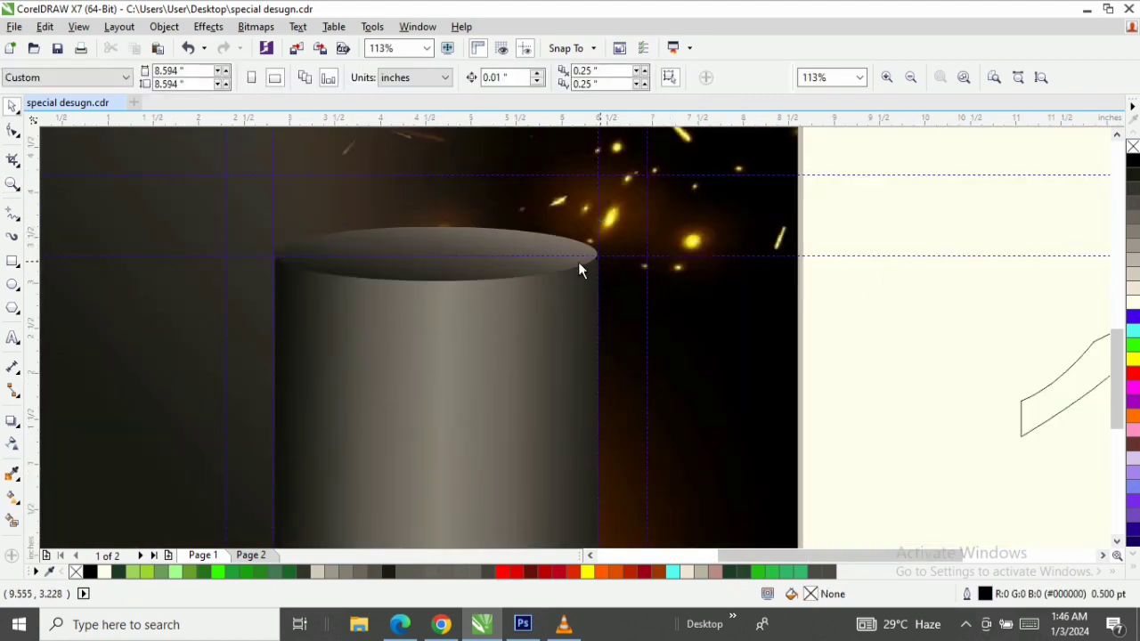
Move the ellipse down to a Y position of about 3.286 in and fit its right side to the cylinder's right edge, about 3.579 in wide
key(F2)
drag(604, 228, 524, 288)
key(space)
click(806, 269)
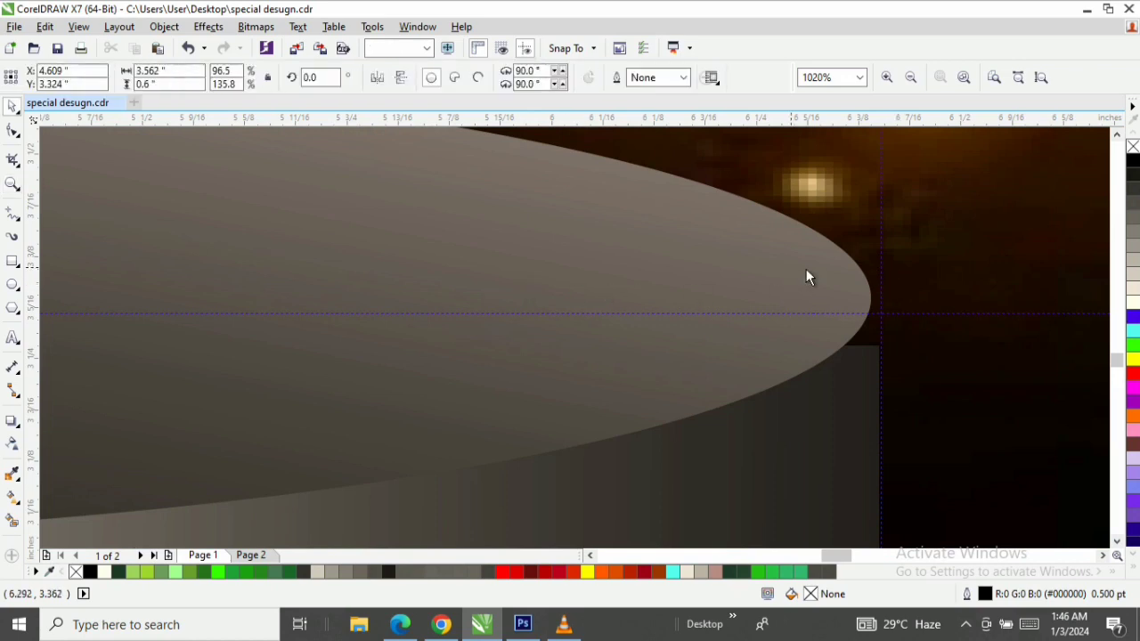
drag(877, 302, 829, 326)
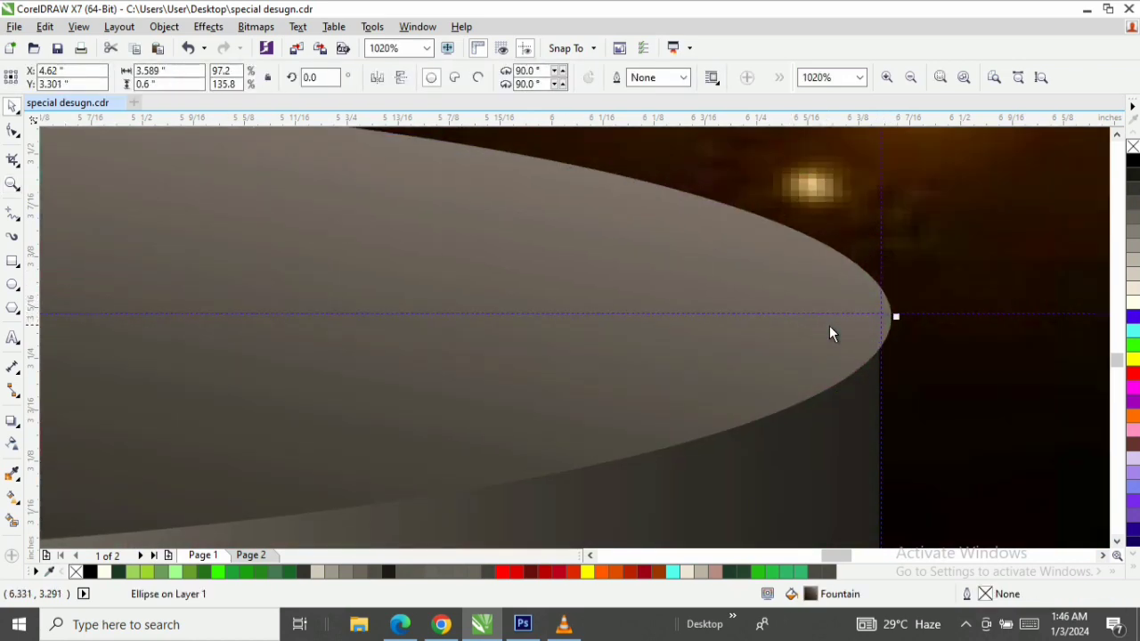
drag(896, 317, 889, 321)
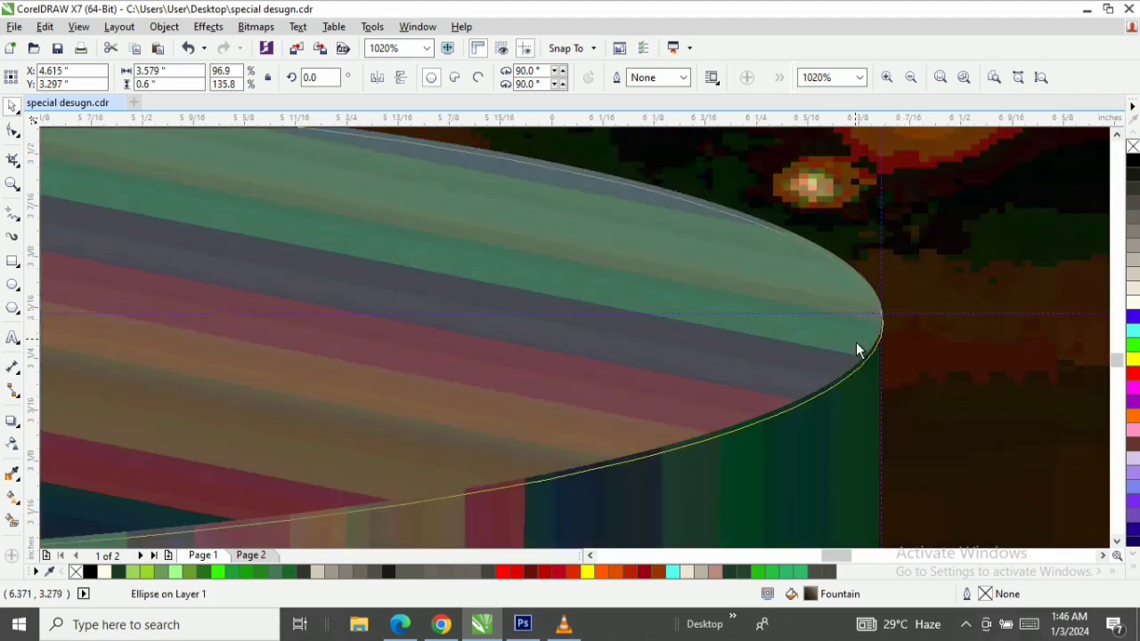
key(z)
key(F3)
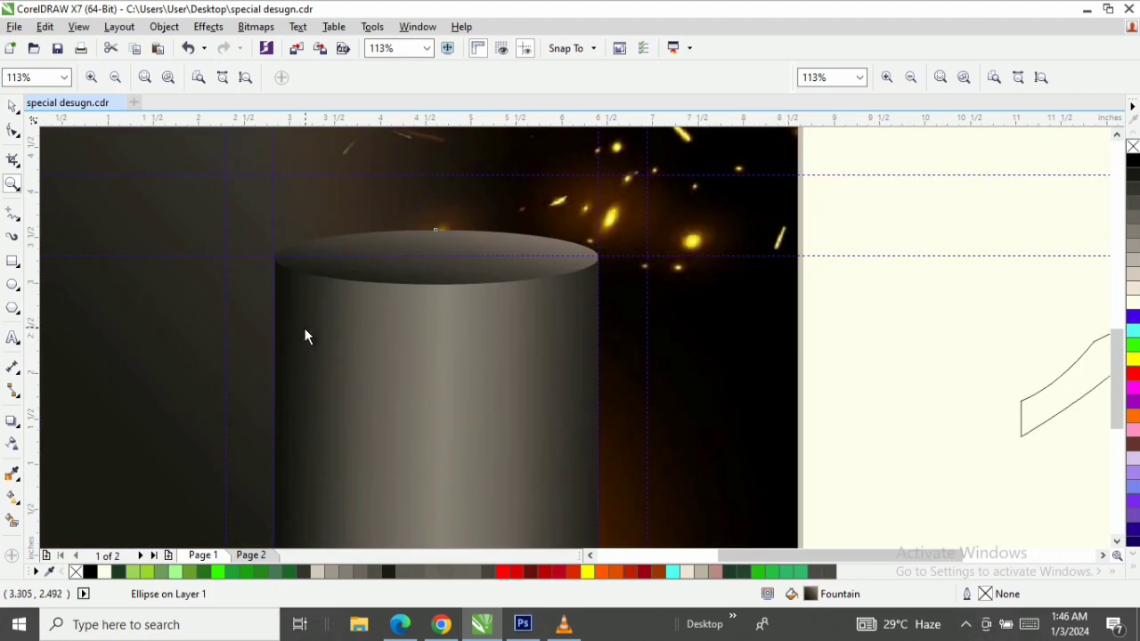
Examine how the ellipse's left and right ends meet the cylinder body's edges
drag(262, 239, 317, 302)
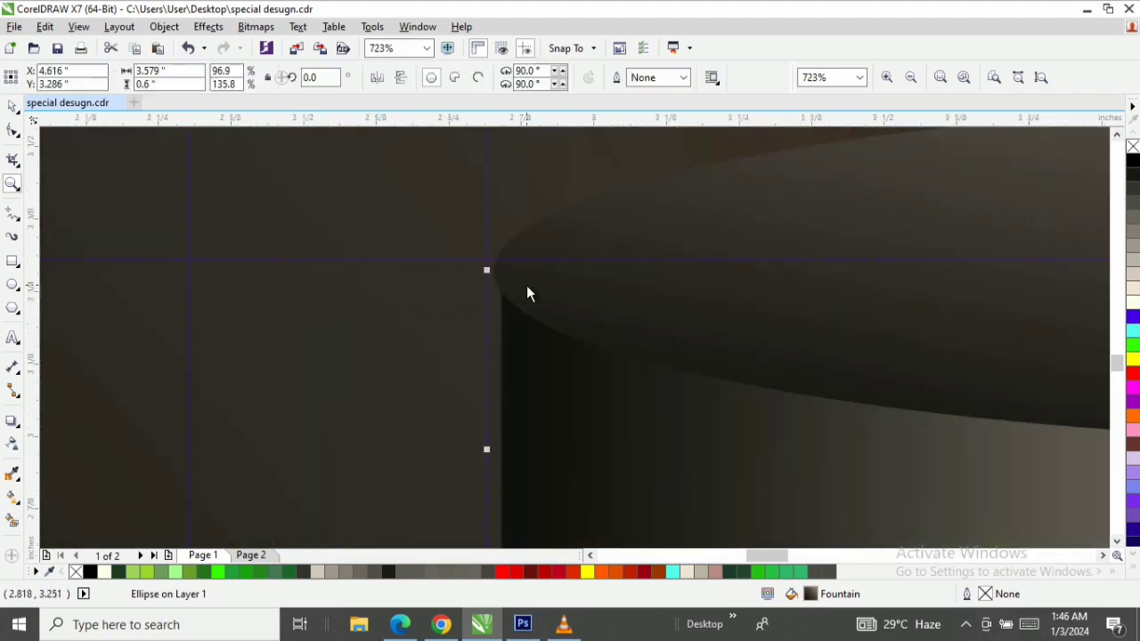
key(space)
key(space)
key(F3)
key(space)
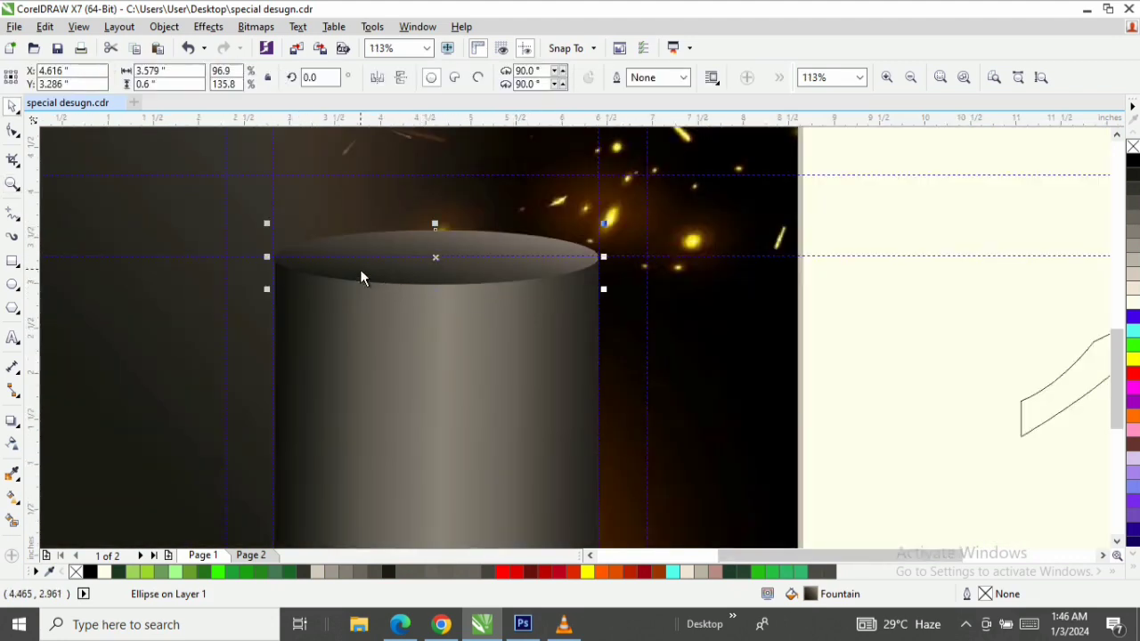
key(space)
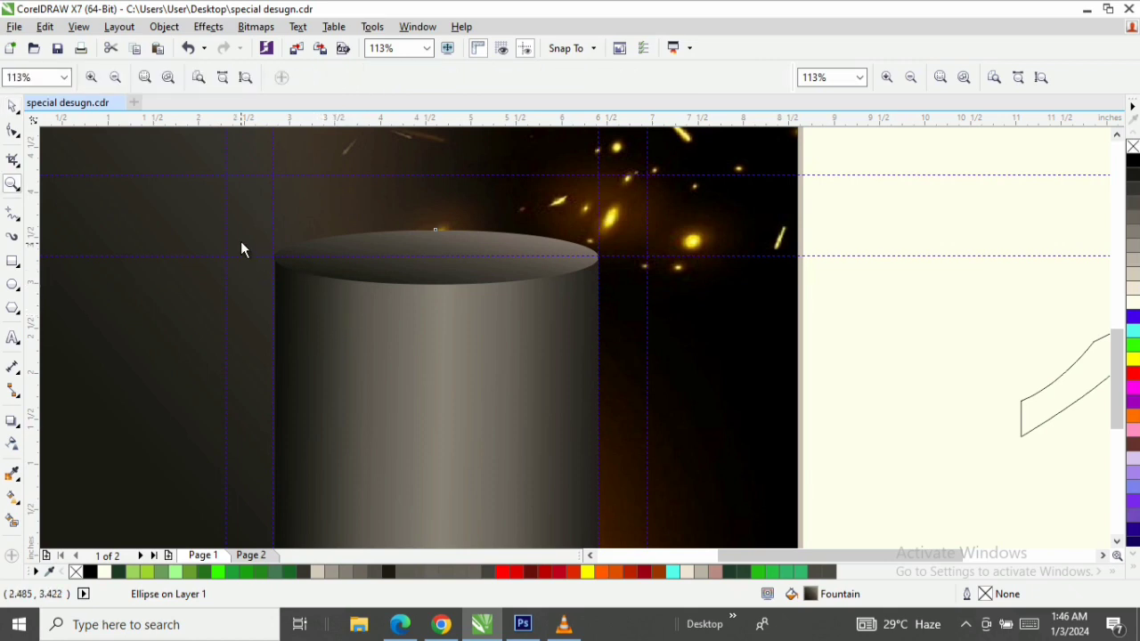
drag(555, 259, 681, 347)
key(space)
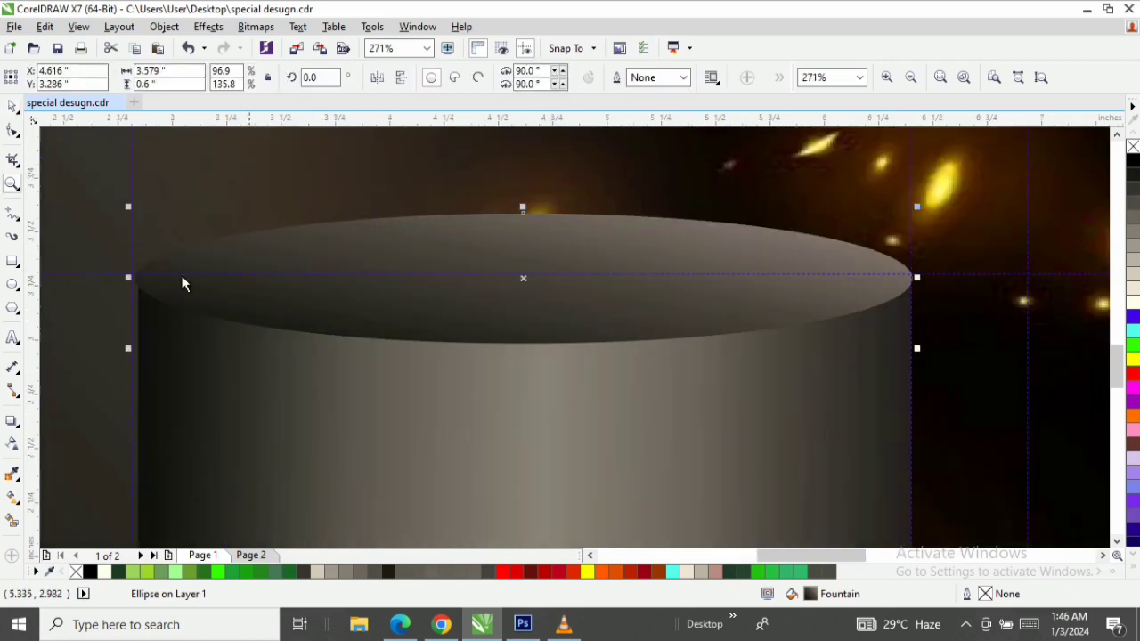
click(148, 273)
click(191, 274)
key(F10)
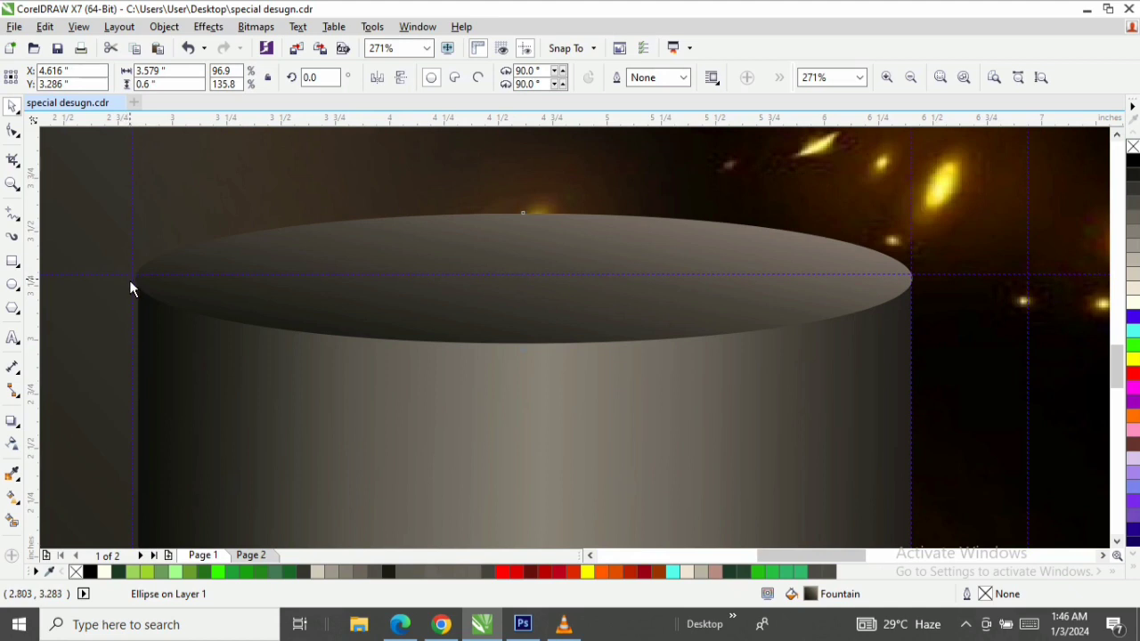
Pull in the ellipse's left side to the cylinder body's left edge, making it about 3.566 in wide
key(space)
key(z)
drag(121, 261, 229, 295)
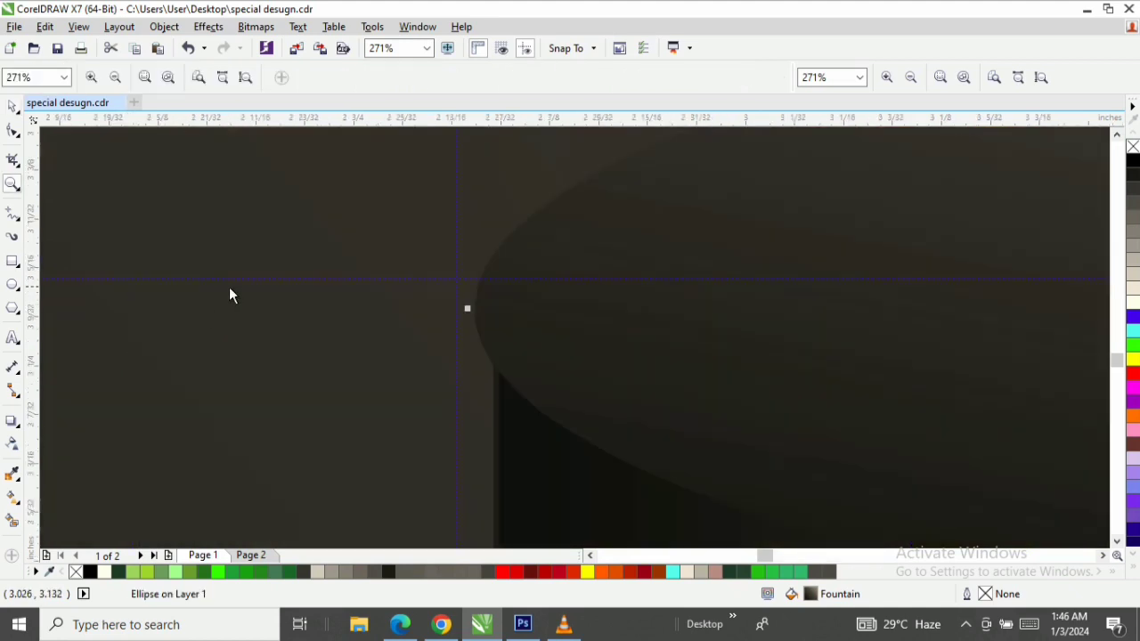
key(space)
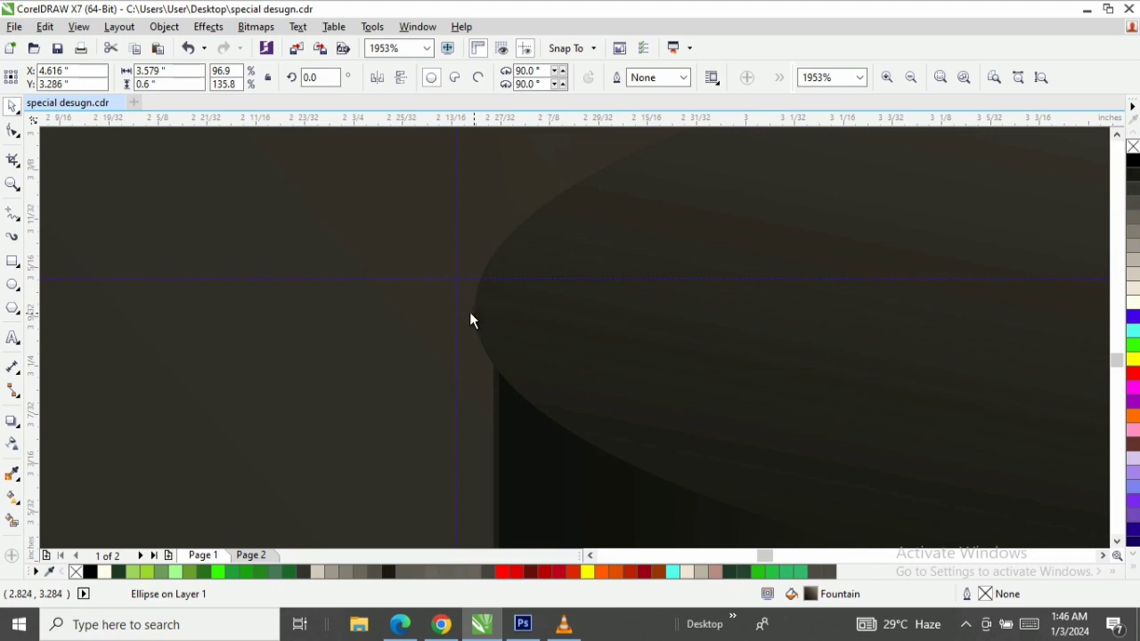
drag(470, 312, 491, 327)
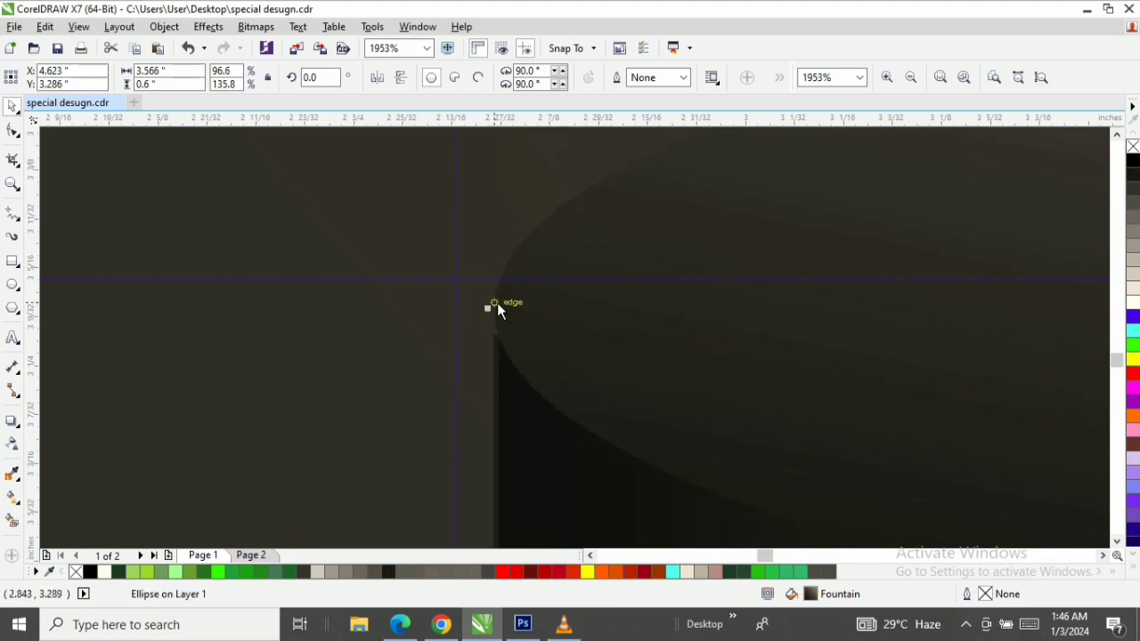
Remove the outline from the transparent black rectangle shading the cylinder's left side
click(496, 346)
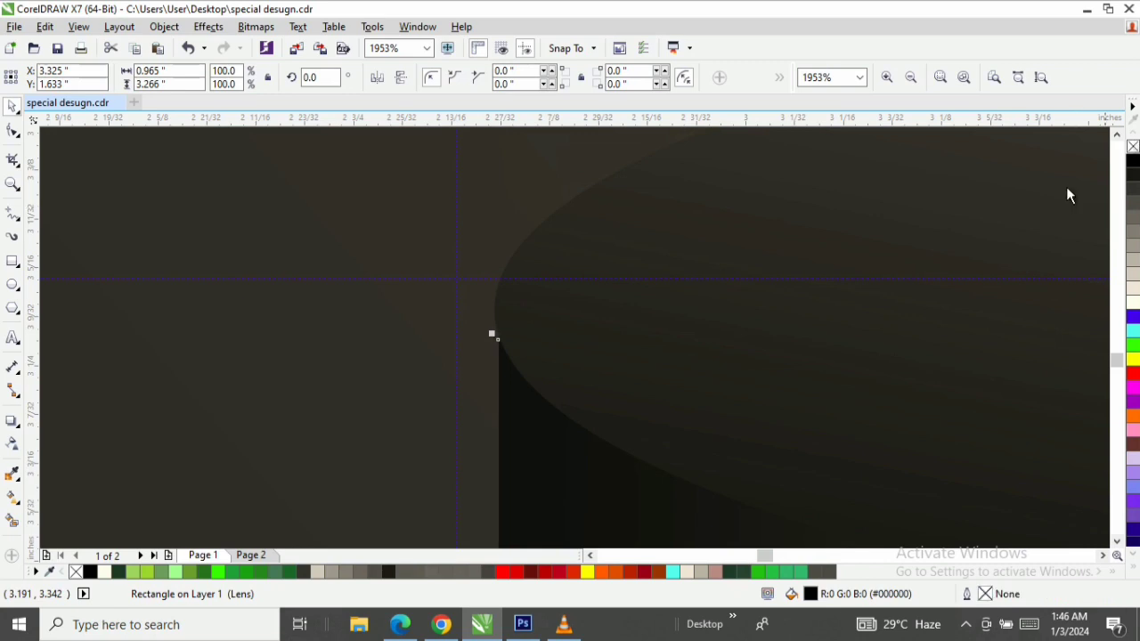
key(z)
key(F3)
key(space)
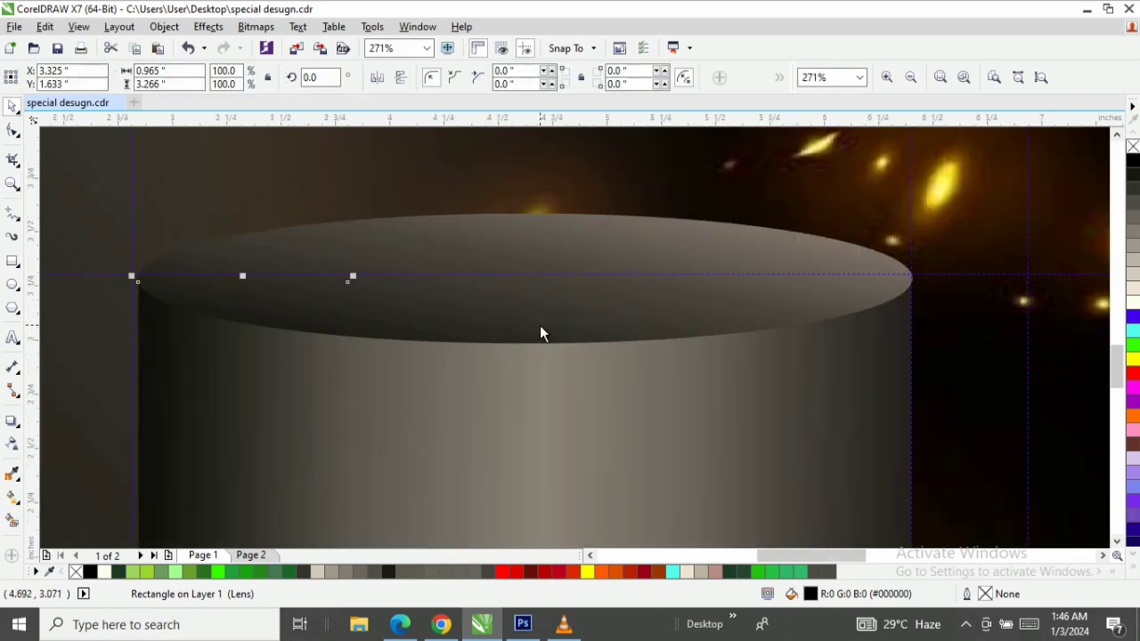
Draw a straight horizontal line about 3.489 in long across the ellipse and set its outline color to white
click(12, 215)
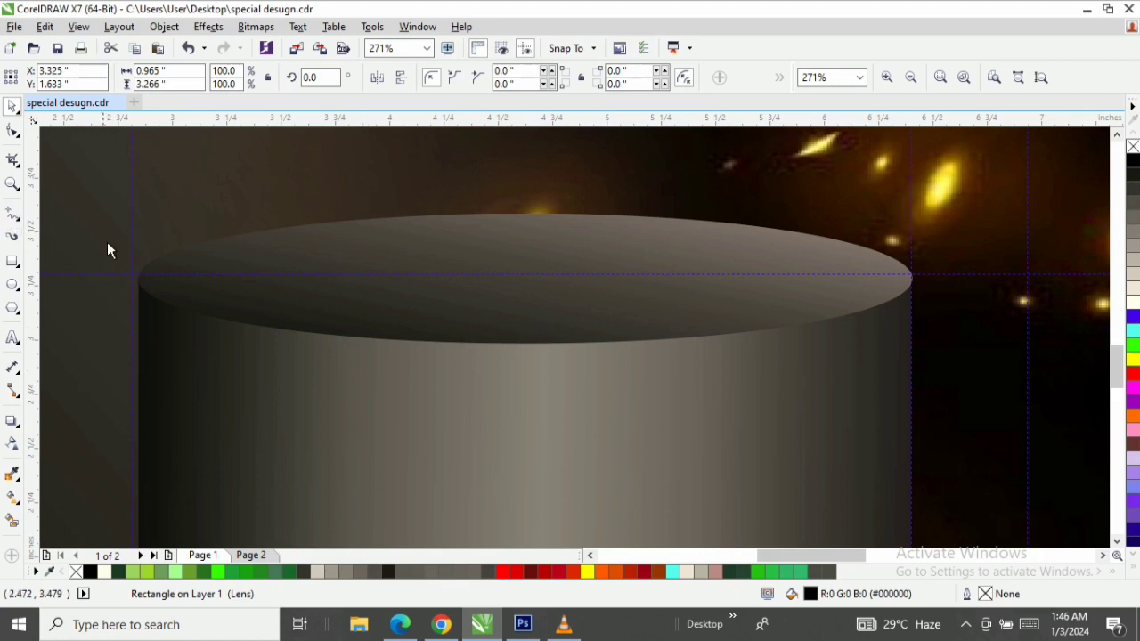
click(155, 259)
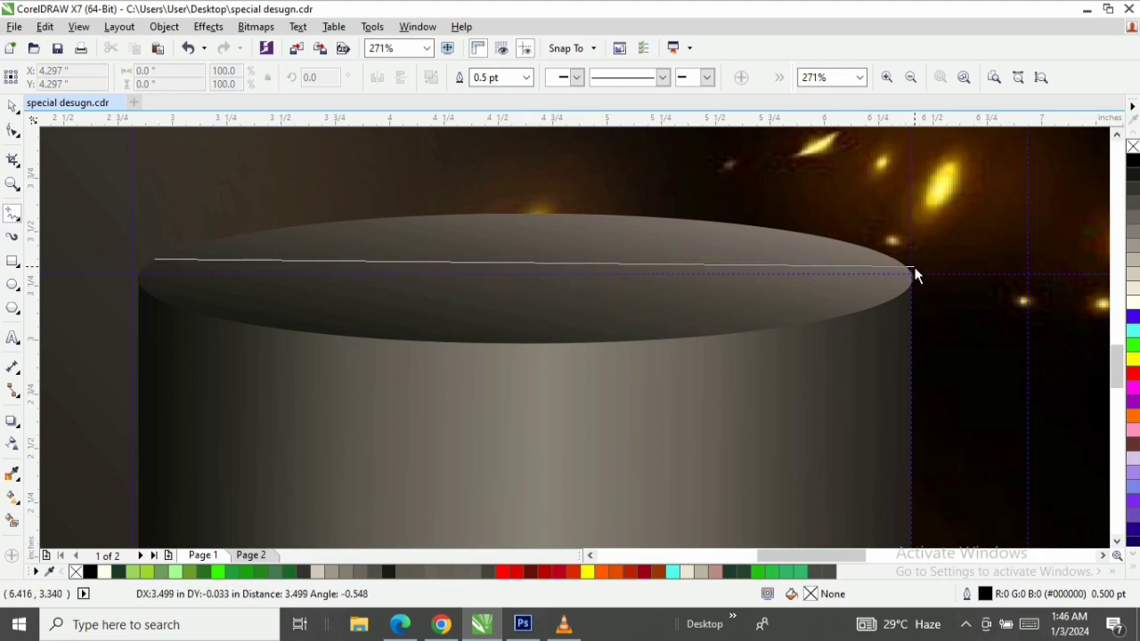
key(ctrl)
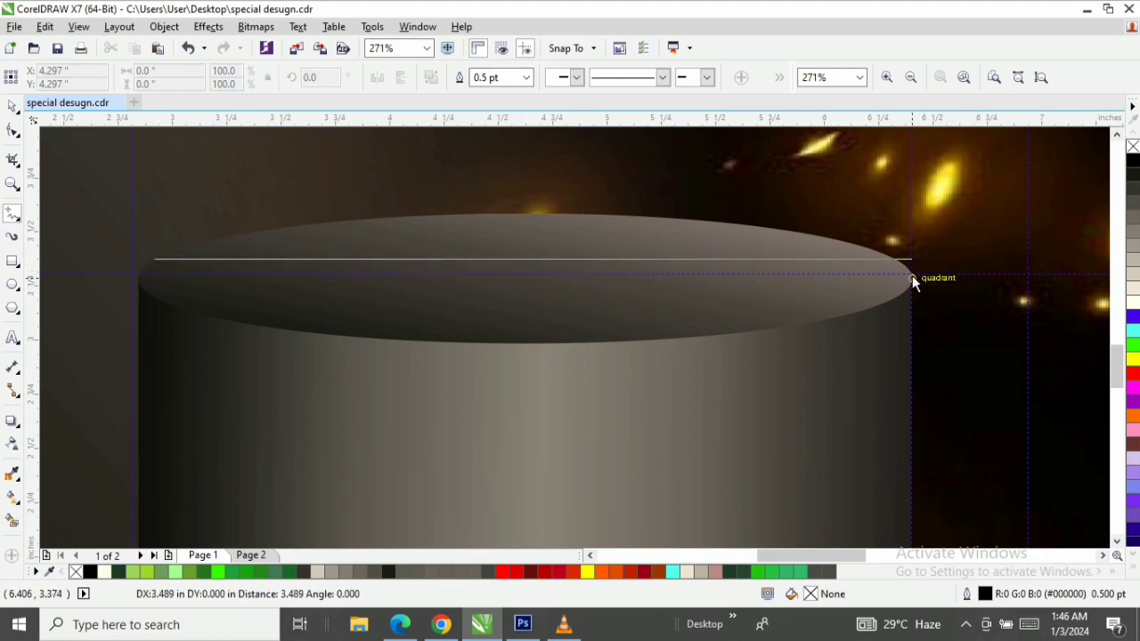
click(909, 277)
key(space)
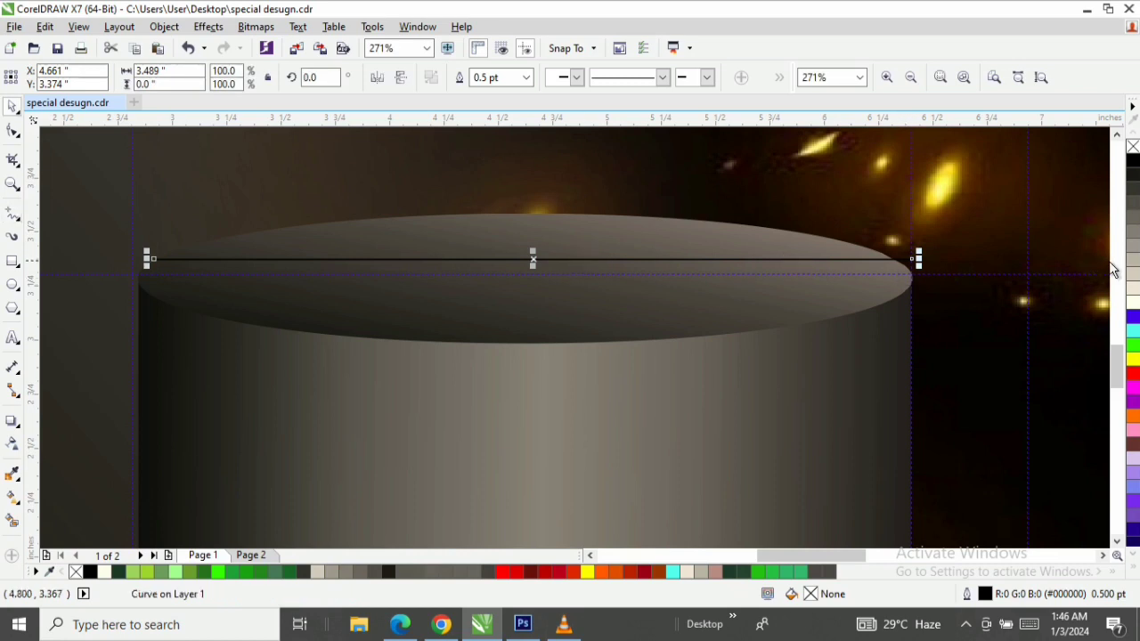
right_click(1132, 306)
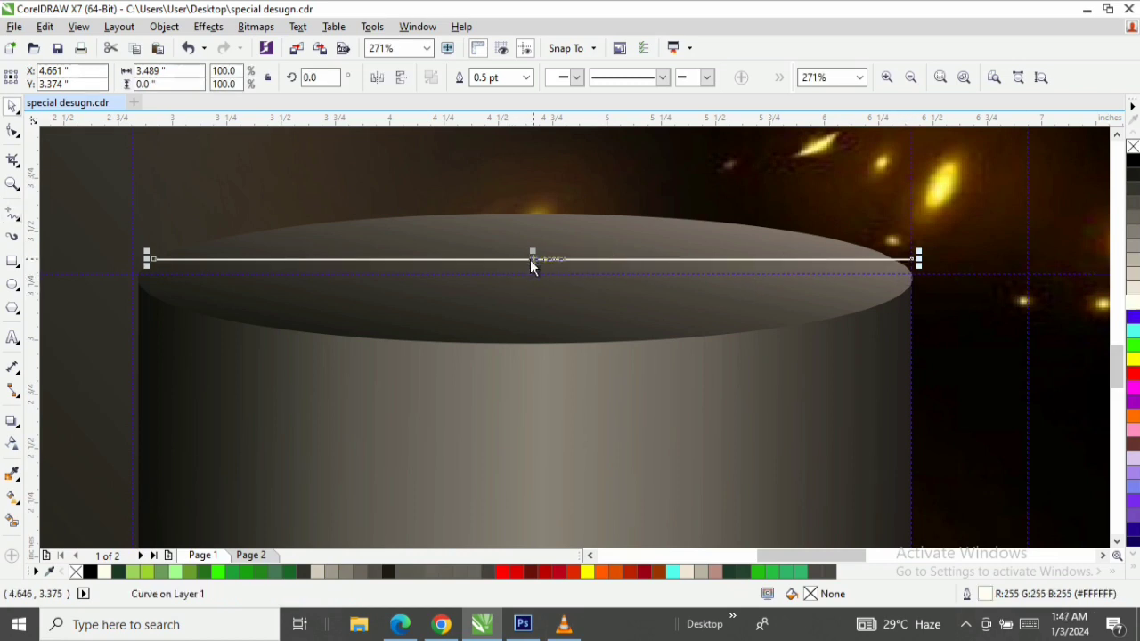
Convert the white line to a curve and bend its middle down to the ellipse's front edge
key(F10)
right_click(531, 261)
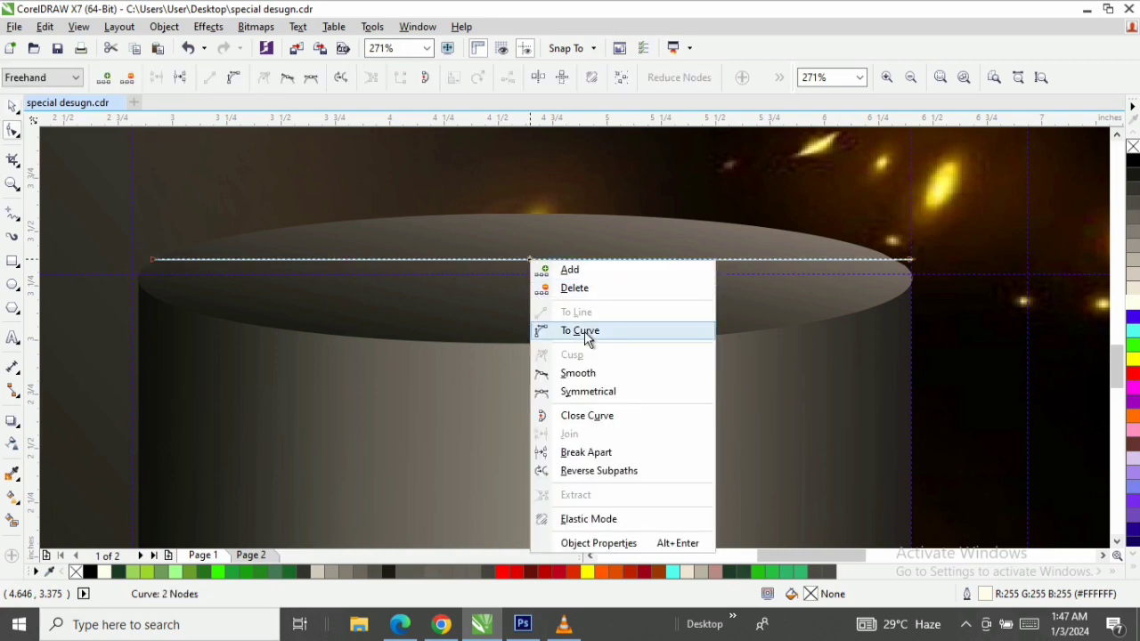
click(586, 339)
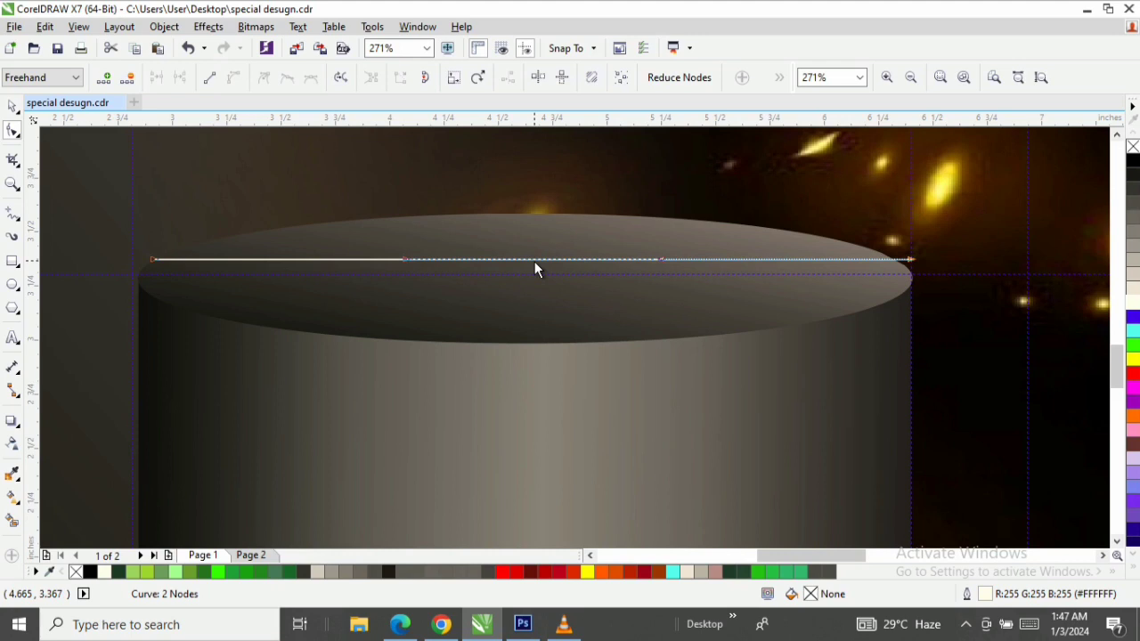
drag(534, 261, 532, 344)
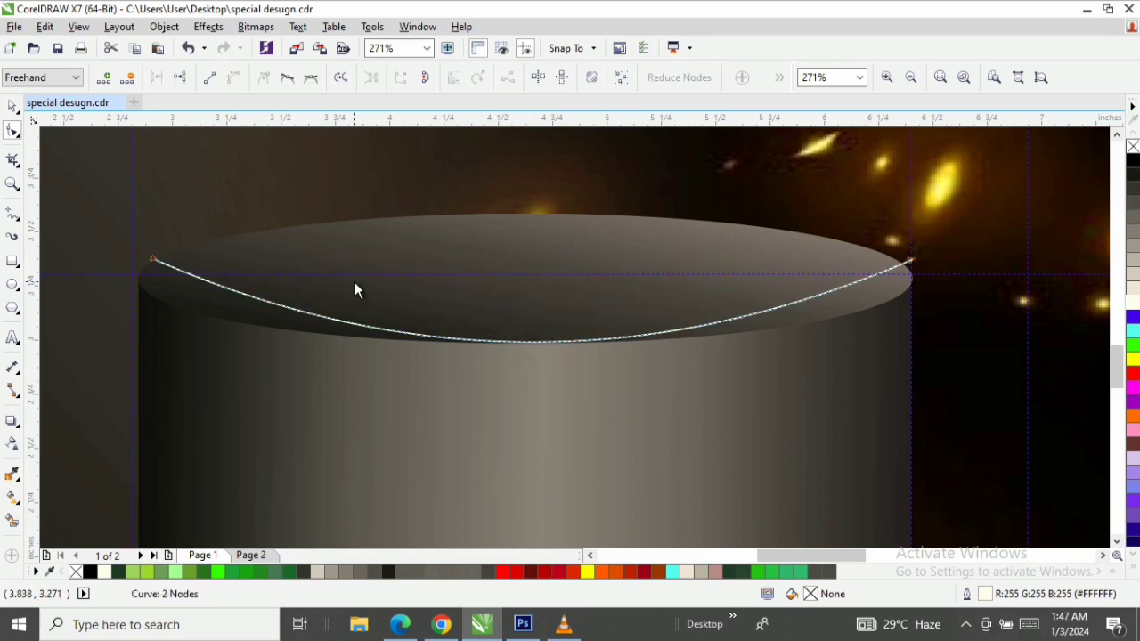
Move the white curve's ends onto the ellipse's left and right tips and pull its handles outward to round it along the front edge
drag(149, 262, 135, 278)
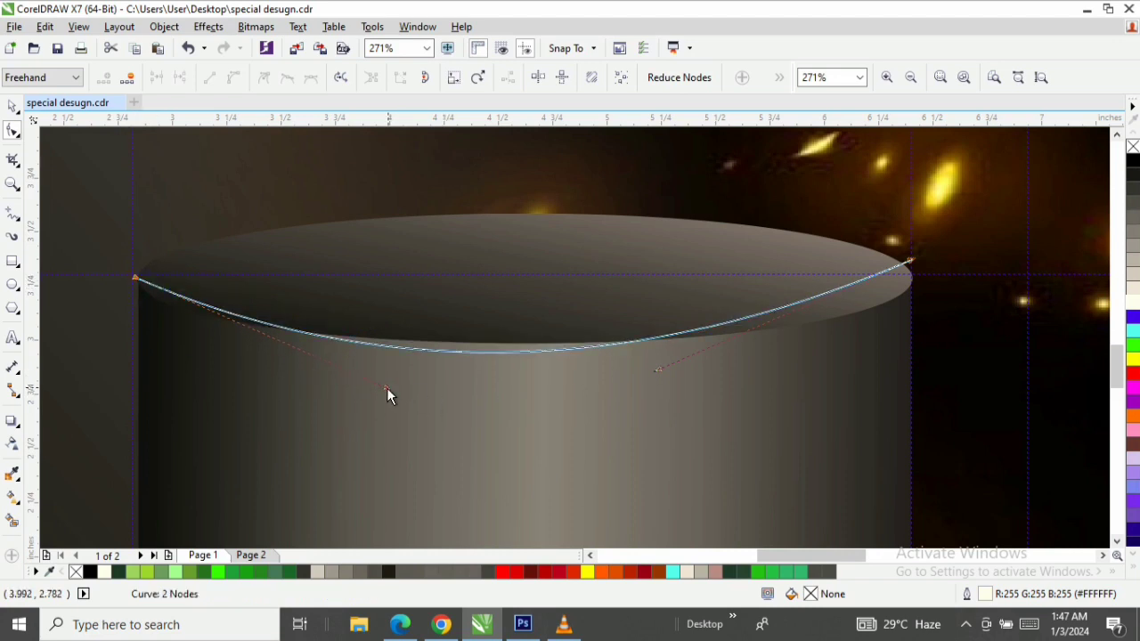
drag(386, 387, 149, 337)
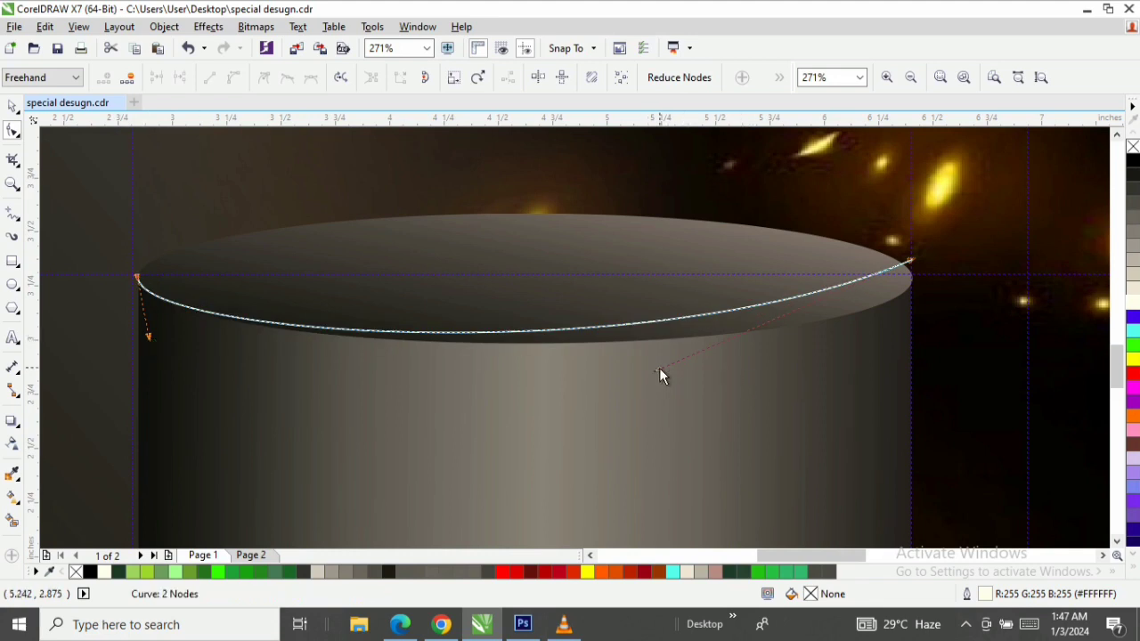
drag(658, 368, 923, 389)
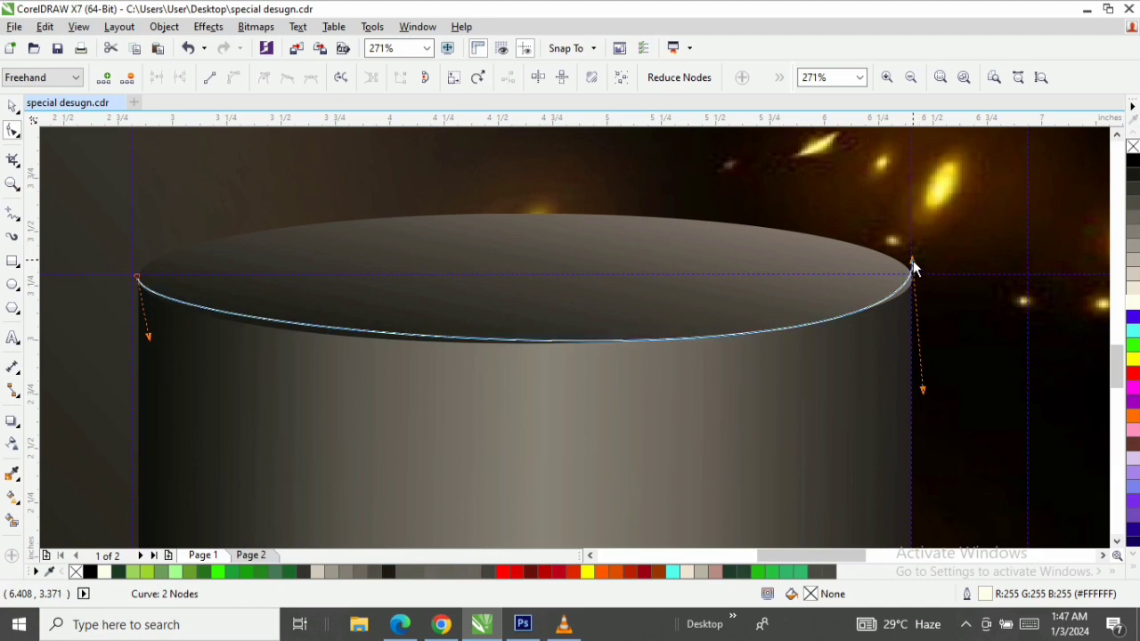
drag(913, 264, 915, 274)
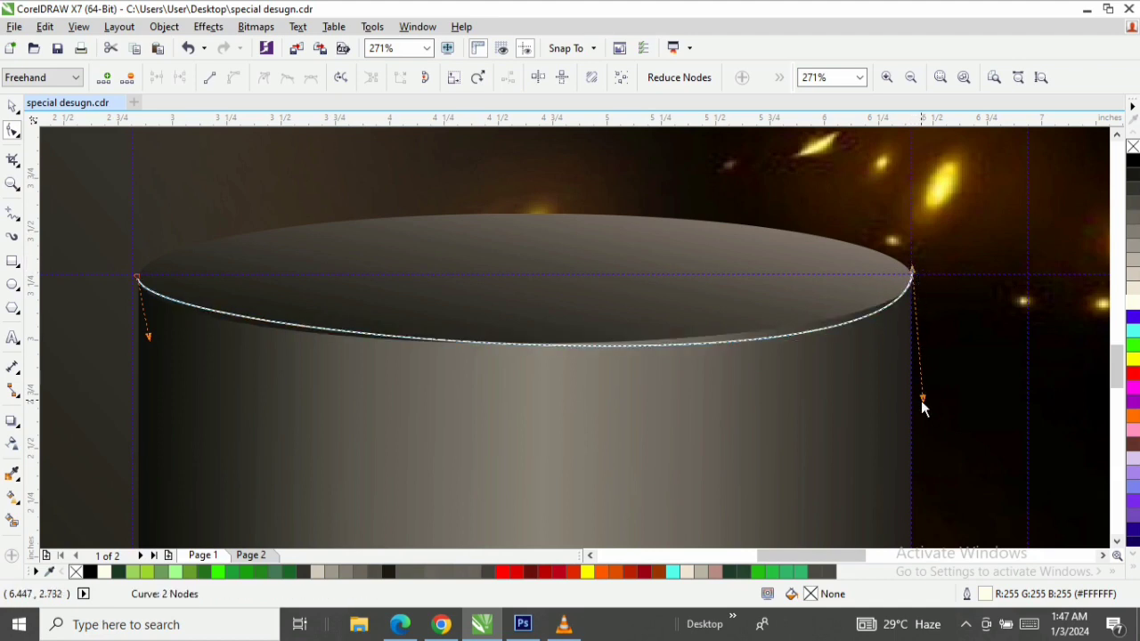
drag(921, 400, 918, 377)
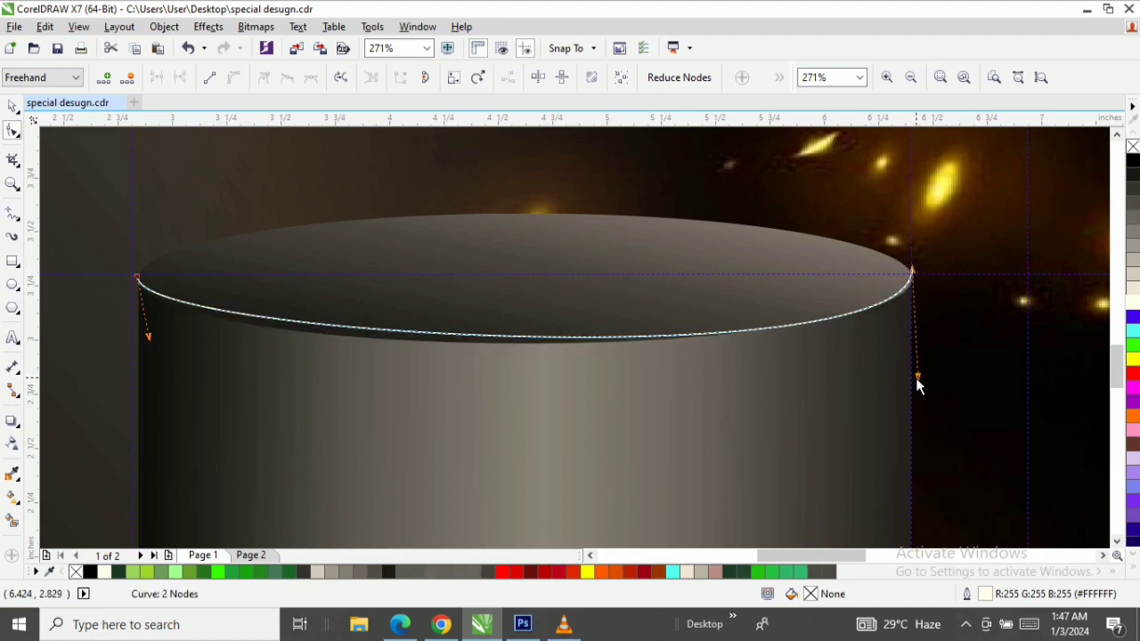
Refine the curve's left half and right end so the line hugs the ellipse's front edge more closely
click(149, 346)
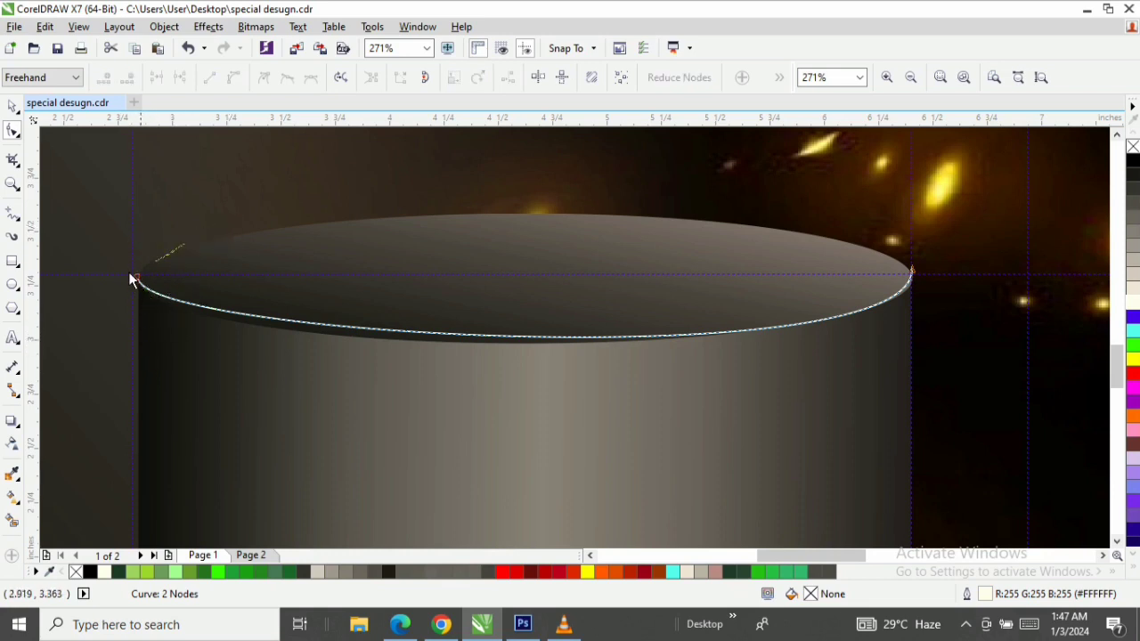
drag(206, 344, 147, 337)
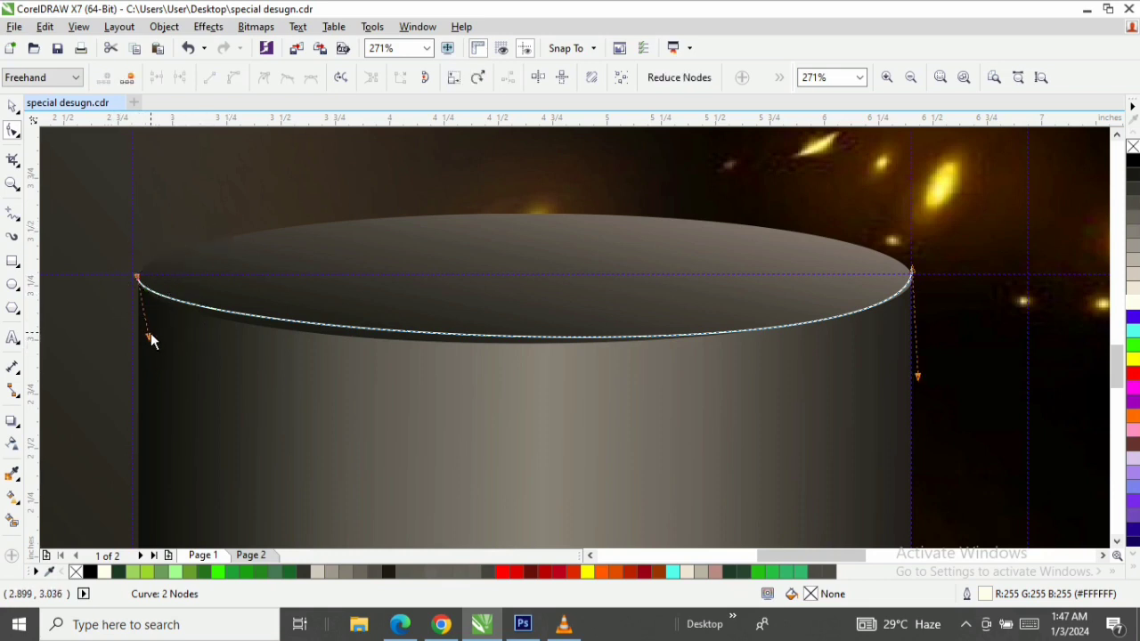
click(151, 335)
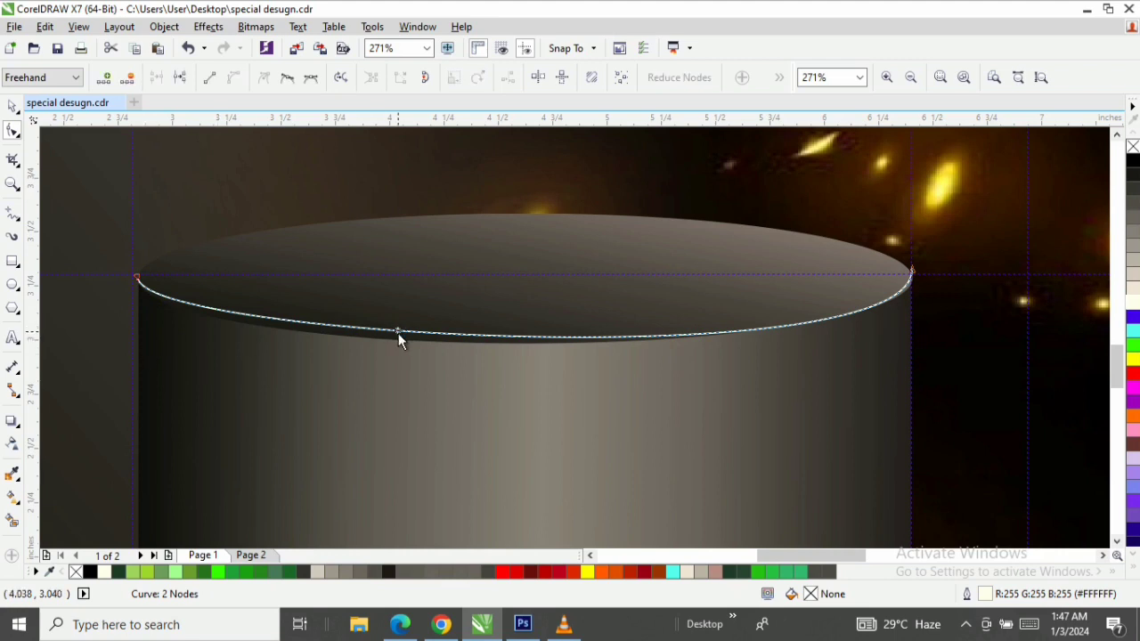
drag(398, 333, 398, 339)
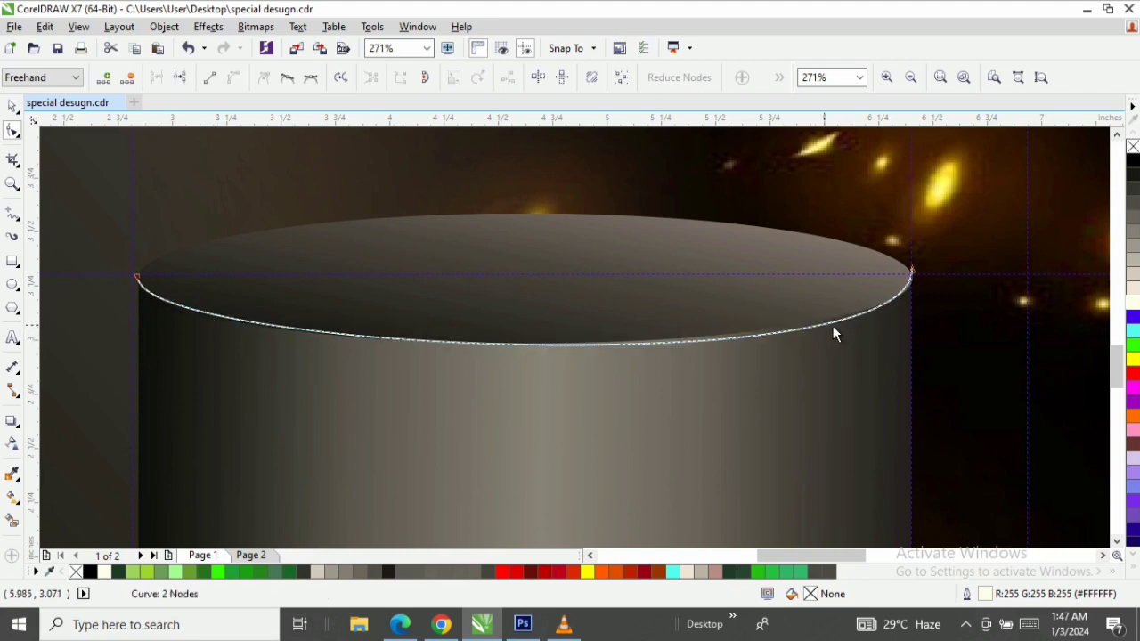
drag(913, 272, 913, 263)
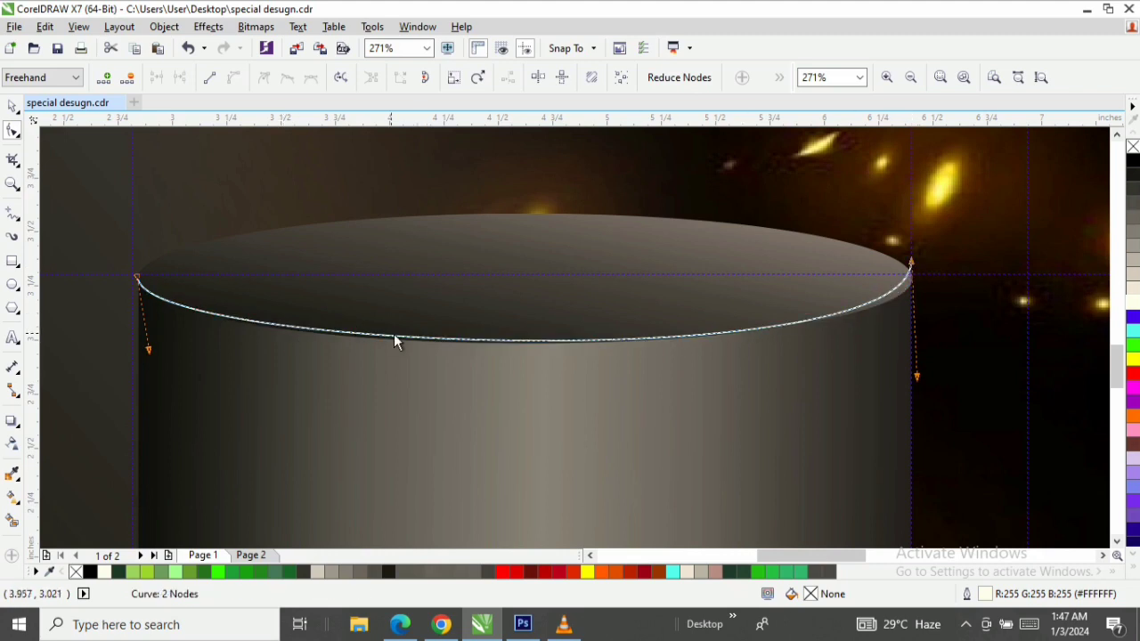
drag(396, 337, 397, 342)
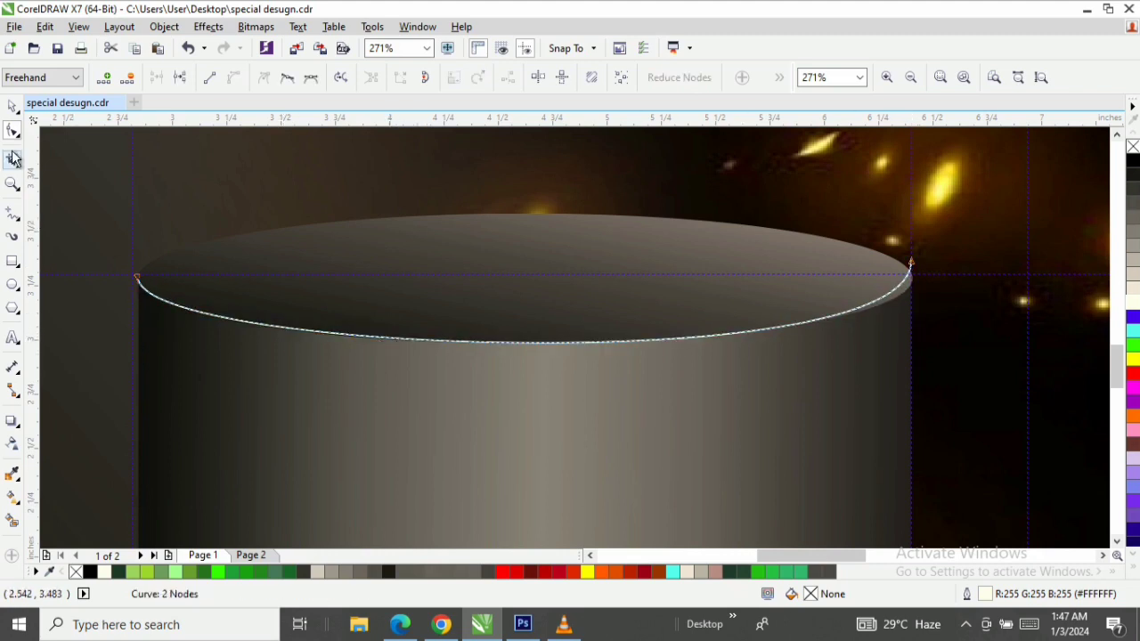
click(13, 105)
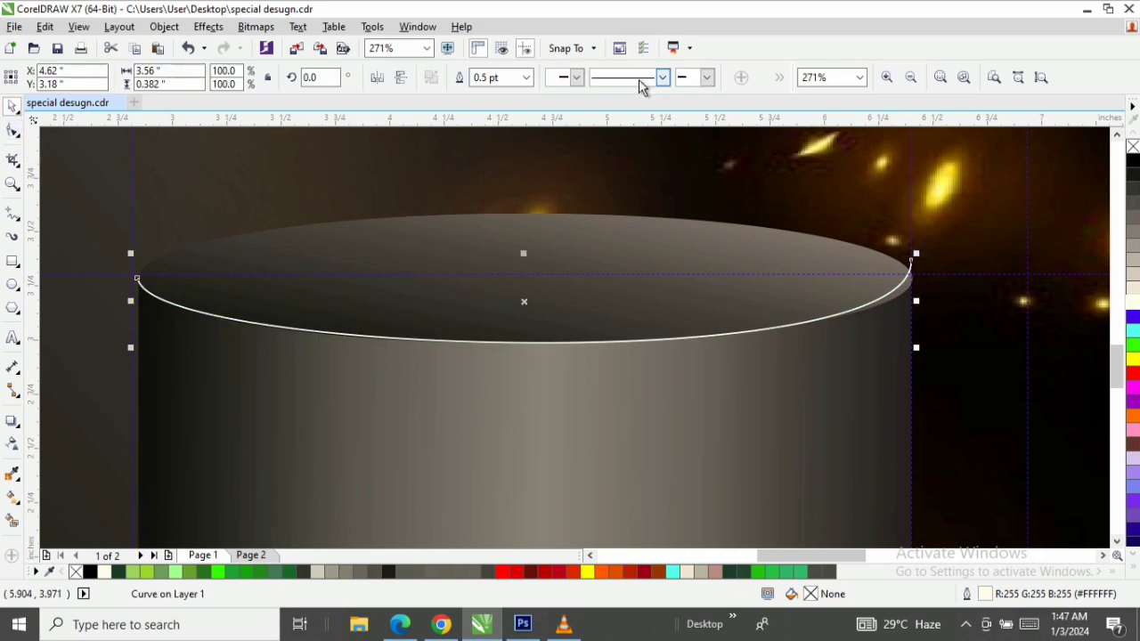
click(525, 77)
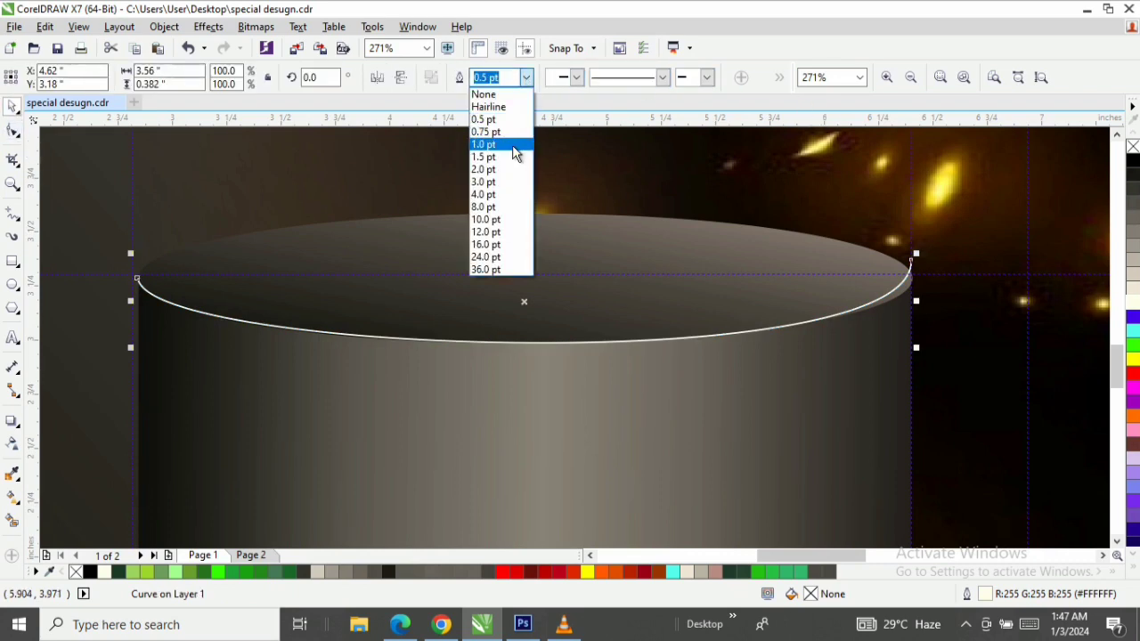
key(Escape)
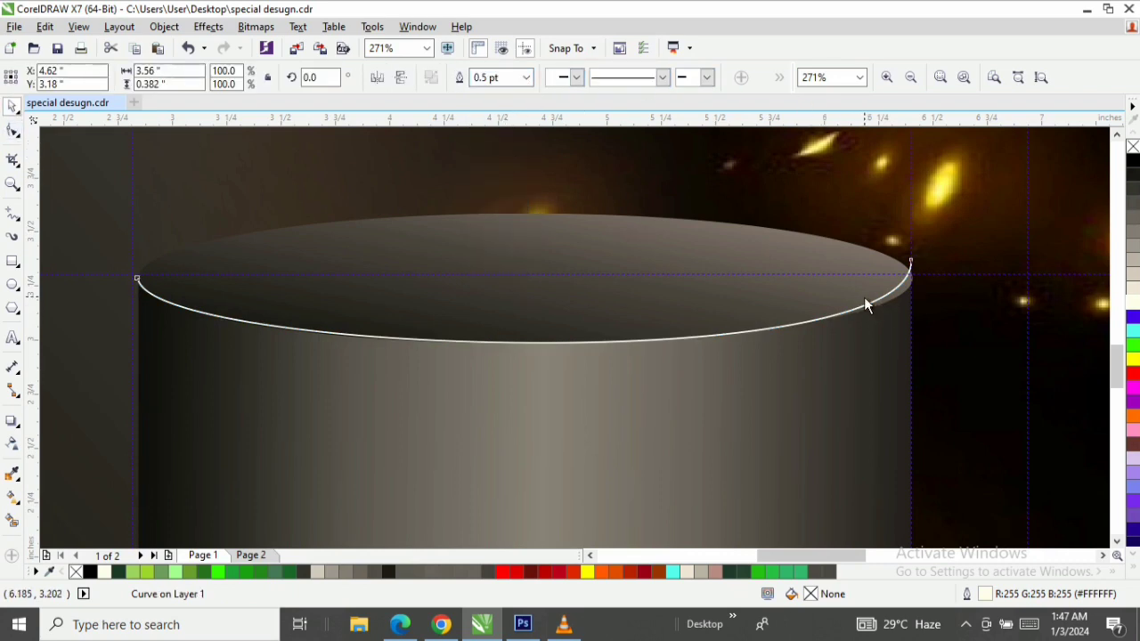
double_click(865, 306)
drag(912, 265, 912, 276)
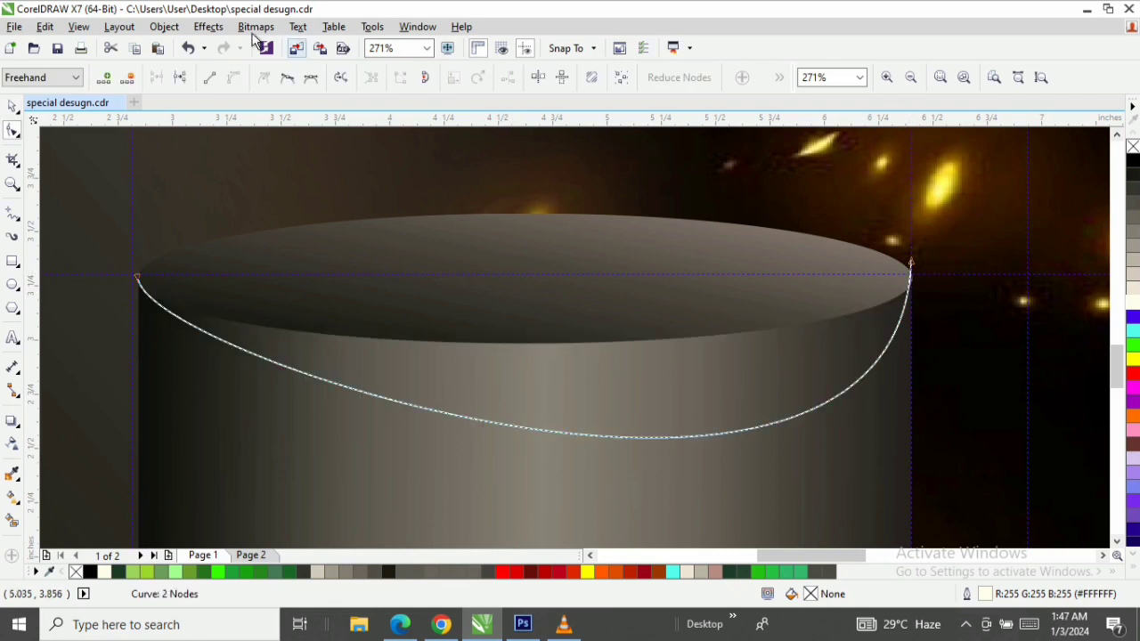
click(187, 49)
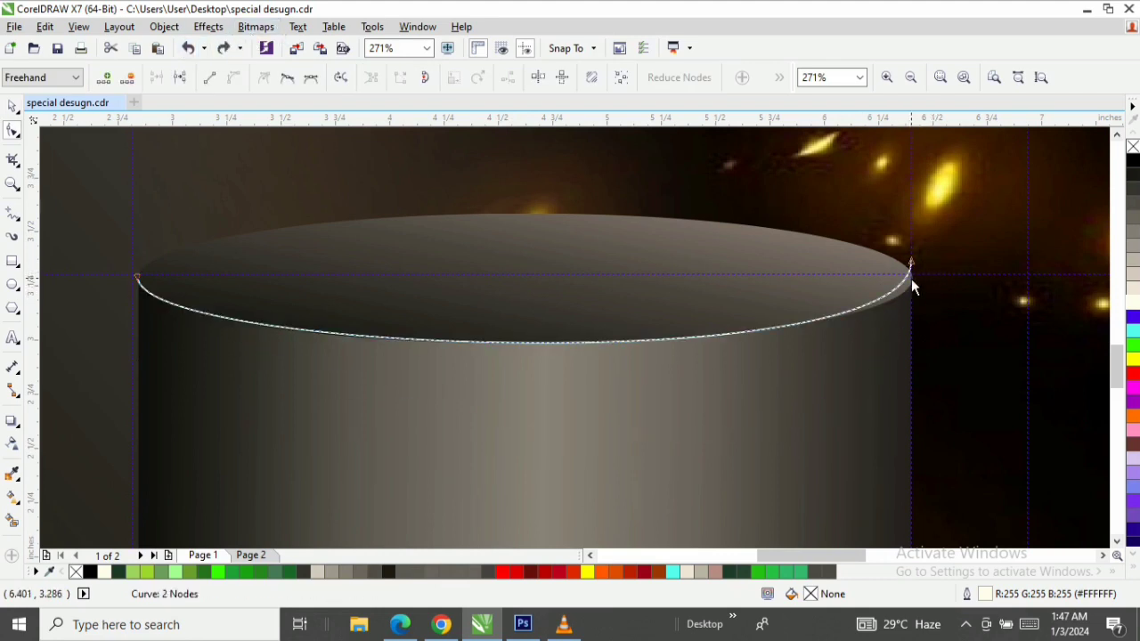
drag(911, 268, 911, 269)
click(187, 49)
Swing the control handle of the curve's right end outward so the right half follows the ellipse's edge
click(824, 307)
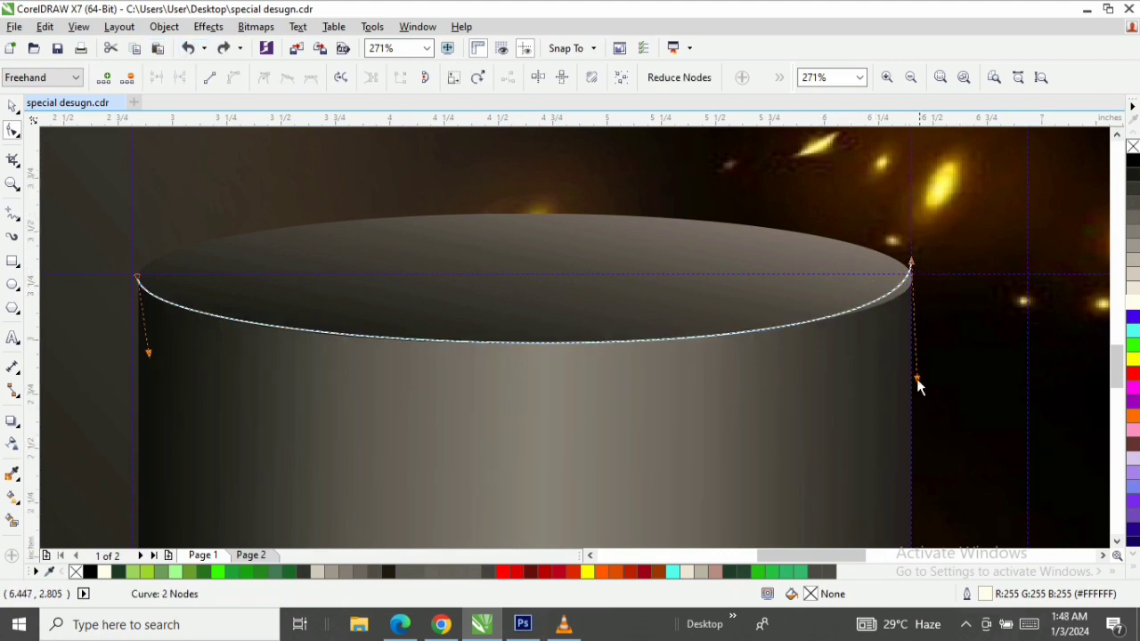
mouse_move(916, 378)
mouse_down()
mouse_move(912, 397)
mouse_move(875, 395)
mouse_move(928, 387)
mouse_up()
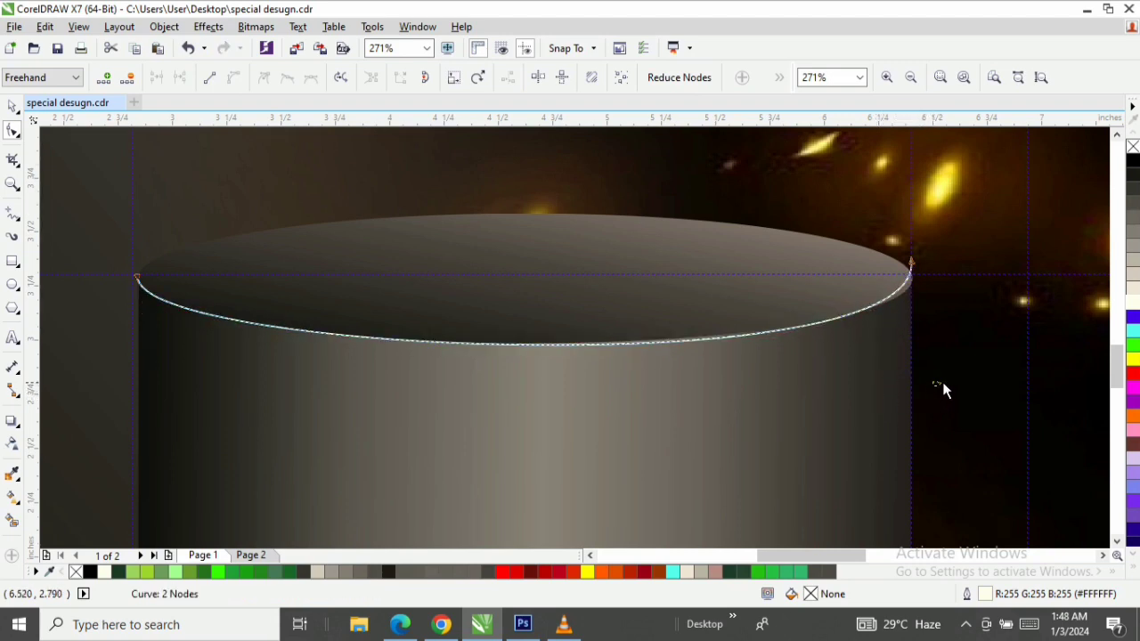
click(927, 372)
drag(901, 233, 942, 343)
click(934, 395)
drag(888, 251, 947, 330)
mouse_move(931, 389)
mouse_down()
mouse_move(934, 413)
mouse_move(969, 369)
mouse_move(945, 381)
mouse_up()
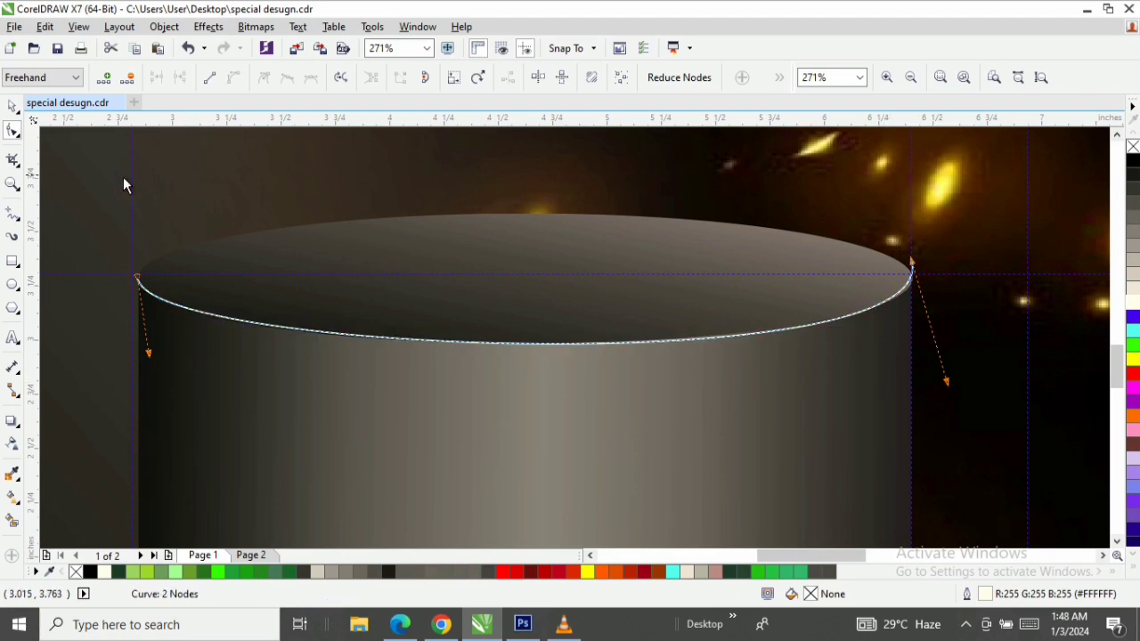
Lower the curve's right end node onto the ellipse's right tip and shorten its handle to fit the rim
click(12, 184)
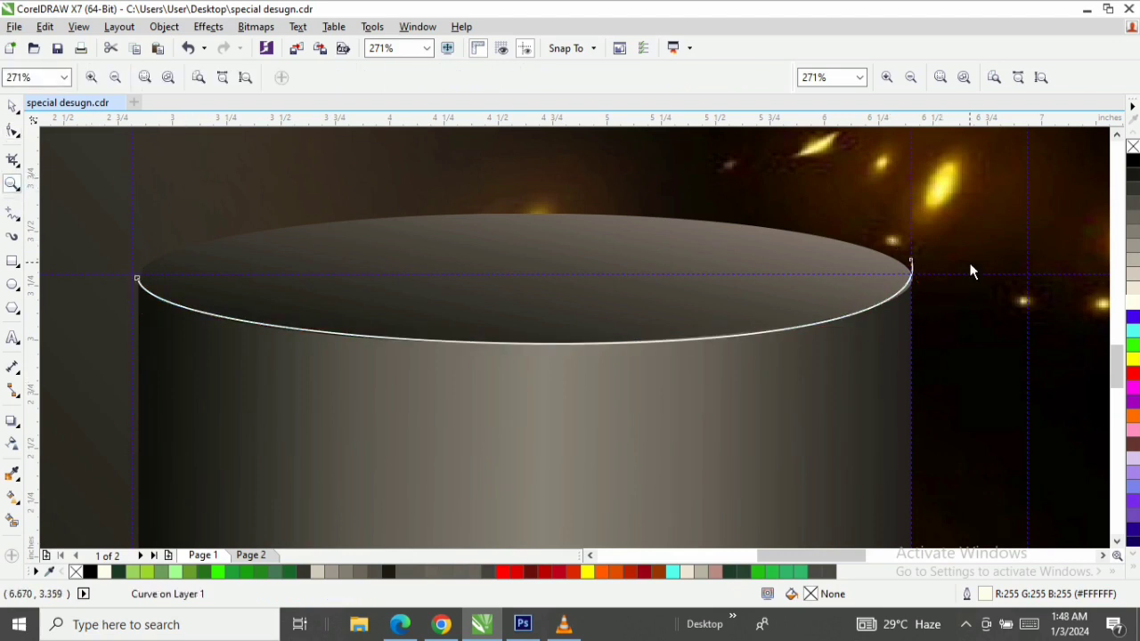
drag(880, 392, 746, 213)
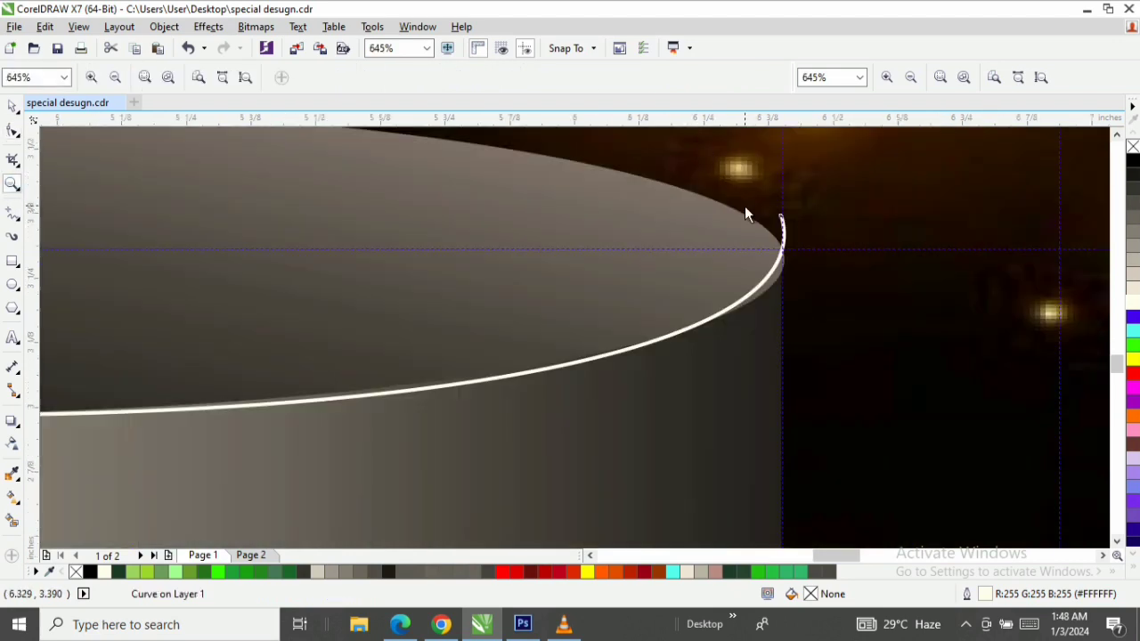
click(12, 105)
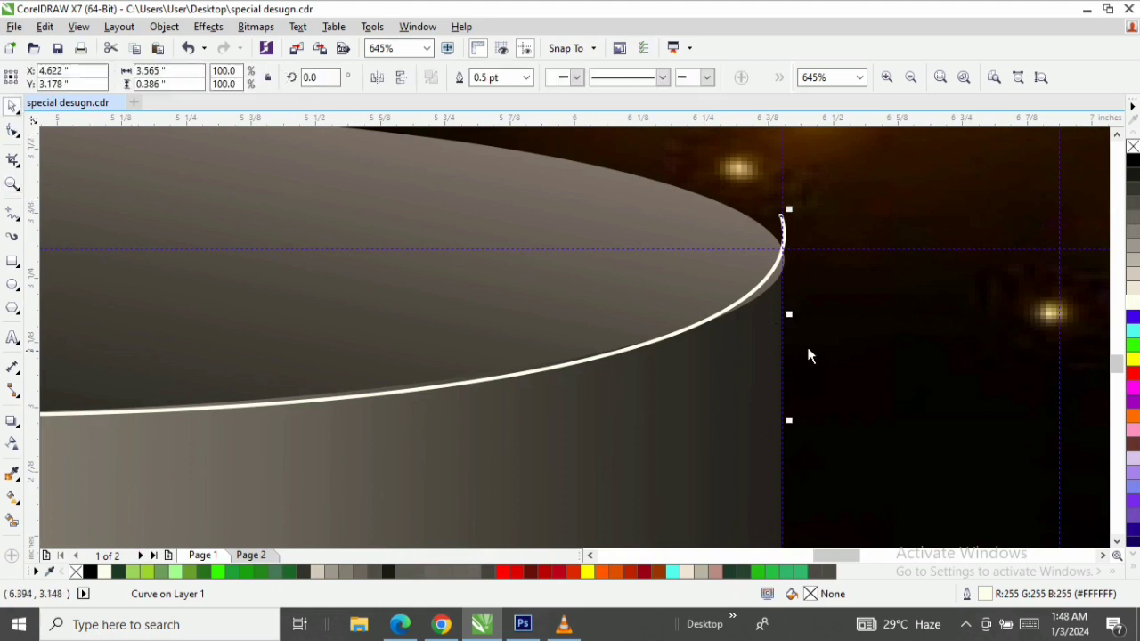
key(F10)
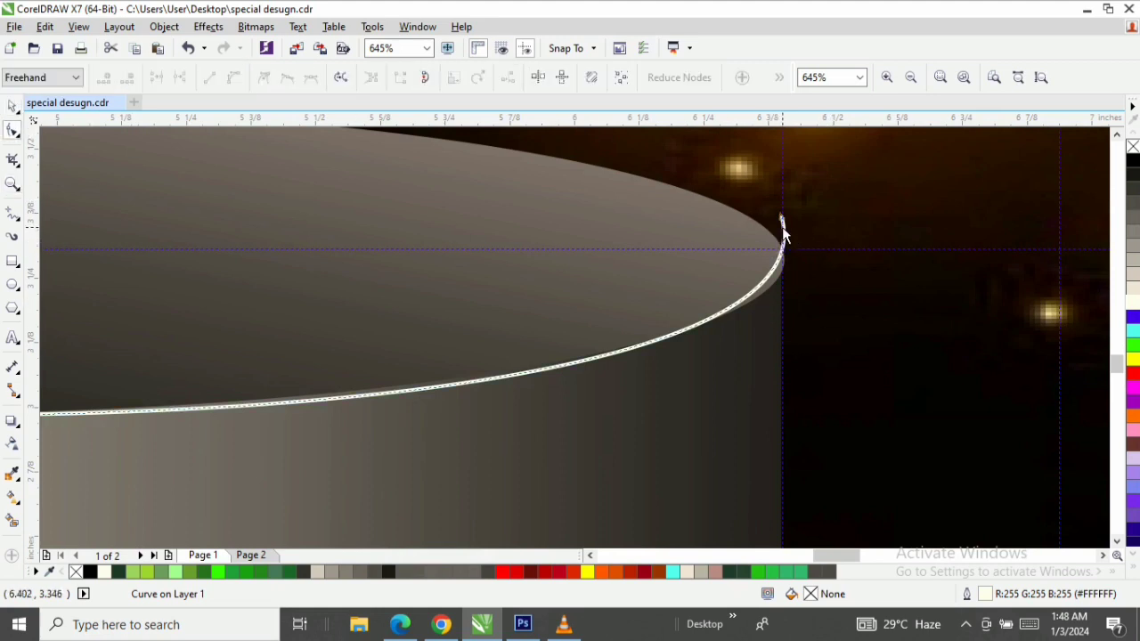
click(781, 221)
drag(782, 224, 780, 242)
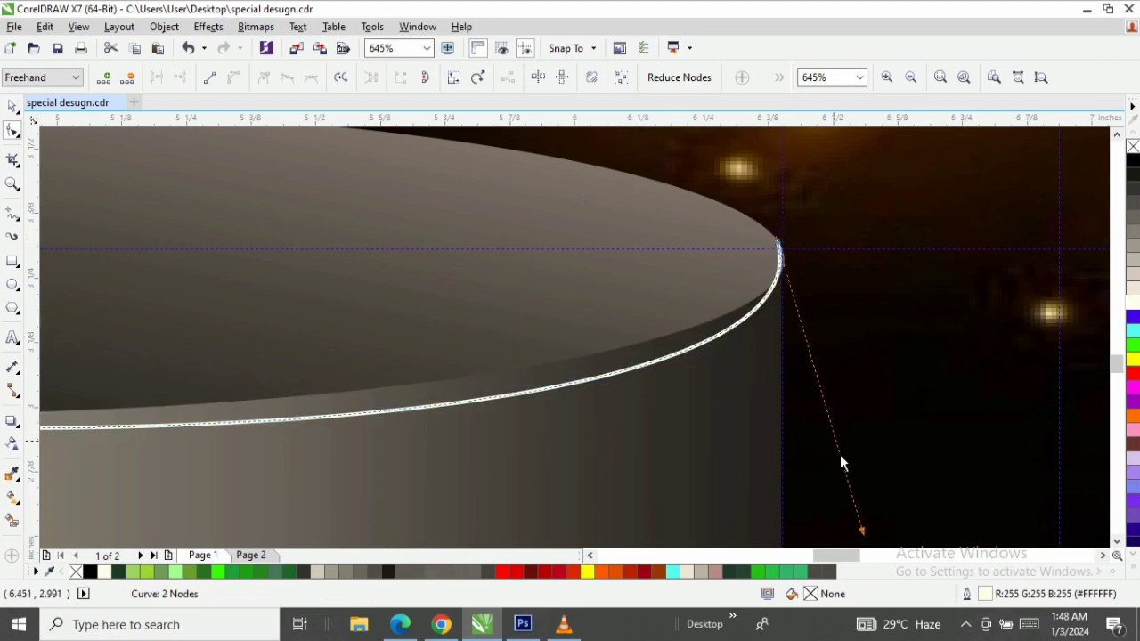
drag(856, 530, 844, 485)
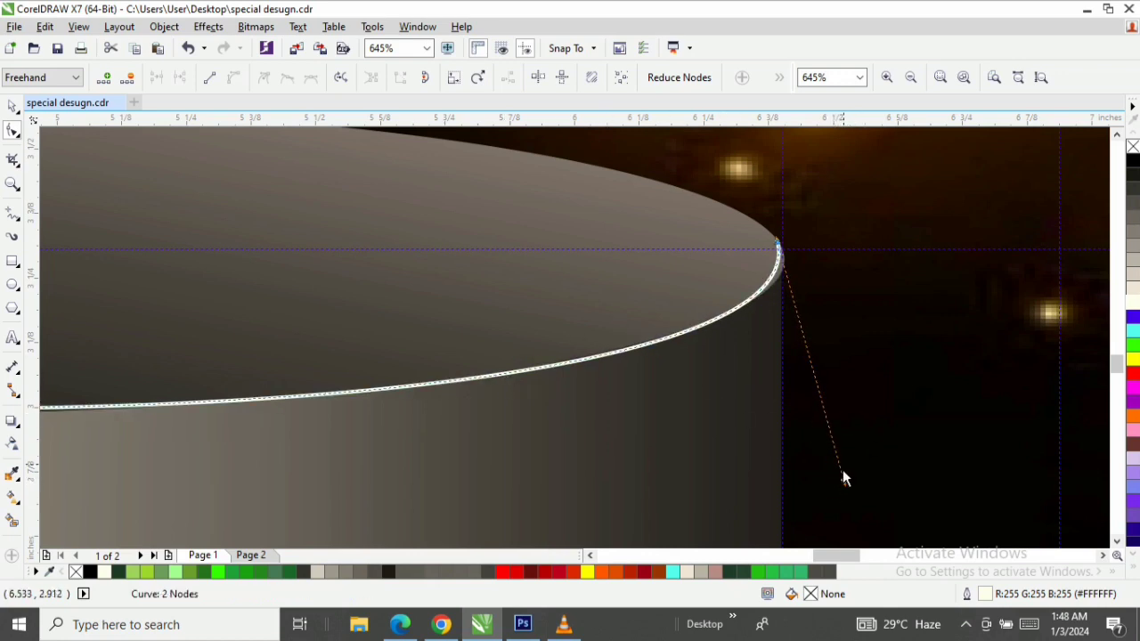
Stretch the rim curve slightly downward to about 0.338 in high so it meets the ellipse's front edge
click(12, 185)
right_click(345, 236)
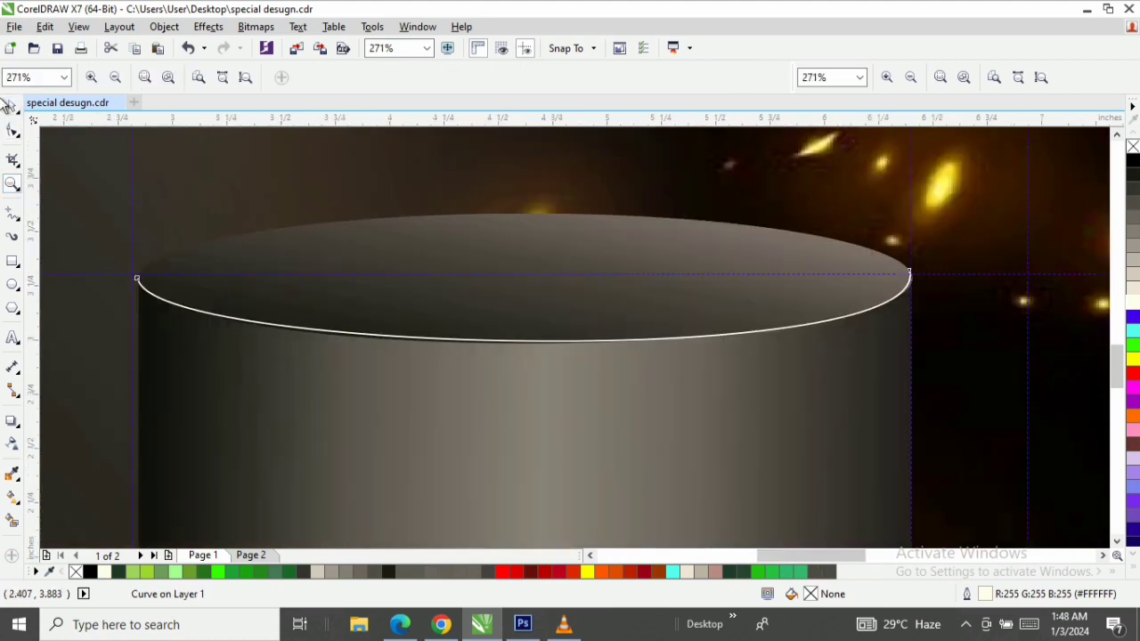
click(12, 105)
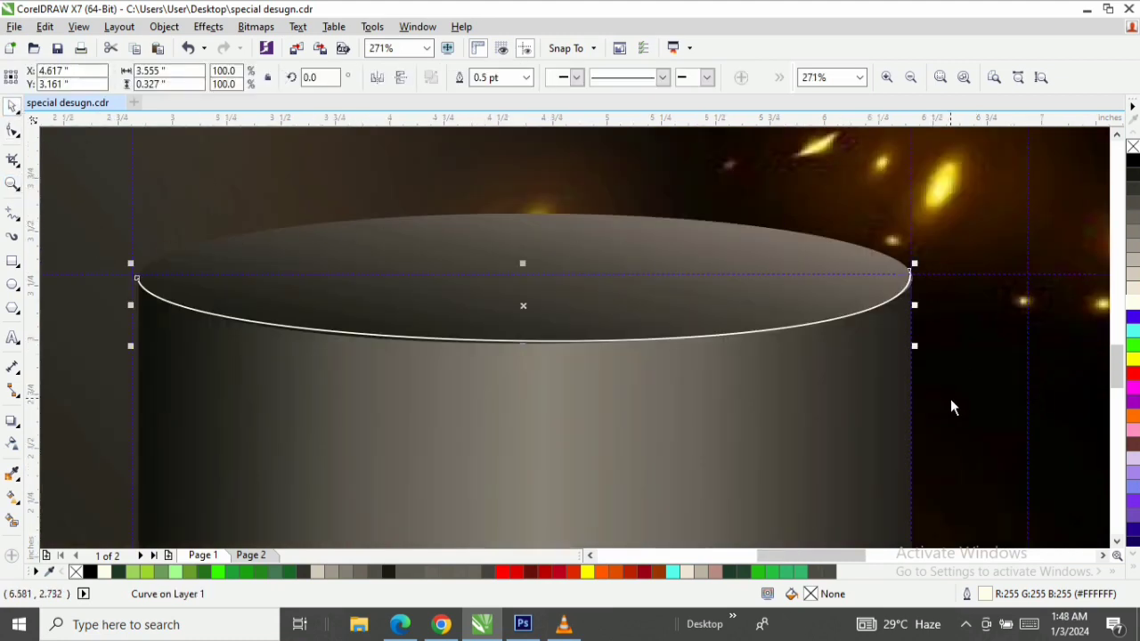
drag(520, 344, 521, 348)
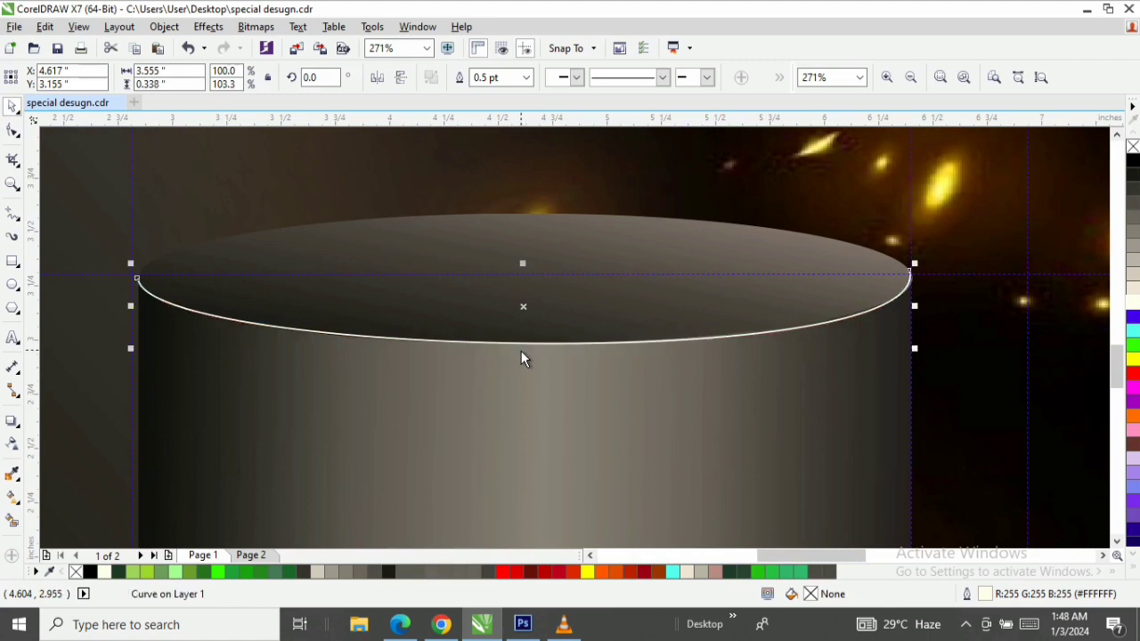
Set the rim curve's outline to 1.0 pt wide in medium gray (#808080)
right_click(1134, 207)
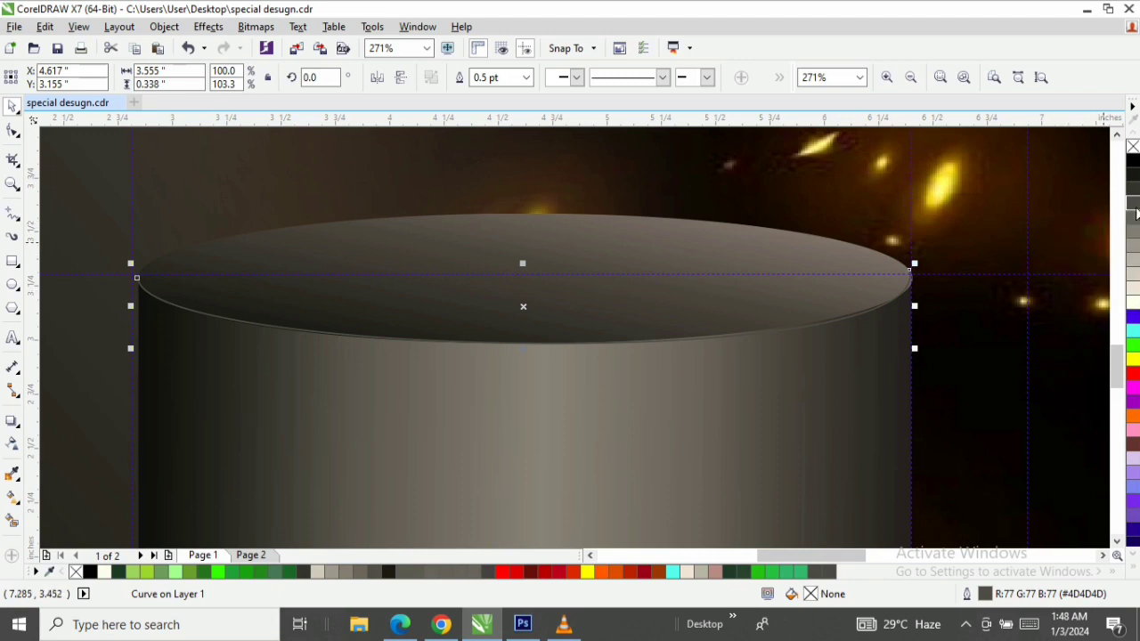
click(523, 79)
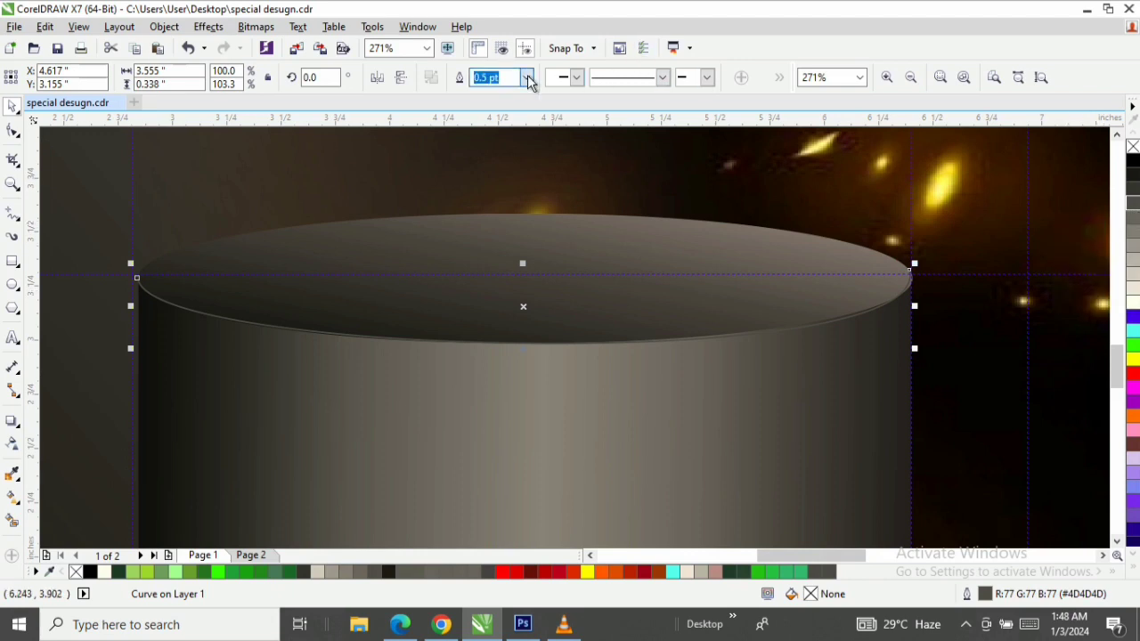
click(480, 154)
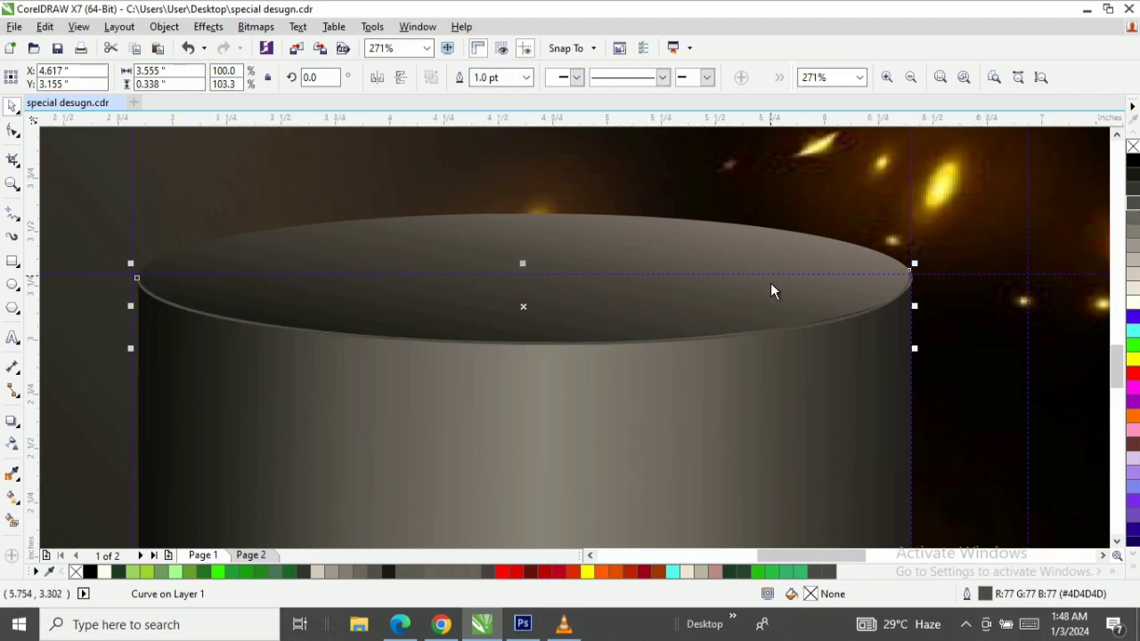
right_click(1135, 234)
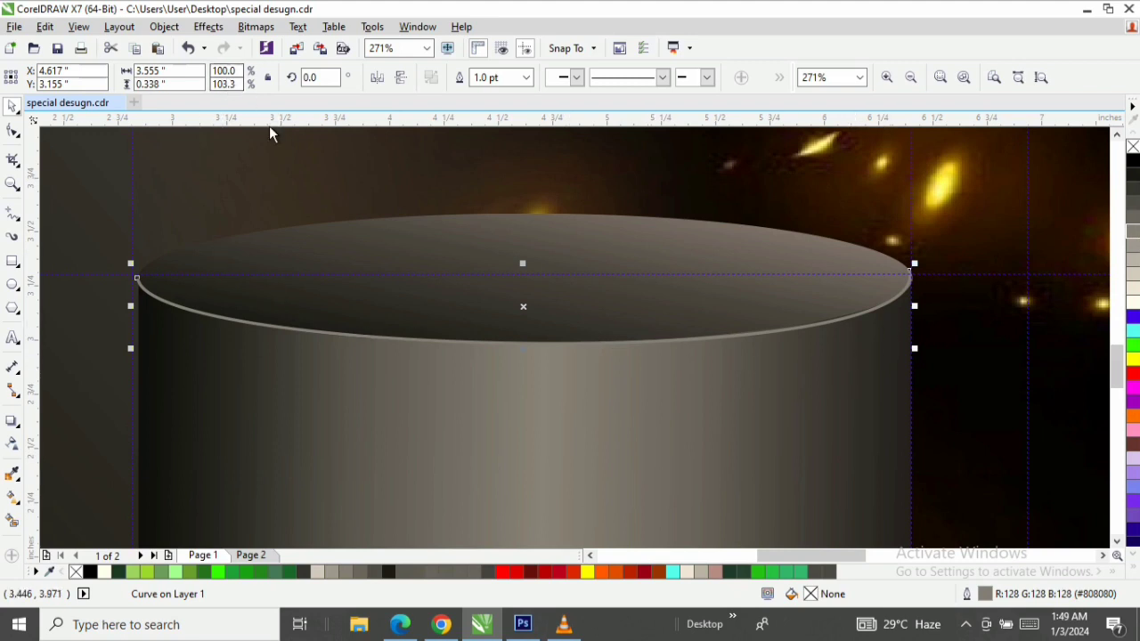
Convert the gray rim curve to an RGB bitmap at 300 dpi
click(269, 30)
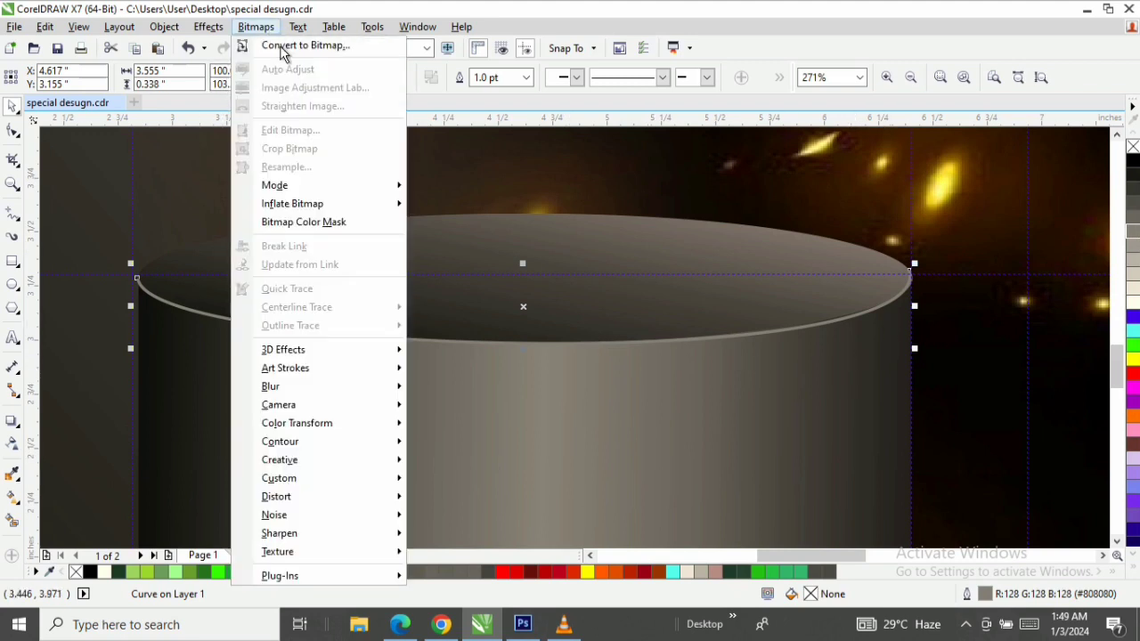
click(299, 42)
click(515, 400)
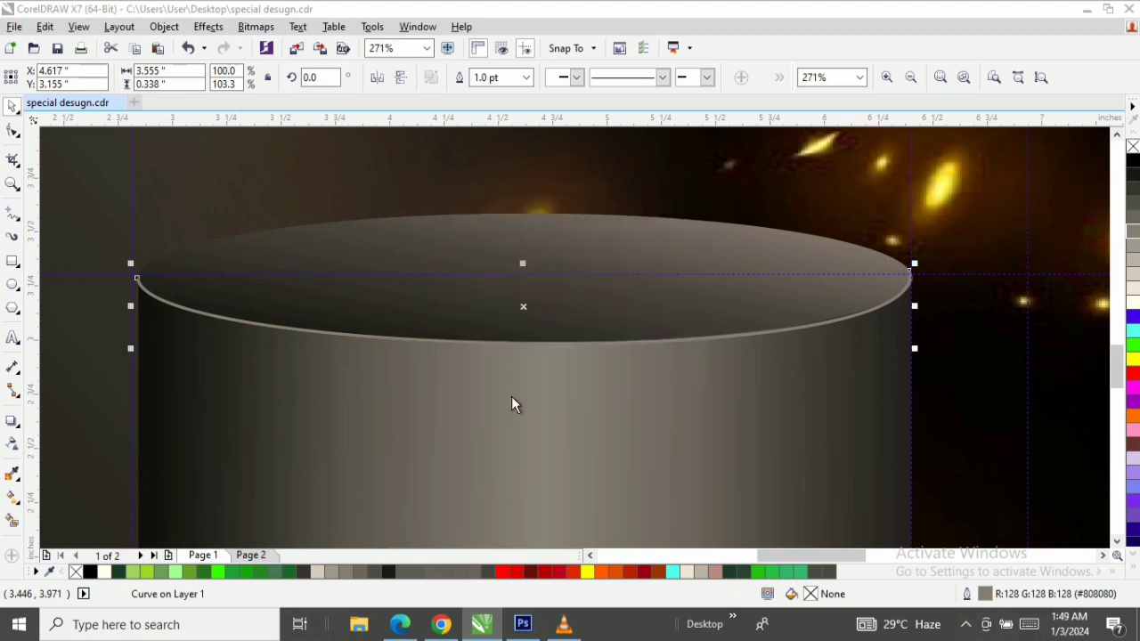
Apply a Gaussian Blur with a 2.4 pixel radius to the gray rim bitmap
click(256, 26)
mouse_move(370, 396)
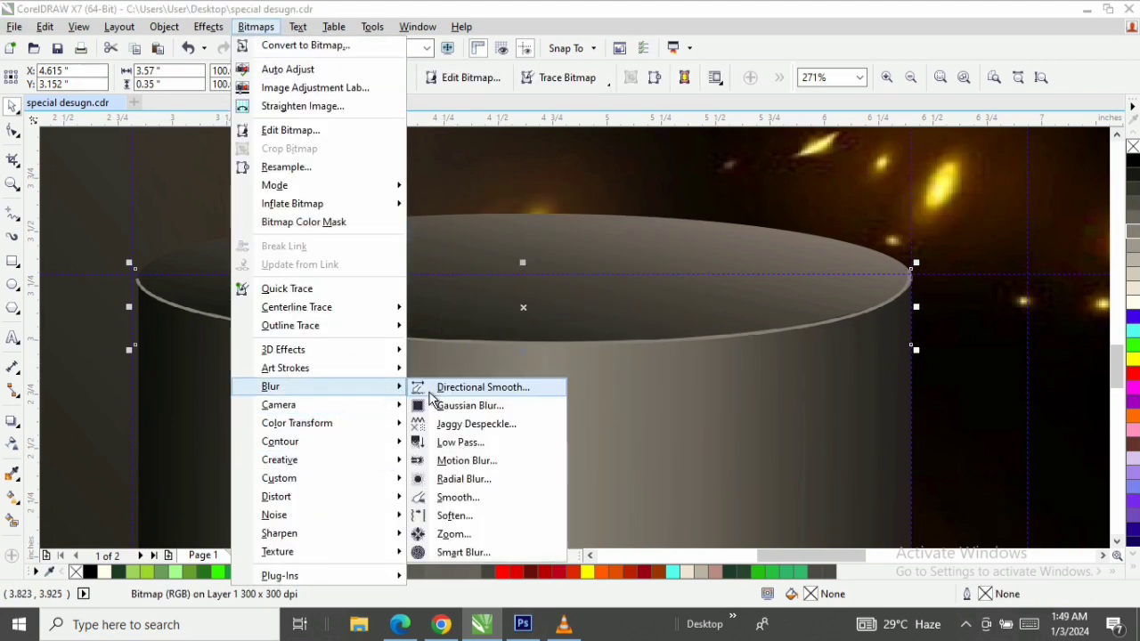
click(443, 405)
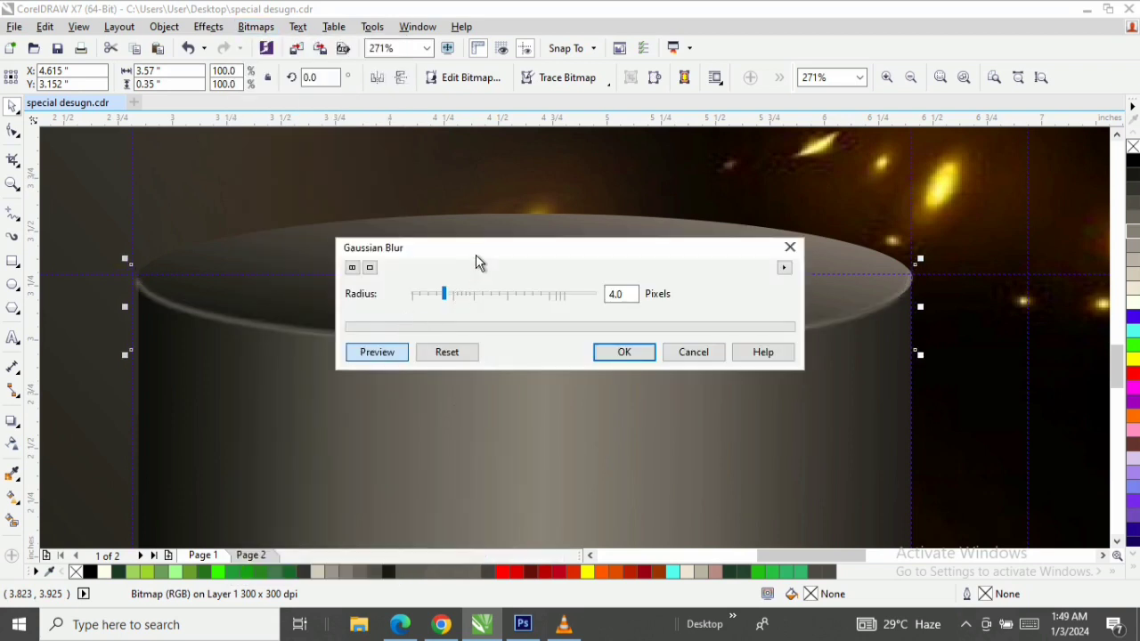
drag(485, 255, 759, 245)
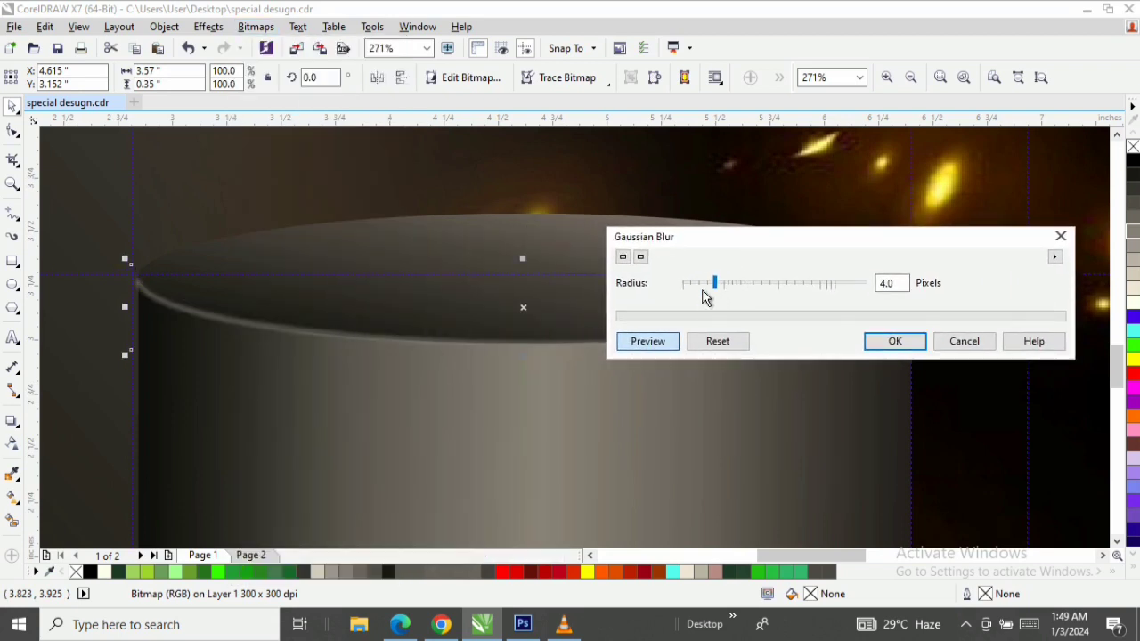
drag(714, 283, 701, 283)
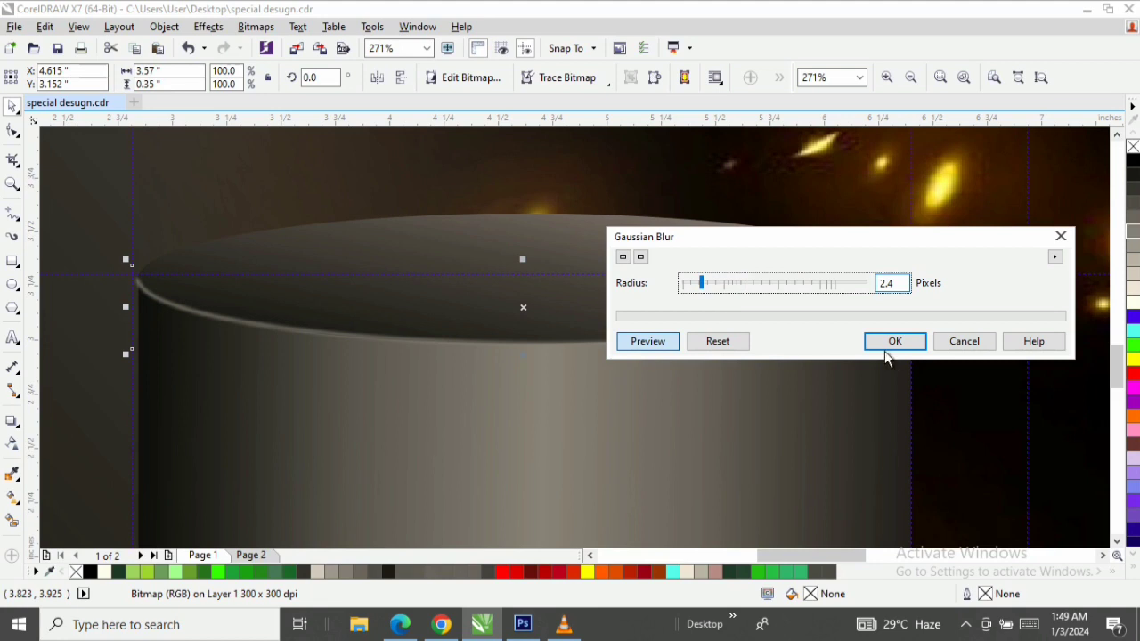
click(894, 341)
Group all parts of the podium, including its blurred rim highlight
key(z)
scroll(432, 400, down, 2)
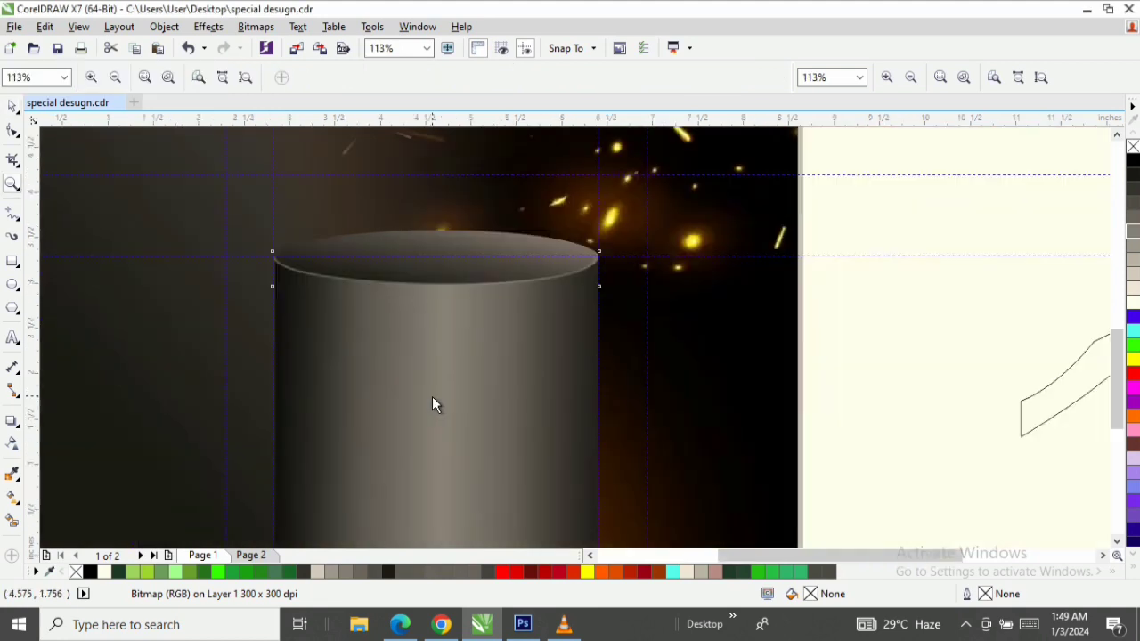
scroll(440, 396, down, 1)
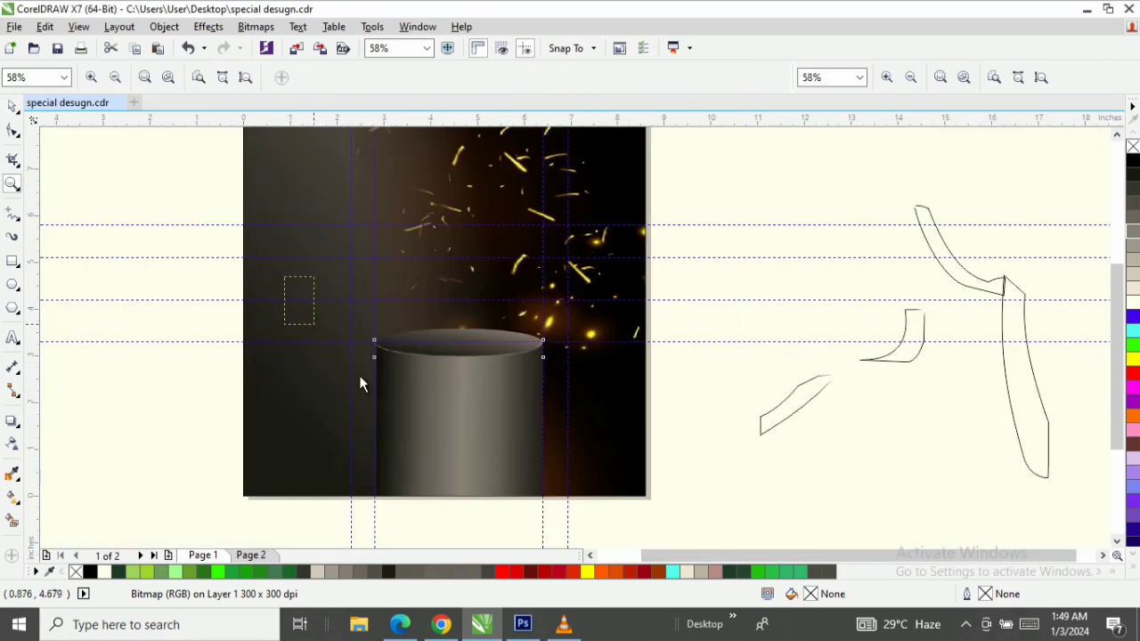
drag(279, 275, 608, 520)
key(space)
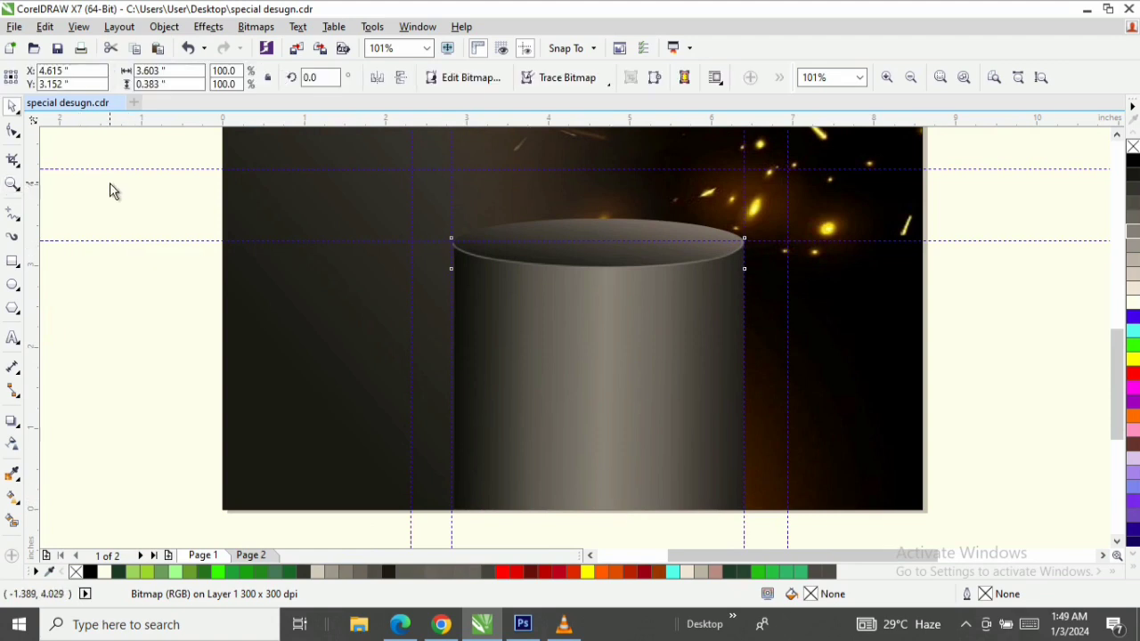
click(110, 182)
key(z)
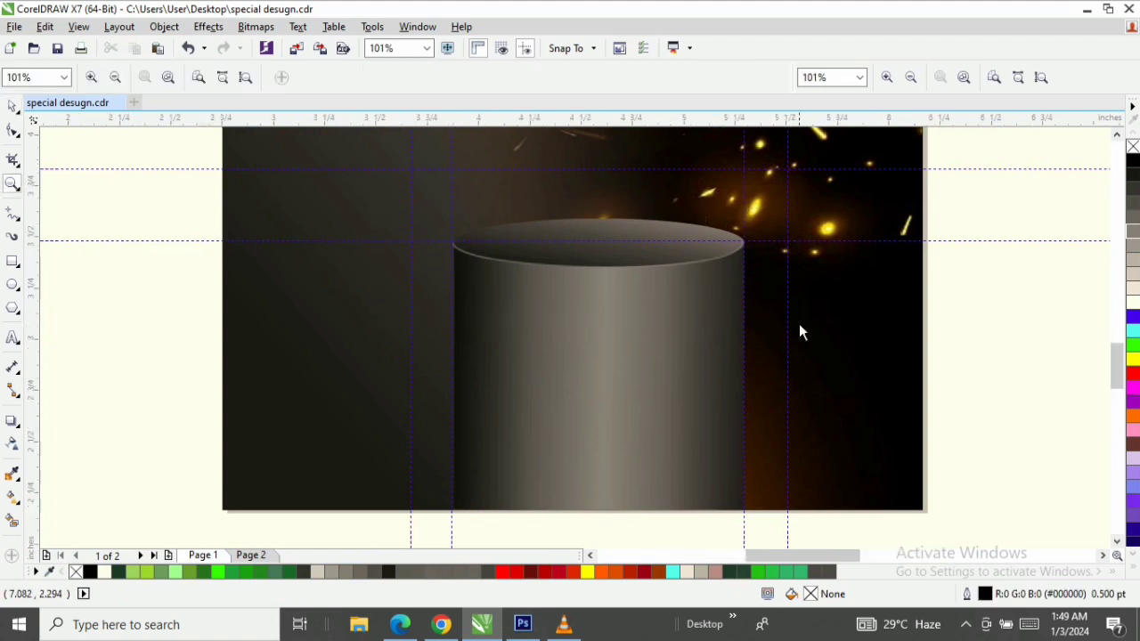
click(799, 325)
right_click(723, 330)
key(space)
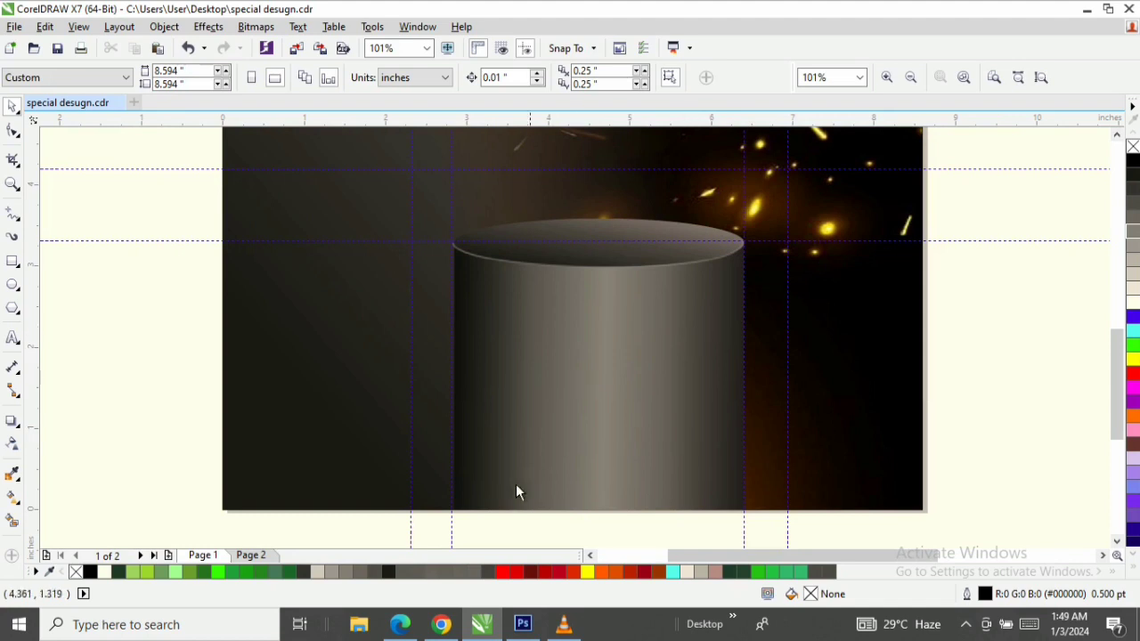
drag(432, 535, 788, 178)
key(ctrl+g)
Place two copies of the podium group, one slightly raised on the right side and one higher at the page's left edge
key(z)
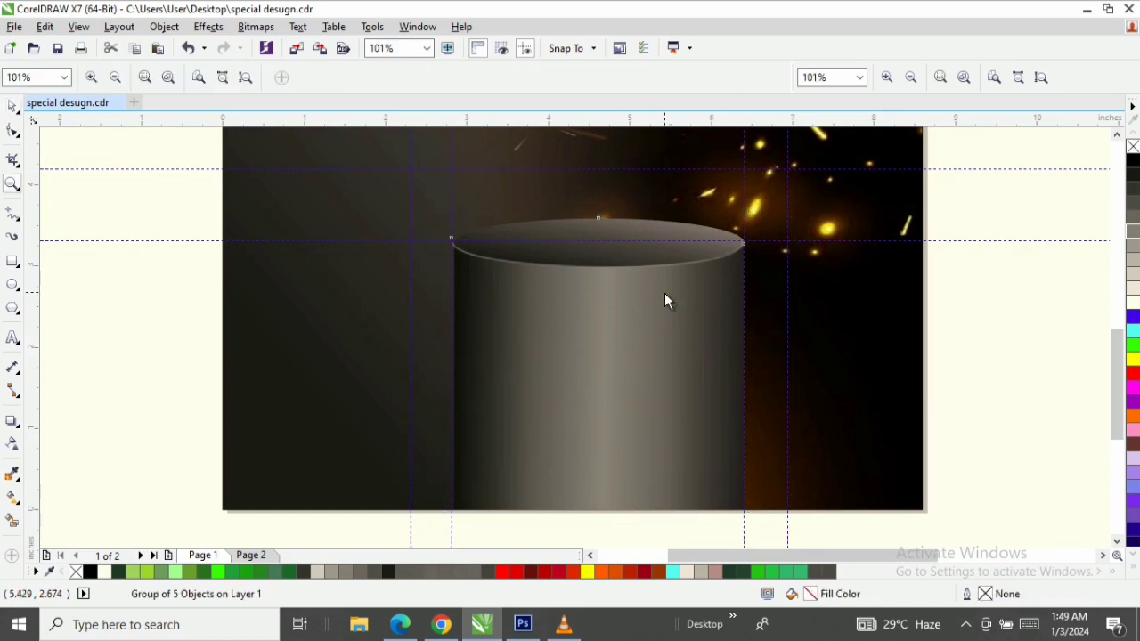
right_click(664, 293)
key(space)
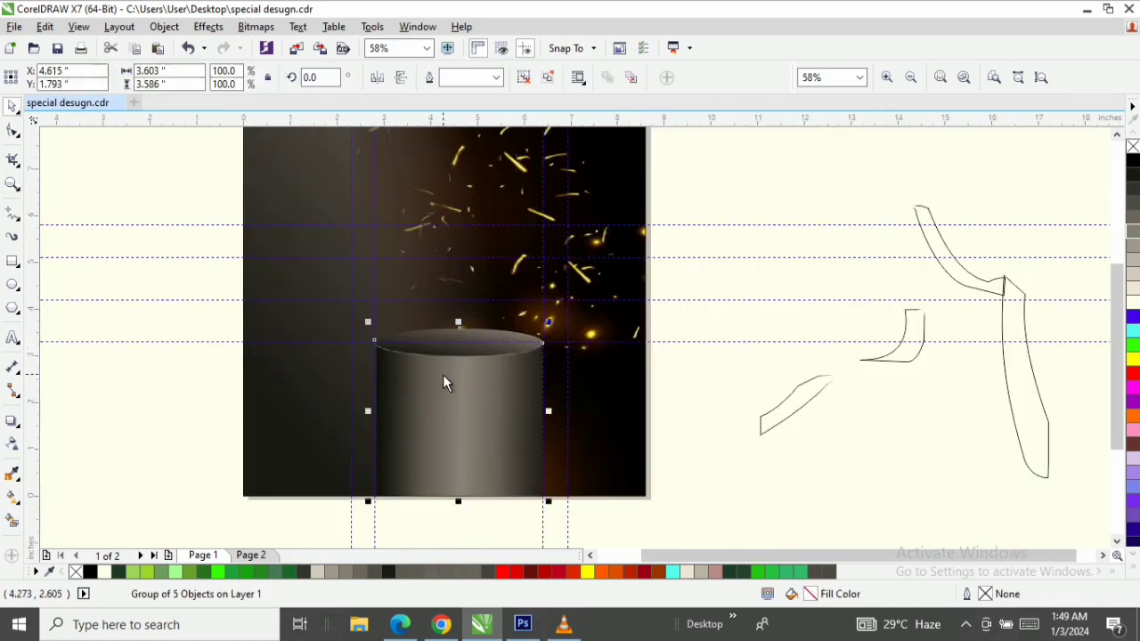
drag(444, 381, 542, 359)
click(230, 354)
click(804, 312)
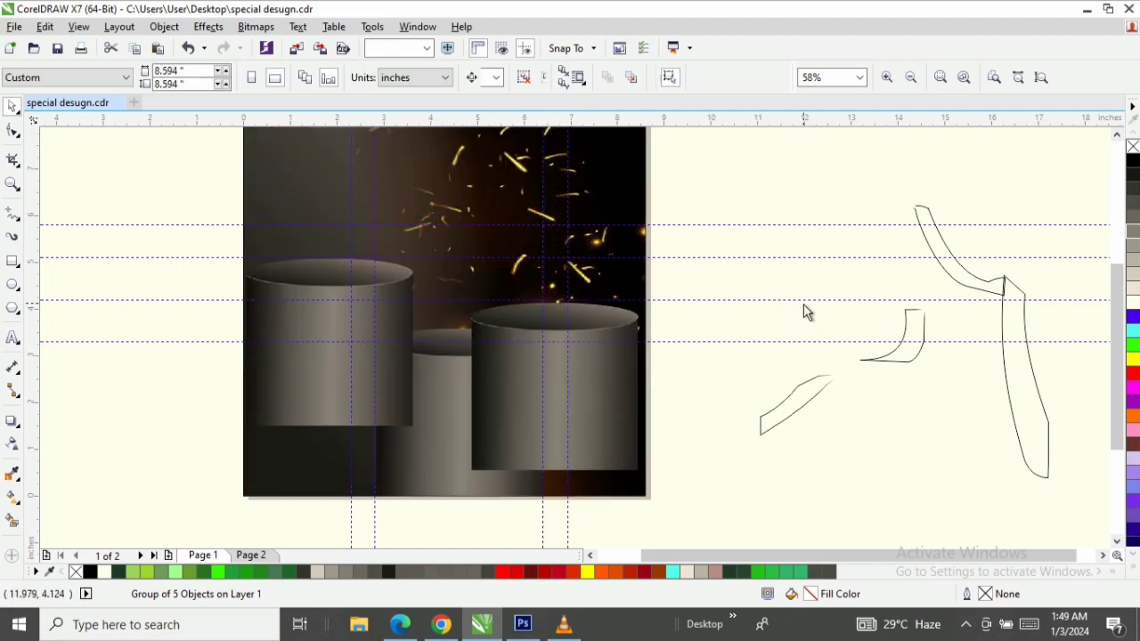
Place another copy of the podium above the others near the page's center and enlarge it proportionally to 130%
click(589, 418)
drag(555, 414, 437, 286)
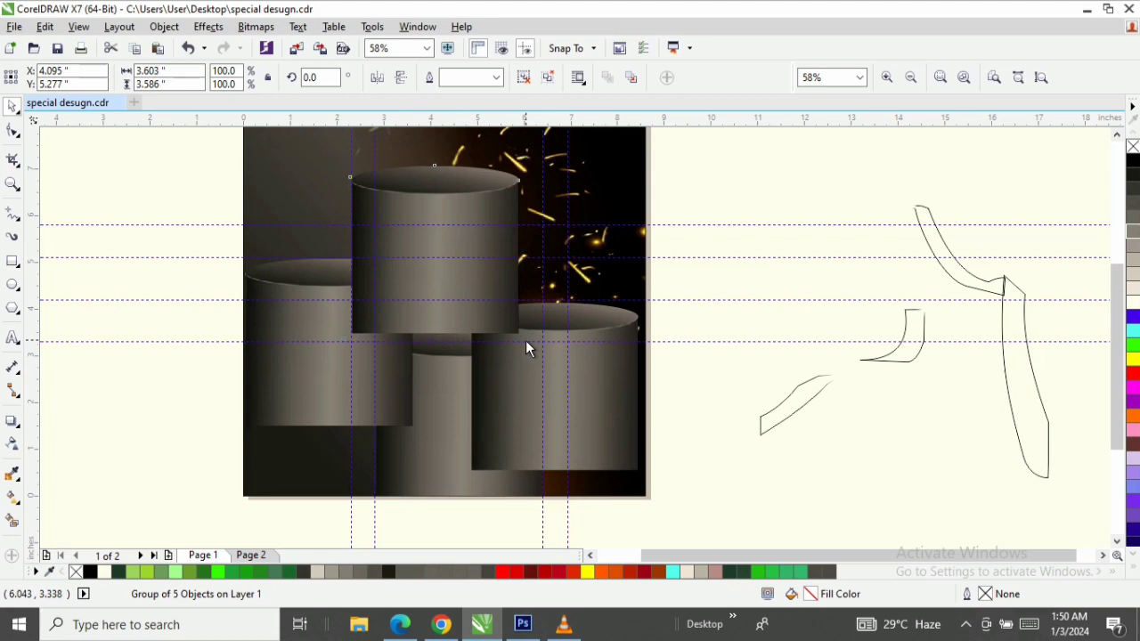
drag(525, 340, 581, 390)
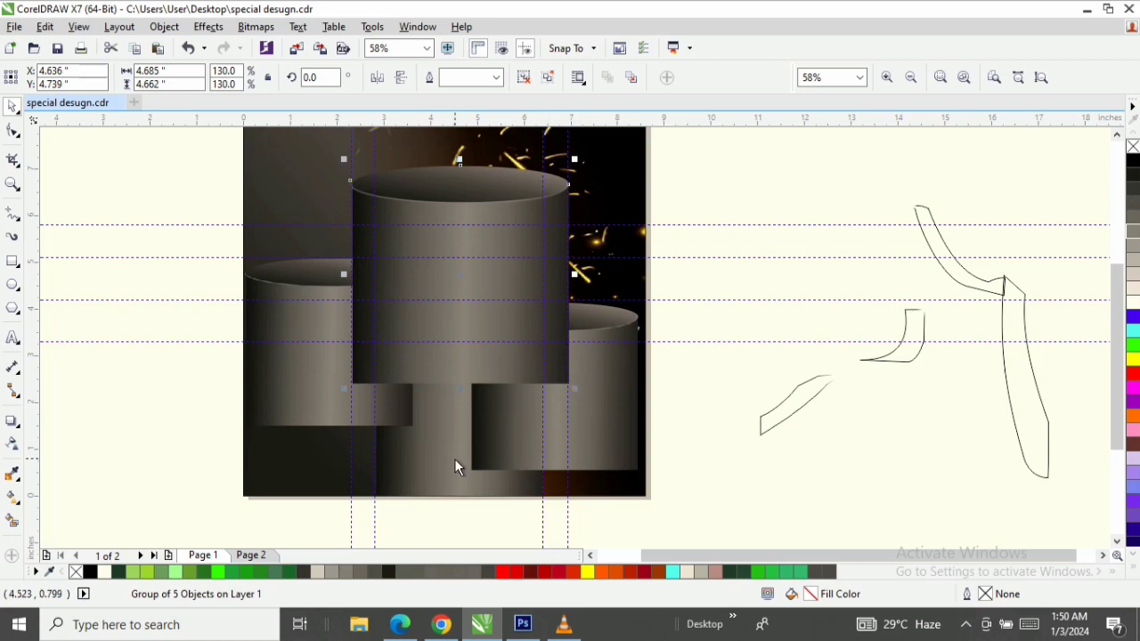
Bring the original middle podium to the front of the stack, followed by the left podium
key(ctrl+z)
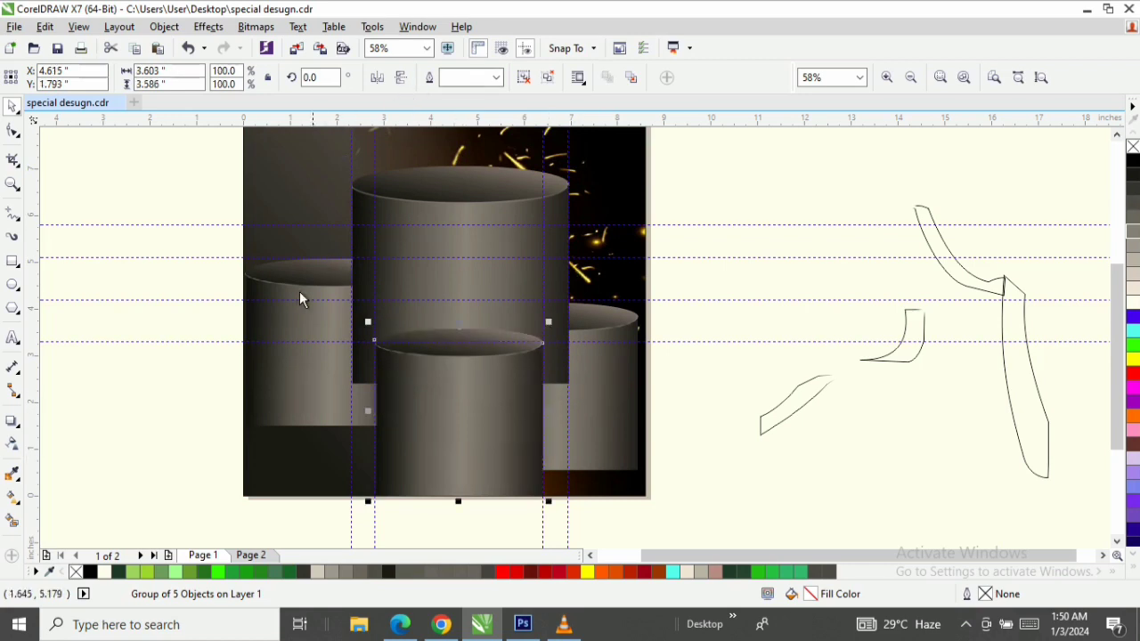
click(285, 349)
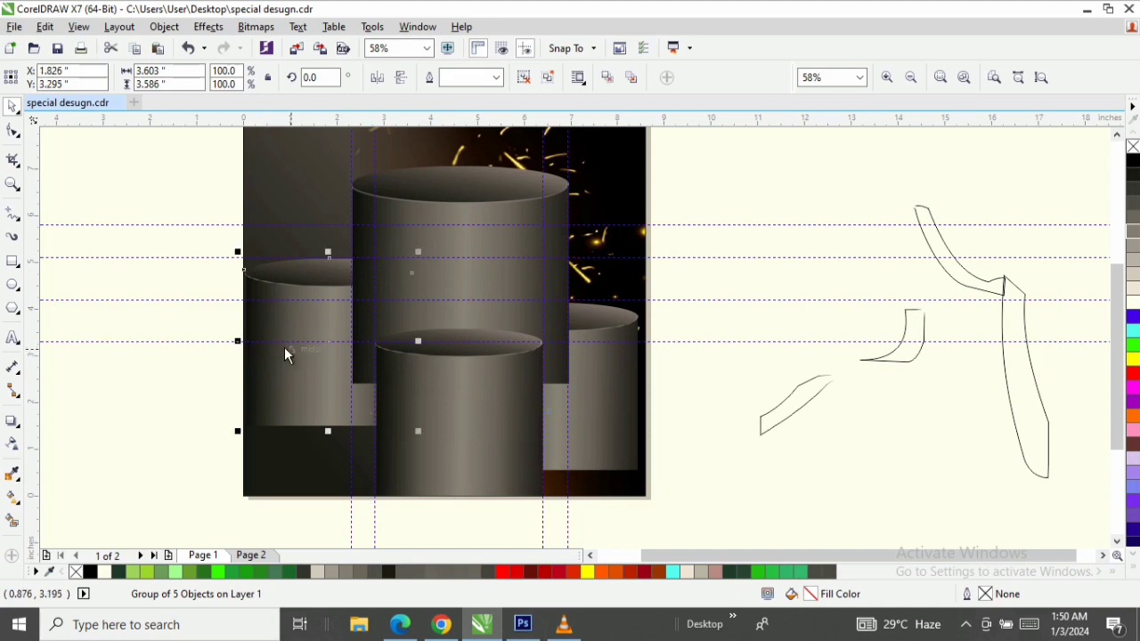
key(shift+Page_Up)
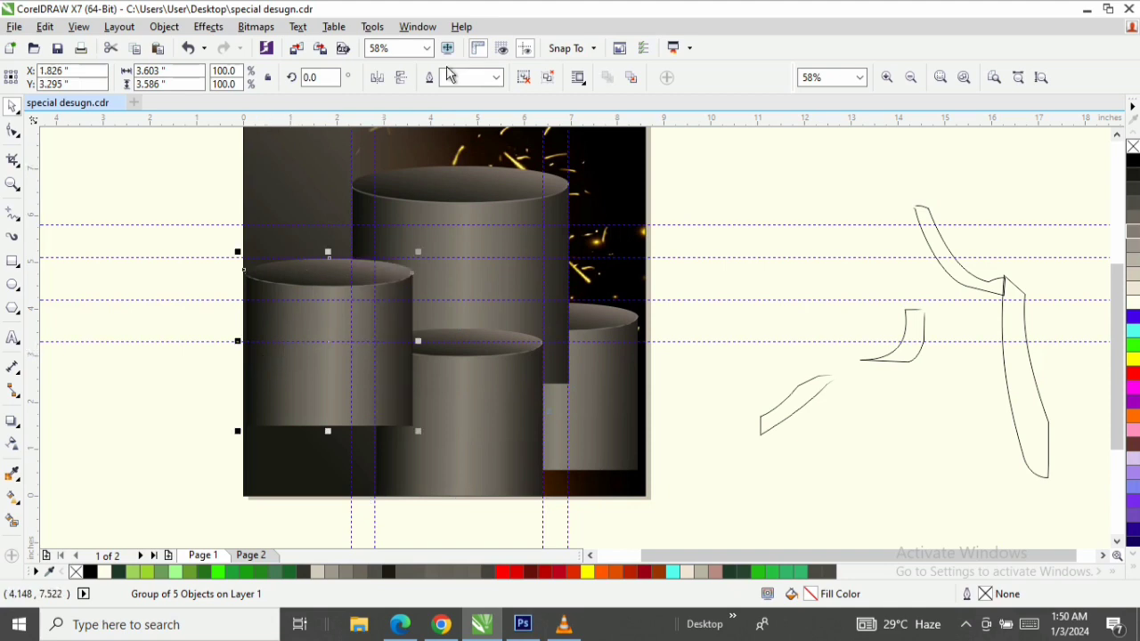
Ungroup the left podium and stretch its three body pieces down to the page's bottom edge
click(523, 79)
click(196, 354)
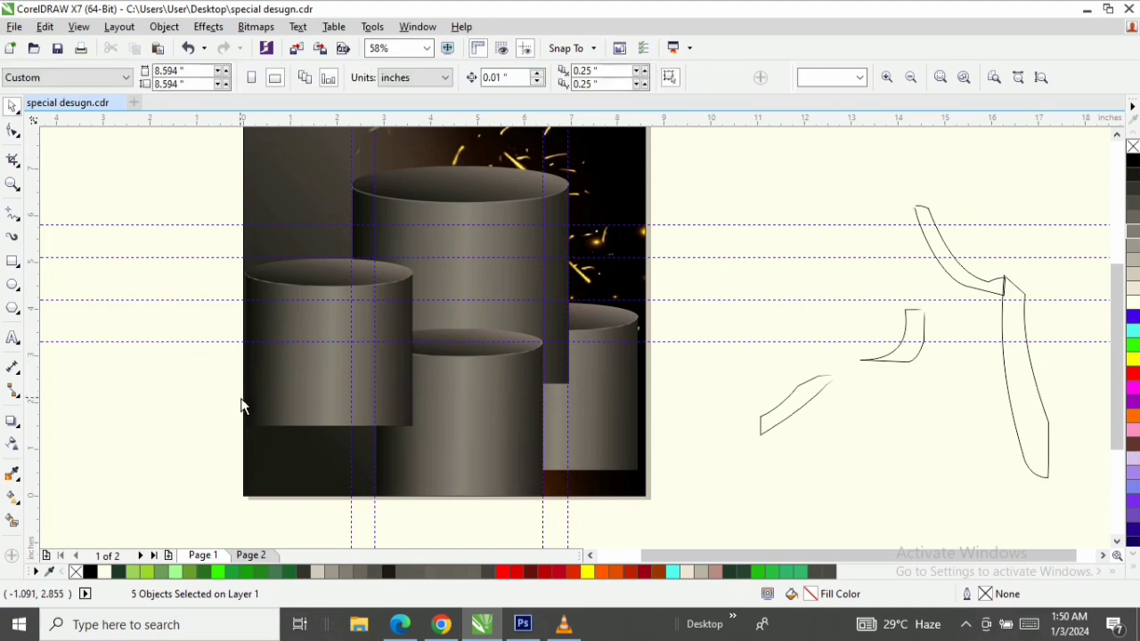
click(255, 372)
shift+click(407, 399)
shift+click(408, 390)
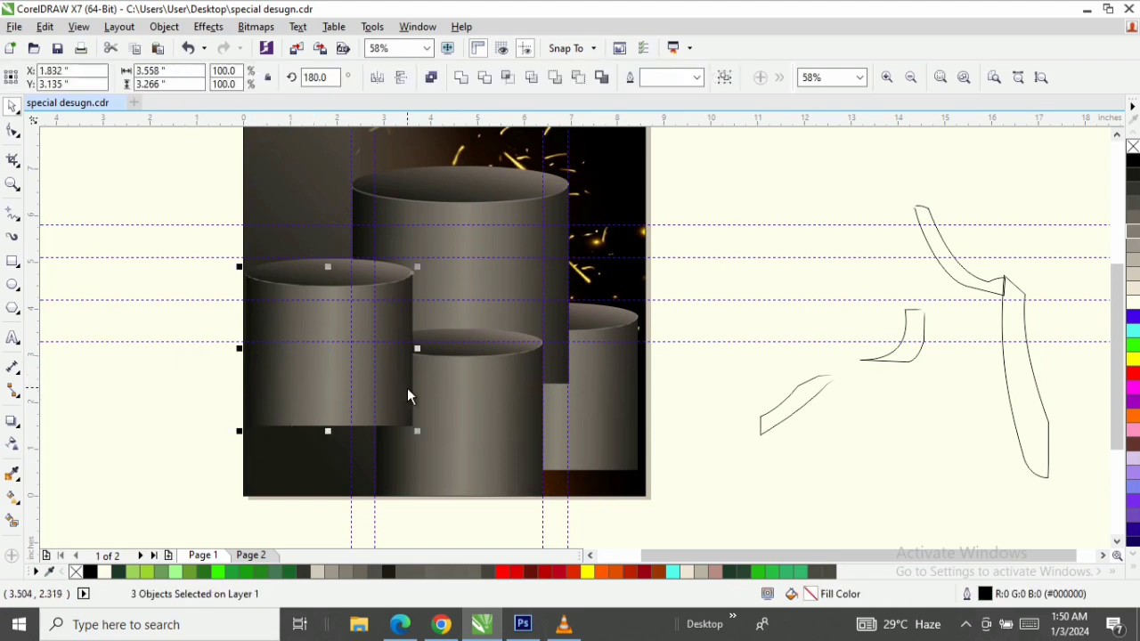
drag(330, 433, 336, 507)
Ungroup the right podium, which stands in front of the large one, and stretch its body pieces down to the page's bottom edge
click(592, 420)
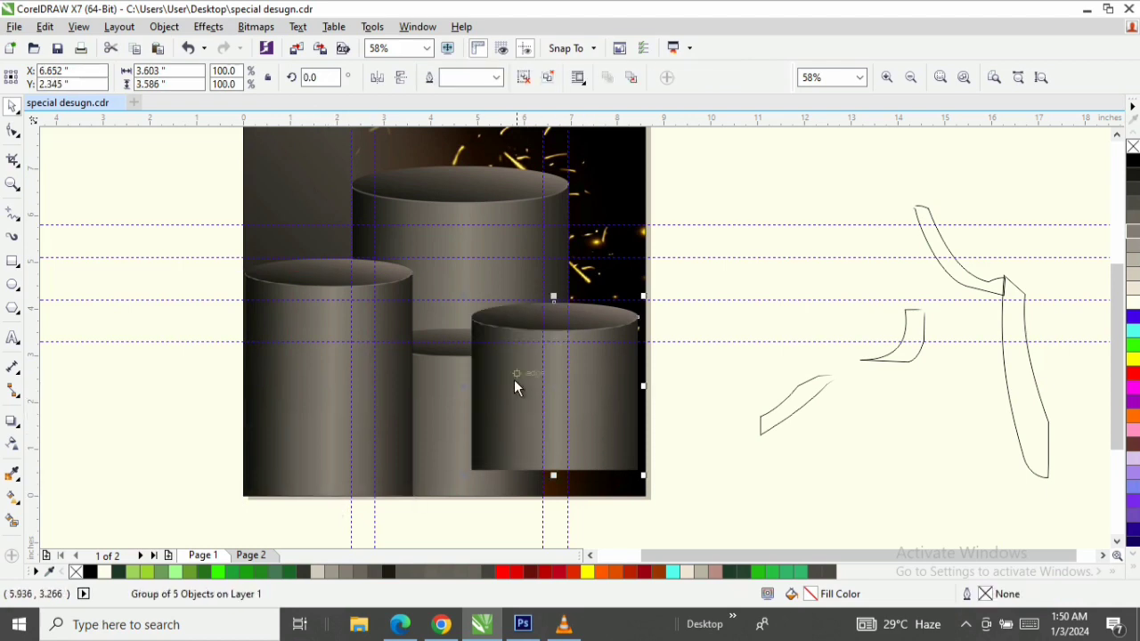
click(524, 82)
click(478, 414)
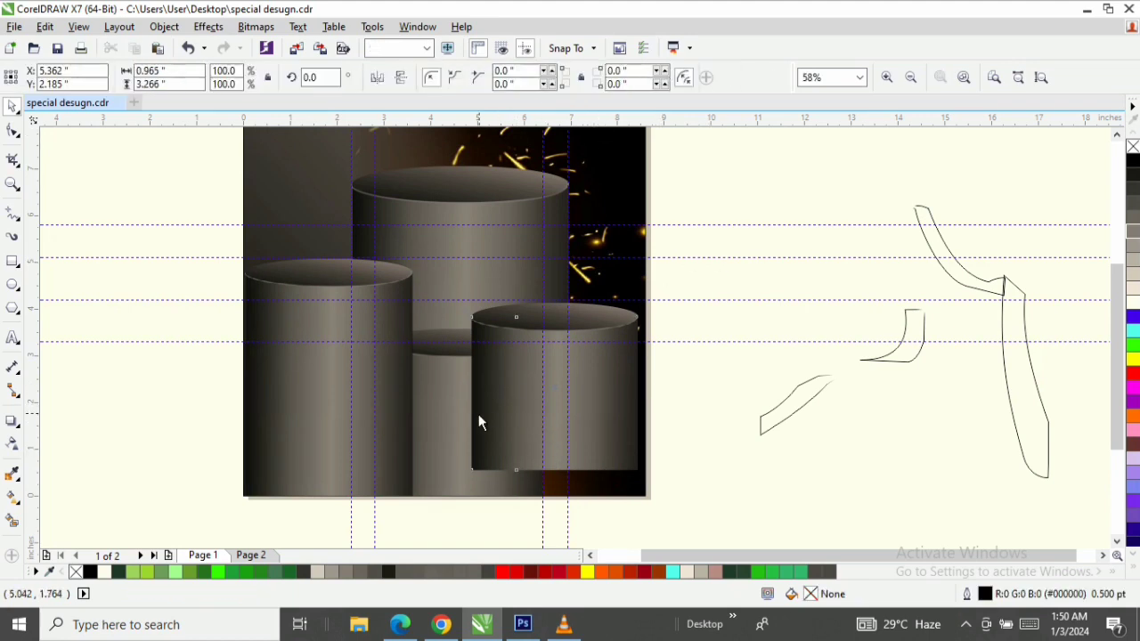
shift+click(588, 405)
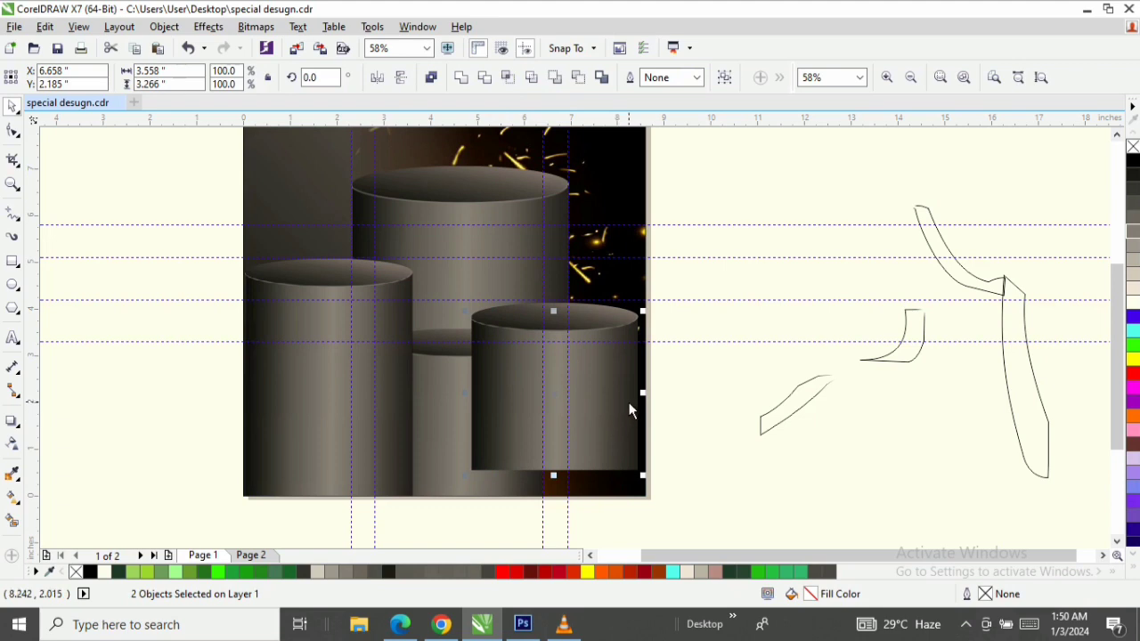
shift+click(629, 403)
drag(561, 479, 560, 512)
click(784, 282)
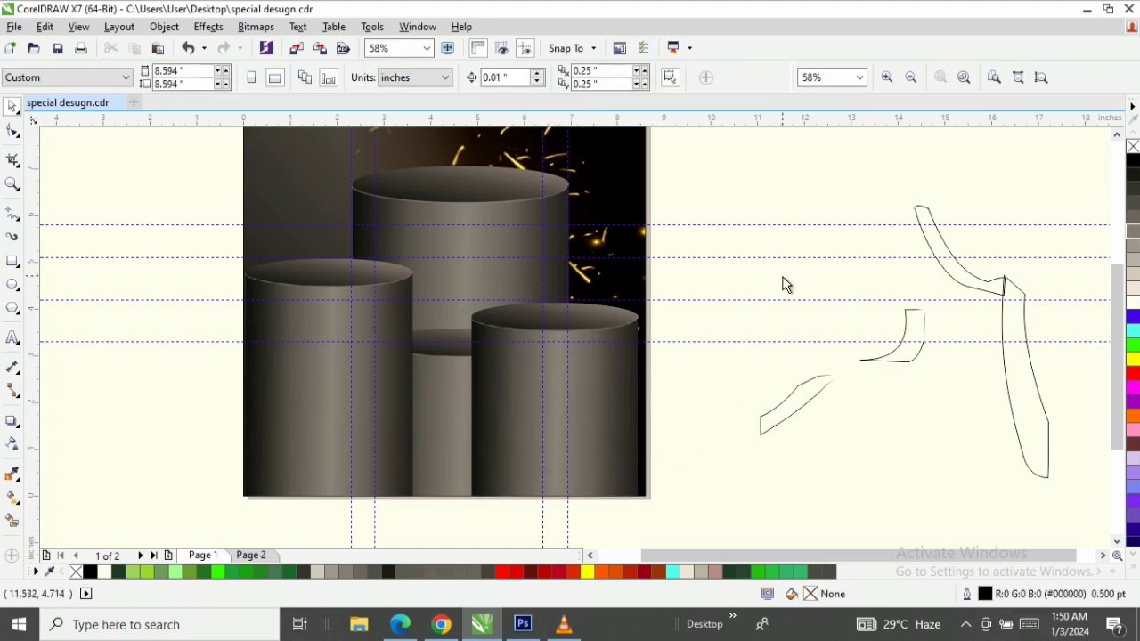
Bring the original middle podium to the front and shorten it from the top to about 3.266 in high
click(429, 424)
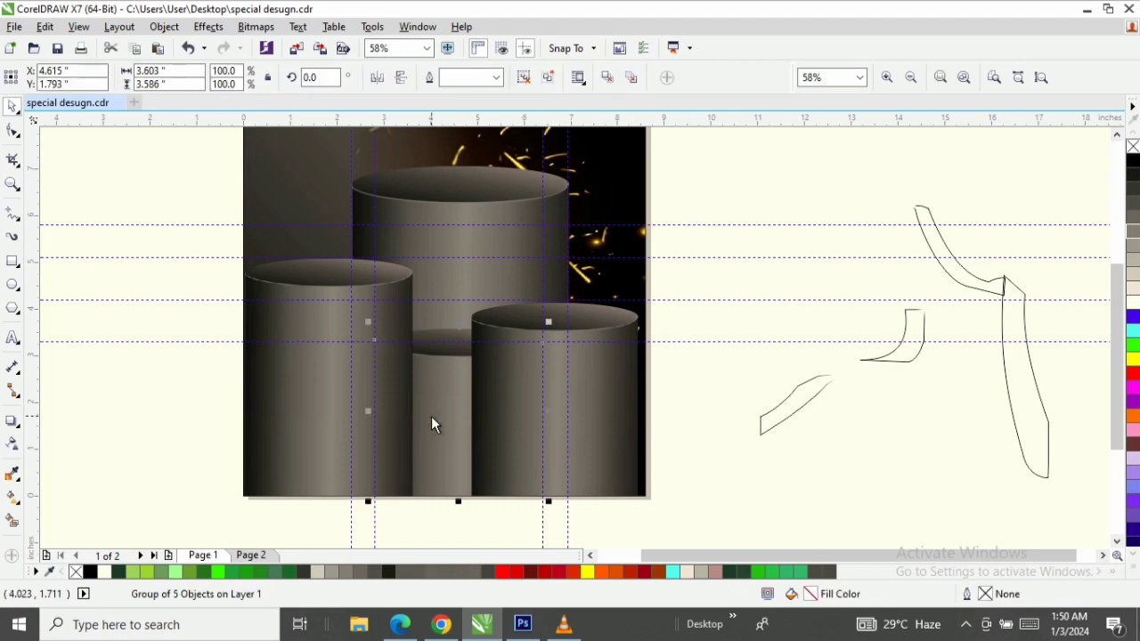
key(shift+Page_Up)
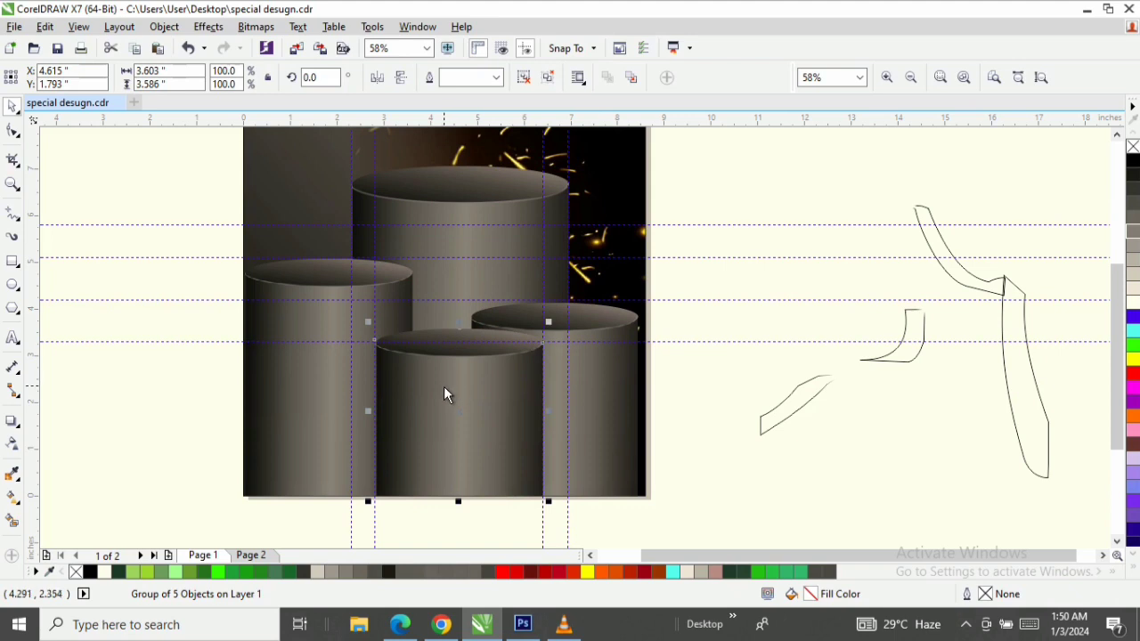
click(586, 319)
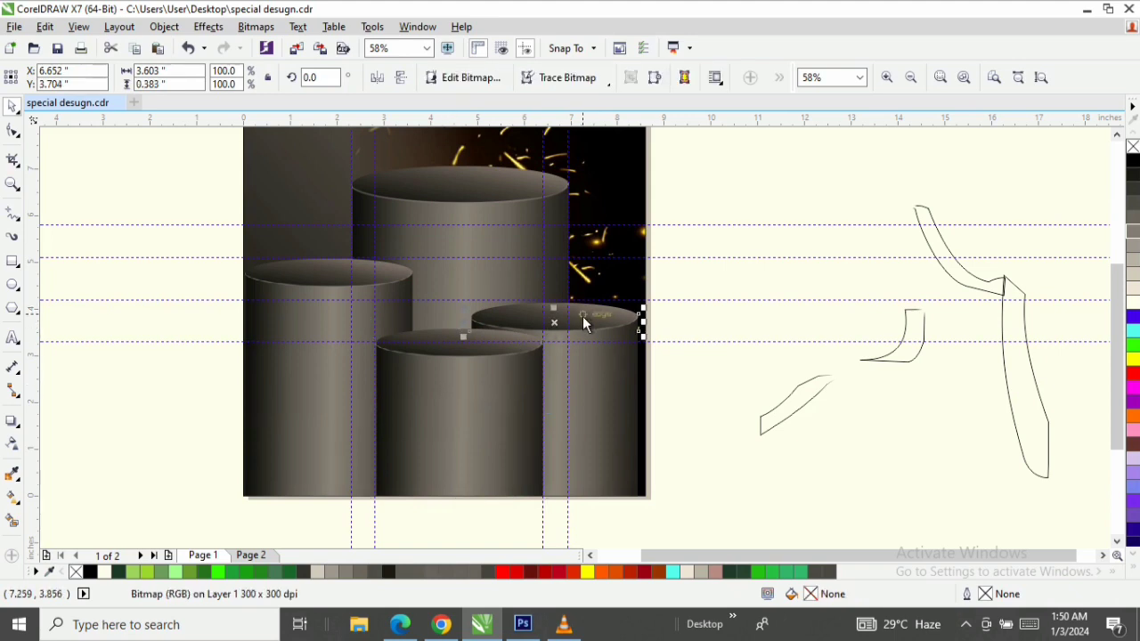
click(452, 368)
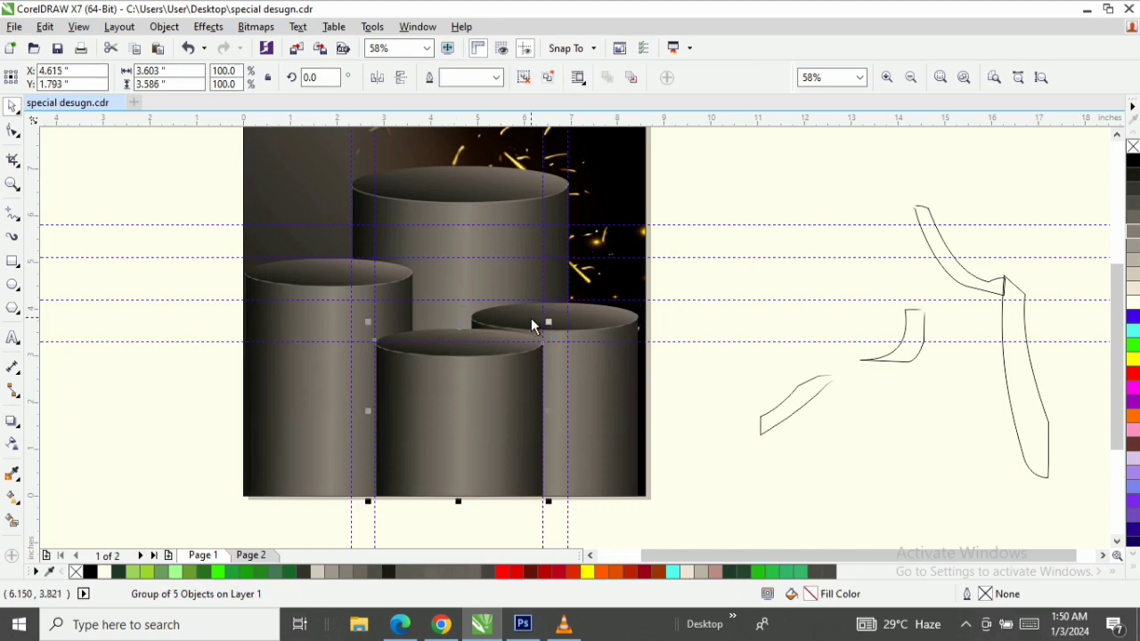
click(481, 375)
drag(458, 321, 458, 339)
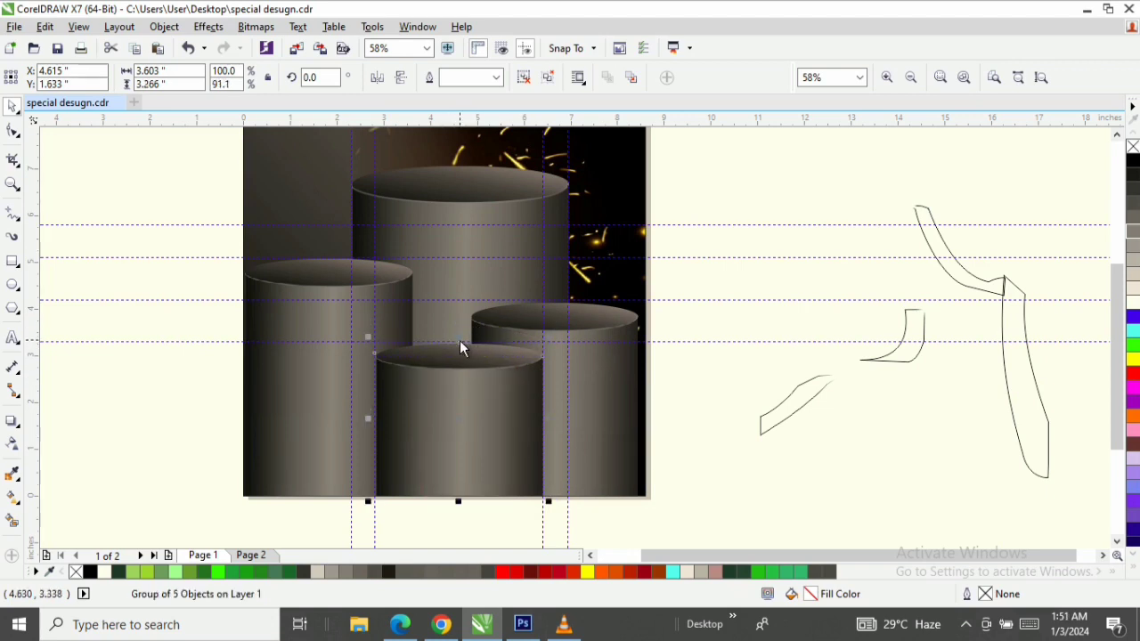
click(668, 313)
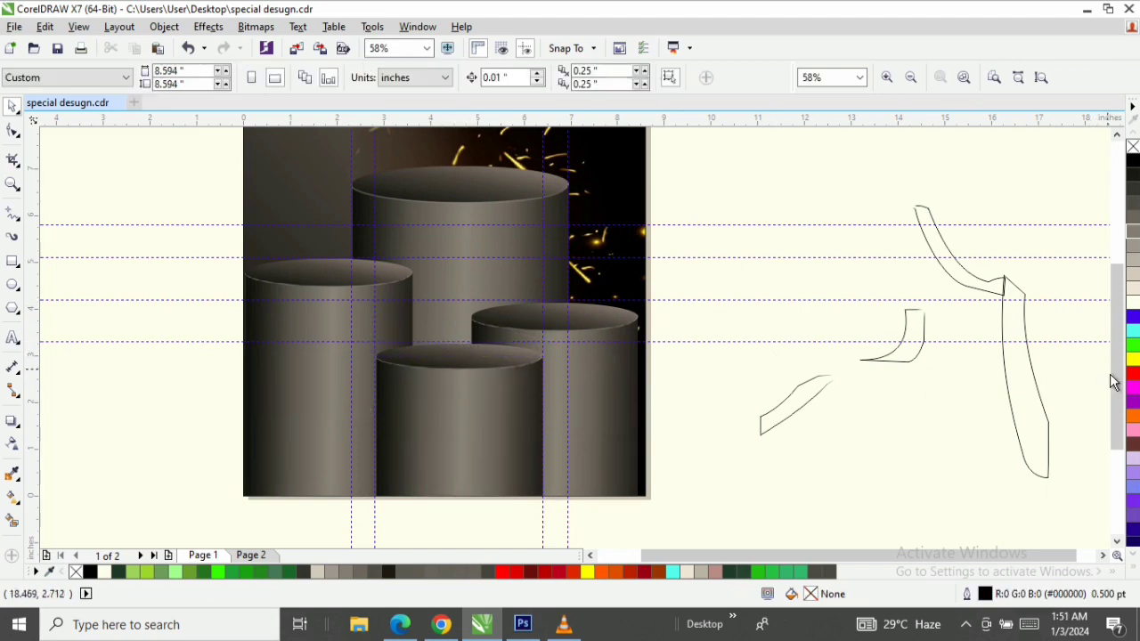
Ungroup the large back podium into its separate pieces
drag(1111, 381, 1113, 375)
click(496, 222)
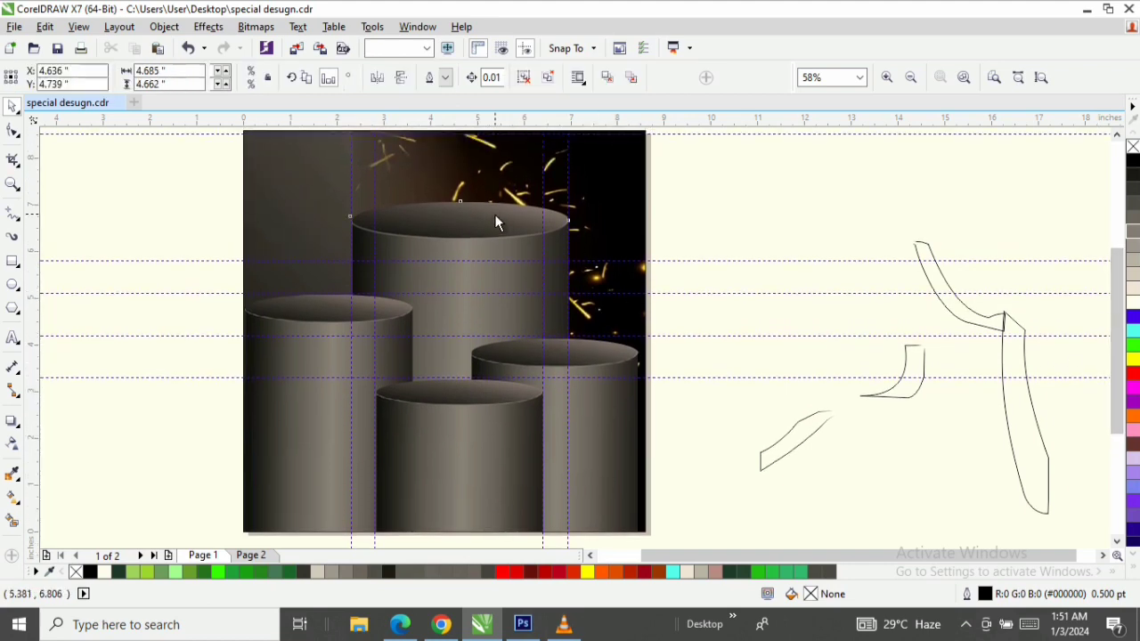
click(524, 77)
click(750, 193)
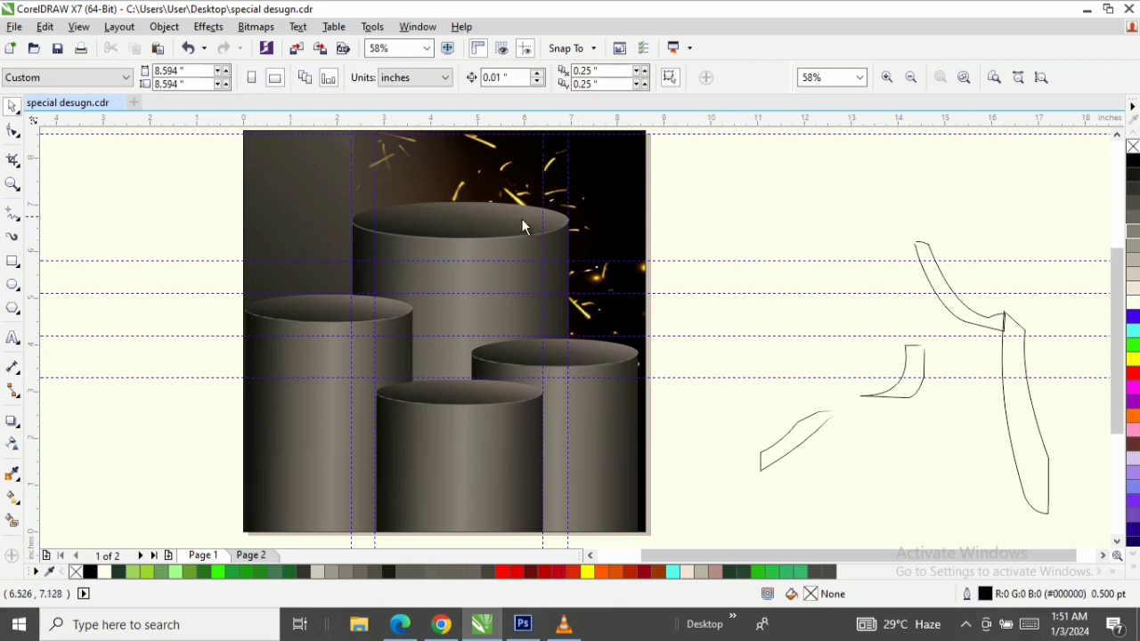
Flatten the back podium's top ellipse from above to about 0.364 in high
click(478, 229)
click(470, 217)
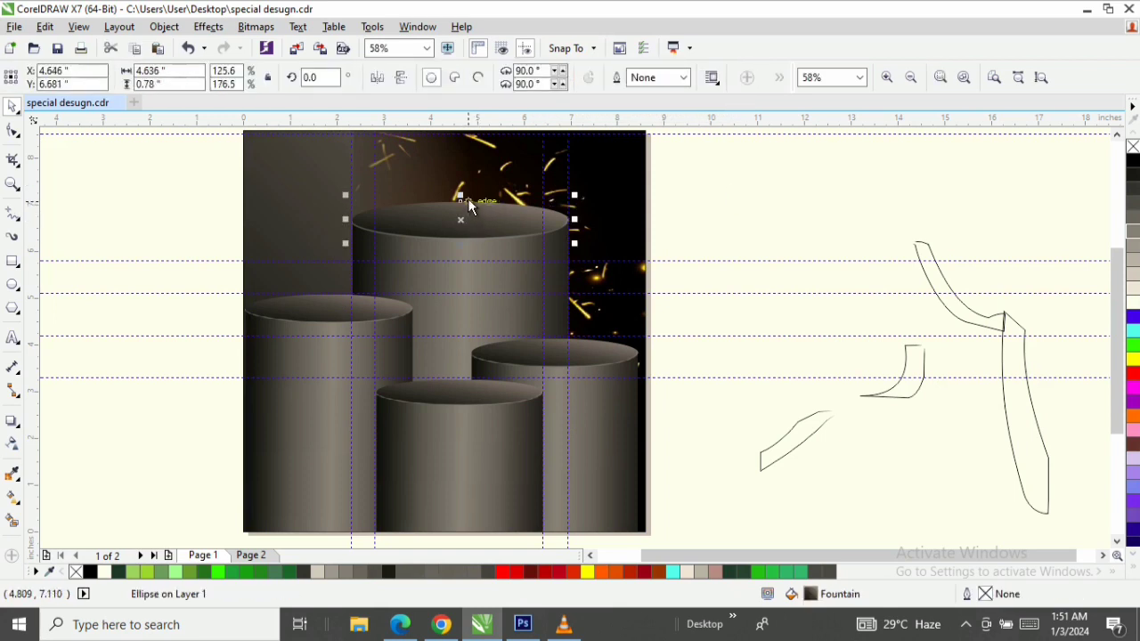
drag(461, 195, 457, 216)
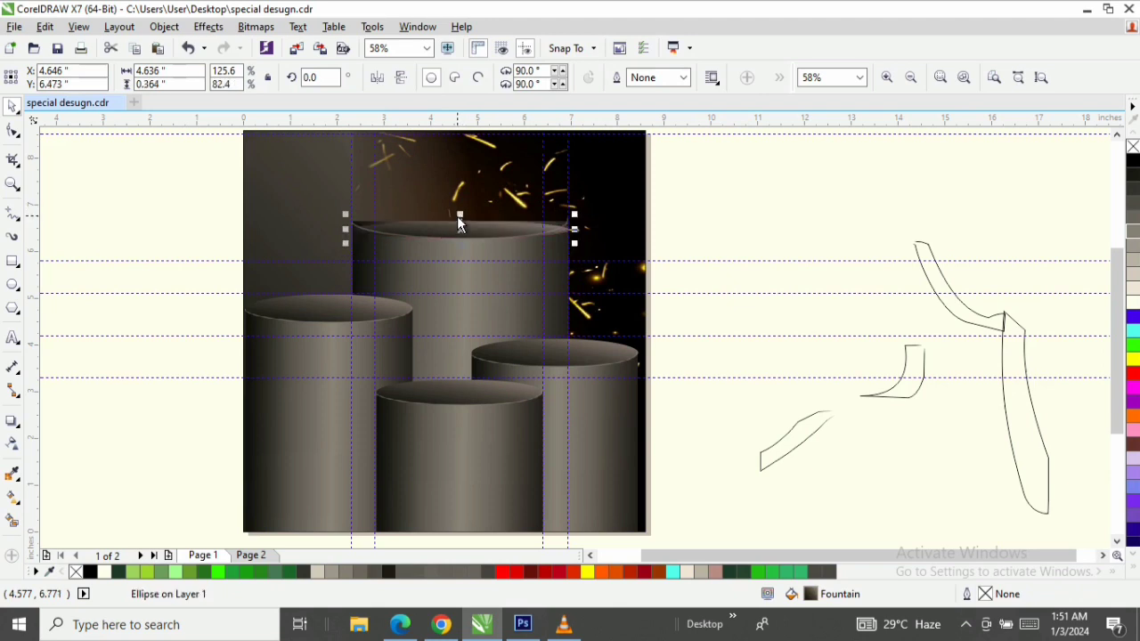
Delete the top ellipse from the large back podium
key(F2)
drag(237, 173, 720, 303)
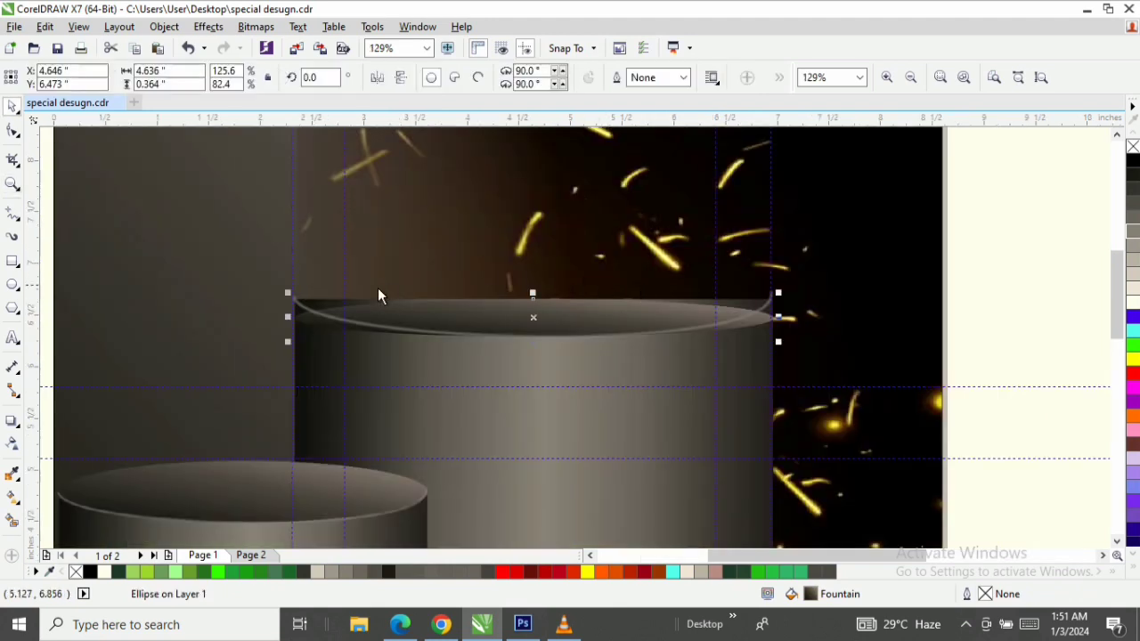
key(Delete)
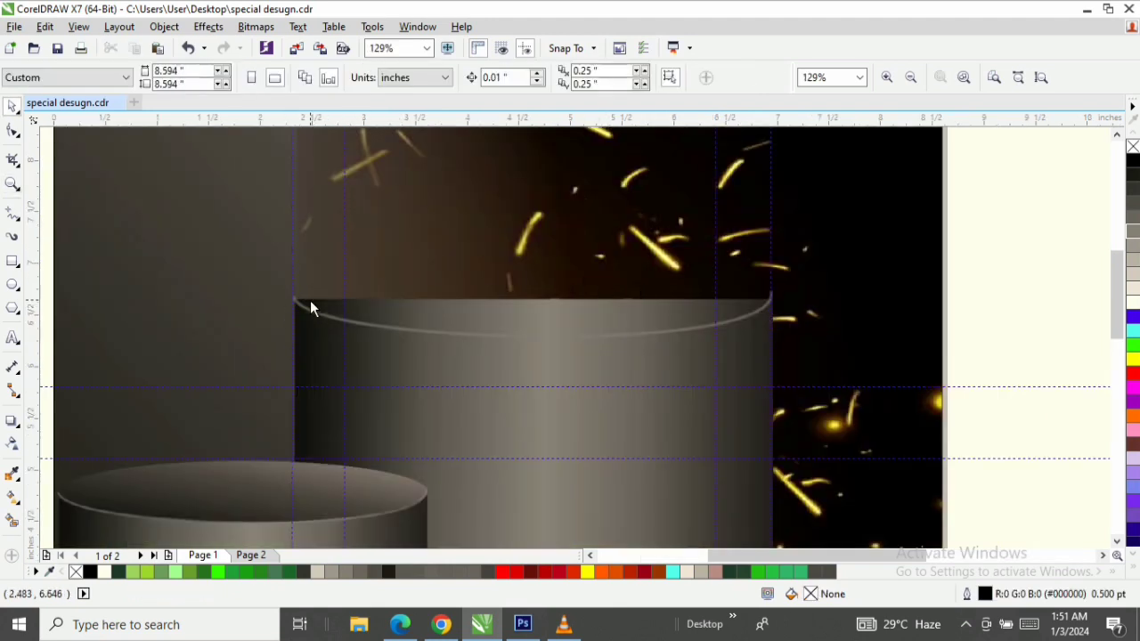
Undo the deletion of the back podium's top ellipse and delete the curved rim highlight bitmap instead
key(ctrl+z)
click(319, 325)
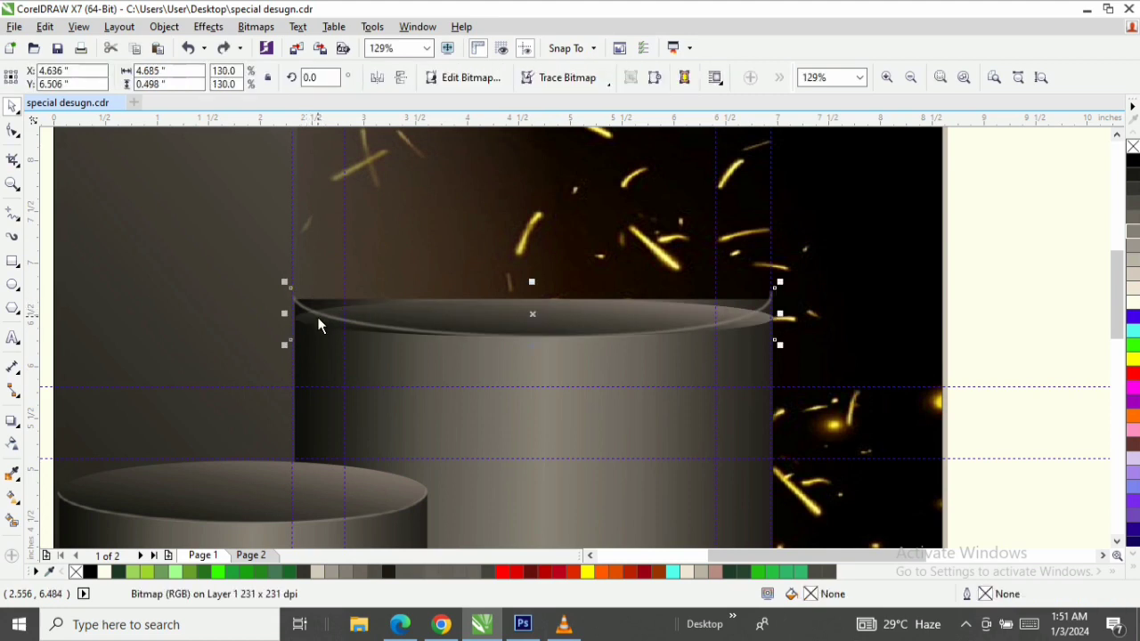
key(Delete)
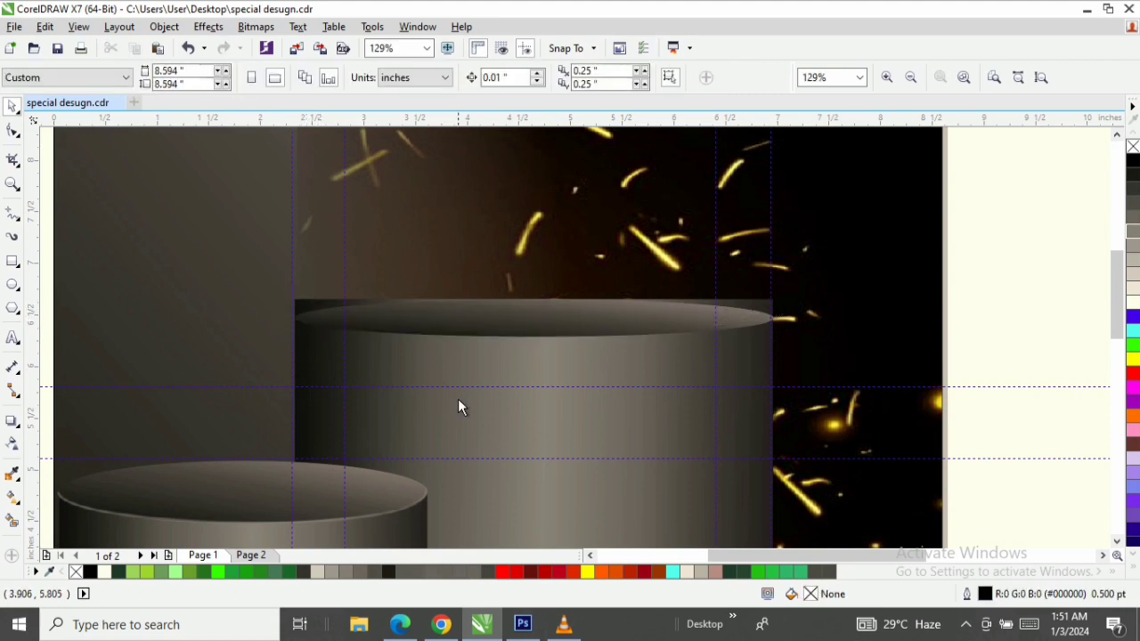
Shorten the back podium's body from the top to about 3.883 in high and lower its top ellipse over the edge
click(548, 307)
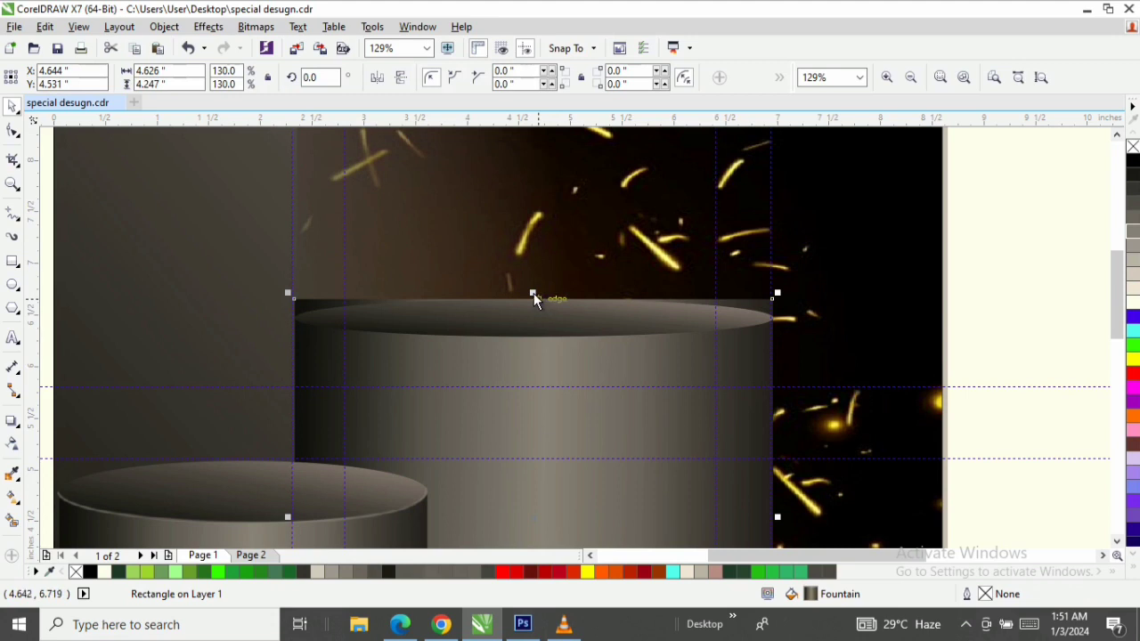
drag(534, 294, 532, 333)
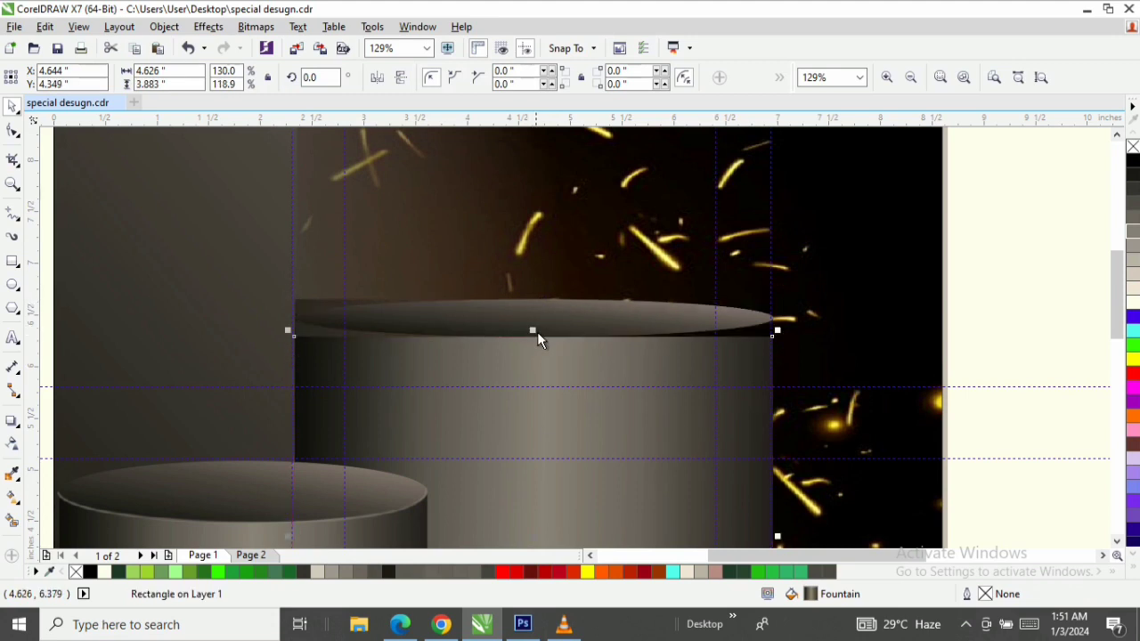
click(526, 320)
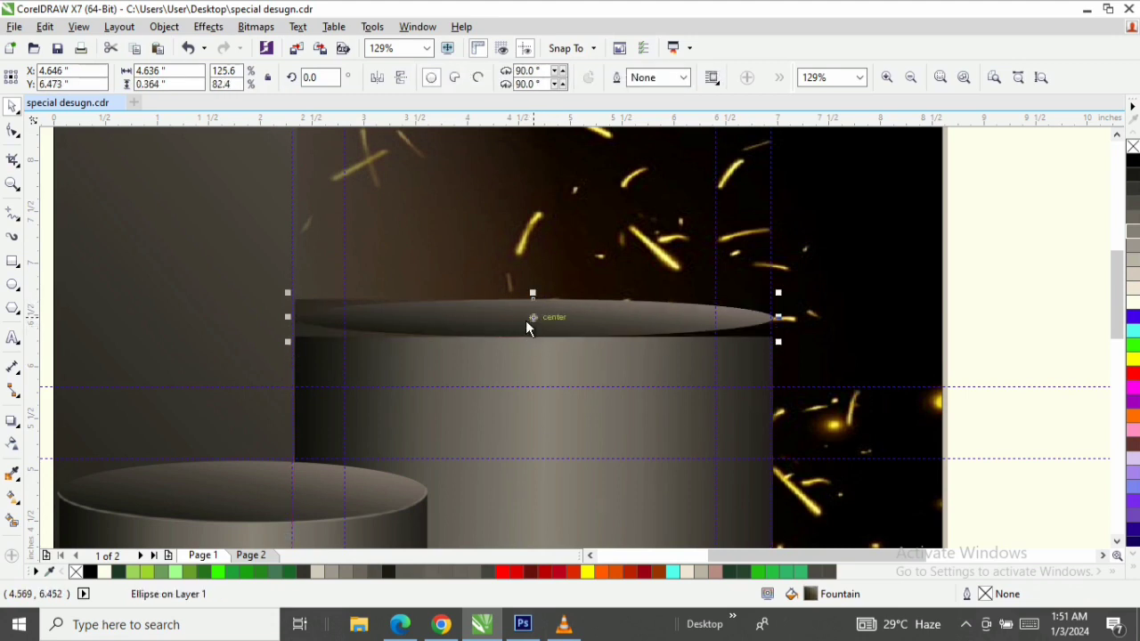
drag(525, 319, 527, 337)
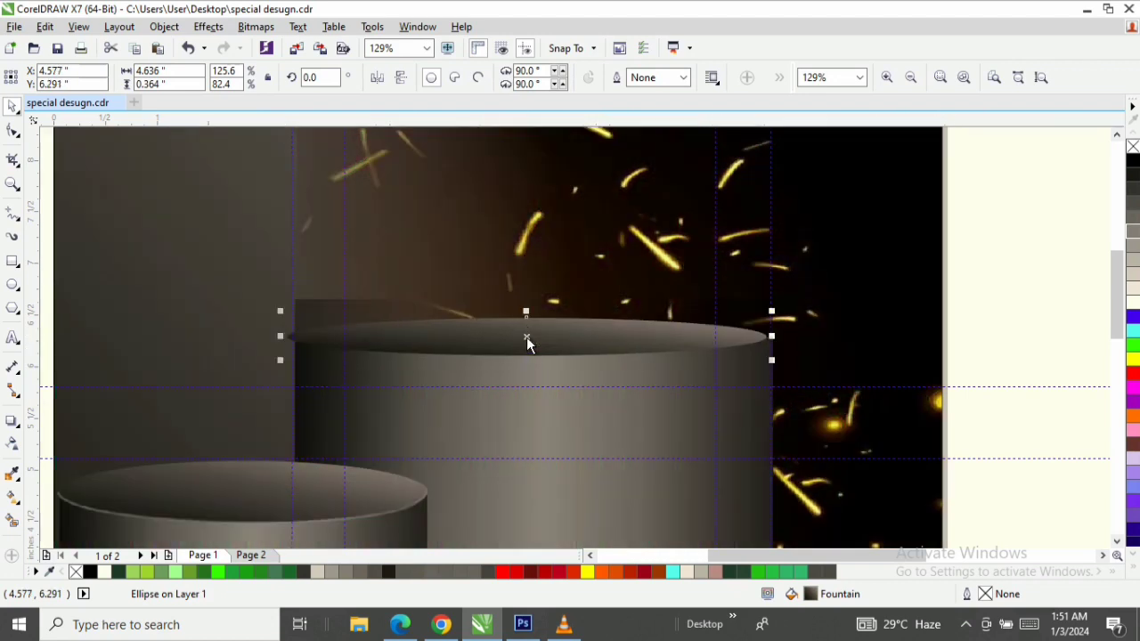
Shorten the back podium's body further from the top and reposition its top ellipse at about X 4.631, Y 5.797 in
click(522, 403)
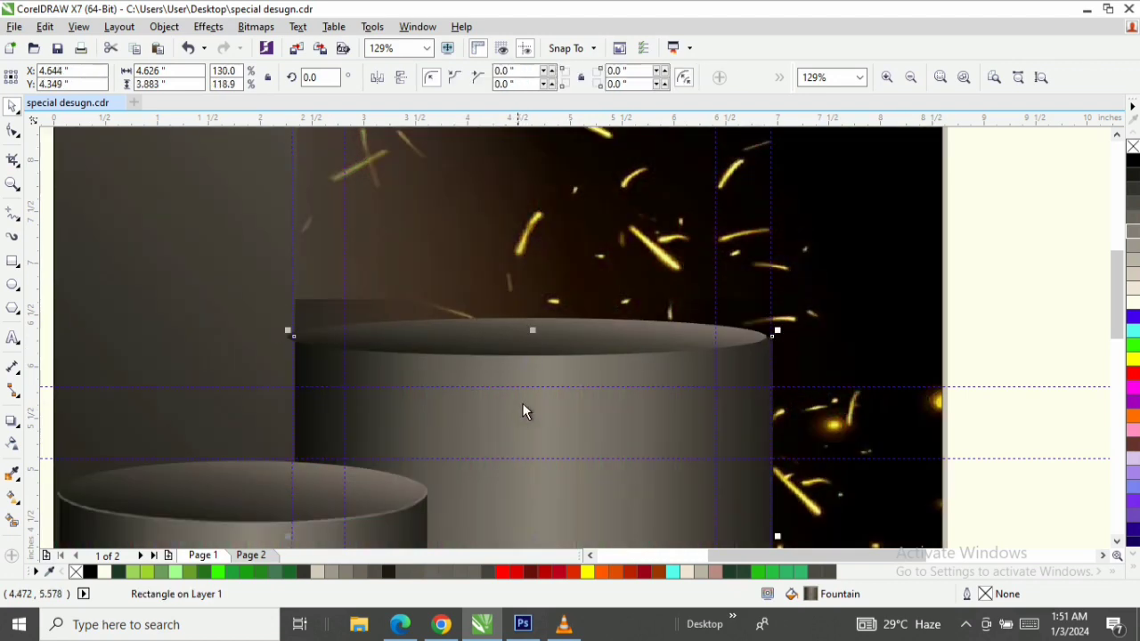
drag(536, 330, 541, 379)
click(526, 338)
drag(527, 338, 530, 376)
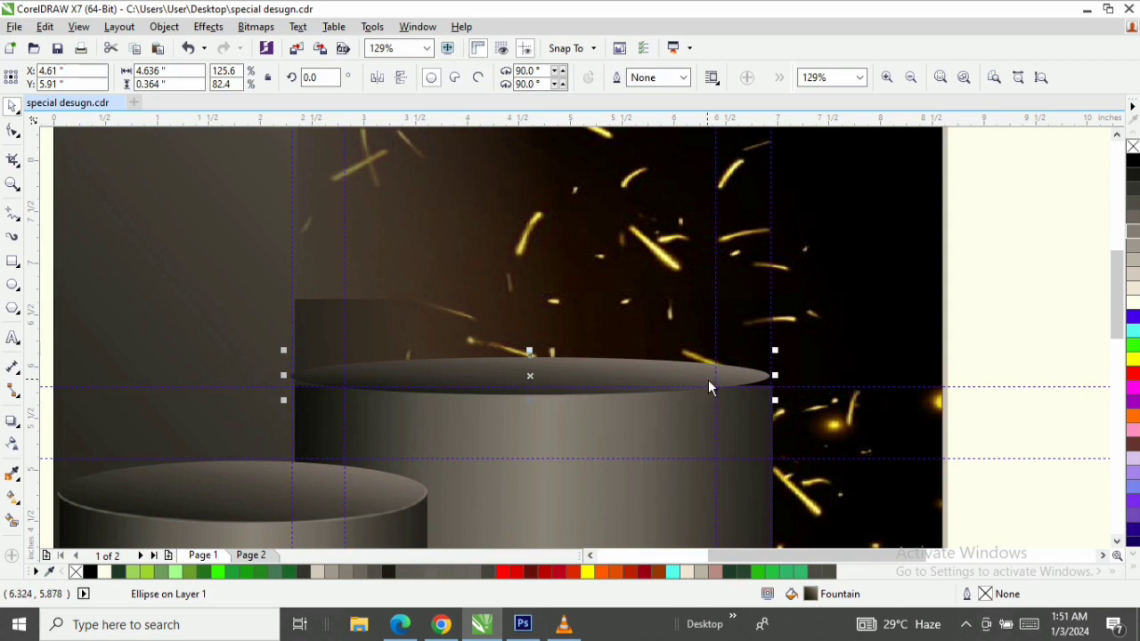
drag(772, 376, 774, 378)
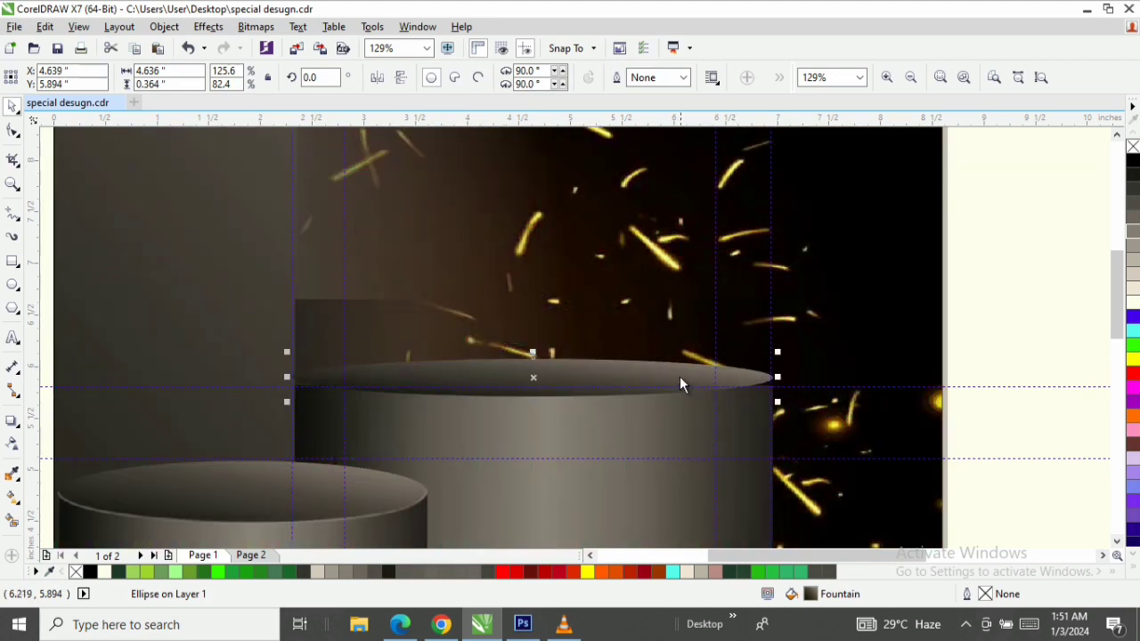
drag(677, 377, 676, 386)
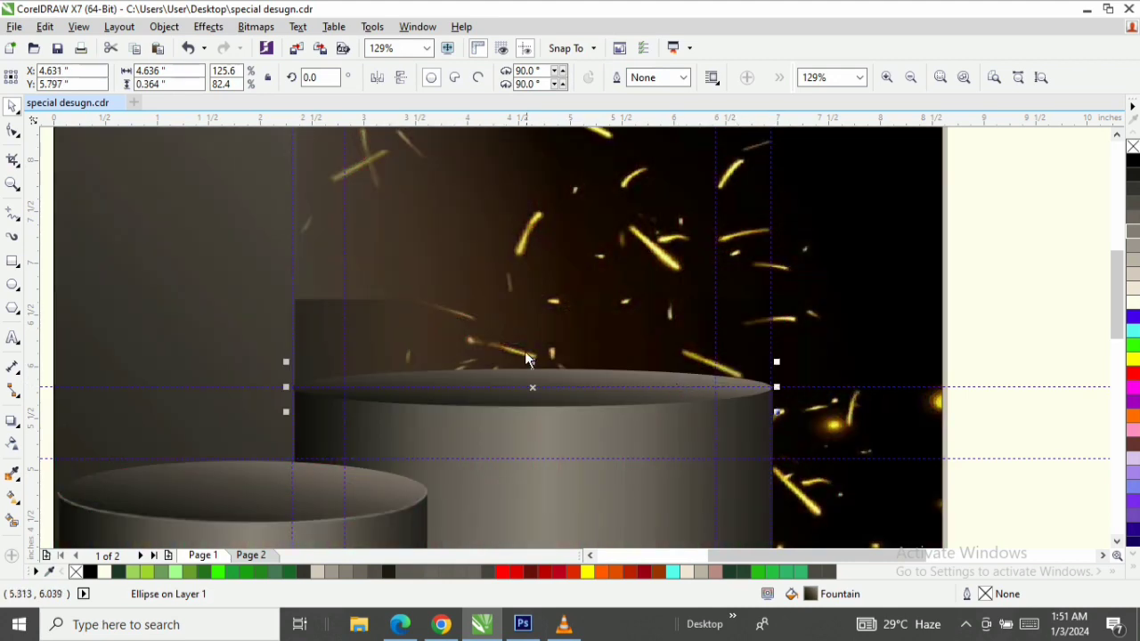
Lower the top edge of the shadow rectangle on the back podium's left side to the ellipse, about 3.348 in high
click(383, 333)
drag(360, 294, 364, 395)
click(499, 373)
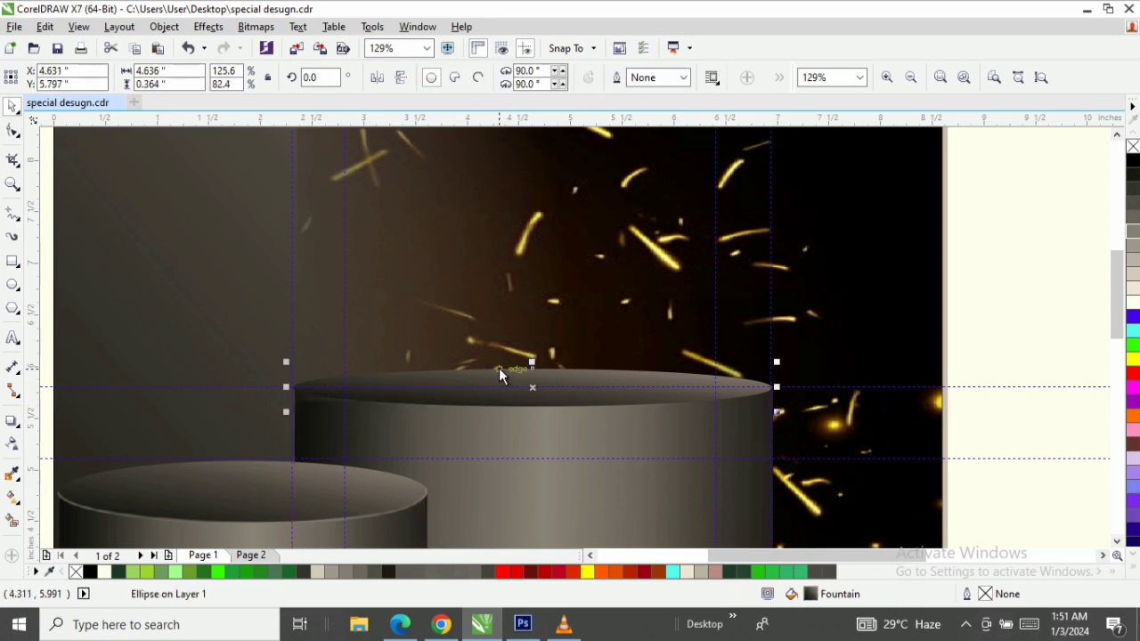
click(331, 425)
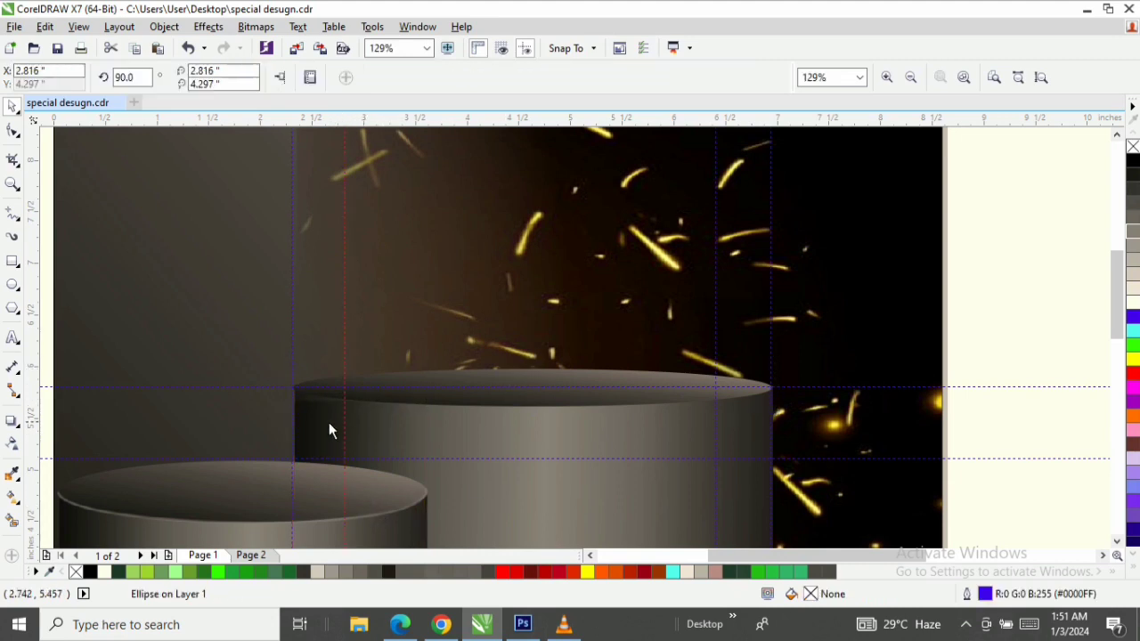
drag(362, 403, 360, 386)
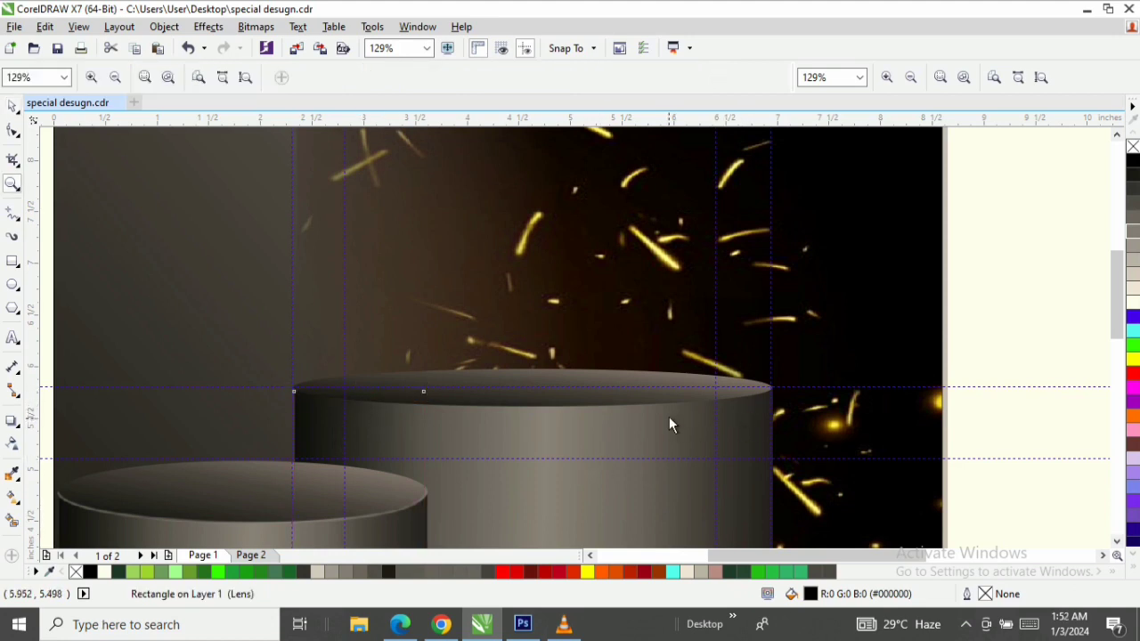
scroll(668, 413, down, 4)
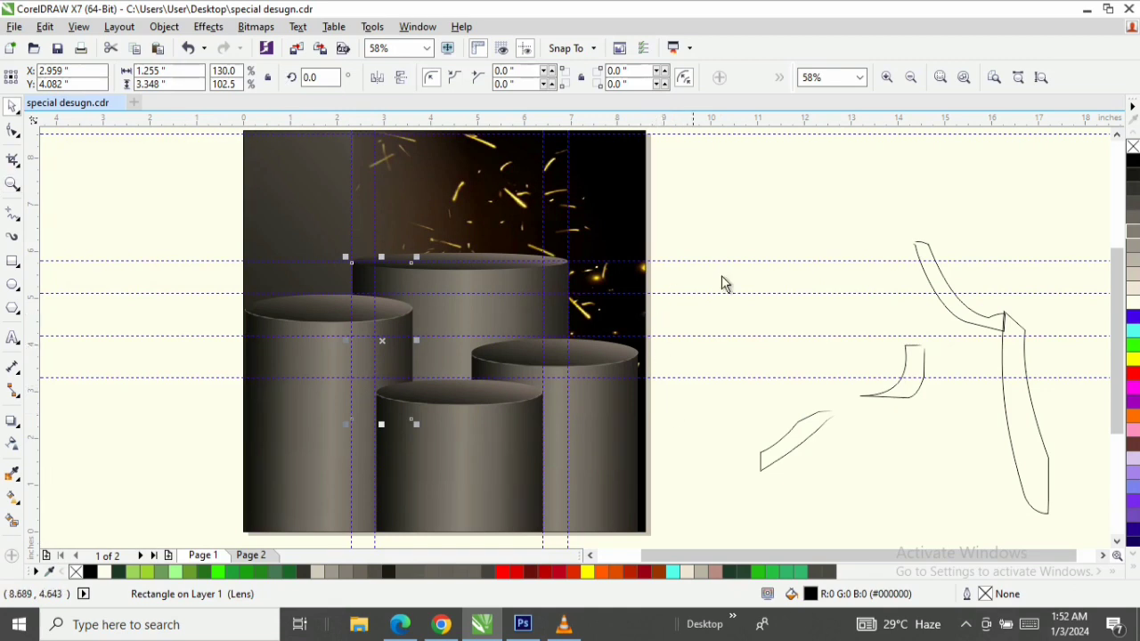
click(711, 232)
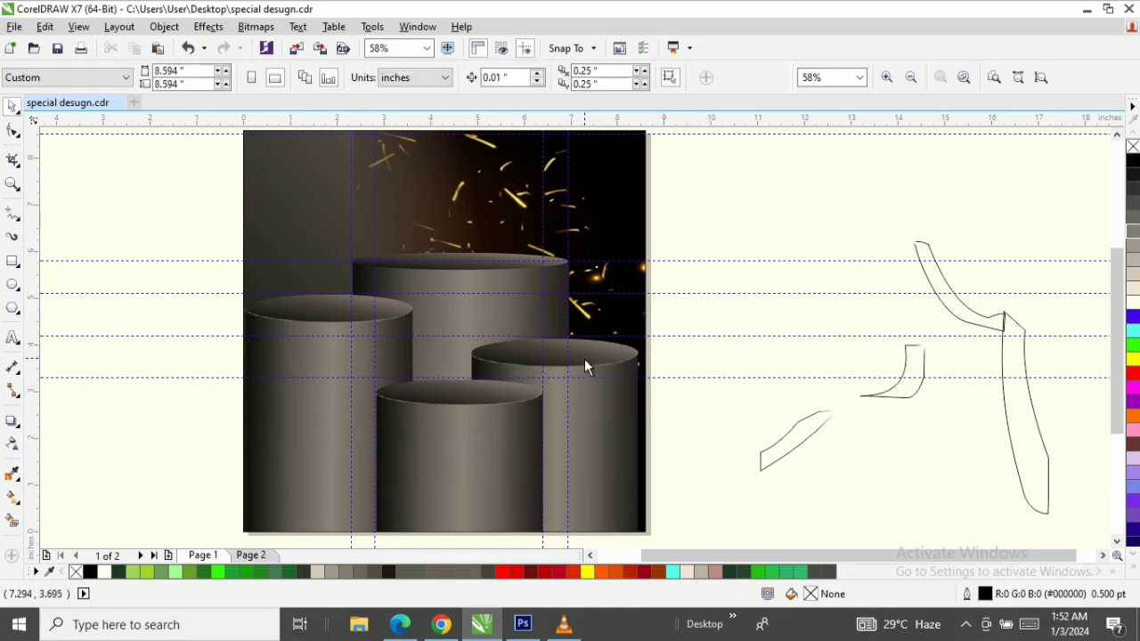
click(311, 319)
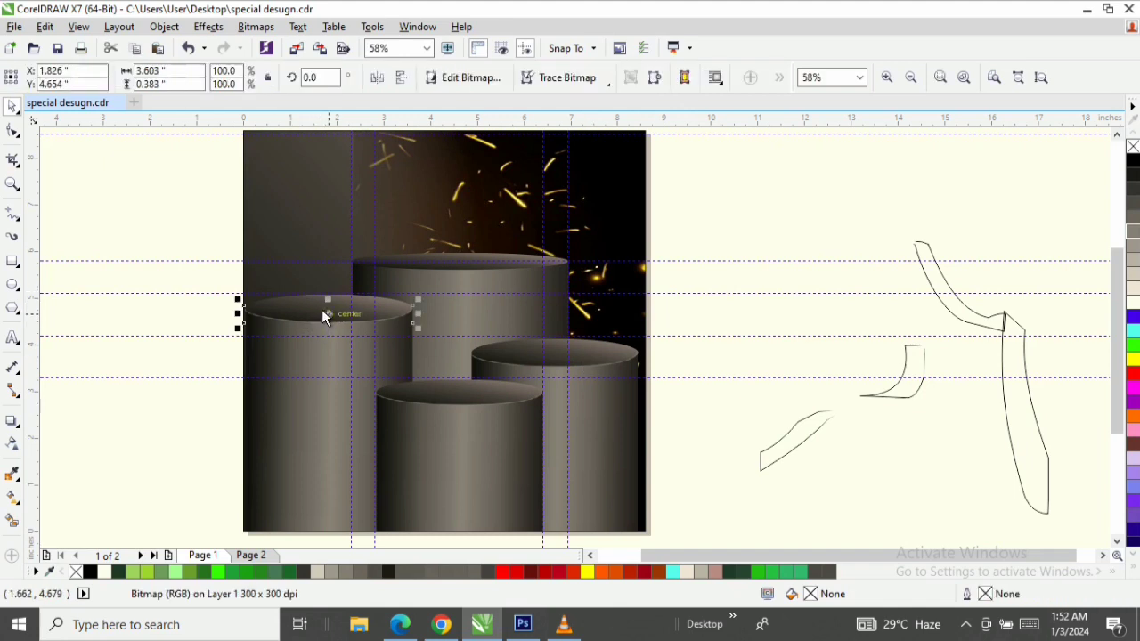
click(504, 368)
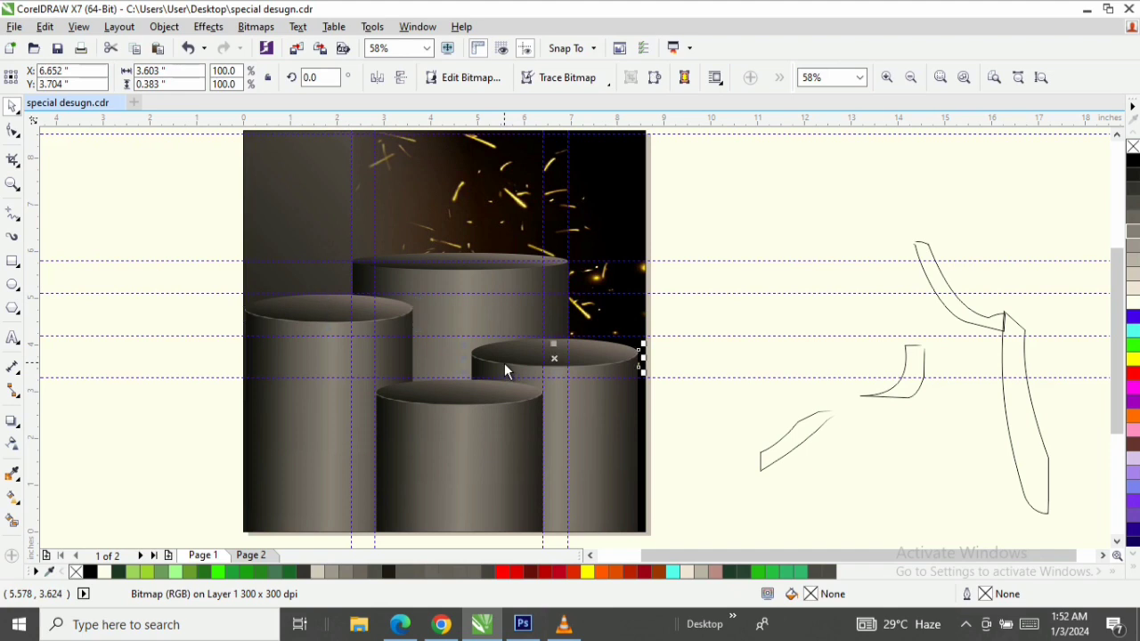
key(Escape)
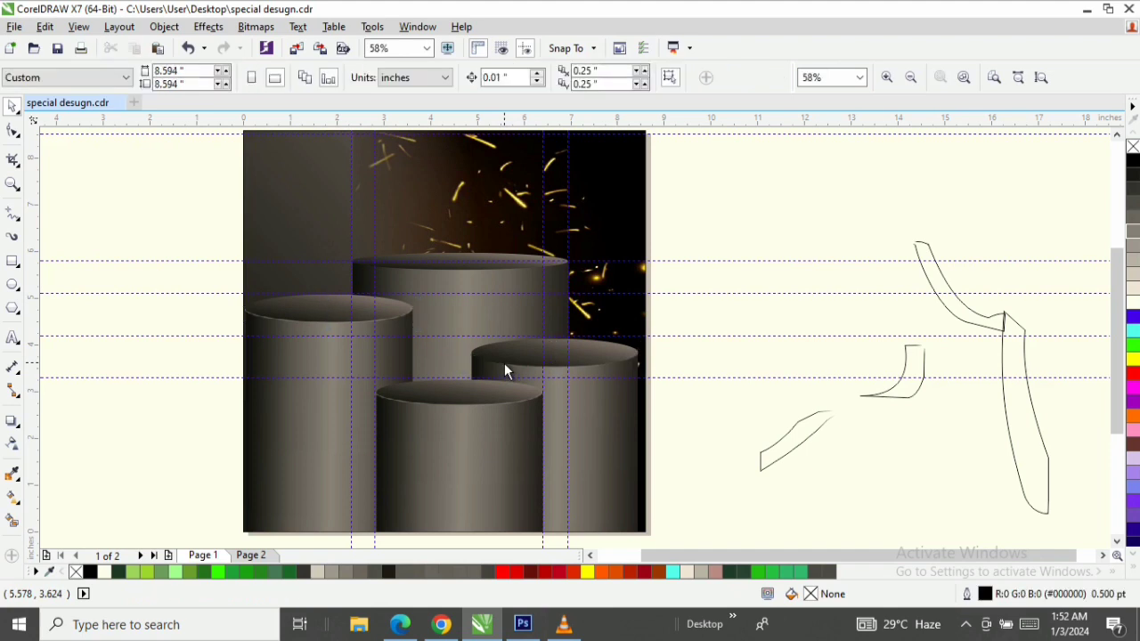
Darken the light end of the left podium top ellipse's fountain fill to RGB 87, 83, 83
click(330, 310)
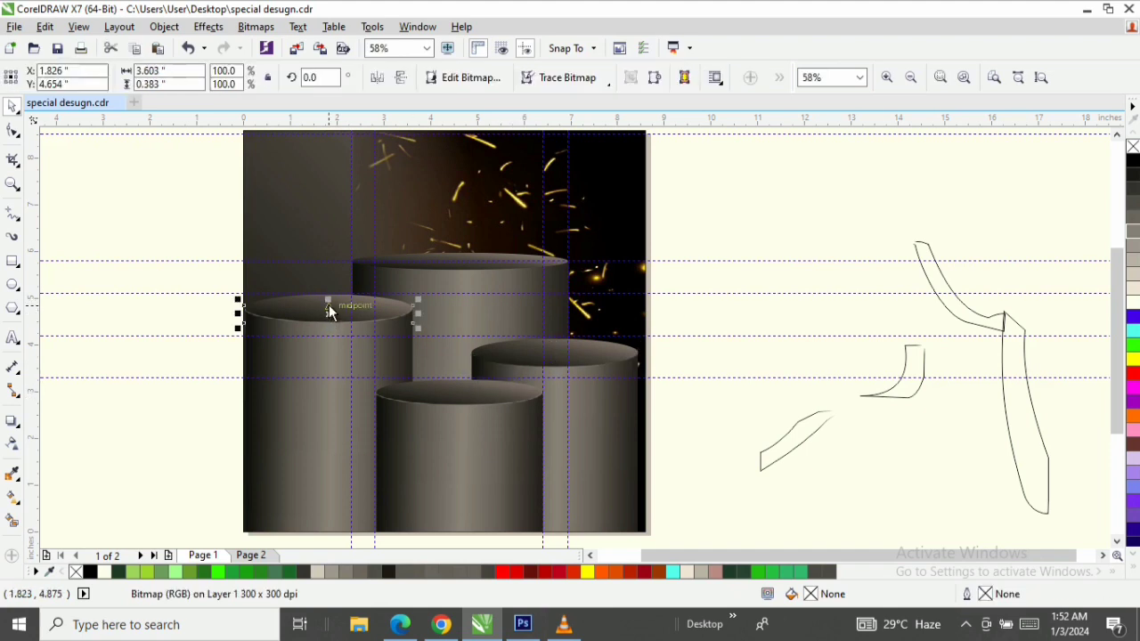
click(384, 299)
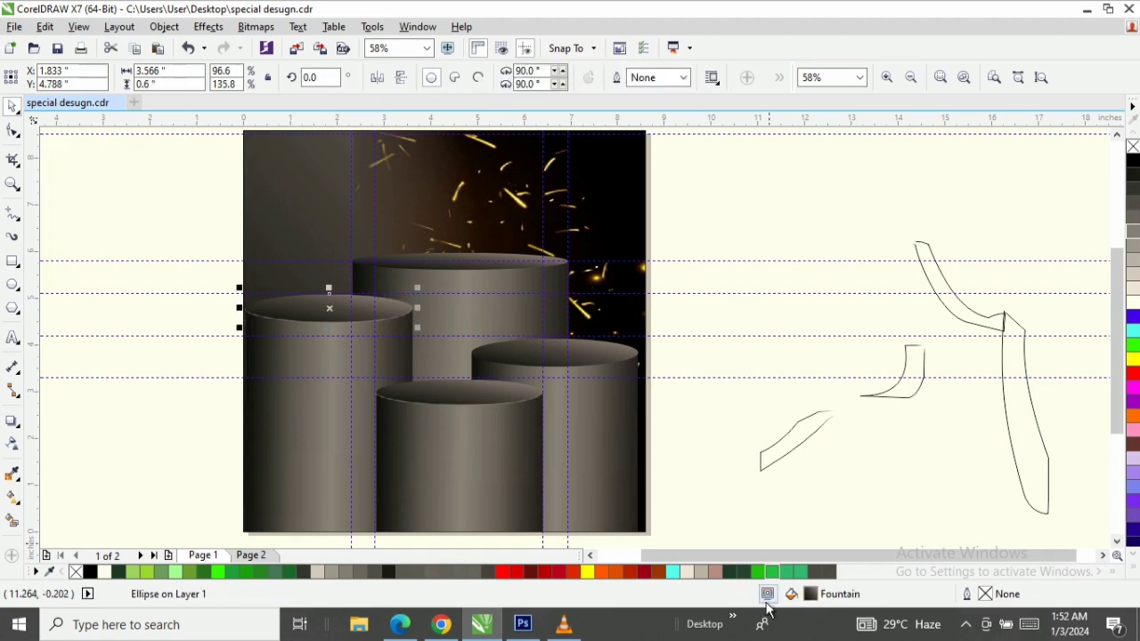
double_click(810, 595)
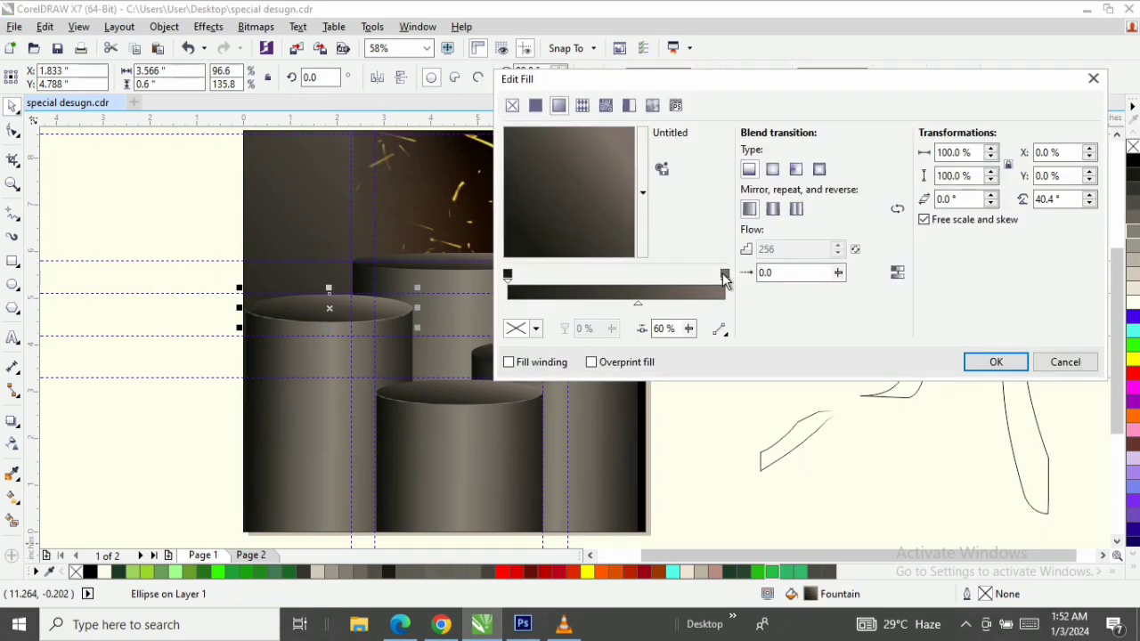
click(724, 276)
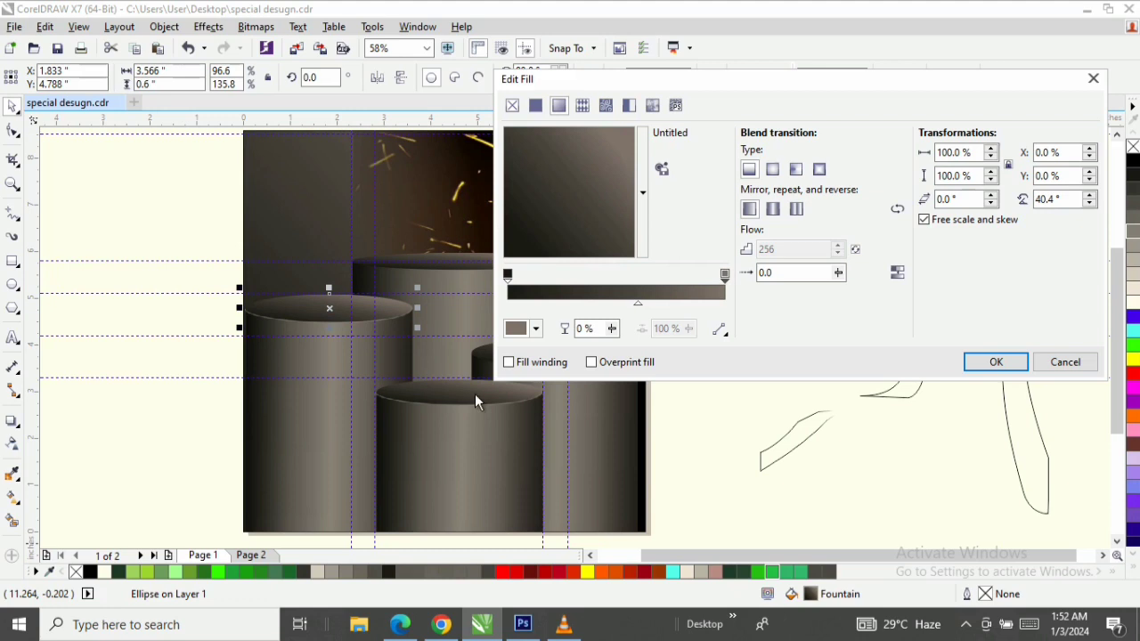
click(538, 332)
click(520, 473)
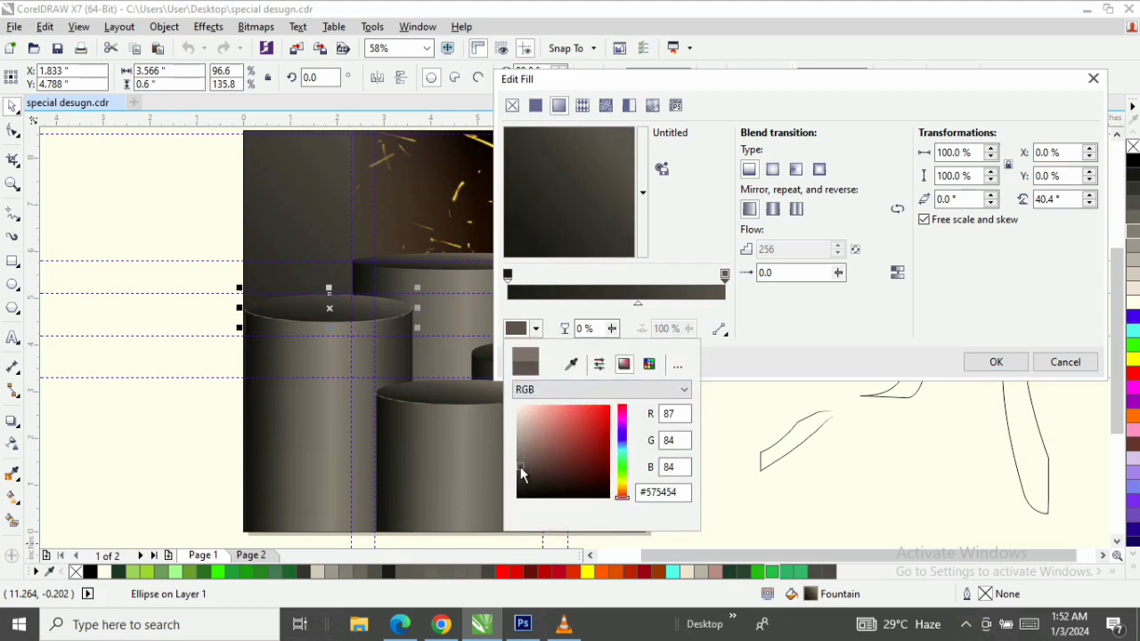
click(524, 480)
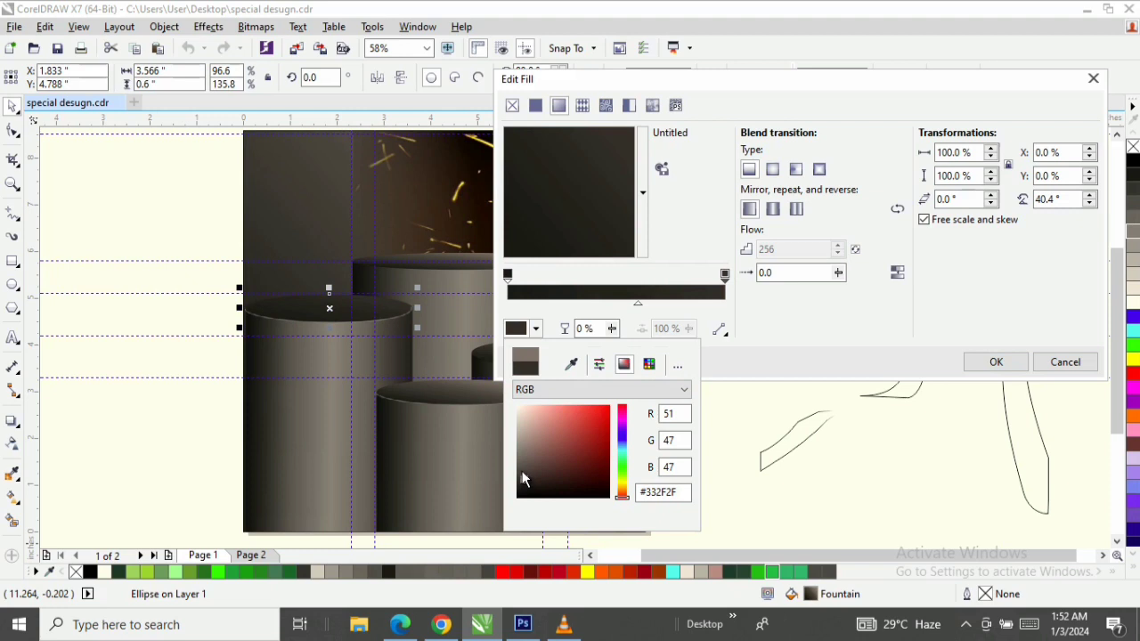
drag(523, 479, 523, 474)
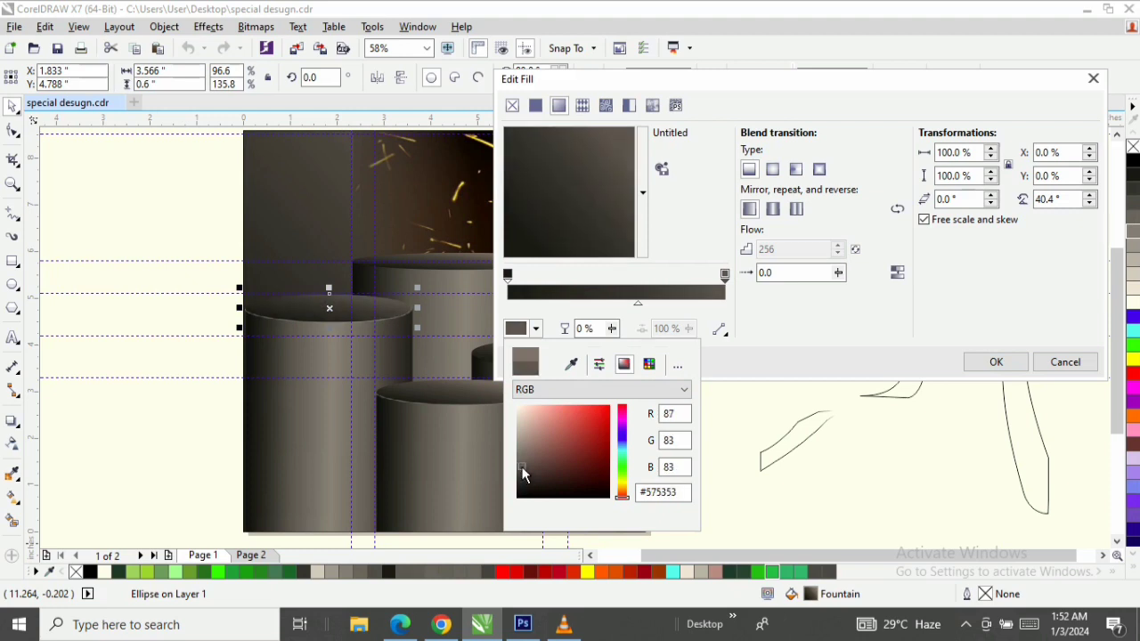
click(1018, 377)
click(995, 363)
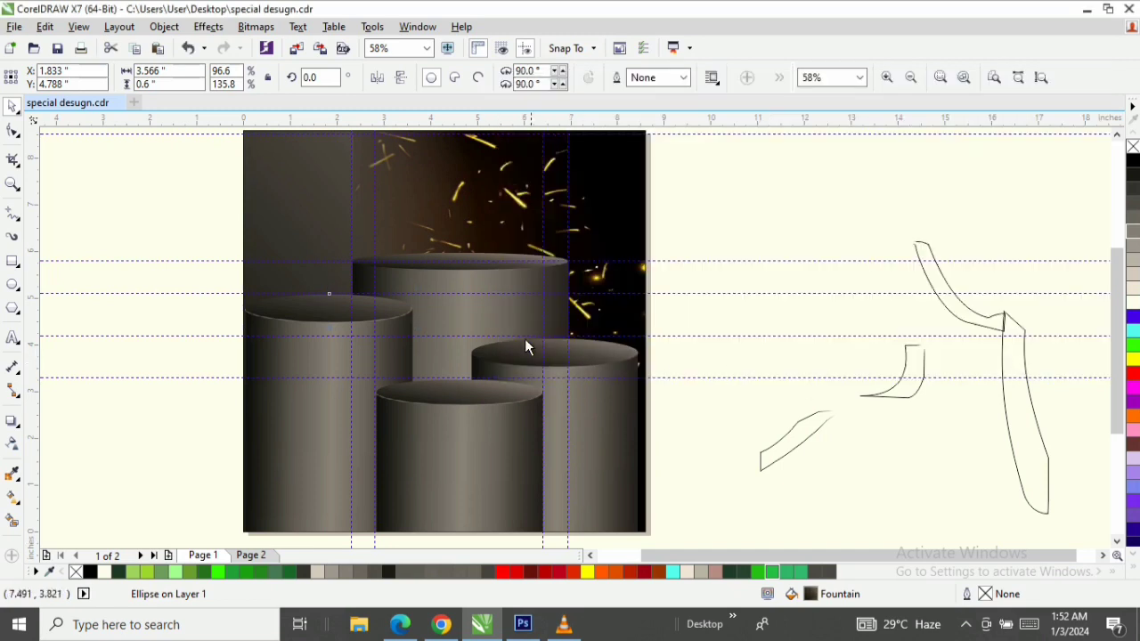
Copy the left podium top ellipse's fill onto the right podium's top ellipse
click(380, 312)
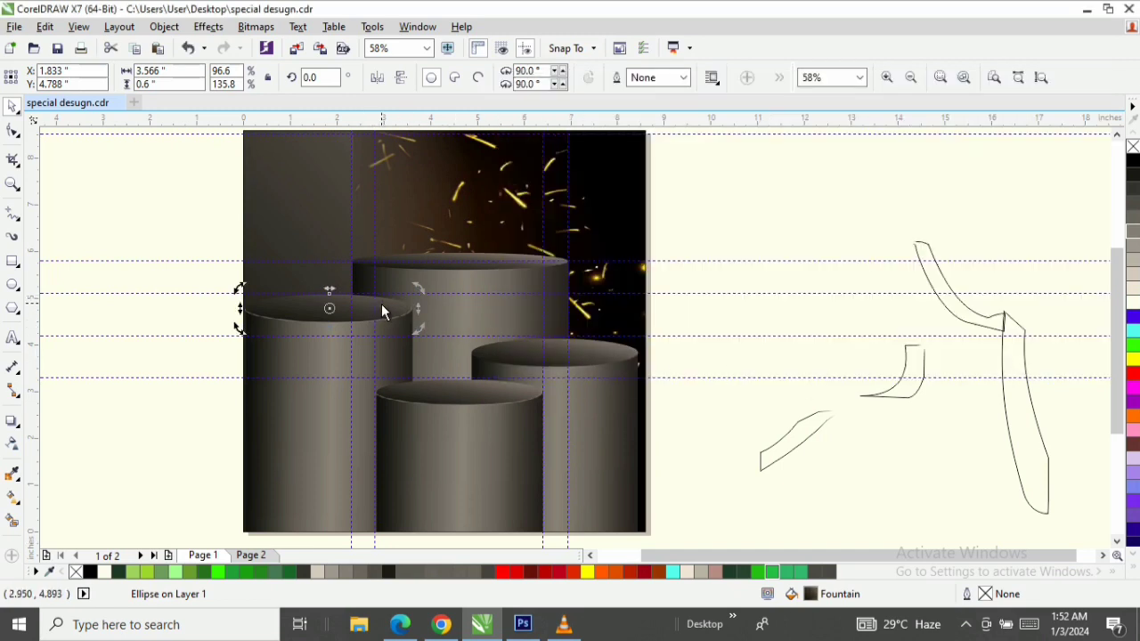
click(384, 305)
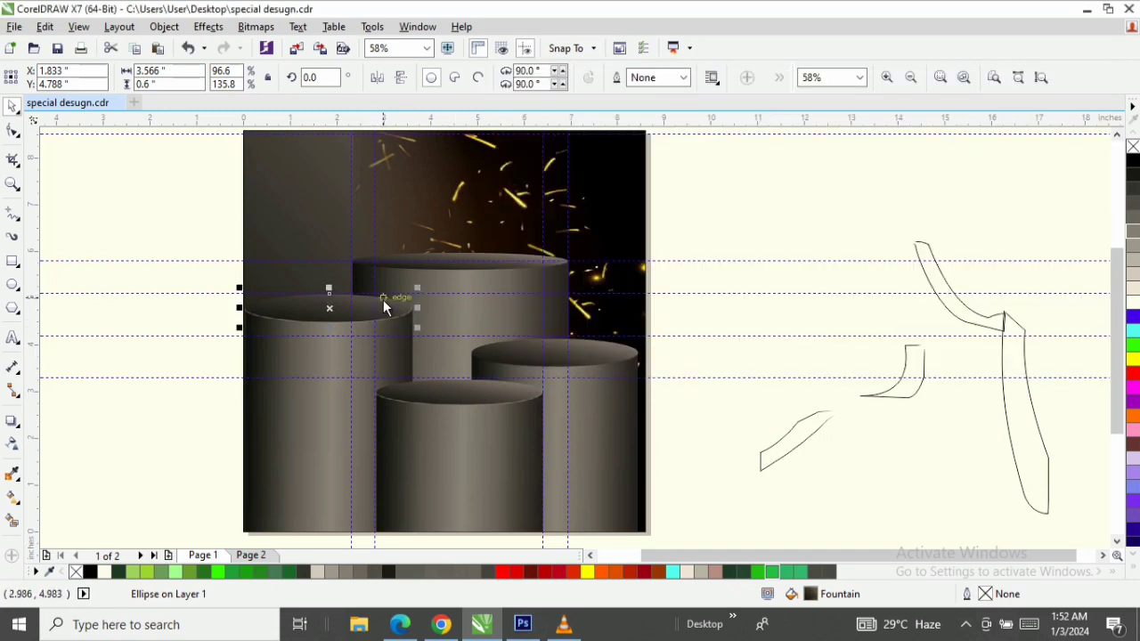
drag(383, 307, 610, 352)
click(640, 395)
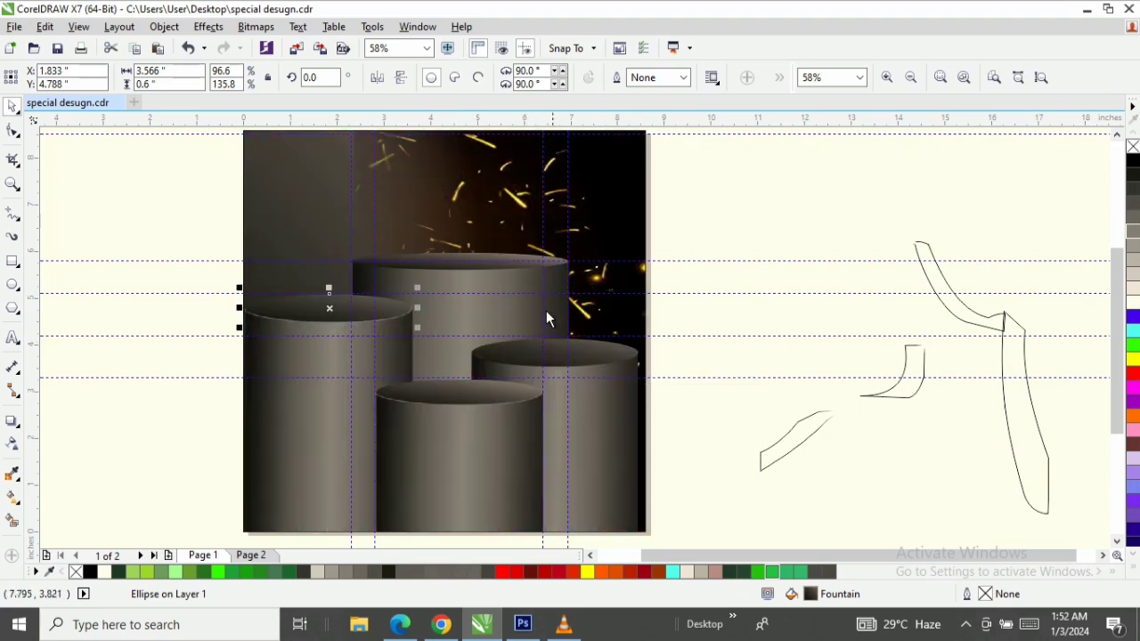
Flatten the back podium's top ellipse from above to about 0.206 in high
click(507, 263)
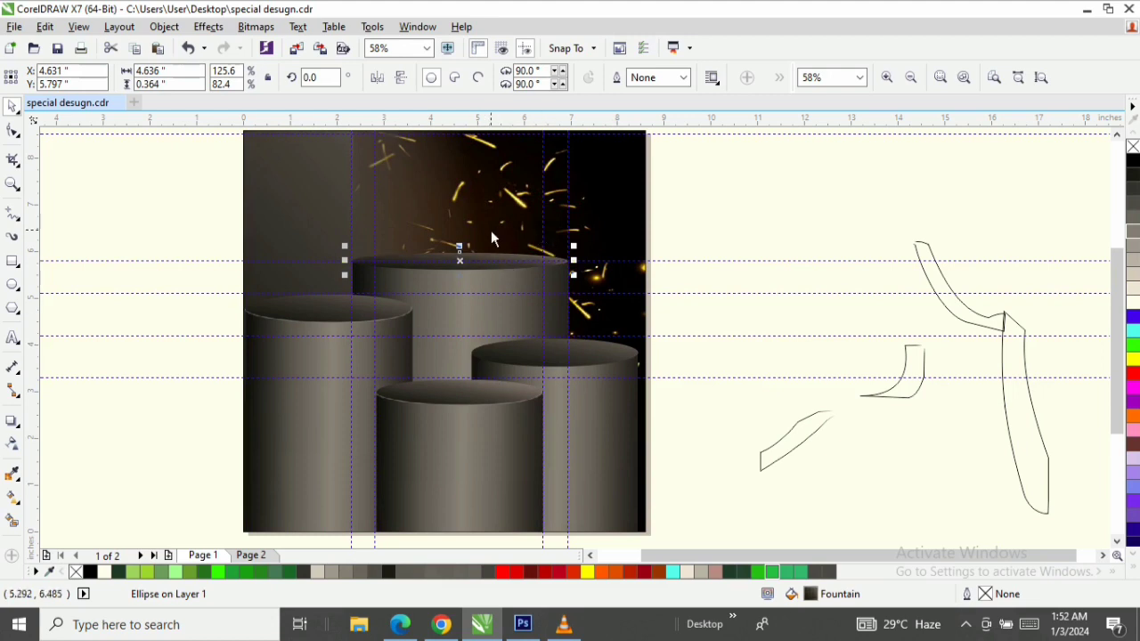
click(717, 234)
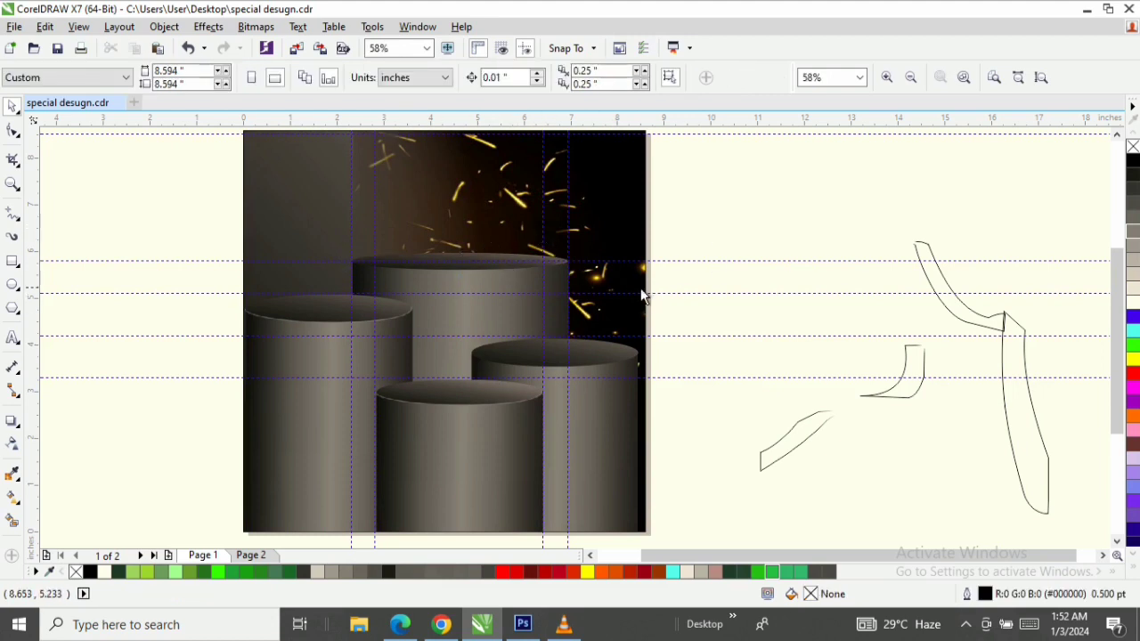
click(489, 257)
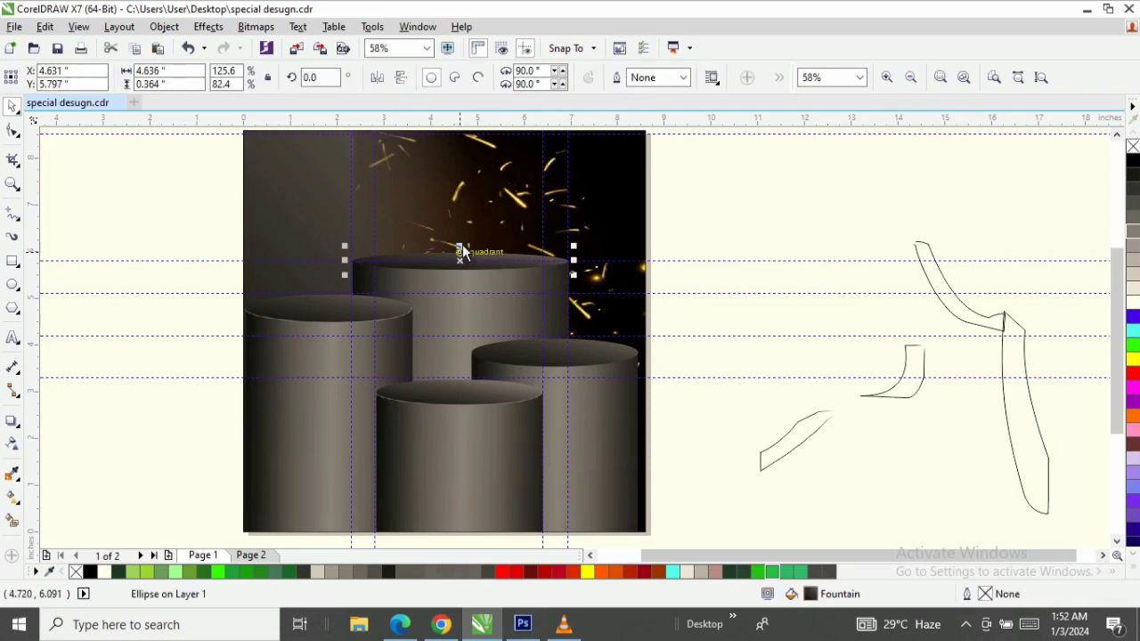
drag(462, 245, 461, 252)
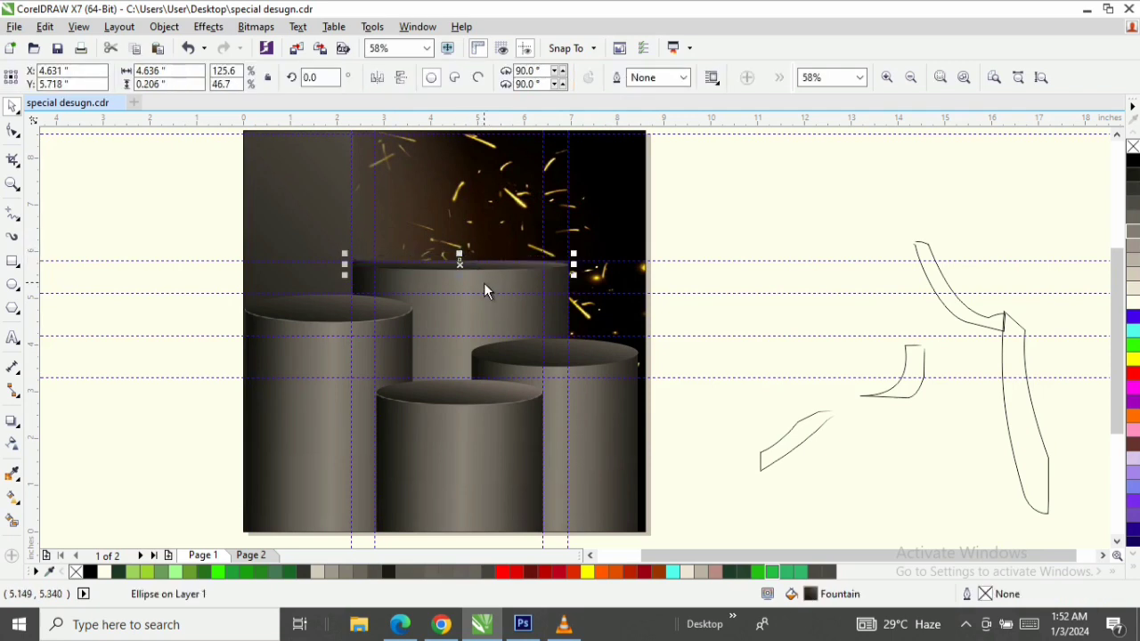
click(732, 218)
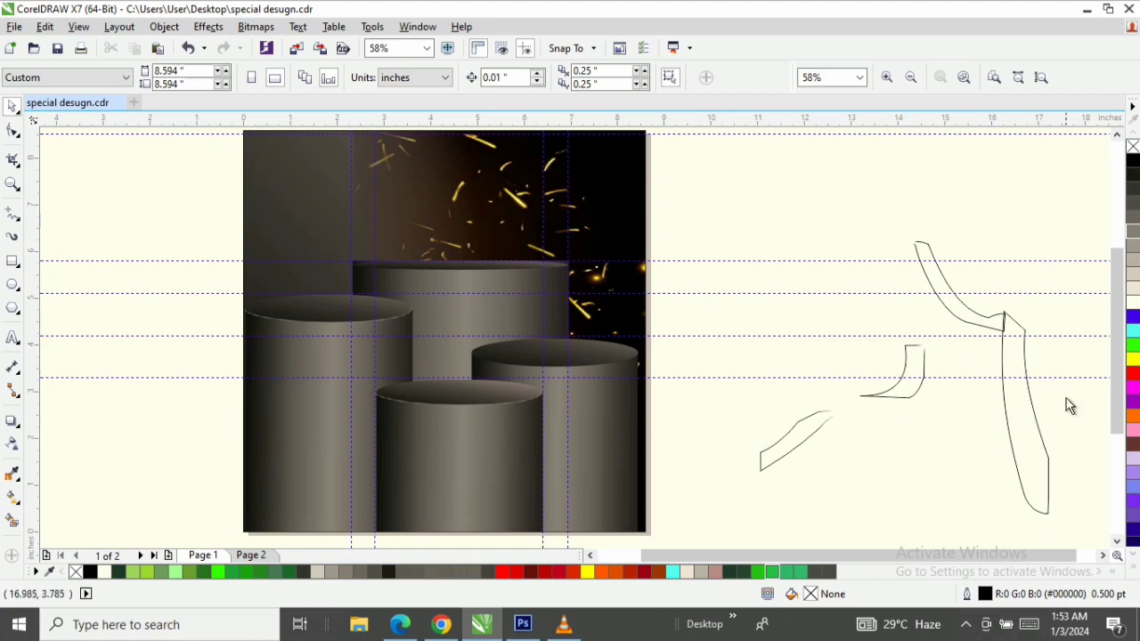
Move the smaller pair of drape outlines away from the large pair, to about X 11.963, Y 3.488 in
click(1004, 341)
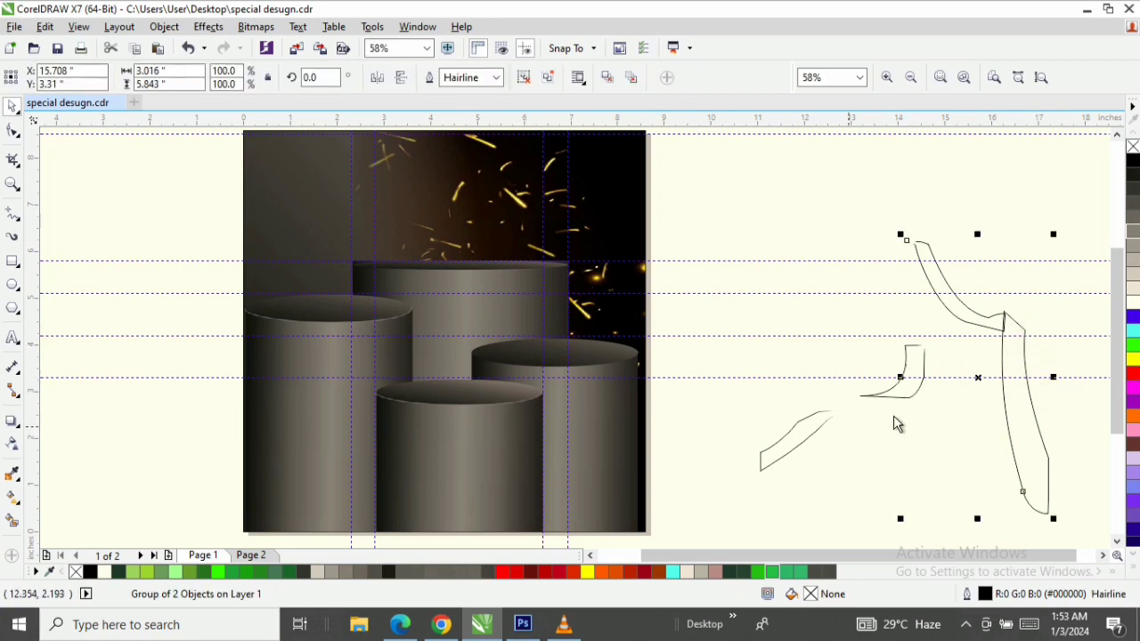
click(819, 431)
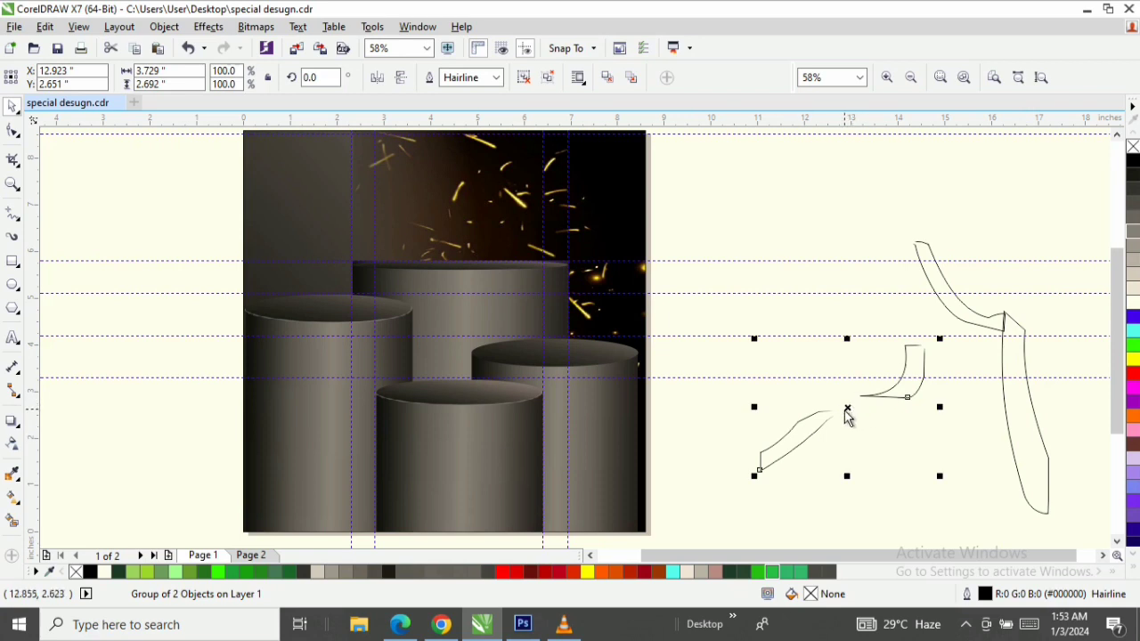
drag(841, 412, 795, 374)
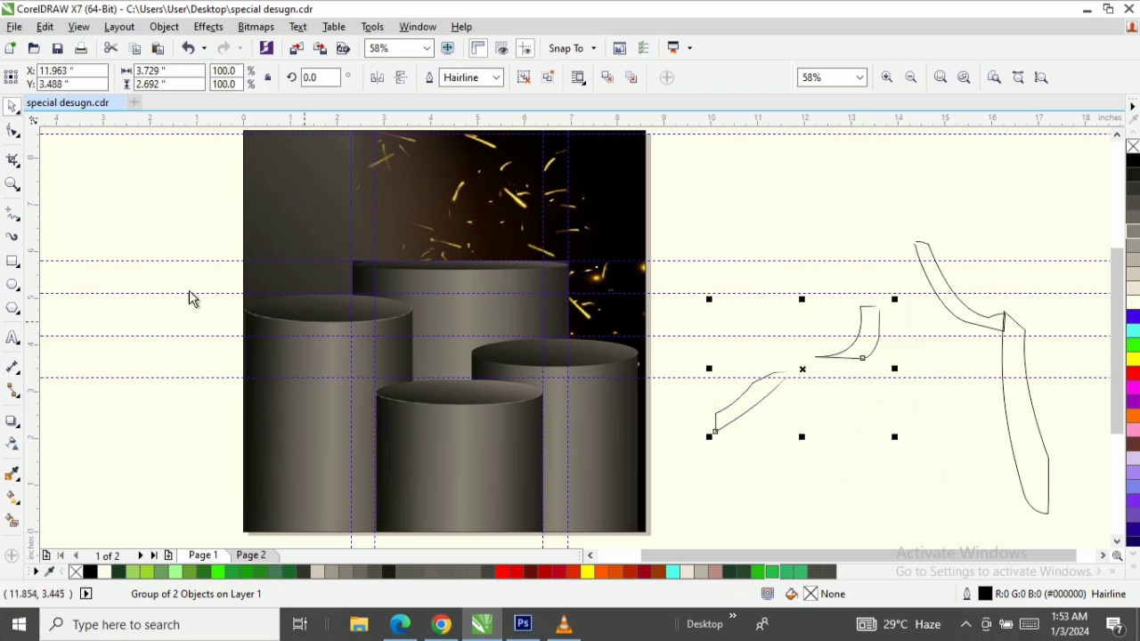
click(12, 214)
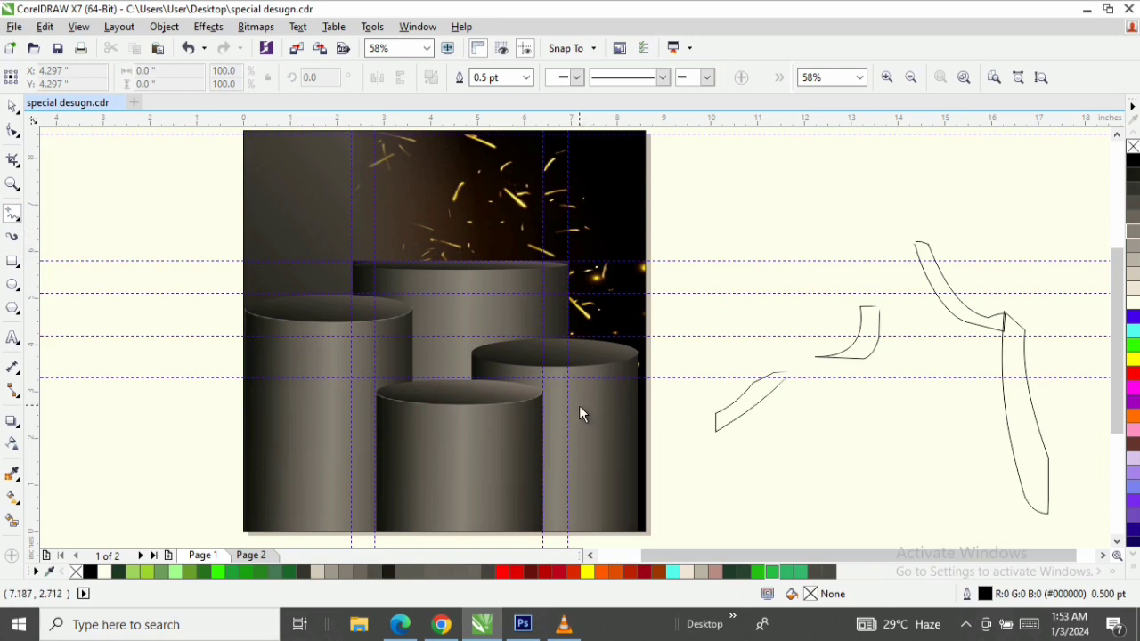
click(11, 106)
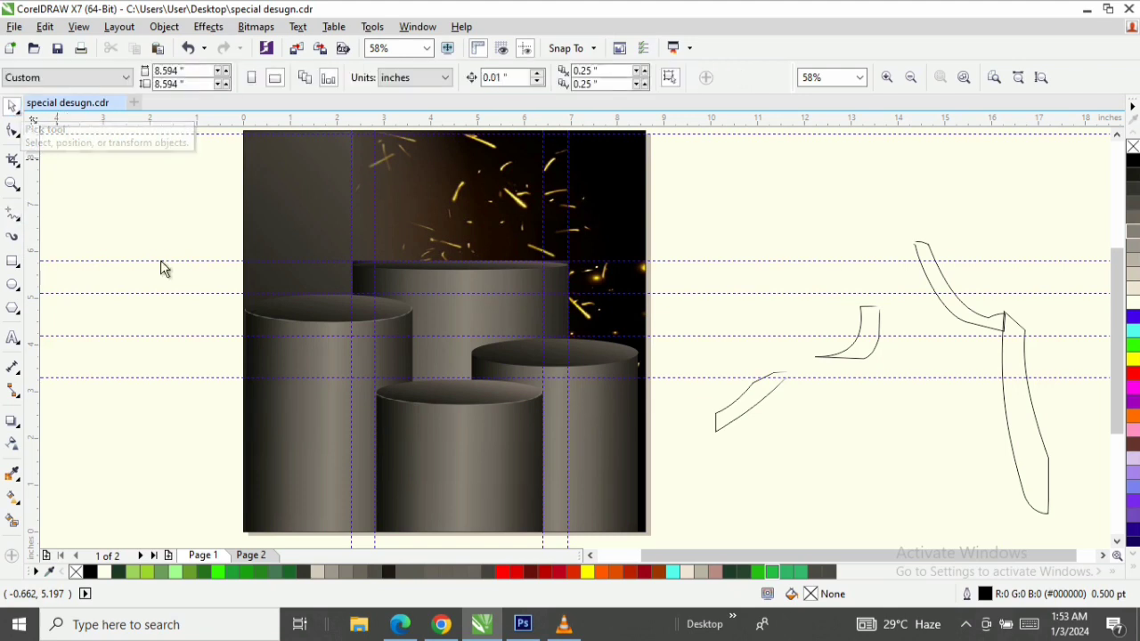
Widen the left podium together with its top ellipse to about 4.141 in
click(297, 346)
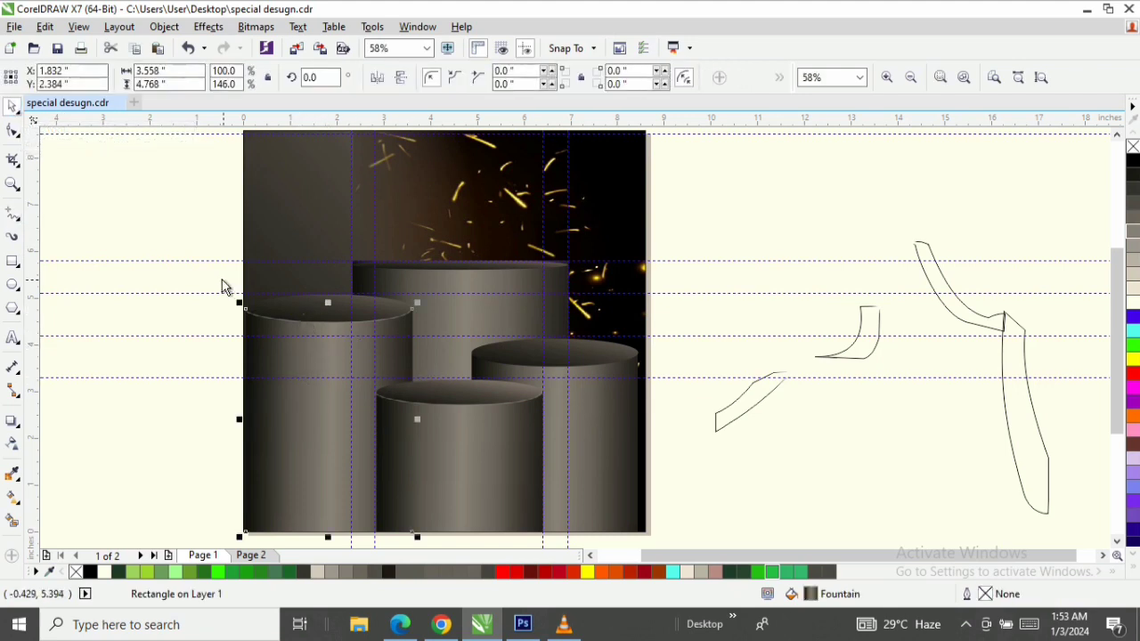
drag(201, 266, 450, 532)
drag(420, 383, 444, 390)
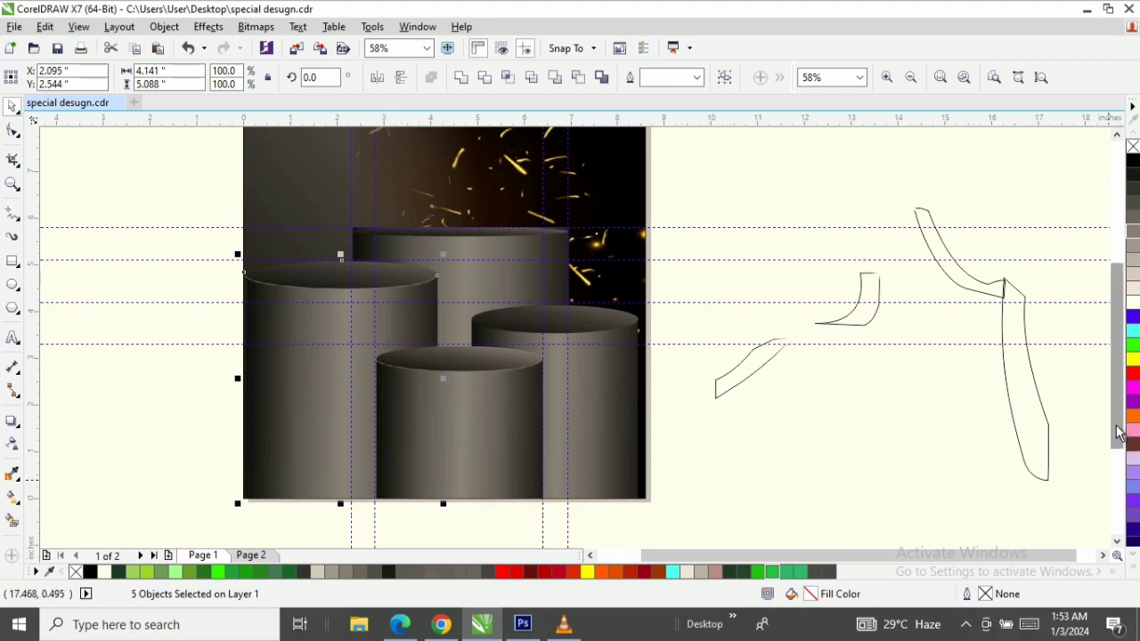
drag(1116, 426, 1119, 414)
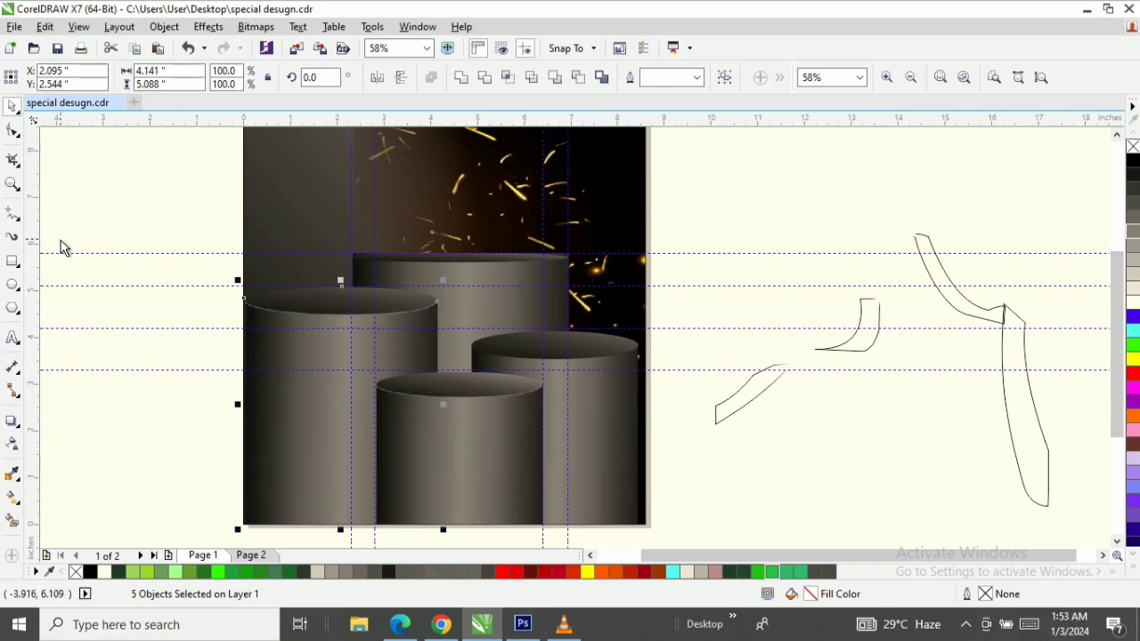
click(10, 219)
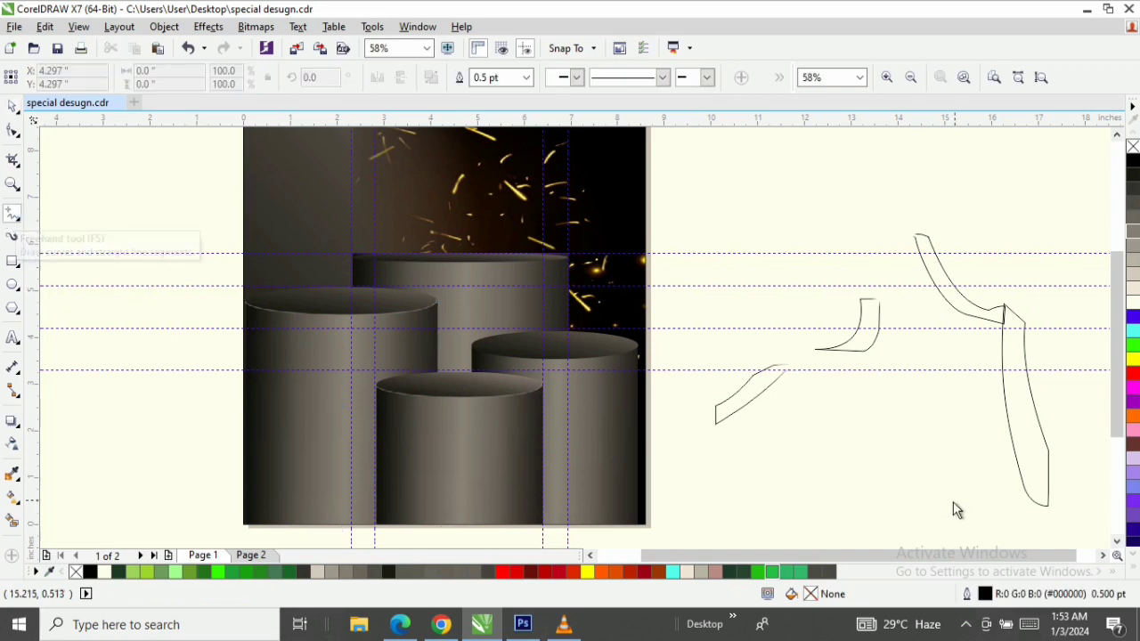
click(1048, 456)
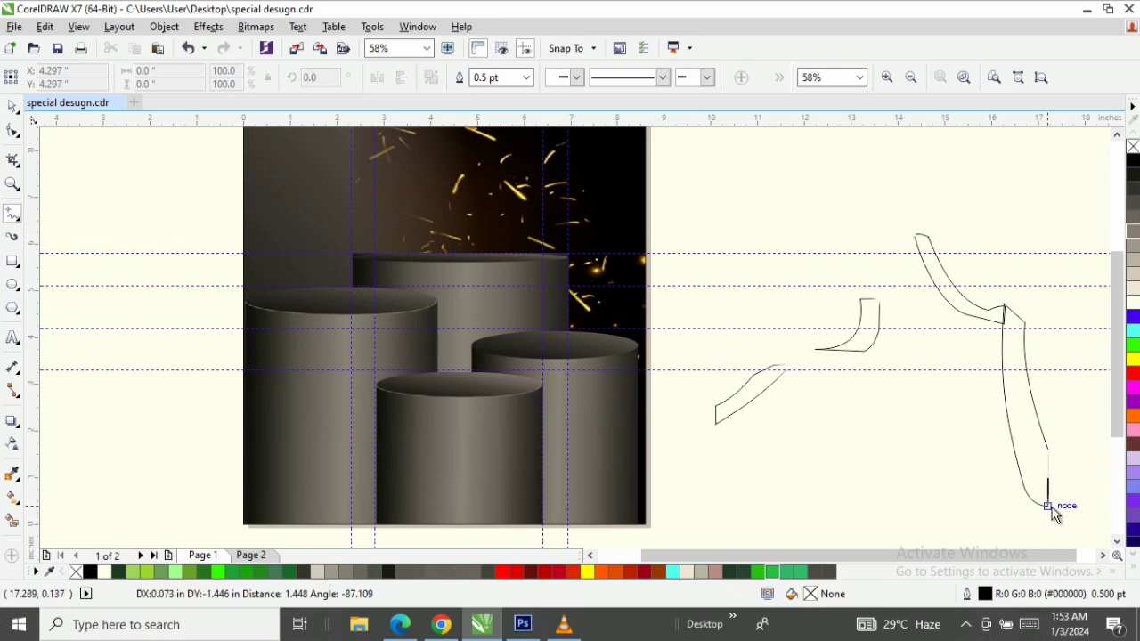
click(1049, 506)
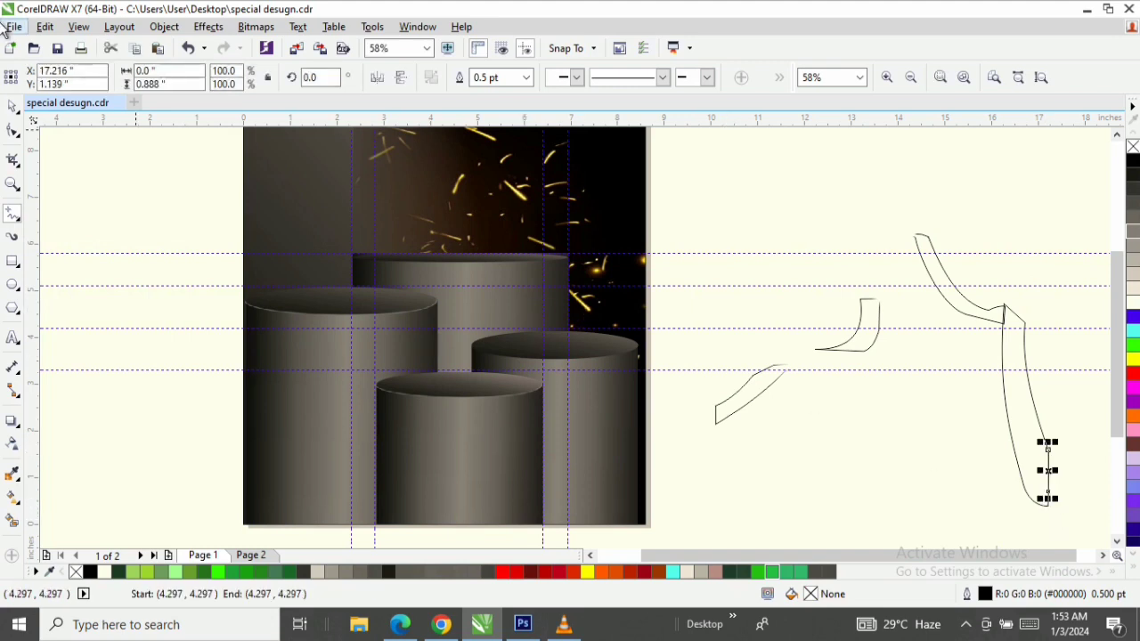
key(ctrl+z)
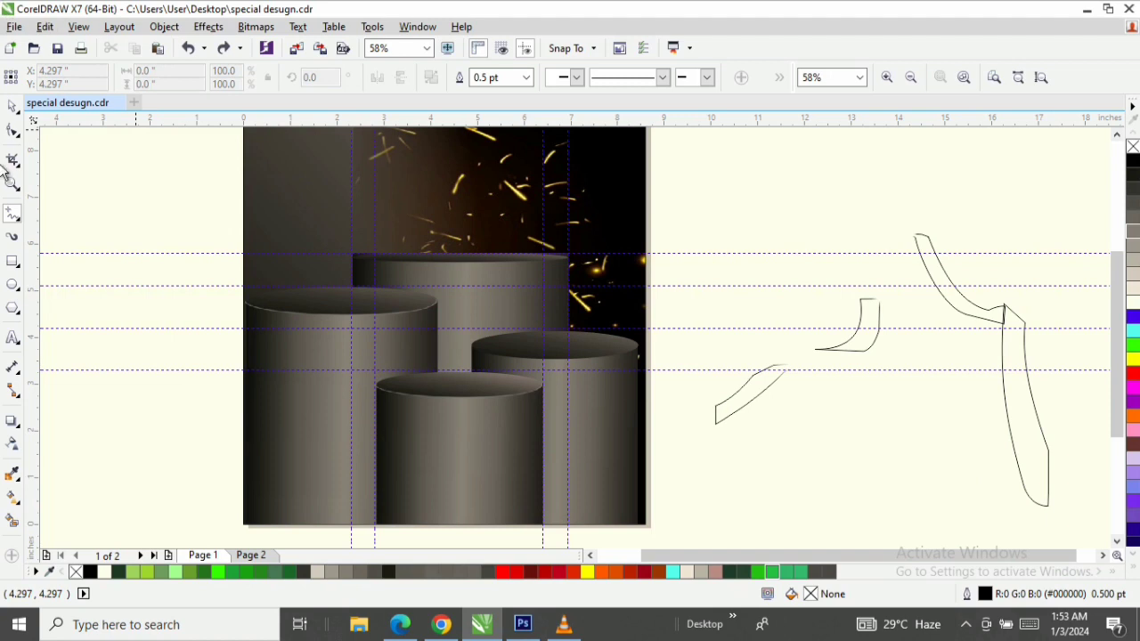
Trace the large hanging drape outline with a closed four-node Bézier shape, about 0.948 by 4.333 in
click(15, 218)
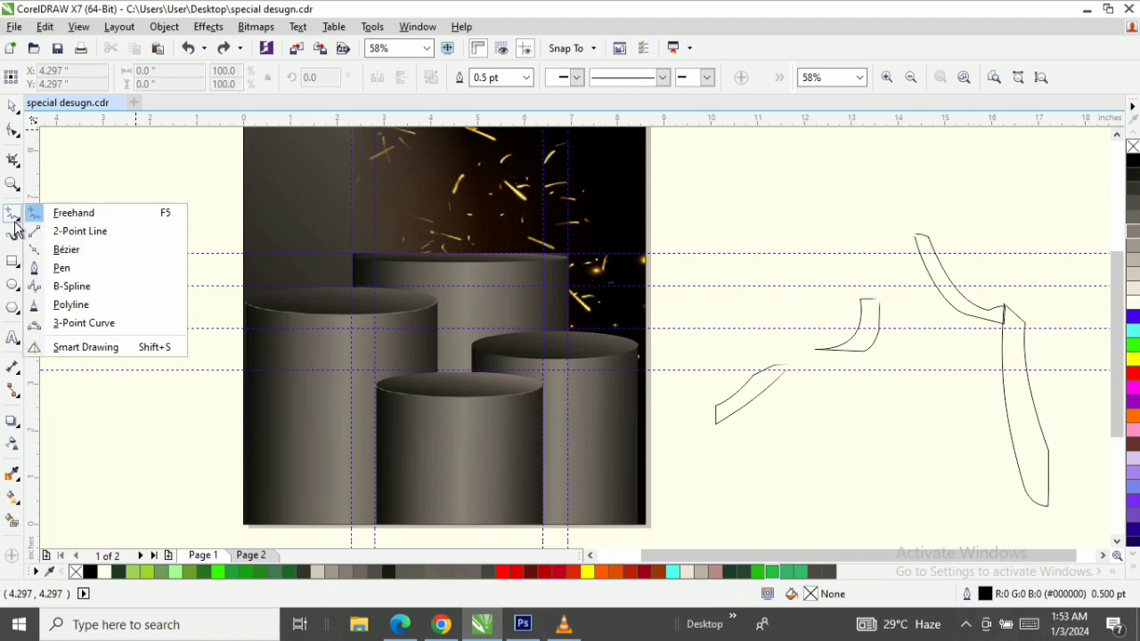
click(68, 251)
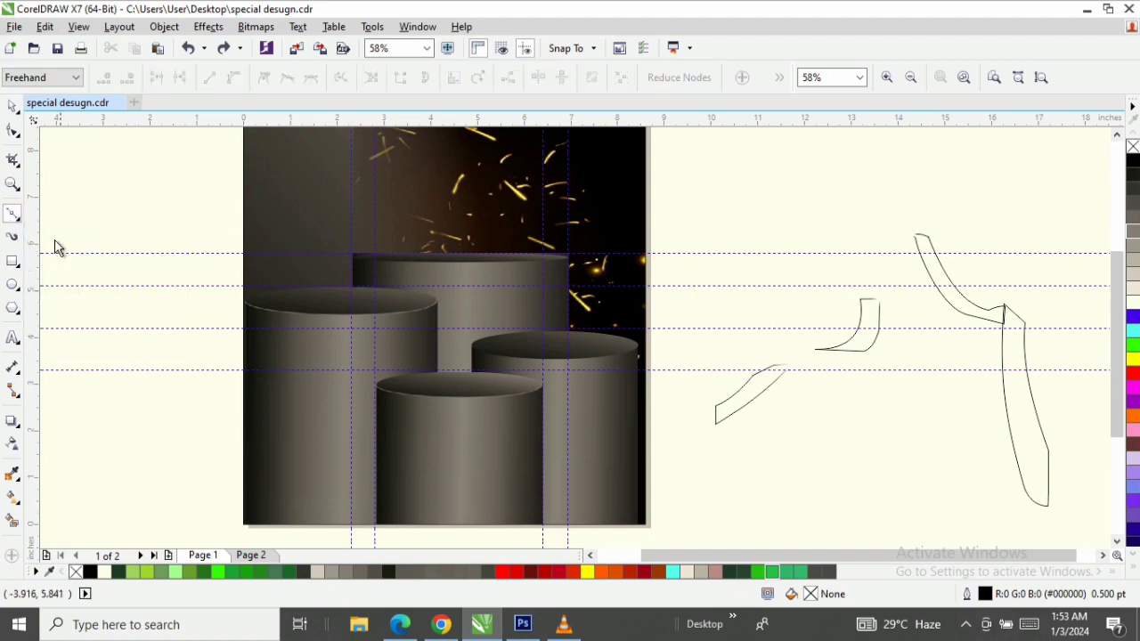
click(1049, 454)
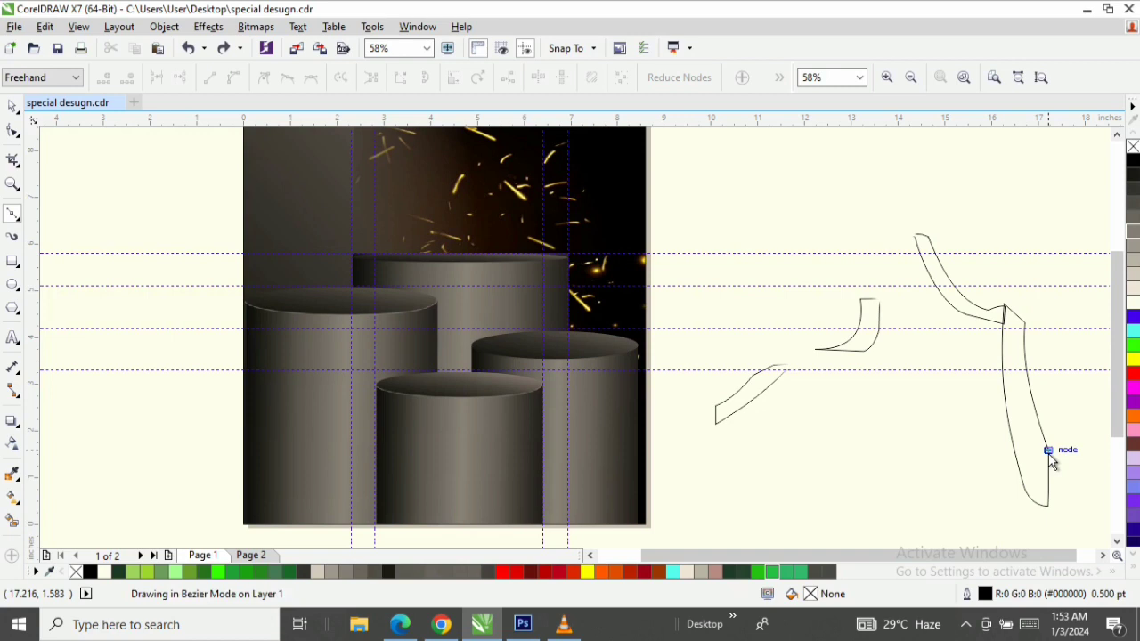
click(1048, 508)
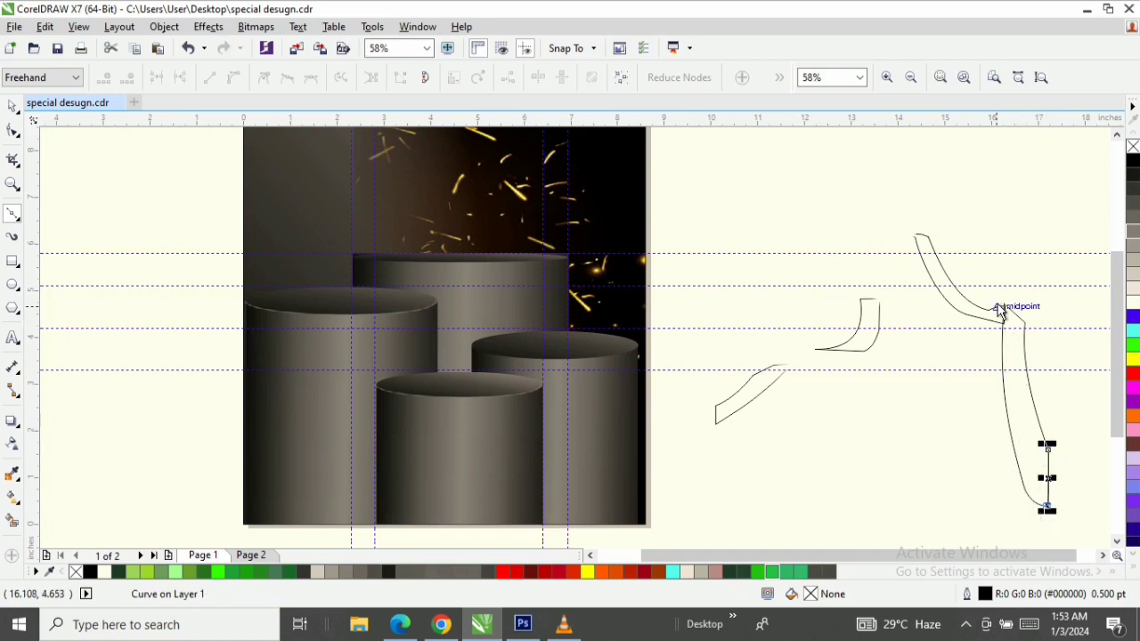
click(1004, 304)
click(1026, 326)
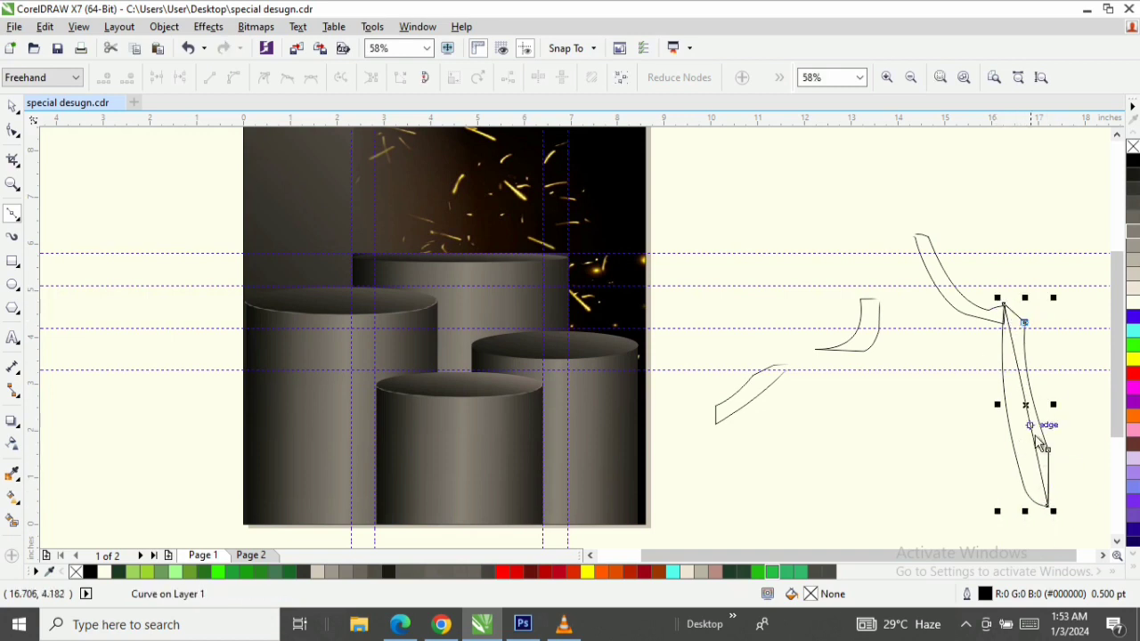
click(1048, 449)
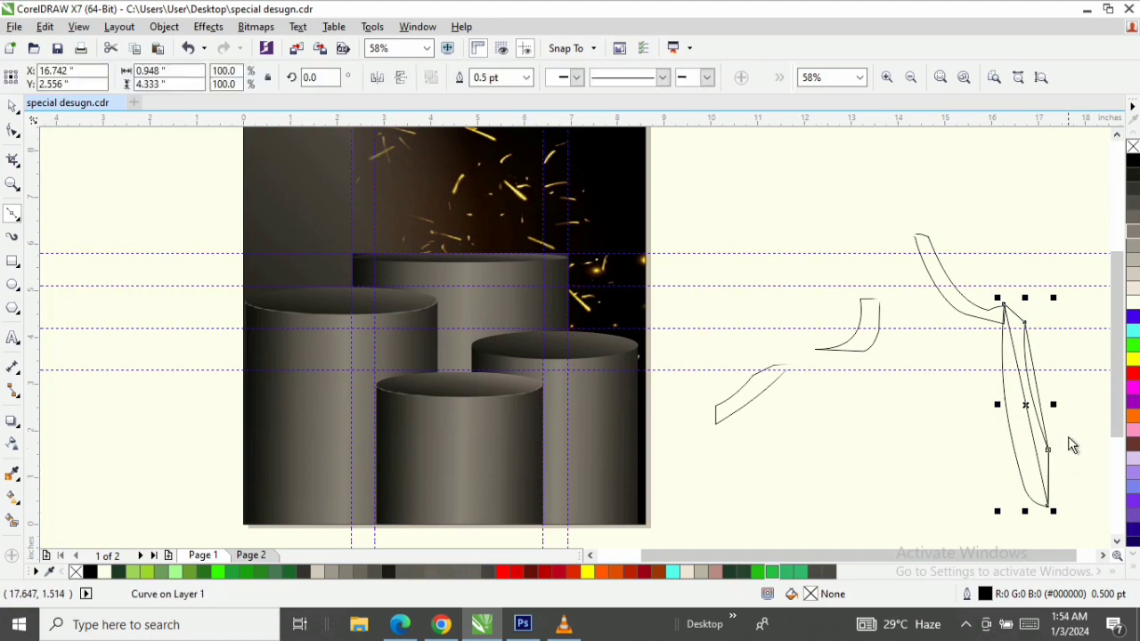
Convert the traced shape's two long sides to curves and bend them to follow the drape outline
key(z)
scroll(972, 555, down, 1)
key(shift+F2)
key(space)
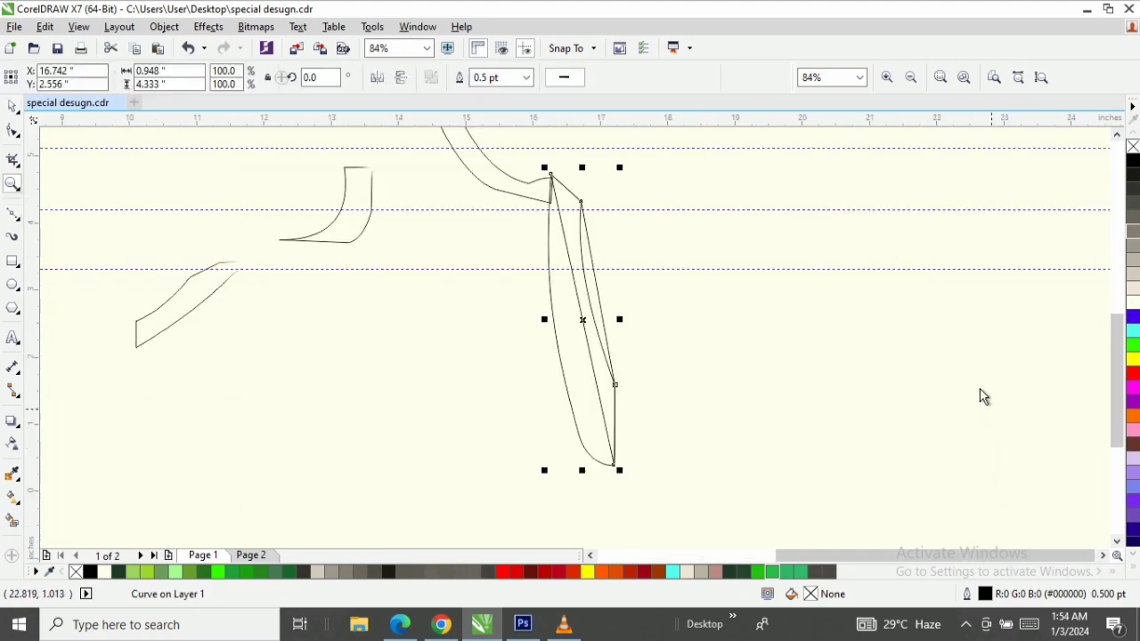
key(F10)
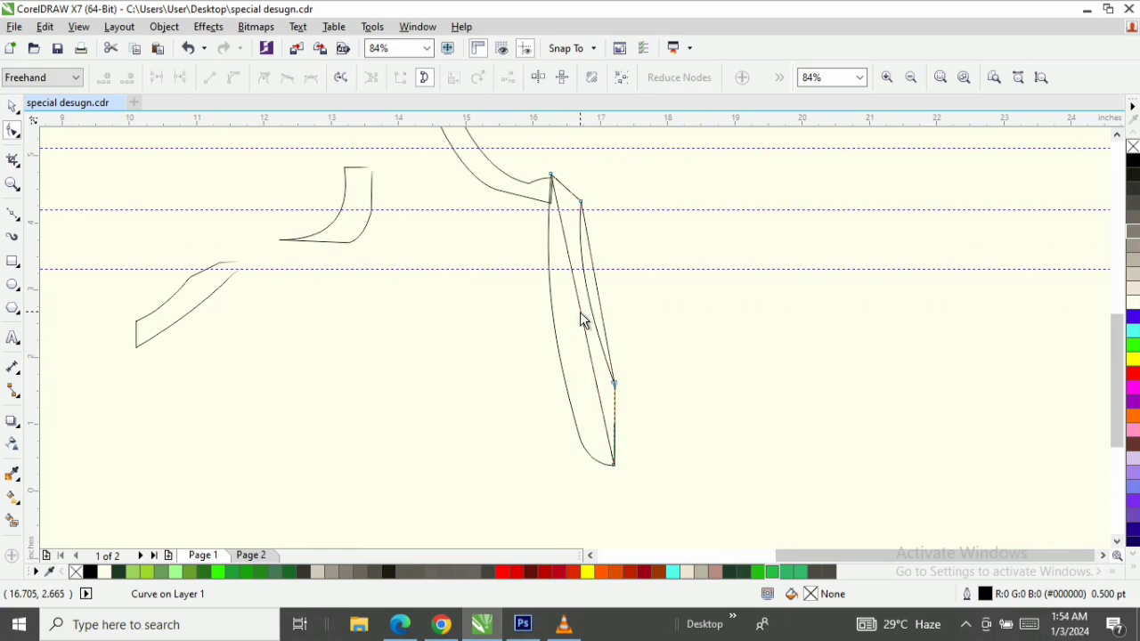
right_click(582, 312)
click(626, 383)
drag(583, 330, 562, 381)
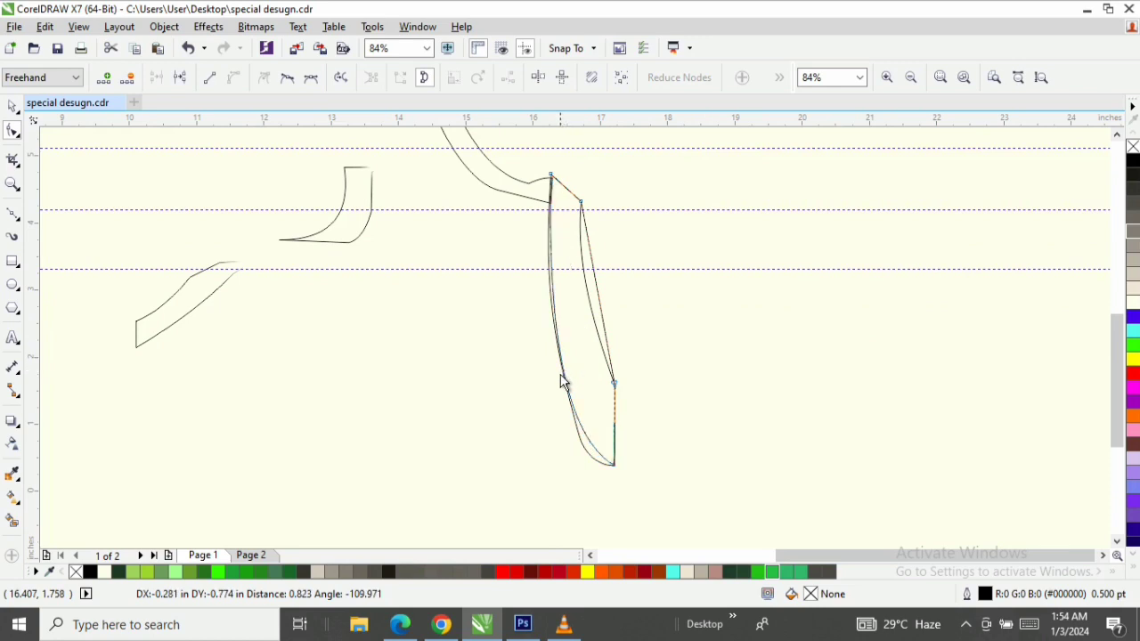
right_click(599, 297)
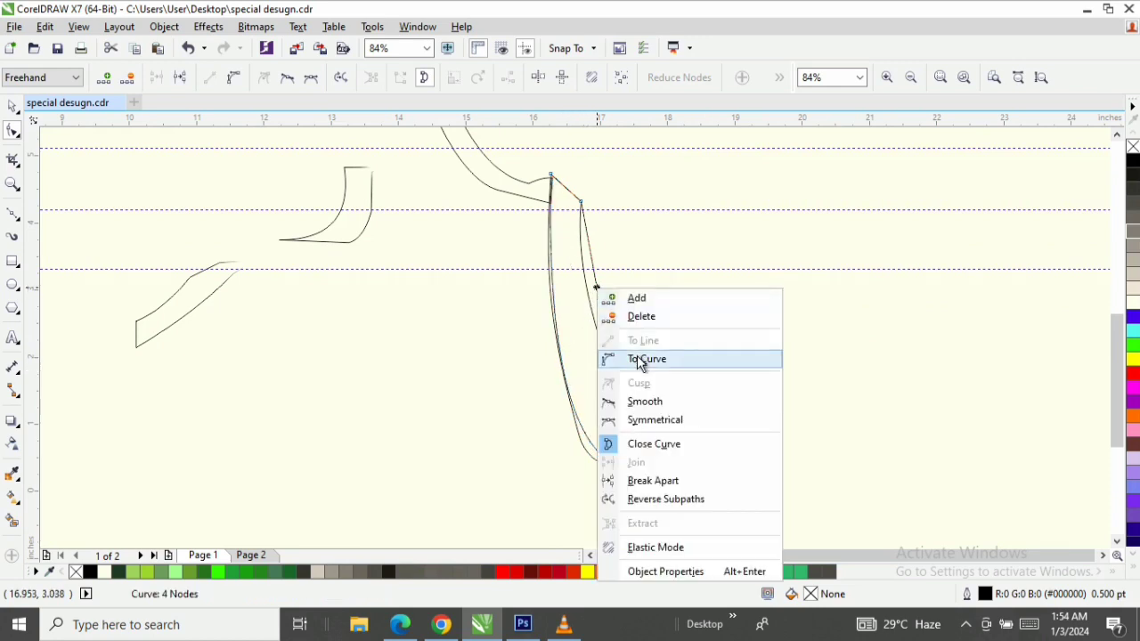
click(643, 358)
drag(587, 297, 583, 330)
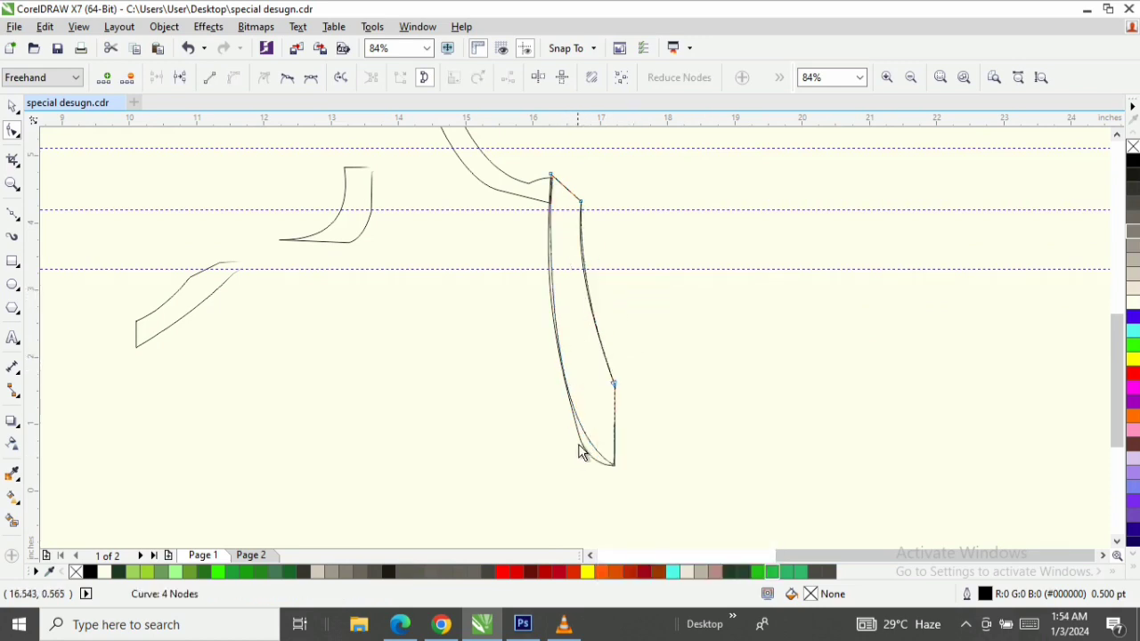
Adjust the curve handle at the traced shape's lowest node to round its lower end along the outline
click(583, 444)
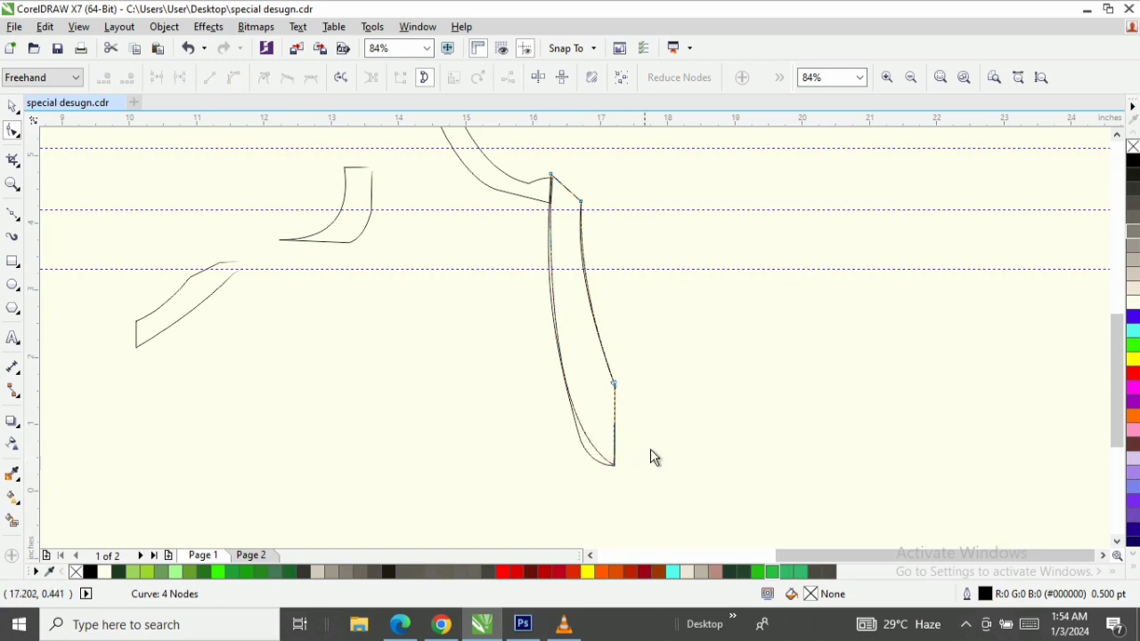
drag(554, 437, 674, 526)
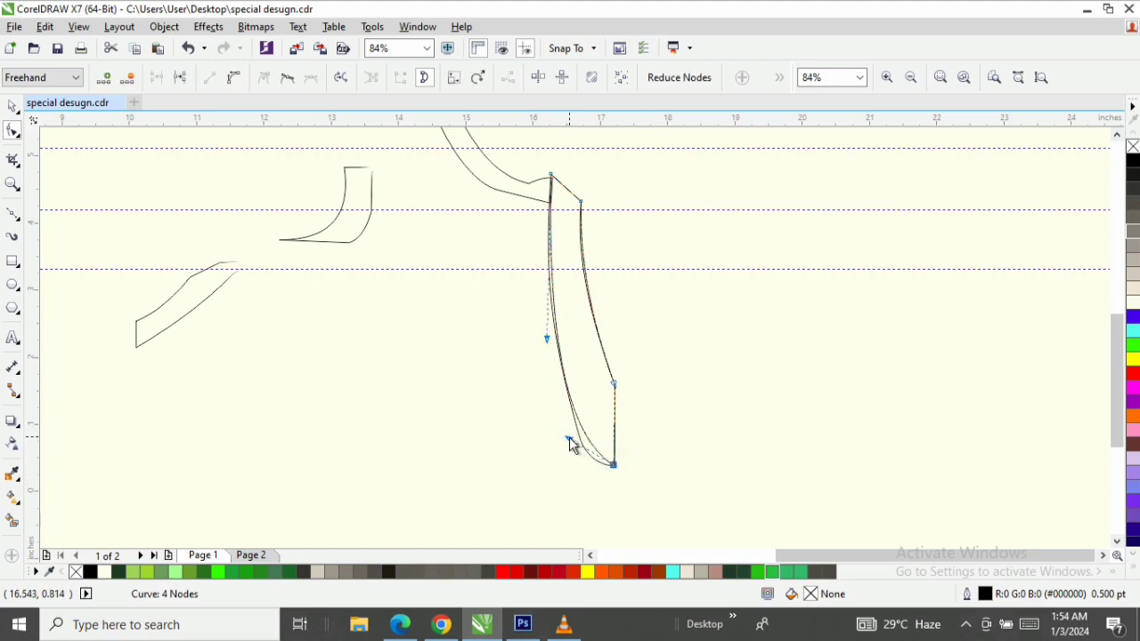
drag(571, 445, 571, 470)
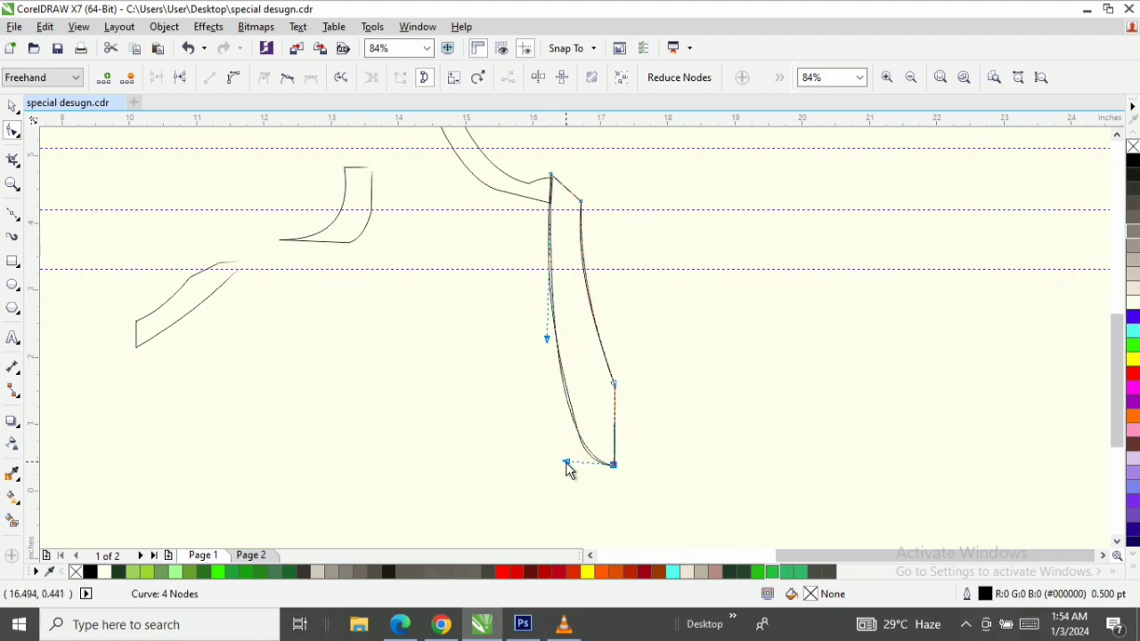
key(space)
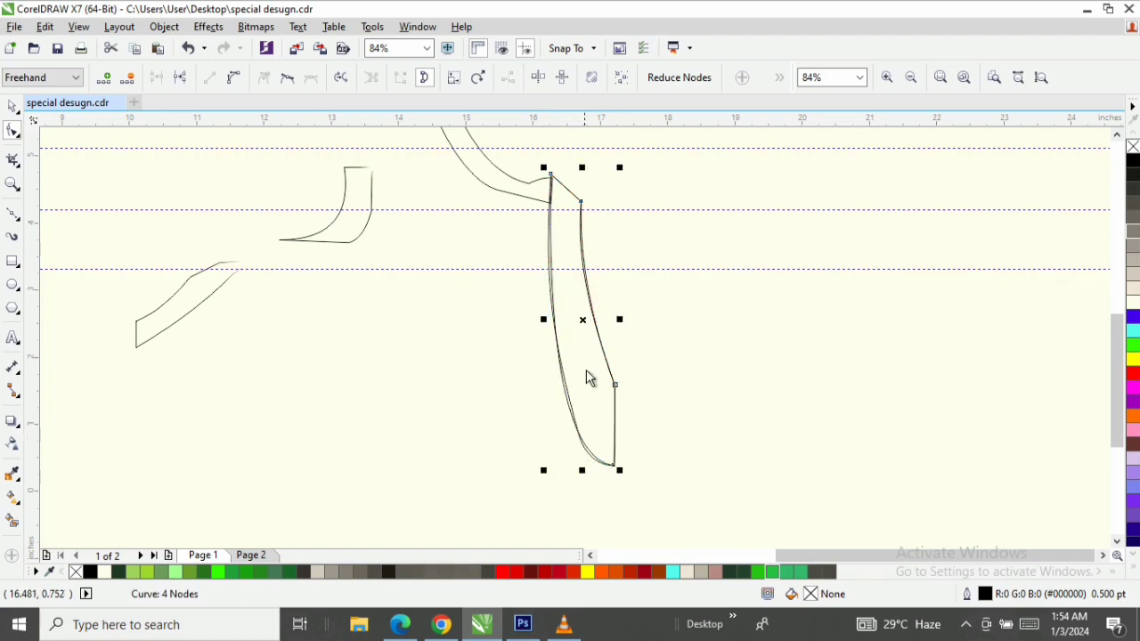
Move the traced drape shape off the original outline to empty space at about X 17.576, Y 5.459 in
drag(588, 377, 726, 358)
right_click(726, 358)
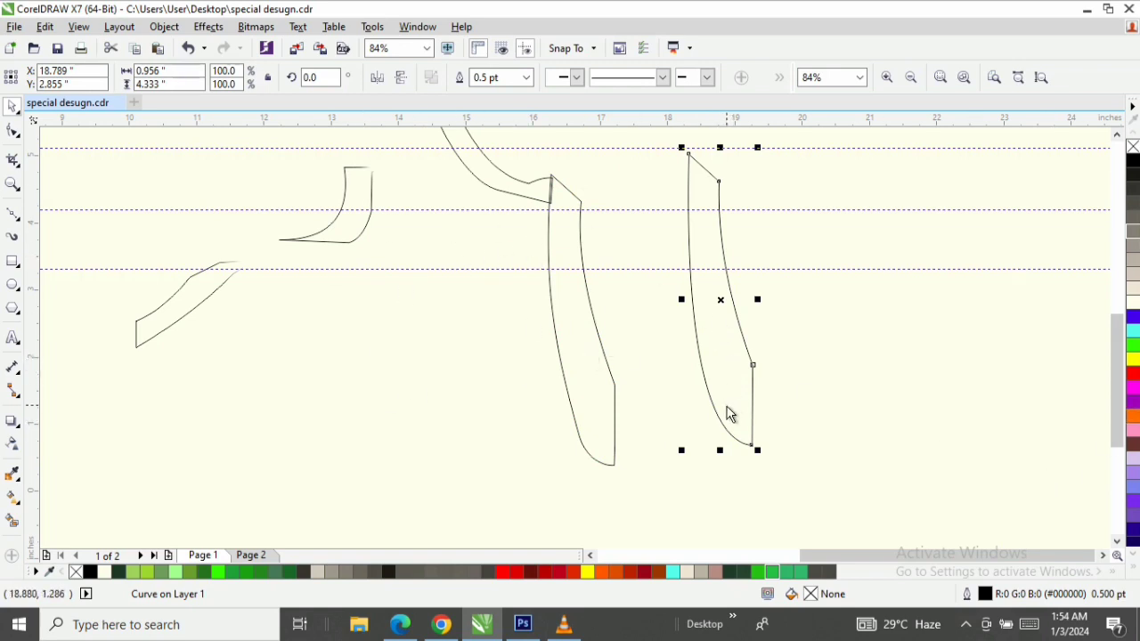
scroll(659, 374, left, 5)
scroll(585, 339, down, 1)
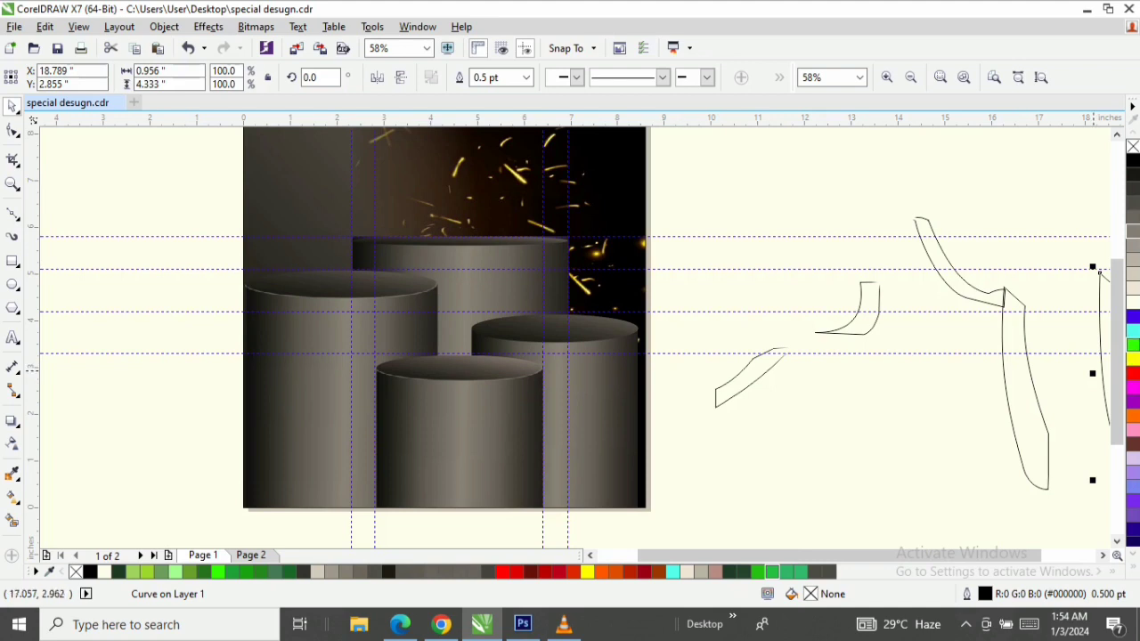
drag(1109, 339, 1064, 258)
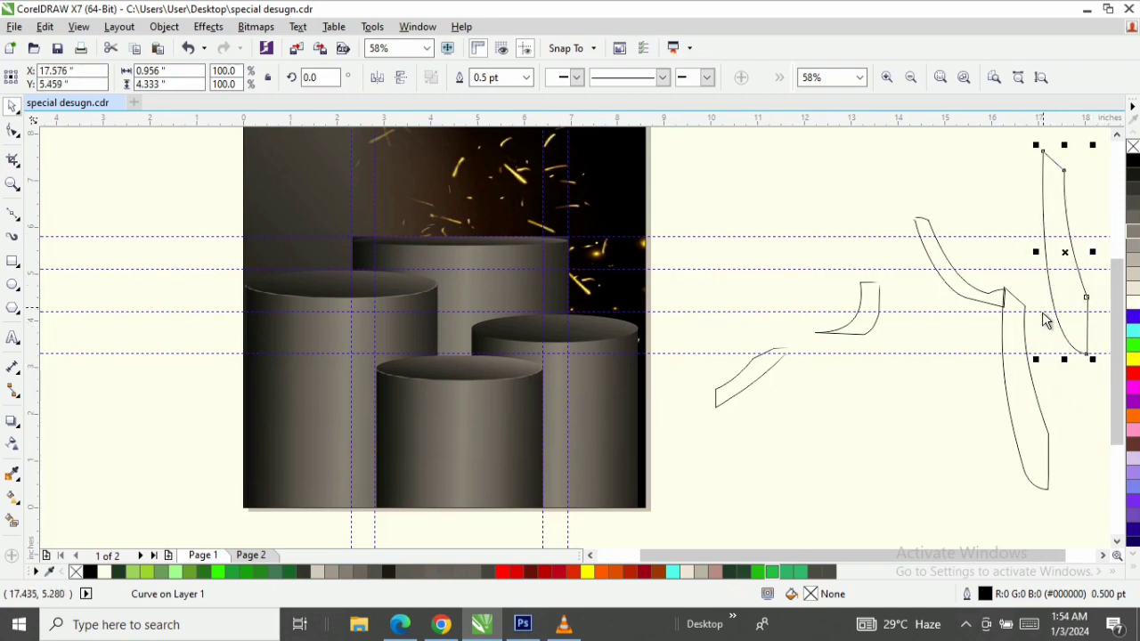
Move the large drape outline group over the back and right podiums, at about X 7.072, Y 2.934 in
click(1018, 361)
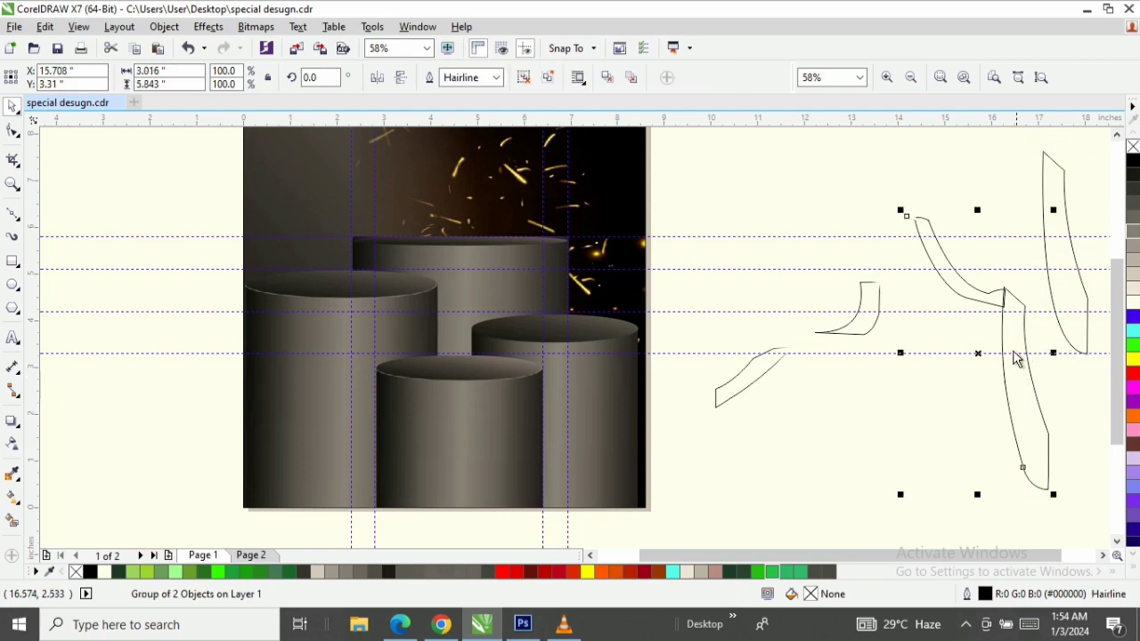
drag(1012, 341, 605, 353)
drag(588, 310, 588, 310)
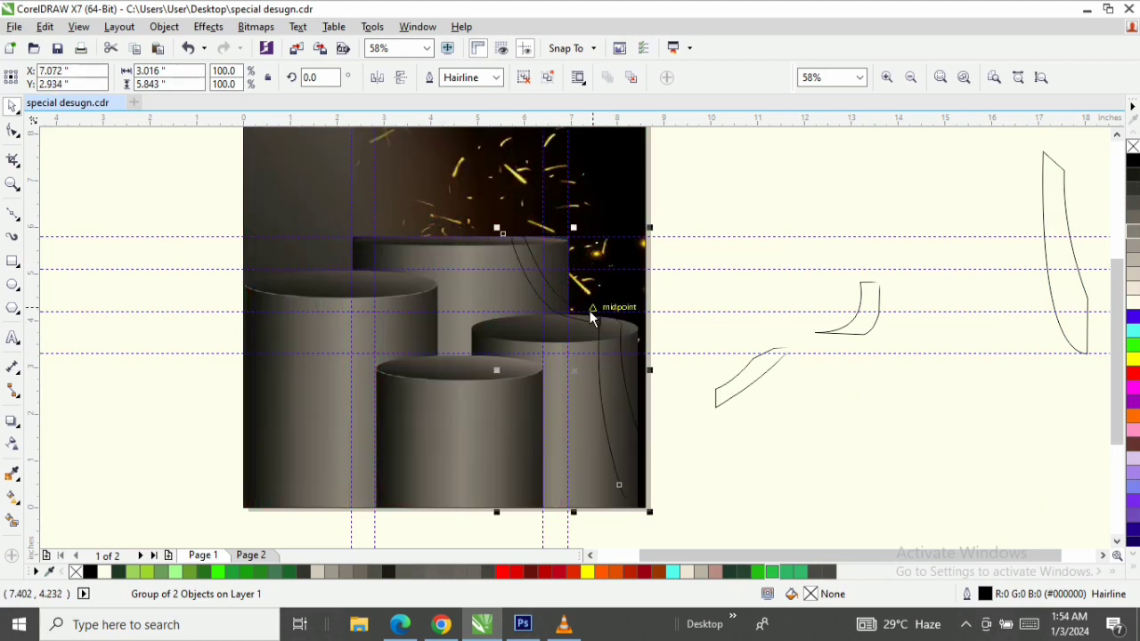
Fill the drape group on the podiums with 70% Black (RGB 77, 77, 77)
click(1133, 212)
click(1136, 231)
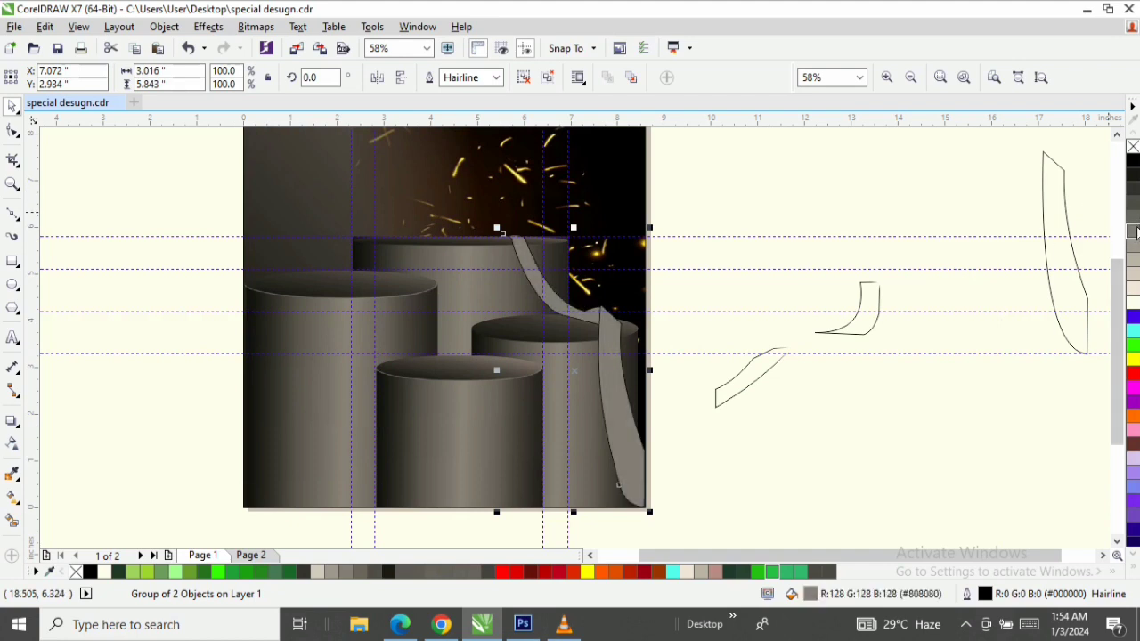
click(1136, 218)
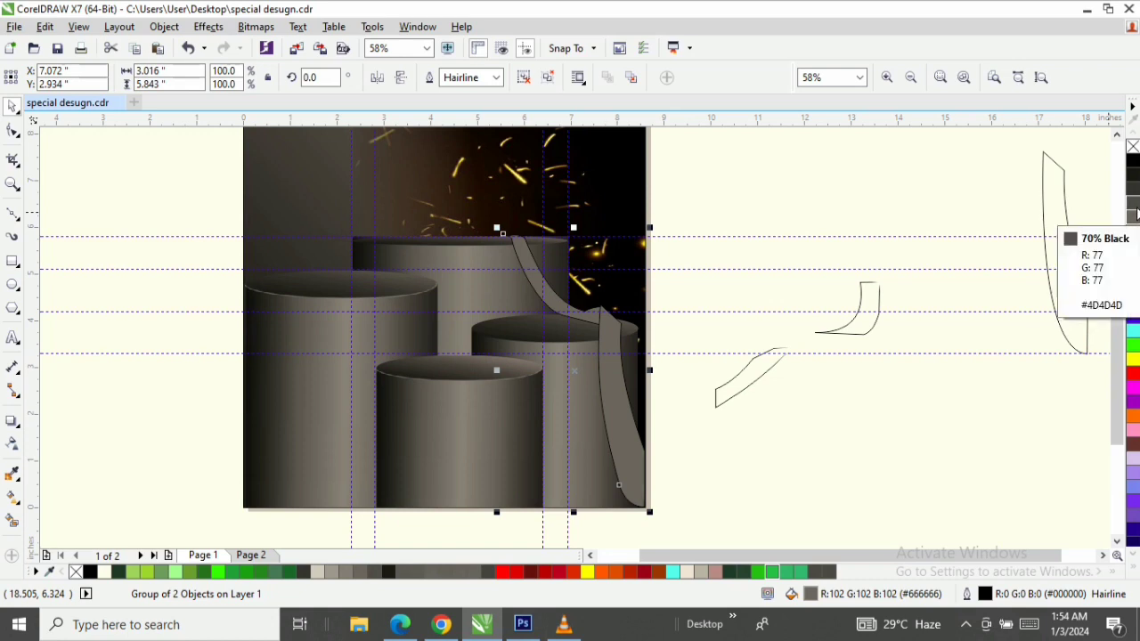
click(1136, 211)
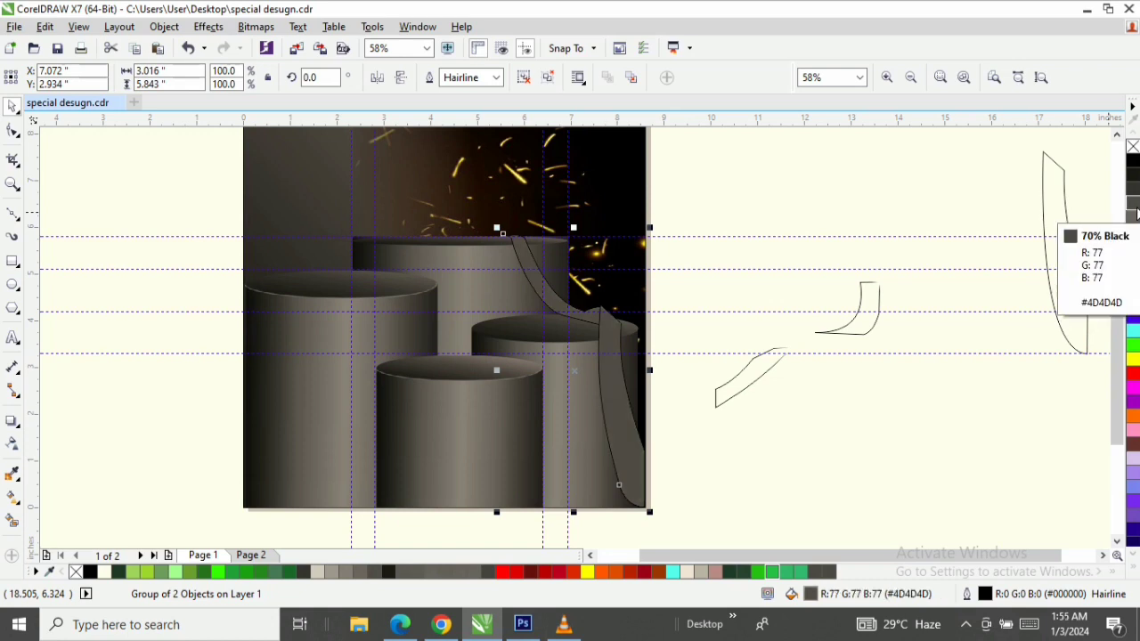
Remove the outline from the grey drape group on the podiums and ungroup it into its two pieces
click(796, 473)
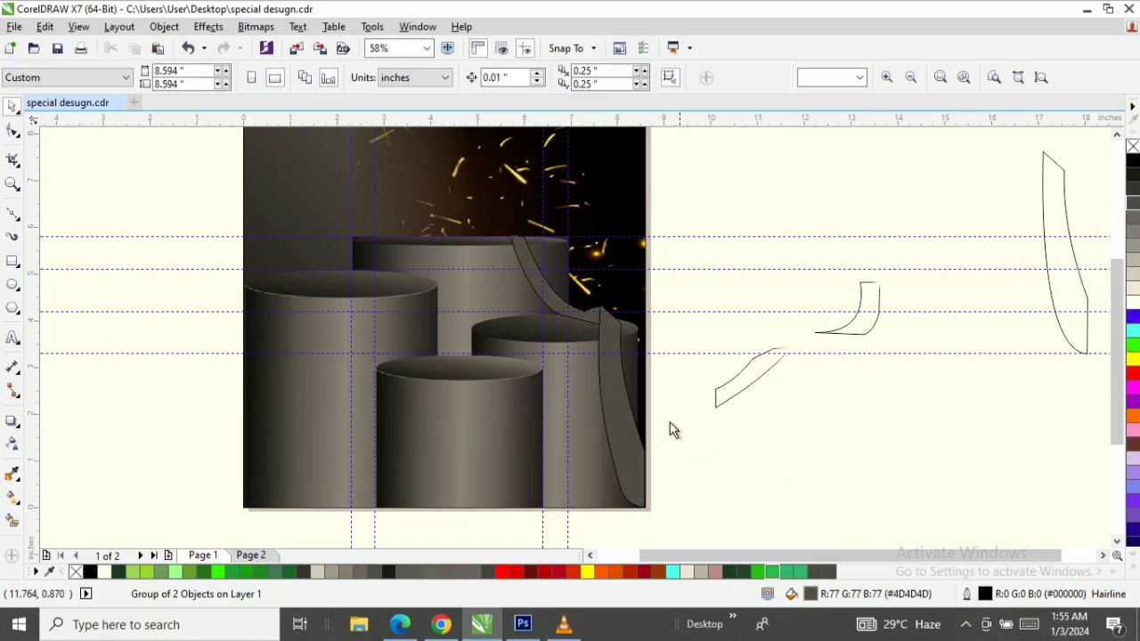
click(620, 403)
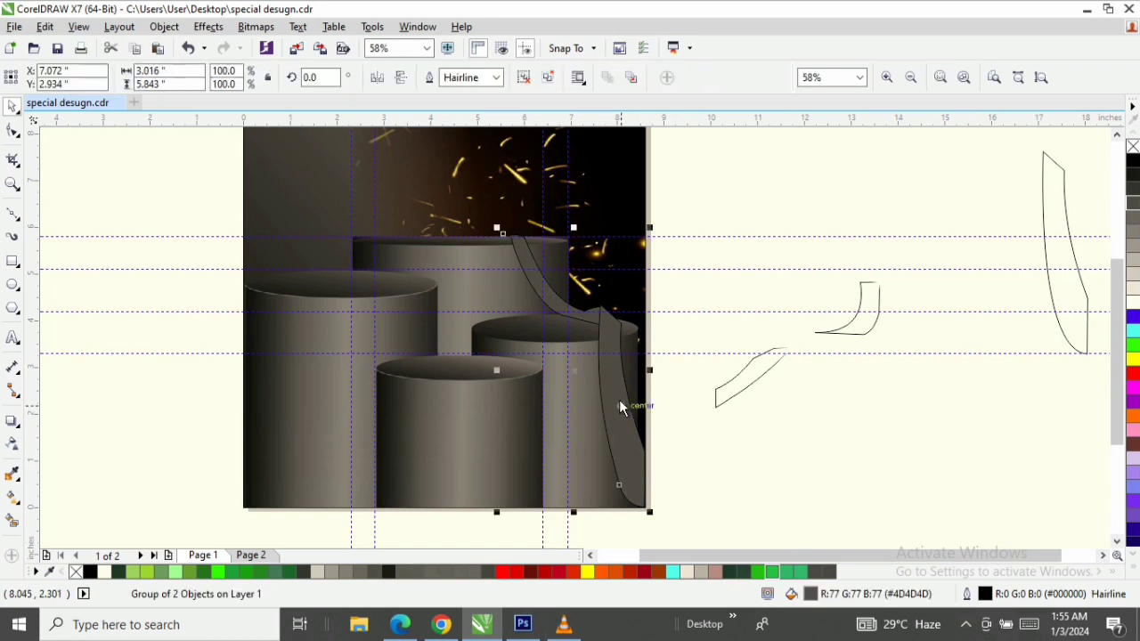
right_click(1133, 146)
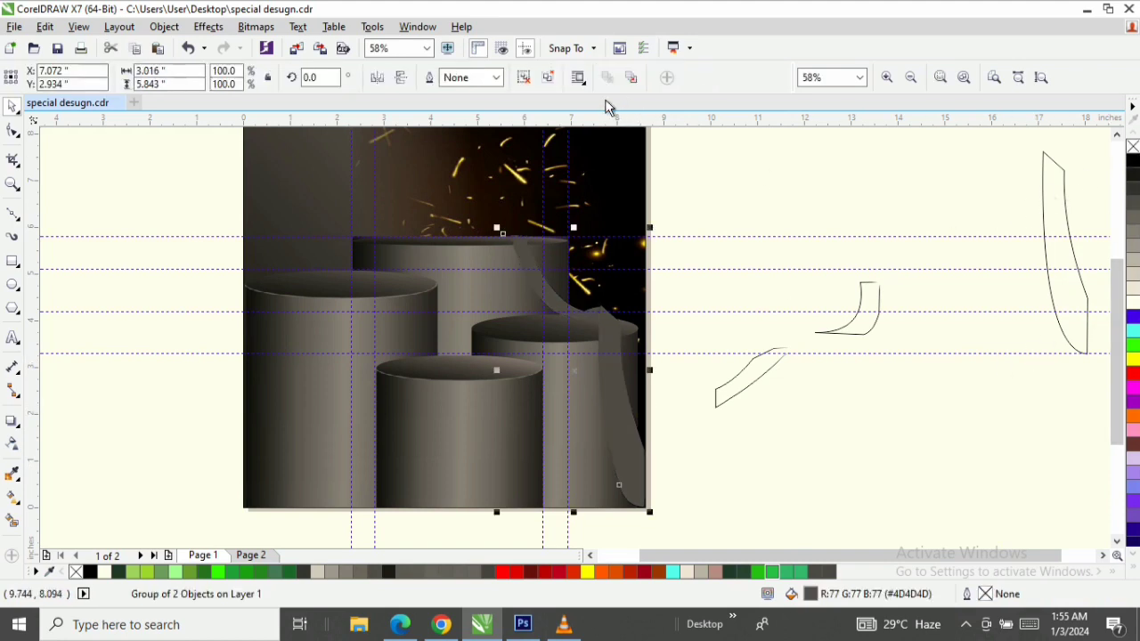
click(524, 78)
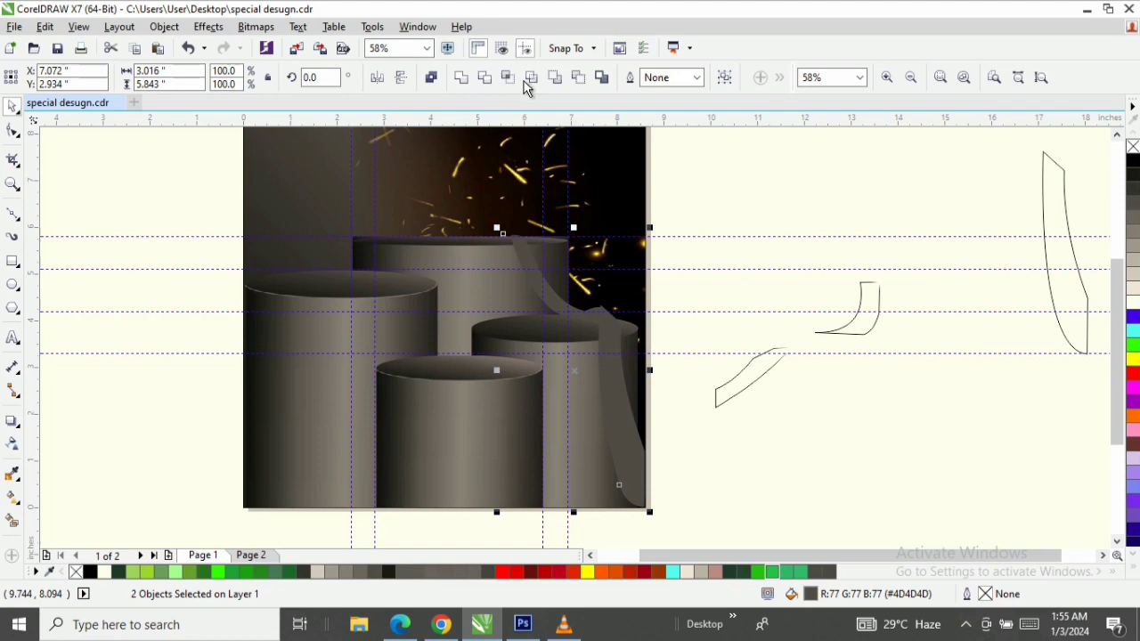
click(793, 229)
click(549, 299)
click(608, 380)
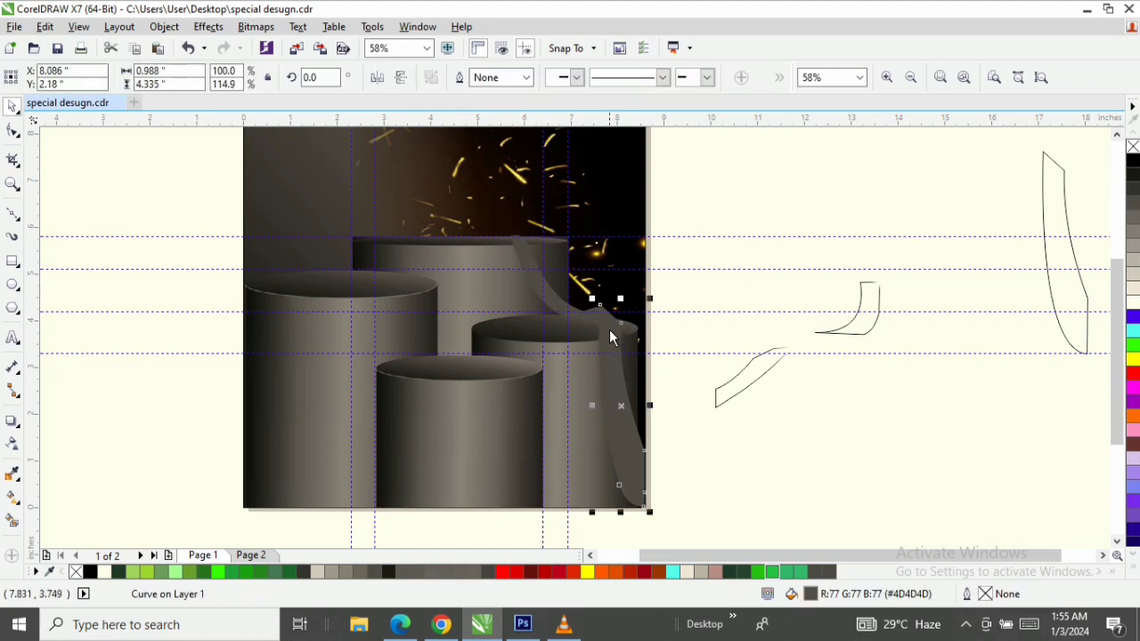
Give the upper drape piece on the back podium a linear fountain fill from dark grey to black
click(552, 298)
key(z)
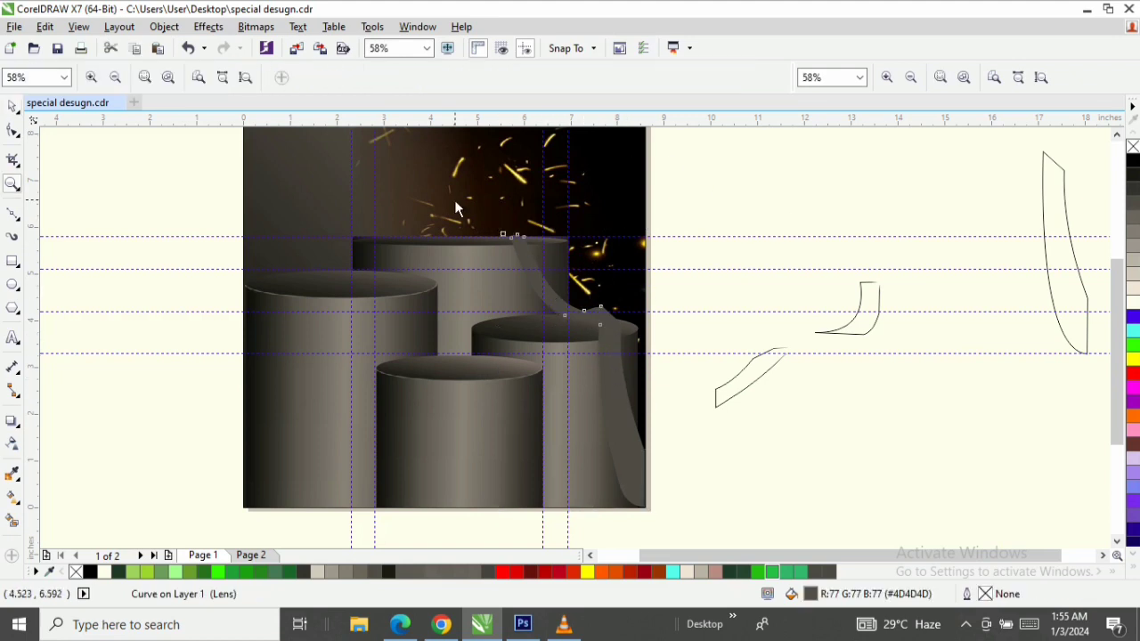
click(566, 296)
key(space)
click(546, 349)
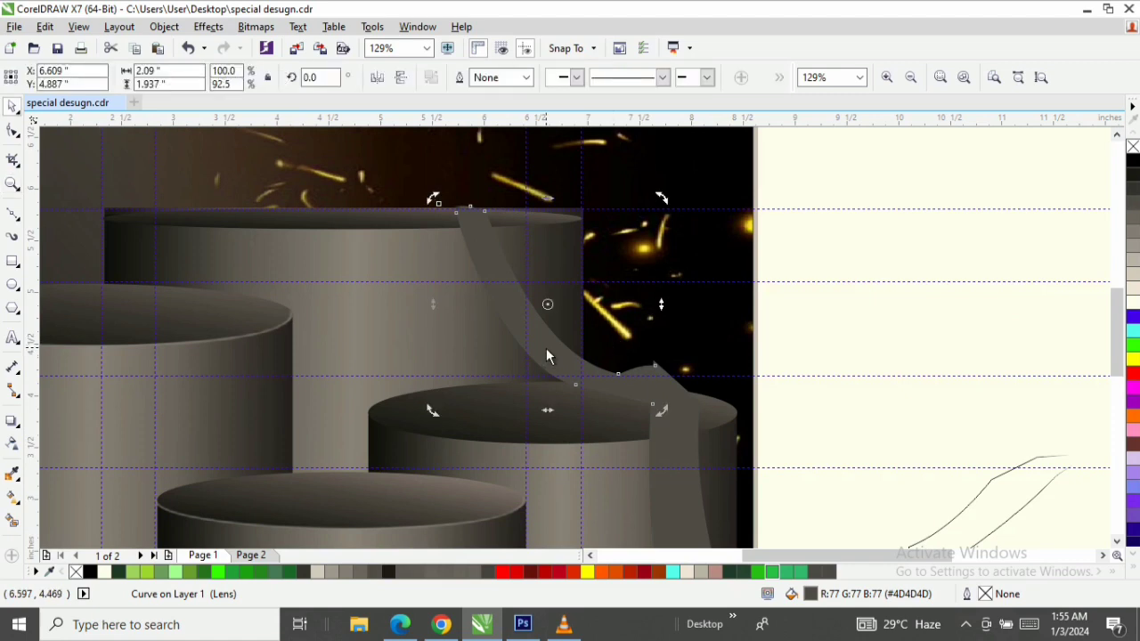
double_click(811, 595)
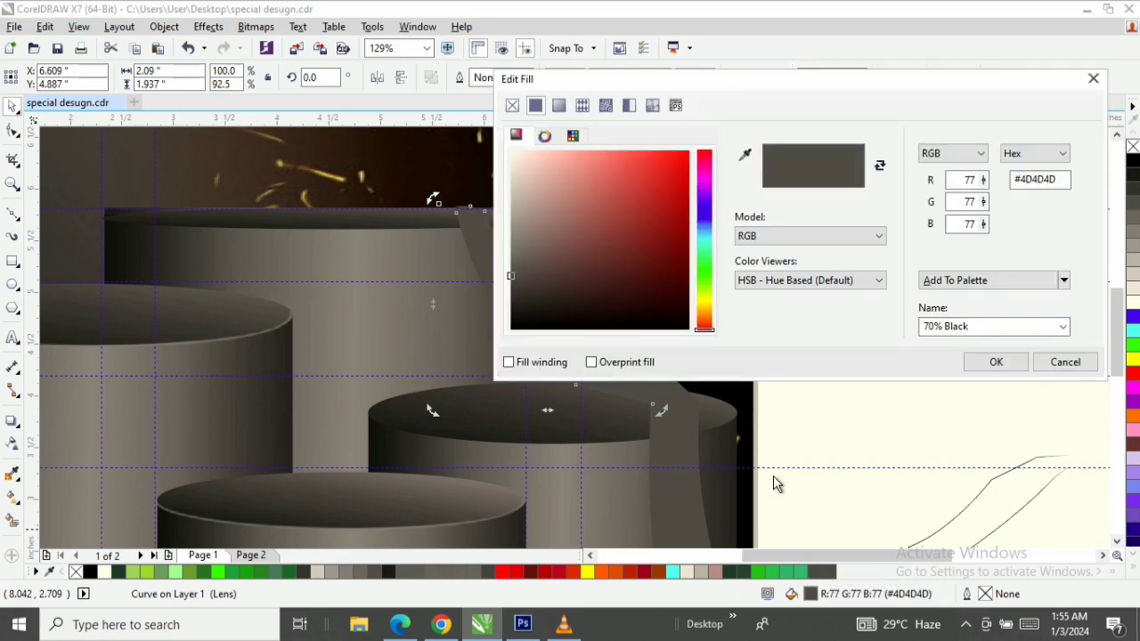
click(559, 105)
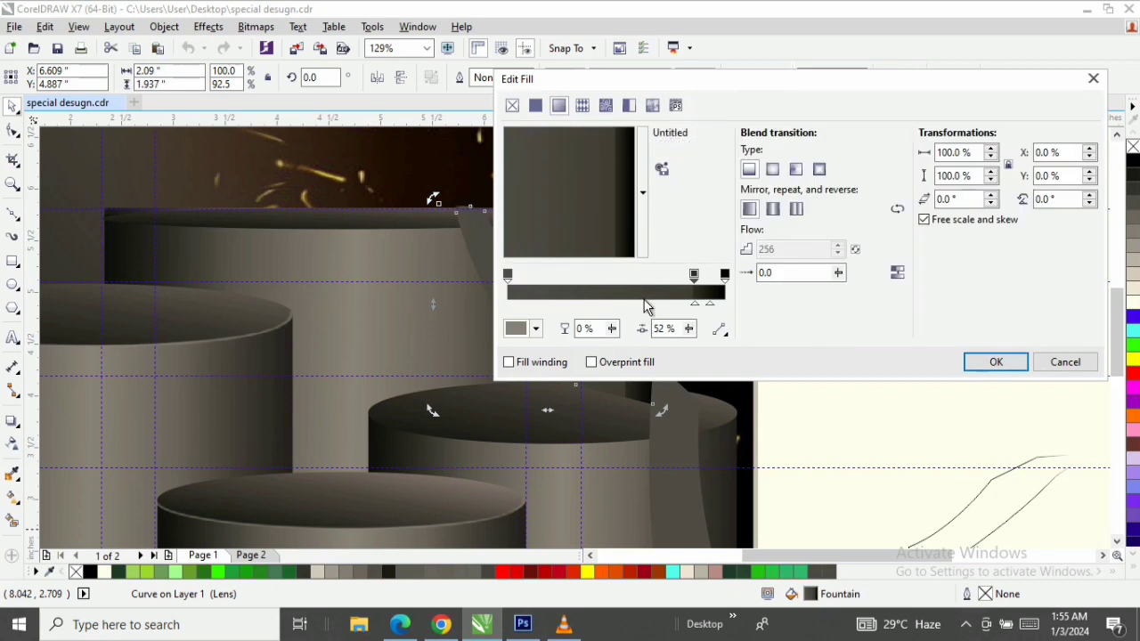
drag(705, 85, 948, 81)
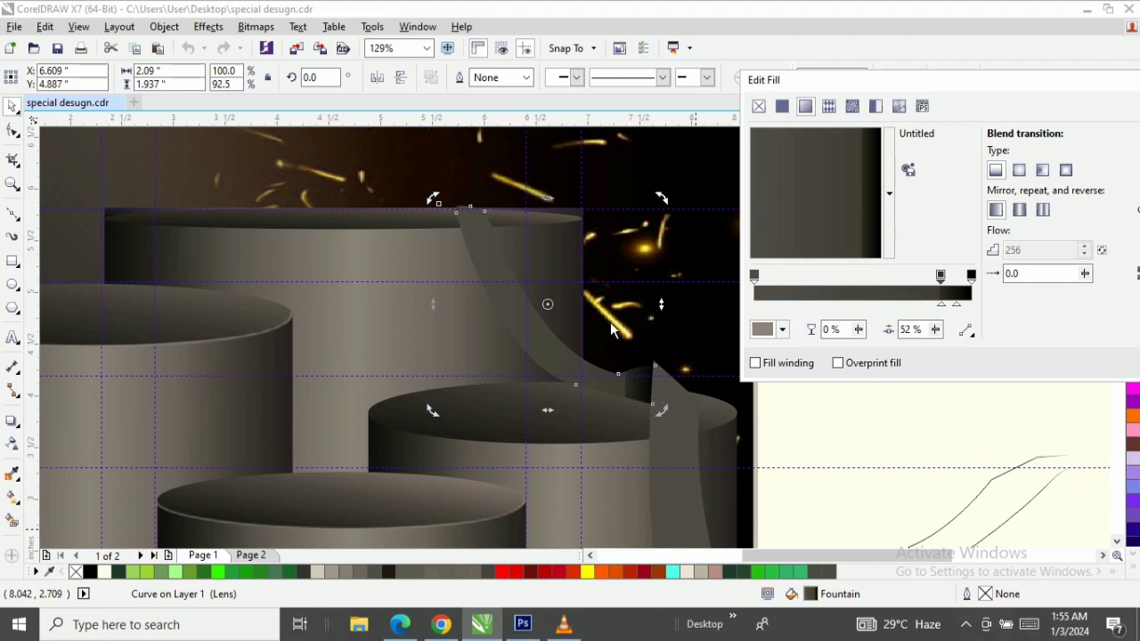
drag(976, 86, 677, 55)
click(939, 330)
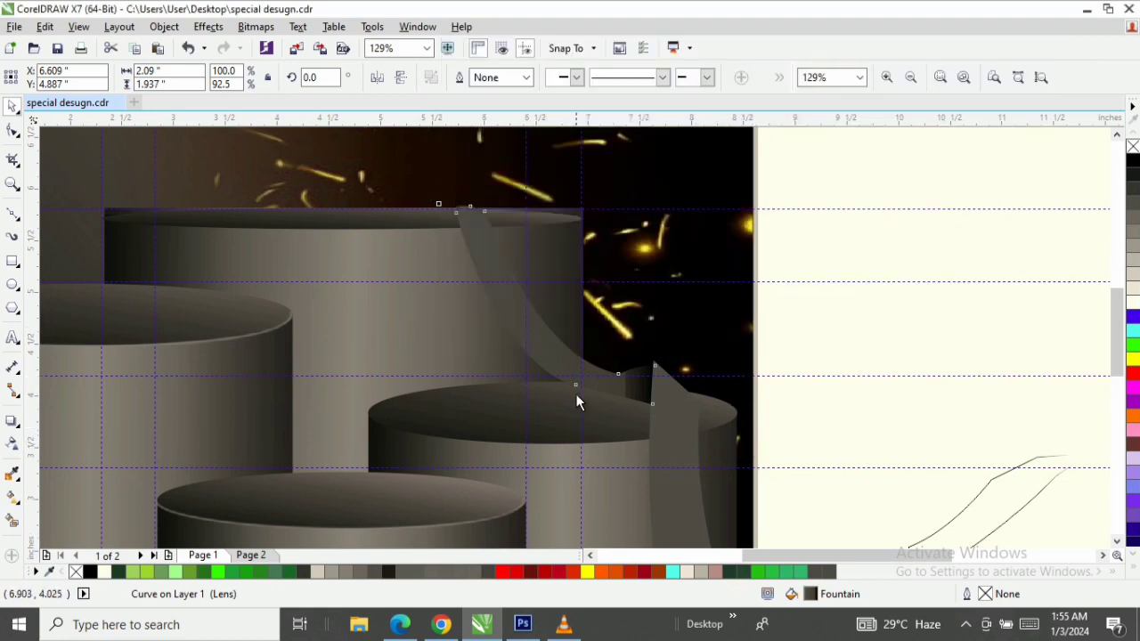
Duplicate the lower drape piece slightly to the left at X 8.012, Y 2.18 in, and fill the copy with black
key(z)
key(F3)
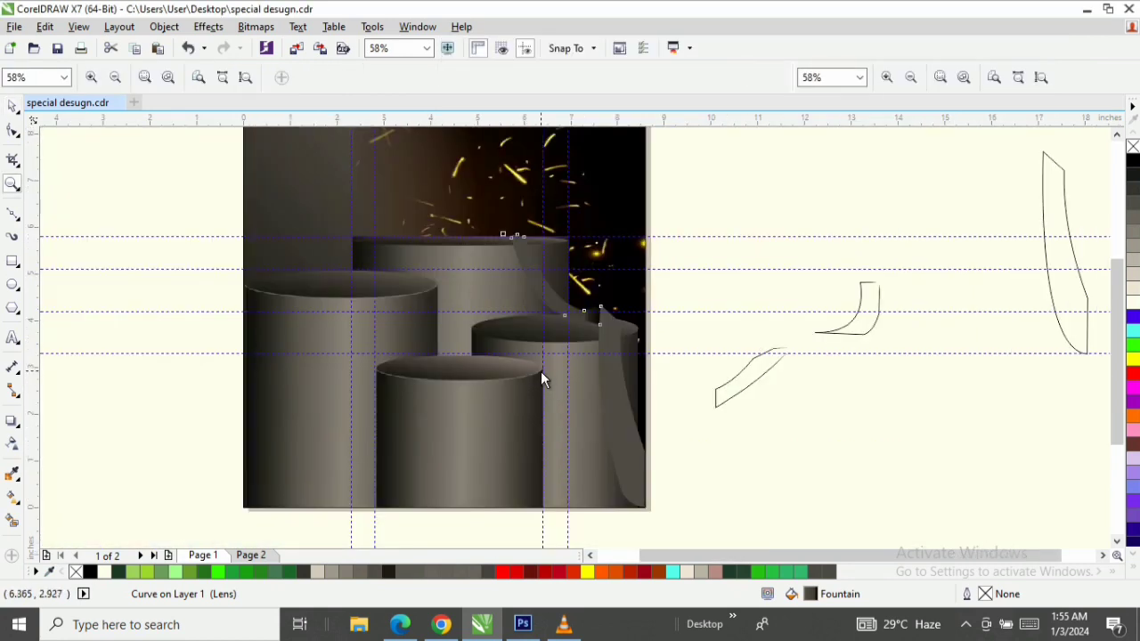
key(space)
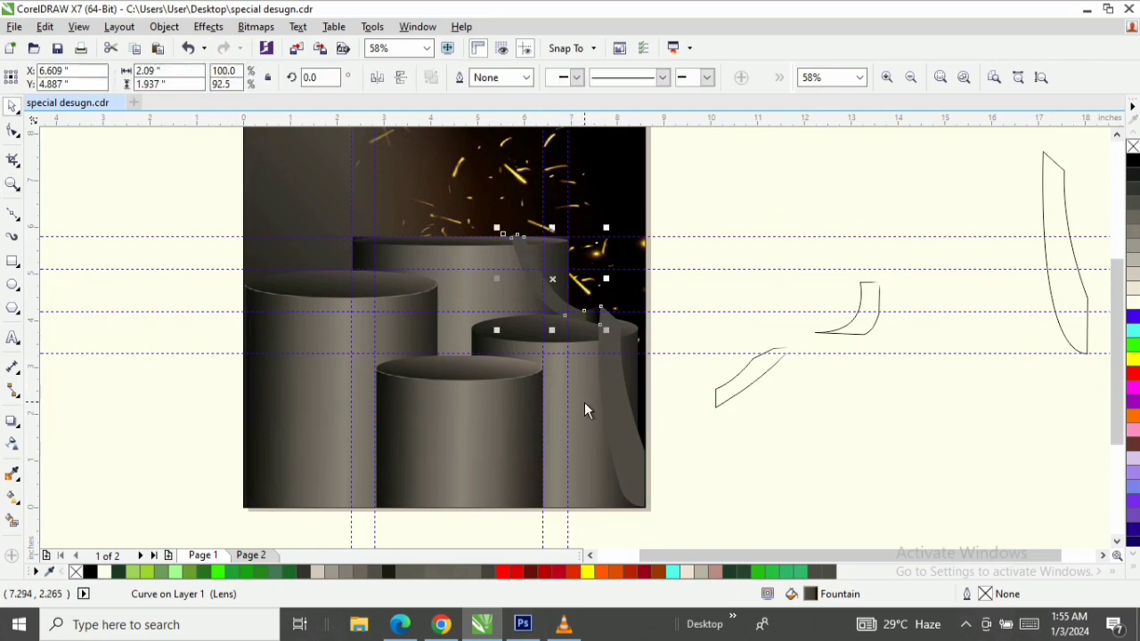
key(z)
drag(497, 216, 668, 478)
key(space)
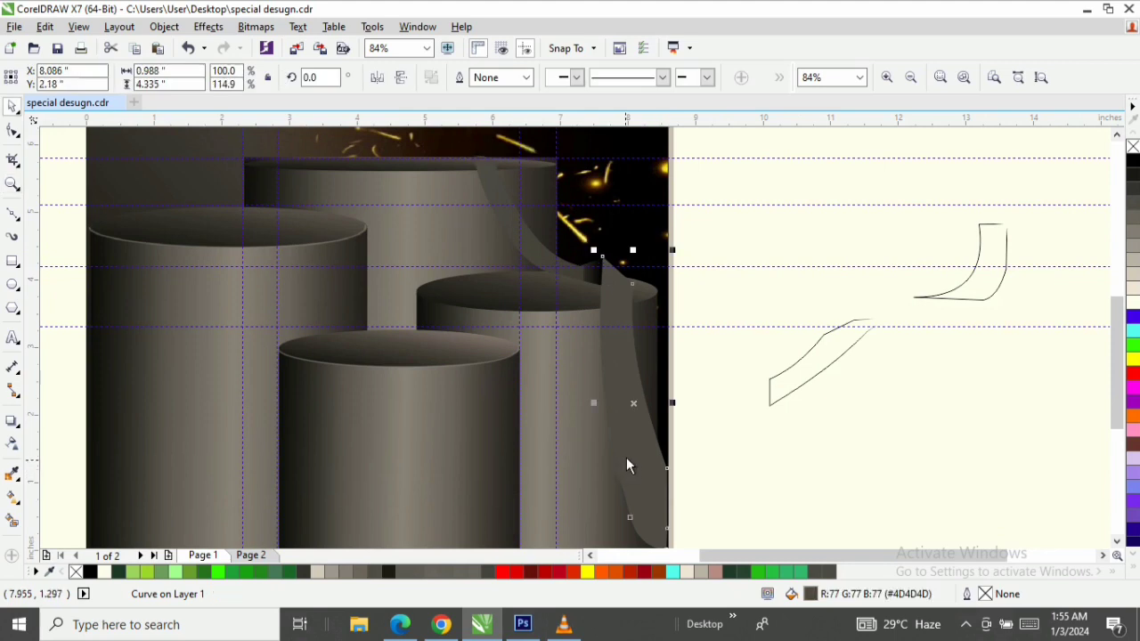
drag(629, 461, 623, 456)
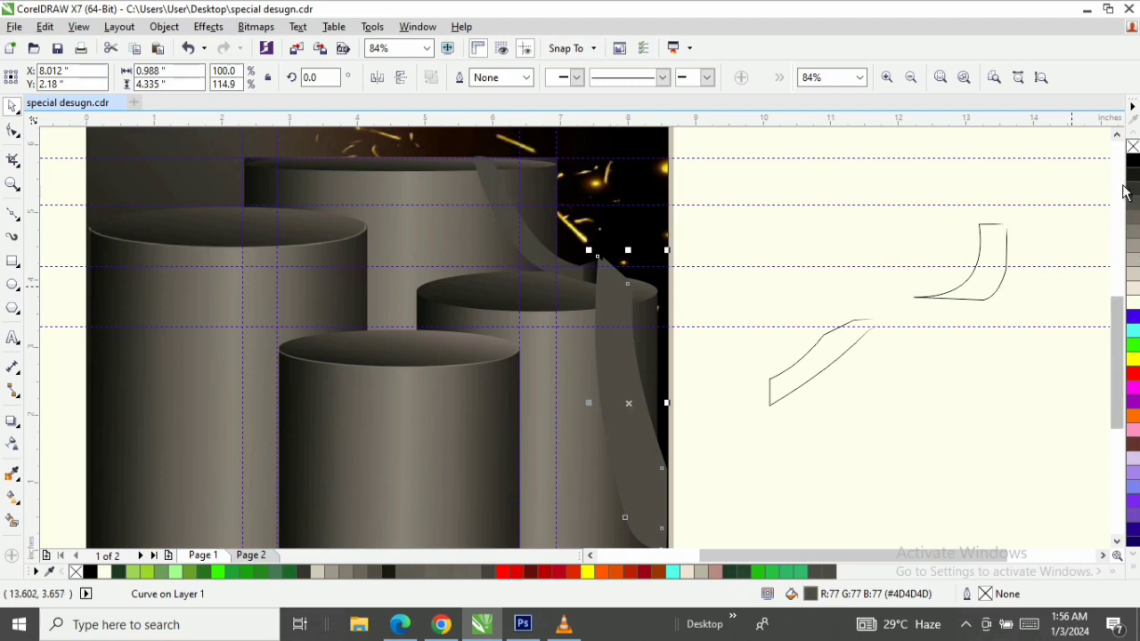
click(1133, 160)
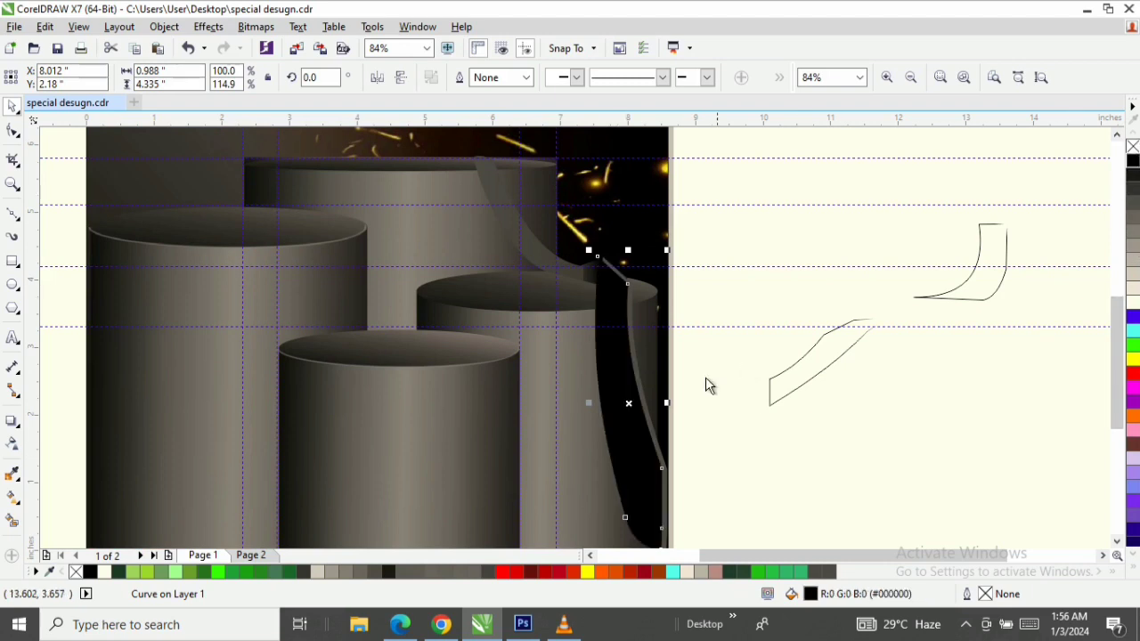
Bring the grey lower drape piece in front of its black copy
key(z)
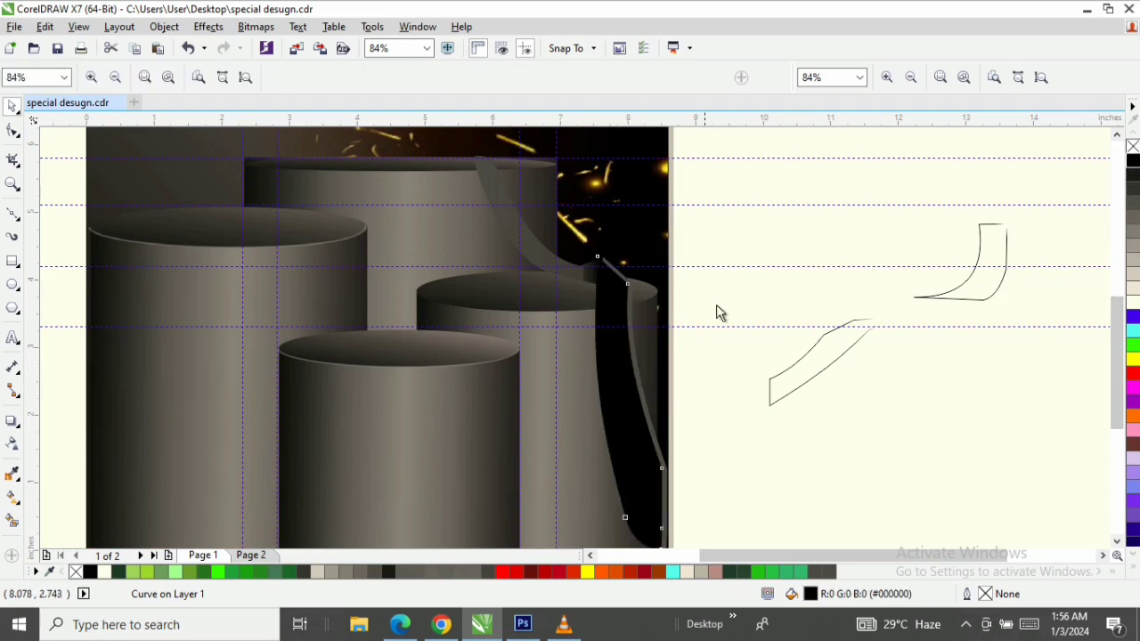
click(568, 530)
key(space)
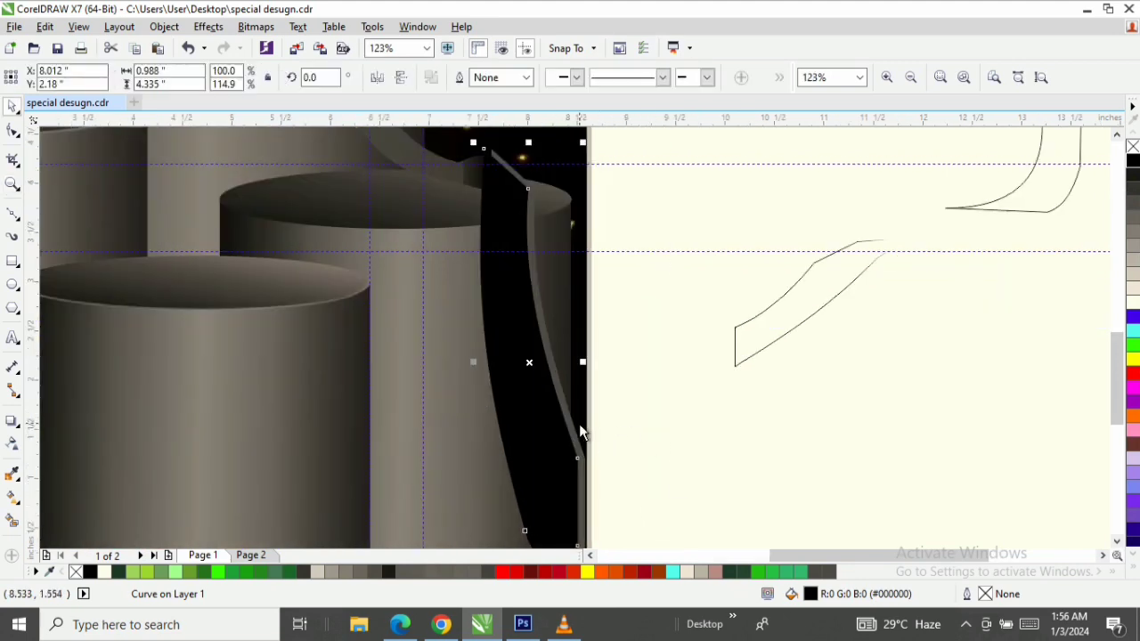
click(579, 424)
click(568, 423)
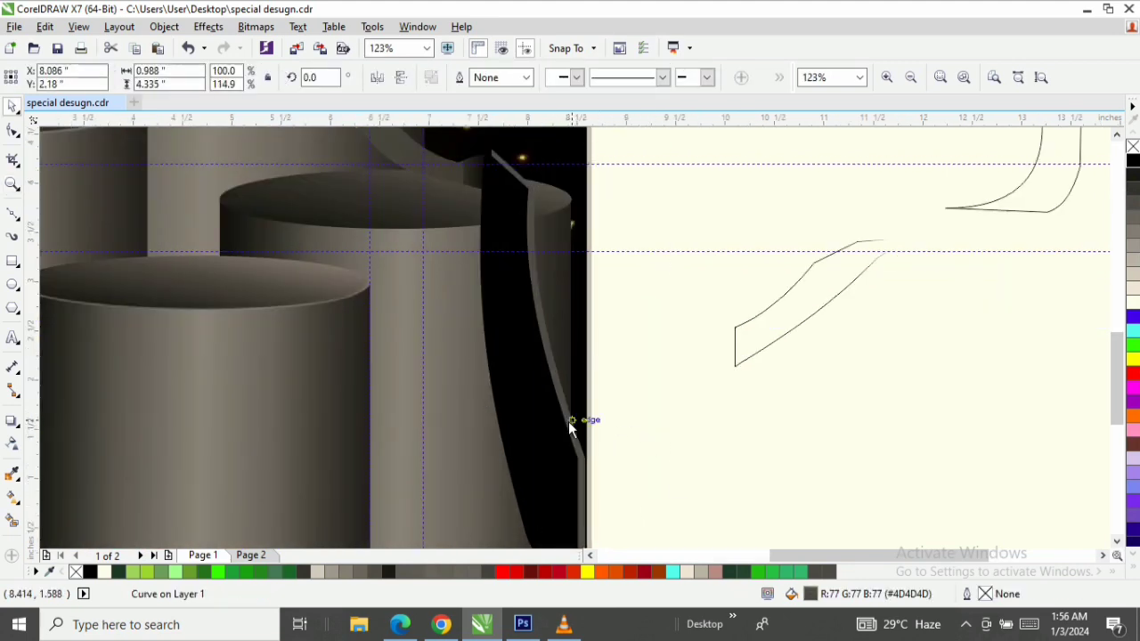
key(ctrl+z)
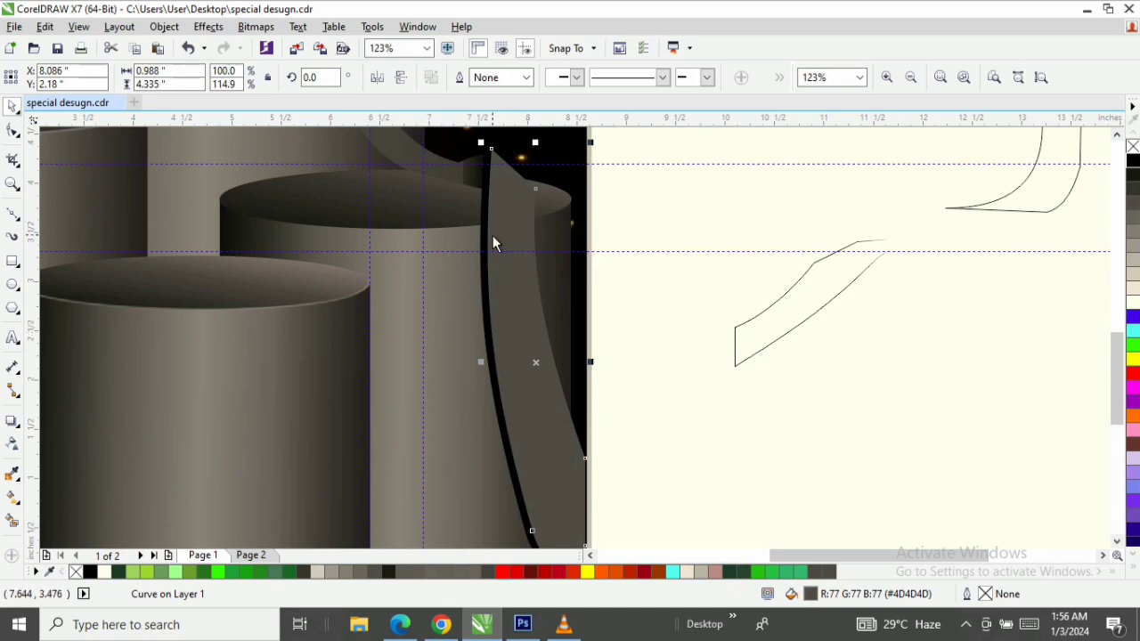
Convert the black drape copy to a 300 dpi RGB Color (24-bit) bitmap with anti-aliasing and a transparent background
click(482, 185)
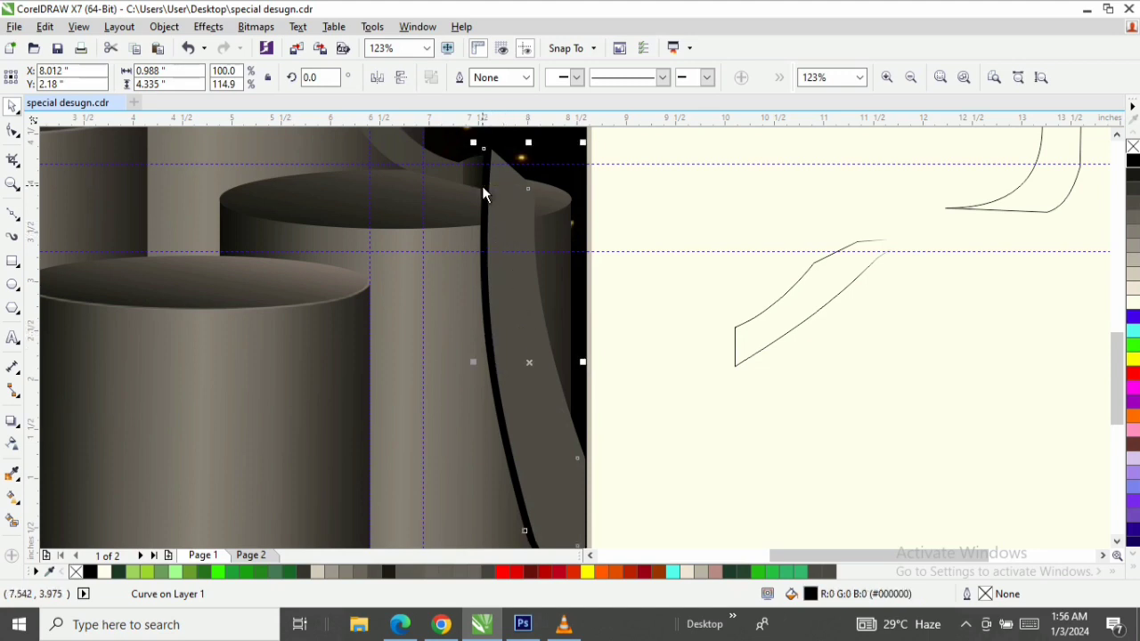
click(255, 27)
click(300, 43)
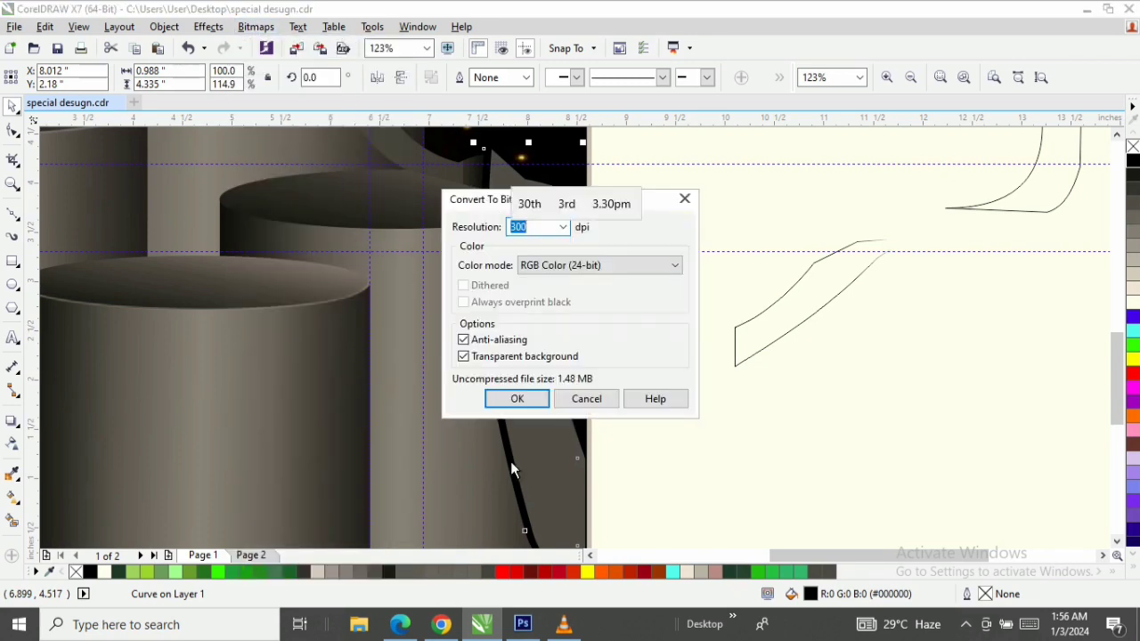
click(526, 398)
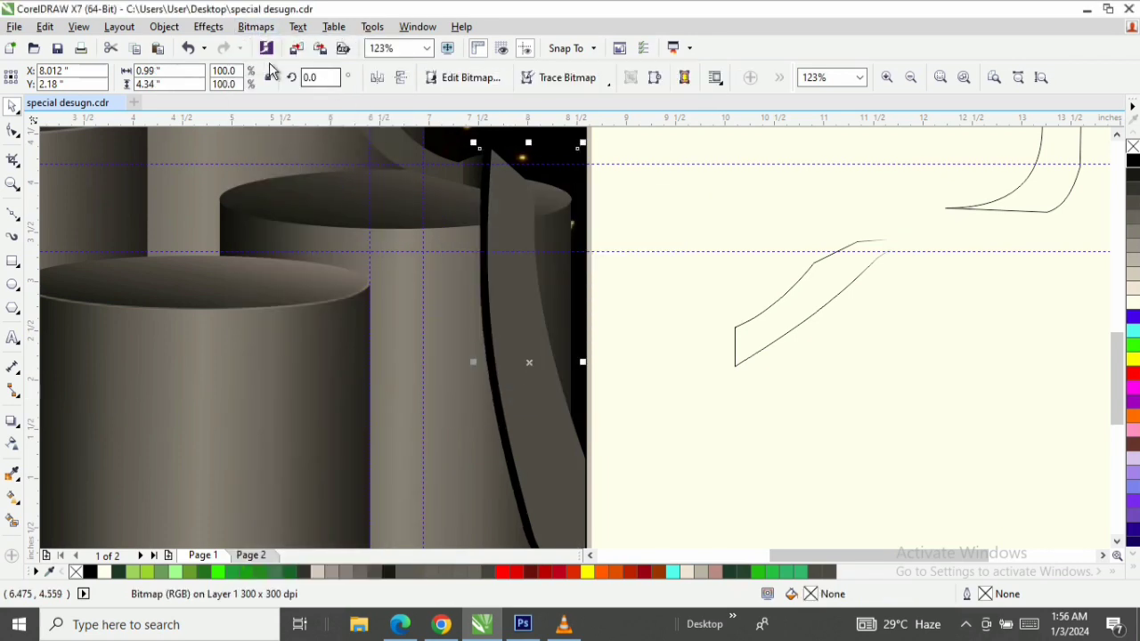
Apply a Gaussian Blur with a radius of 20 pixels to the black drape bitmap
click(256, 27)
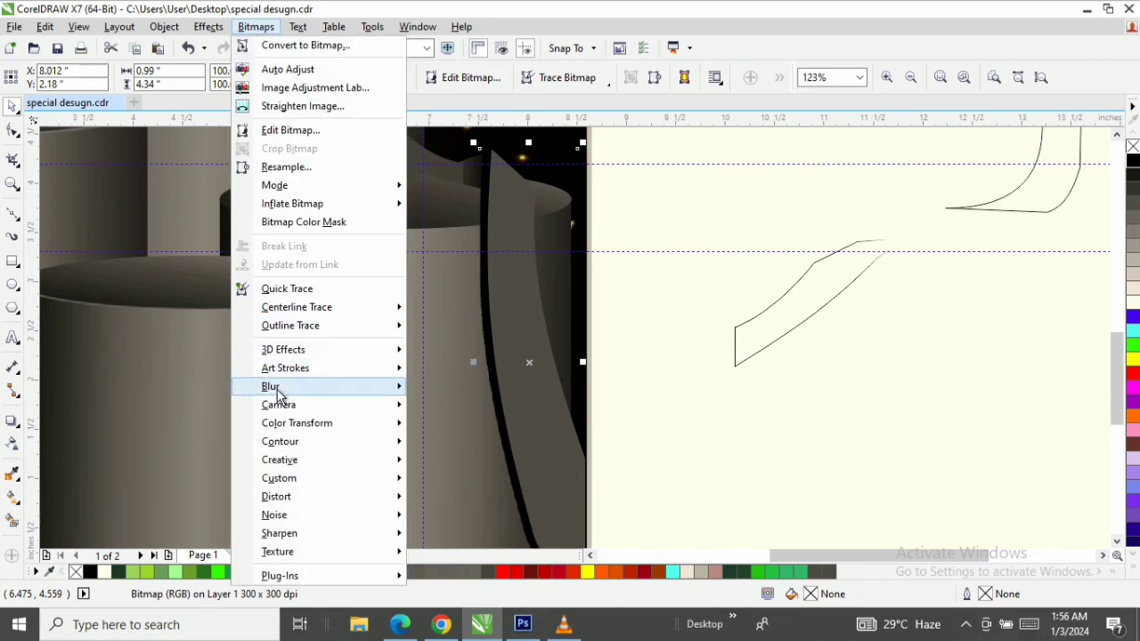
mouse_move(281, 389)
click(440, 406)
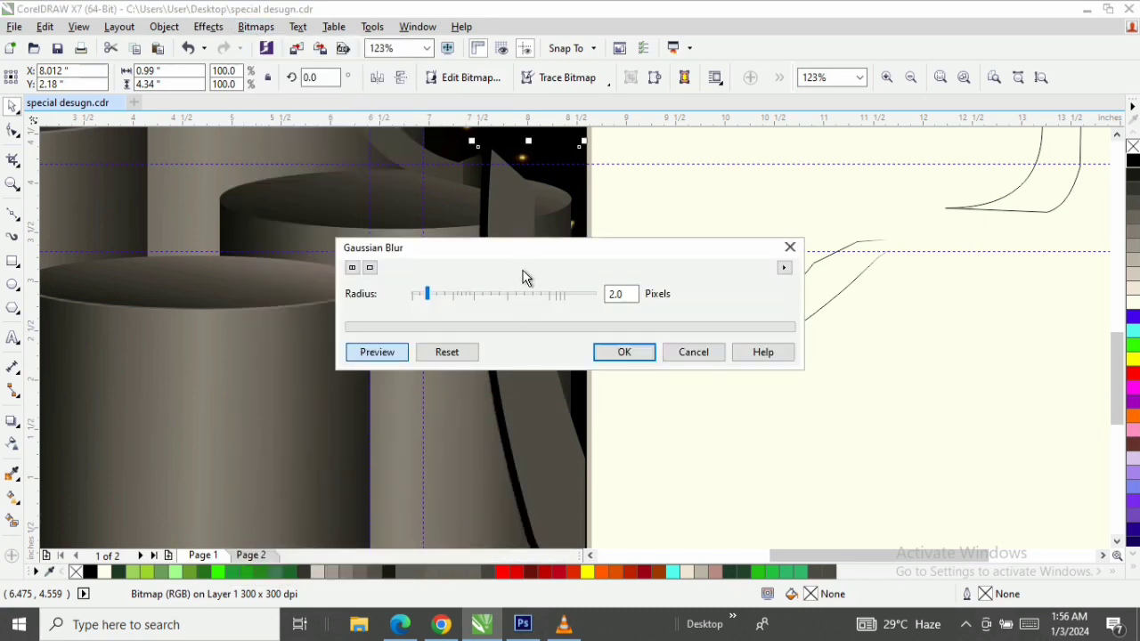
drag(567, 240, 765, 243)
click(662, 296)
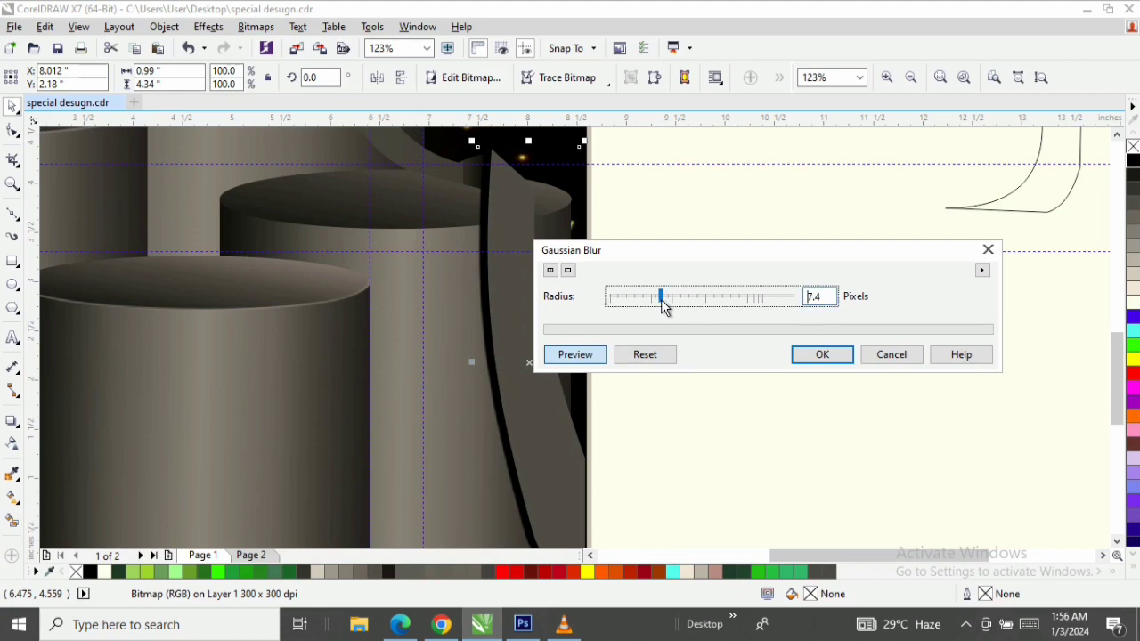
click(682, 303)
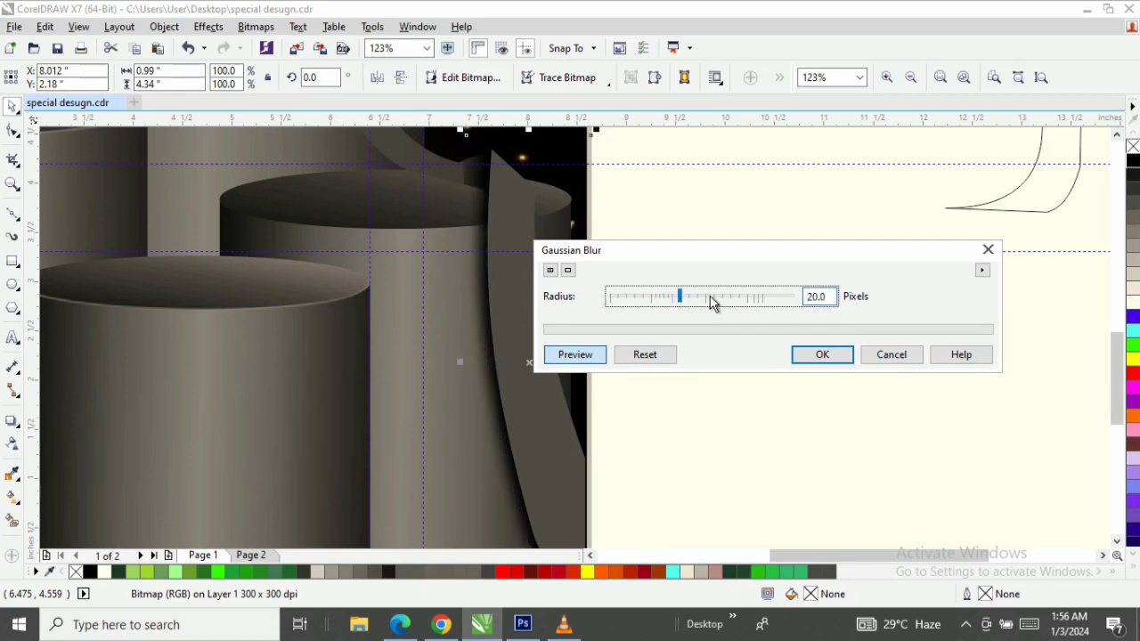
Apply a Gaussian blur with a 20-pixel radius to the shadow bitmap behind the vertical ribbon
click(814, 360)
key(z)
right_click(512, 388)
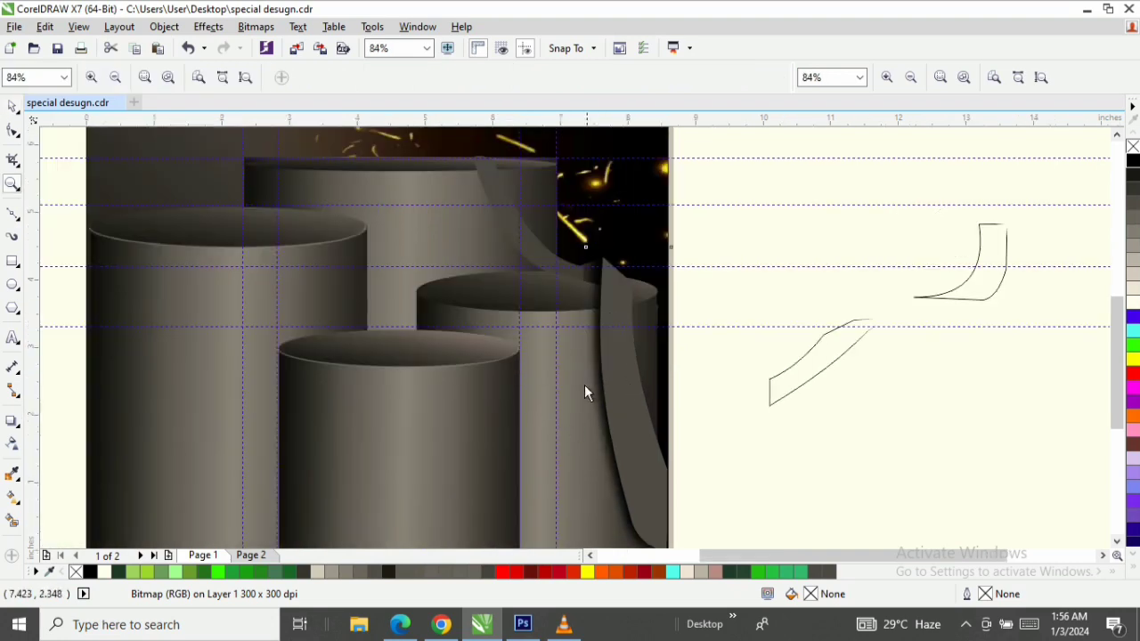
Fill the curved ribbon piece crossing the rear cylinder with black for use as its shadow
key(space)
key(space)
drag(437, 151, 653, 348)
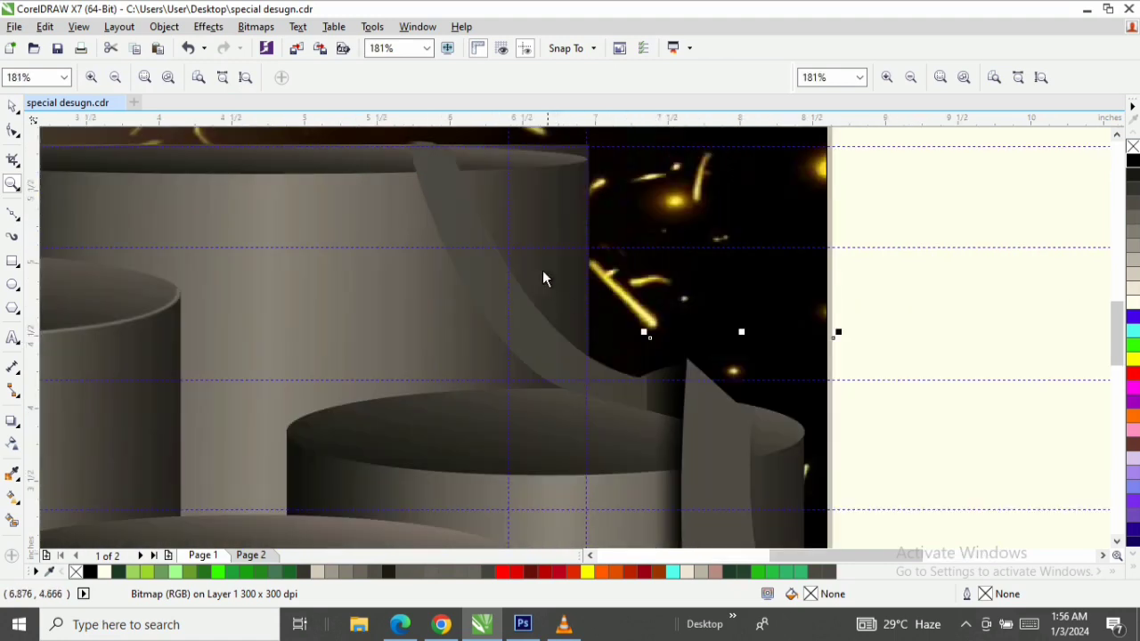
key(space)
drag(496, 311, 496, 311)
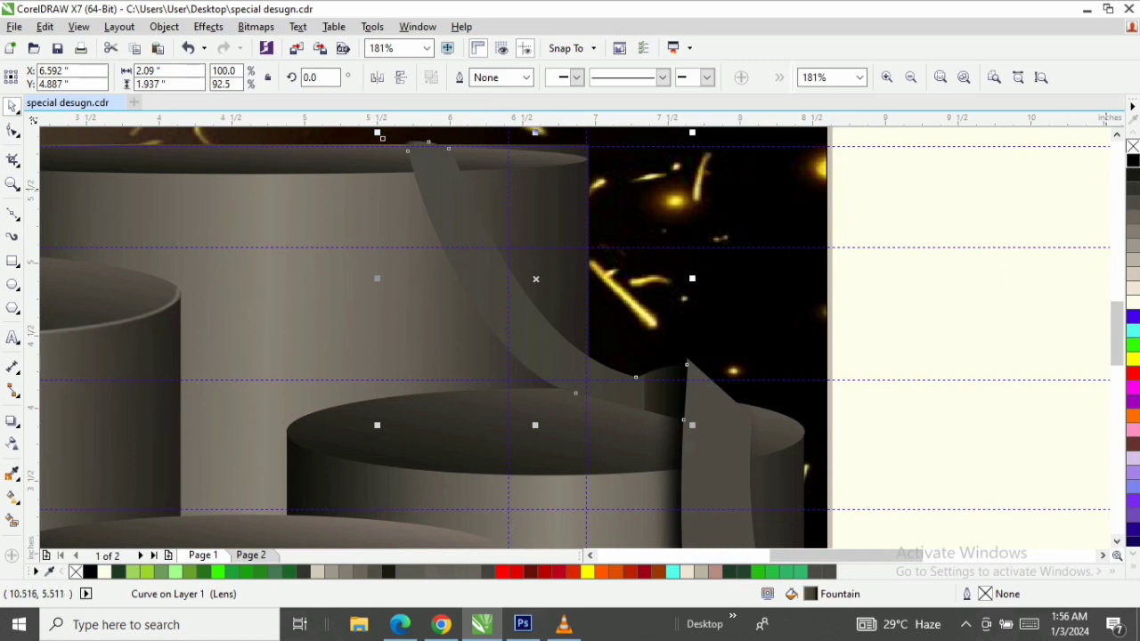
click(1132, 160)
key(z)
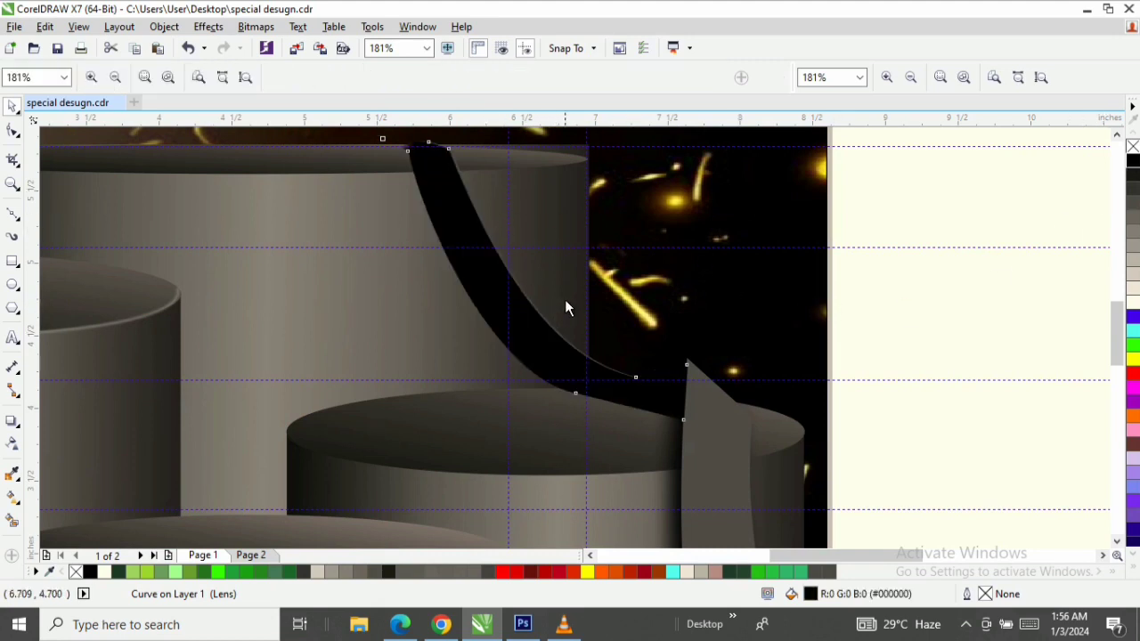
Offset the gradient-filled curved ribbon slightly from its black copy and place it in front
drag(489, 347, 568, 270)
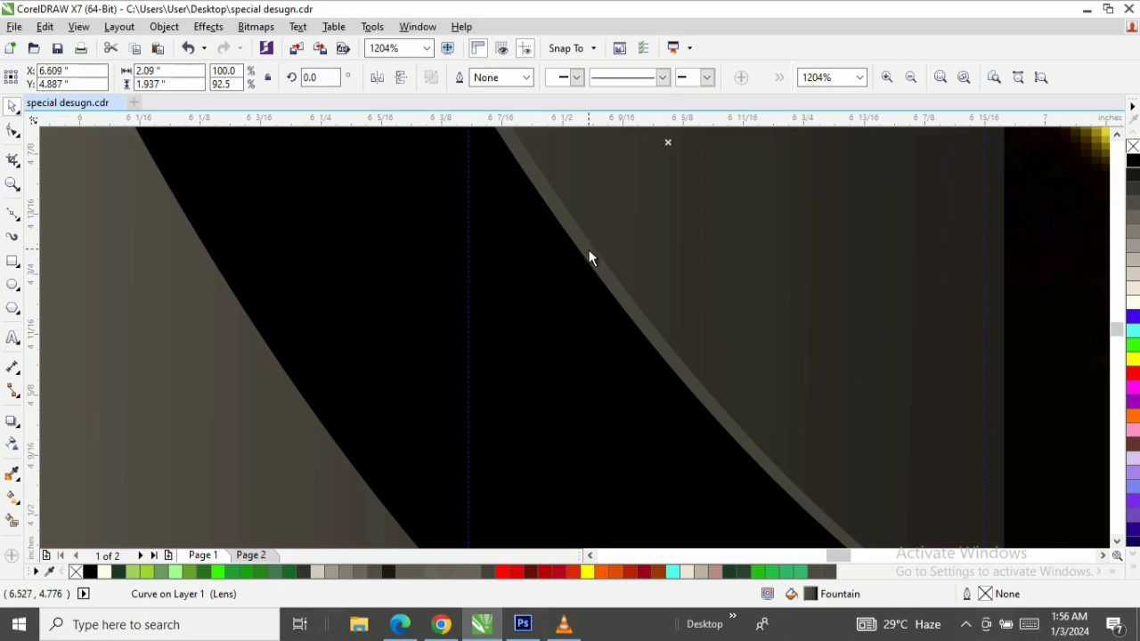
scroll(588, 258, down, 2)
key(F3)
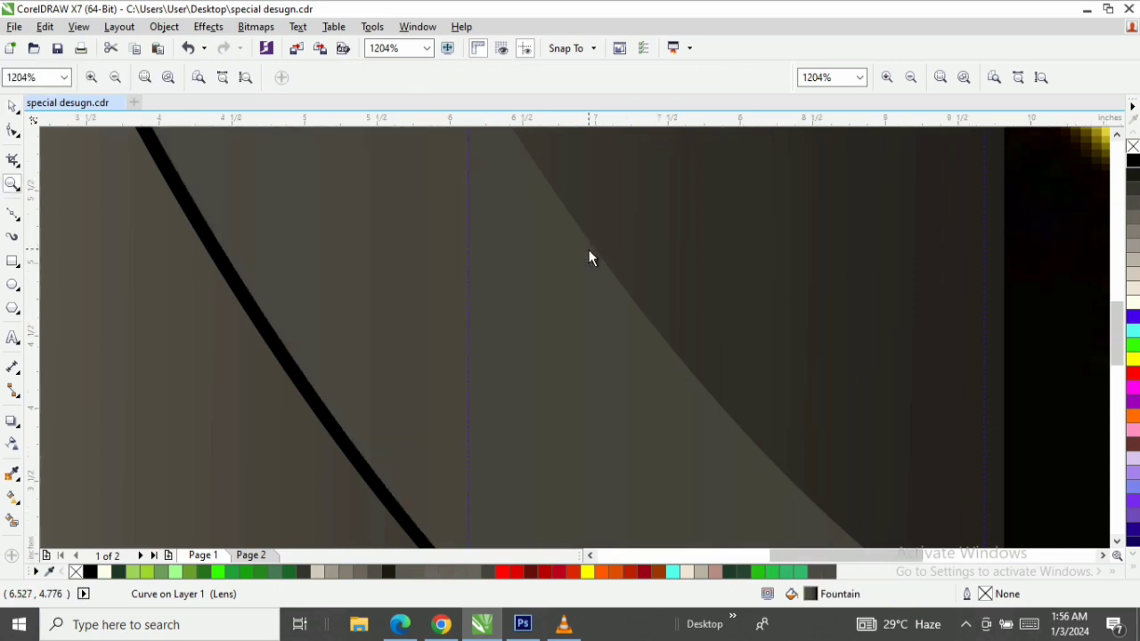
key(z)
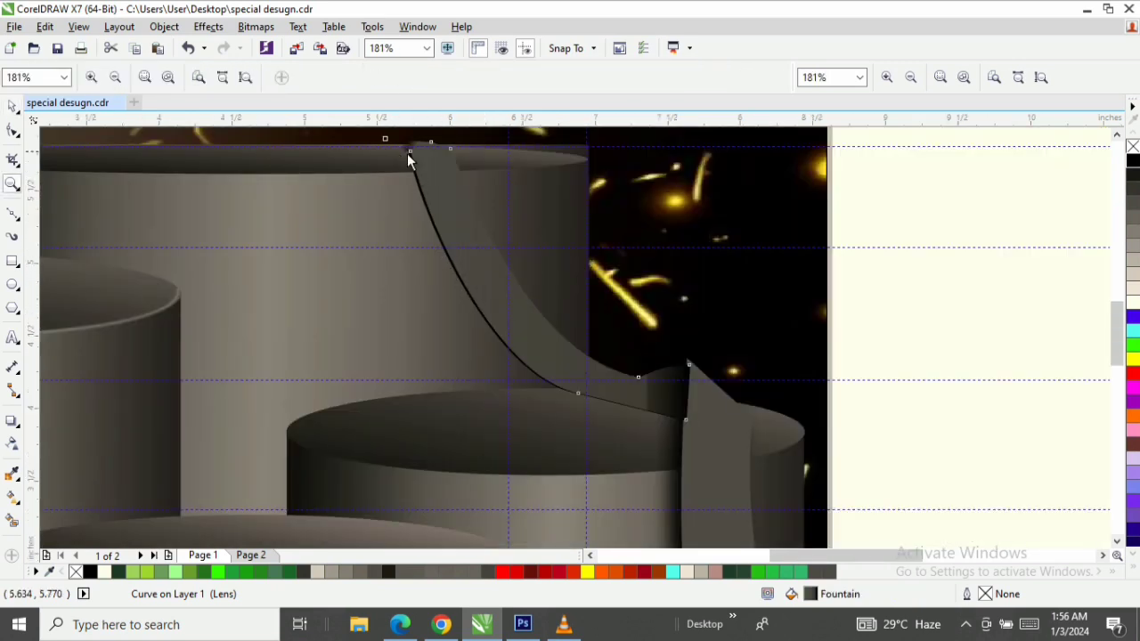
Convert the black copy behind the curved ribbon to an RGB bitmap at 300 dpi
drag(407, 153, 458, 202)
click(453, 230)
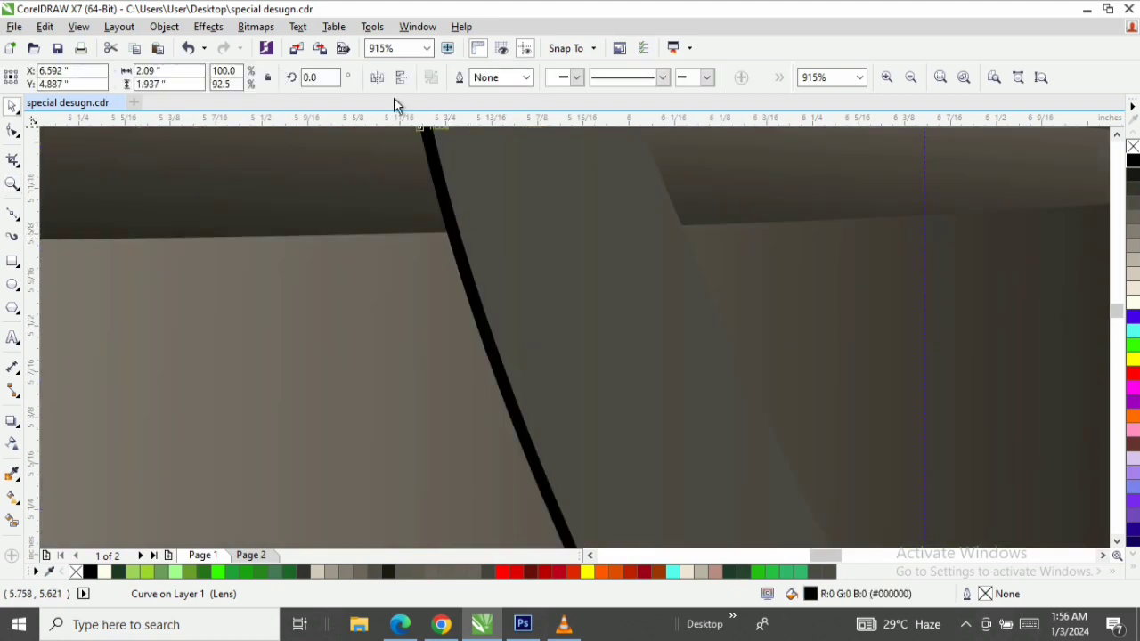
click(255, 27)
click(294, 43)
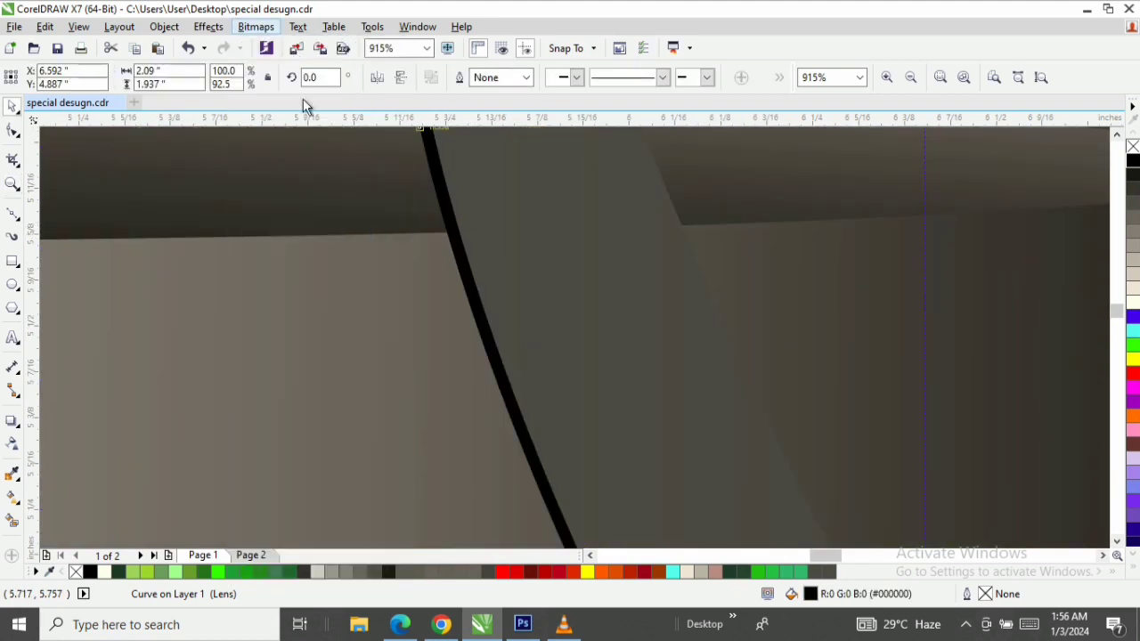
click(514, 398)
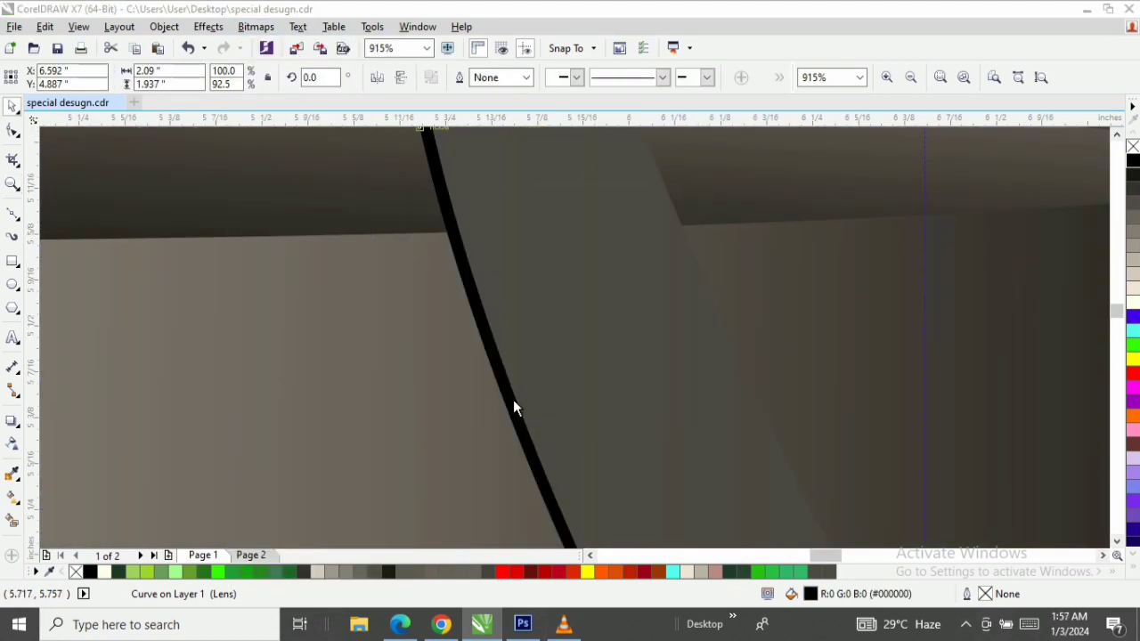
Apply a Gaussian blur with a 20-pixel radius to the curved ribbon's shadow bitmap
click(267, 29)
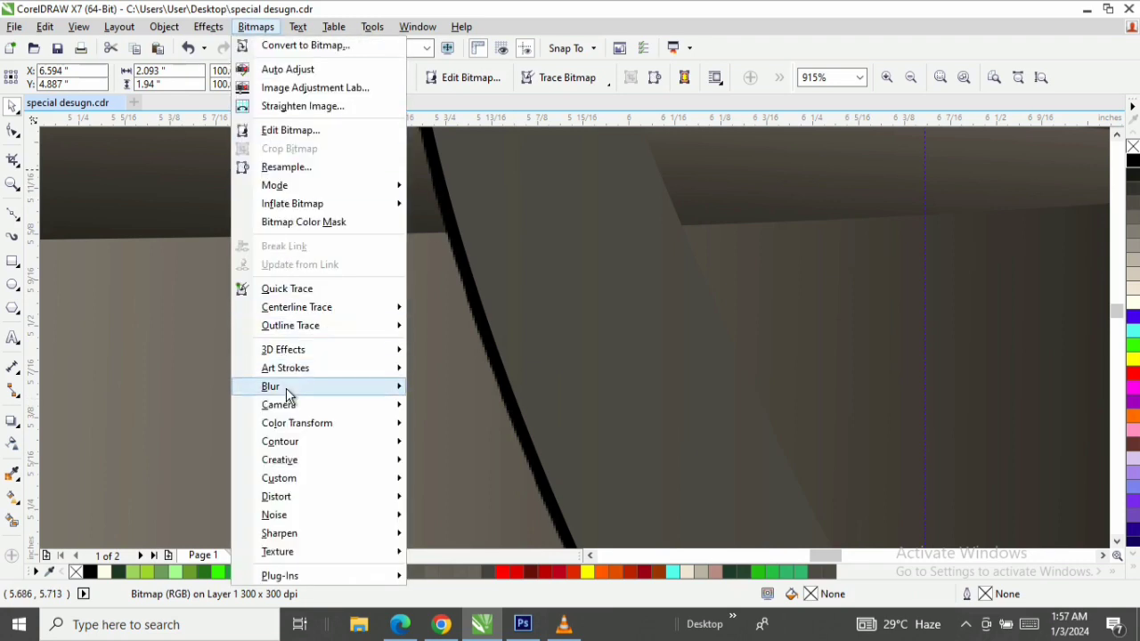
mouse_move(285, 388)
click(445, 405)
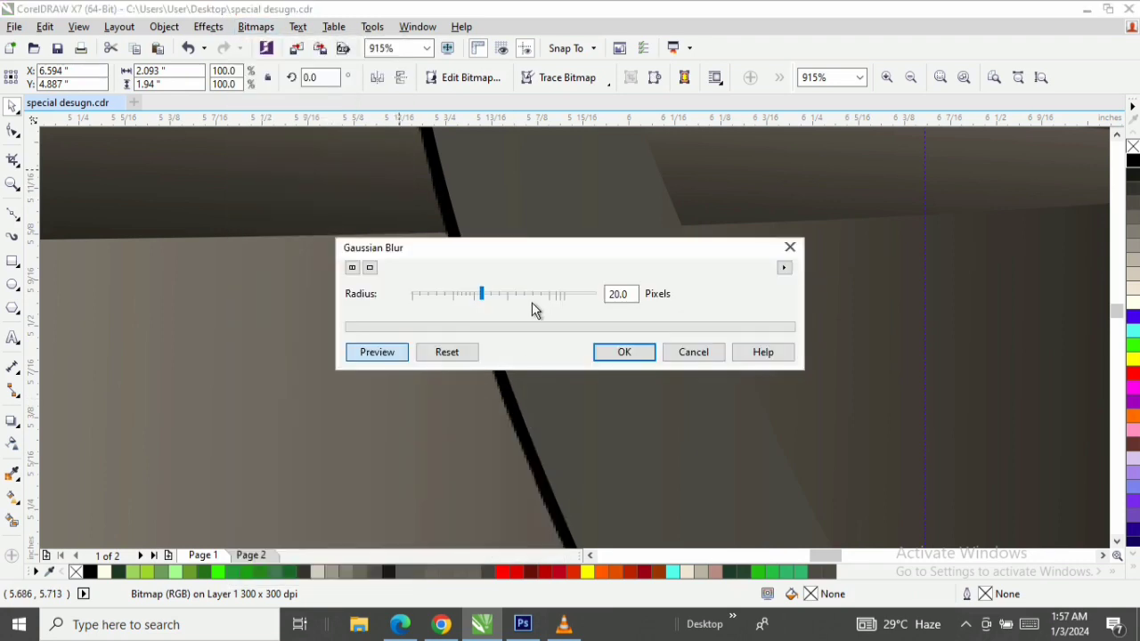
drag(534, 261, 819, 259)
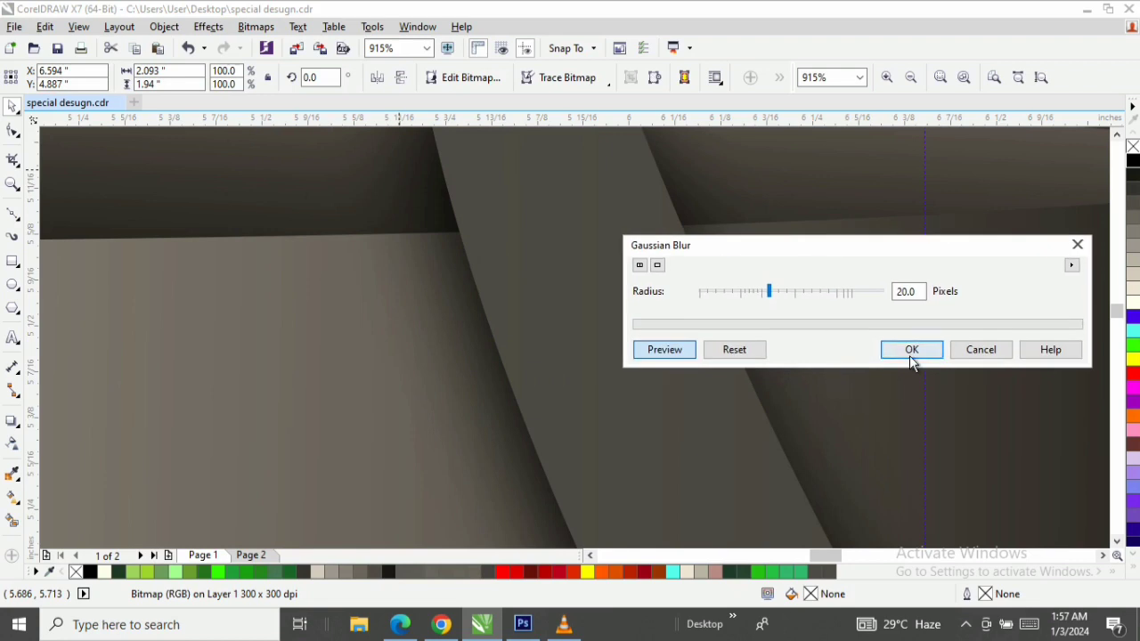
click(910, 354)
scroll(600, 308, down, 5)
scroll(600, 308, down, 1)
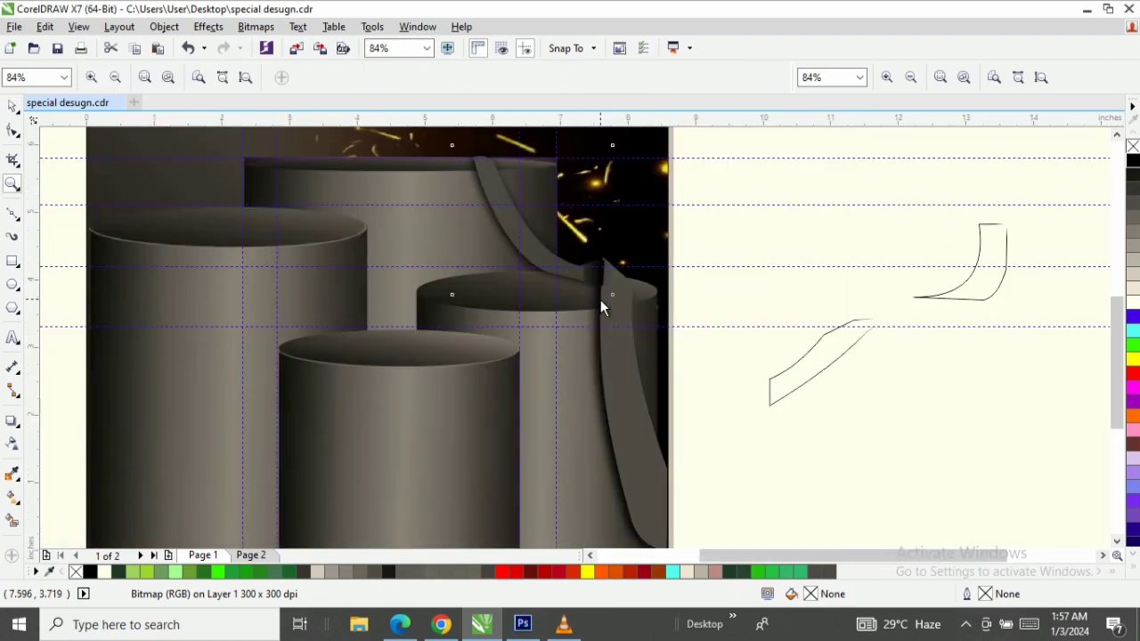
key(space)
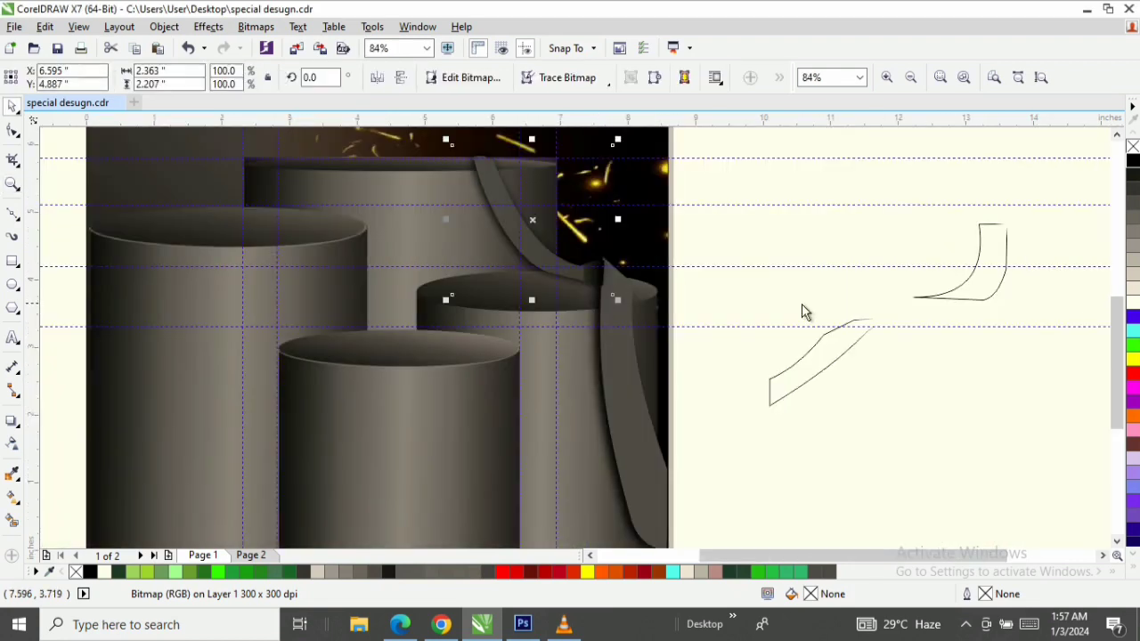
Move the group of two ribbon outlines from beside the page onto the left and rear cylinders
drag(1118, 365, 1107, 353)
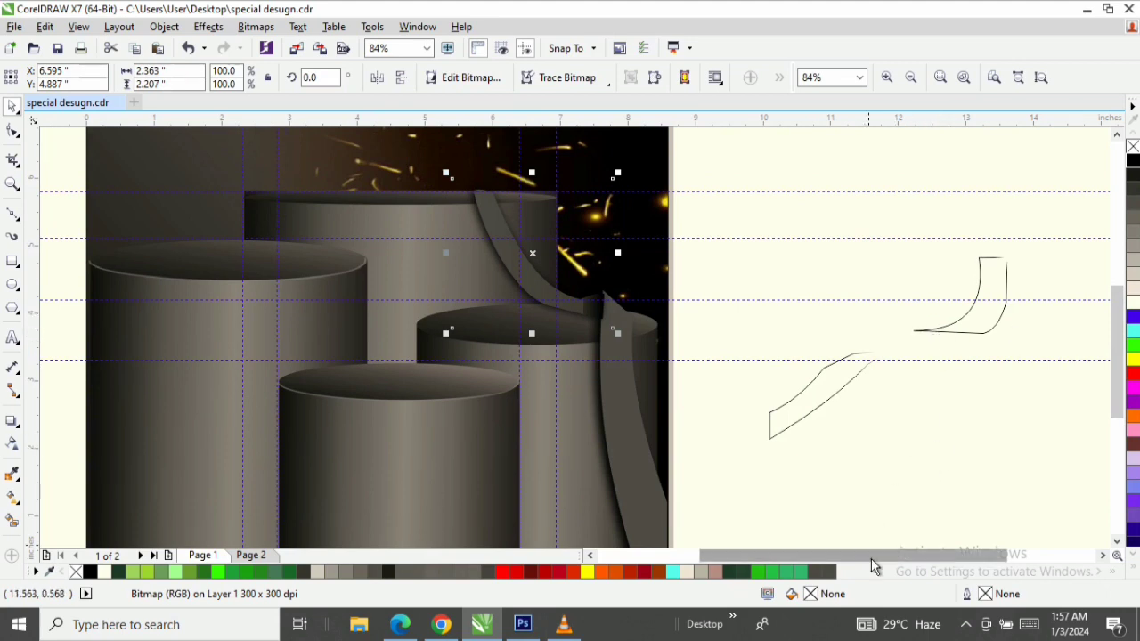
drag(871, 558, 848, 558)
click(893, 397)
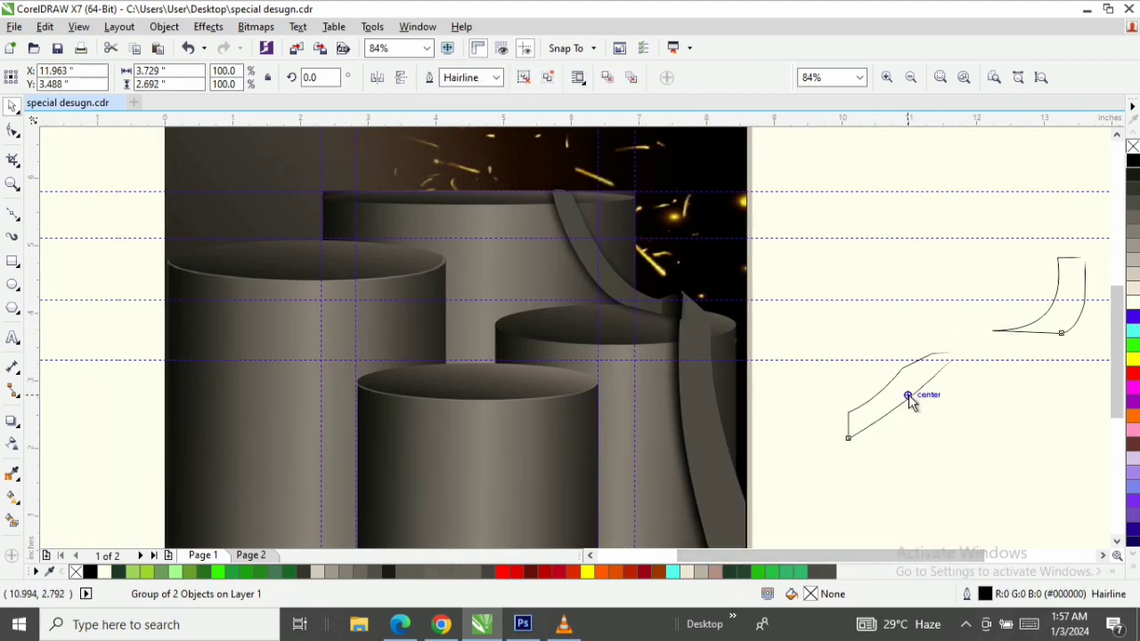
drag(909, 398, 232, 336)
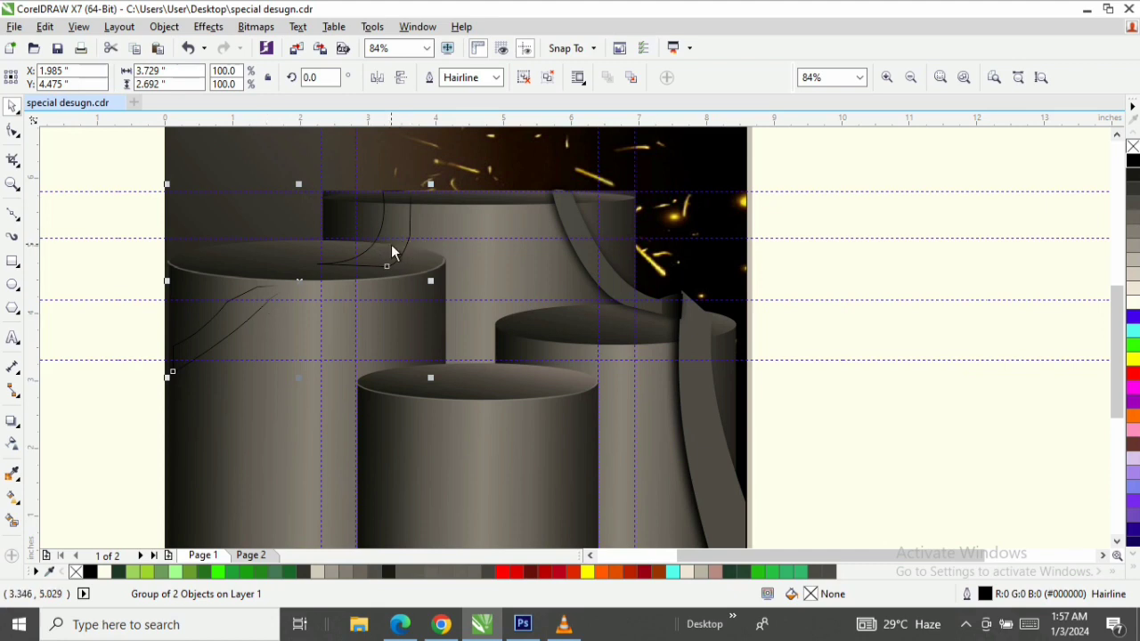
click(218, 337)
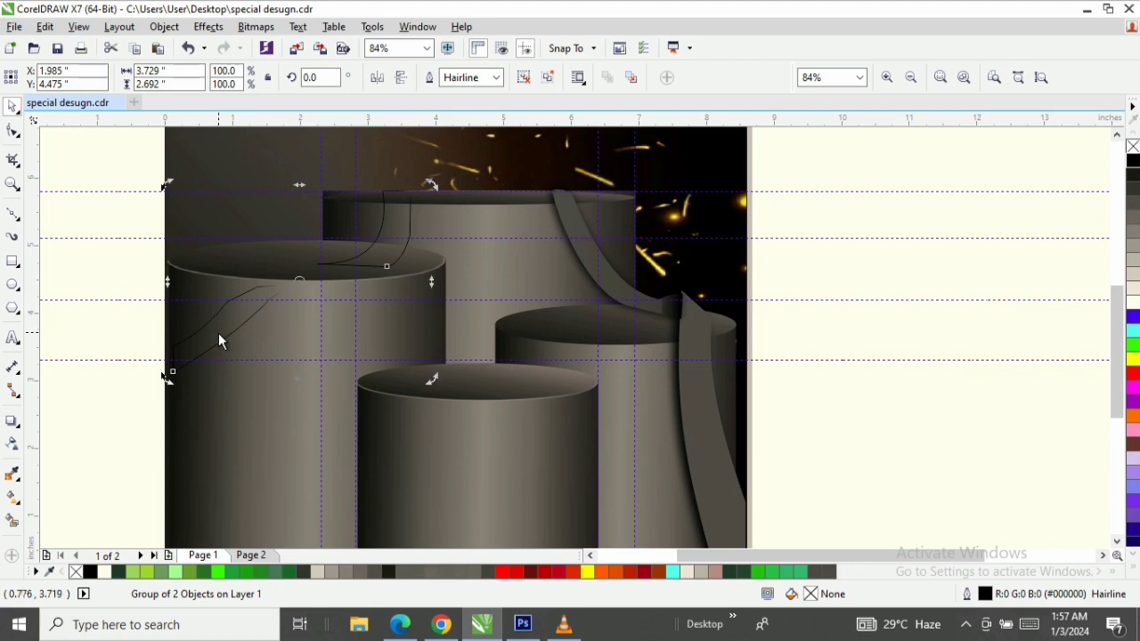
Scale the ribbon outline group to about 82.8% and reposition it over the left cylinder's rim
click(387, 285)
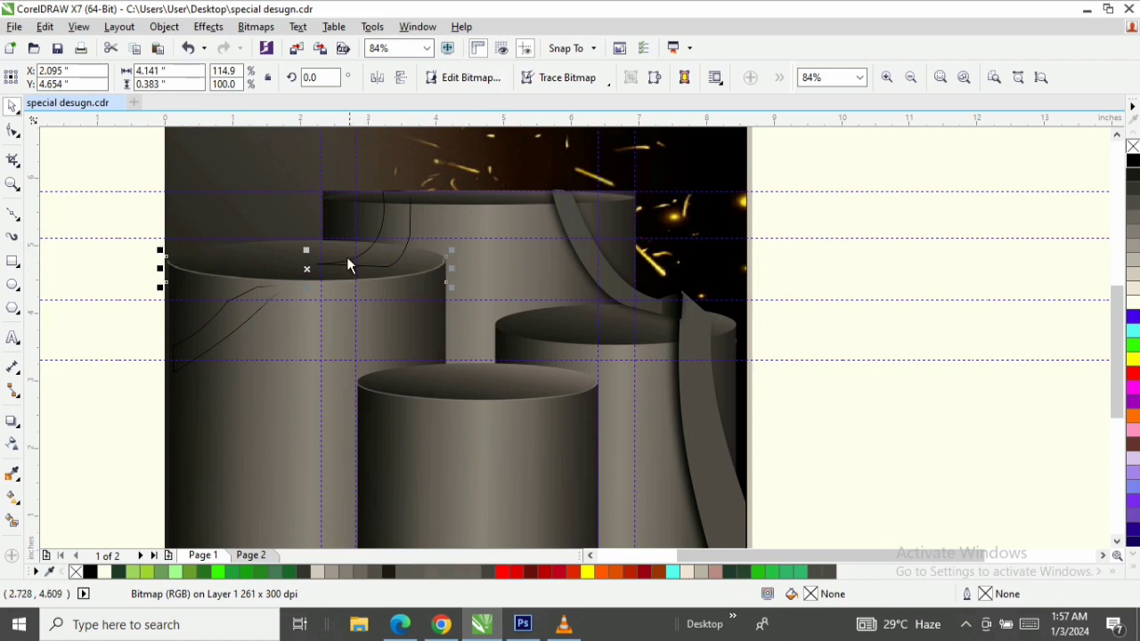
click(250, 307)
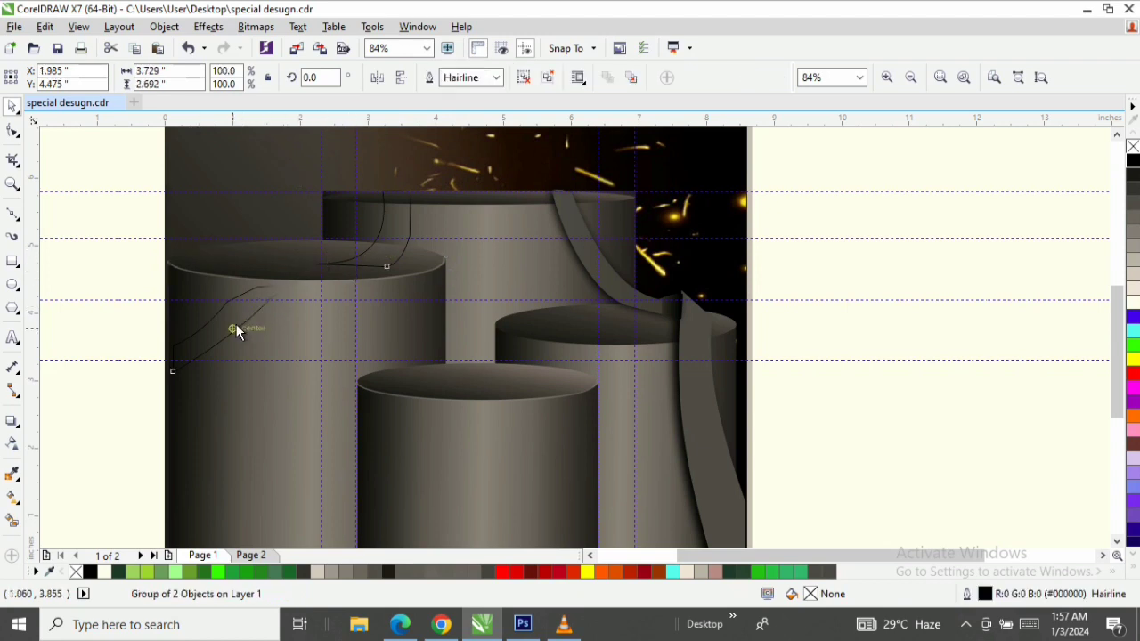
drag(236, 324, 231, 305)
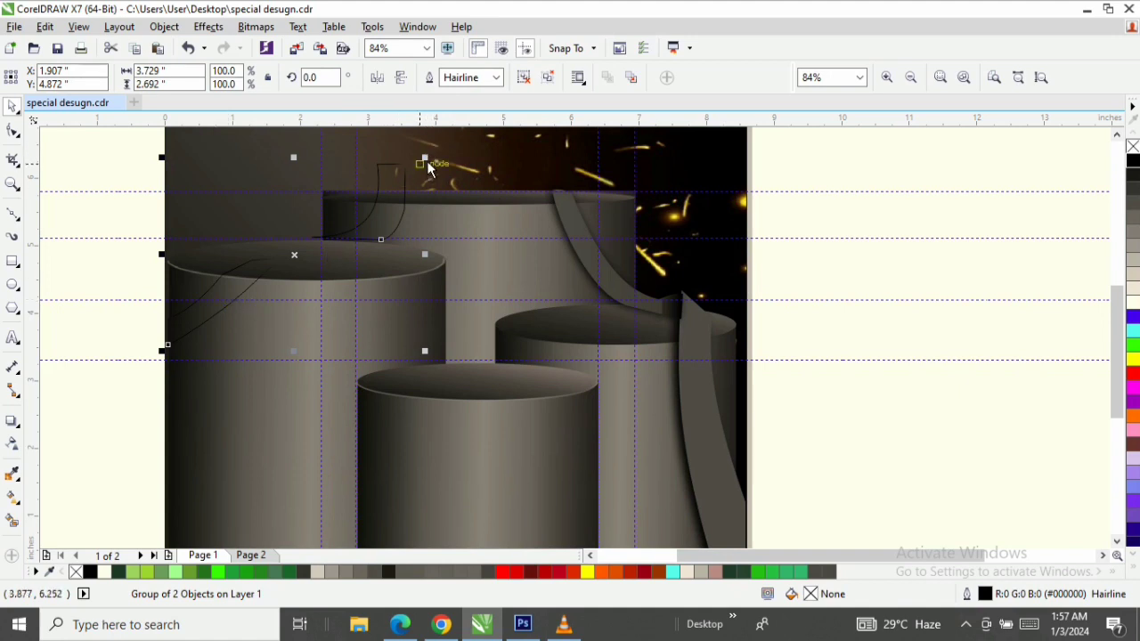
drag(426, 160, 381, 194)
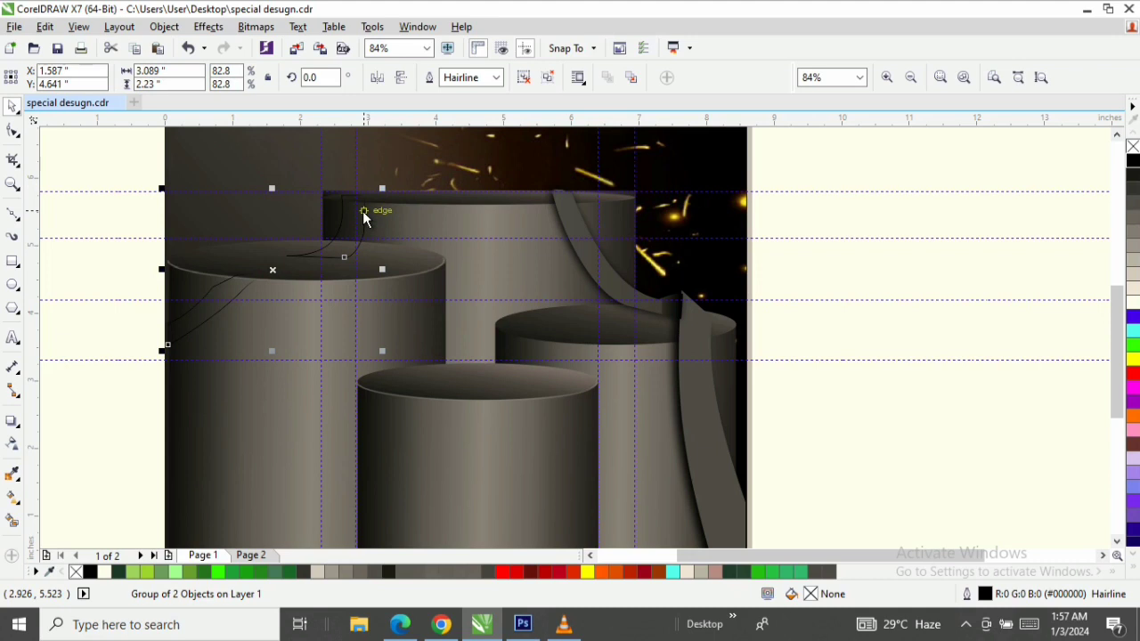
drag(361, 223, 369, 225)
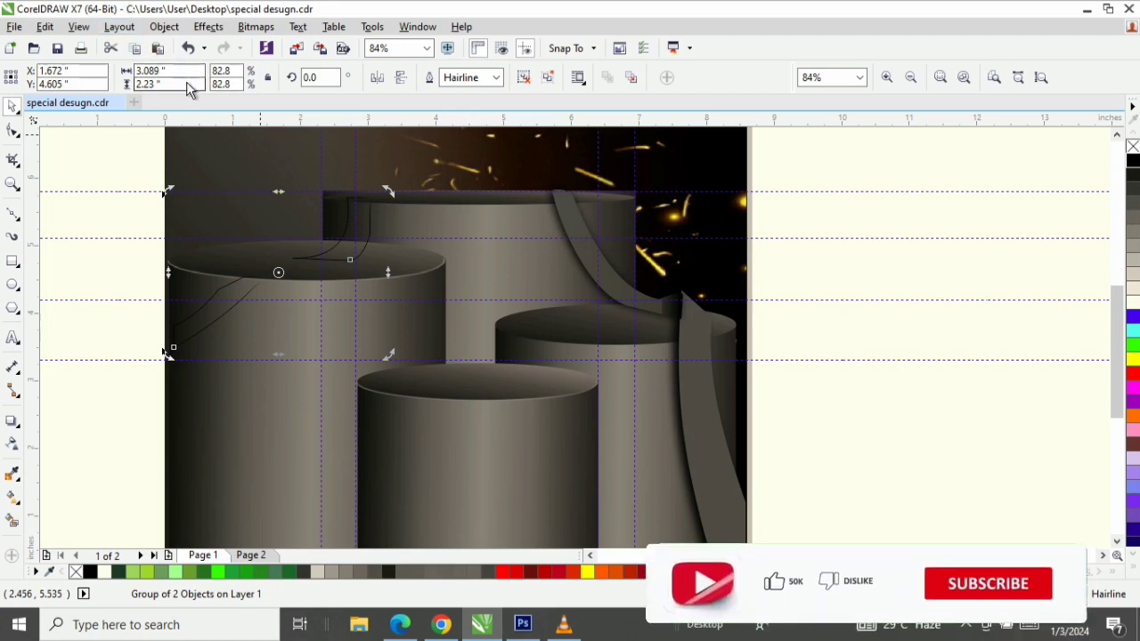
Try to scale down the left cylinder's body pieces together
click(422, 283)
click(436, 301)
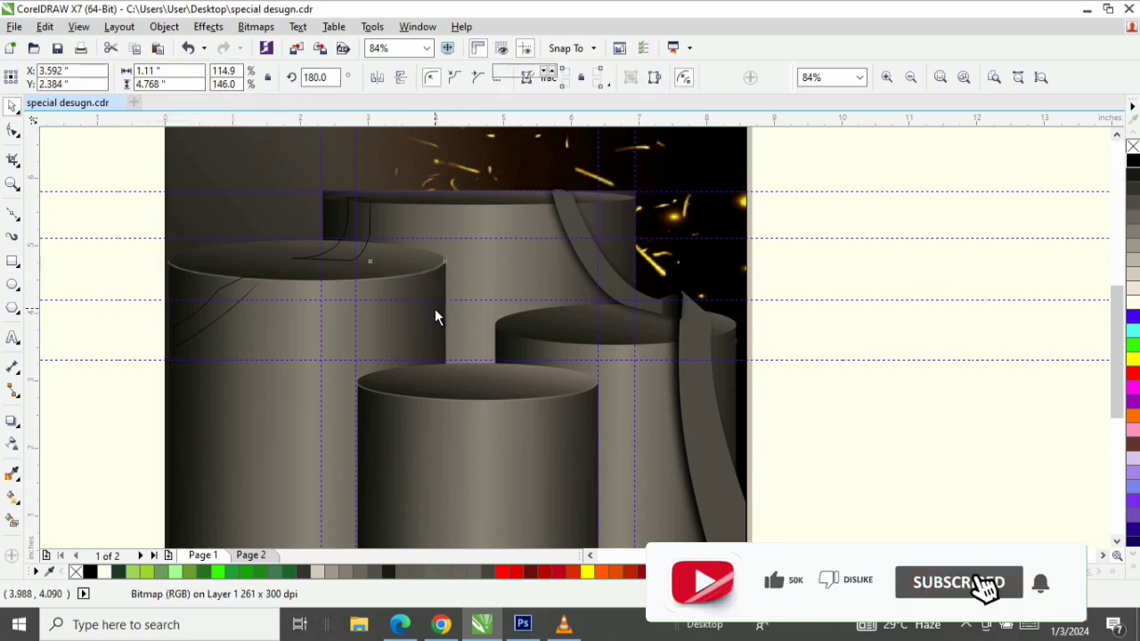
shift+click(331, 329)
click(146, 336)
click(191, 387)
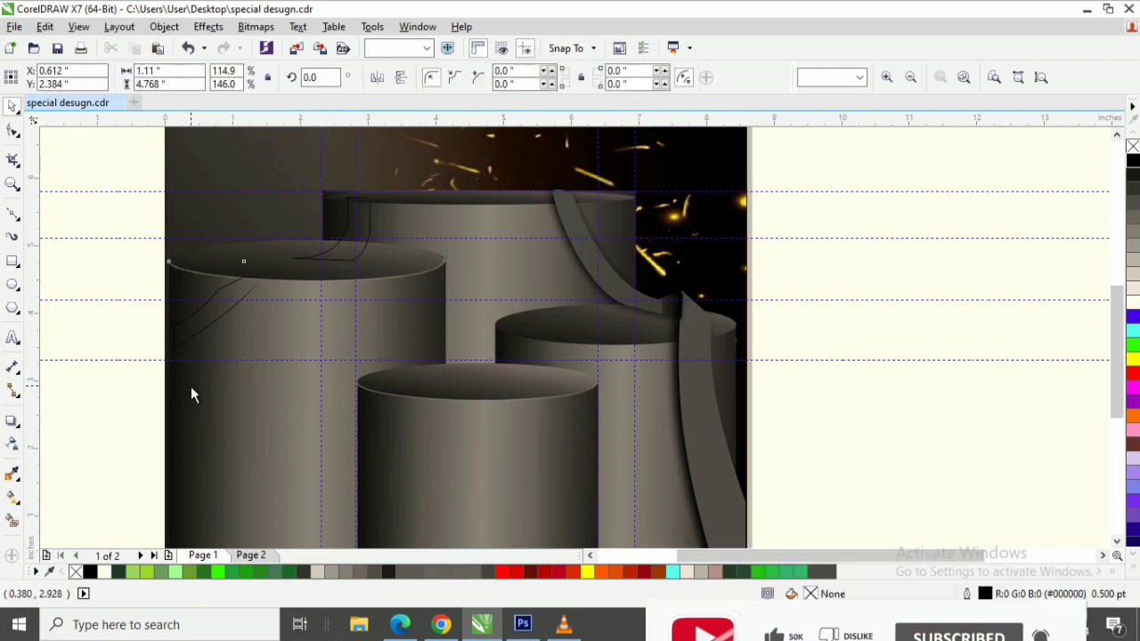
shift+click(447, 310)
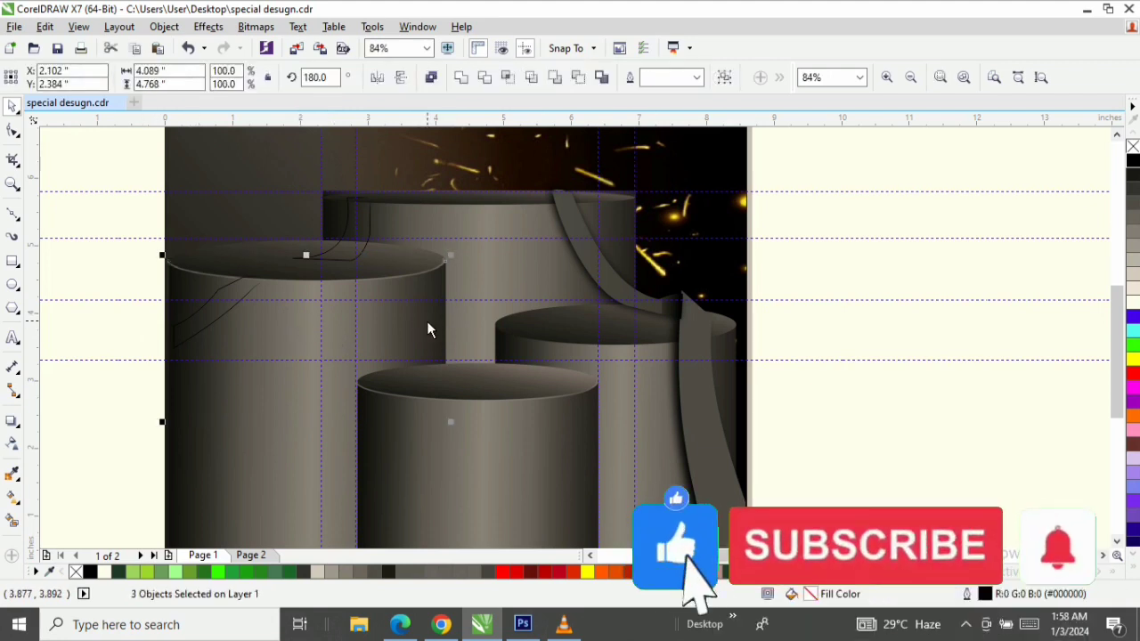
shift+click(449, 264)
shift+click(415, 261)
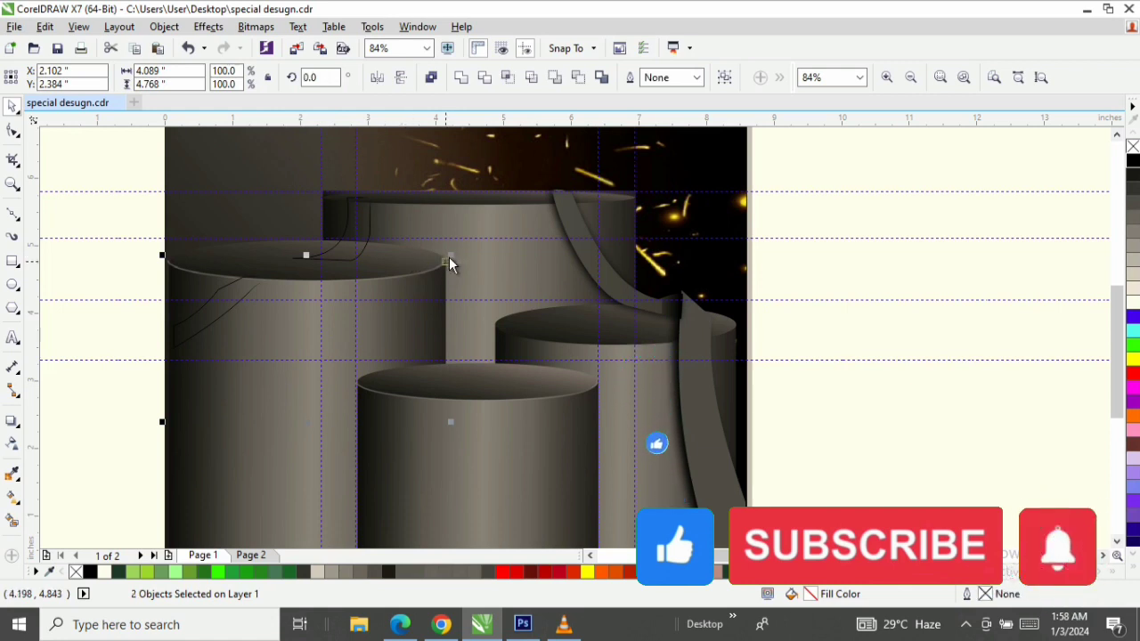
drag(448, 264, 427, 272)
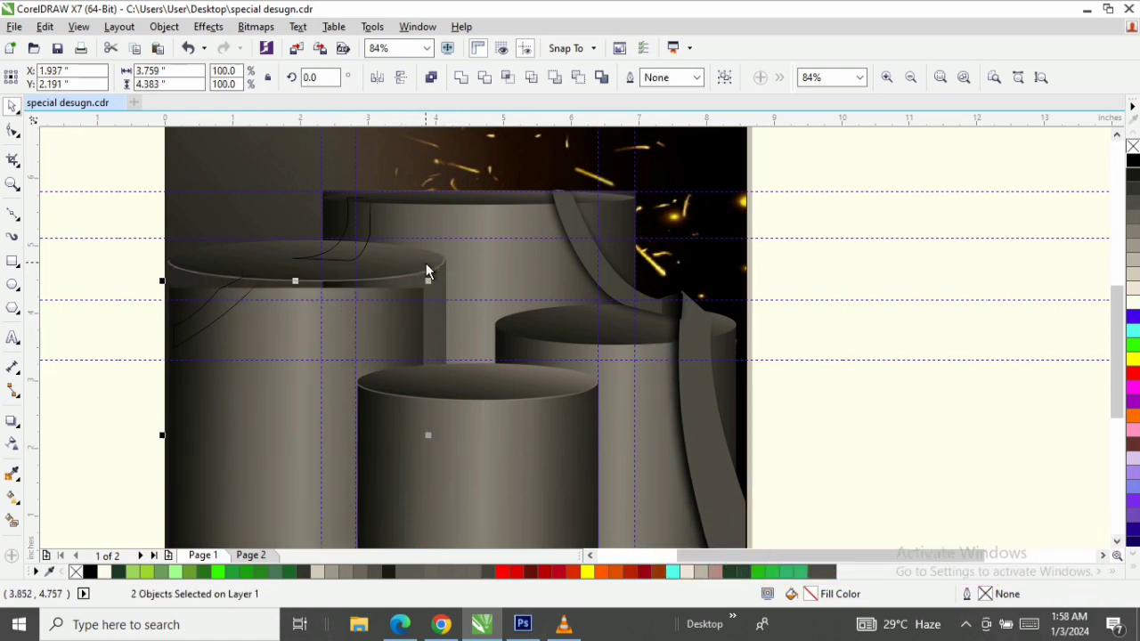
key(ctrl+z)
key(space)
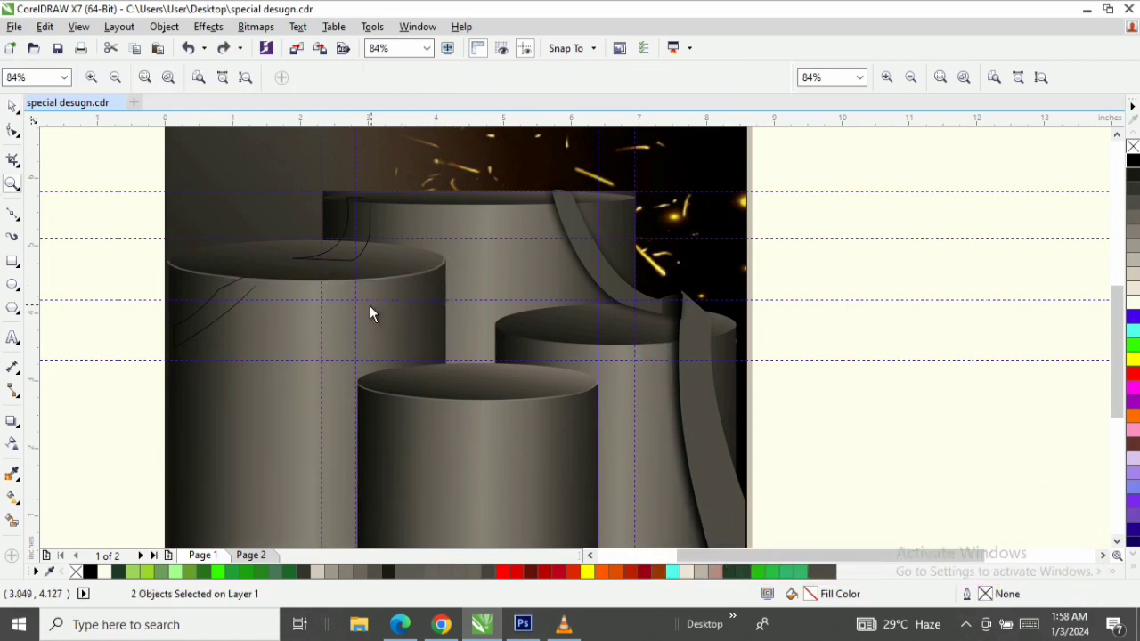
key(space)
Ungroup the two ribbon outlines and enlarge the lower one to about 90.1% so it reaches the page edge
click(369, 249)
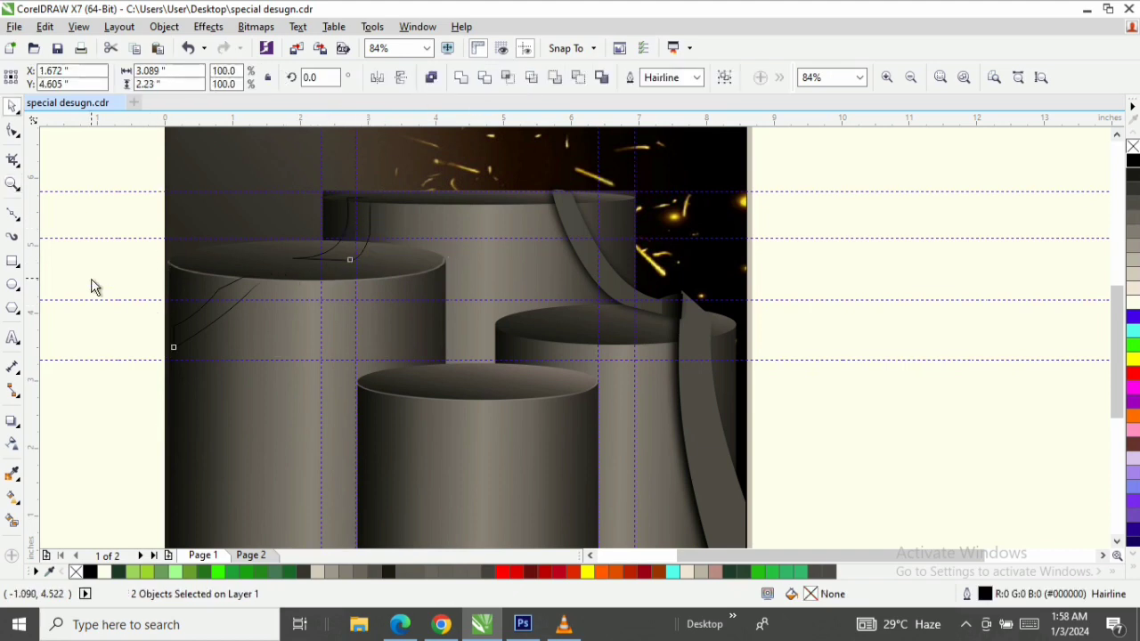
click(157, 342)
click(200, 313)
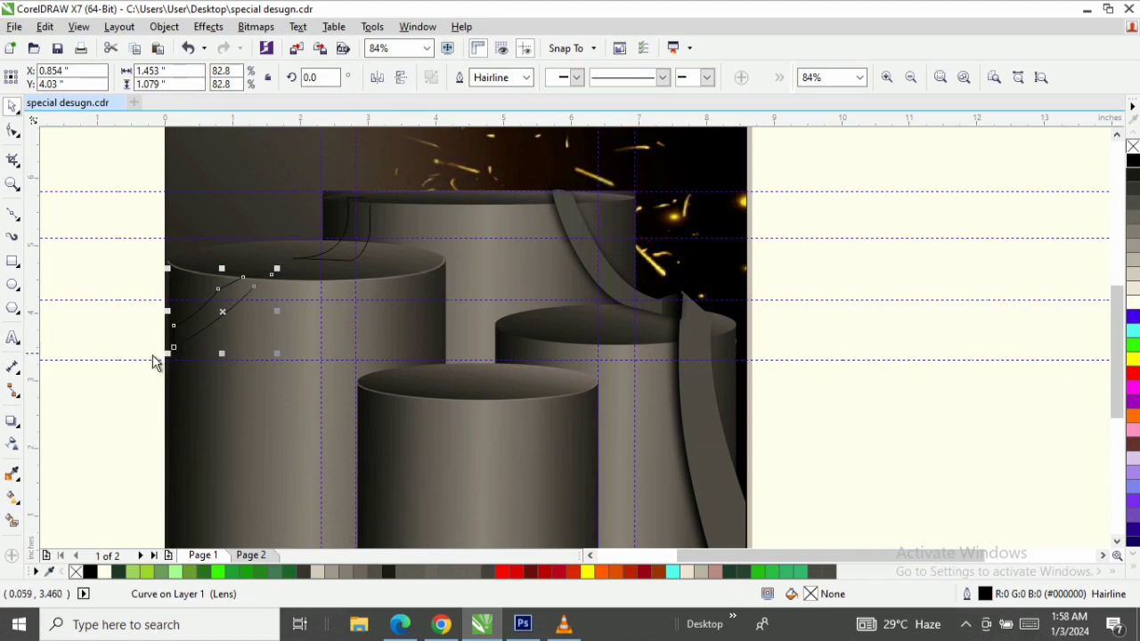
drag(167, 353, 161, 370)
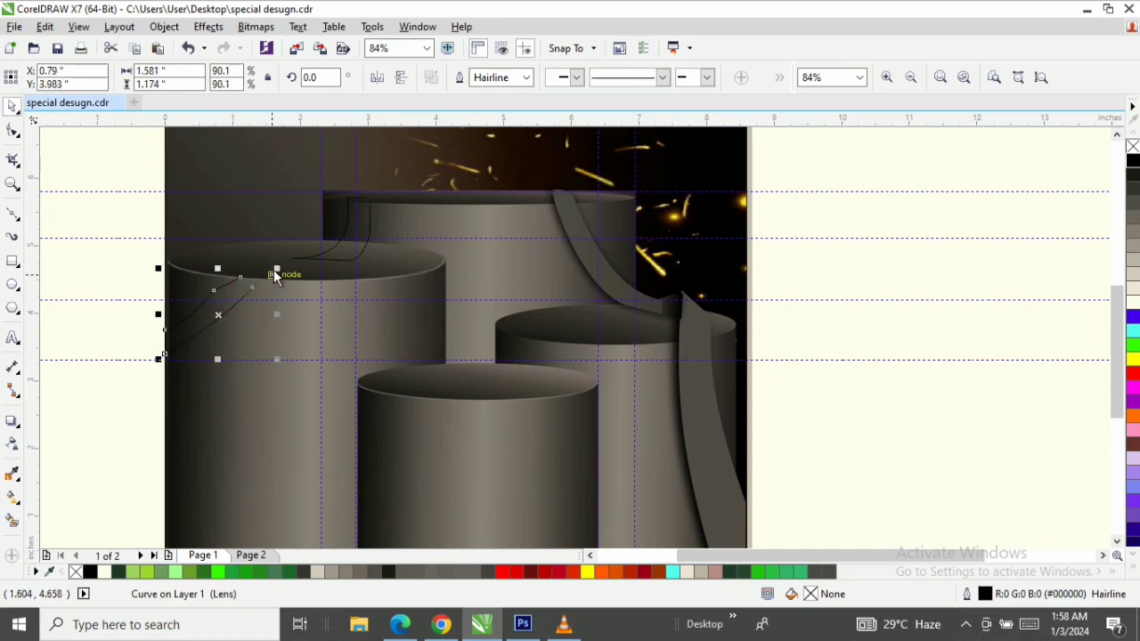
drag(275, 269, 304, 257)
Scale the upper ribbon outline to about 85% and place it on the rear cylinder above the left cylinder's rim
click(333, 259)
click(365, 217)
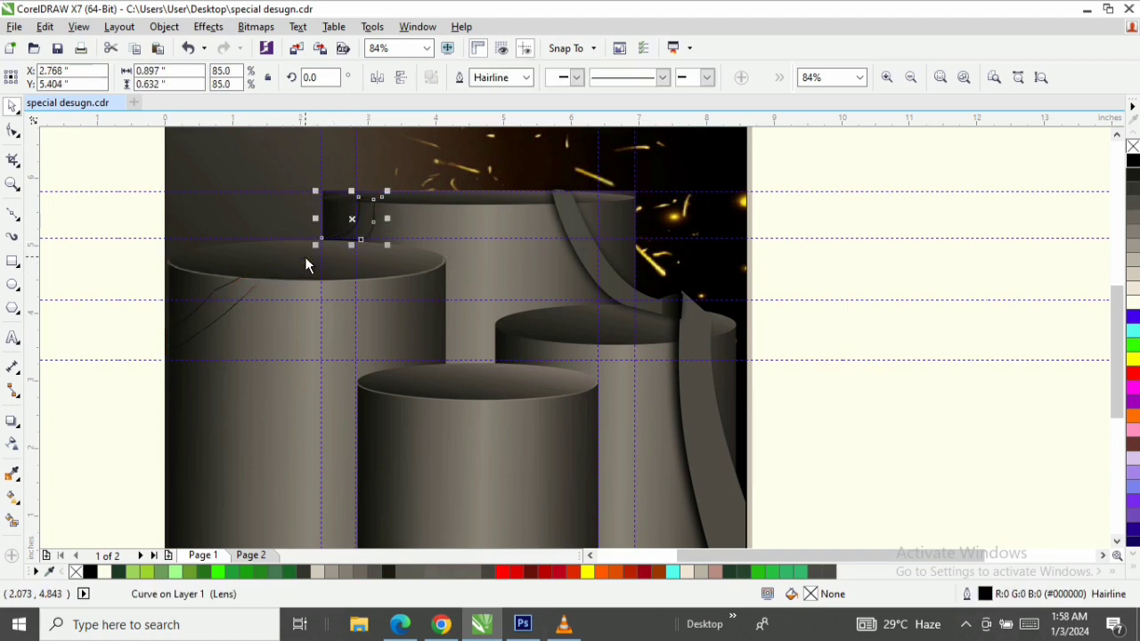
click(134, 257)
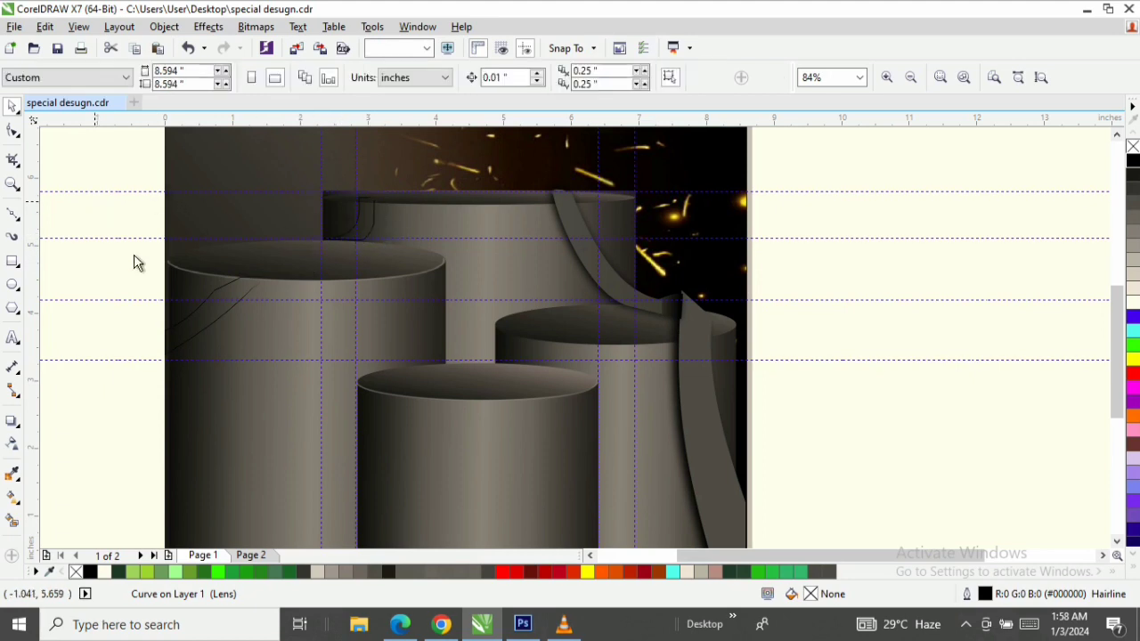
Fill the ribbon outline on the left cylinder with grey sampled from the right ribbon and remove its outline
click(216, 325)
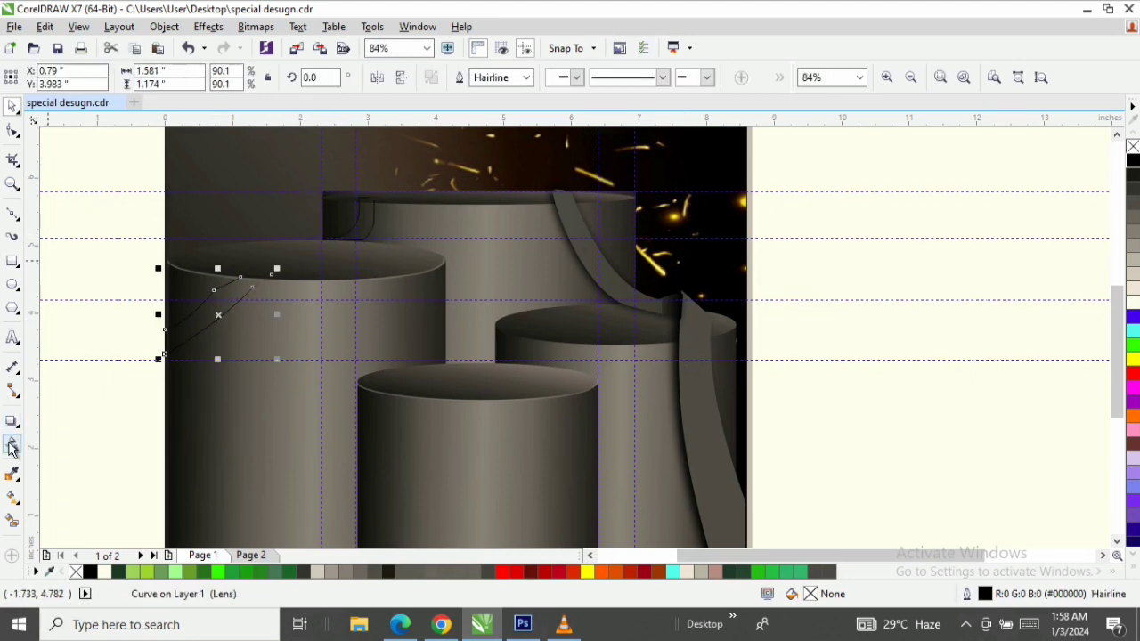
click(12, 475)
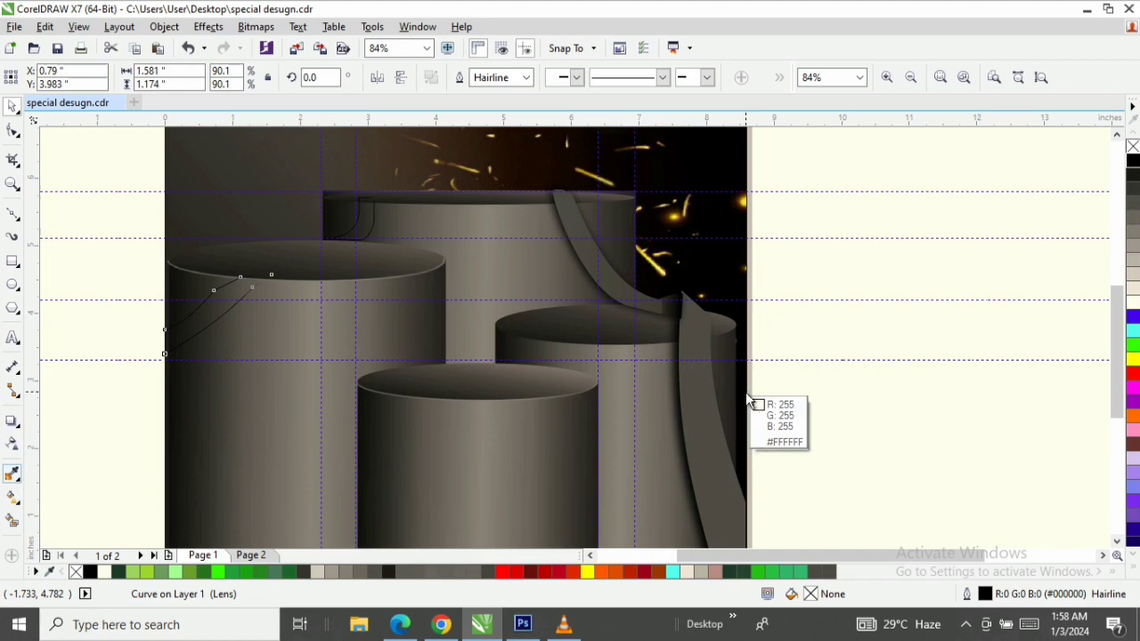
click(697, 376)
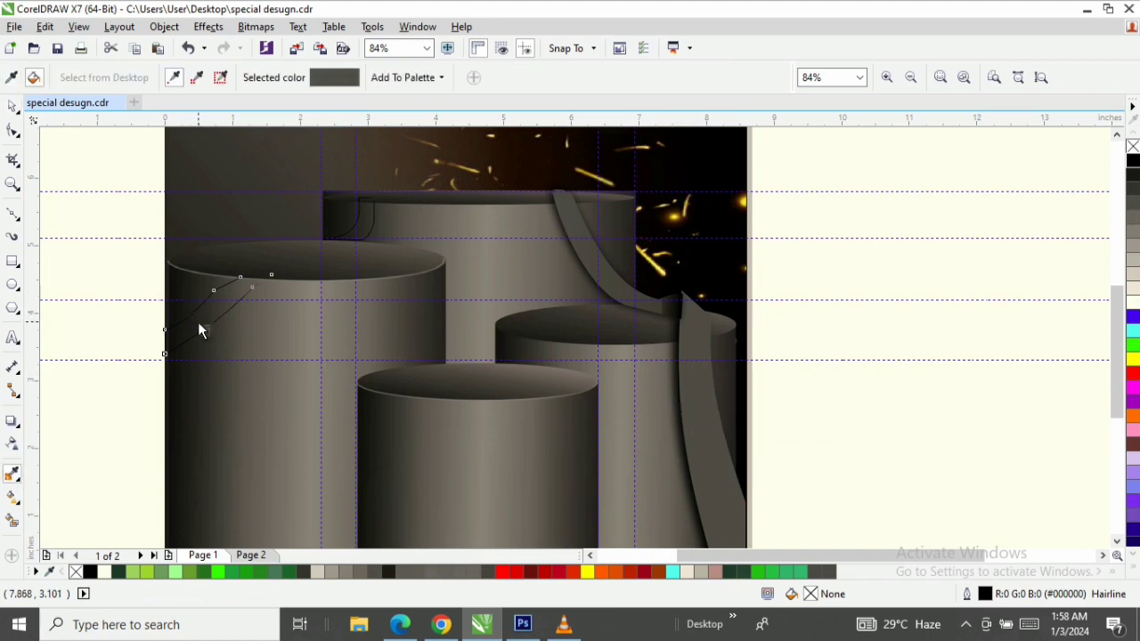
click(201, 328)
key(space)
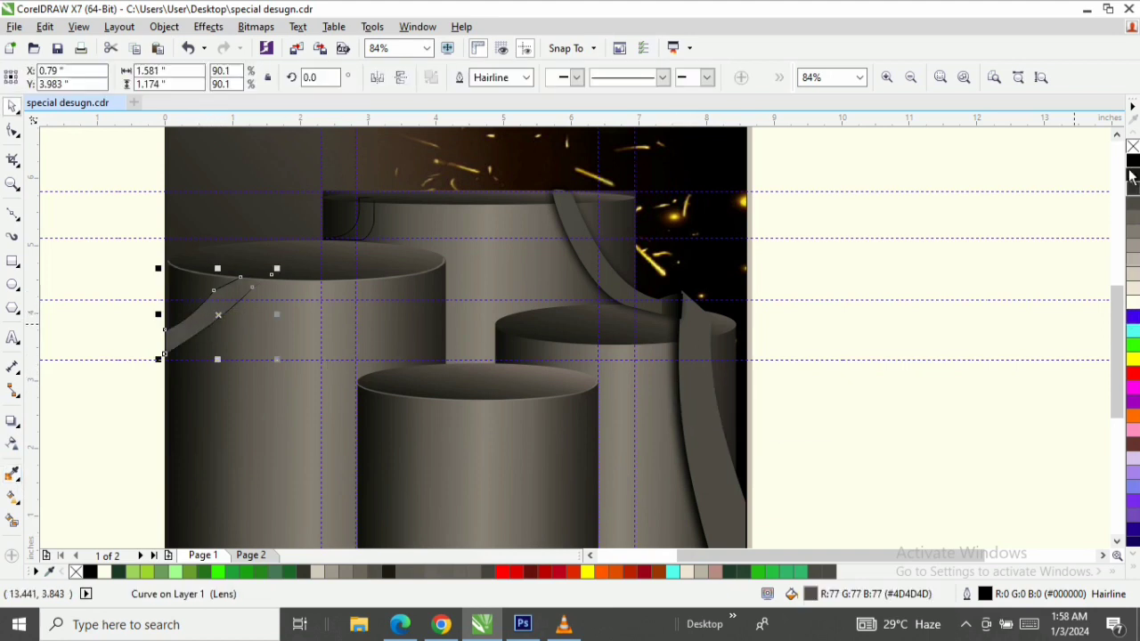
right_click(1131, 147)
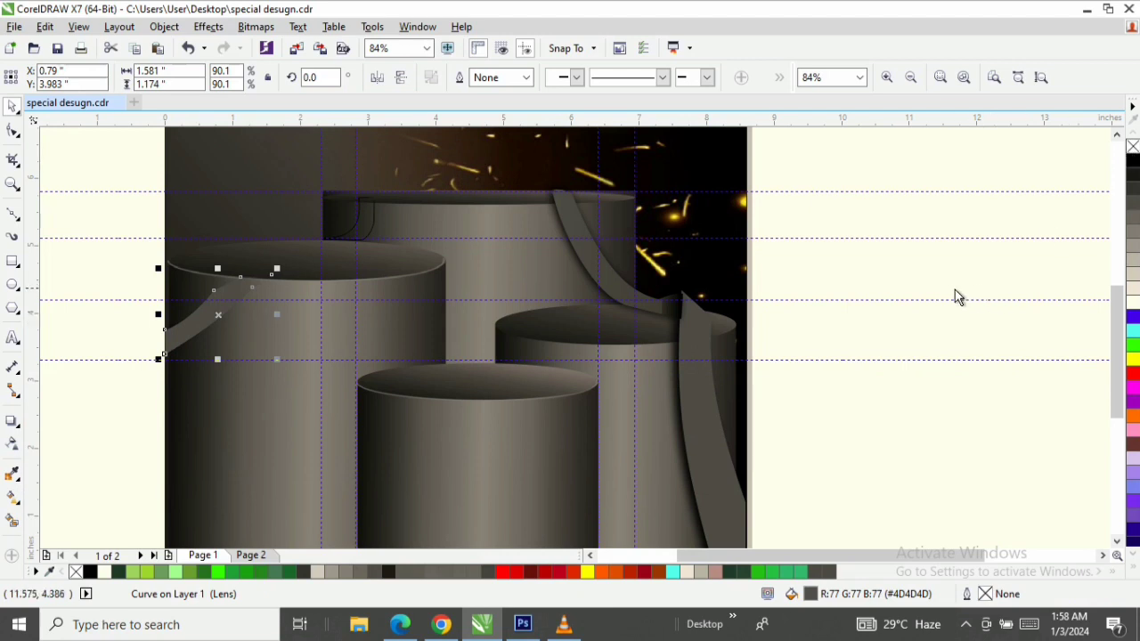
Fill and outline the small ribbon shape on the rear cylinder with the dark grey sampled from the finished ribbon
click(367, 218)
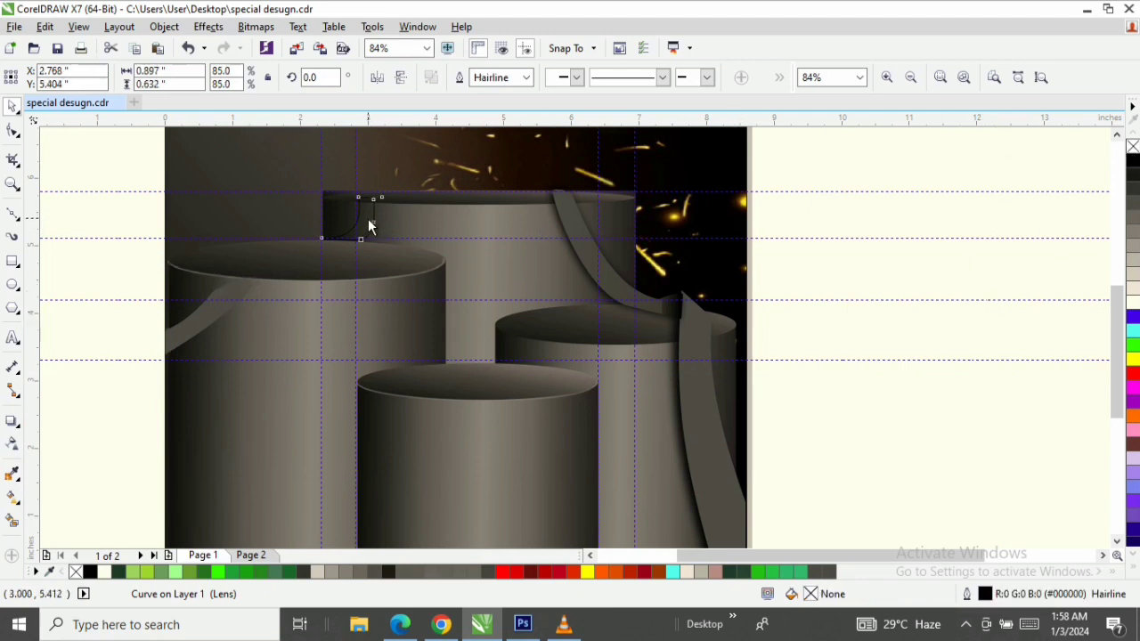
click(12, 474)
click(583, 224)
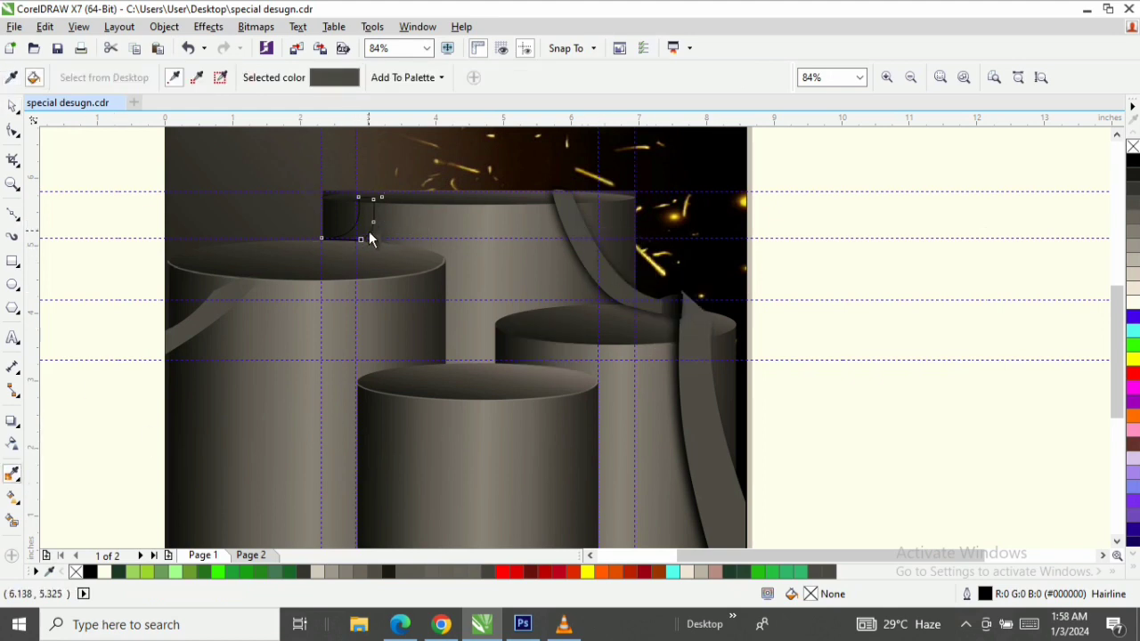
click(371, 236)
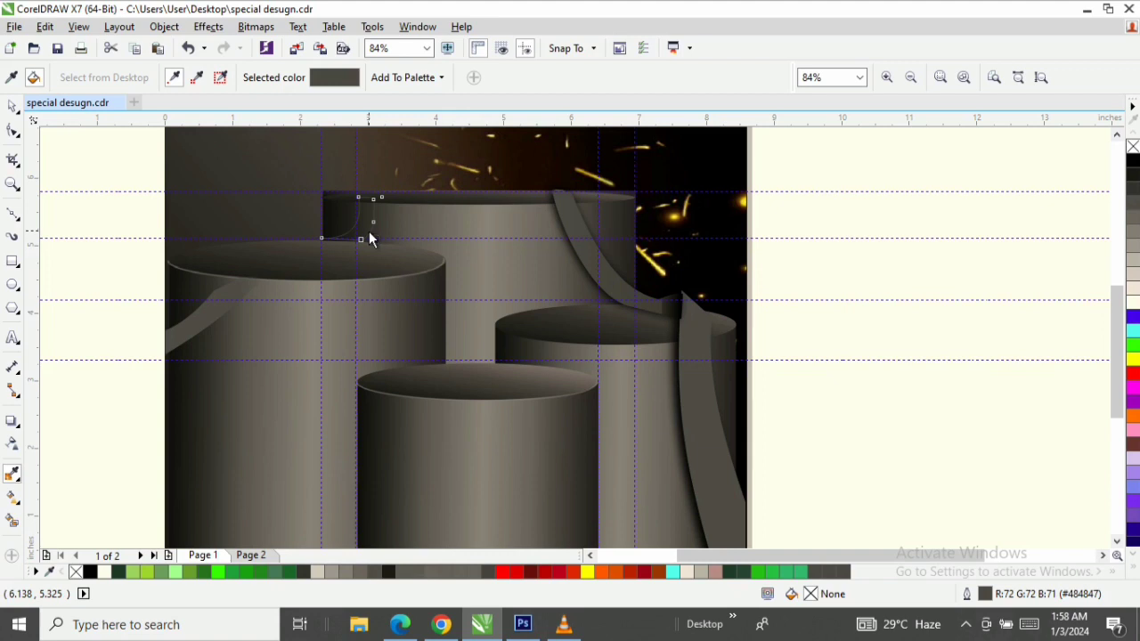
click(13, 105)
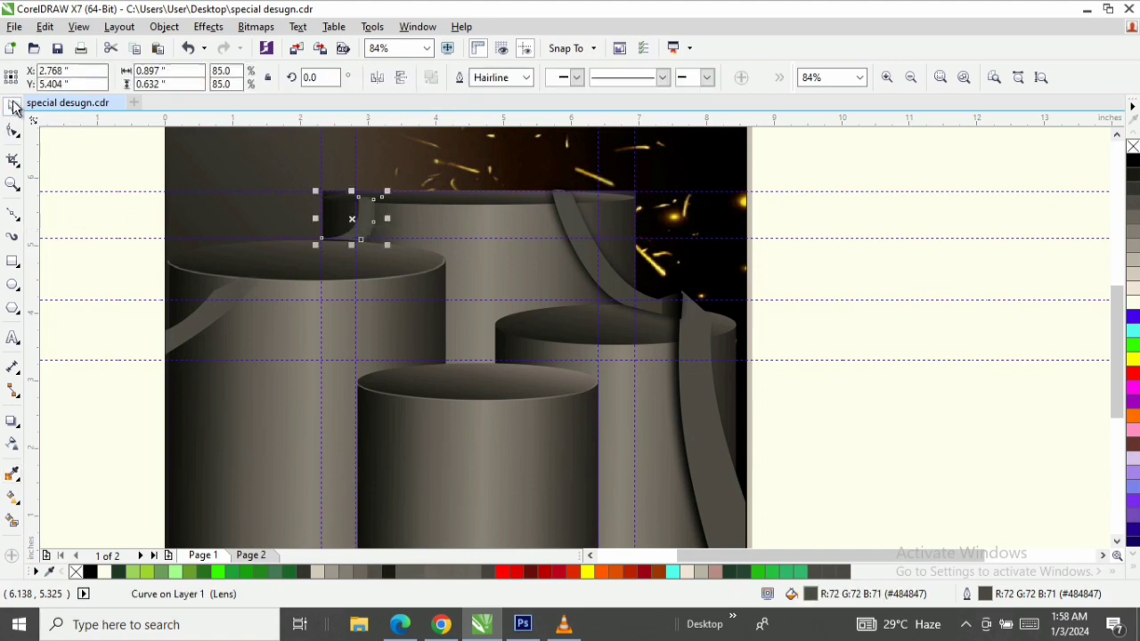
click(96, 286)
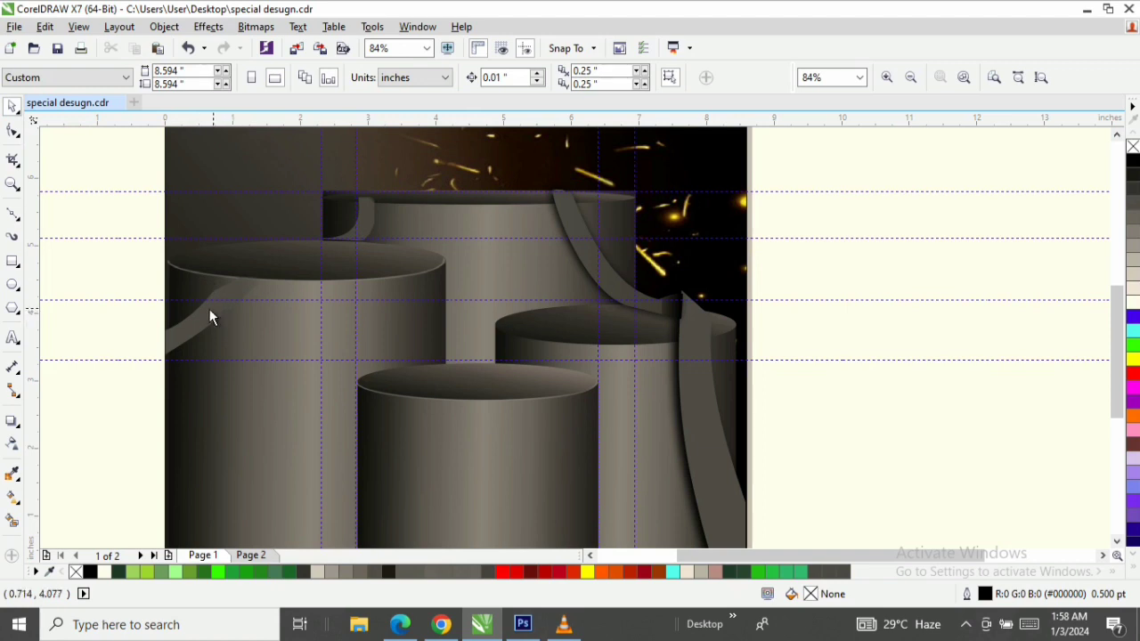
Delete the light highlight line along the left cylinder's rim
key(z)
drag(133, 236, 337, 434)
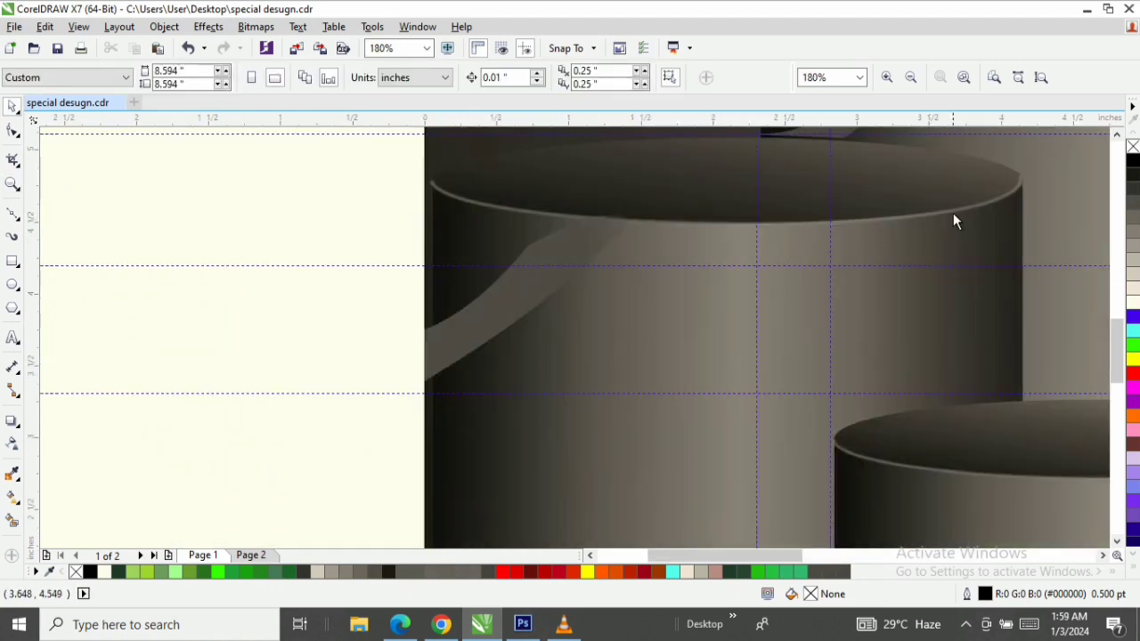
click(953, 212)
key(Escape)
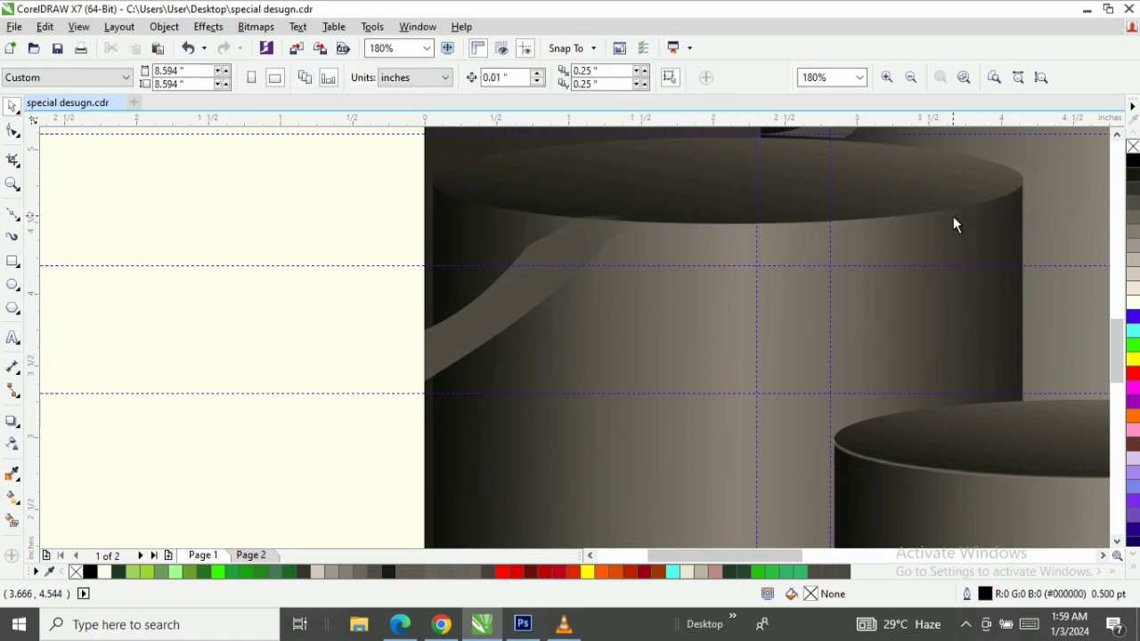
Create a black copy of the left cylinder's ribbon, offset slightly up and left, and place it behind the grey ribbon
click(561, 253)
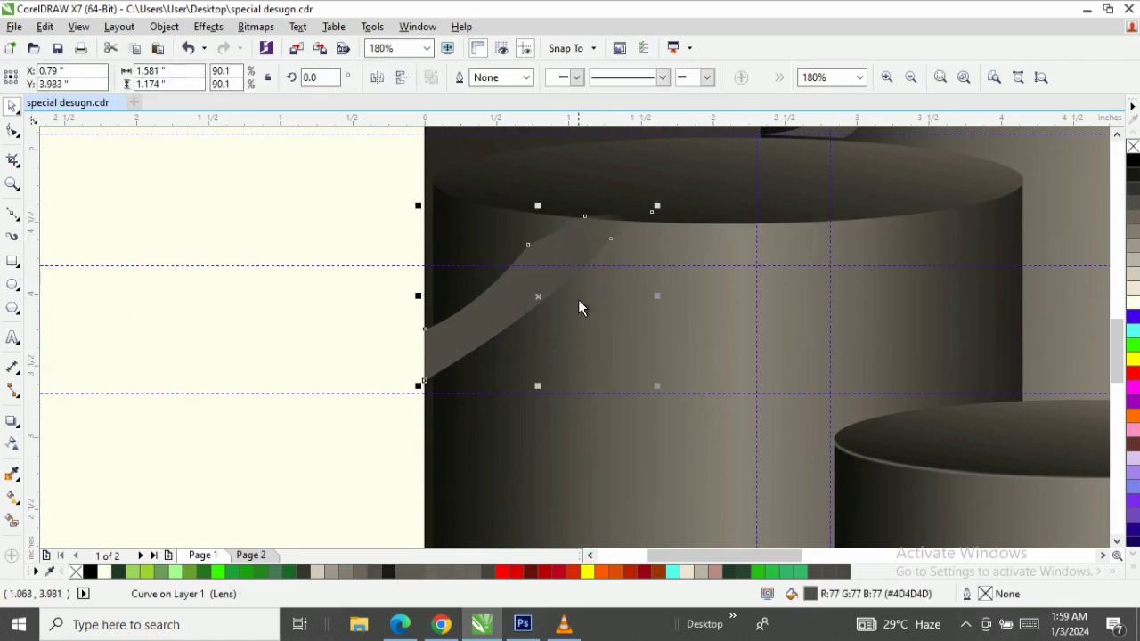
drag(552, 270, 551, 266)
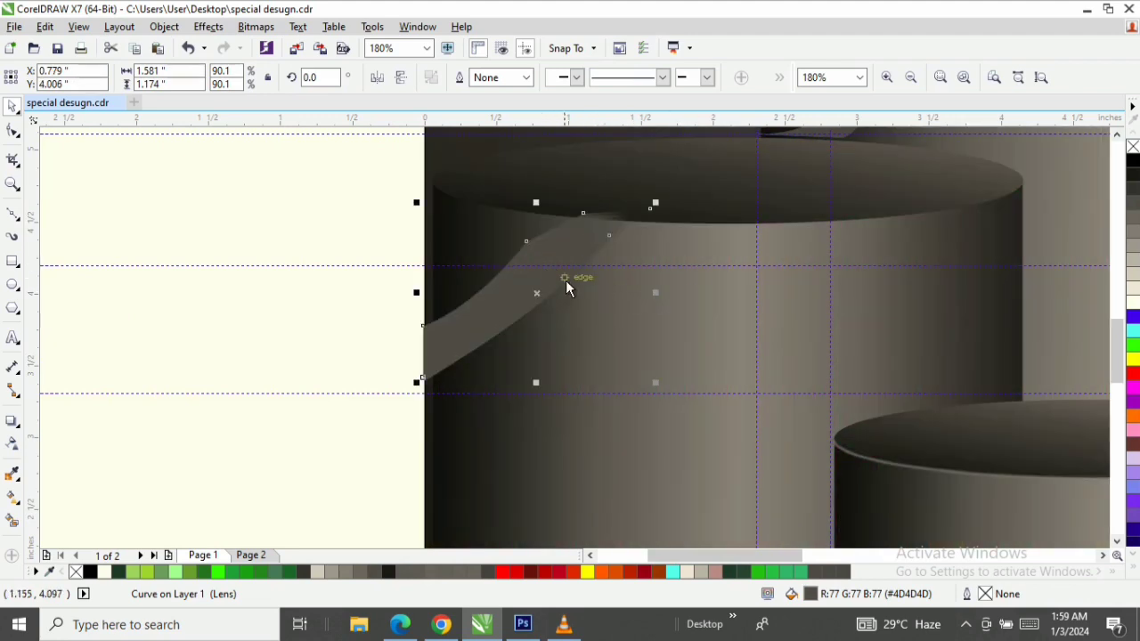
click(1133, 162)
click(365, 374)
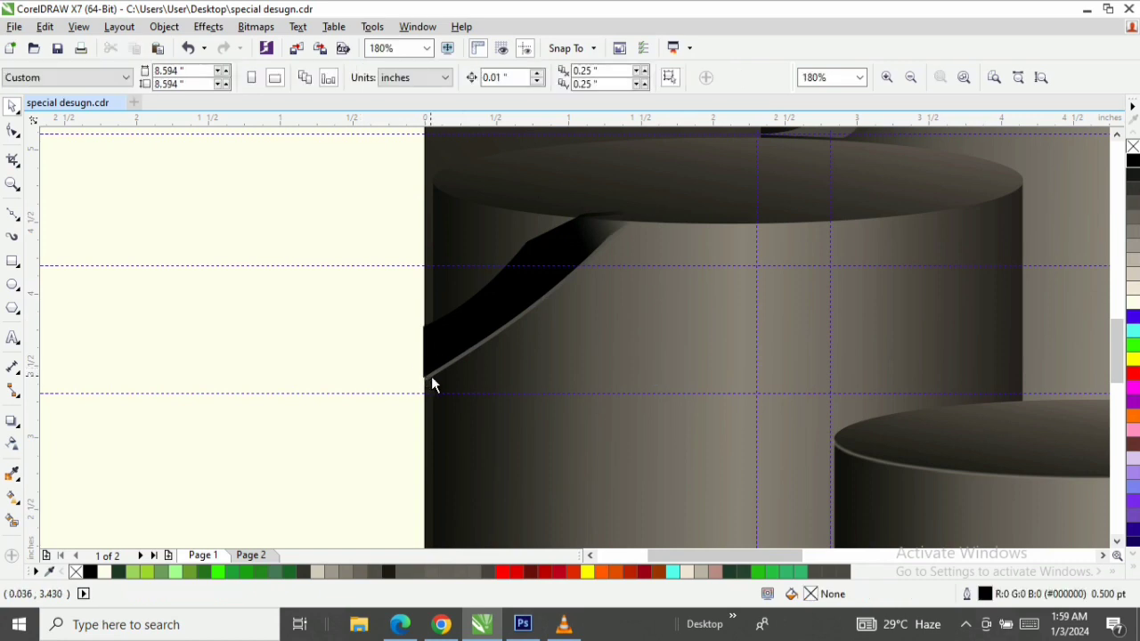
click(431, 378)
key(ctrl+z)
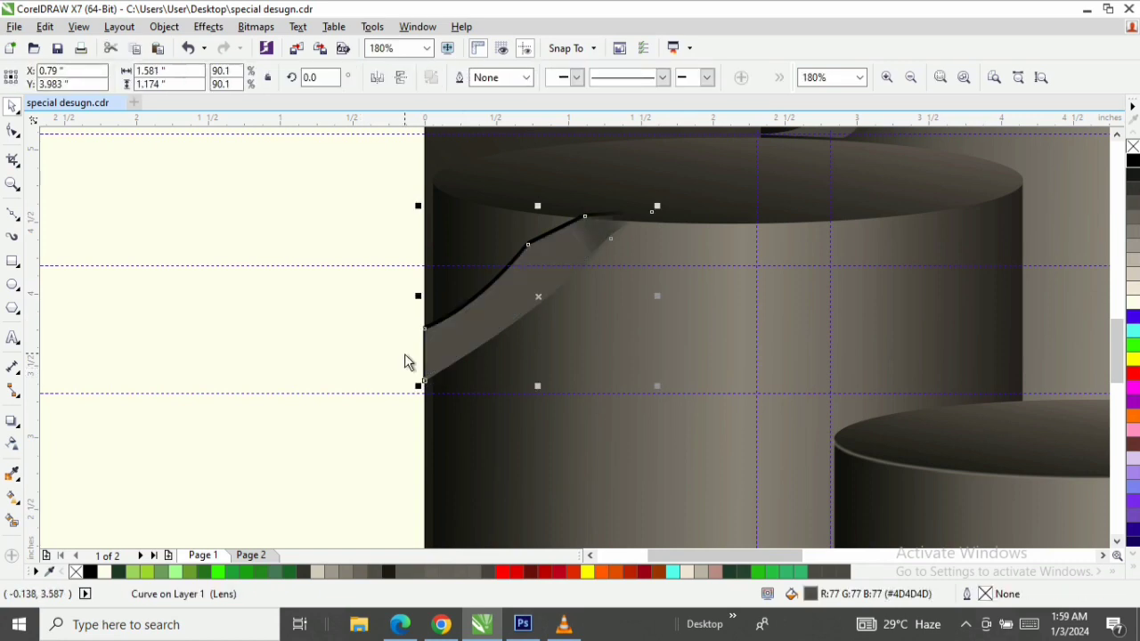
click(383, 316)
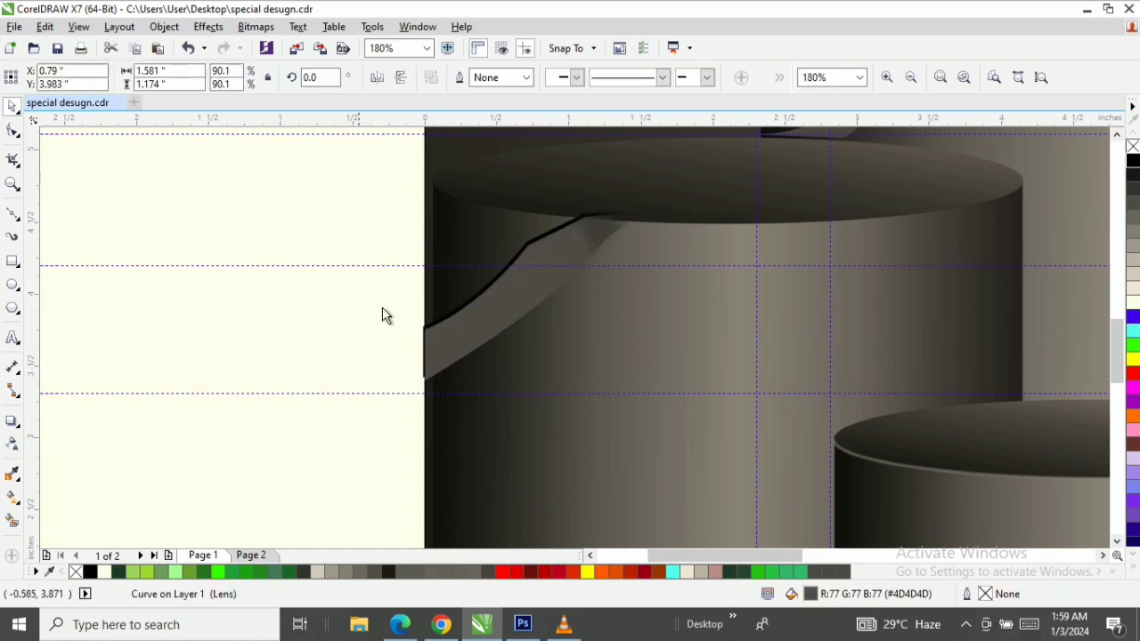
click(453, 316)
click(255, 27)
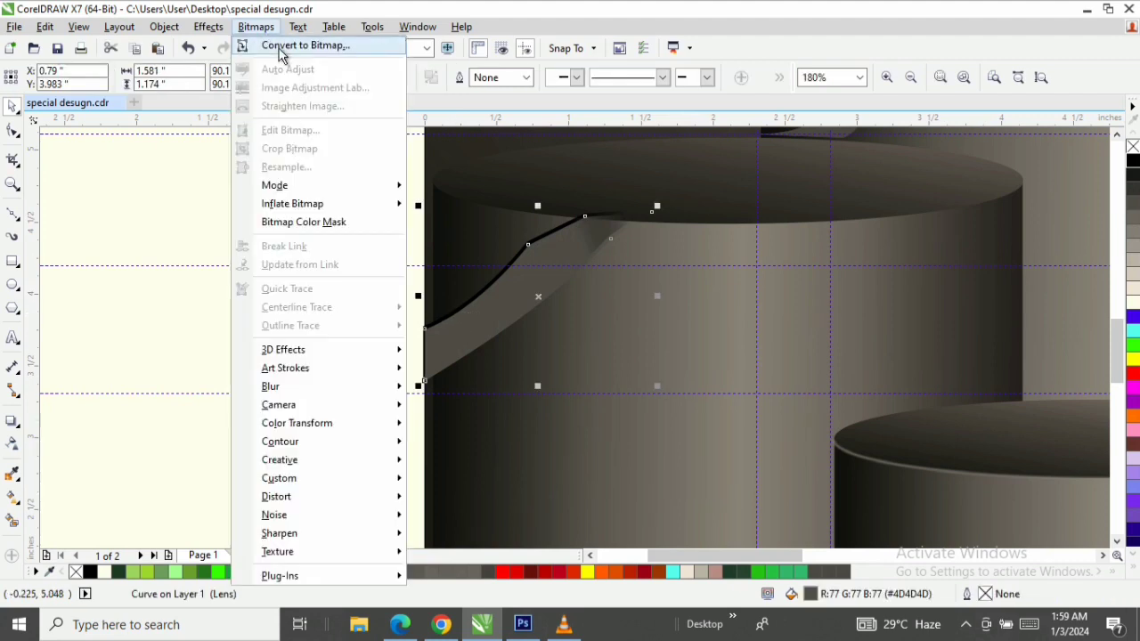
click(281, 49)
click(517, 397)
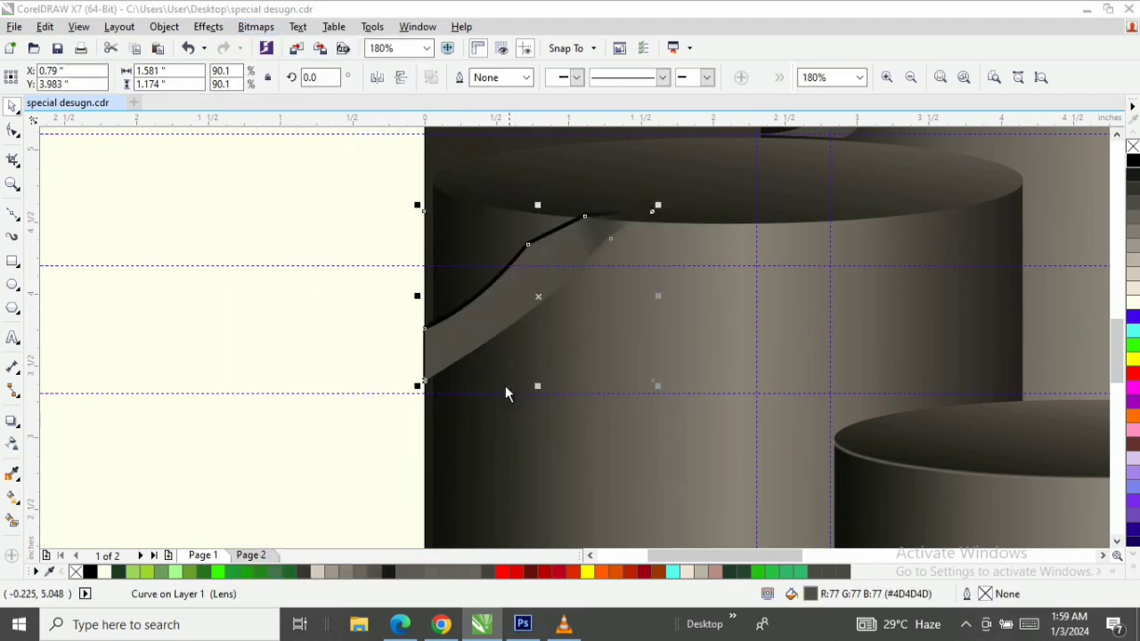
click(267, 26)
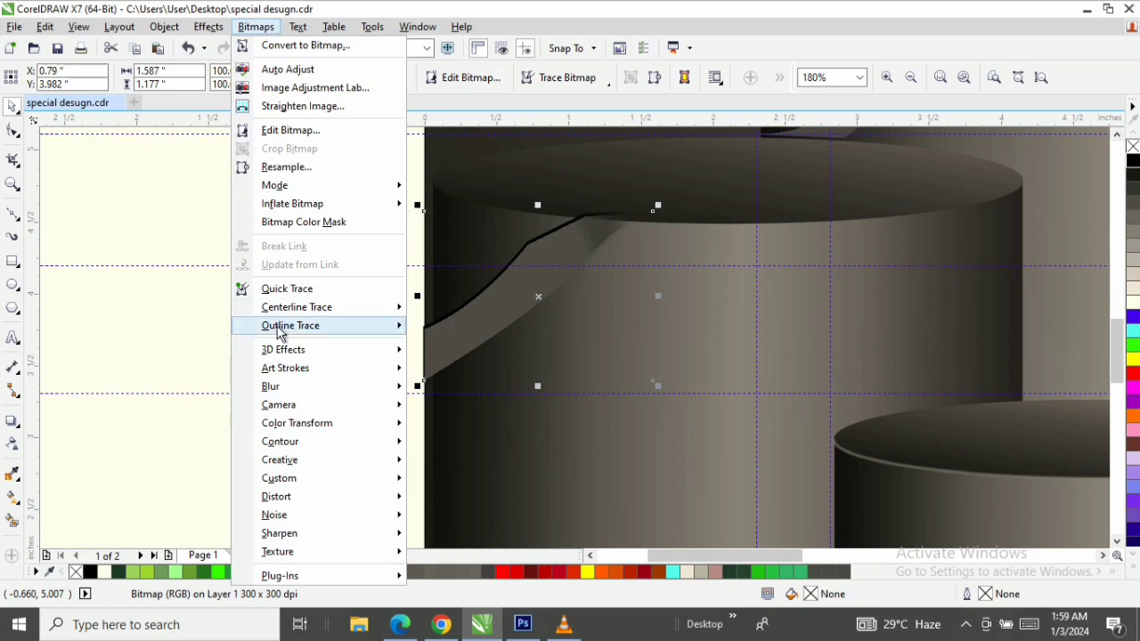
mouse_move(289, 390)
click(454, 408)
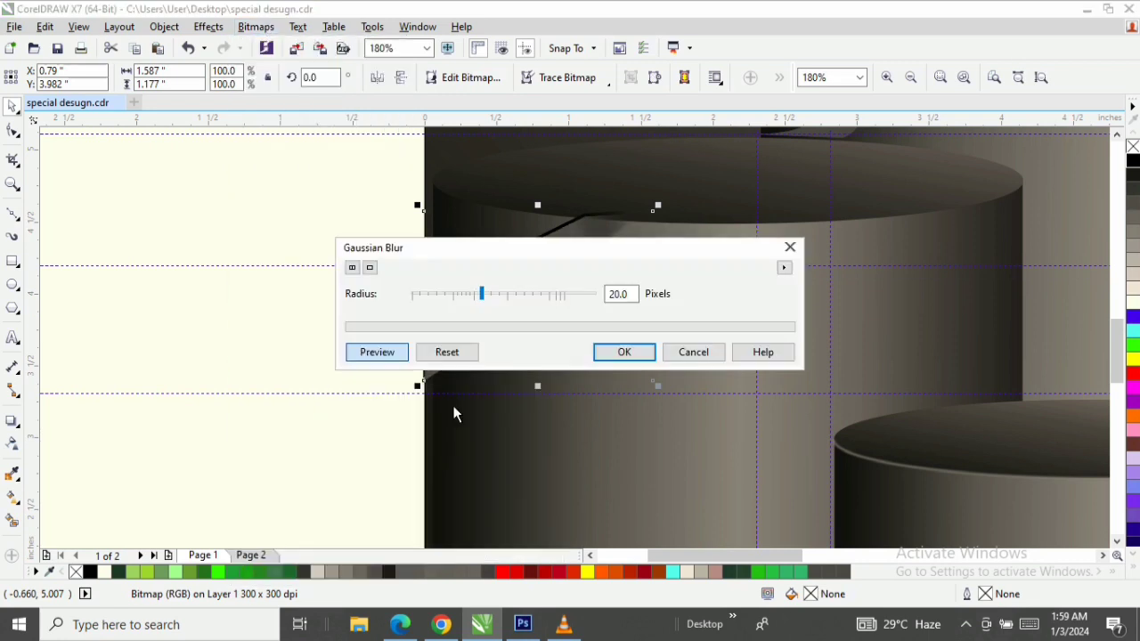
drag(548, 255, 773, 337)
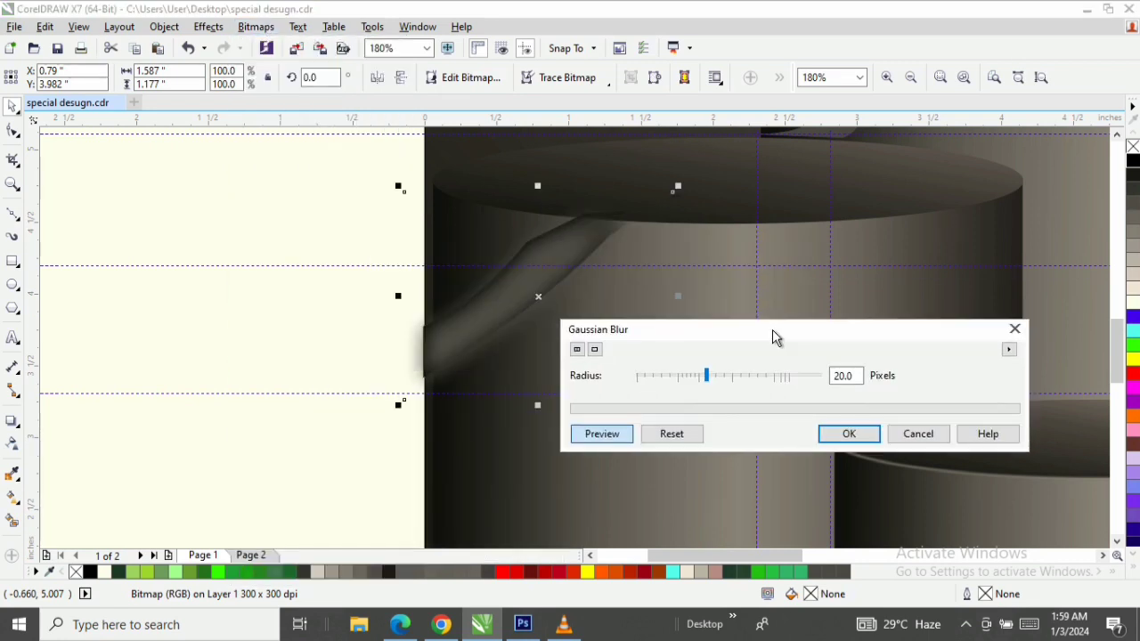
click(935, 439)
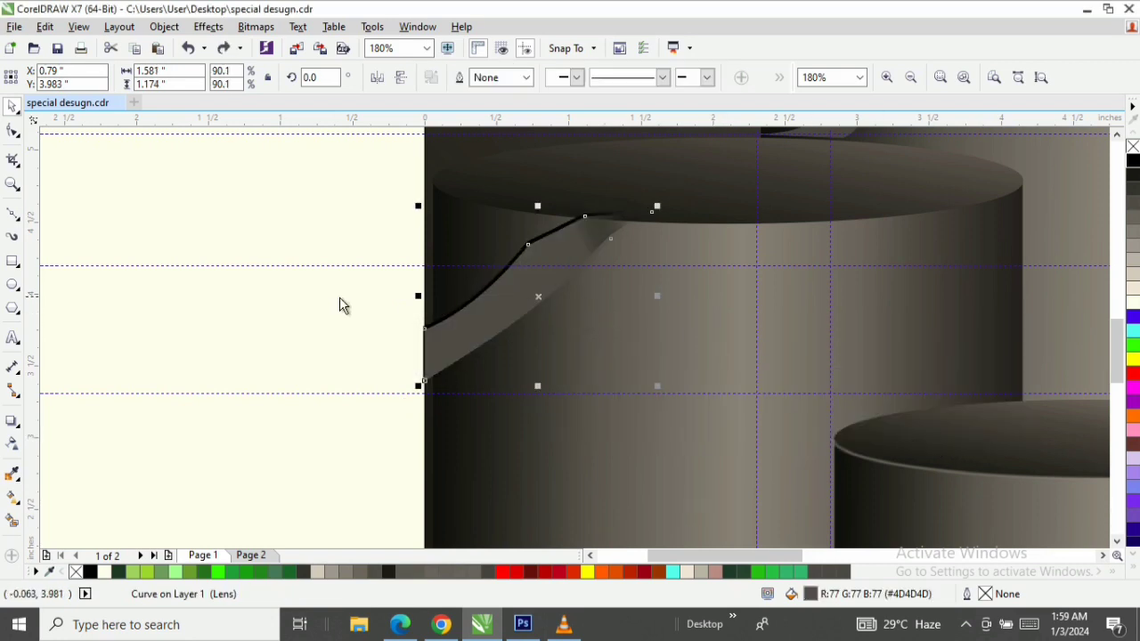
Convert the black shadow copy behind the left ribbon to a 300 dpi RGB bitmap with a transparent background
key(z)
drag(386, 235, 524, 340)
key(space)
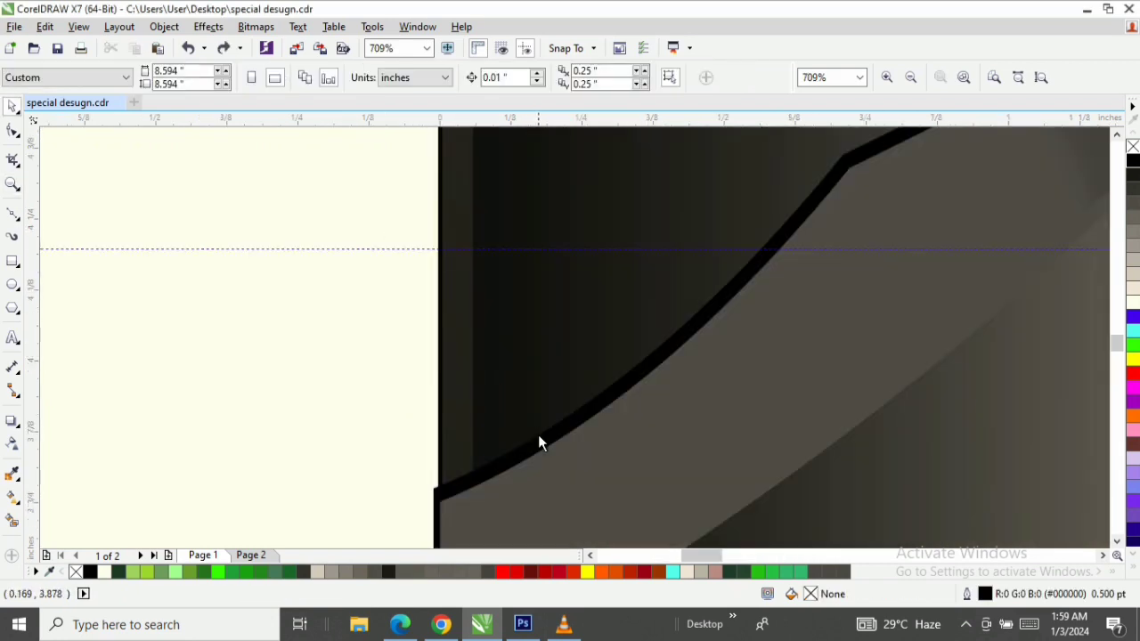
click(539, 436)
click(538, 436)
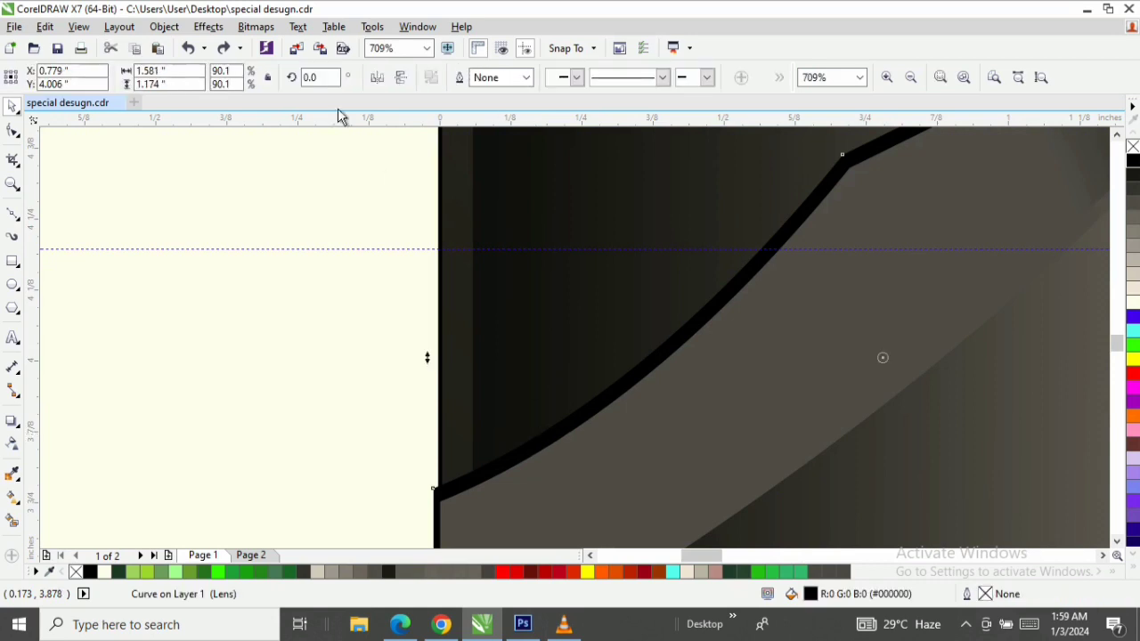
click(256, 26)
click(278, 54)
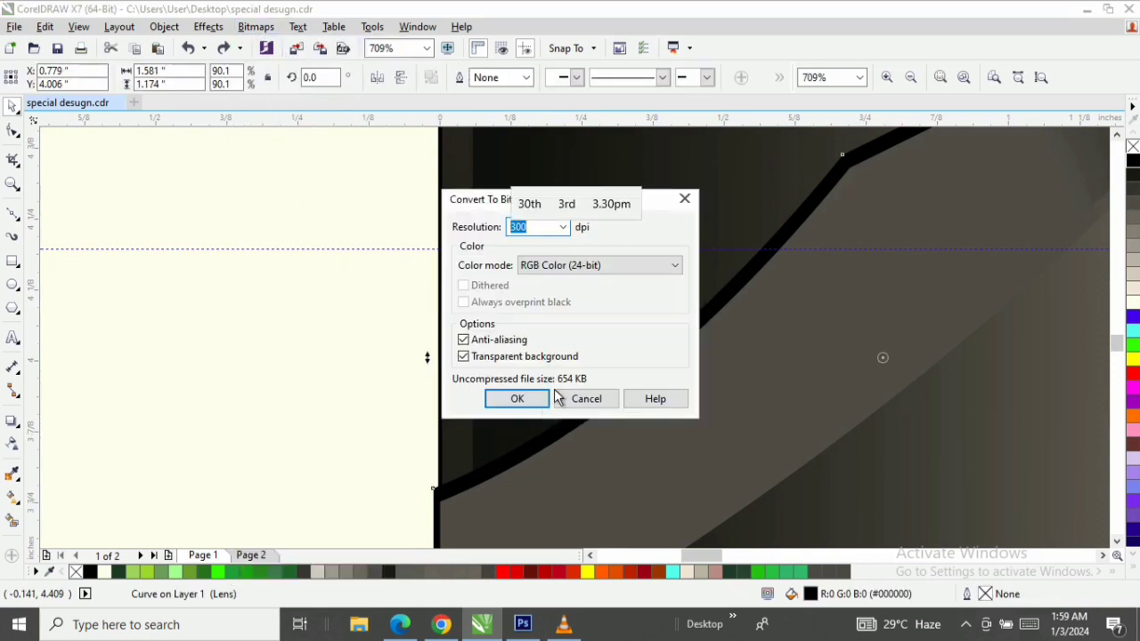
click(537, 400)
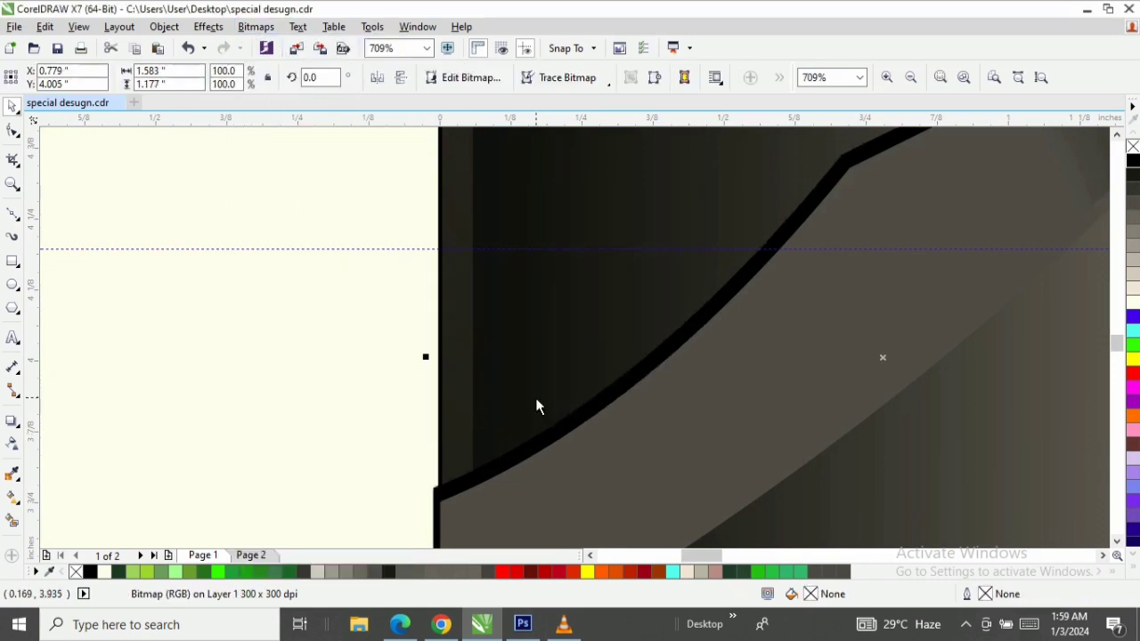
Apply a Gaussian Blur with a radius of 8.6 pixels to the left ribbon's shadow bitmap
click(255, 27)
mouse_move(324, 385)
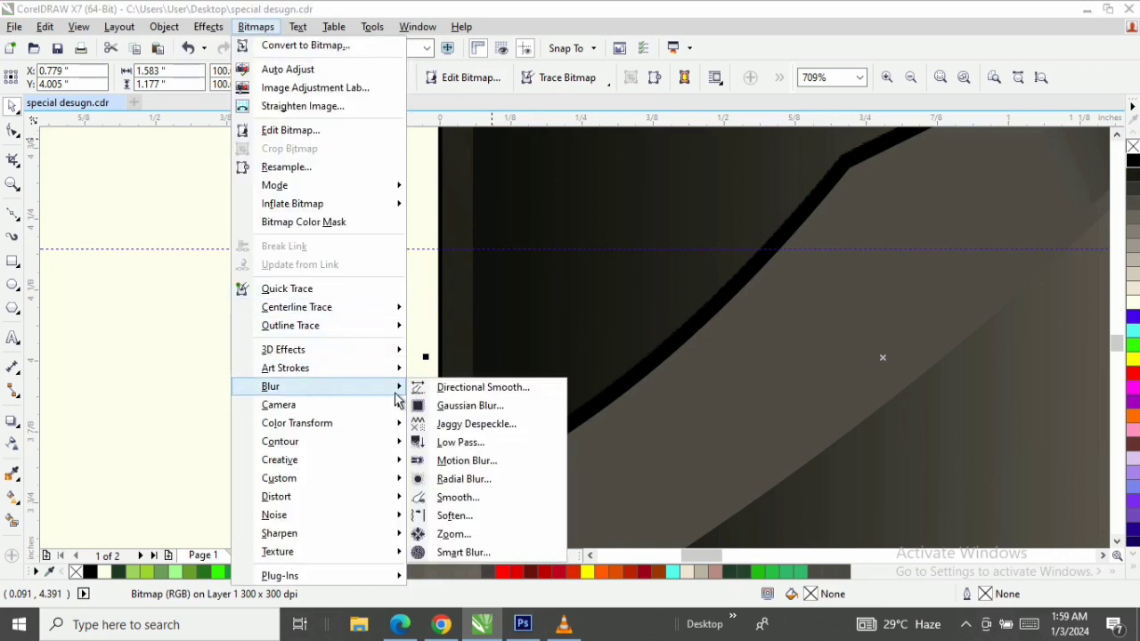
click(459, 402)
drag(481, 293, 468, 299)
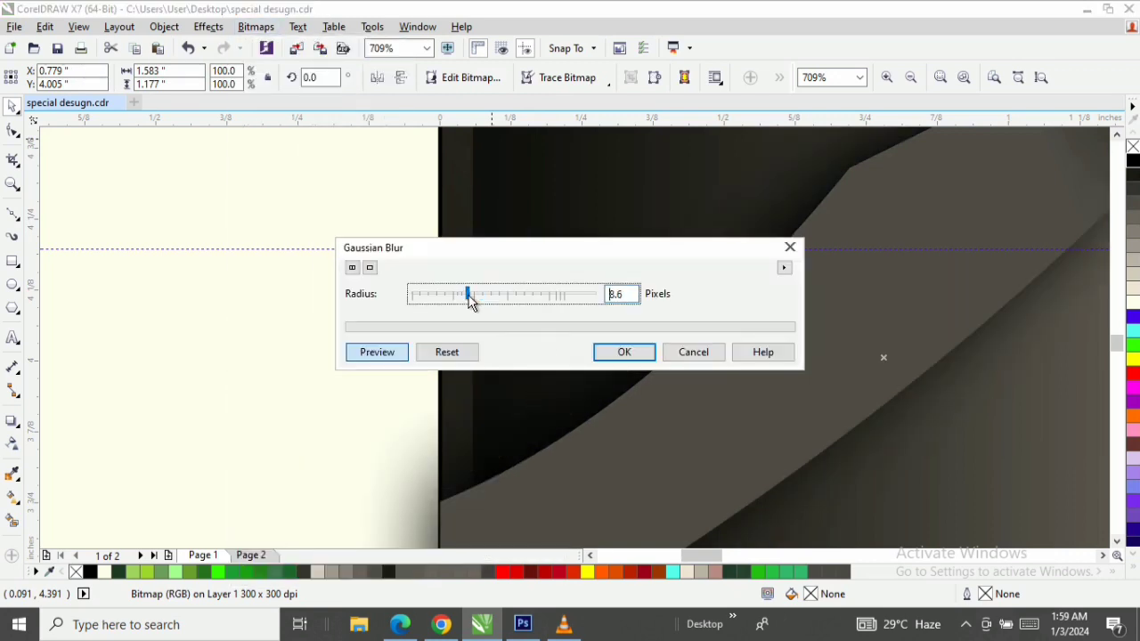
click(602, 352)
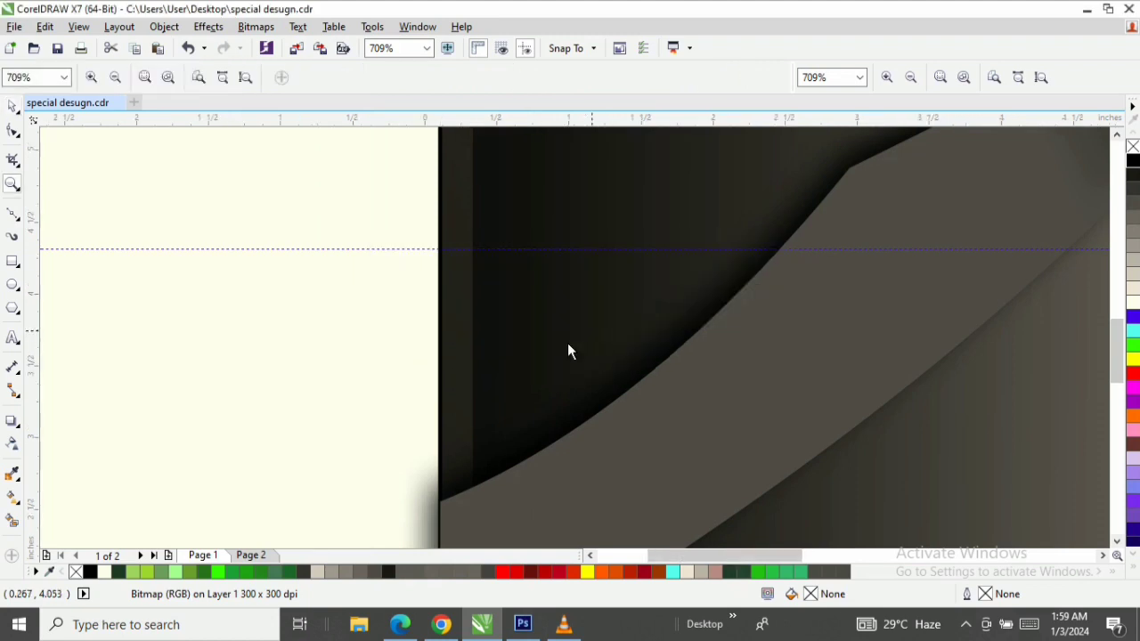
Trim the blurred shadow's overhanging left side to the page edge by reshaping the bitmap's boundary
scroll(567, 347, down, 5)
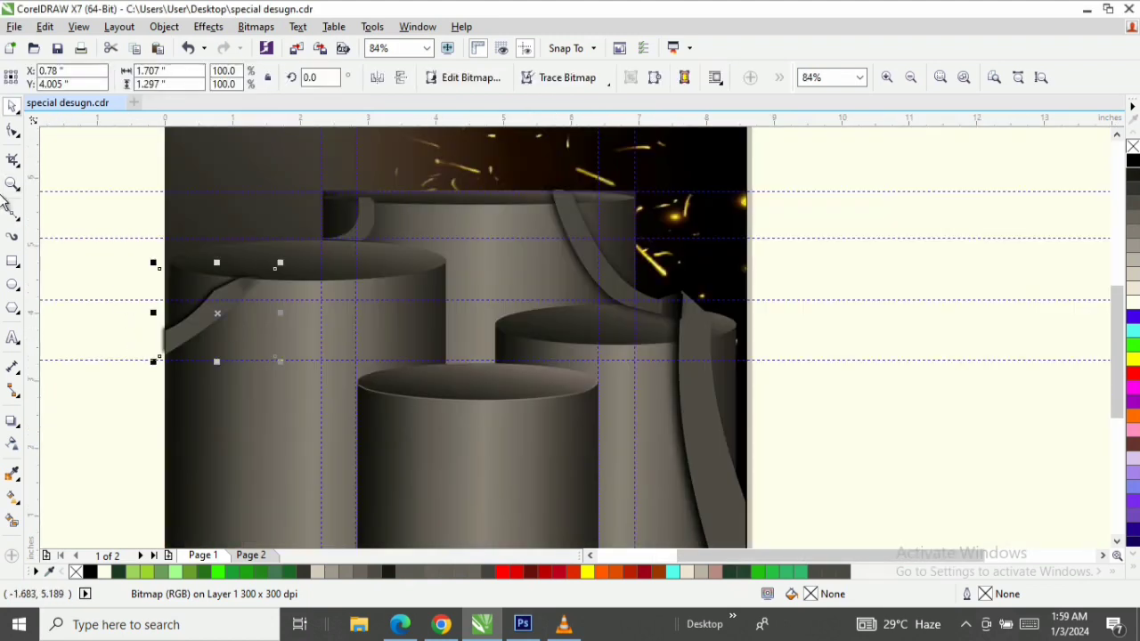
click(12, 130)
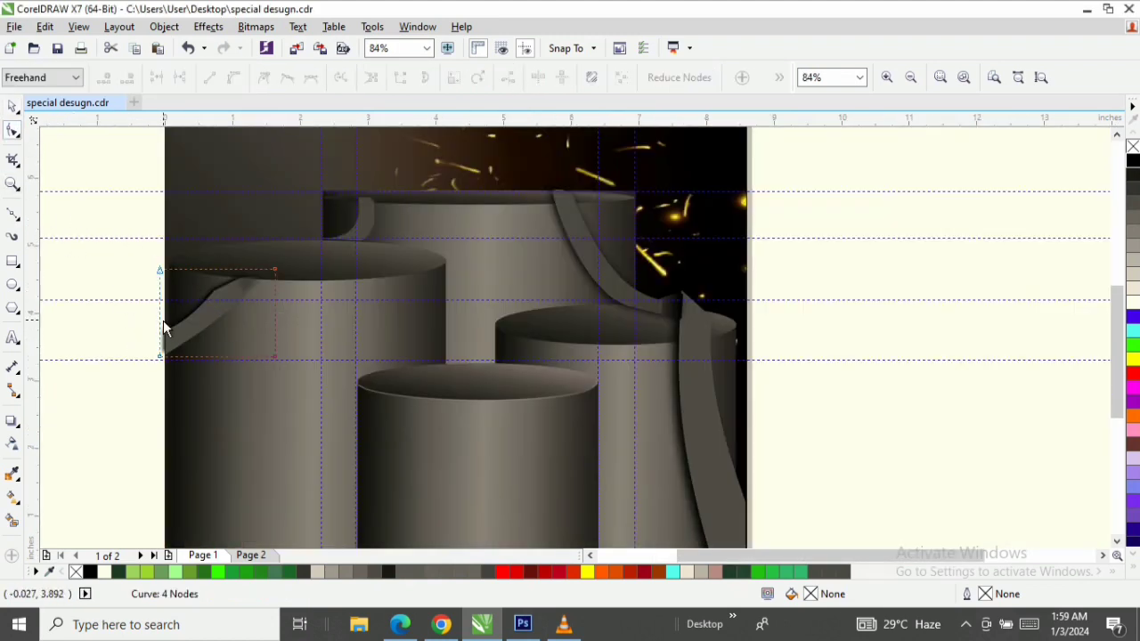
drag(161, 323, 161, 311)
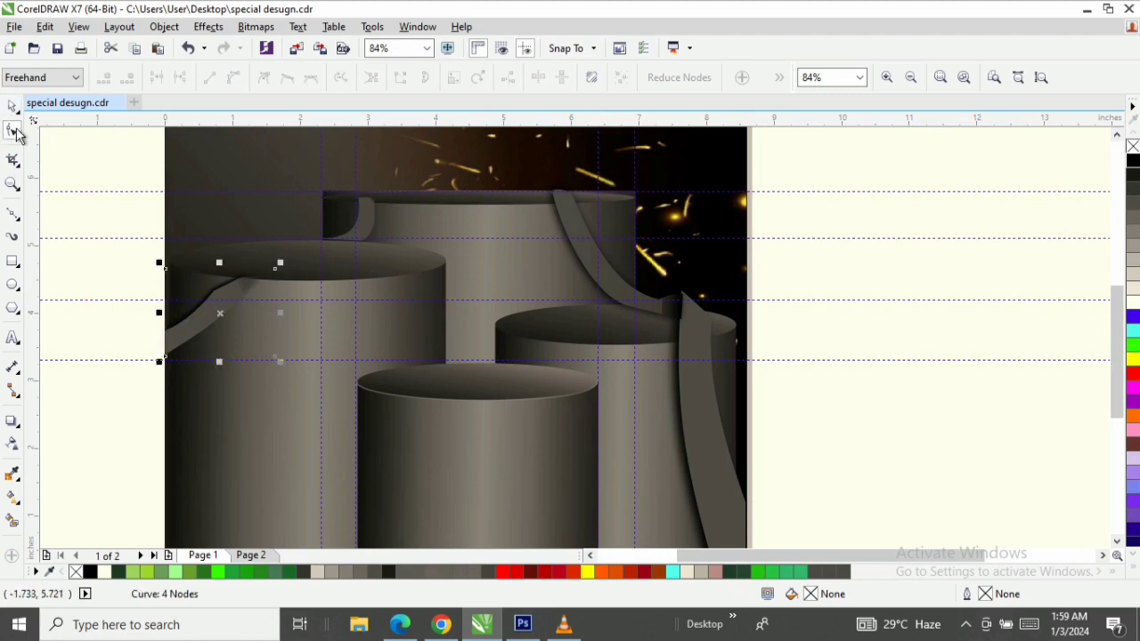
click(12, 105)
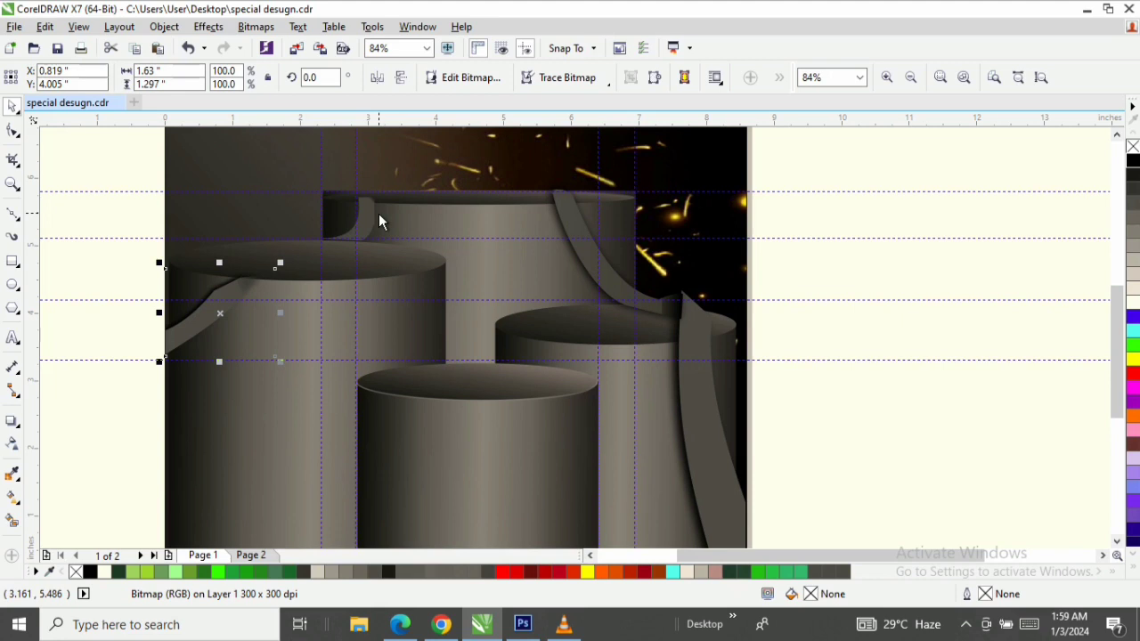
Enlarge the ribbon piece at the left of the back cylinder proportionally to 92.4% scale
click(373, 221)
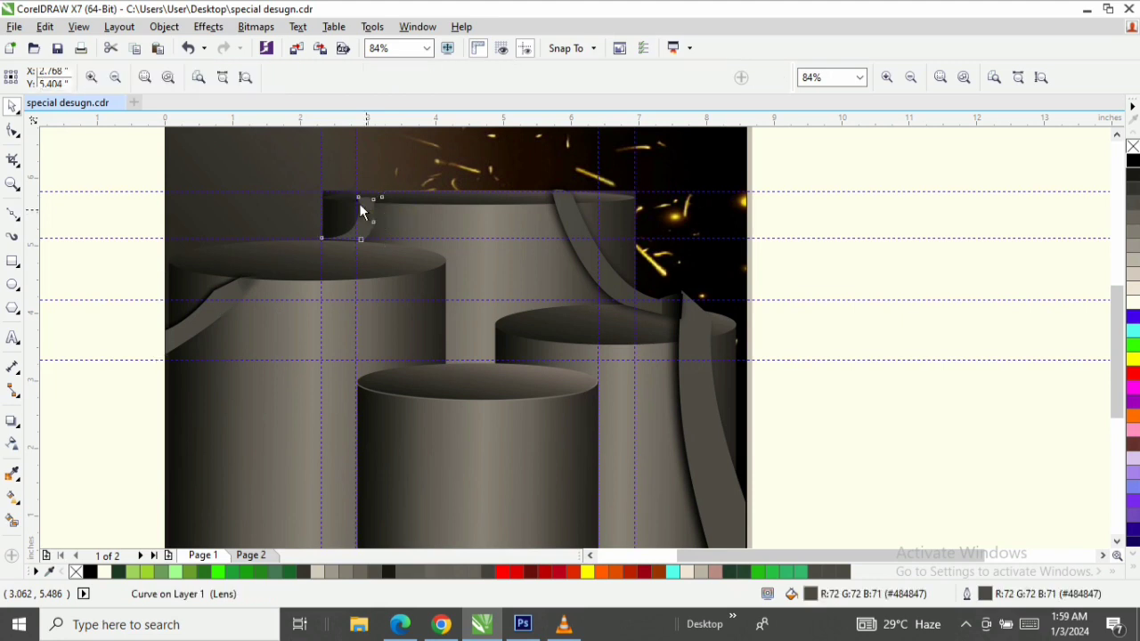
key(z)
drag(294, 170, 445, 273)
key(space)
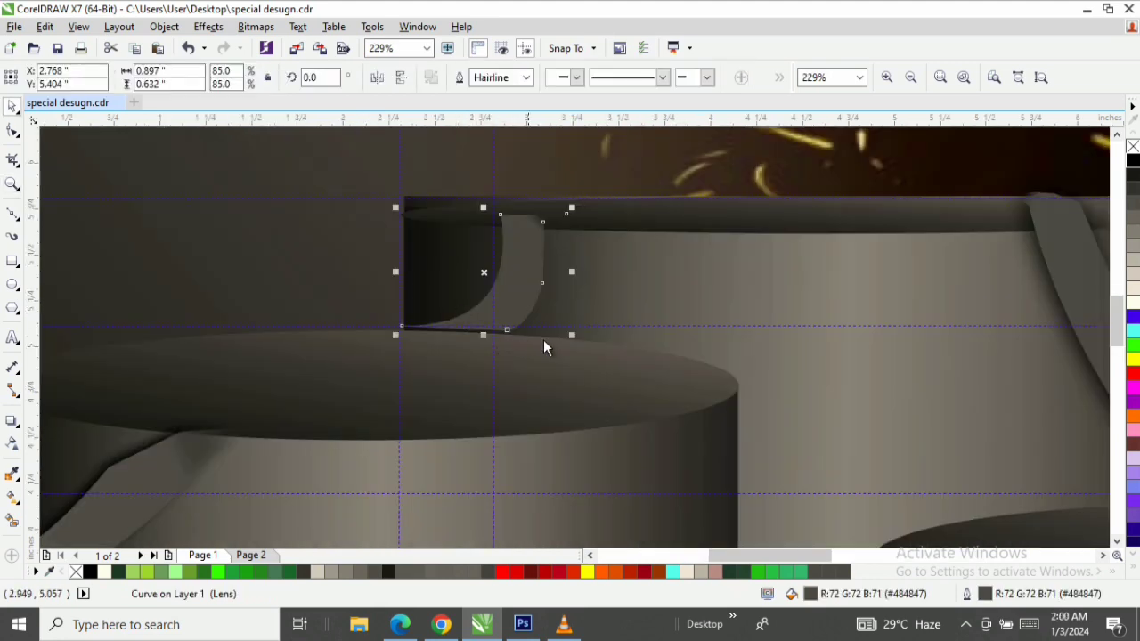
drag(573, 337, 589, 346)
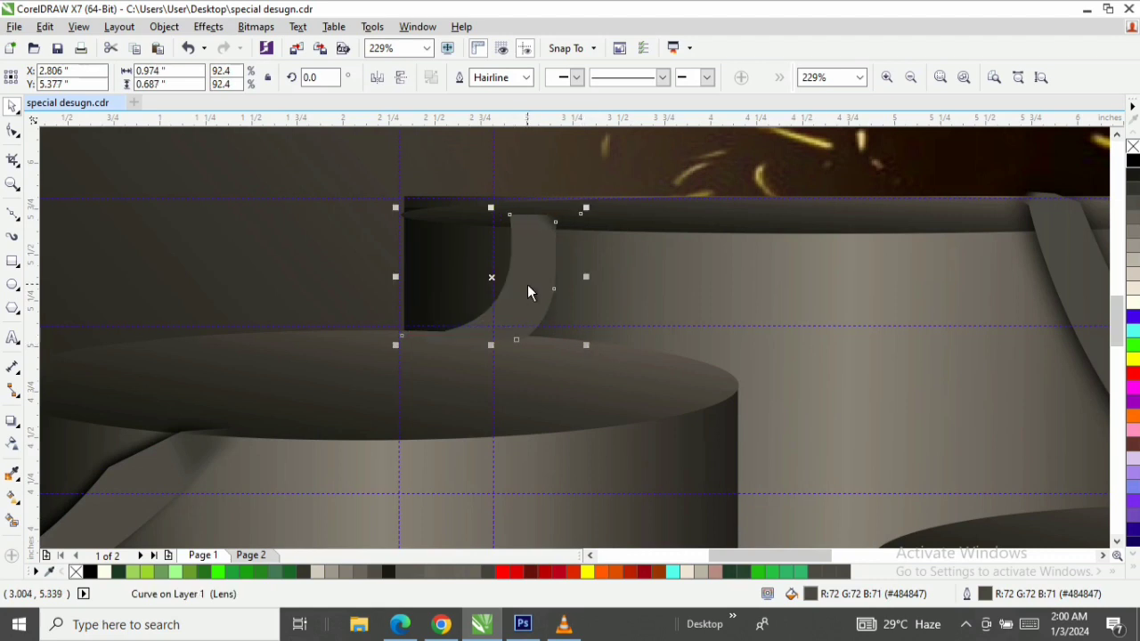
Create a black copy of that ribbon piece, offset slightly down and right, and place it behind the grey ribbon
drag(533, 277, 539, 283)
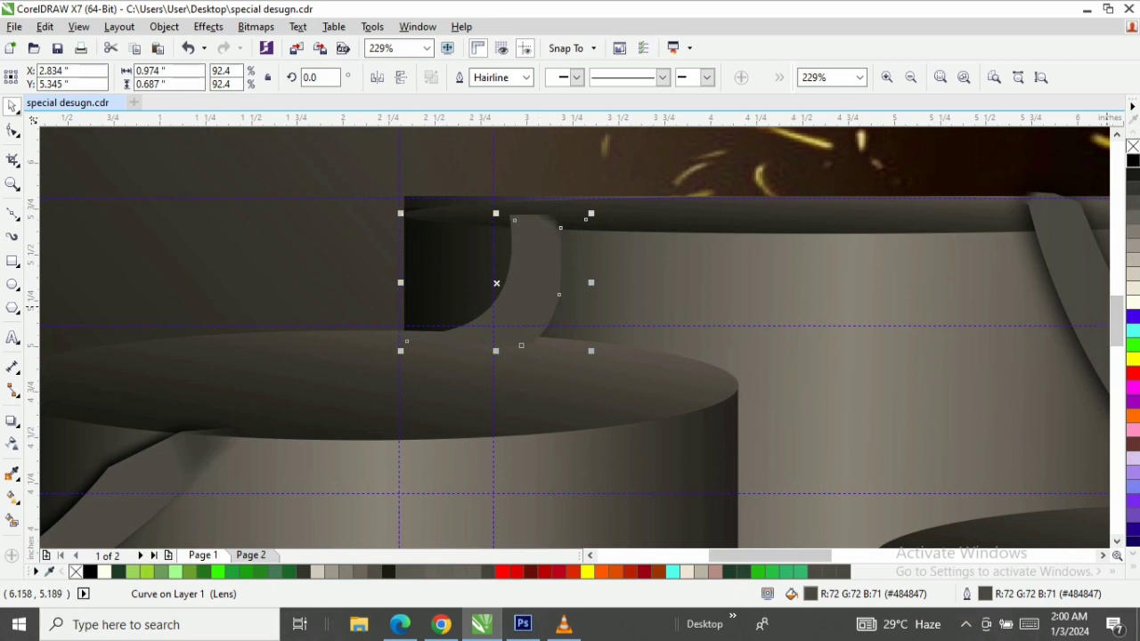
click(1133, 160)
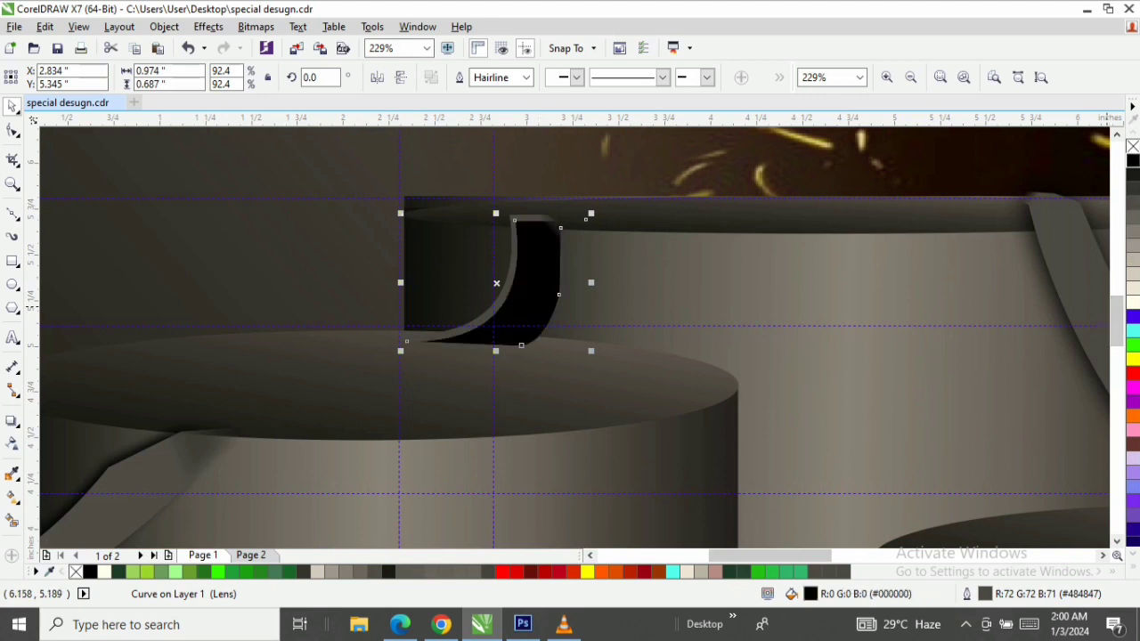
click(488, 301)
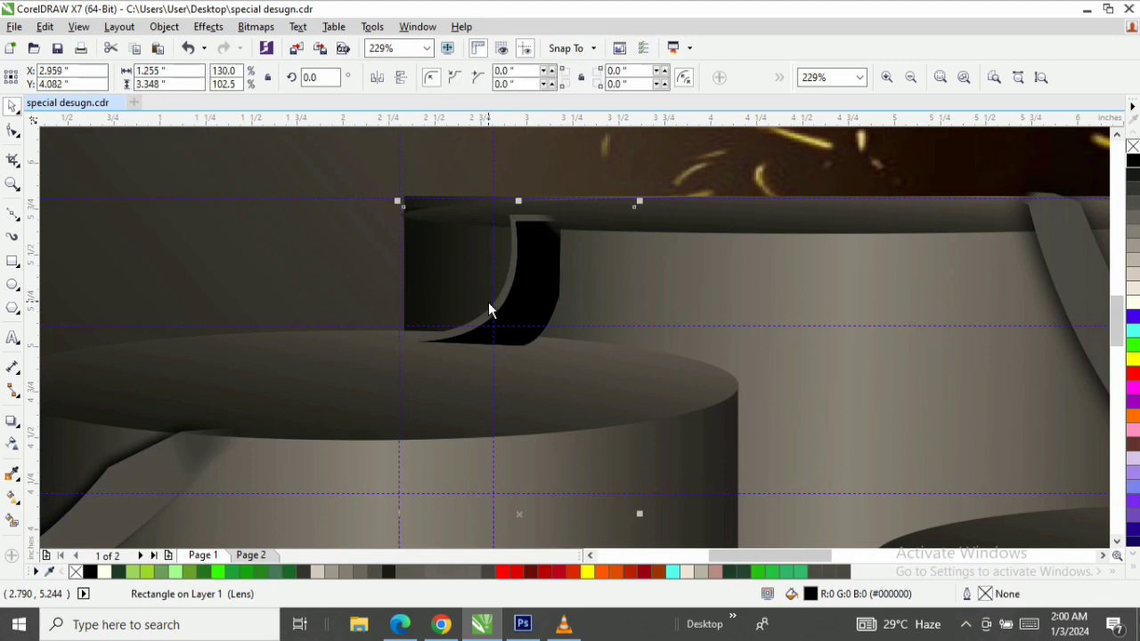
click(488, 303)
drag(488, 303, 488, 311)
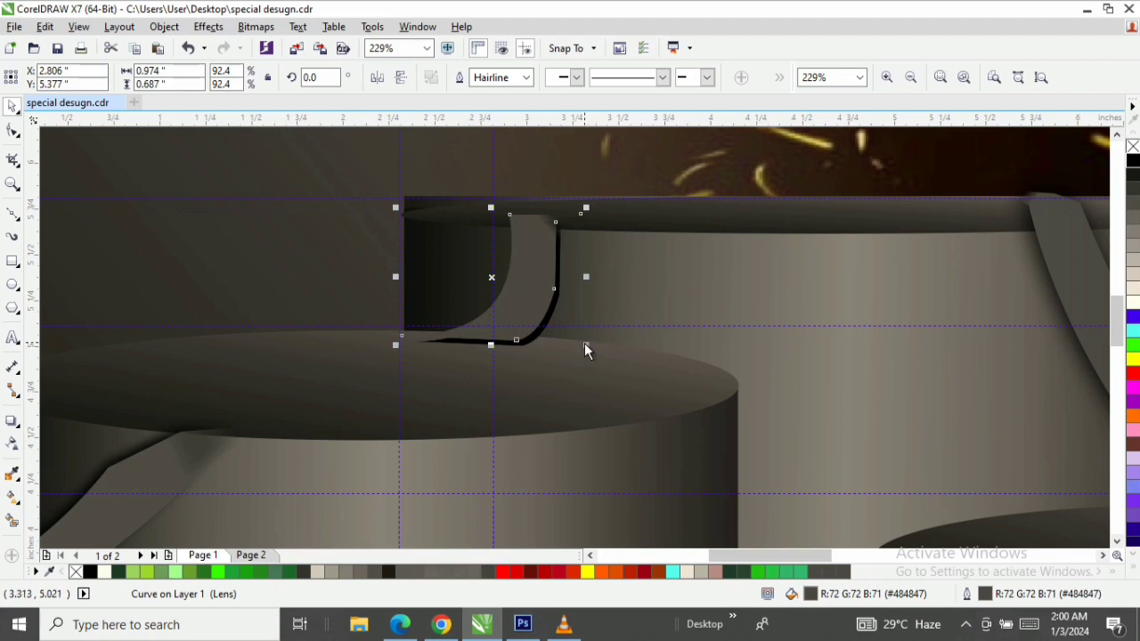
Apply a linear transparency to the black shadow copy so its lower-left end fades out
click(13, 442)
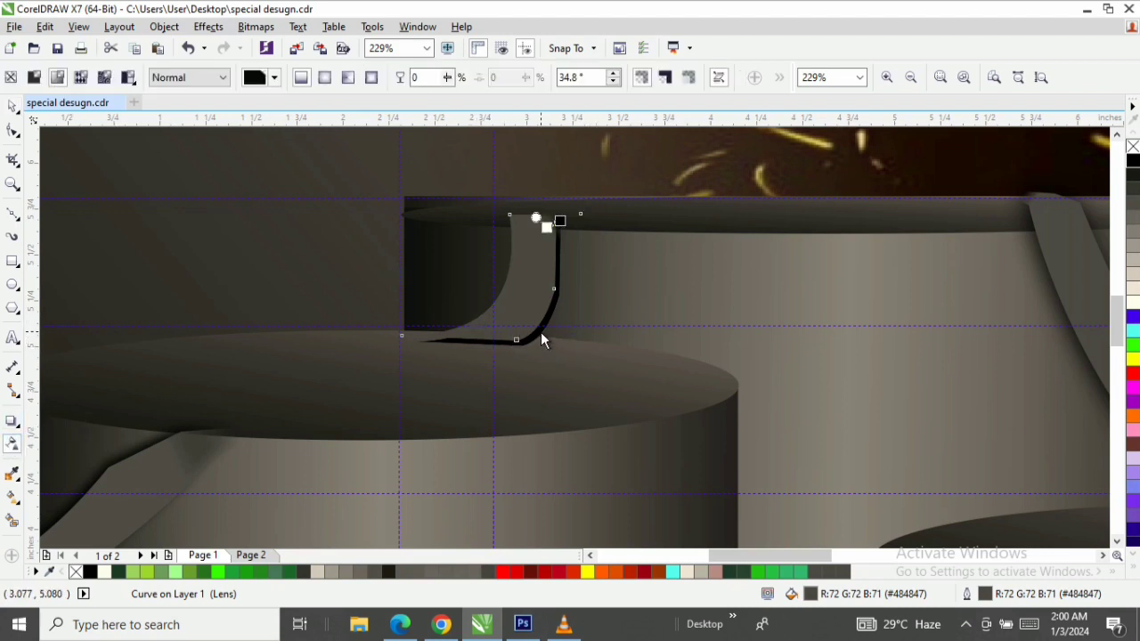
key(ctrl+z)
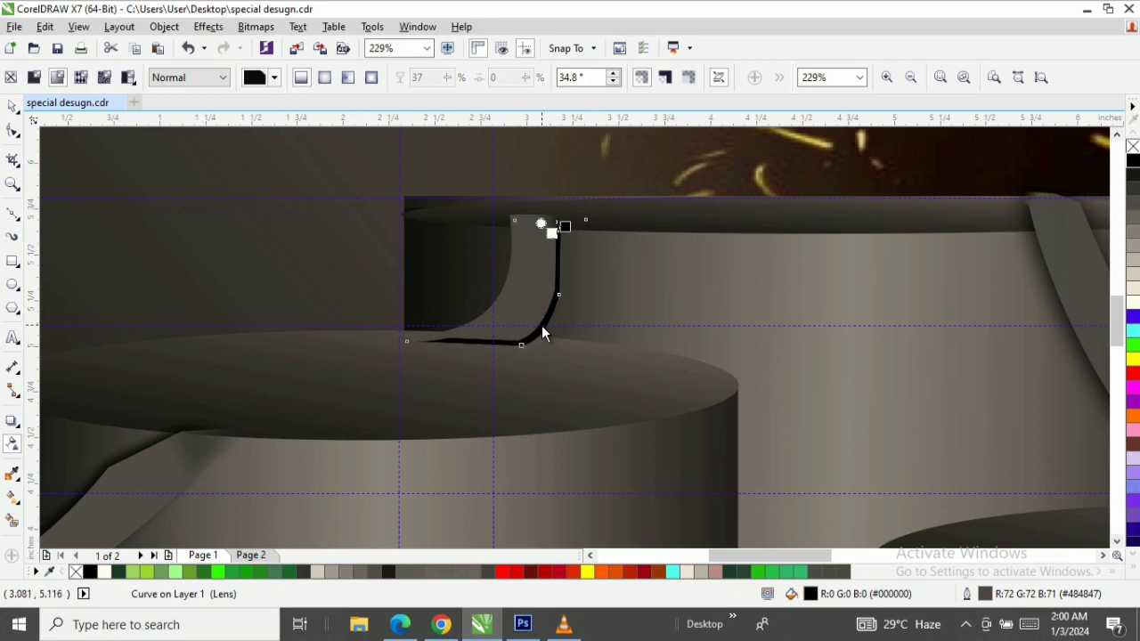
drag(488, 355, 594, 350)
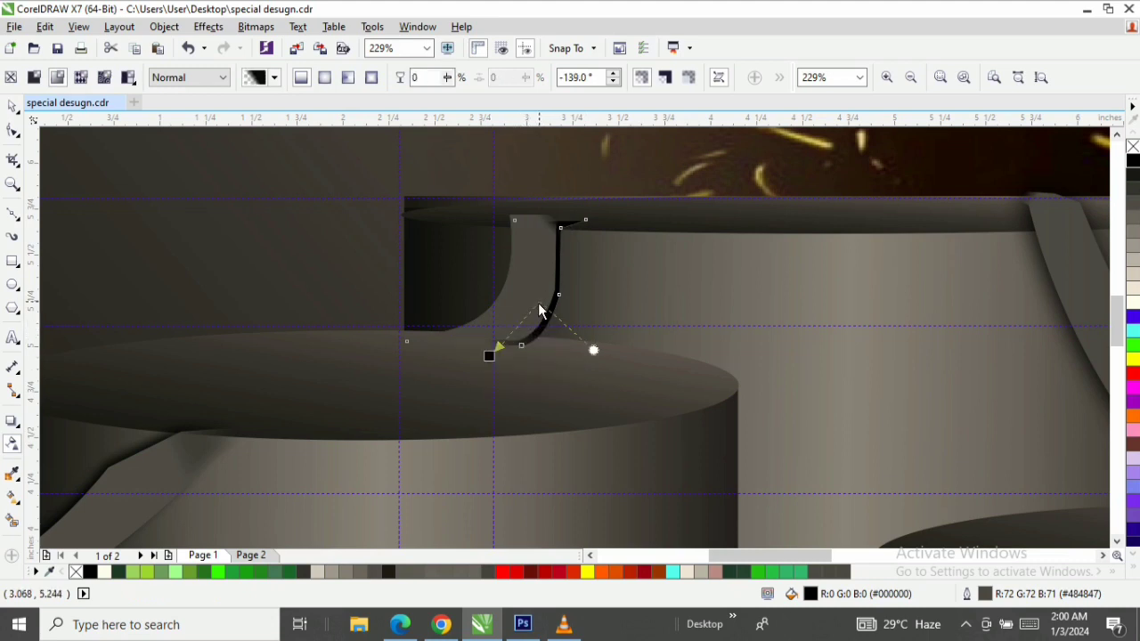
drag(493, 358, 513, 327)
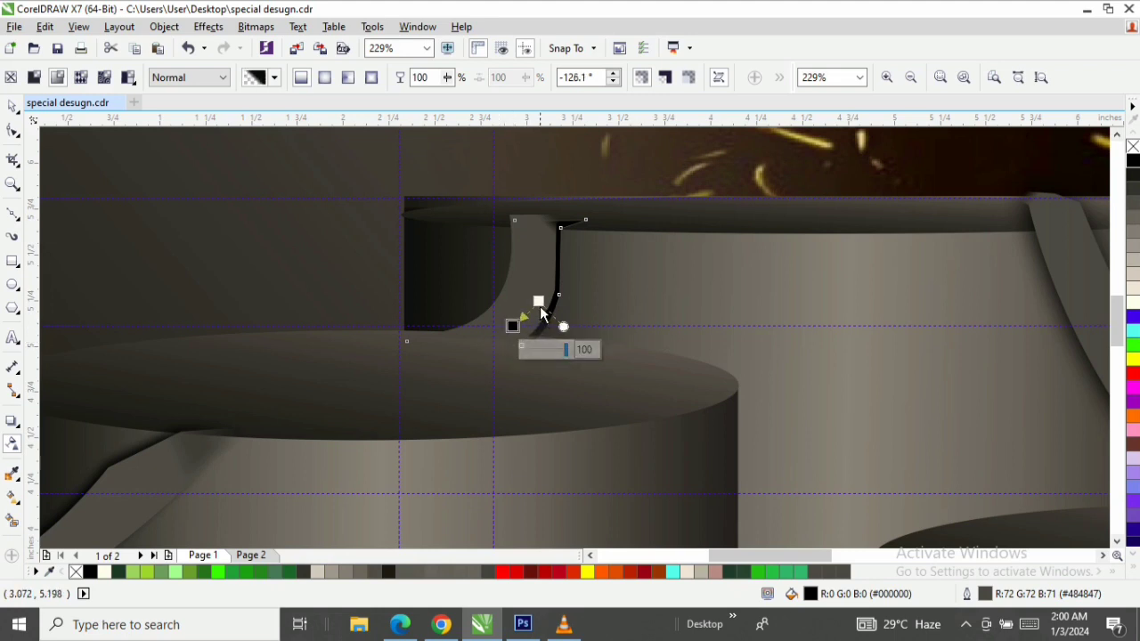
key(space)
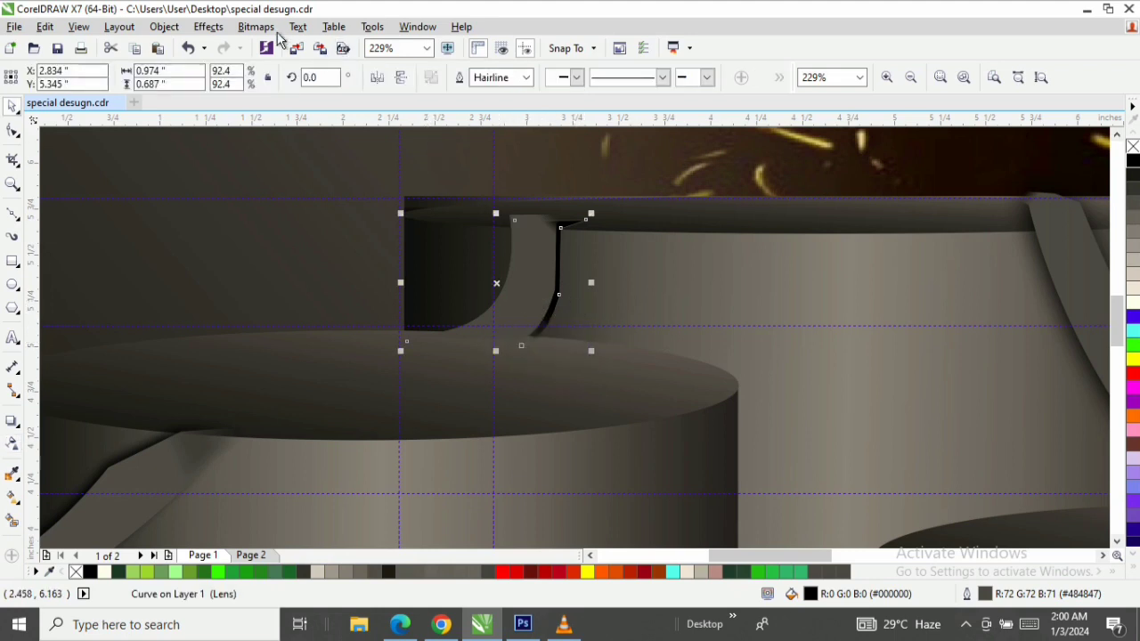
Convert the faded black shadow copy to a 300 dpi RGB bitmap with anti-aliasing and a transparent background
click(267, 28)
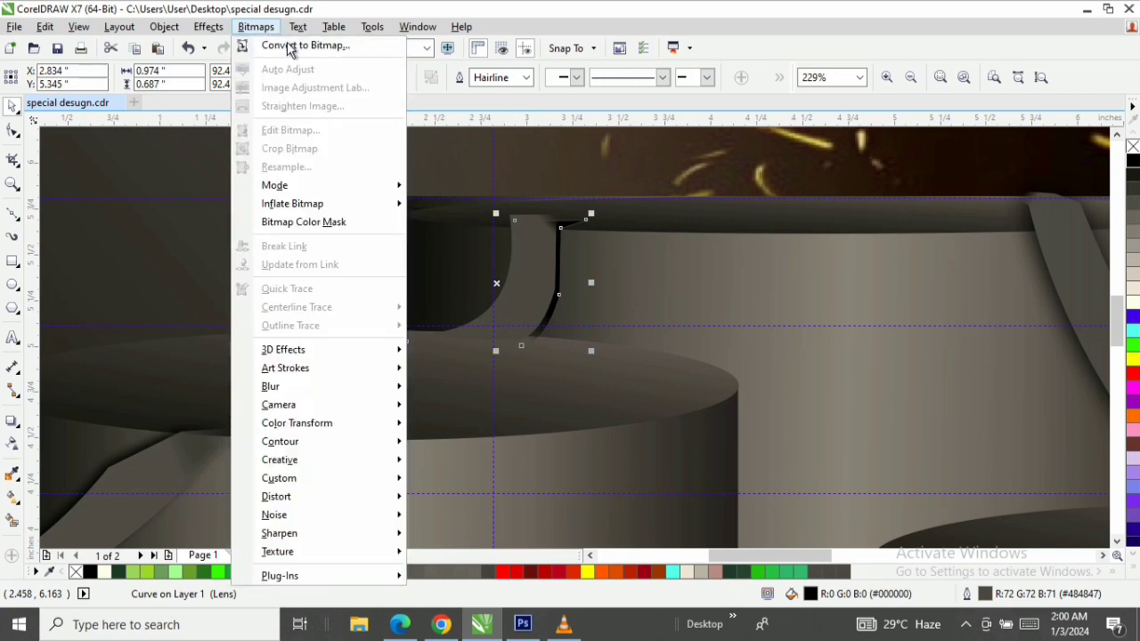
click(303, 45)
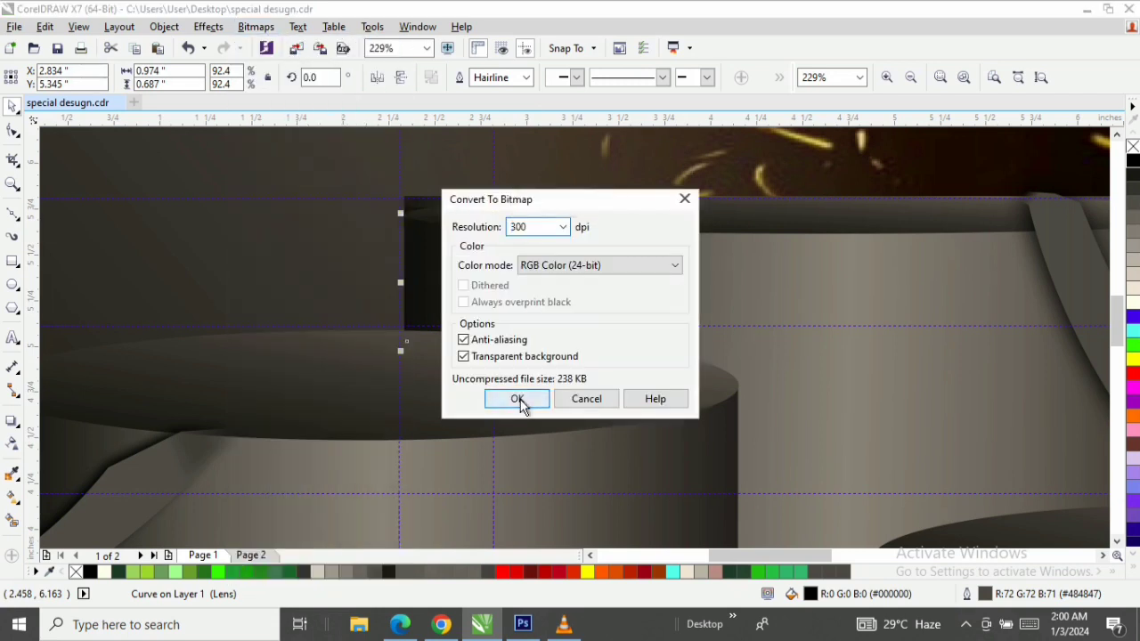
click(520, 399)
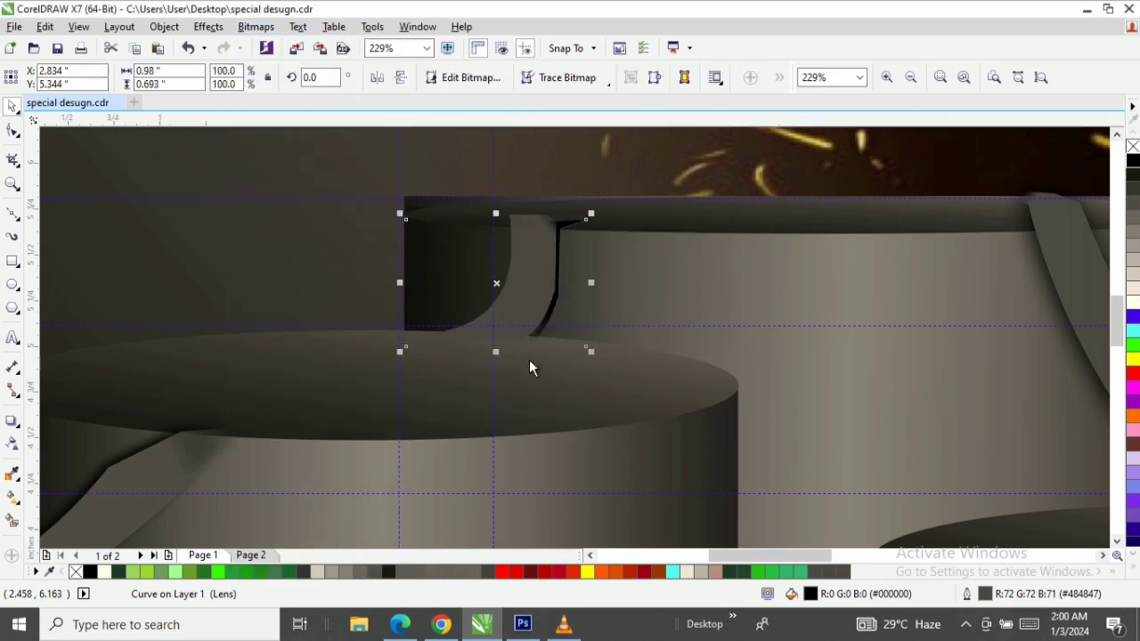
Apply a Gaussian Blur with a radius of 9.0 pixels to the shadow bitmap
click(270, 31)
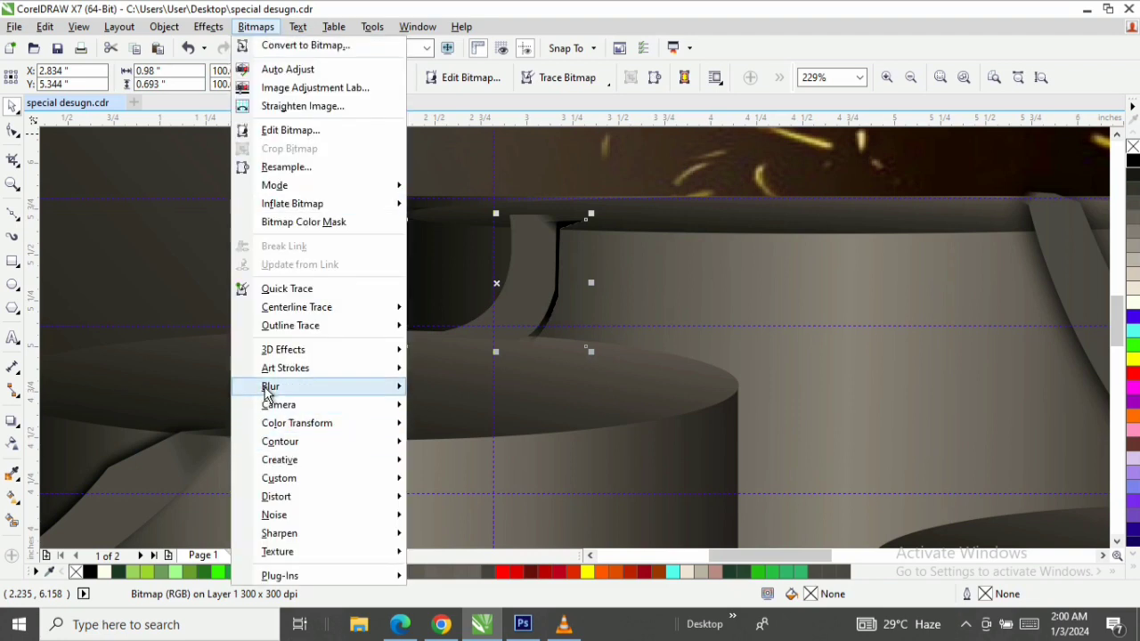
mouse_move(269, 391)
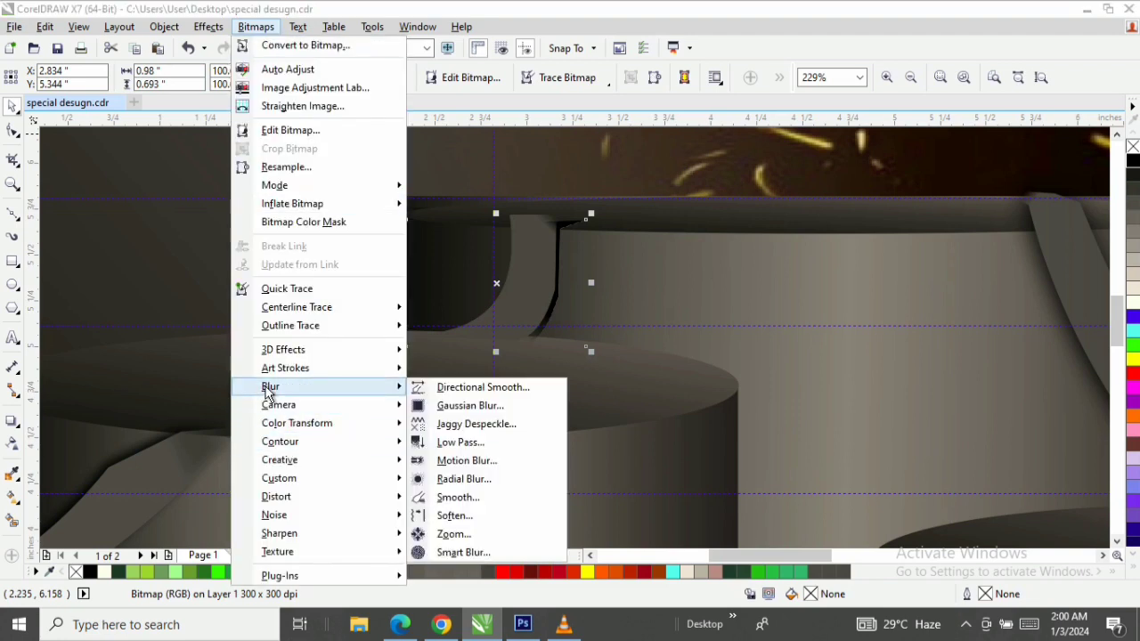
click(481, 406)
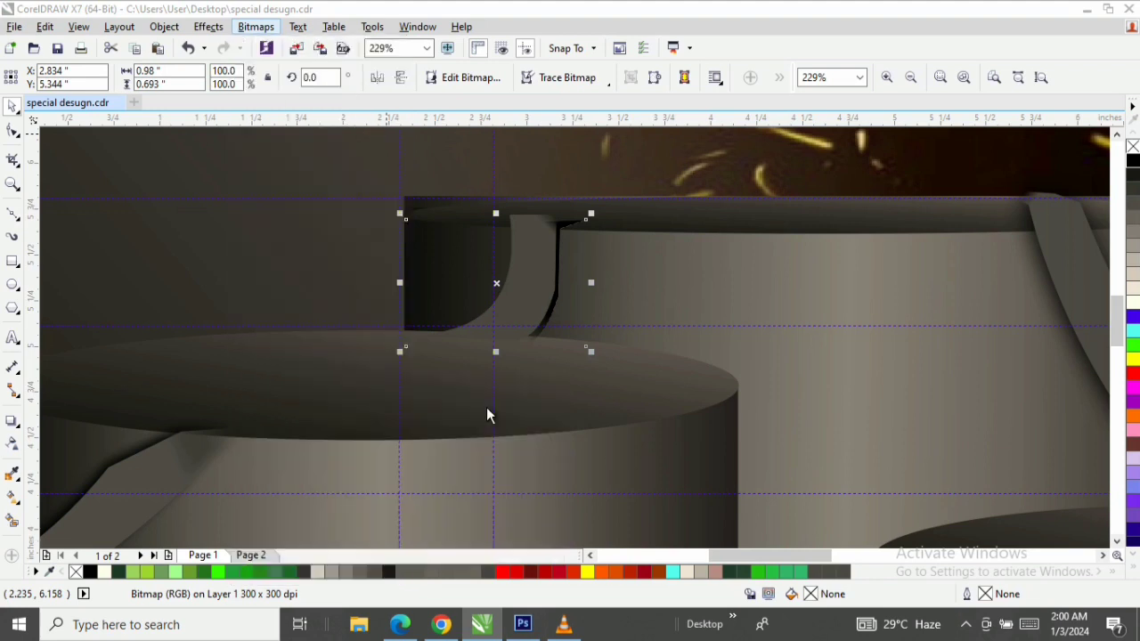
drag(567, 249, 962, 332)
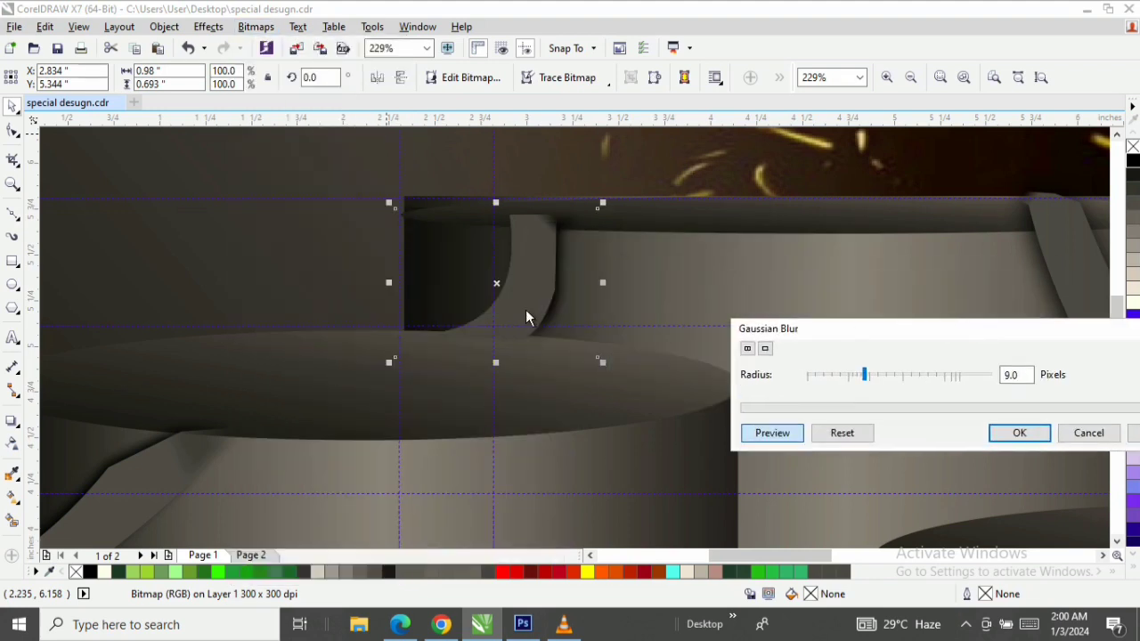
click(1008, 438)
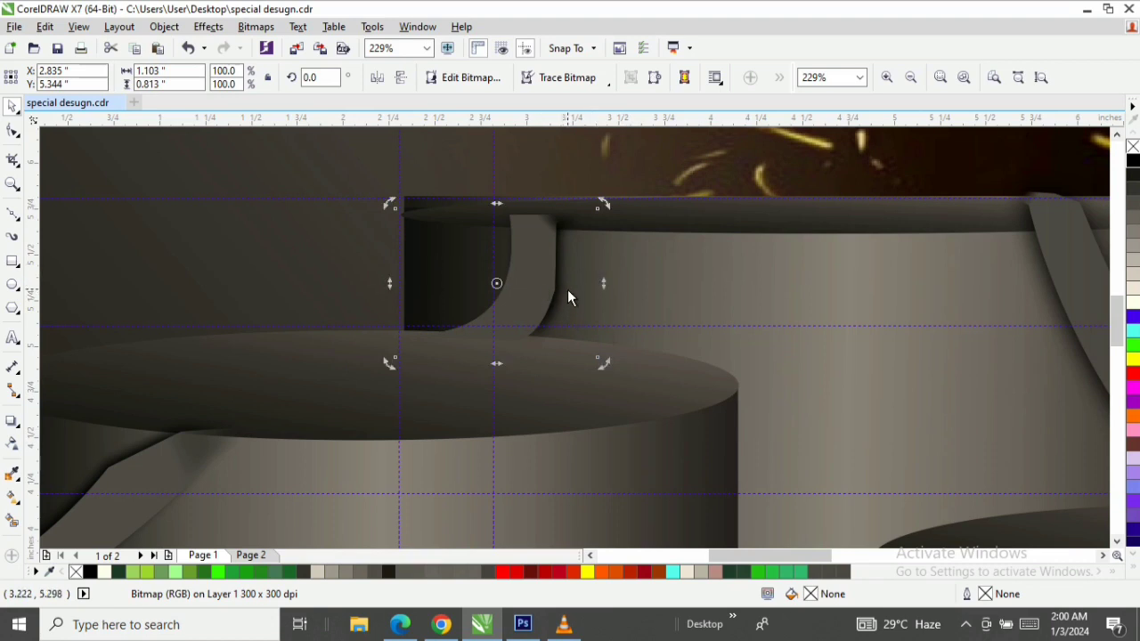
Duplicate the blurred shadow slightly to the left and trim the copy's right side by reshaping the bitmap's boundary
drag(562, 263, 538, 258)
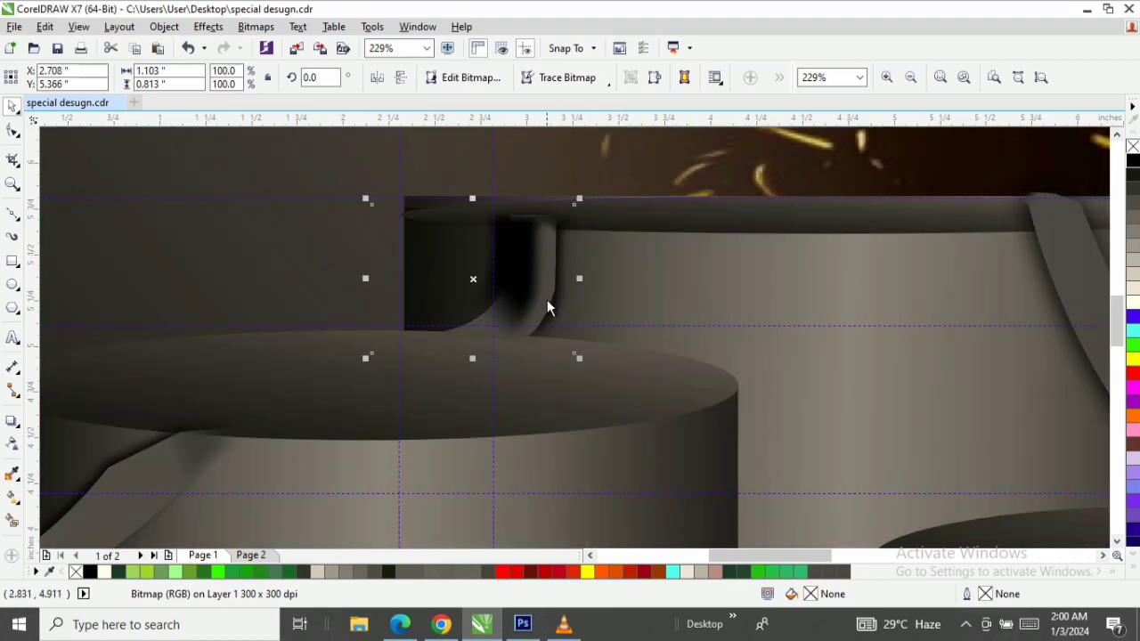
click(12, 134)
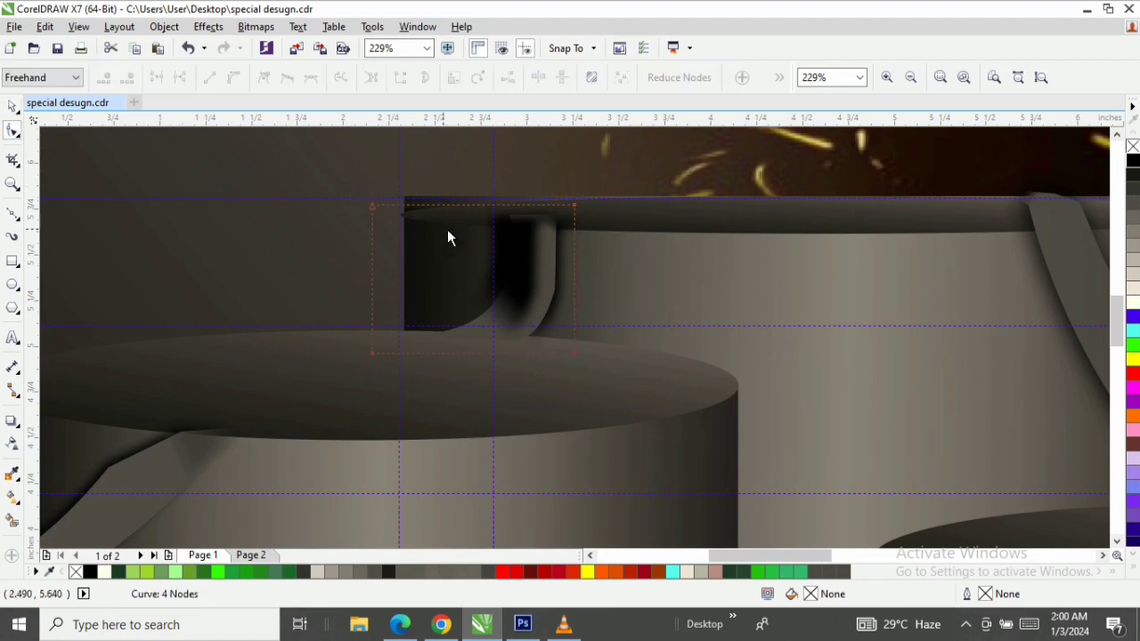
drag(577, 309, 541, 303)
click(11, 107)
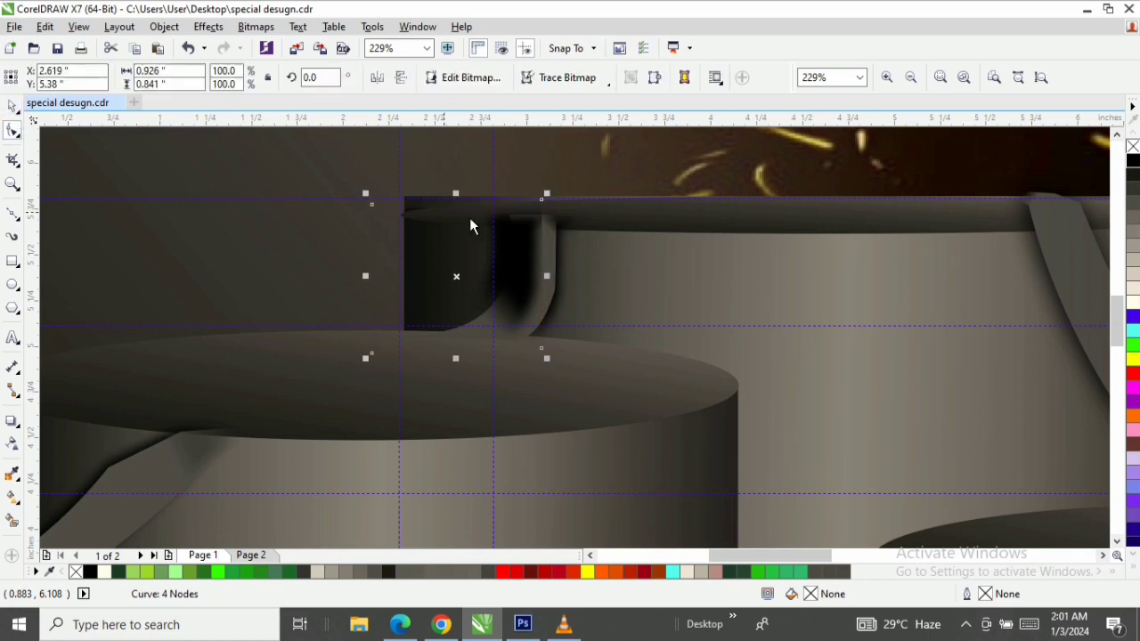
Place the trimmed shadow copy behind the grey ribbon and nudge it right so it softly edges the ribbon's inner side
click(556, 260)
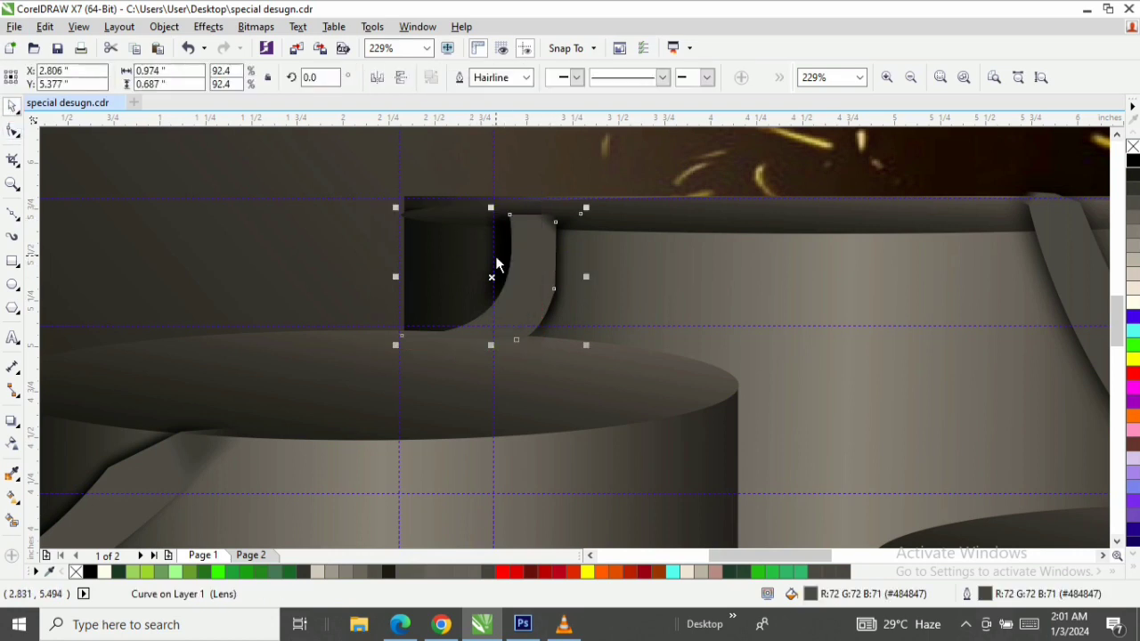
drag(494, 254, 506, 256)
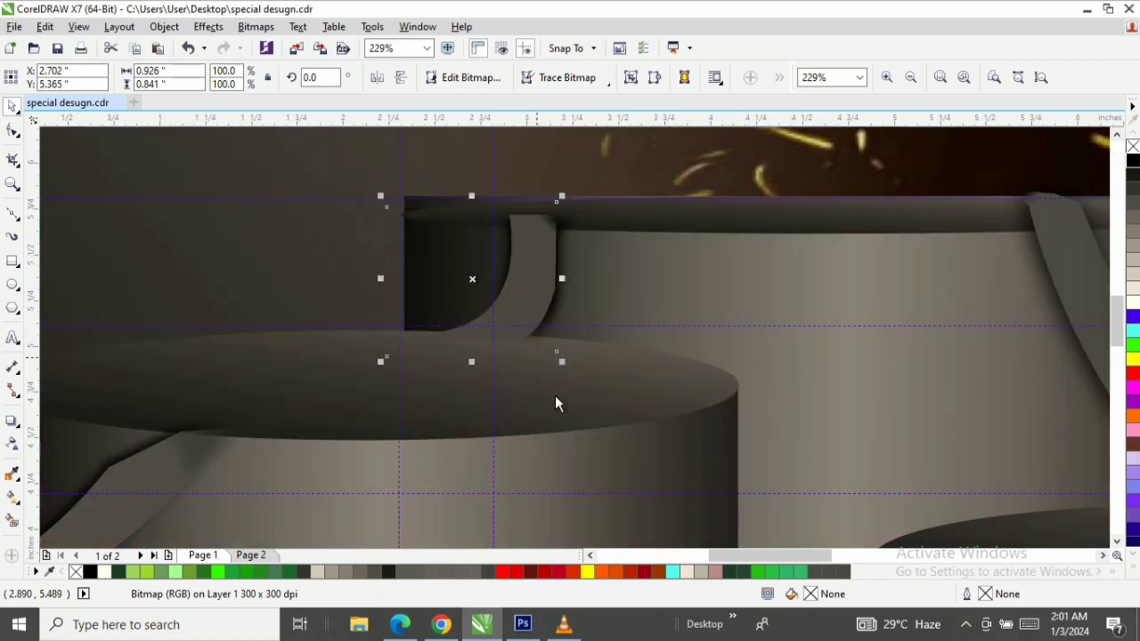
click(10, 185)
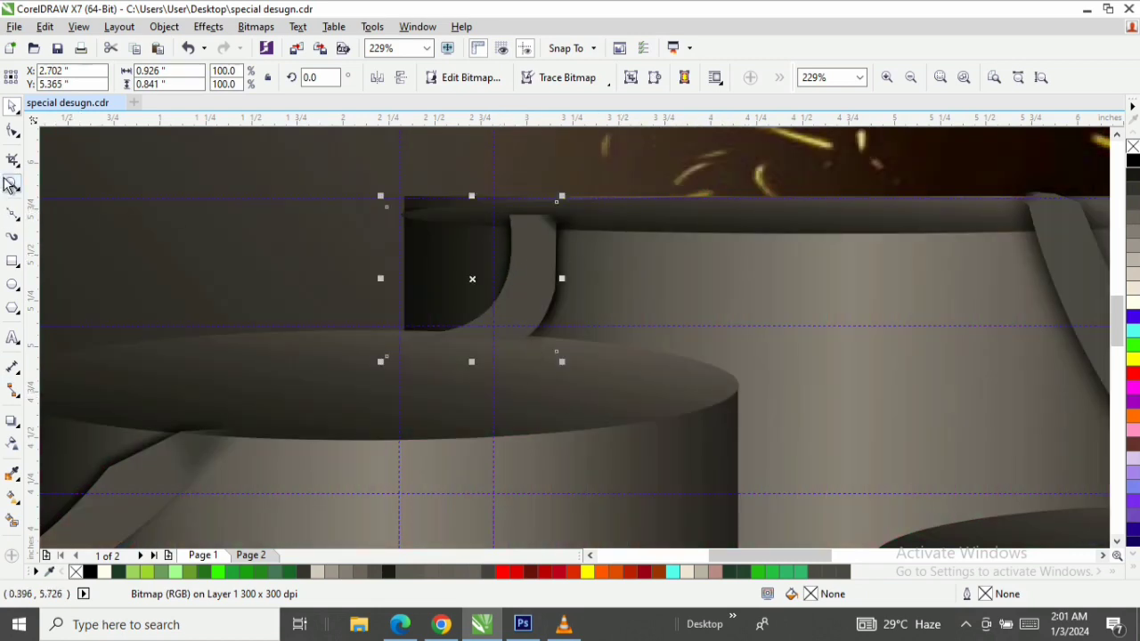
drag(378, 217, 548, 320)
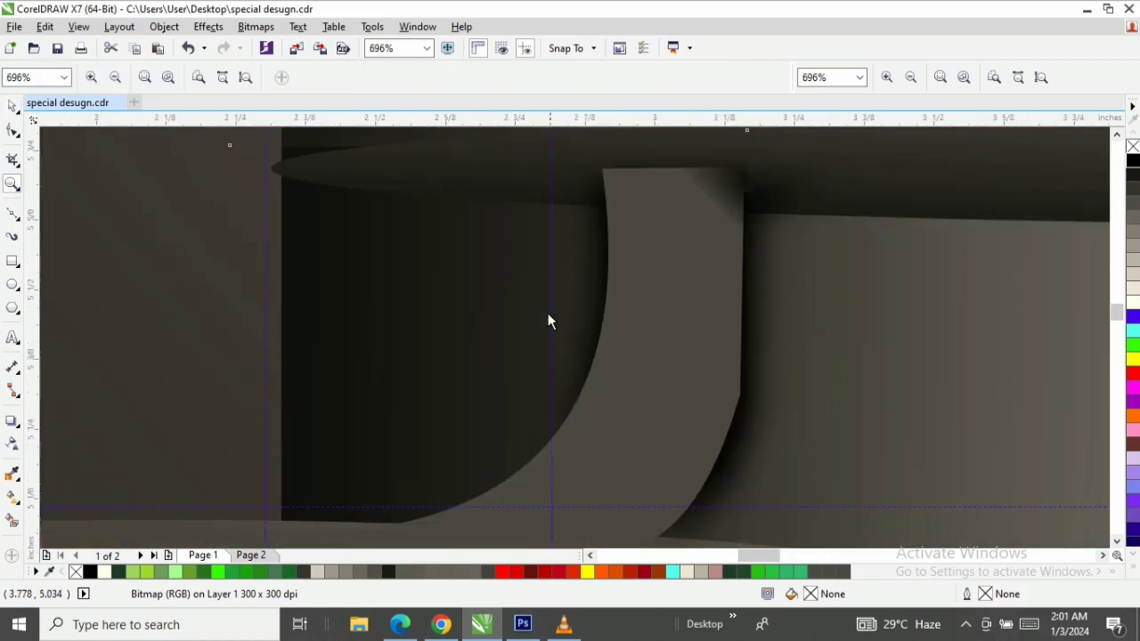
right_click(781, 330)
right_click(680, 375)
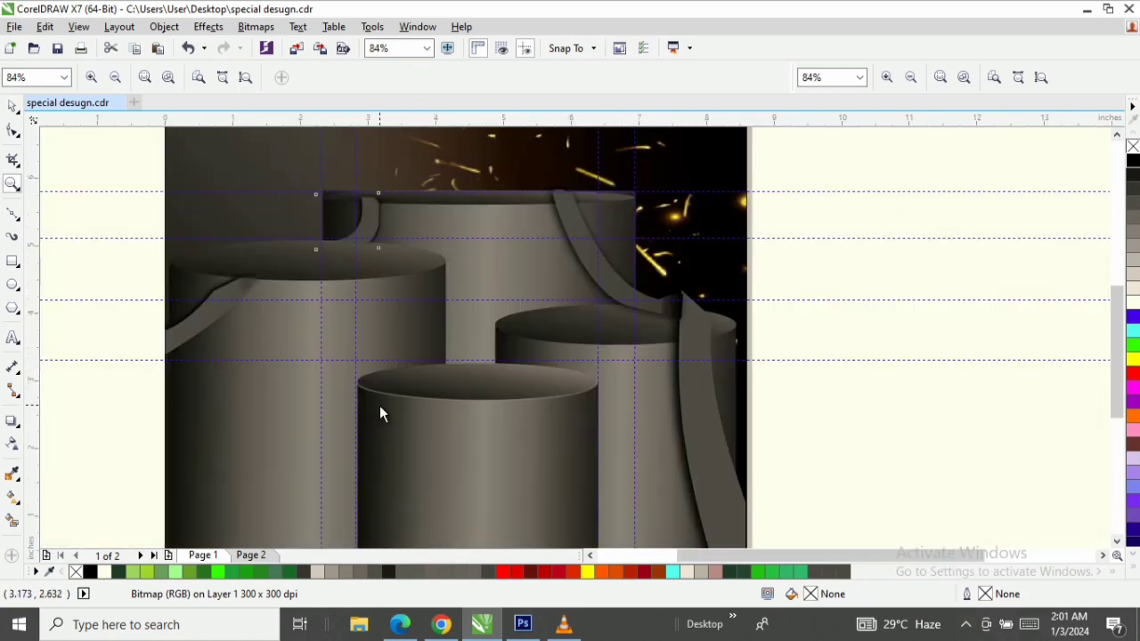
click(12, 106)
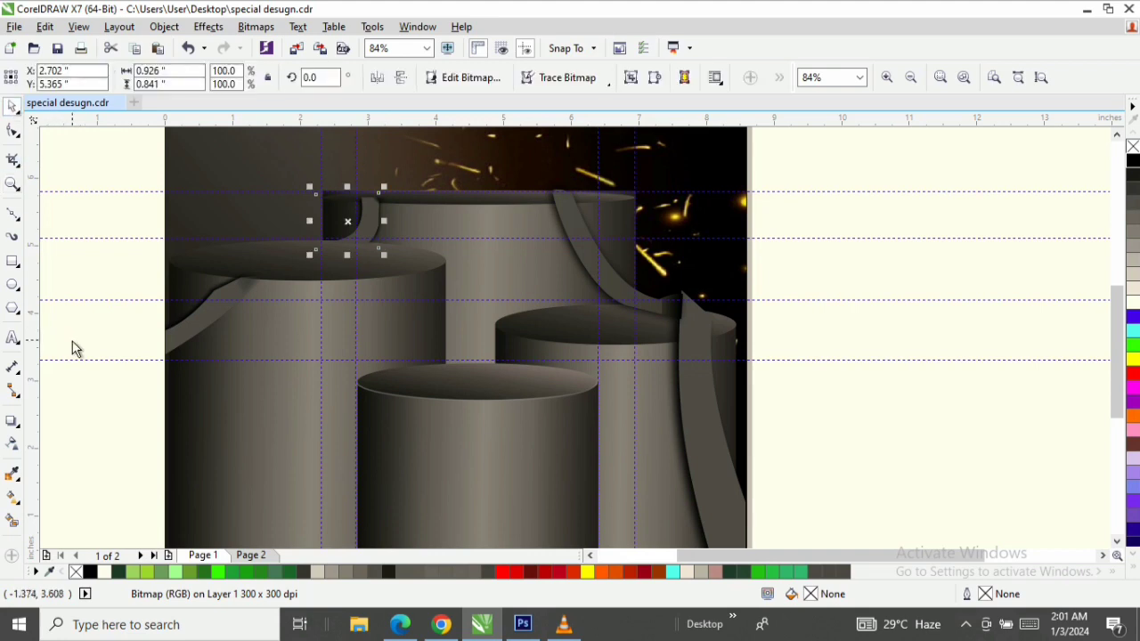
Draw a closed four-sided shape about 0.72 by 1.02 inches across the width of the right cylinder's hanging ribbon
click(12, 214)
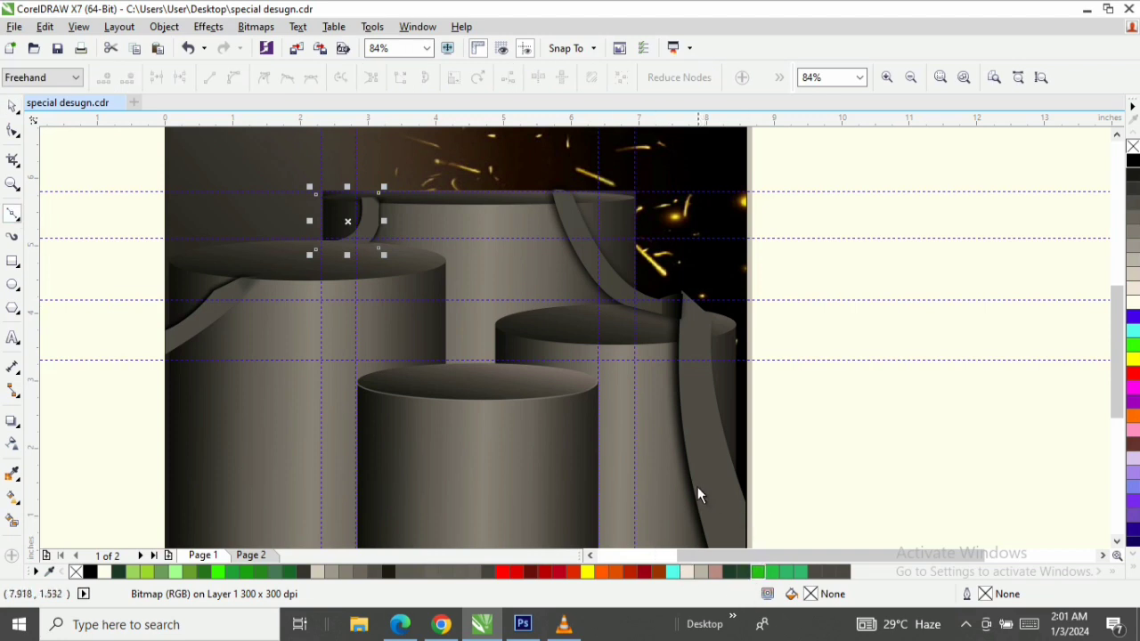
click(680, 401)
click(720, 398)
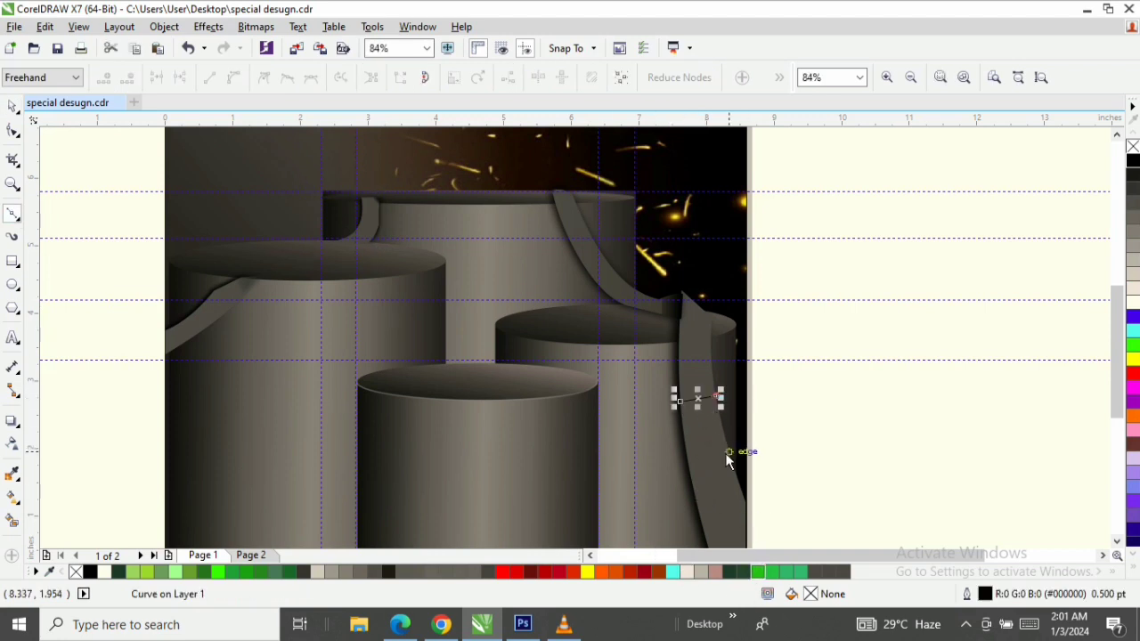
click(728, 452)
click(687, 464)
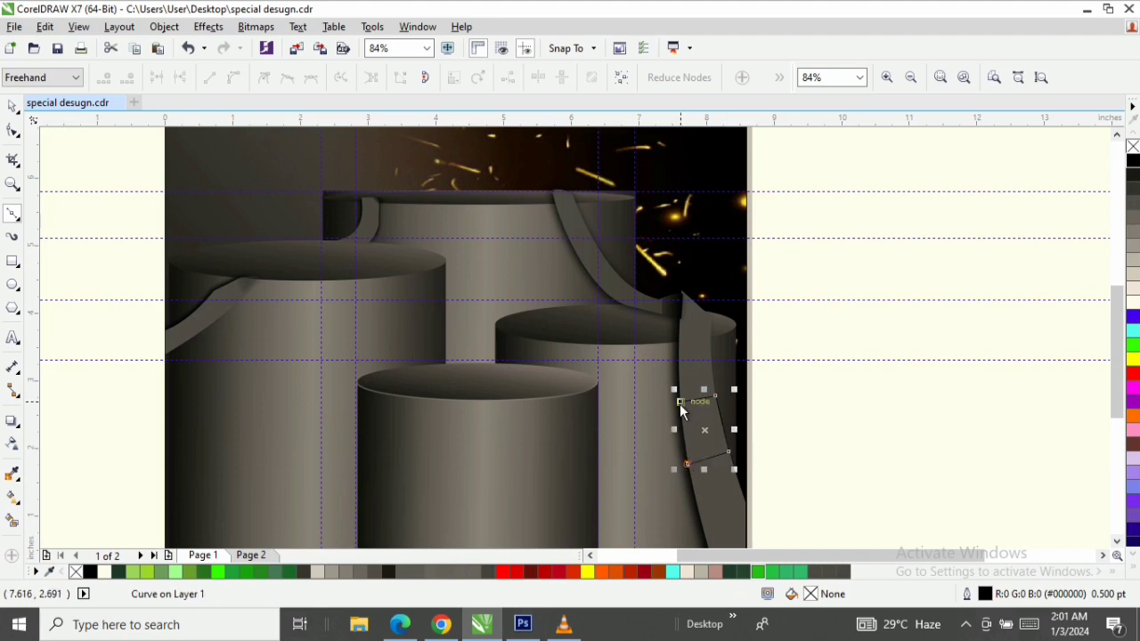
click(680, 401)
click(13, 104)
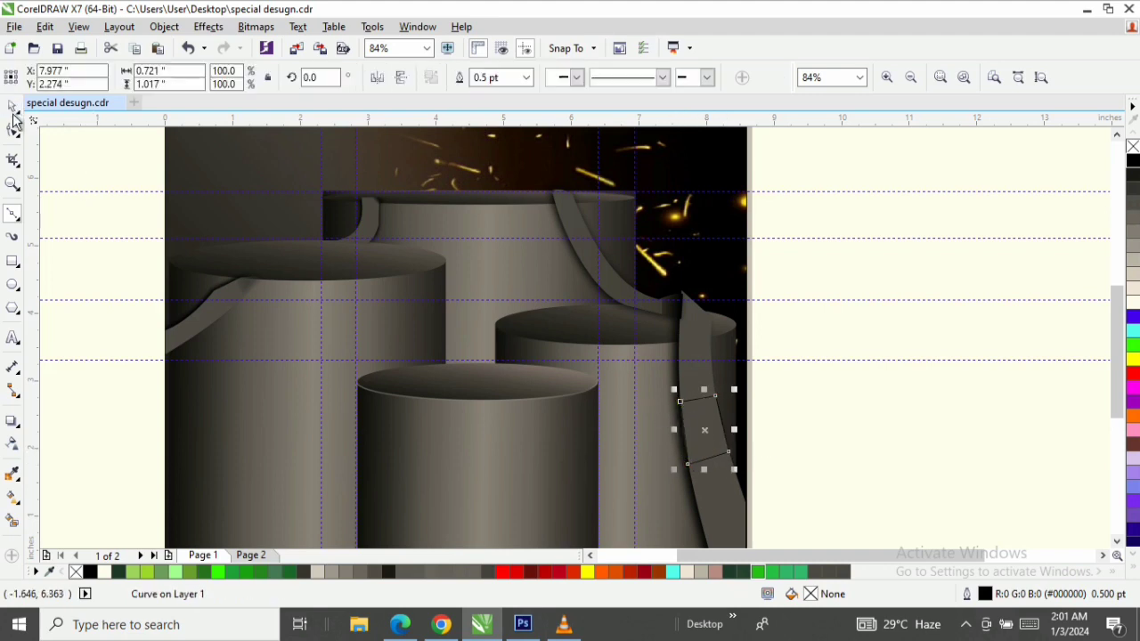
Give the four-sided shape on the ribbon a medium grey #808080 fill and a matching grey outline
click(1131, 252)
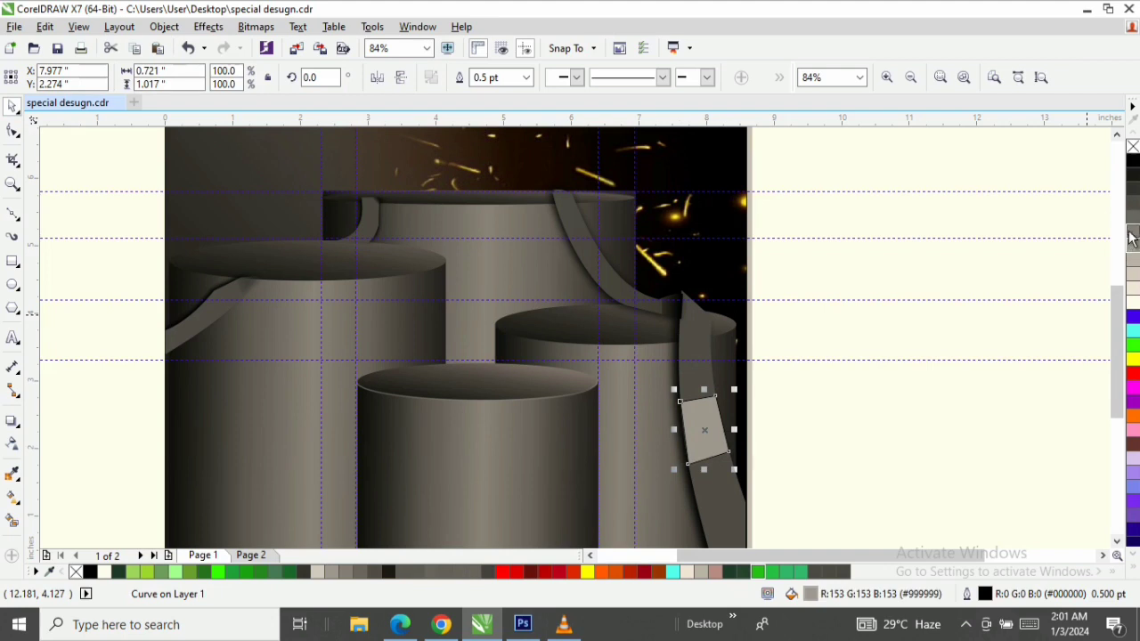
click(1132, 246)
click(1133, 249)
right_click(1132, 248)
click(1133, 242)
right_click(1133, 241)
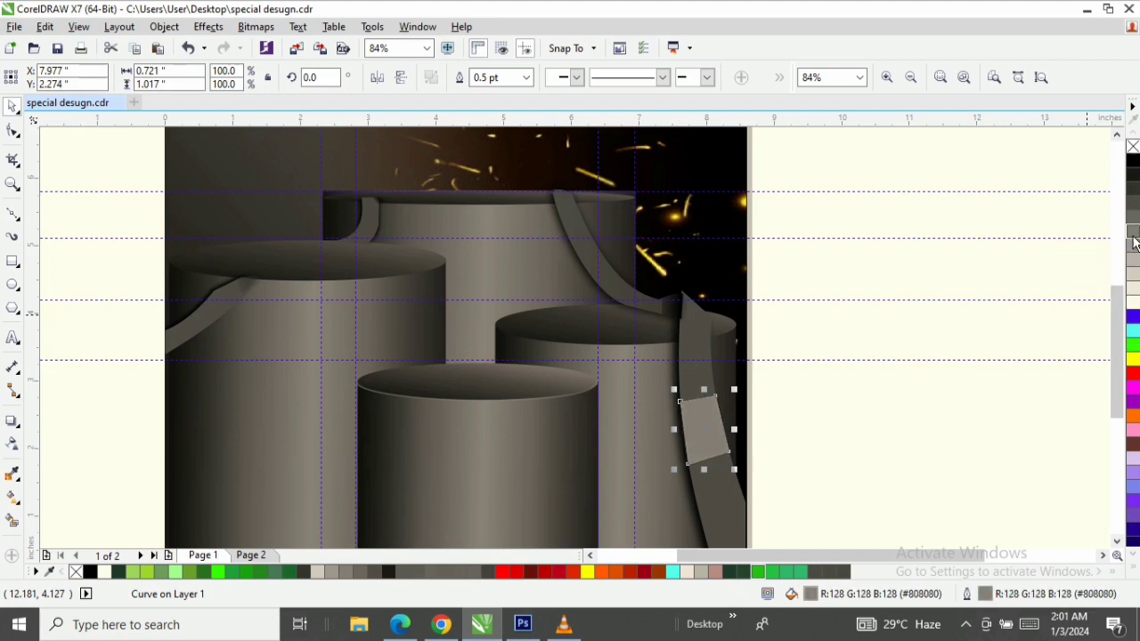
Convert the grey four-sided shape on the ribbon to a 300 dpi RGB bitmap with anti-aliasing and a transparent background
click(256, 27)
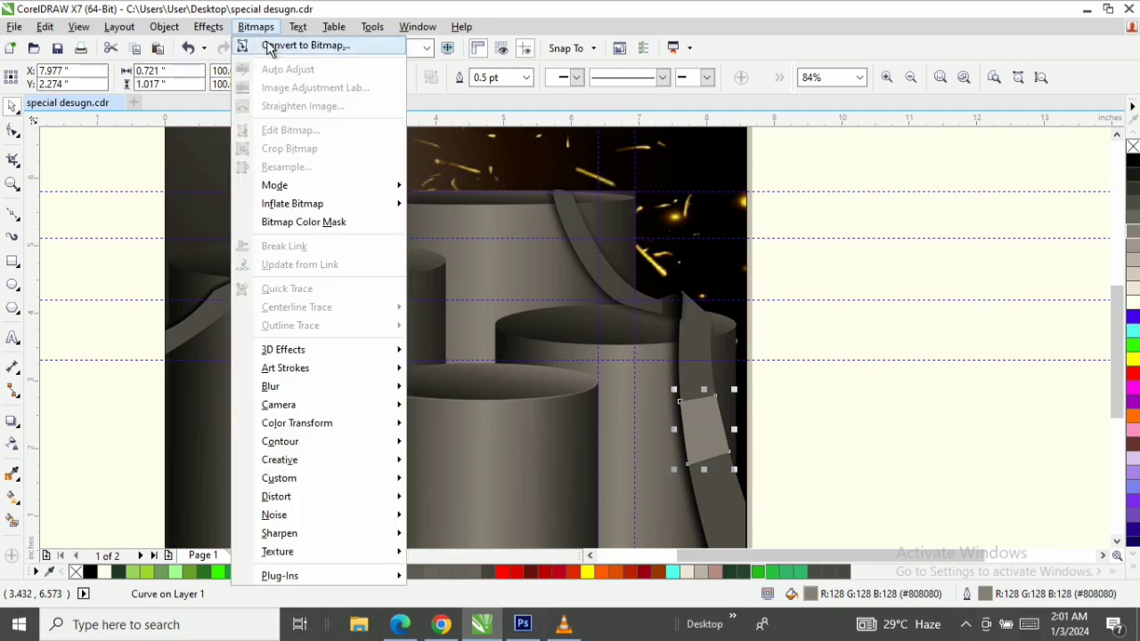
click(269, 44)
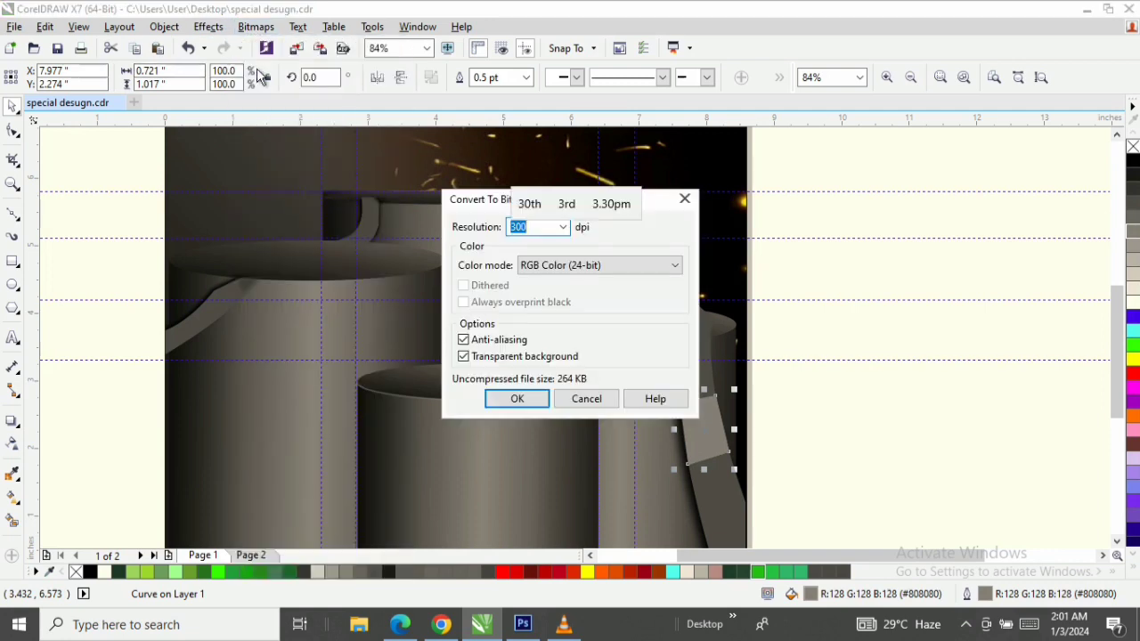
click(517, 399)
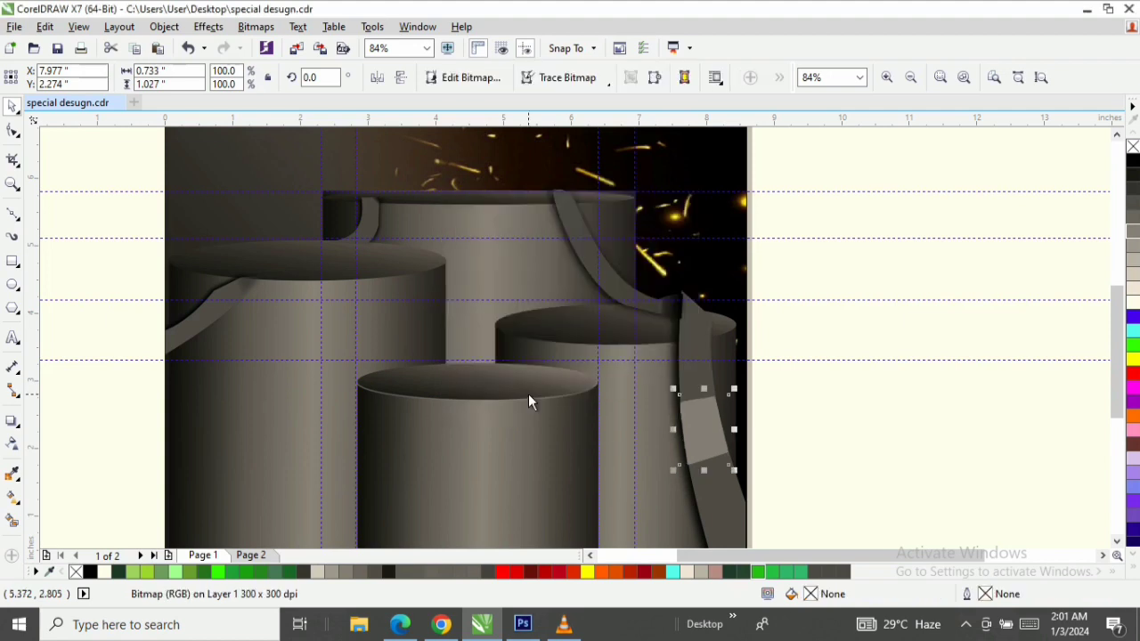
Fade the upper end of the grey bitmap into the ribbon with a short, nearly vertical linear transparency
click(277, 29)
mouse_move(289, 485)
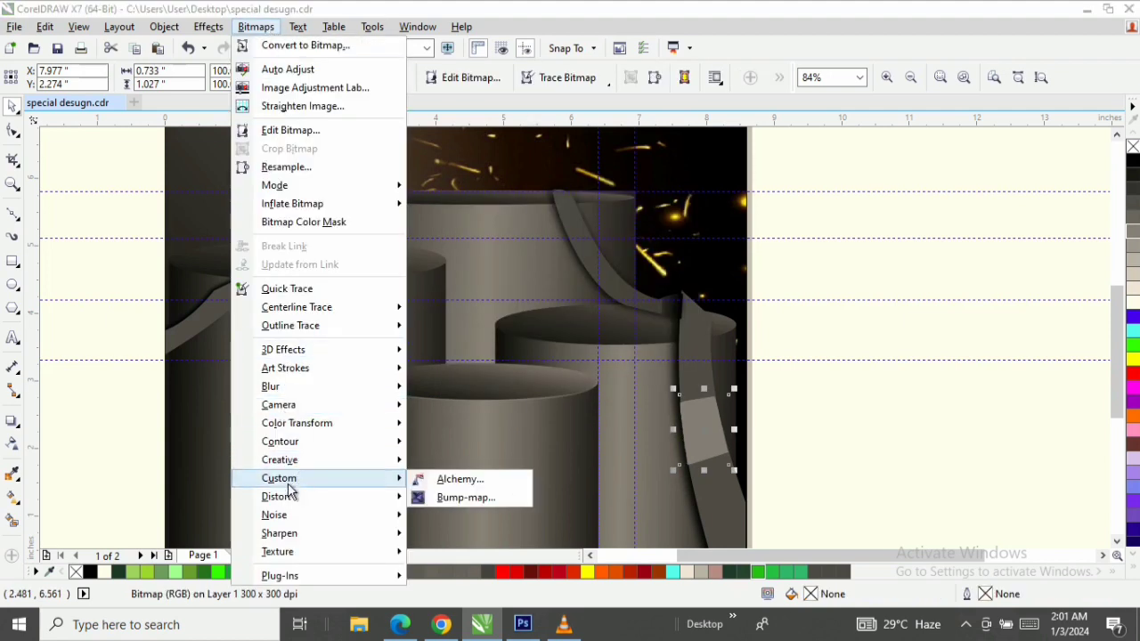
click(13, 443)
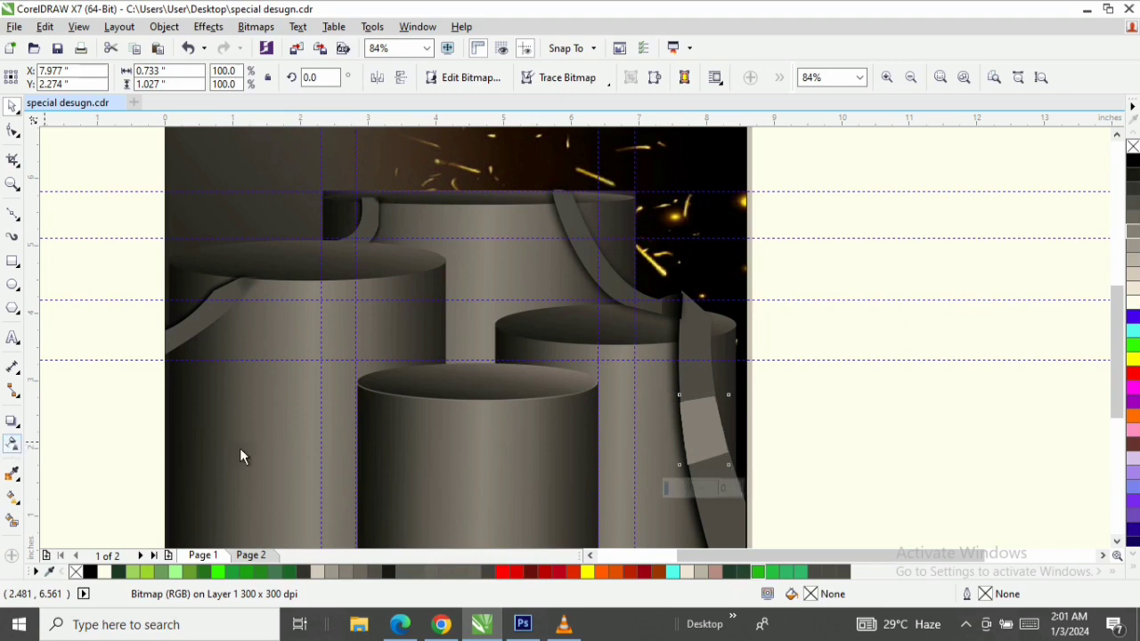
drag(701, 412, 698, 385)
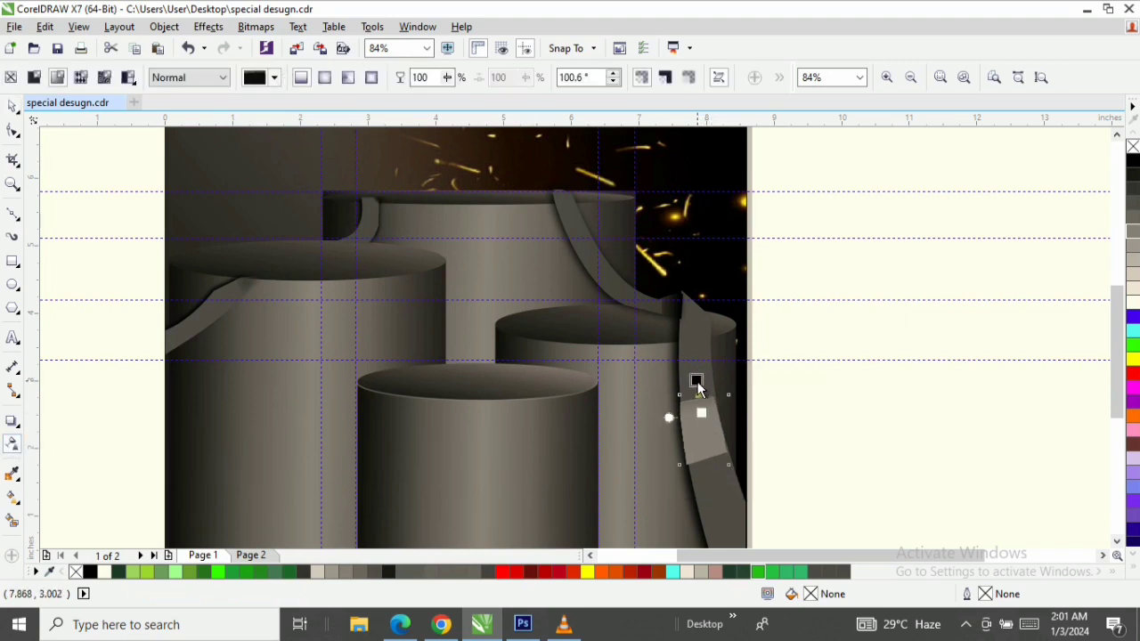
mouse_move(702, 414)
mouse_down()
mouse_move(704, 429)
mouse_move(702, 405)
mouse_up()
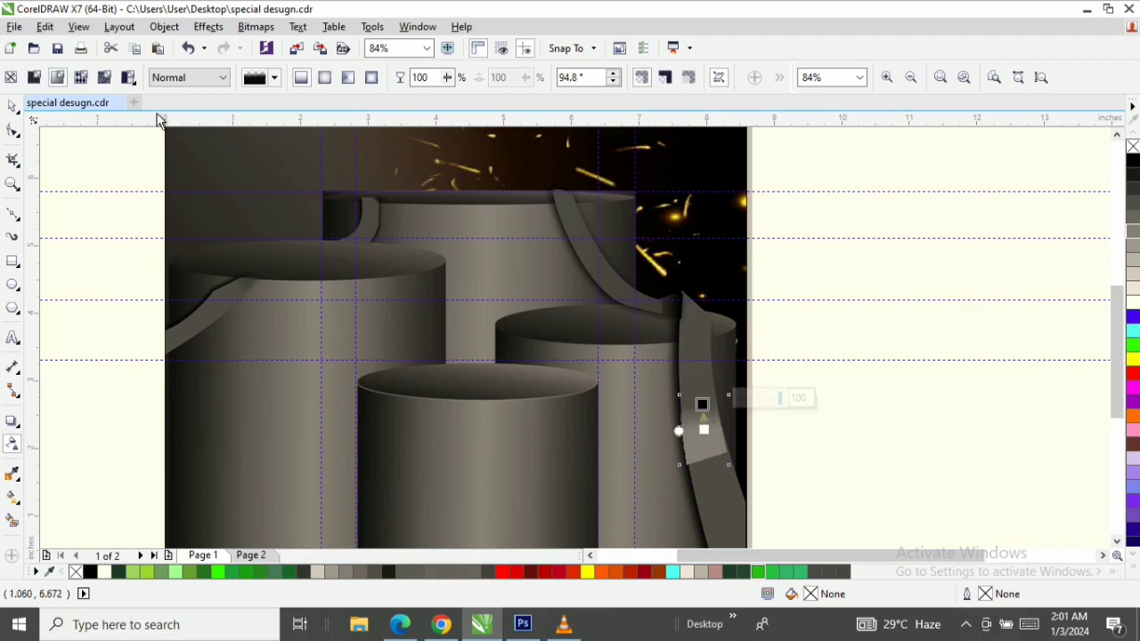
click(12, 105)
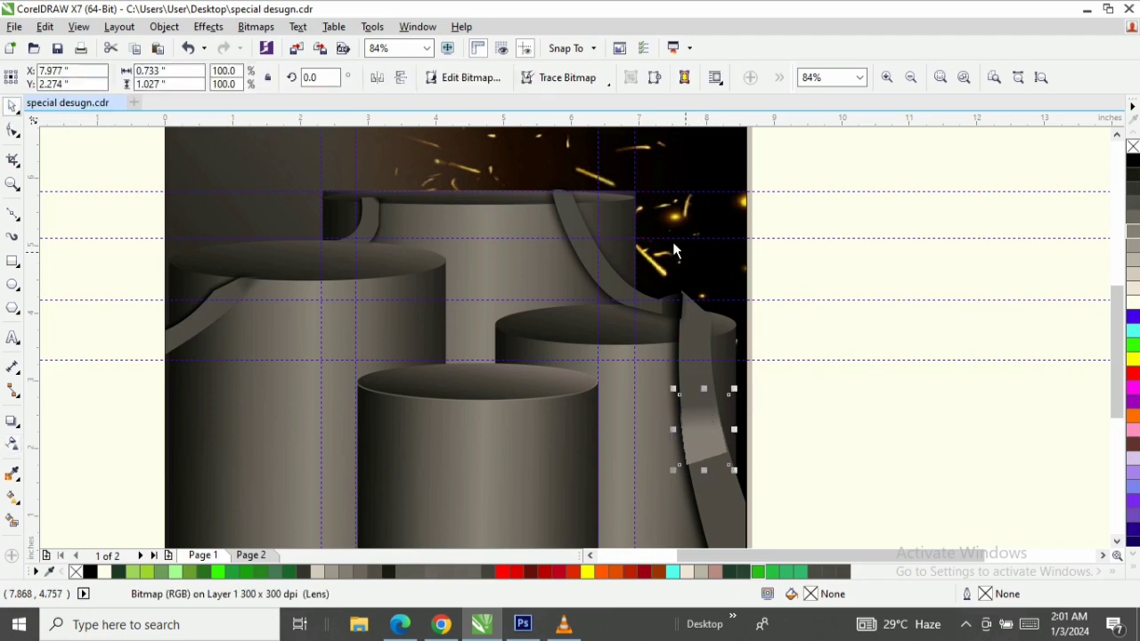
Convert the faded highlight to a 300 dpi RGB bitmap again, keeping anti-aliasing and the transparent background
click(265, 28)
click(293, 44)
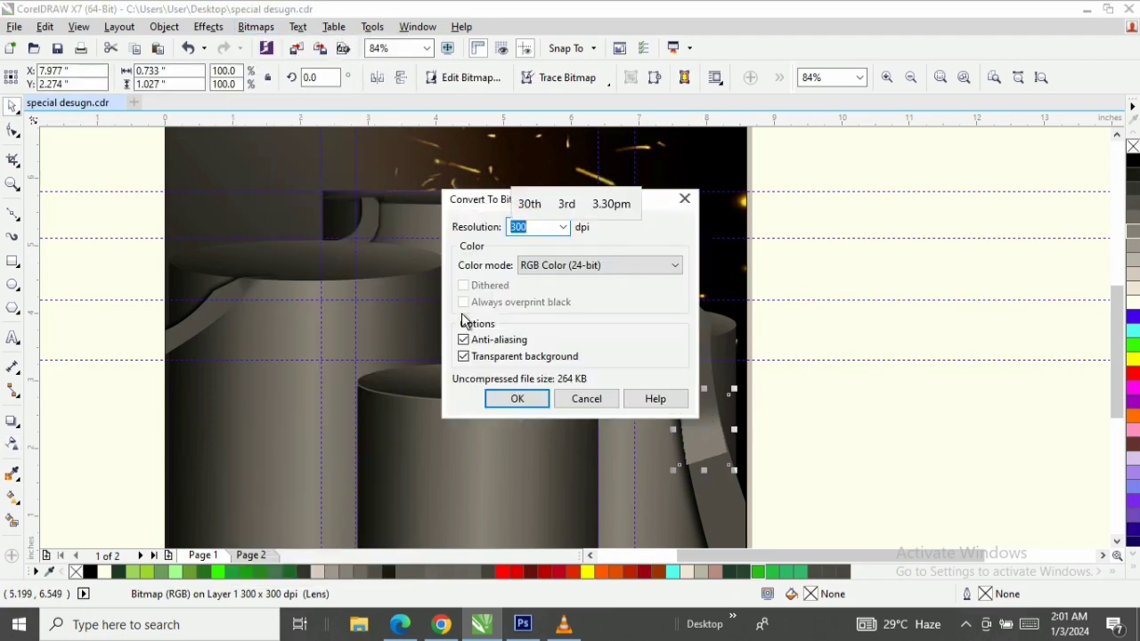
click(519, 399)
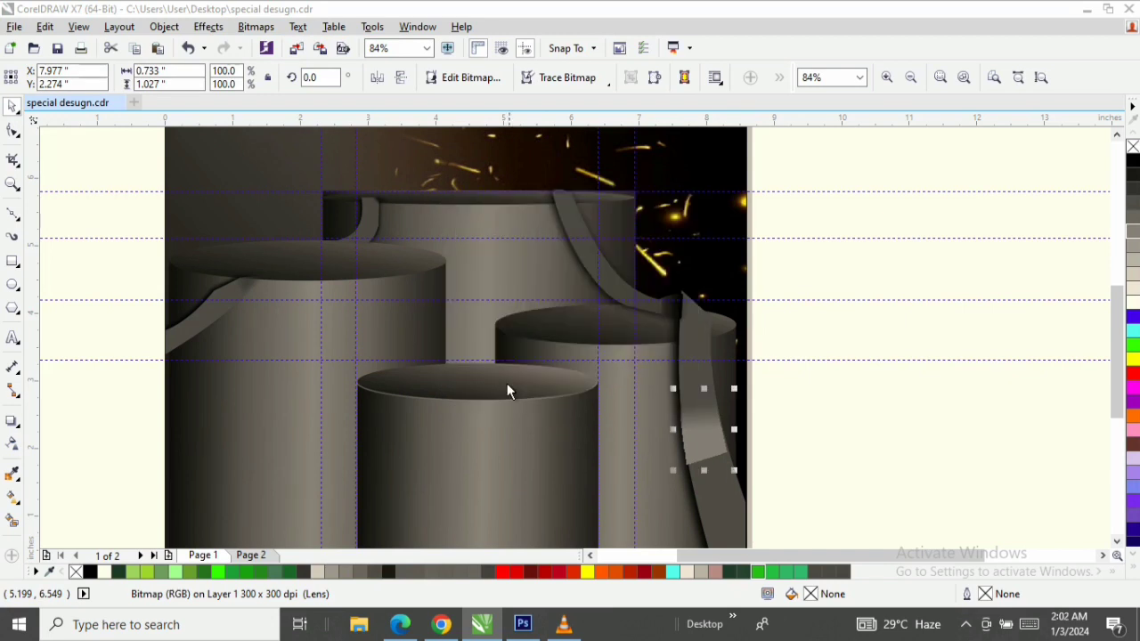
Fade the lower end of the highlight into the hanging ribbon with a second short linear transparency
click(13, 445)
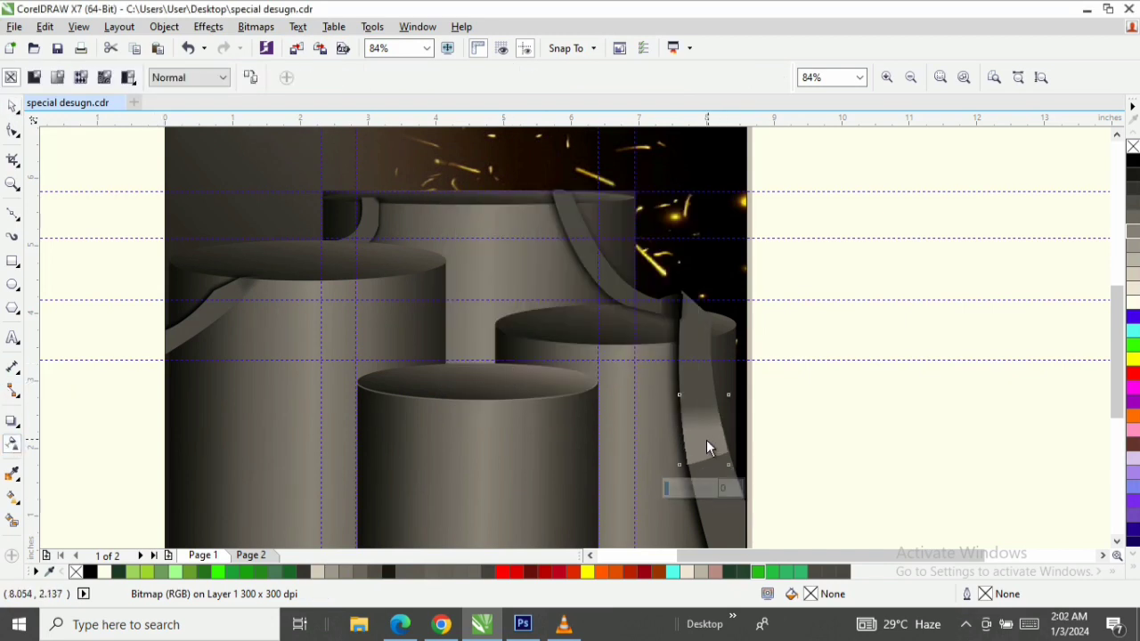
mouse_move(706, 440)
mouse_down()
mouse_move(719, 432)
mouse_move(707, 429)
mouse_up()
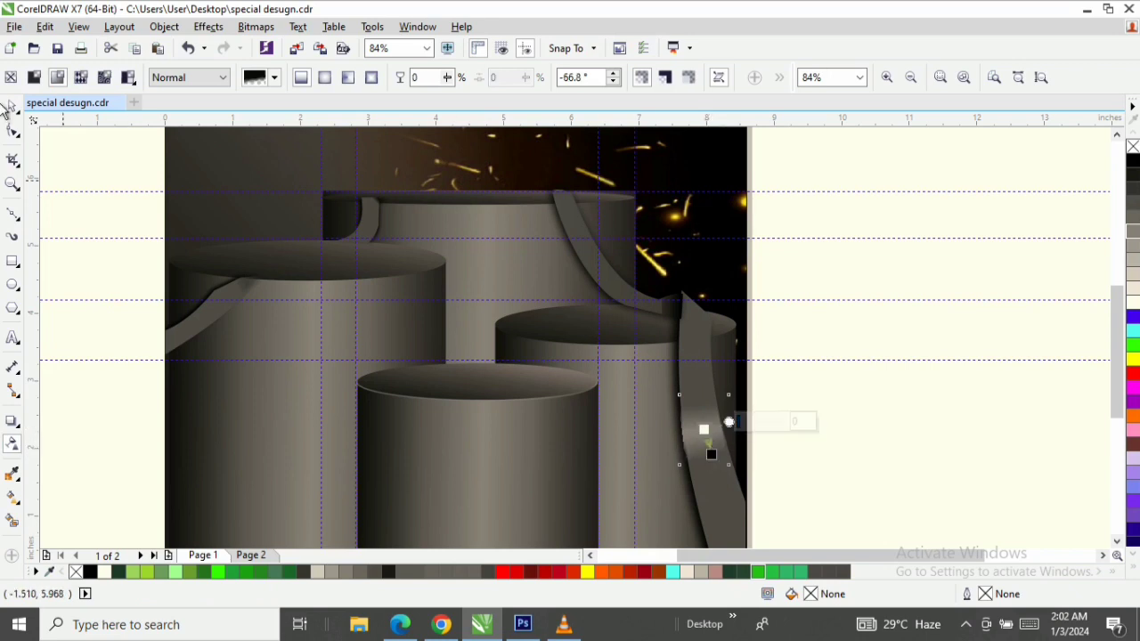
click(7, 106)
click(1017, 498)
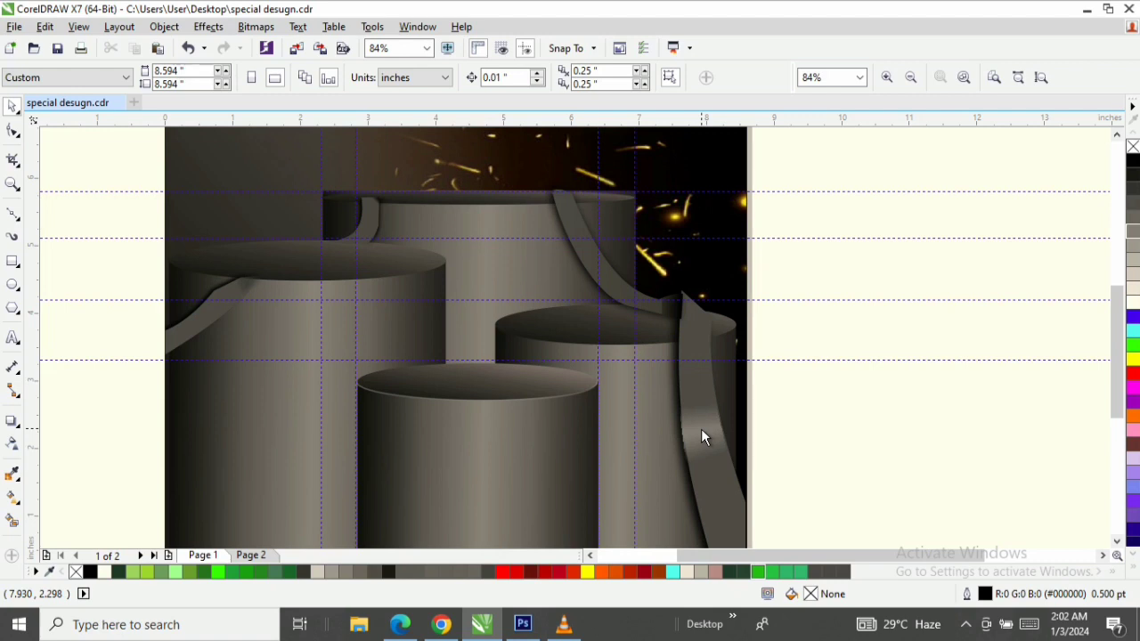
click(702, 436)
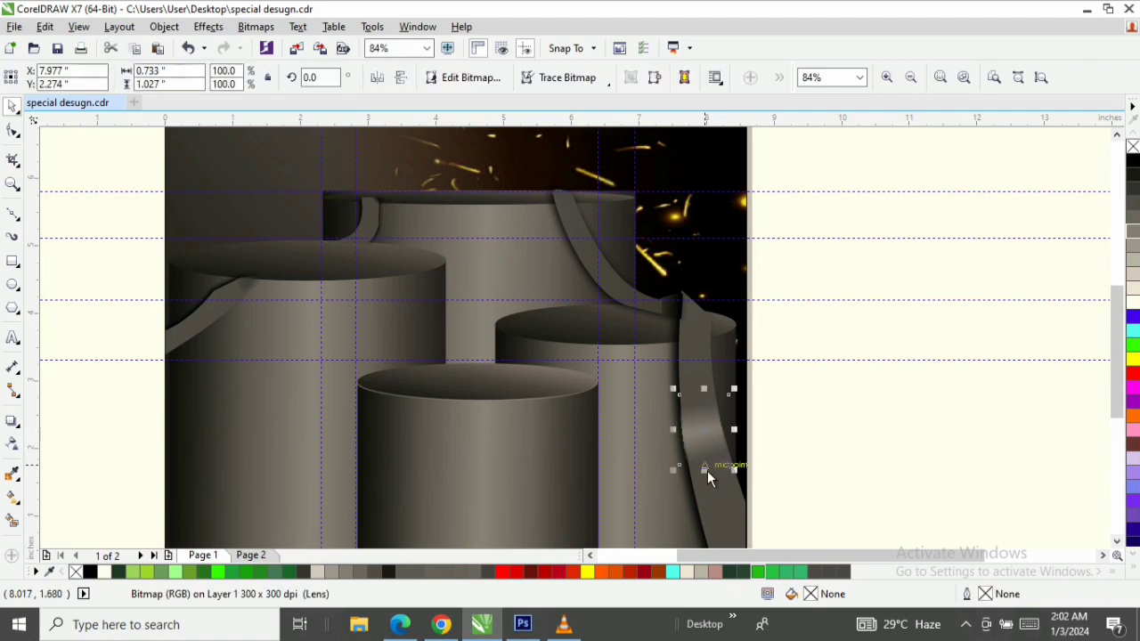
drag(707, 470, 710, 474)
click(888, 474)
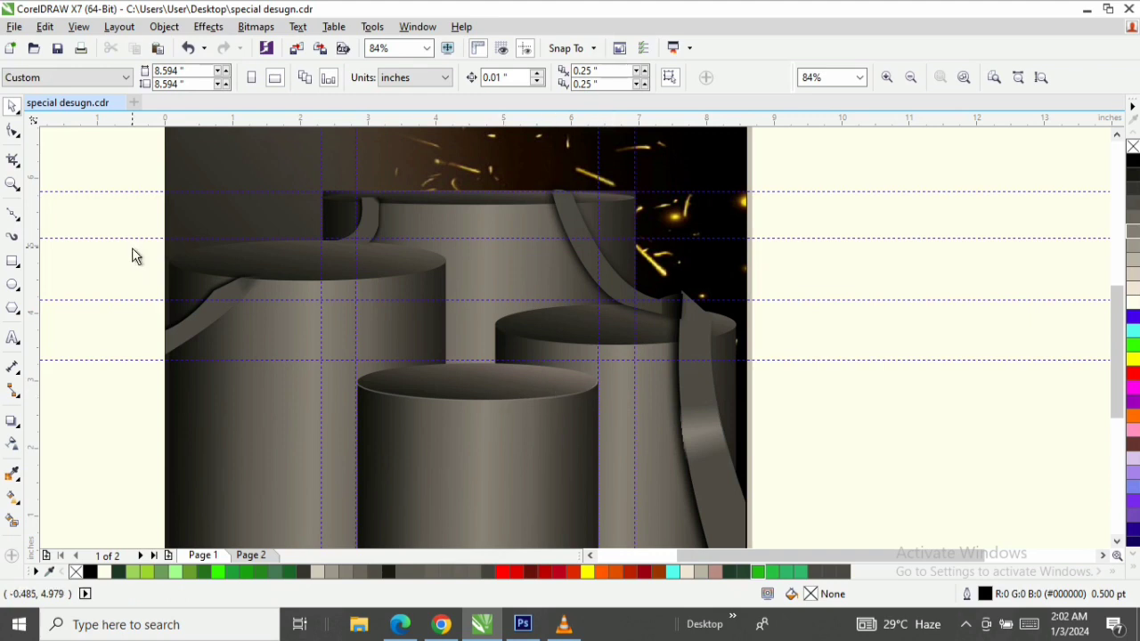
Draw a closed four-sided shape about 0.44 by 0.51 inches along the slanted top fold of the right cylinder's hanging ribbon
click(12, 214)
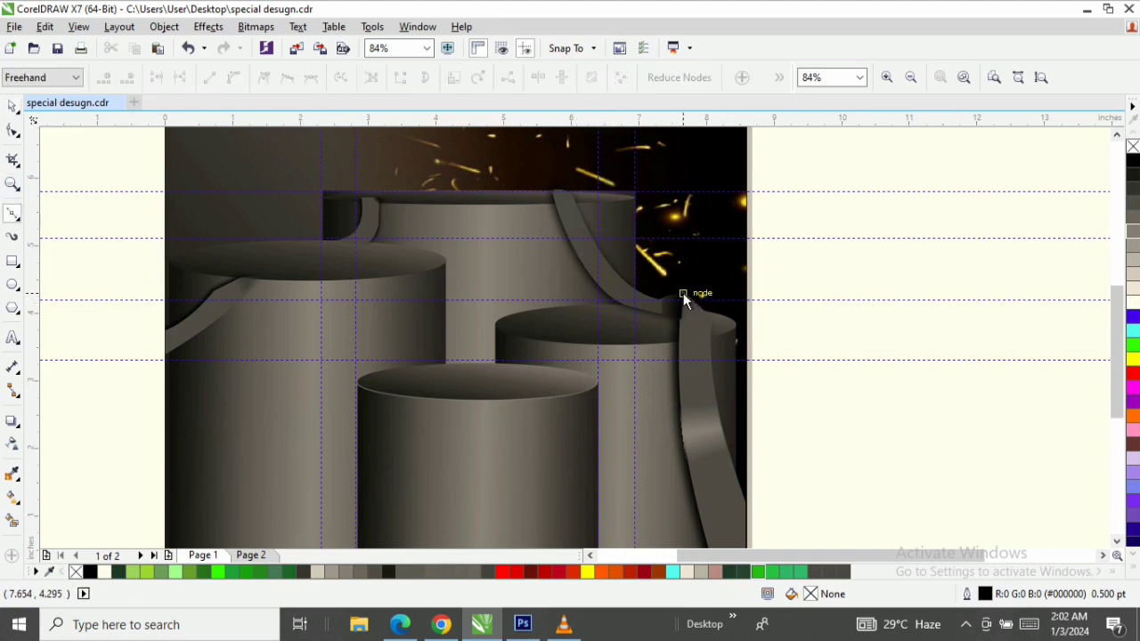
key(space)
scroll(769, 397, up, 3)
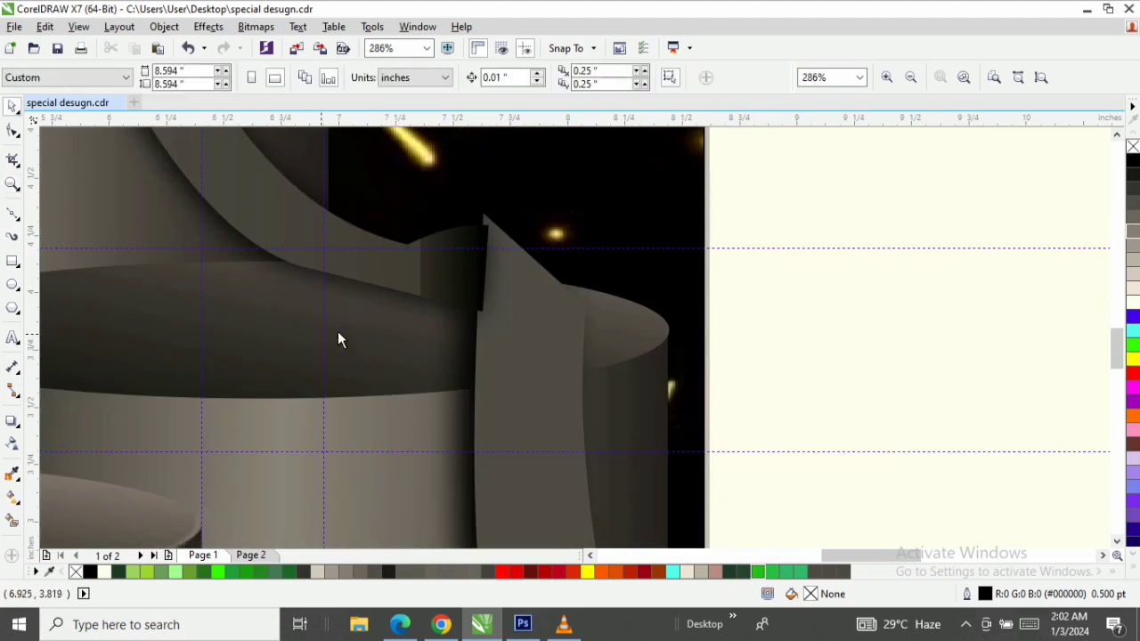
click(12, 216)
click(488, 219)
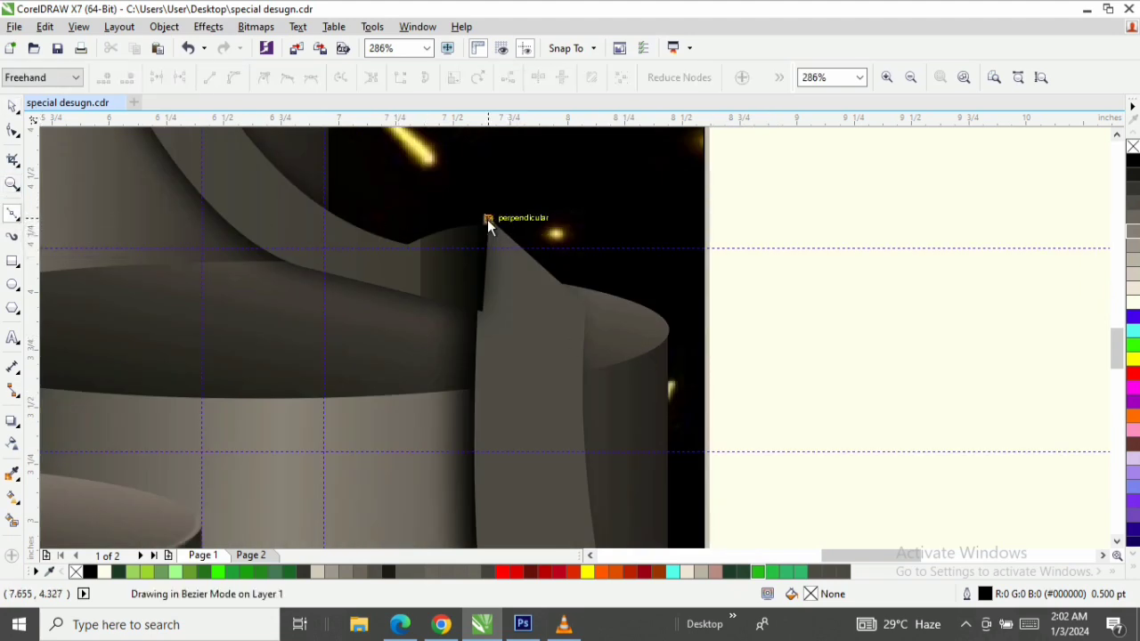
click(584, 306)
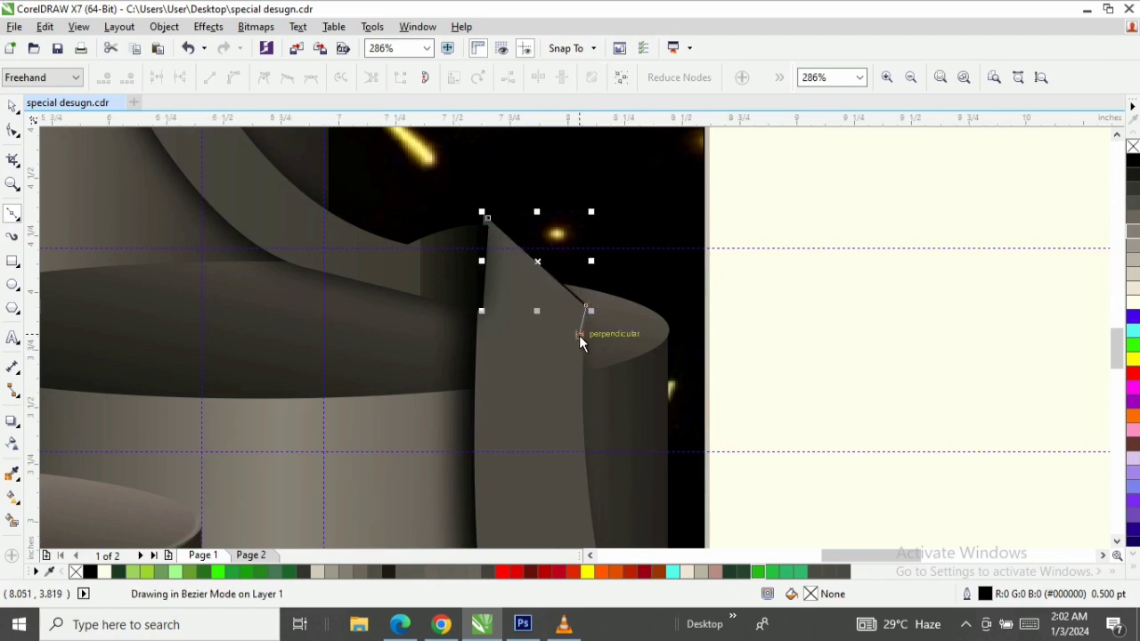
click(579, 335)
click(485, 267)
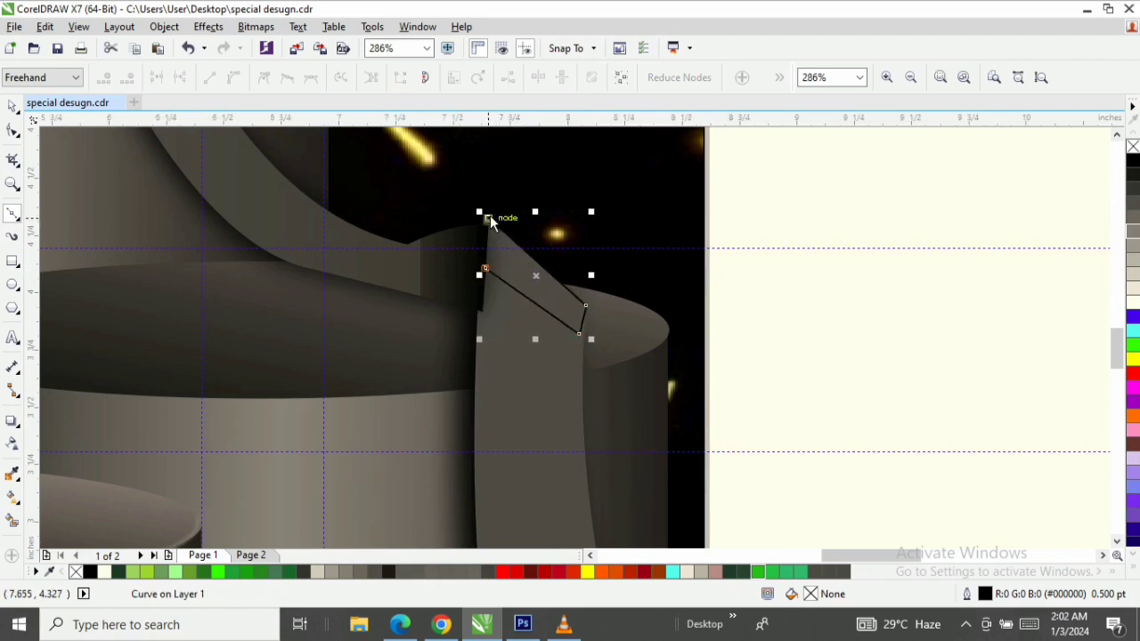
click(488, 219)
key(space)
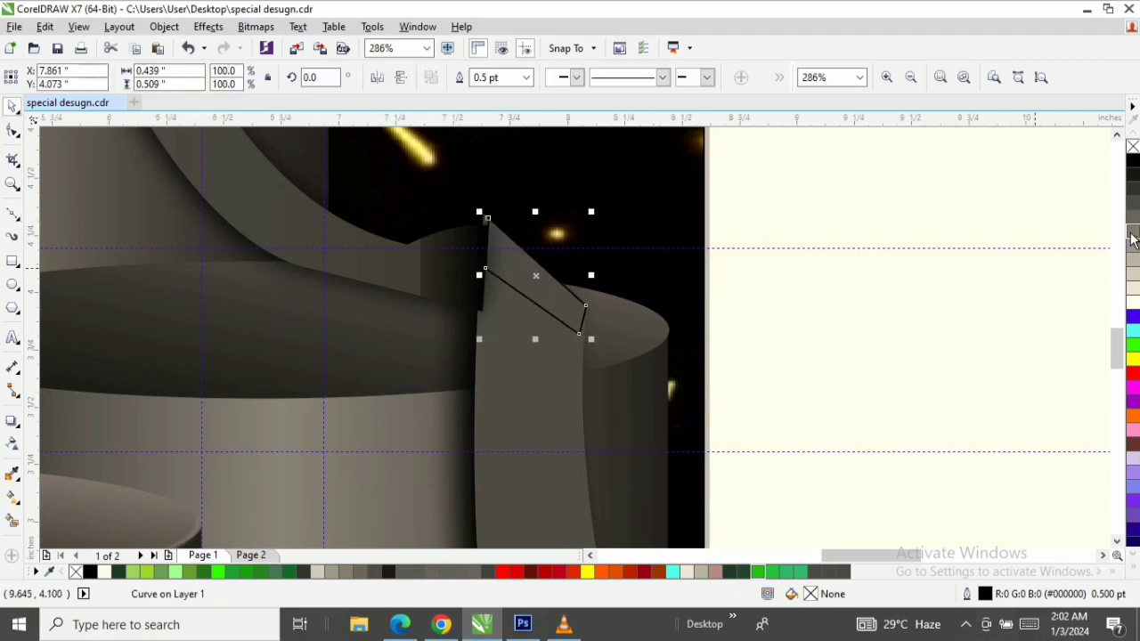
Give the fold shape a medium grey #808080 fill and outline, and convert it to a 300 dpi RGB bitmap
click(1132, 239)
right_click(1132, 239)
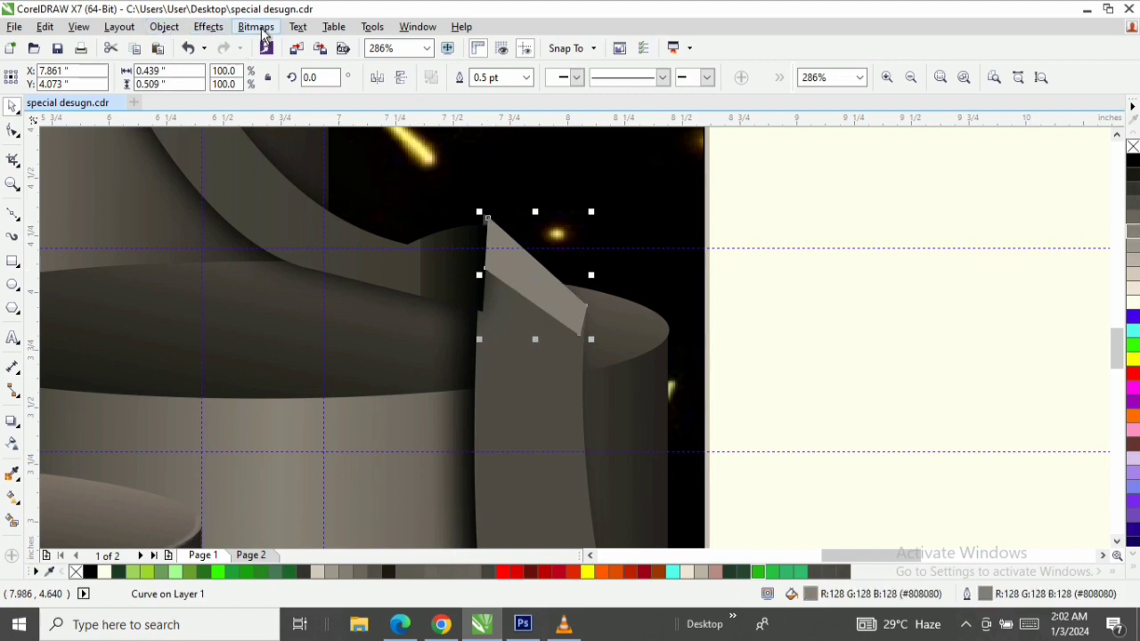
click(258, 27)
click(288, 55)
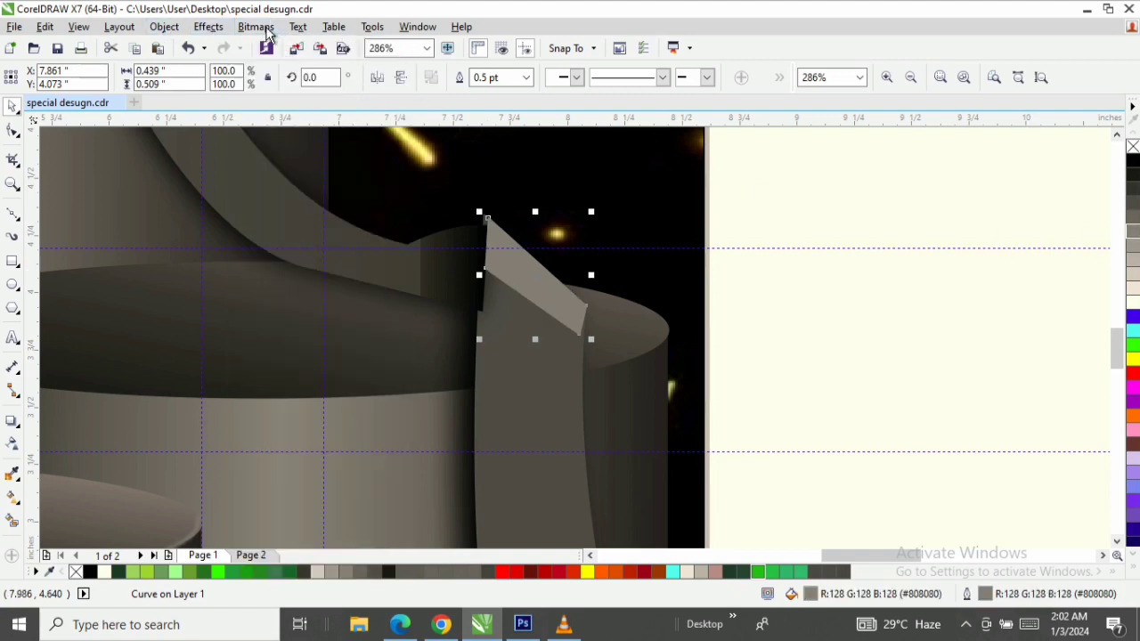
click(257, 27)
click(283, 44)
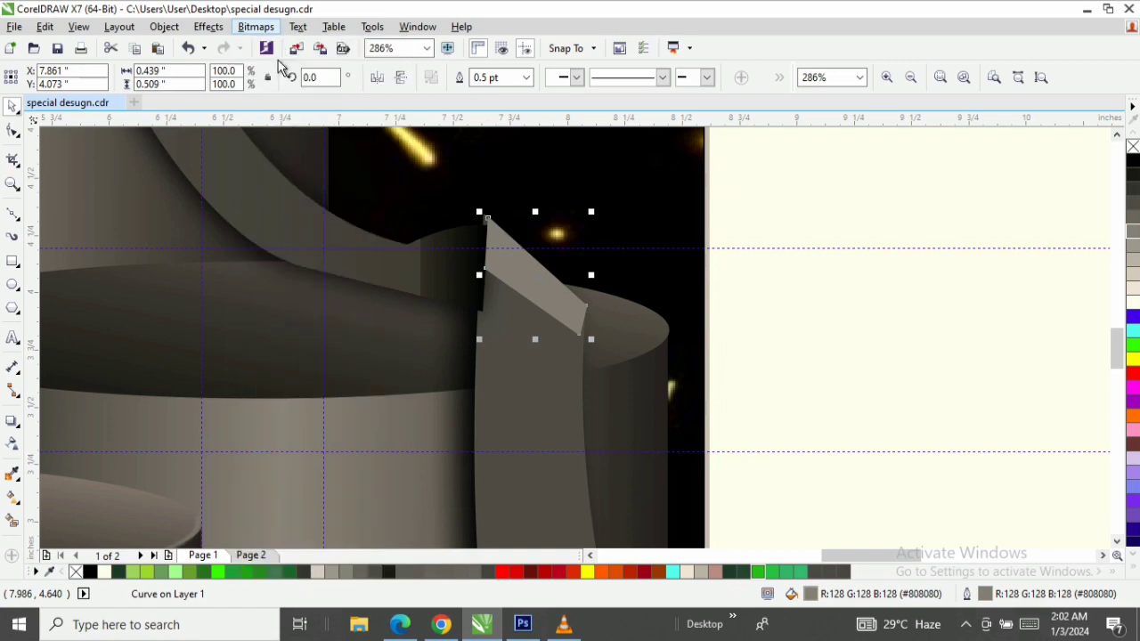
click(517, 398)
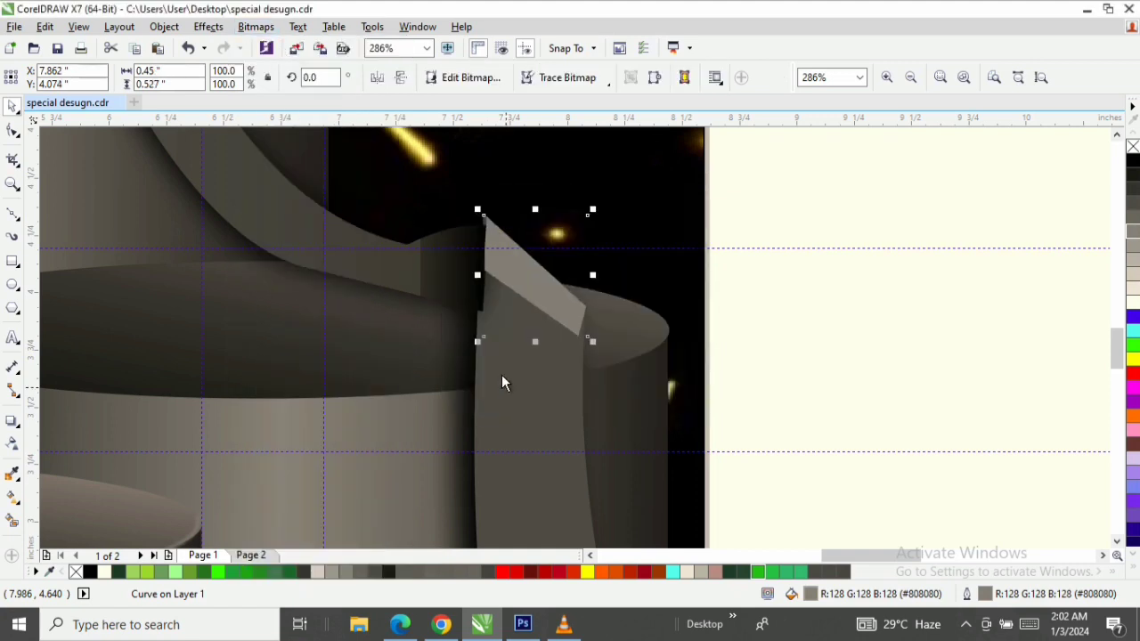
Apply a Gaussian Blur with a radius of 9.6 pixels to the highlight on the ribbon's top fold
click(256, 26)
mouse_move(303, 388)
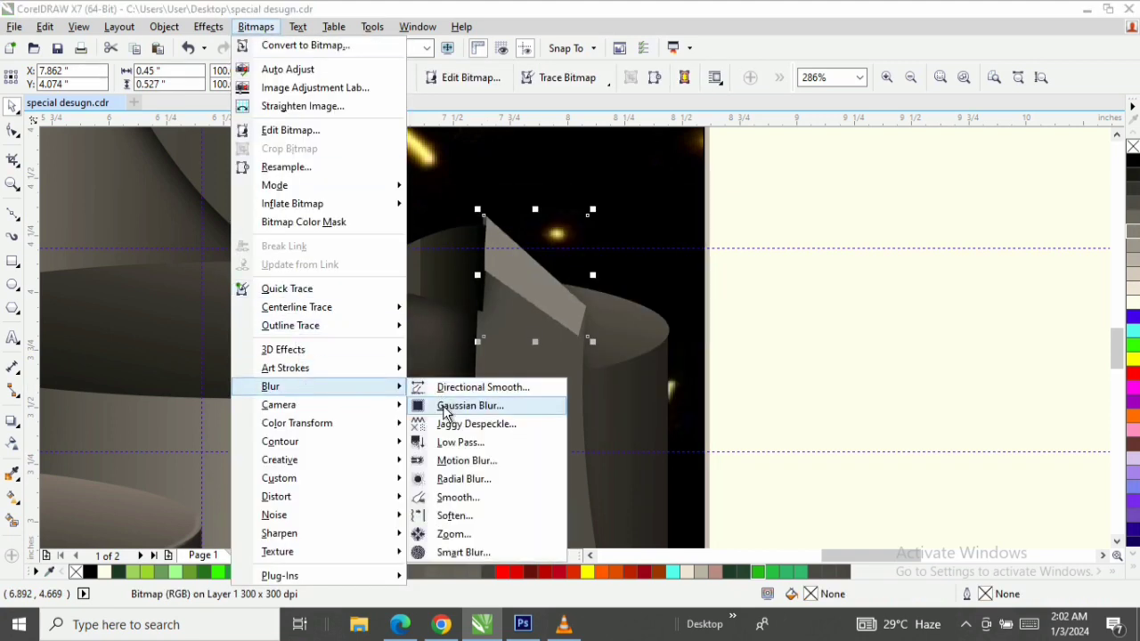
click(446, 405)
drag(499, 257, 865, 299)
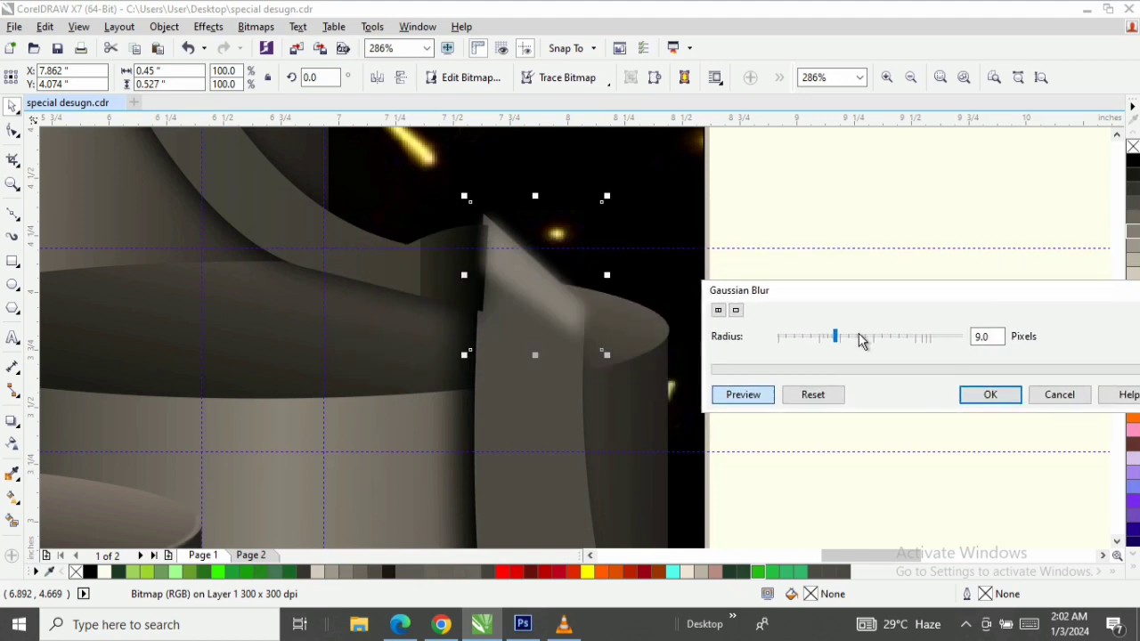
drag(835, 339, 838, 338)
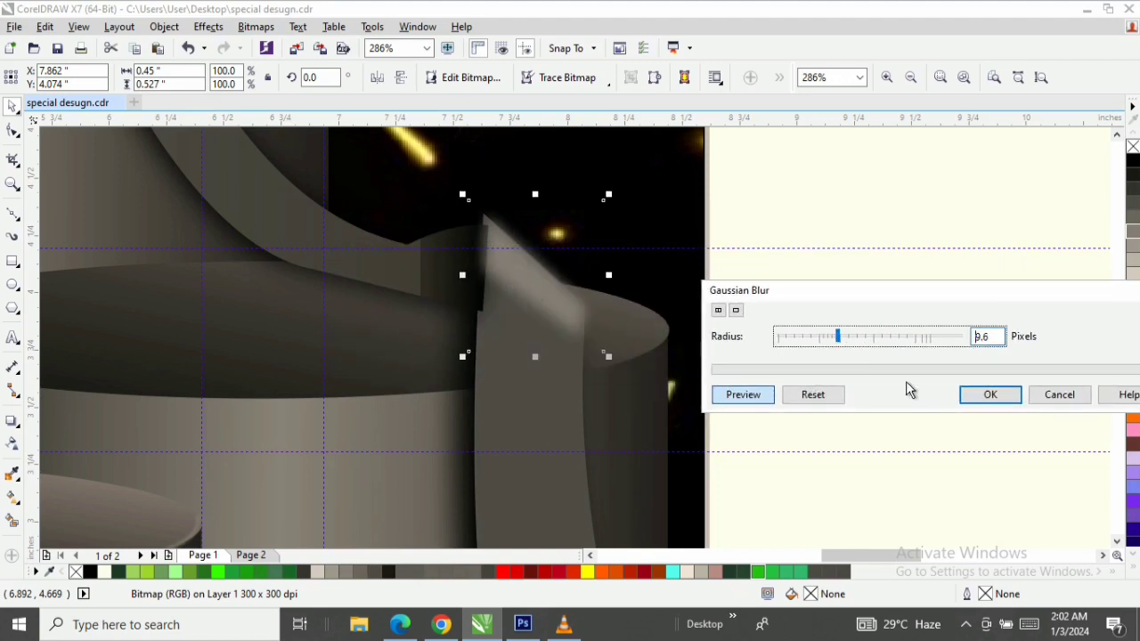
click(967, 403)
key(z)
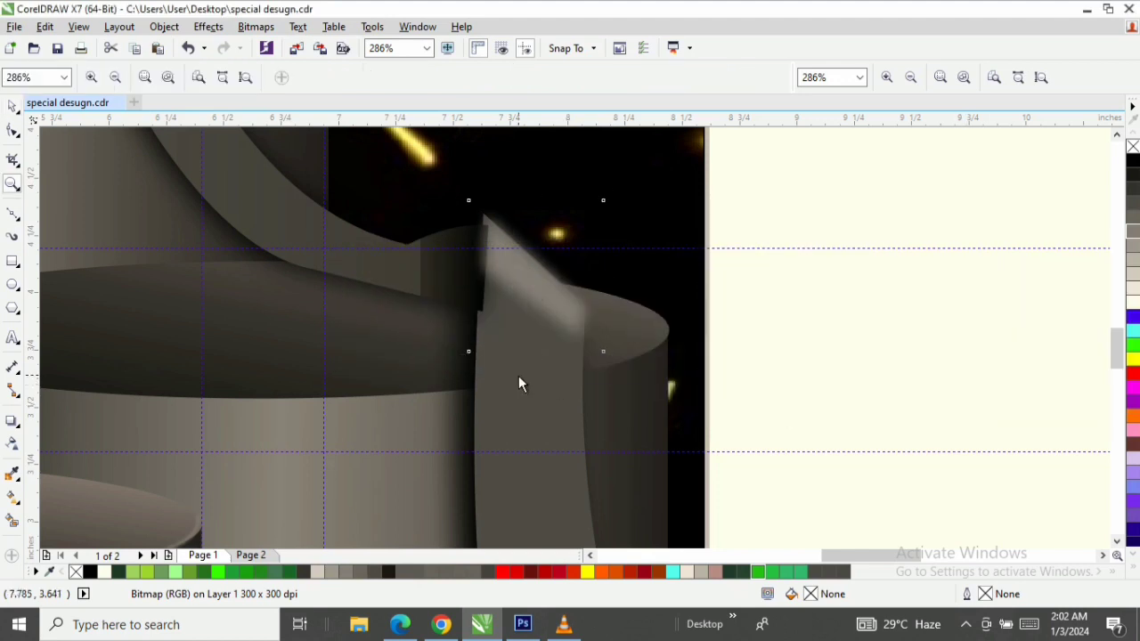
right_click(520, 382)
key(space)
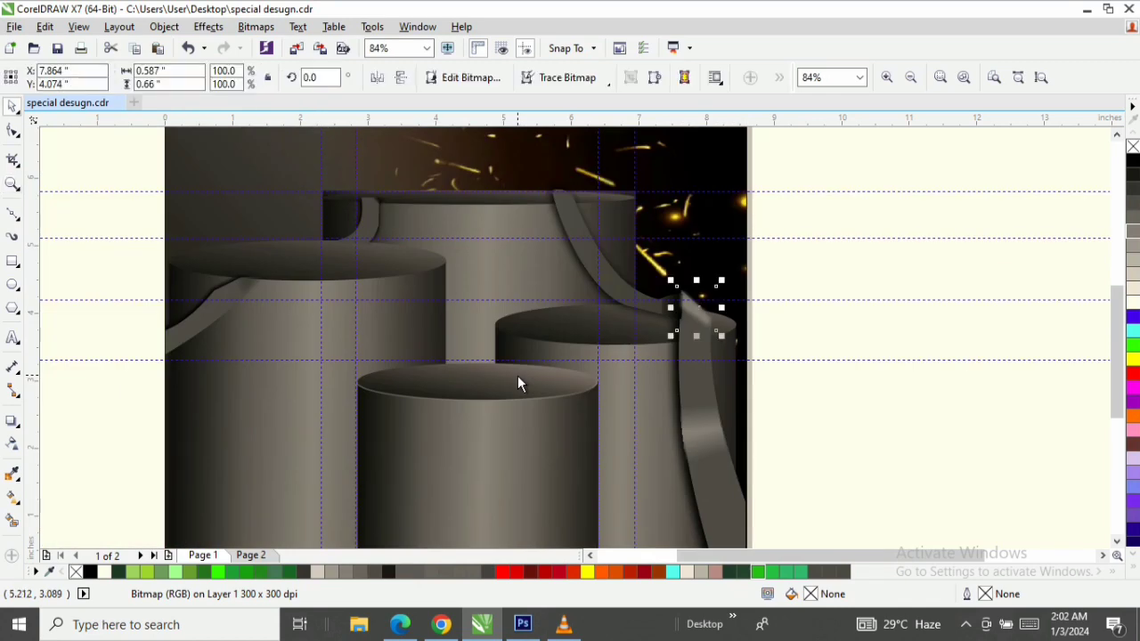
Draw a closed four-sided shape about 0.66 by 0.70 inches across the curved ribbon on the rear cylinder's right side
click(13, 214)
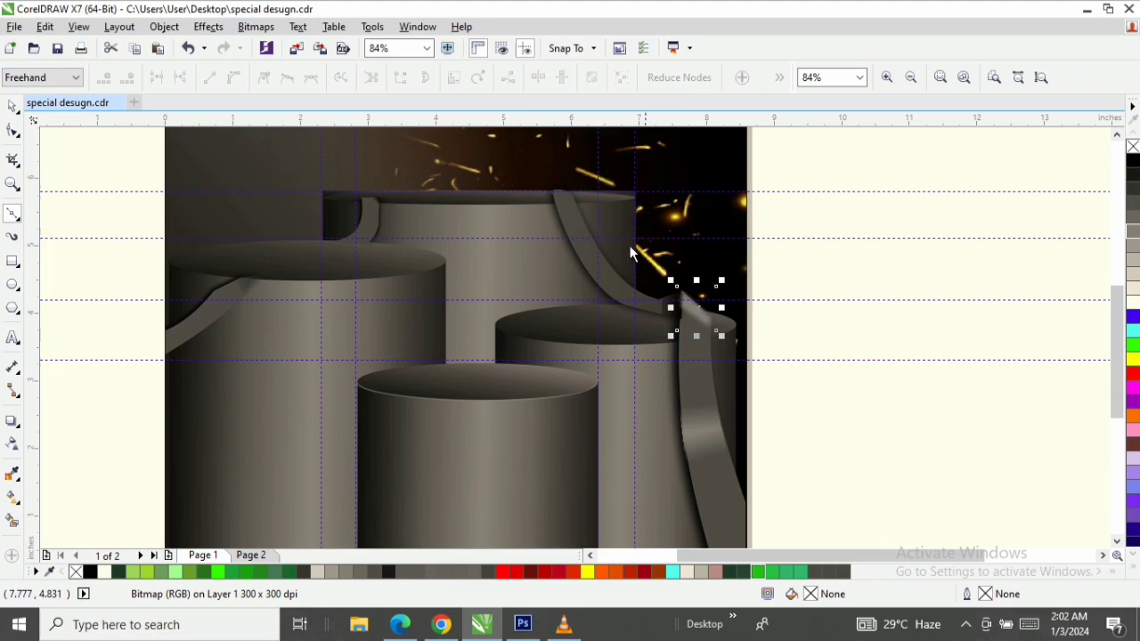
click(571, 242)
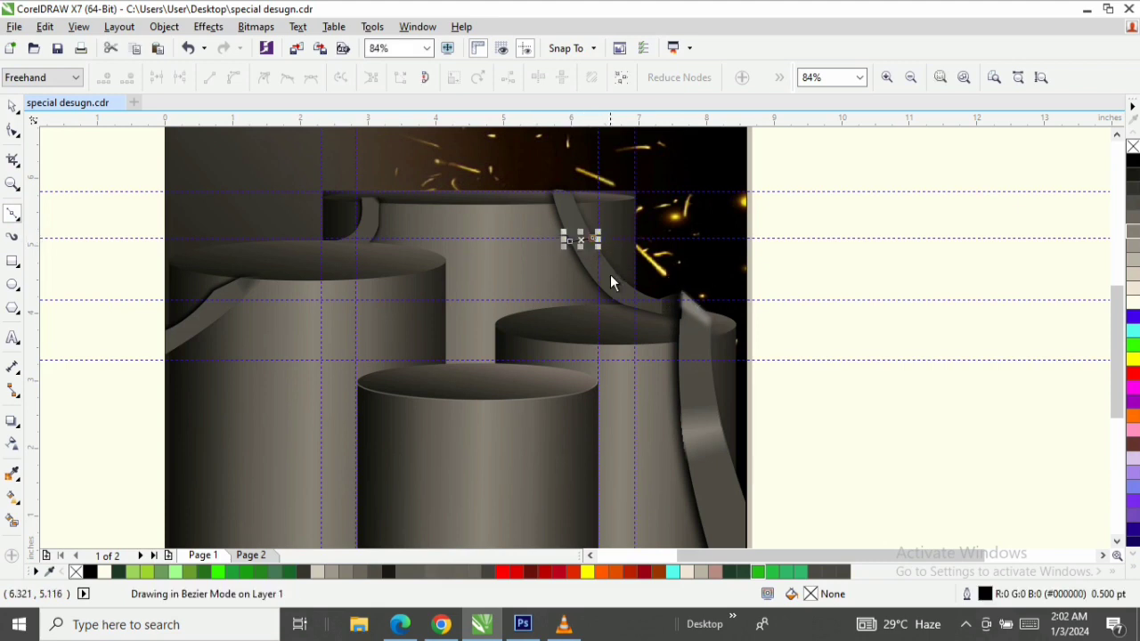
click(612, 272)
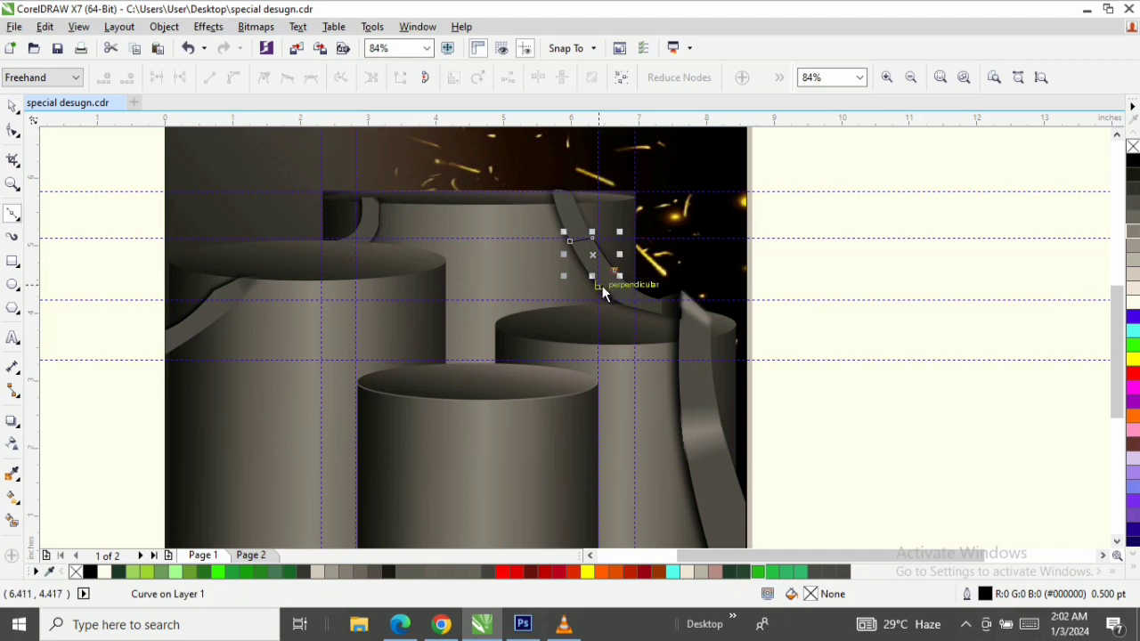
click(599, 285)
click(571, 242)
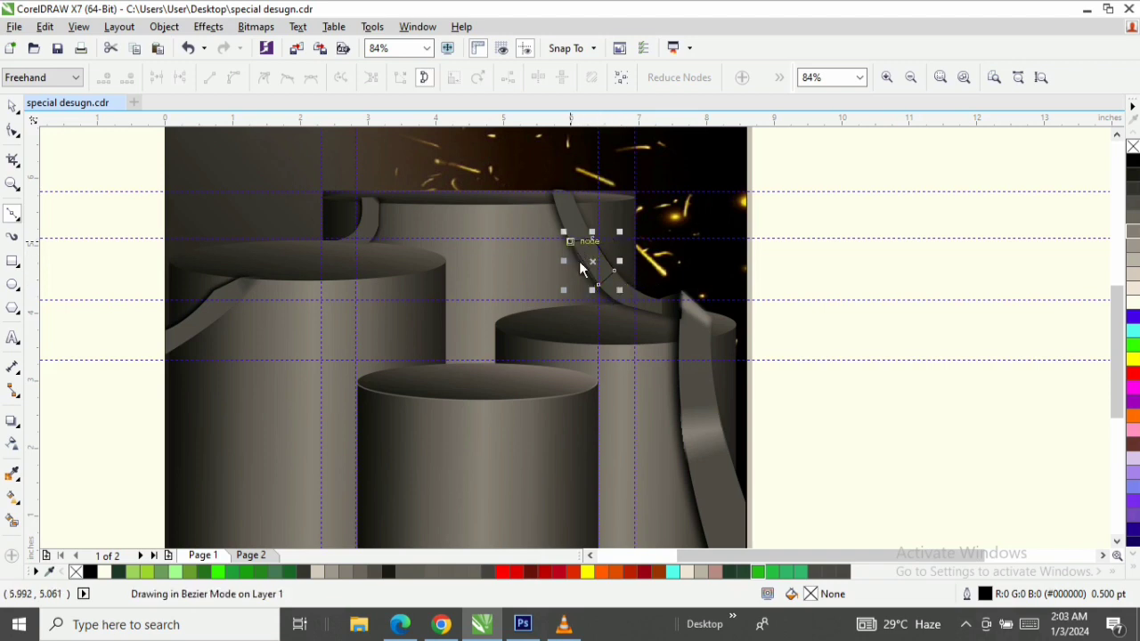
click(10, 106)
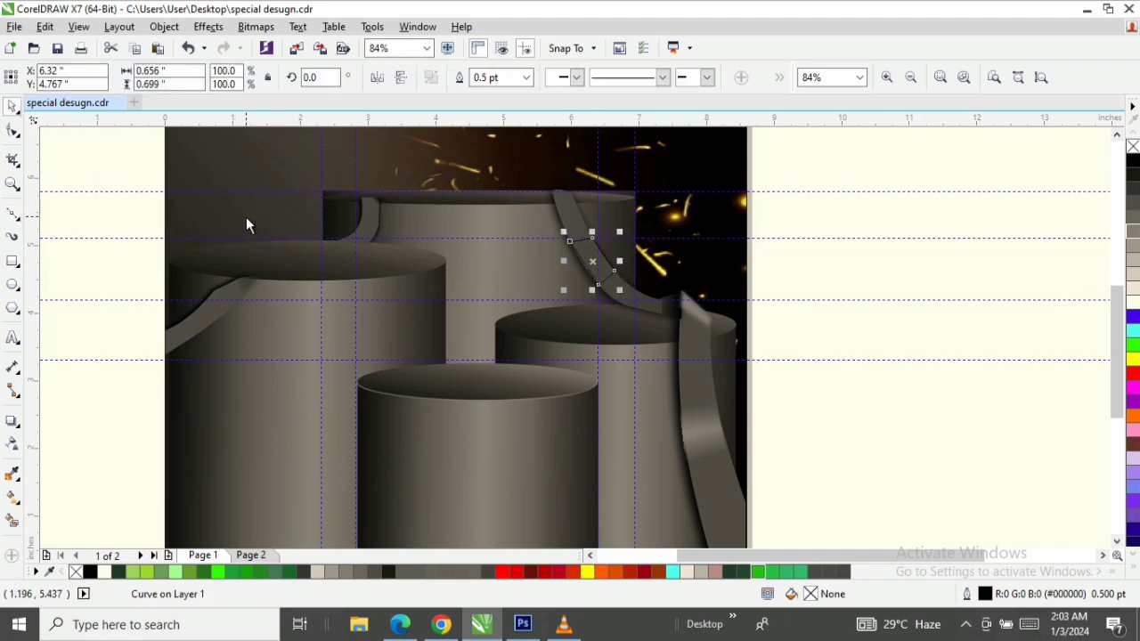
Bend both long sides of the four-sided shape into curves that follow the ribbon's edges
key(z)
drag(554, 219, 655, 320)
key(space)
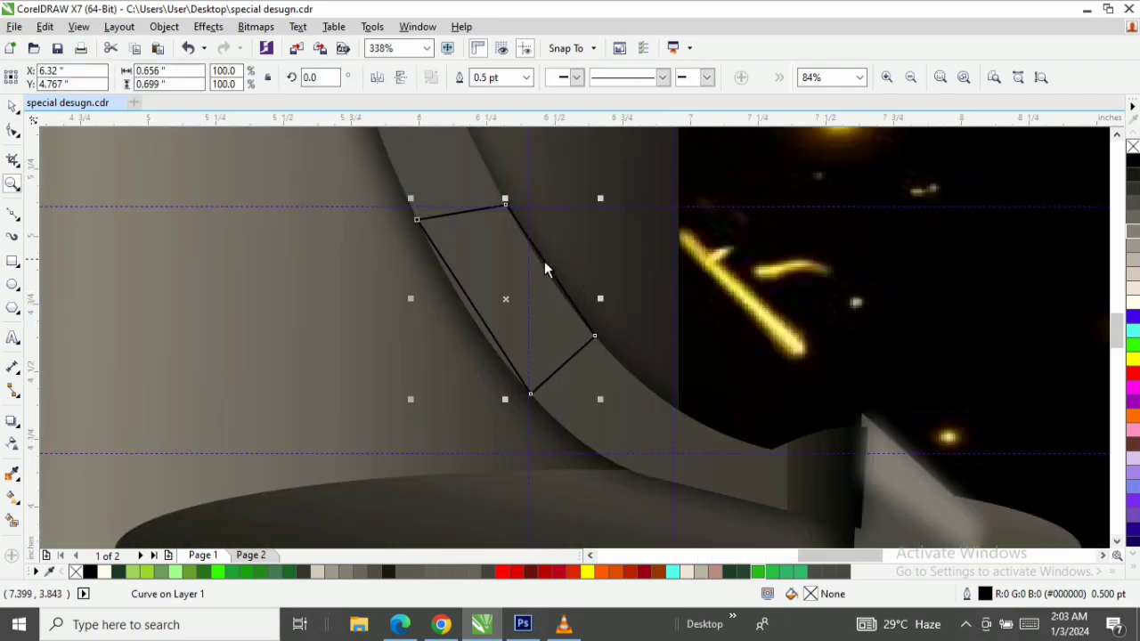
key(F10)
right_click(468, 299)
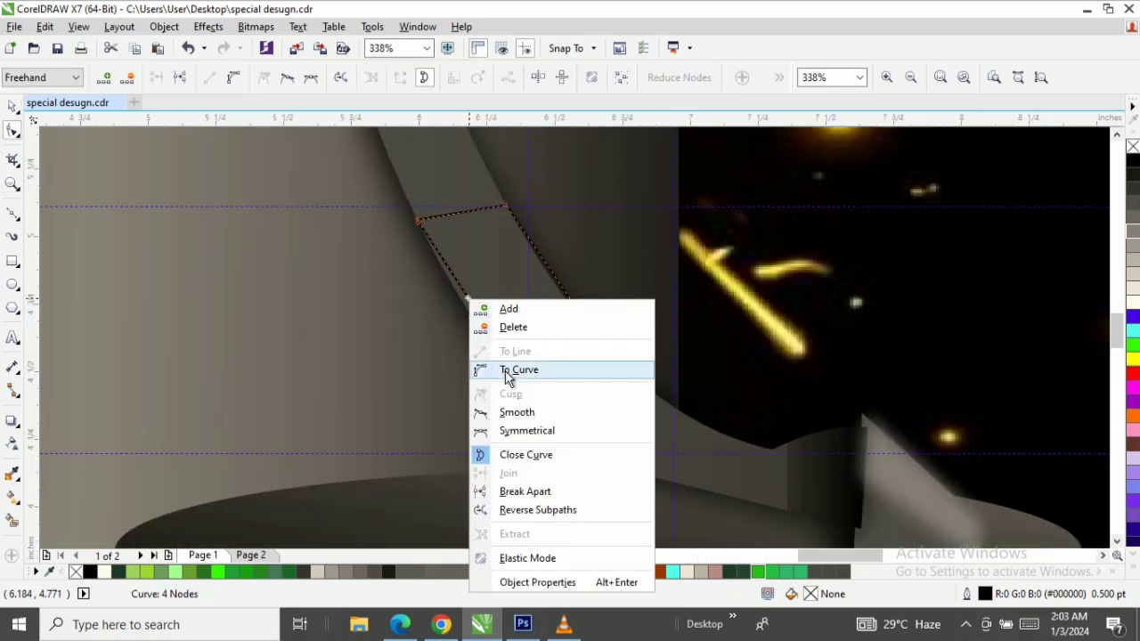
click(478, 368)
drag(482, 315, 478, 322)
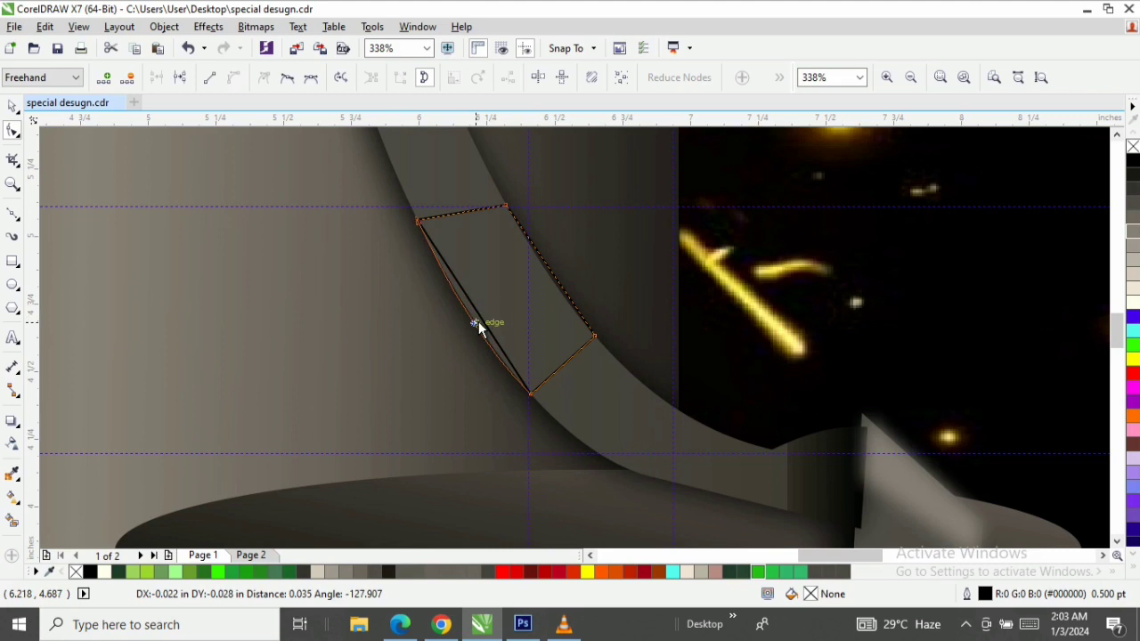
right_click(545, 267)
click(592, 335)
drag(556, 279, 553, 278)
Give the curved shape a medium grey #808080 fill and outline, and convert it to a 300 dpi RGB bitmap
click(1133, 240)
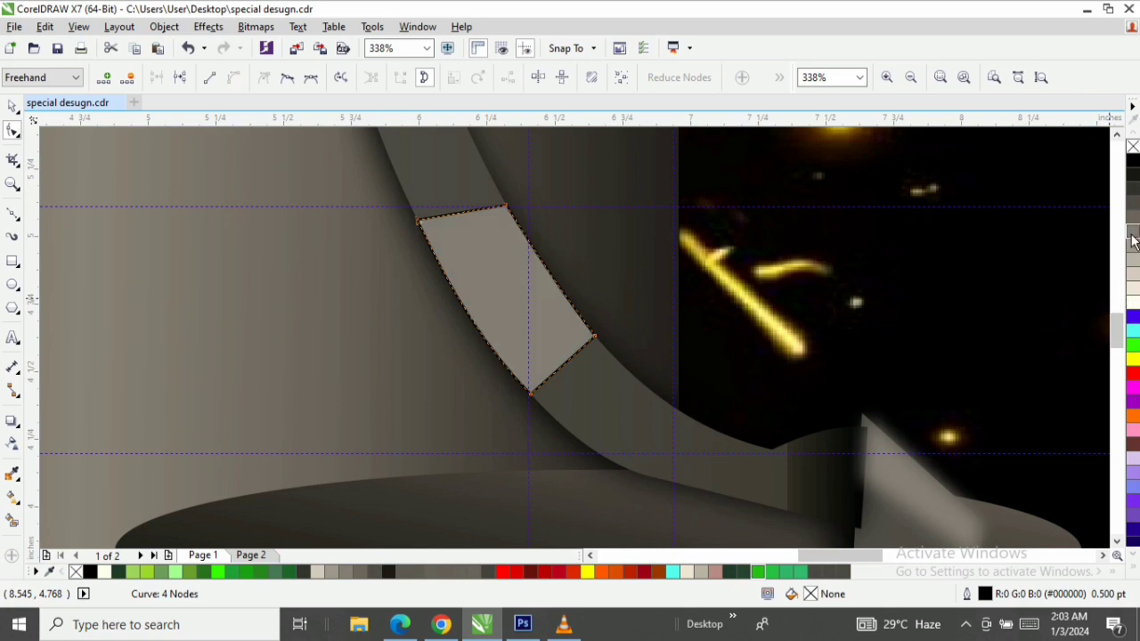
right_click(1133, 241)
key(space)
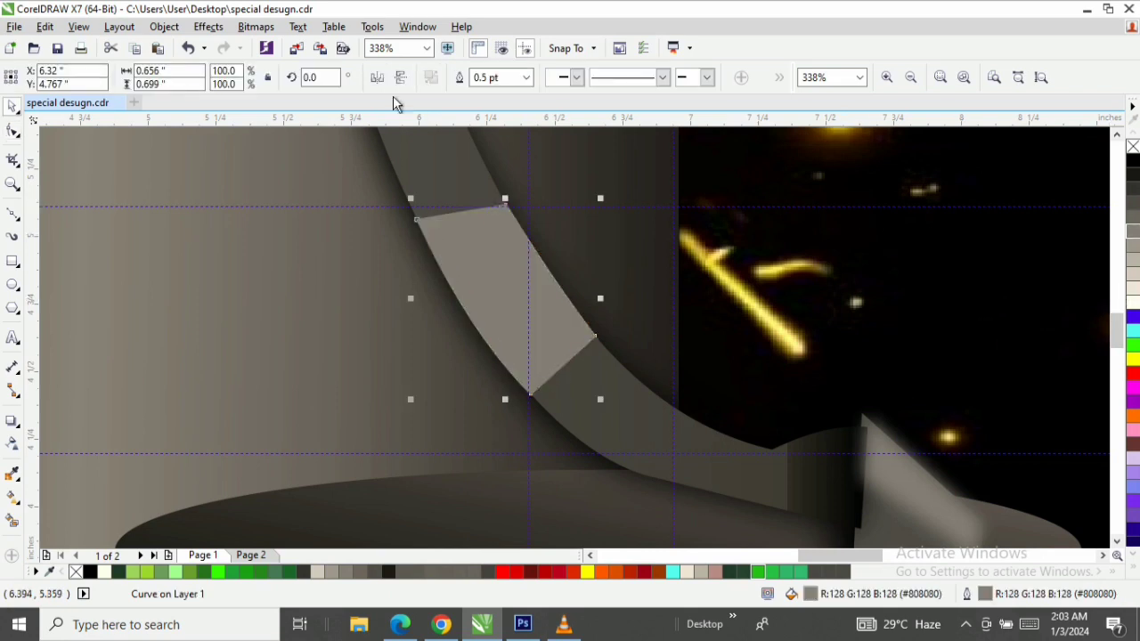
key(z)
click(255, 26)
click(282, 46)
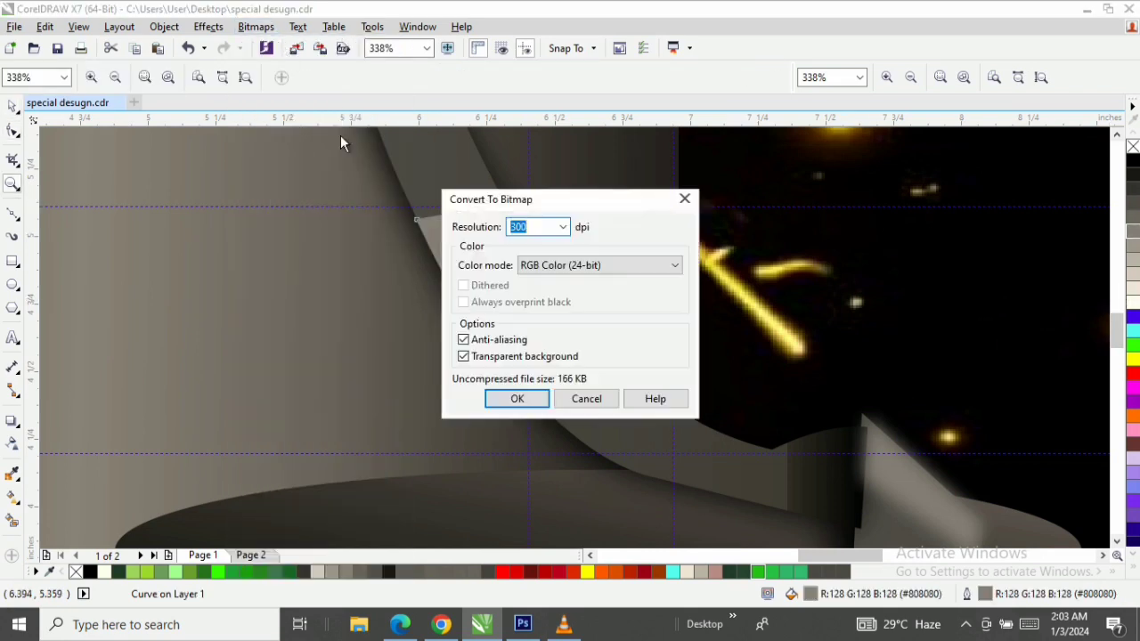
click(512, 398)
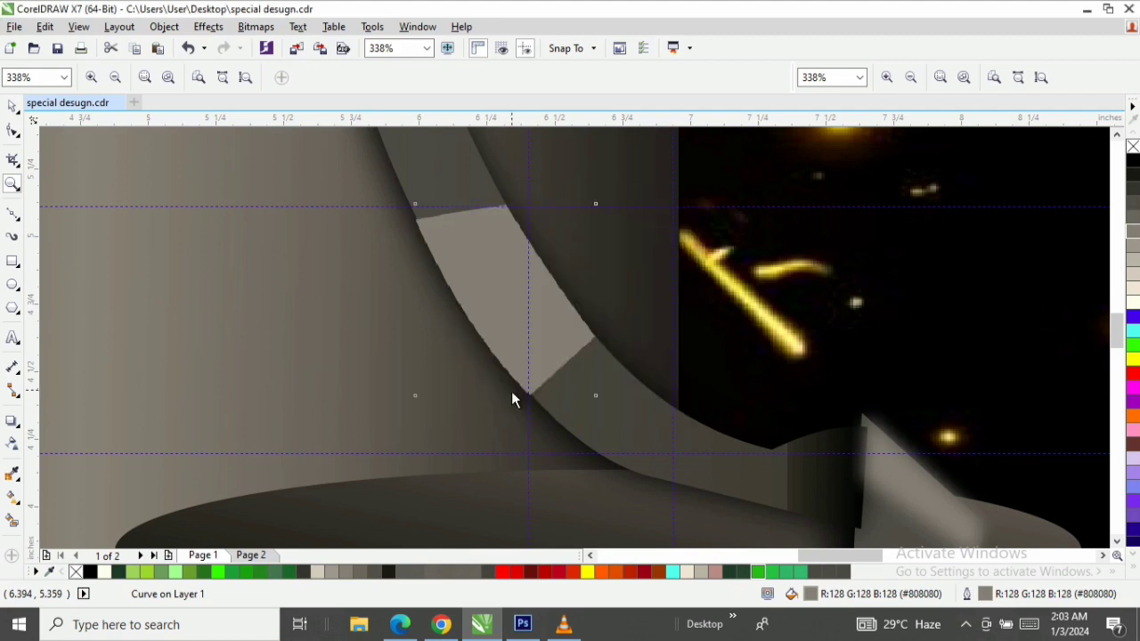
Try a Gaussian Blur with a radius of 16 pixels on the rear ribbon's highlight, and undo it
click(267, 27)
mouse_move(367, 390)
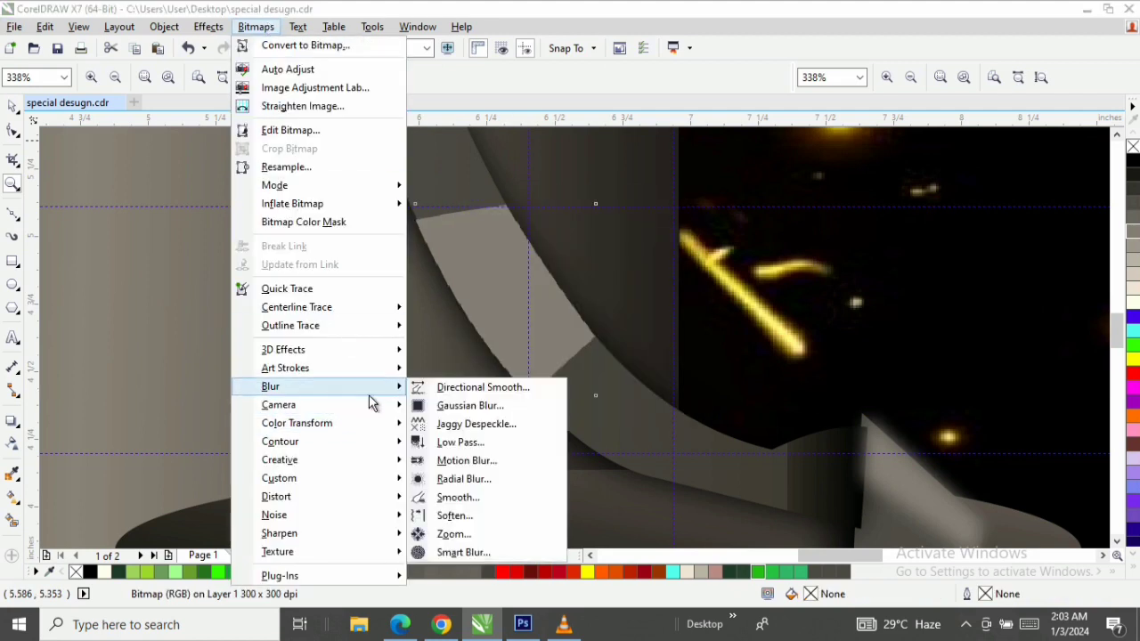
click(473, 406)
drag(503, 263, 910, 252)
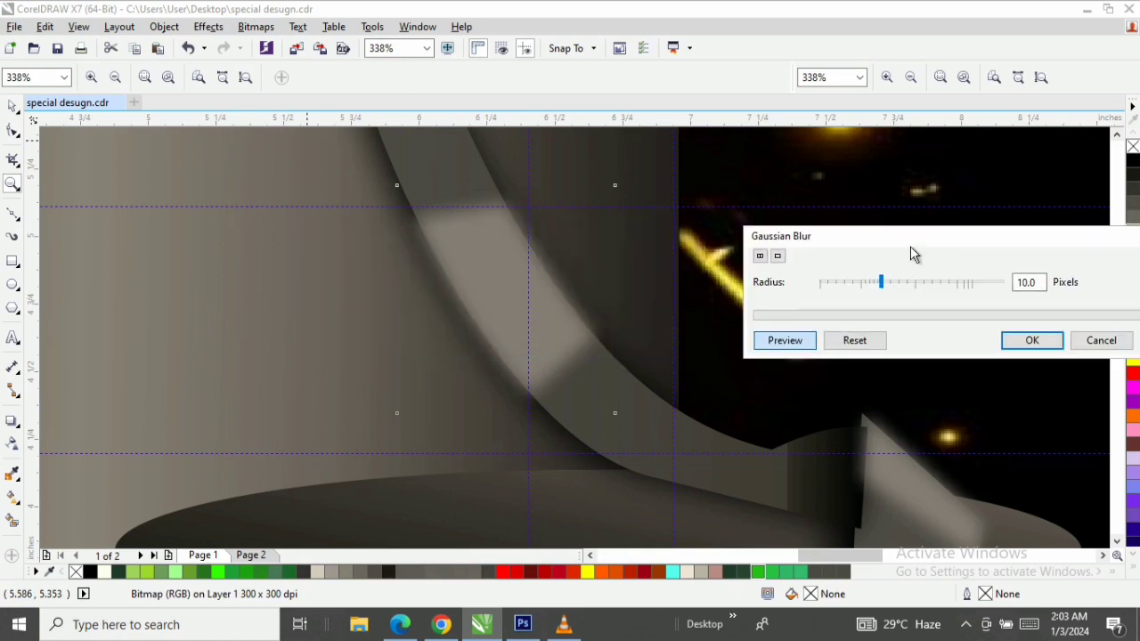
click(909, 283)
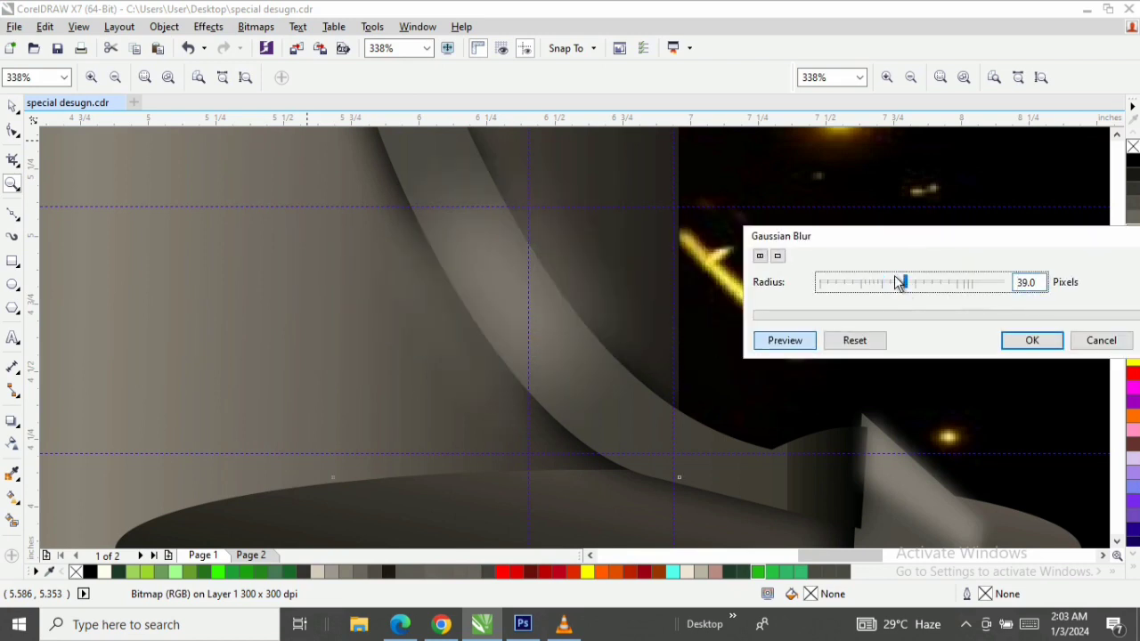
click(1026, 340)
scroll(308, 266, down, 3)
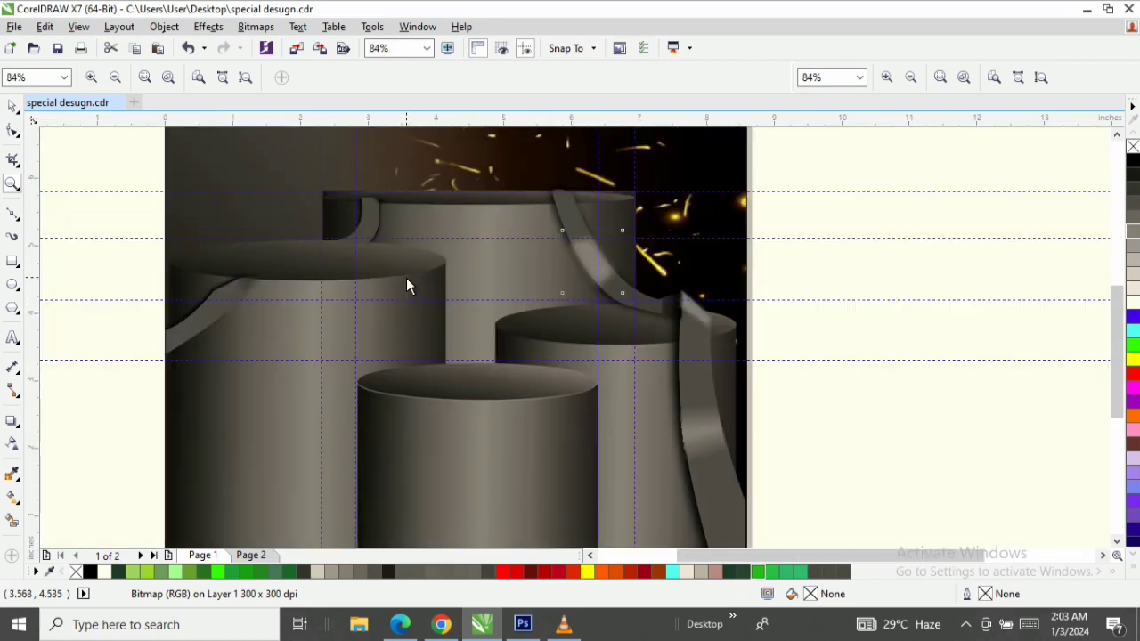
key(space)
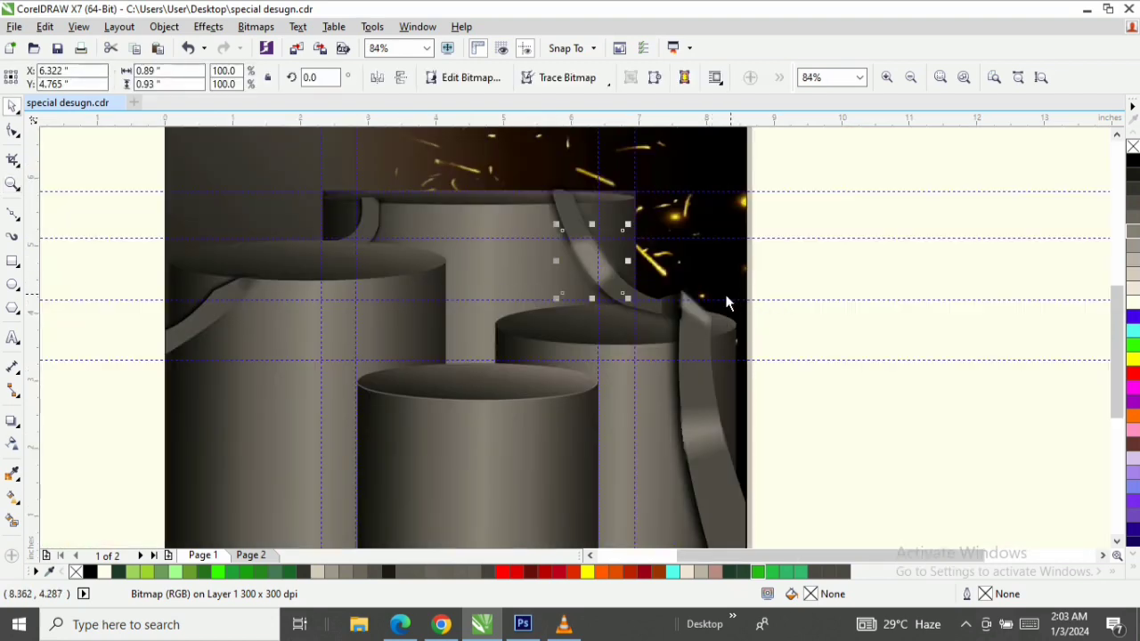
key(ctrl+z)
Apply a Gaussian Blur with a radius of 29 pixels to the highlight on the rear cylinder's ribbon
click(254, 28)
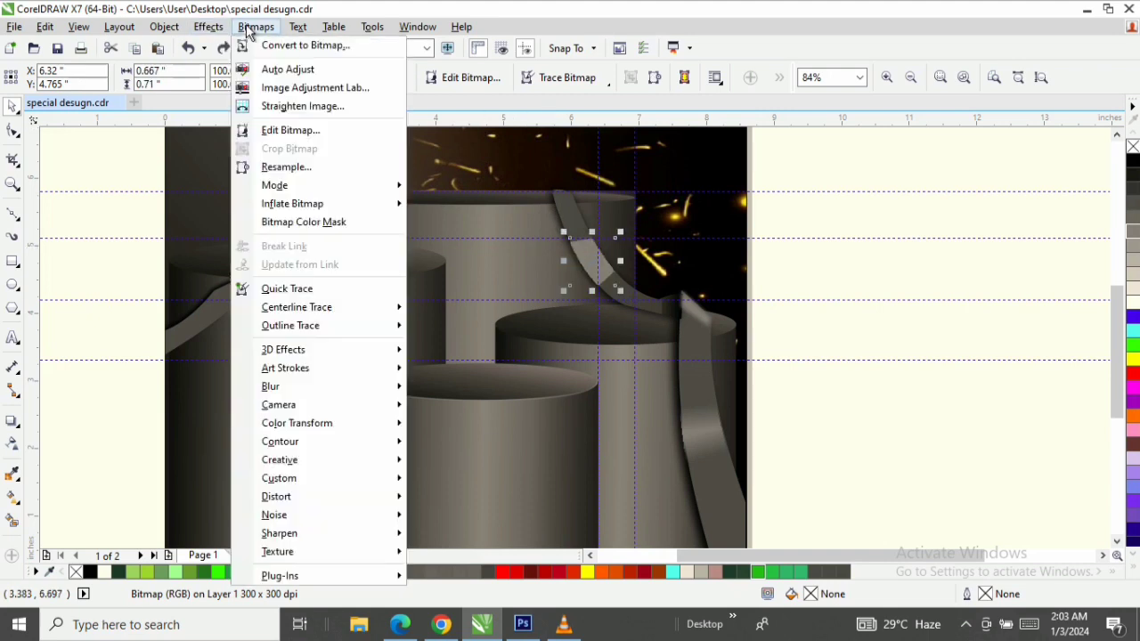
mouse_move(339, 387)
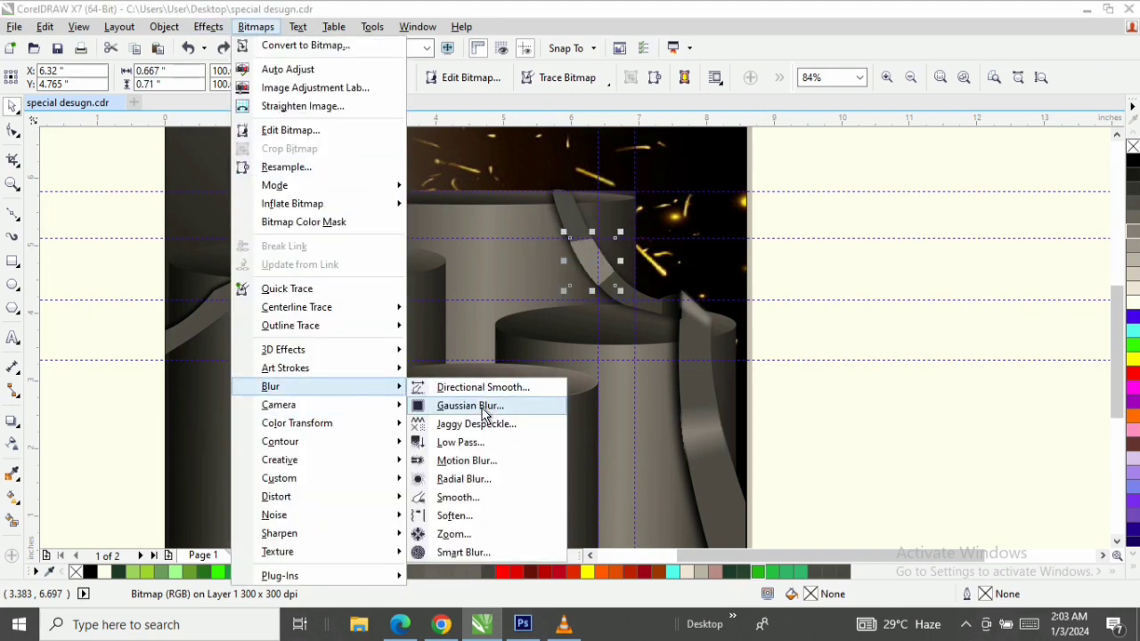
click(472, 406)
drag(527, 259, 877, 258)
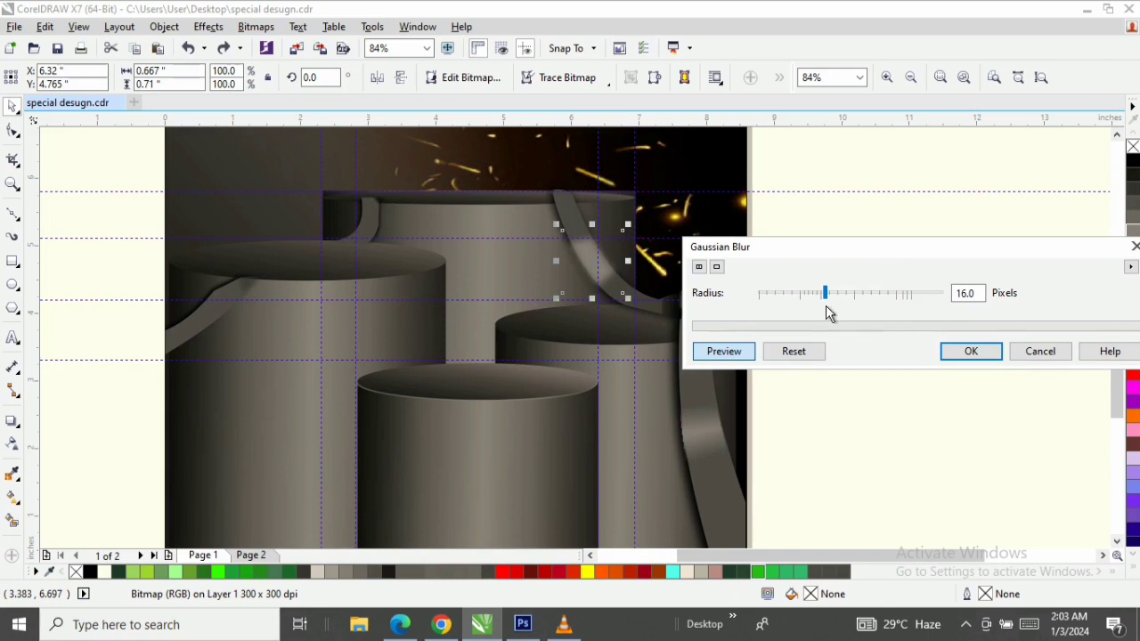
drag(826, 294, 841, 294)
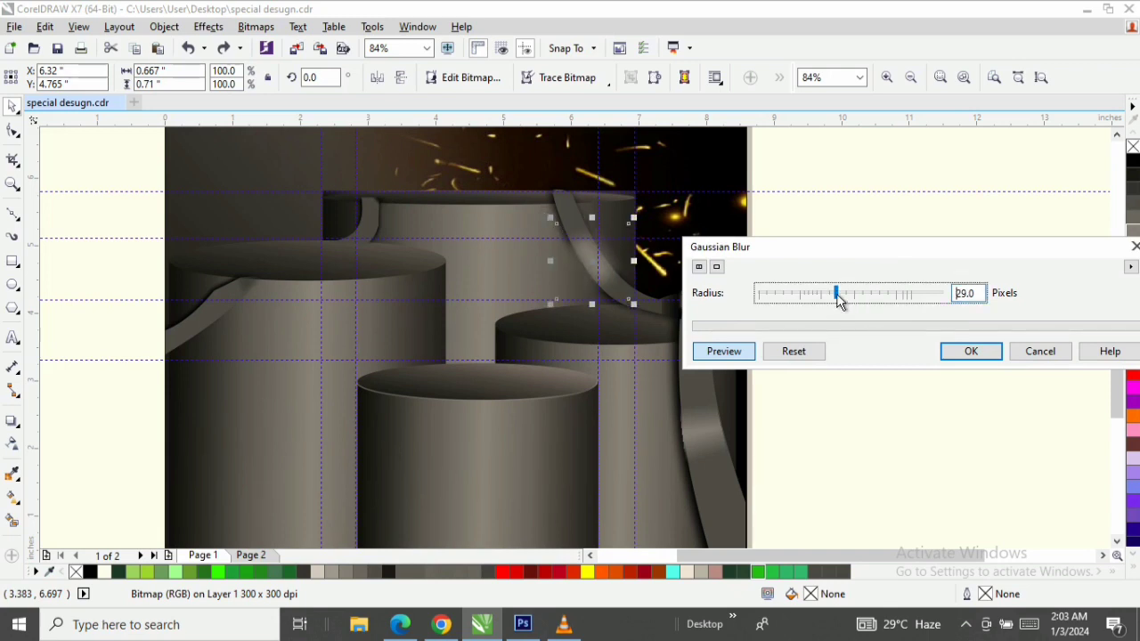
click(972, 353)
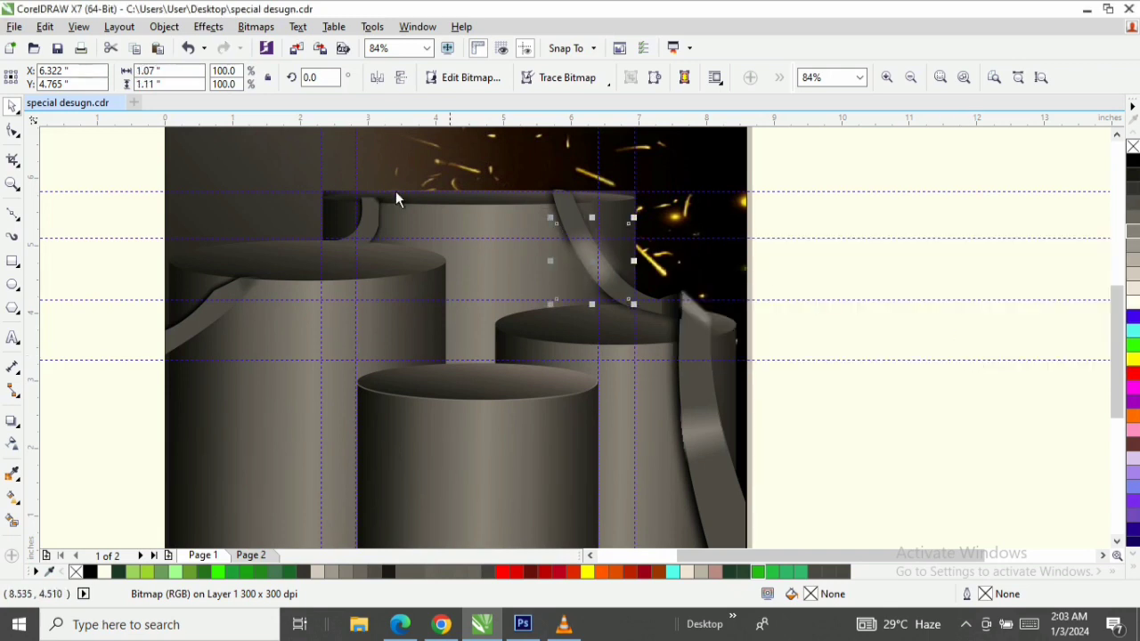
Reshape the right side of the blurred highlight's bitmap boundary into a curve along the ribbon's right edge
click(12, 130)
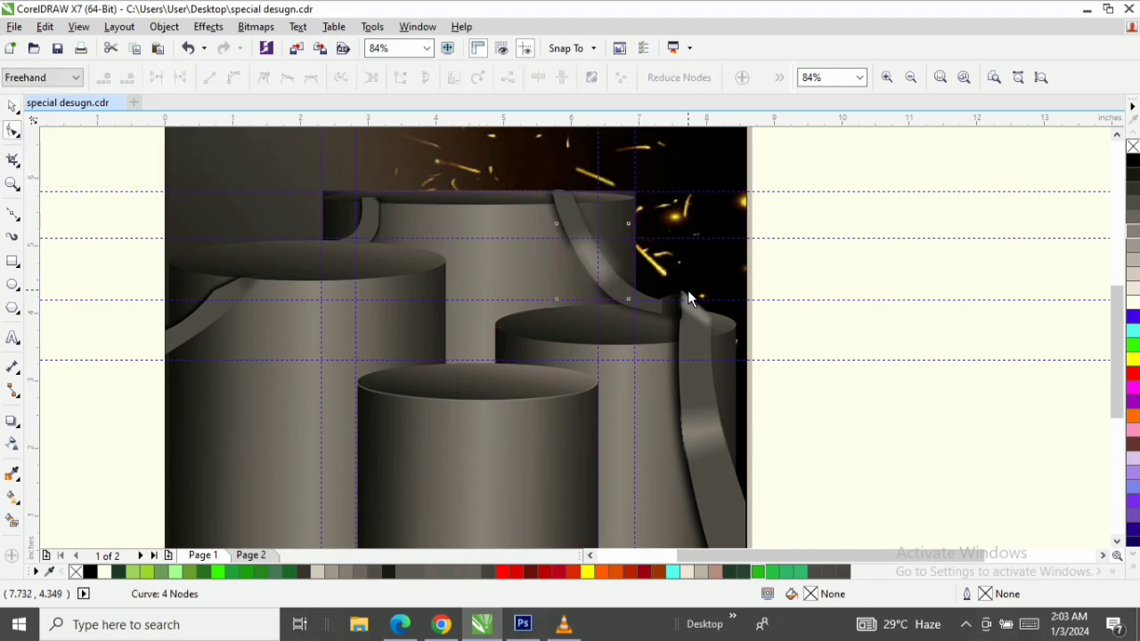
key(z)
drag(534, 200, 659, 316)
key(space)
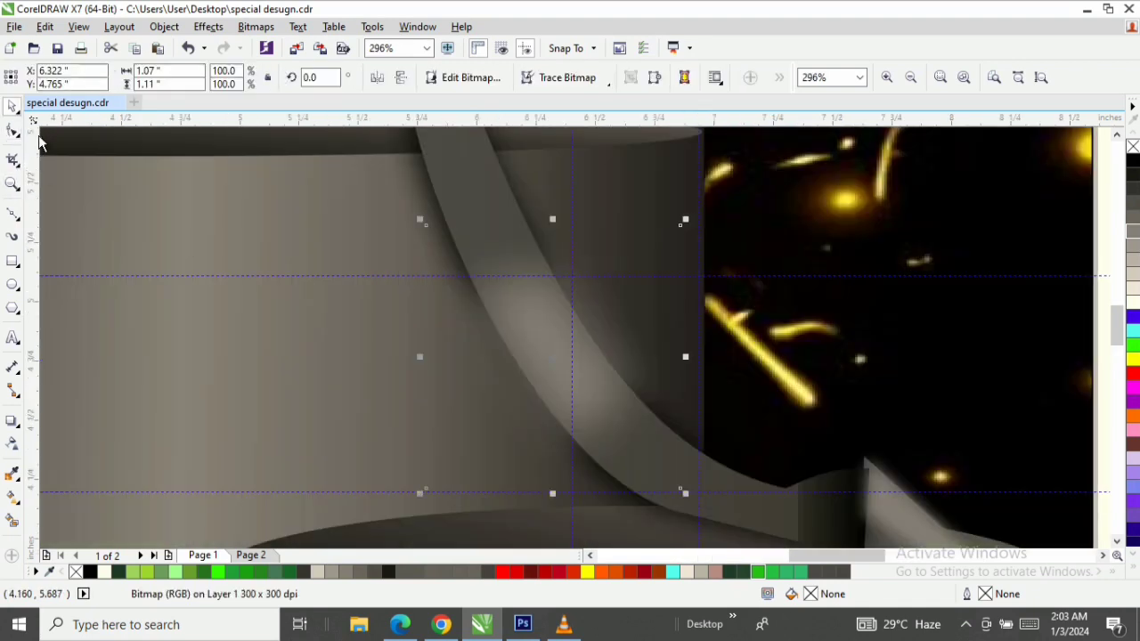
click(12, 130)
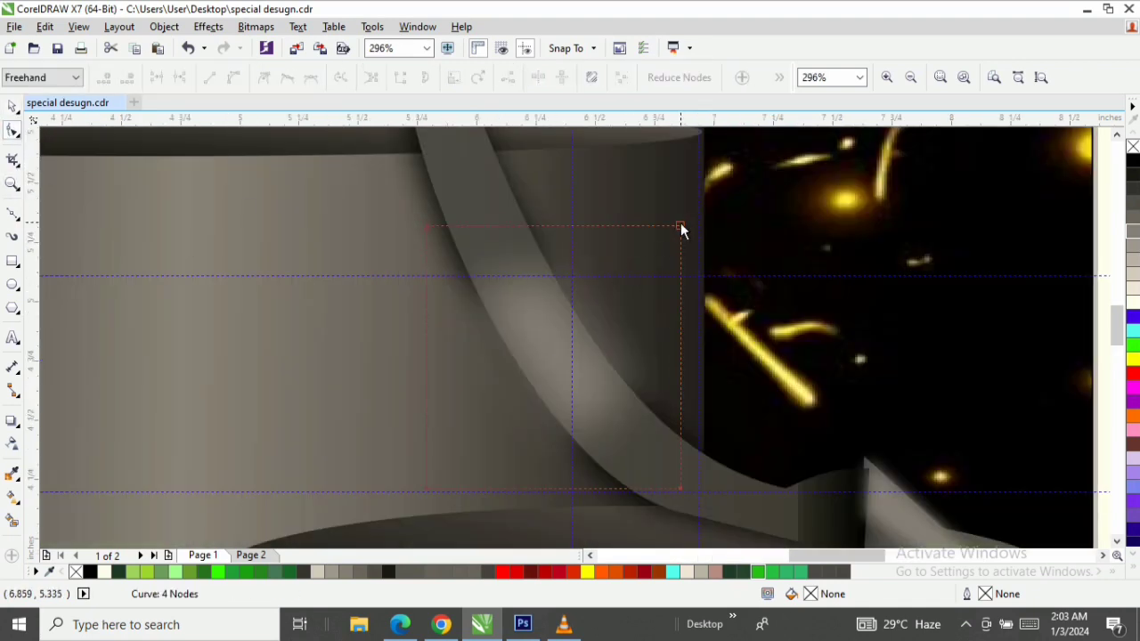
drag(681, 226, 540, 251)
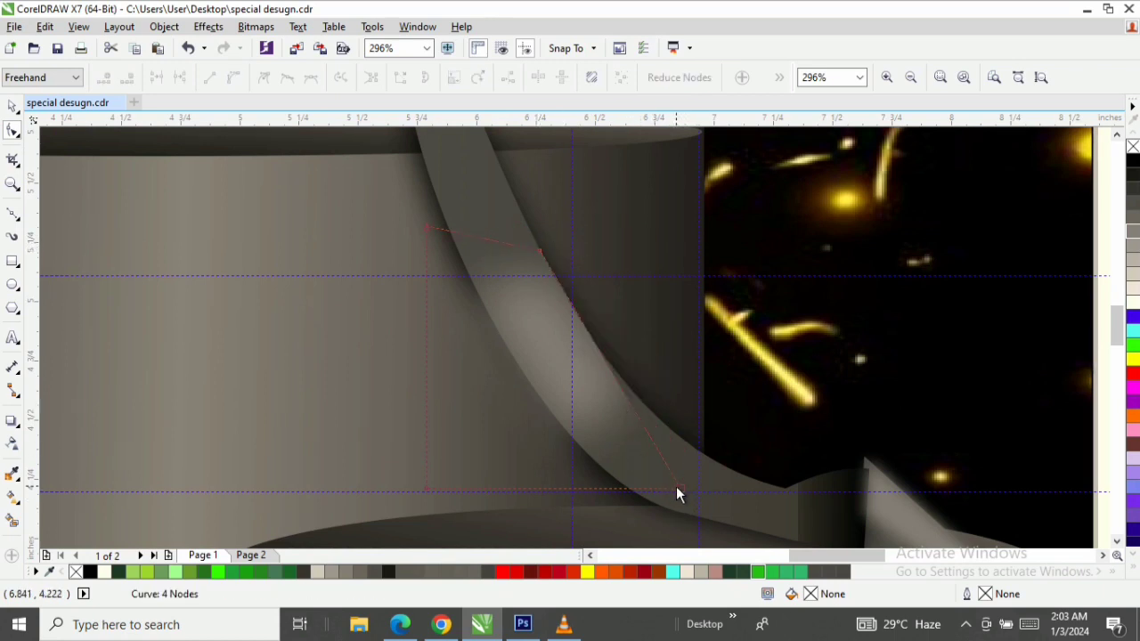
drag(677, 487, 686, 441)
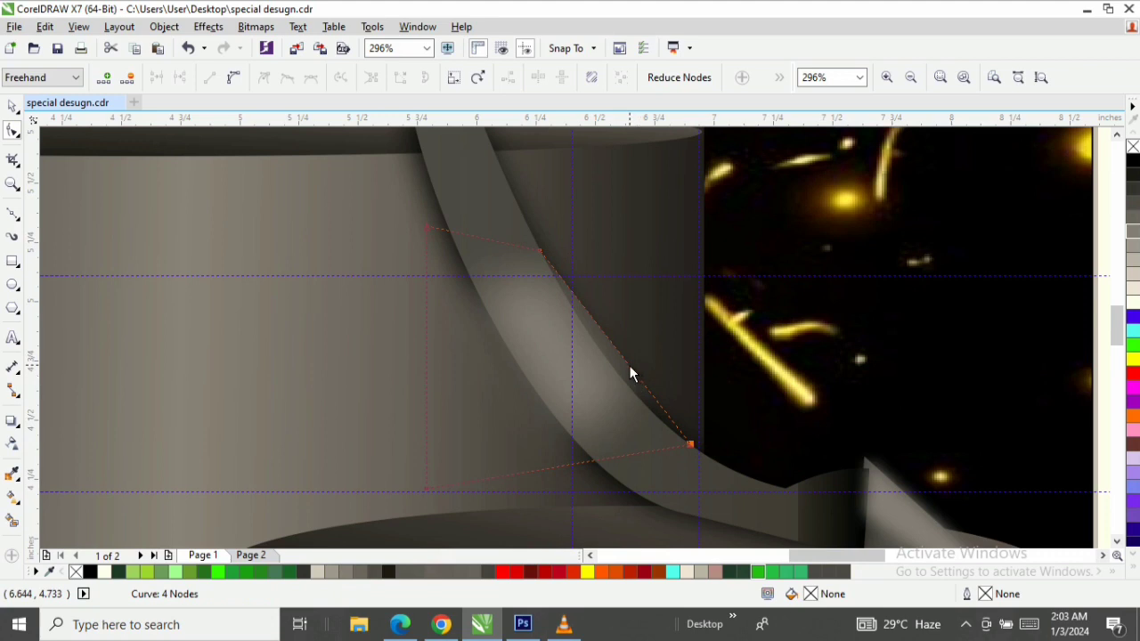
right_click(628, 365)
click(684, 386)
drag(605, 336, 590, 360)
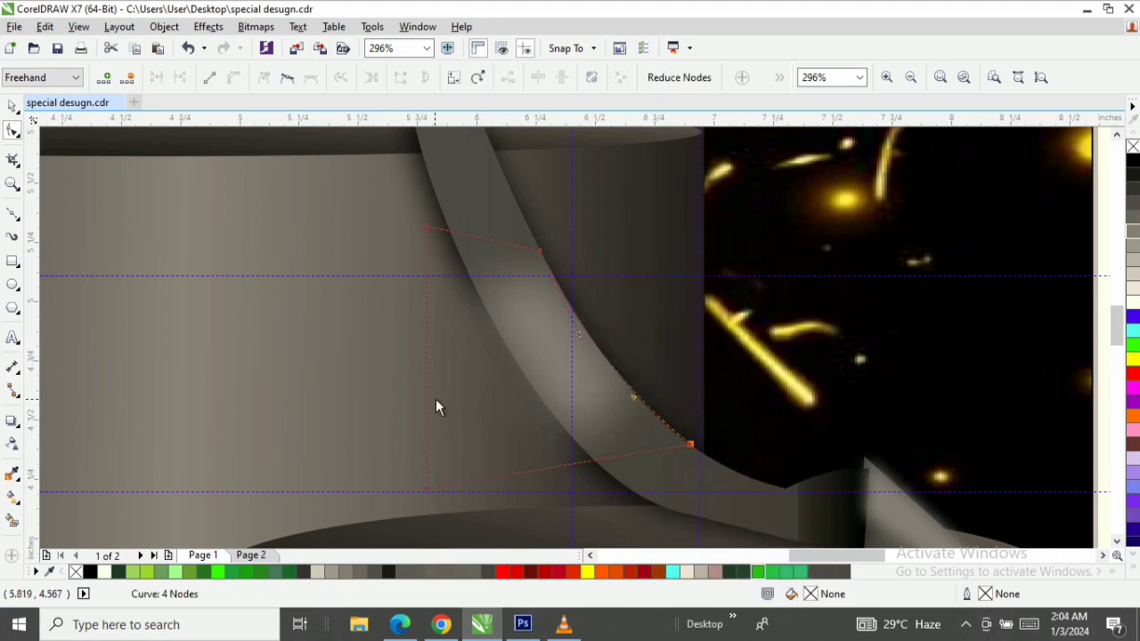
Move the highlight bitmap's two left corner nodes onto the ribbon's left edge and convert that side to a curve
drag(430, 488, 603, 463)
drag(426, 227, 453, 237)
right_click(521, 341)
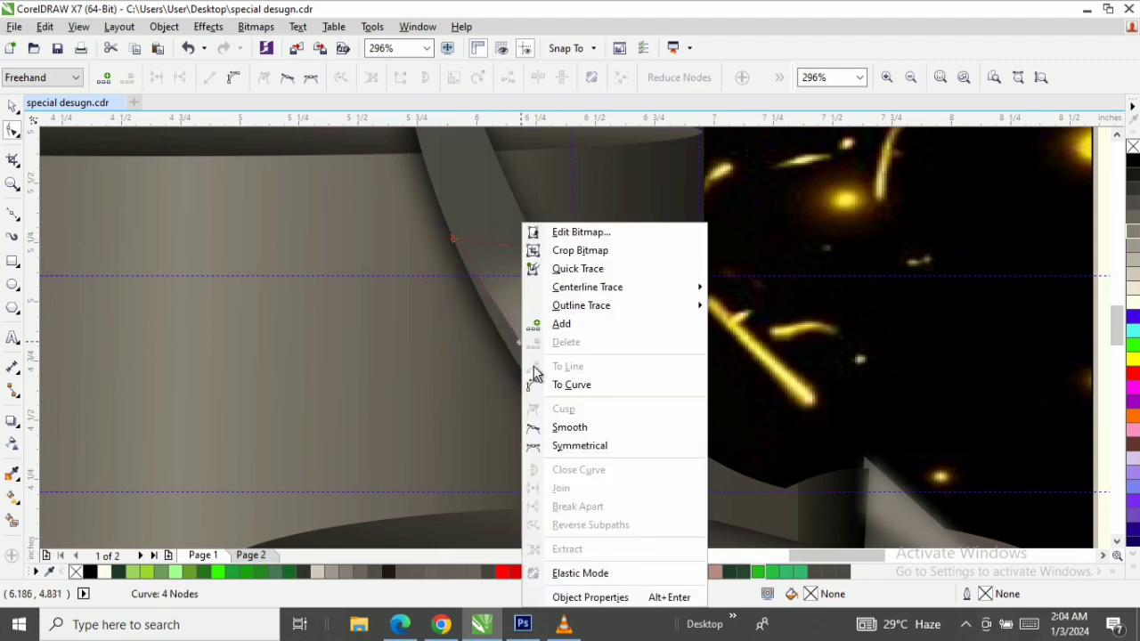
click(585, 381)
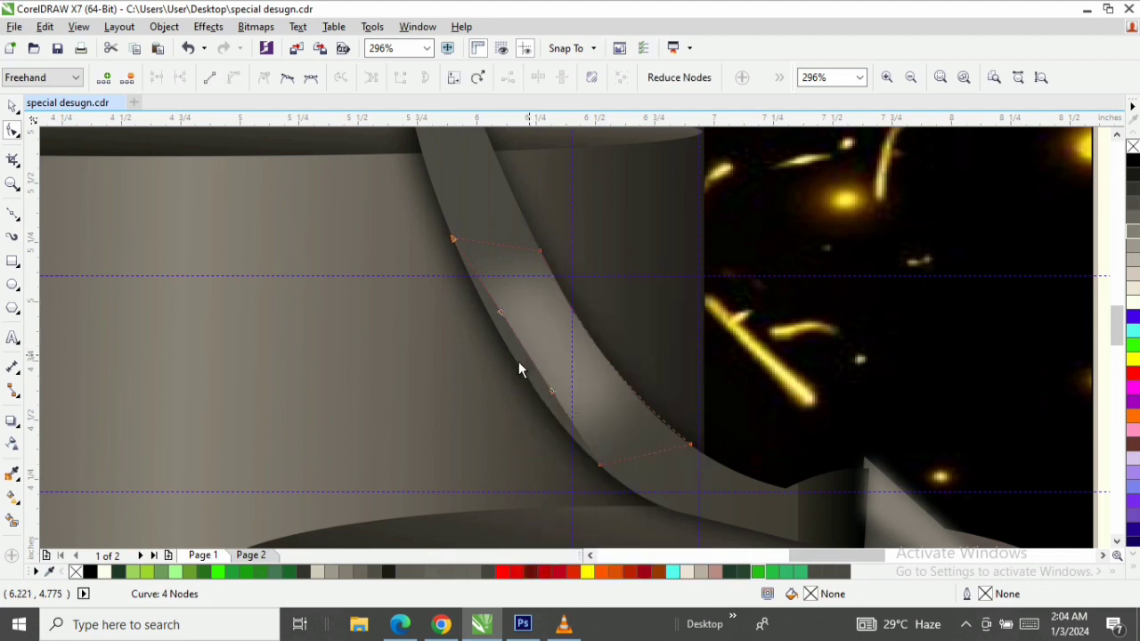
key(z)
key(F3)
key(space)
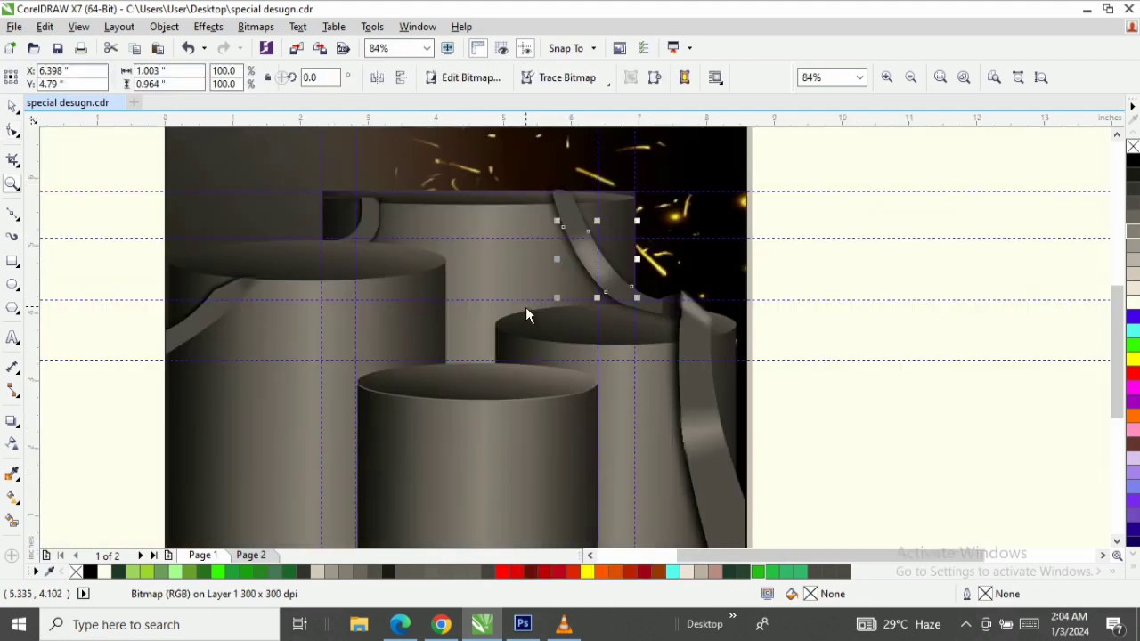
key(Escape)
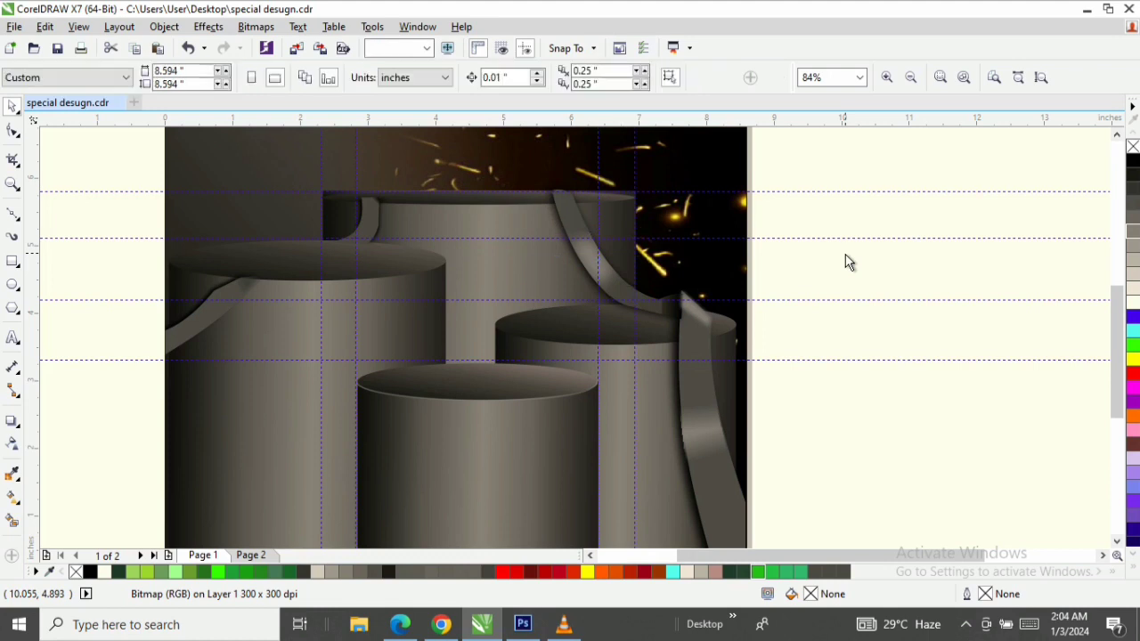
Lower the nodes at the ribbon's upper end so it folds over the rear cylinder's front rim and tapers inward
key(z)
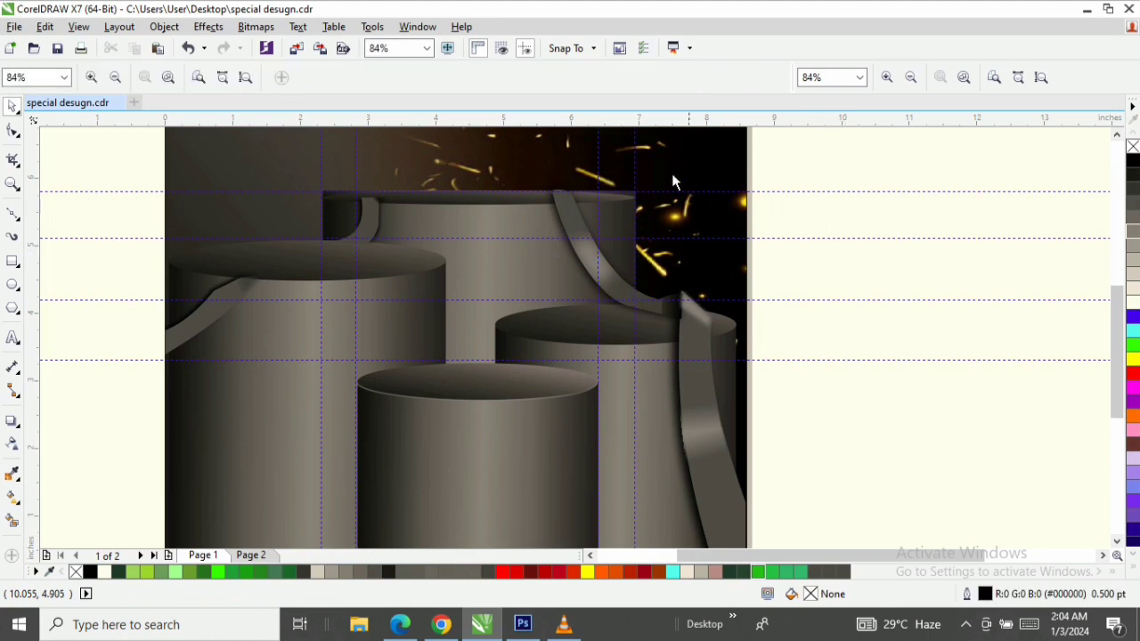
drag(629, 185, 459, 231)
key(space)
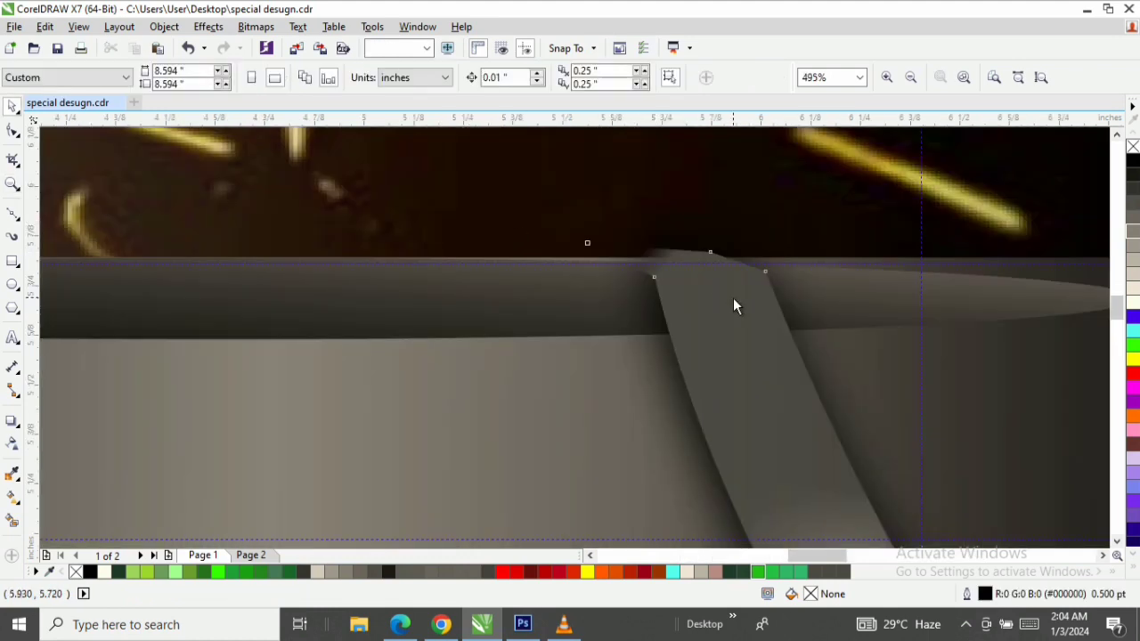
double_click(733, 297)
drag(764, 273, 797, 331)
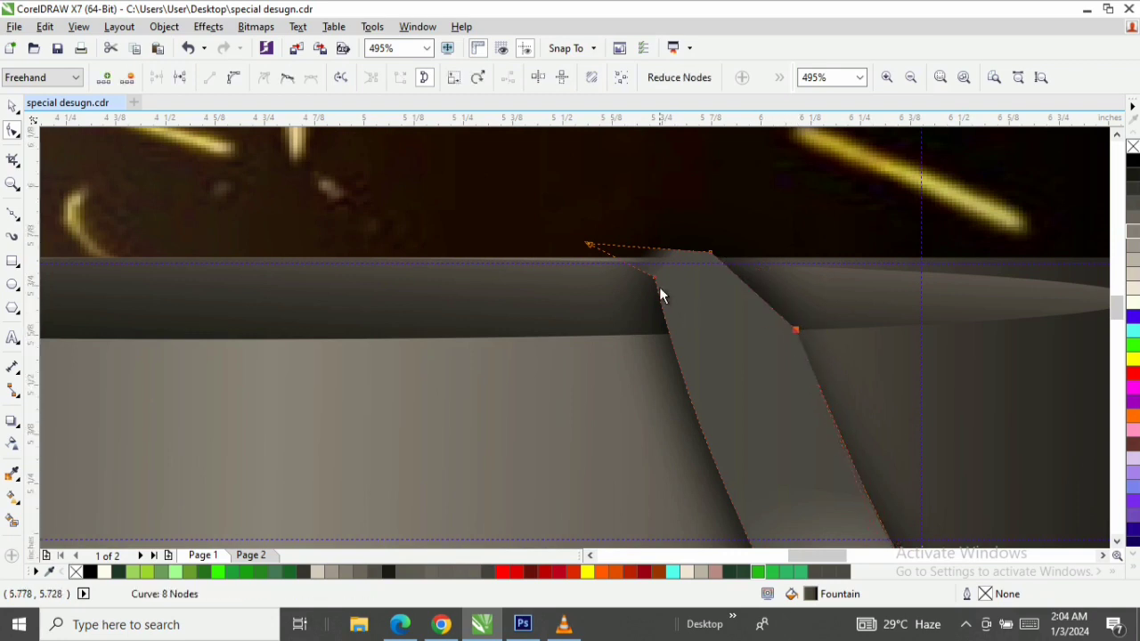
drag(655, 281, 662, 333)
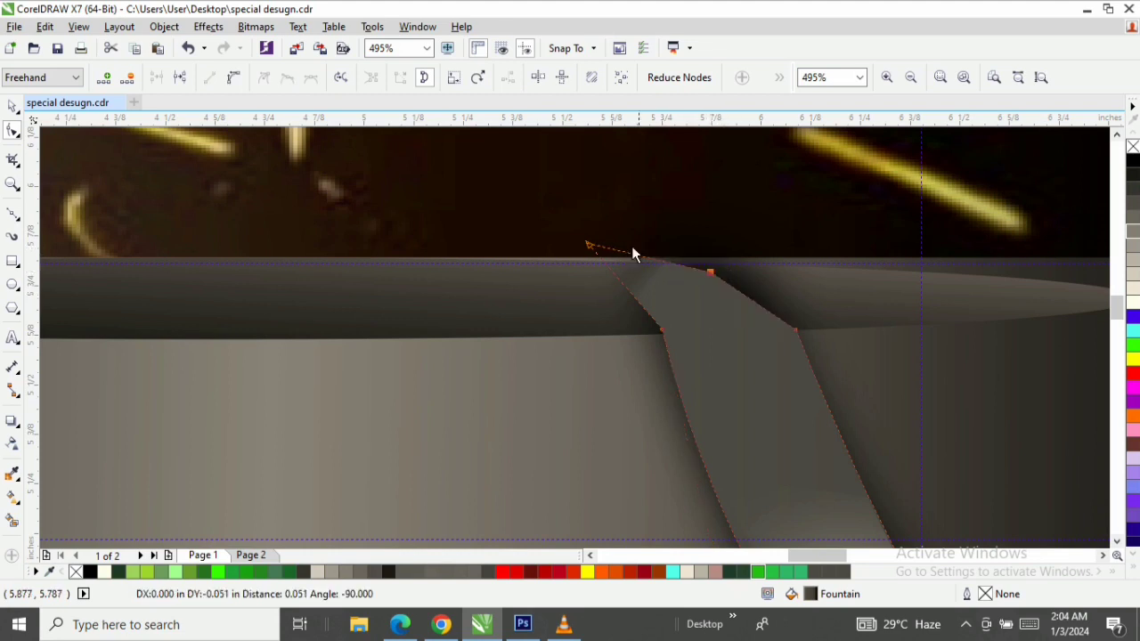
drag(596, 246, 583, 281)
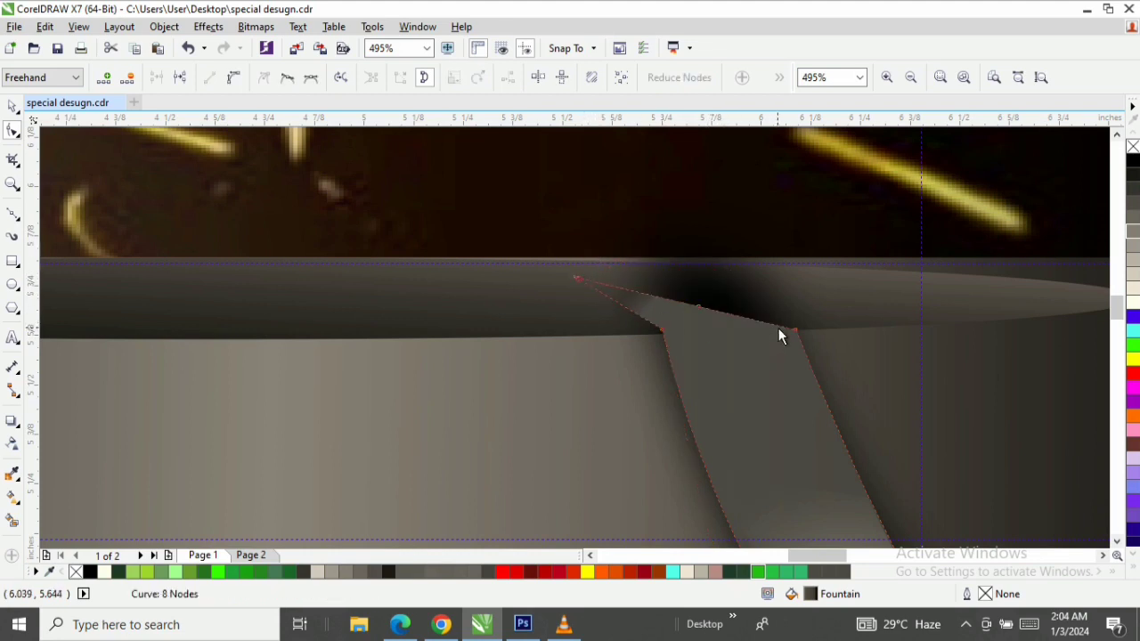
Lower the top edge of the ribbon's shadow bitmap by about 0.34 inches to the rear cylinder's front rim
click(716, 256)
drag(706, 208, 708, 334)
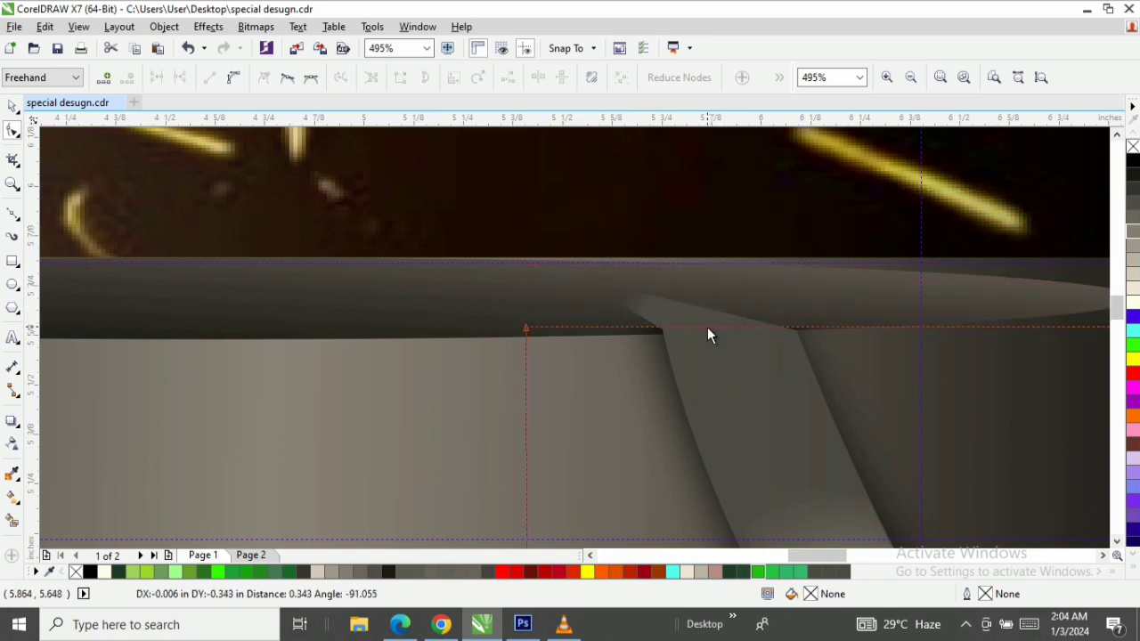
click(724, 330)
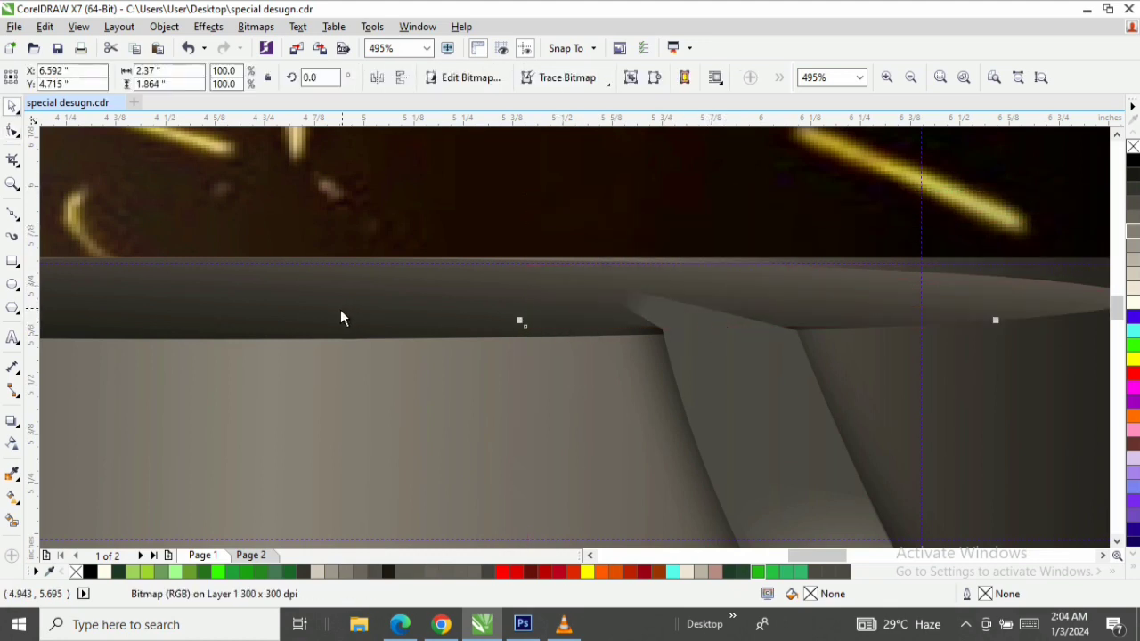
click(13, 215)
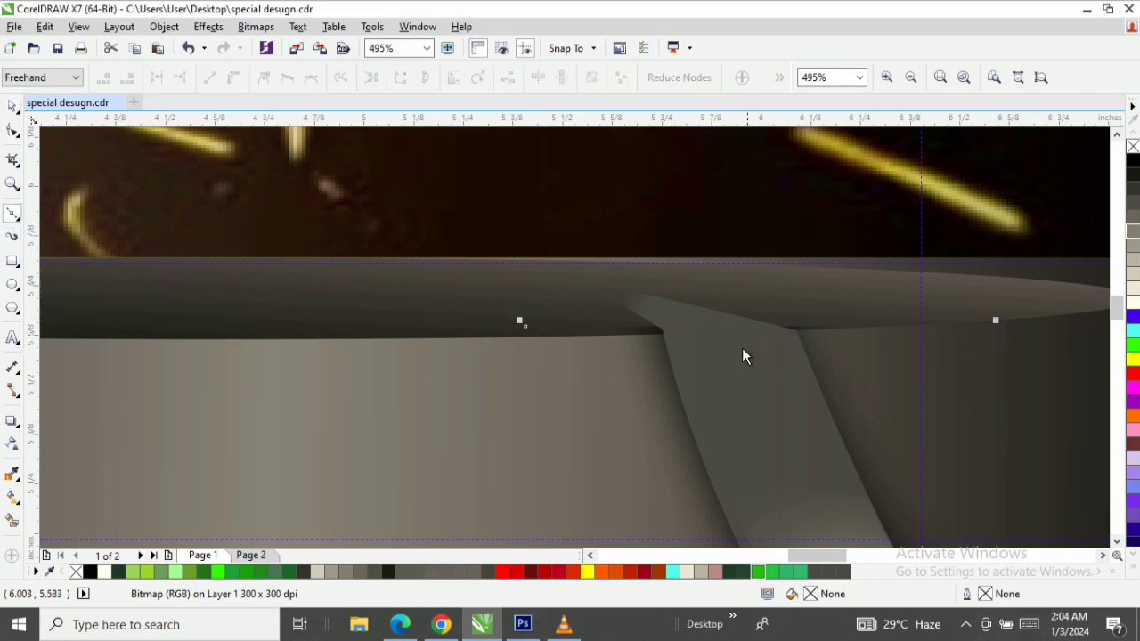
Draw a four-sided strip about 0.35 by 0.06 inches across the ribbon just below the rear cylinder's front rim, with #808080 grey fill and outline
click(663, 331)
click(800, 342)
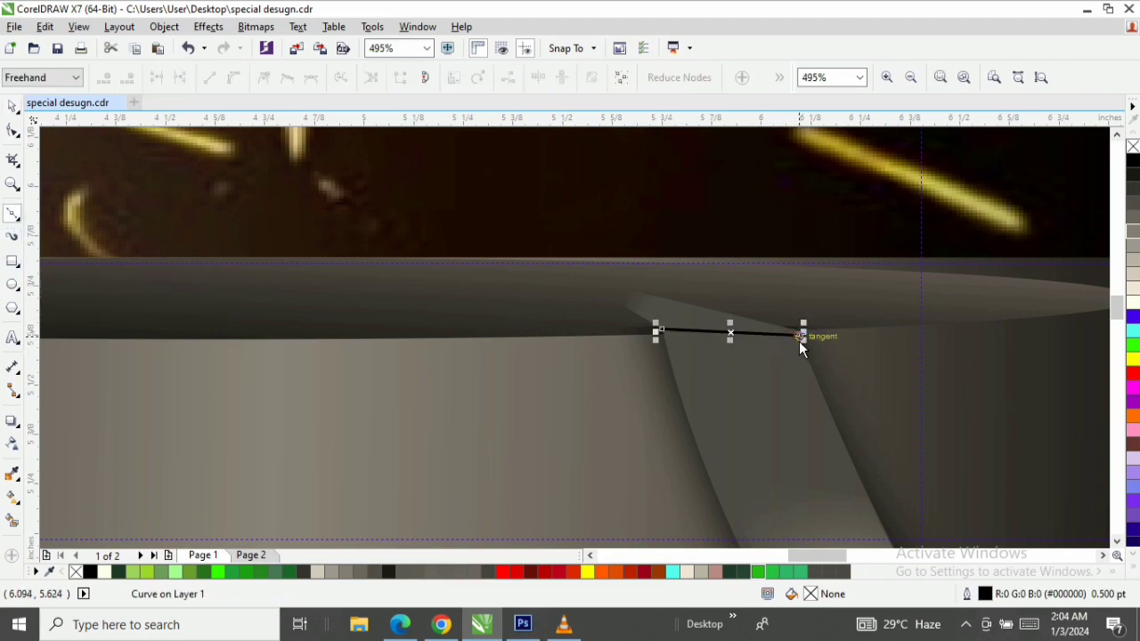
click(667, 353)
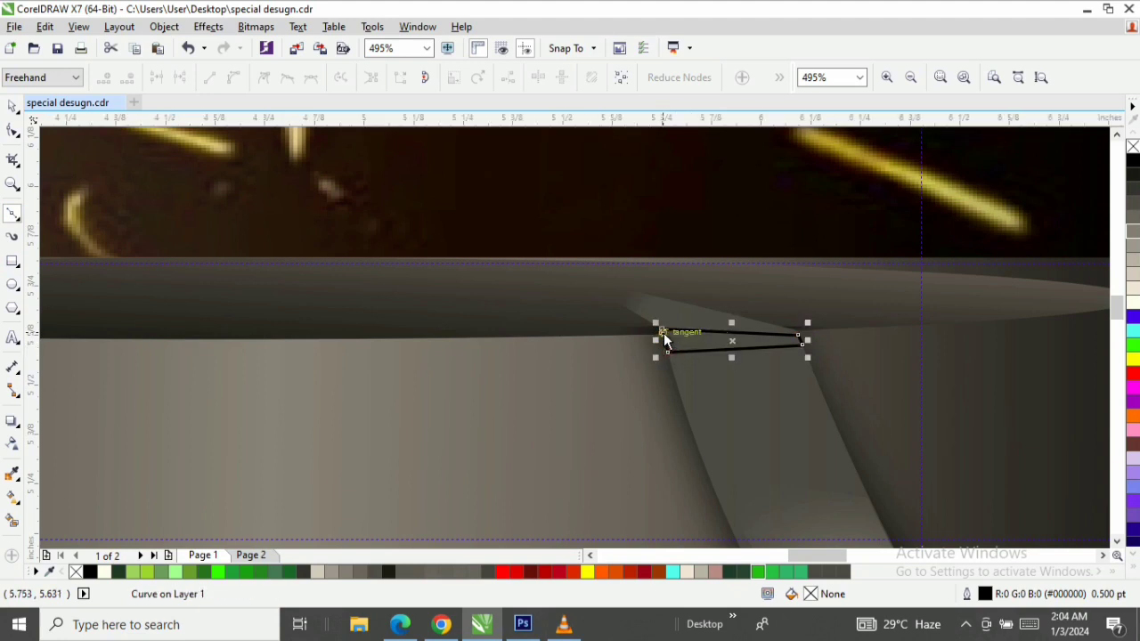
click(664, 333)
key(F10)
drag(799, 336, 802, 335)
key(space)
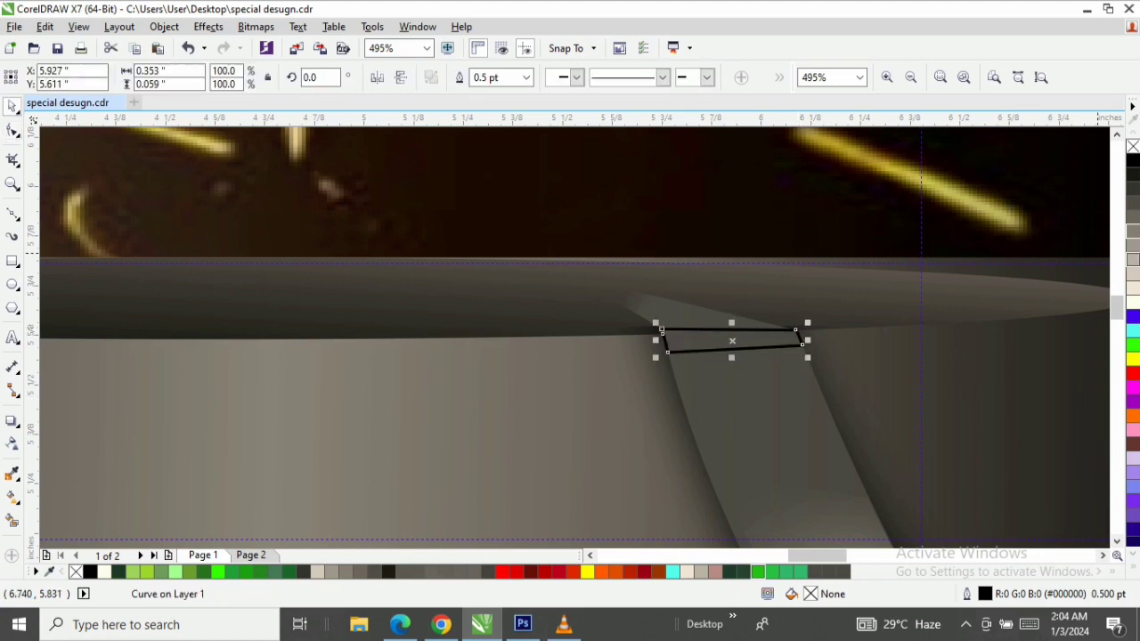
right_click(1134, 235)
click(1135, 236)
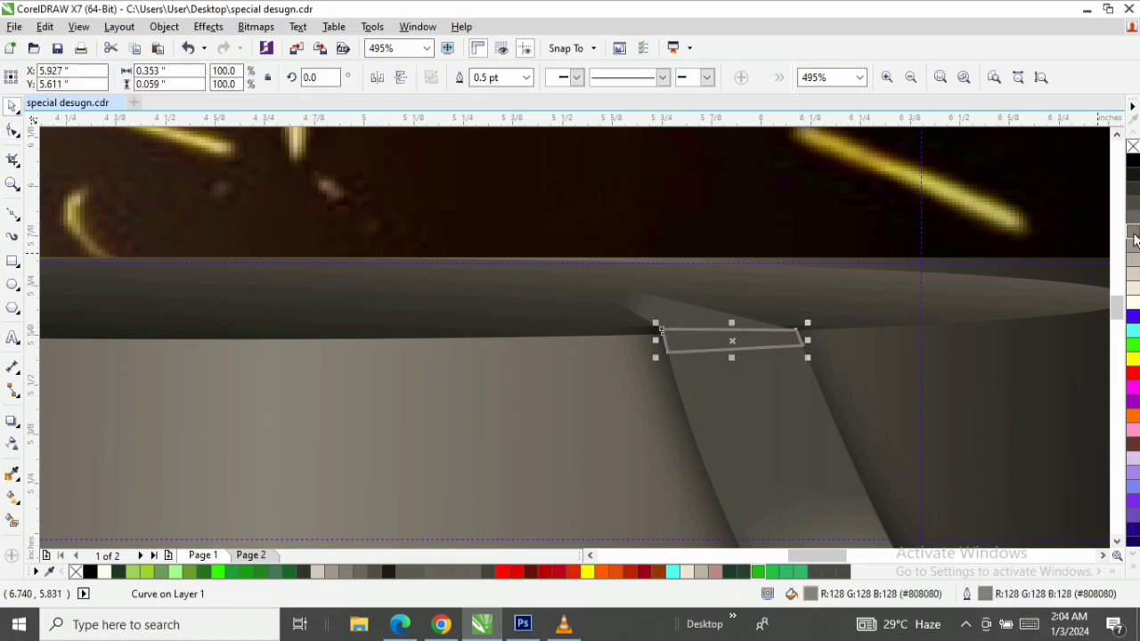
Align the strip's left nodes with the ribbon's left edge and delete the surplus node at its upper-left corner
key(z)
drag(599, 263, 860, 400)
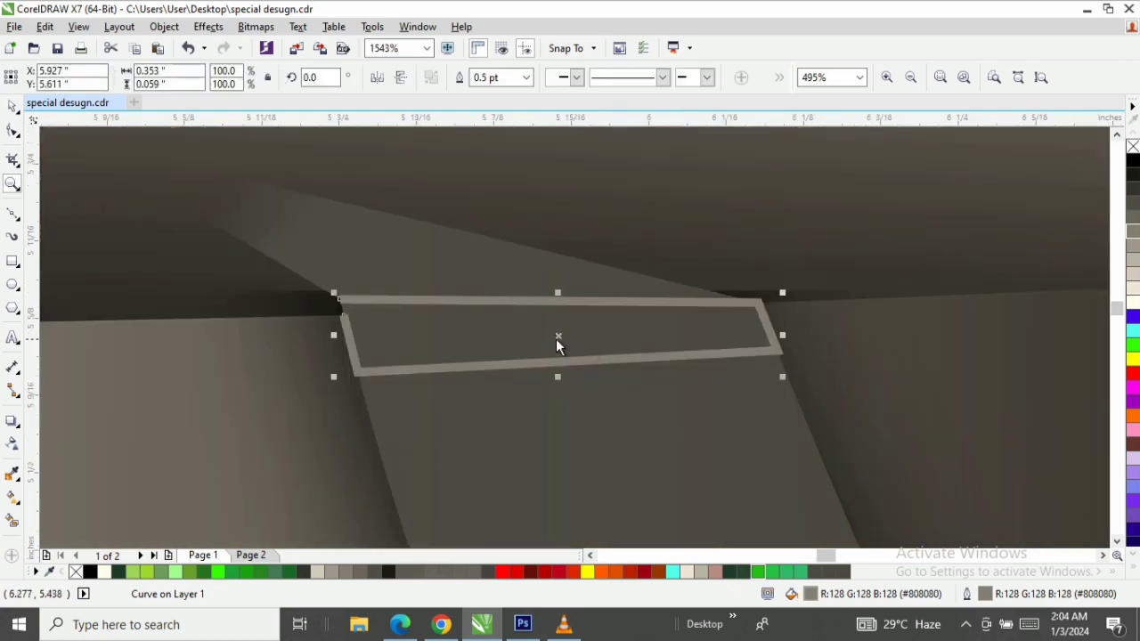
key(F10)
drag(345, 320, 338, 297)
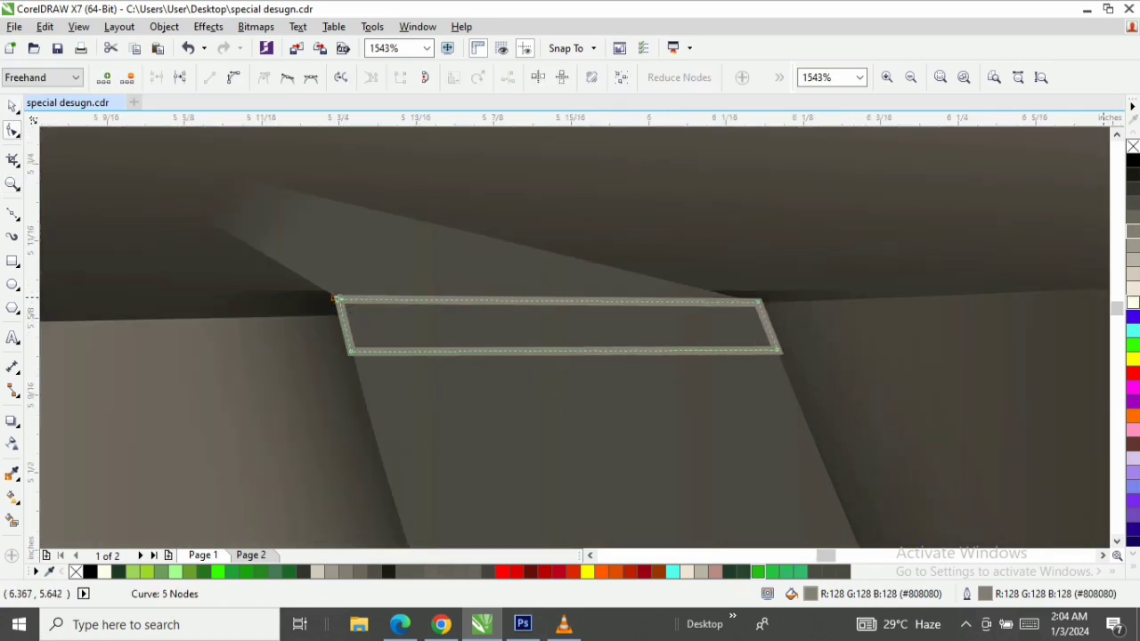
key(z)
drag(257, 255, 416, 368)
key(space)
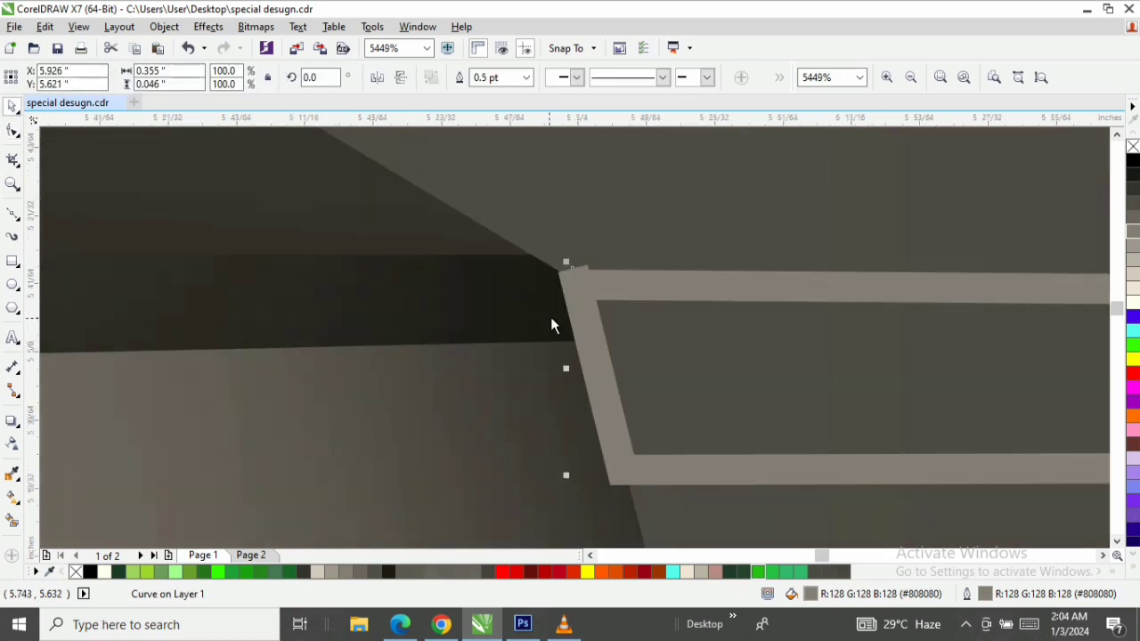
key(F10)
mouse_move(574, 273)
mouse_down()
mouse_move(589, 296)
mouse_move(572, 282)
mouse_up()
key(Delete)
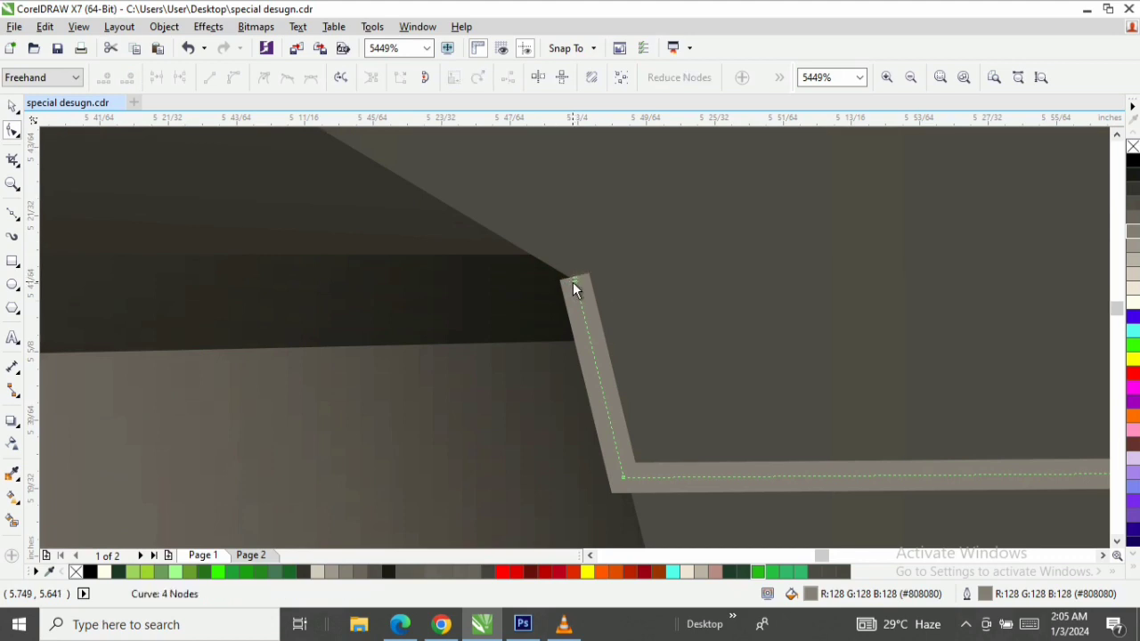
Close the strip's open path along its upper edge so it becomes a filled four-node shape
key(z)
key(F3)
key(space)
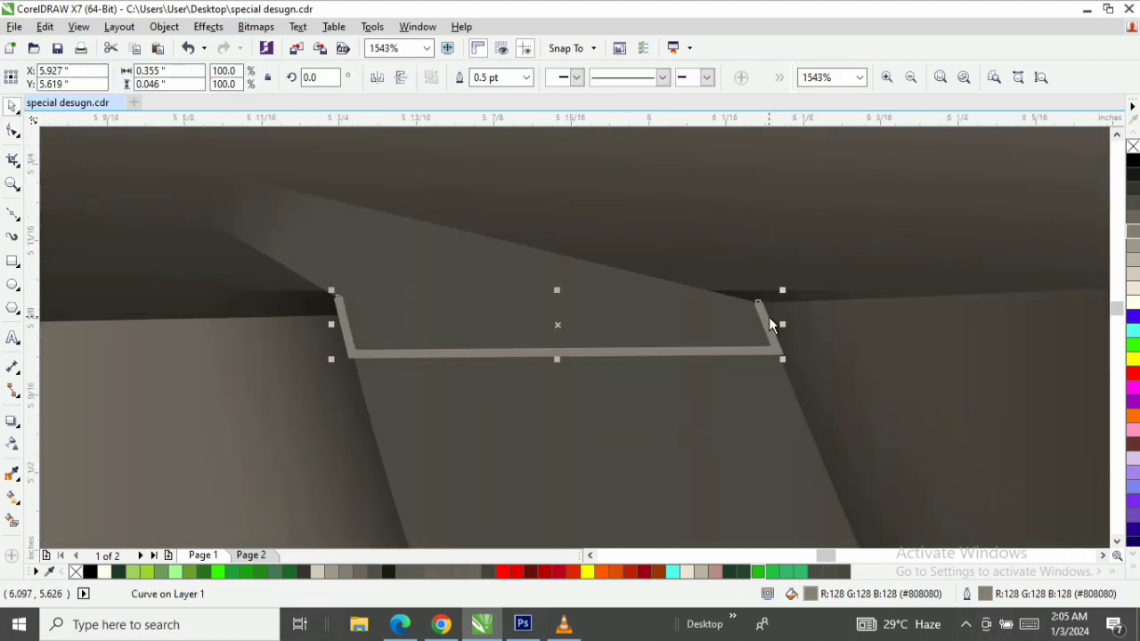
key(F10)
click(758, 308)
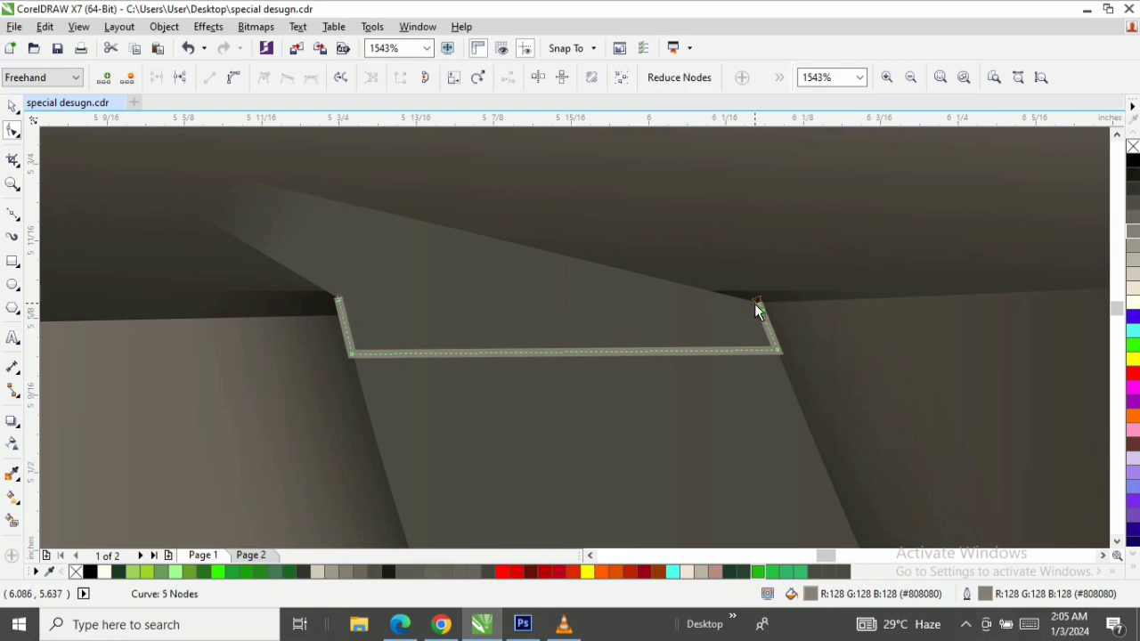
drag(756, 306, 330, 293)
key(space)
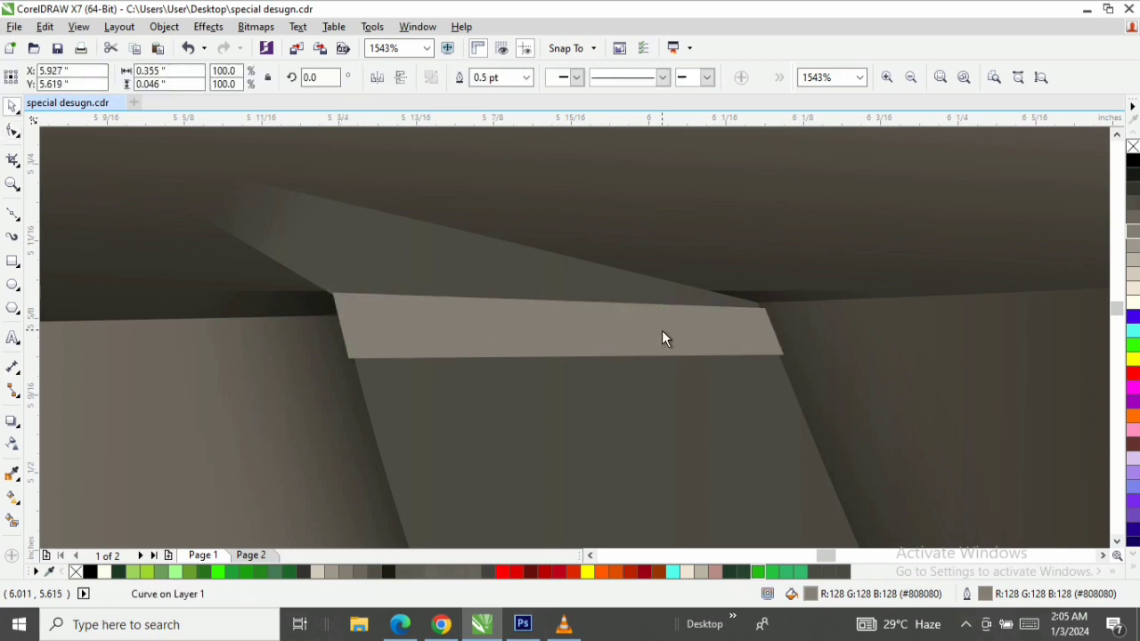
key(space)
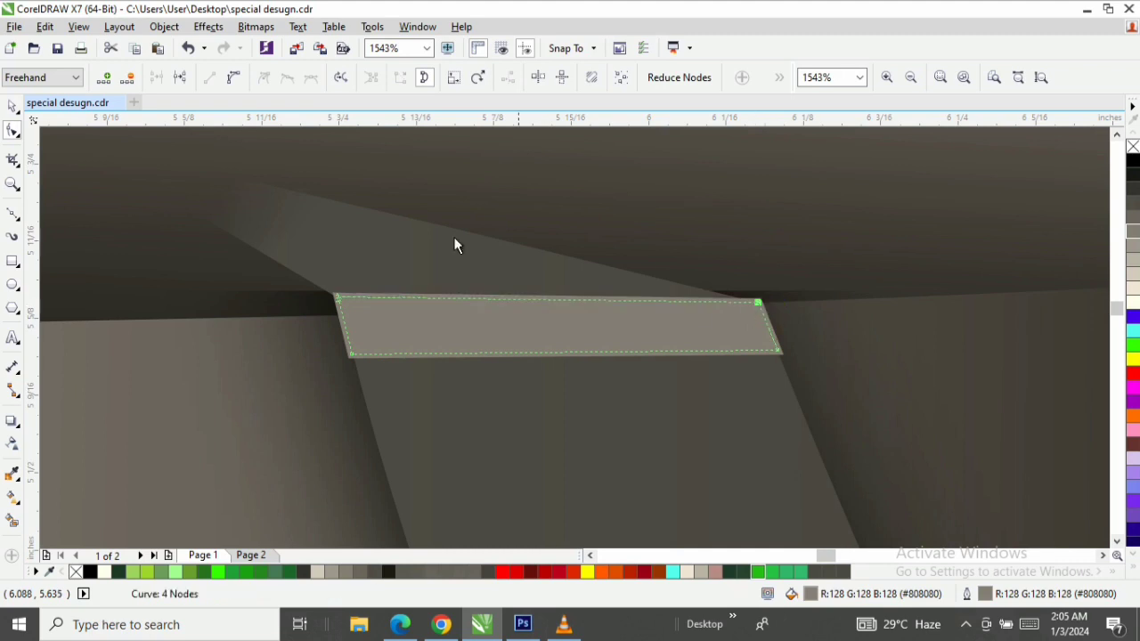
Convert the grey strip to a 300 dpi RGB bitmap with anti-aliasing and a transparent background
key(space)
click(256, 26)
click(276, 45)
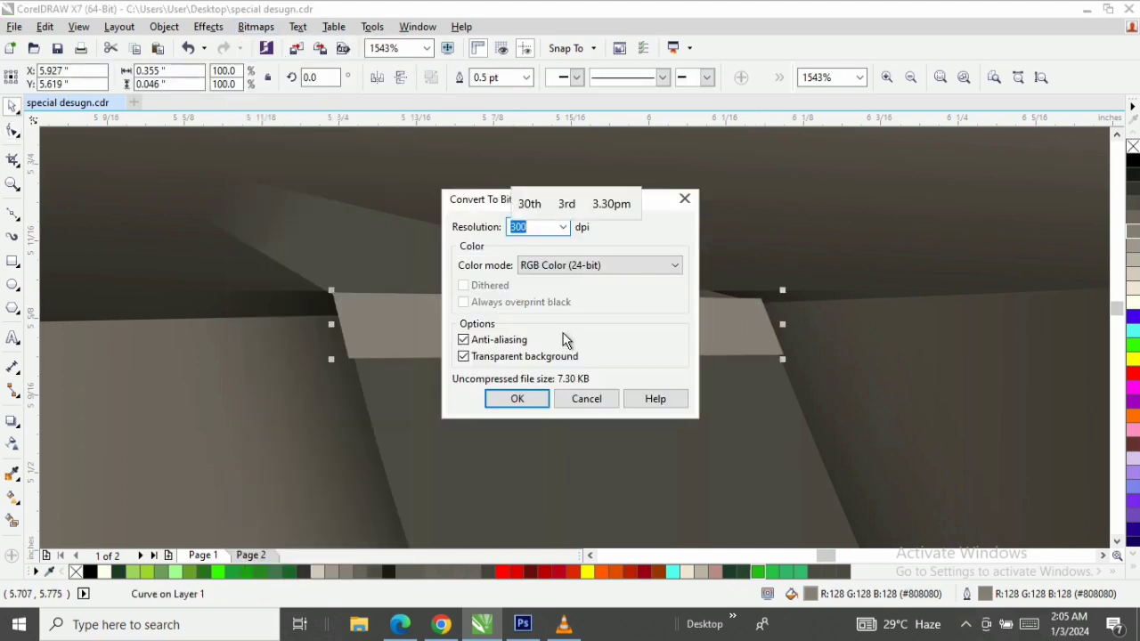
click(511, 397)
Apply a Gaussian blur with a 3.0 pixel radius to the strip bitmap
click(255, 27)
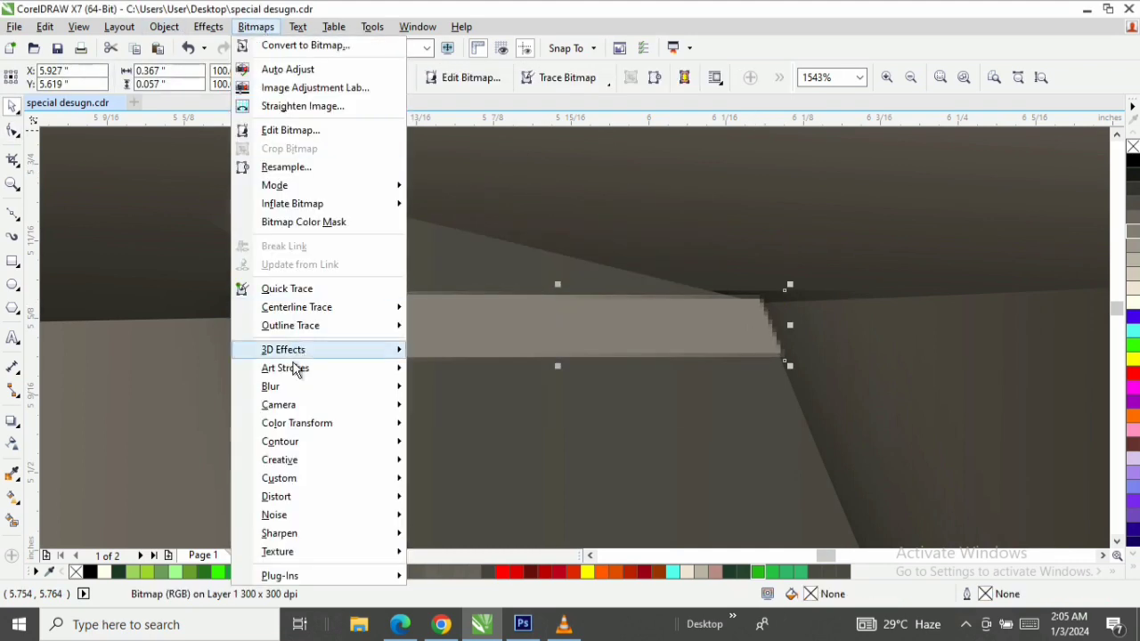
mouse_move(294, 386)
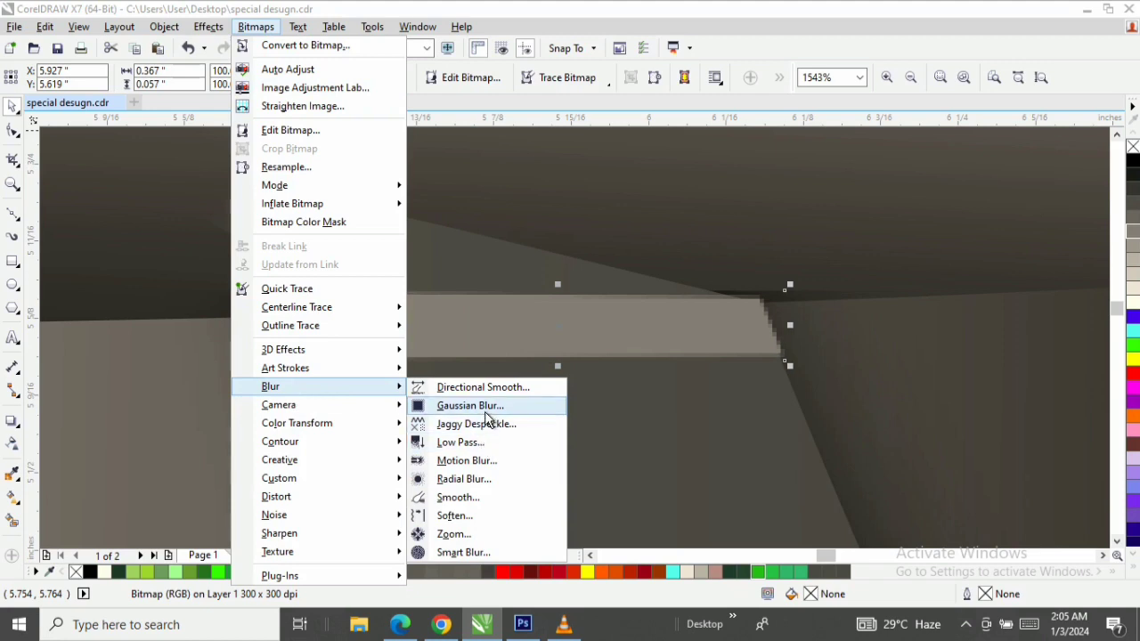
click(486, 408)
drag(516, 247, 868, 458)
click(827, 508)
drag(827, 509, 801, 508)
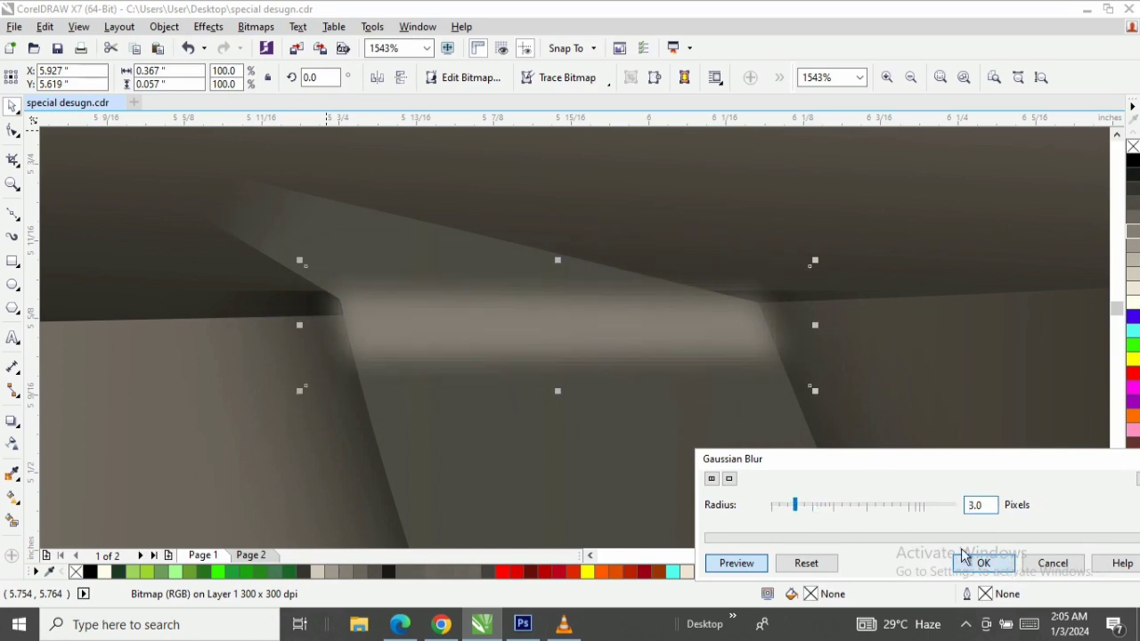
click(983, 564)
Move the blurred strip bitmap's four corner nodes onto the ribbon's edges to trim the overflow at the fold
click(13, 131)
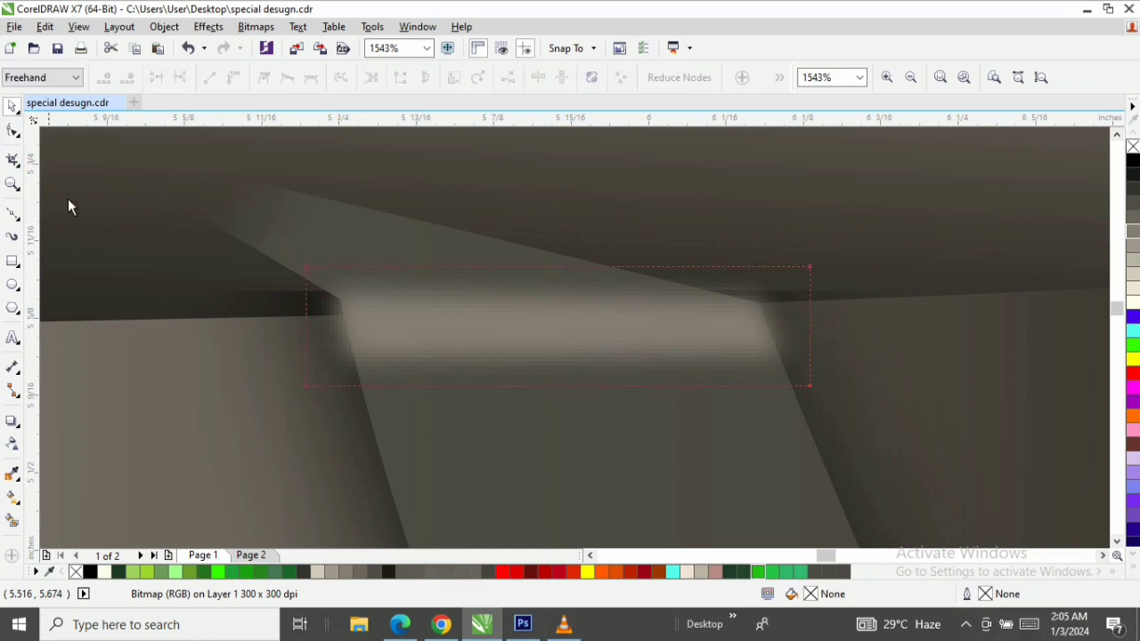
drag(304, 388, 361, 386)
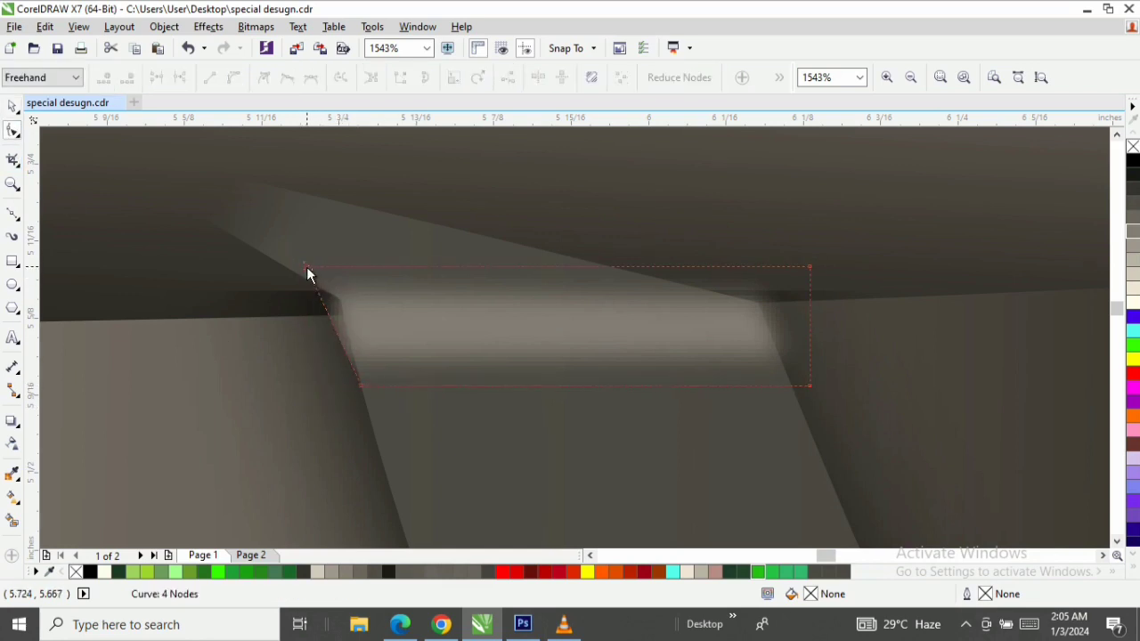
drag(307, 270, 341, 300)
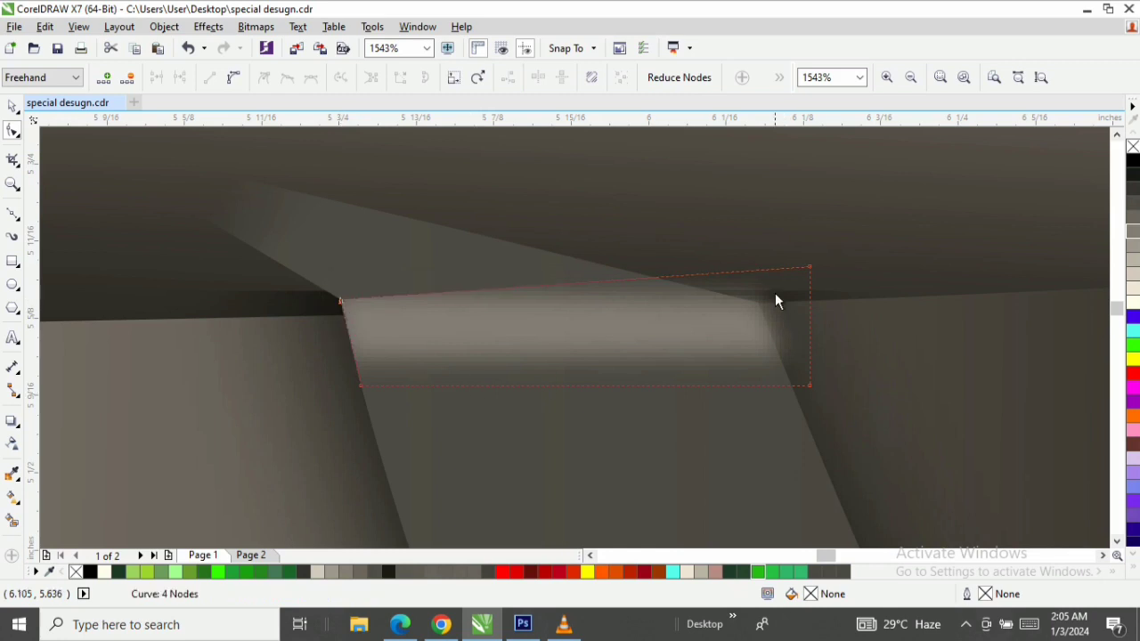
drag(809, 267, 758, 301)
drag(812, 388, 782, 398)
key(z)
scroll(642, 374, down, 3)
key(space)
Draw a four-sided highlight about 0.36 by 0.27 inches on the ribbon's bend at the rear cylinder's left side, with #808080 grey fill and outline
key(F4)
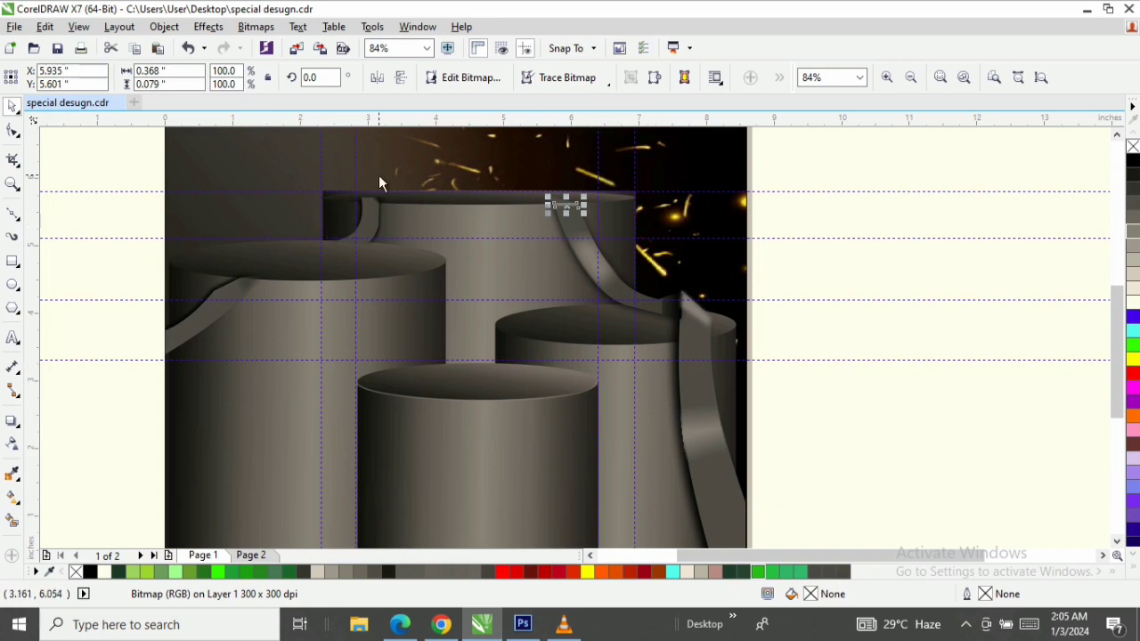
key(z)
drag(239, 175, 425, 296)
key(space)
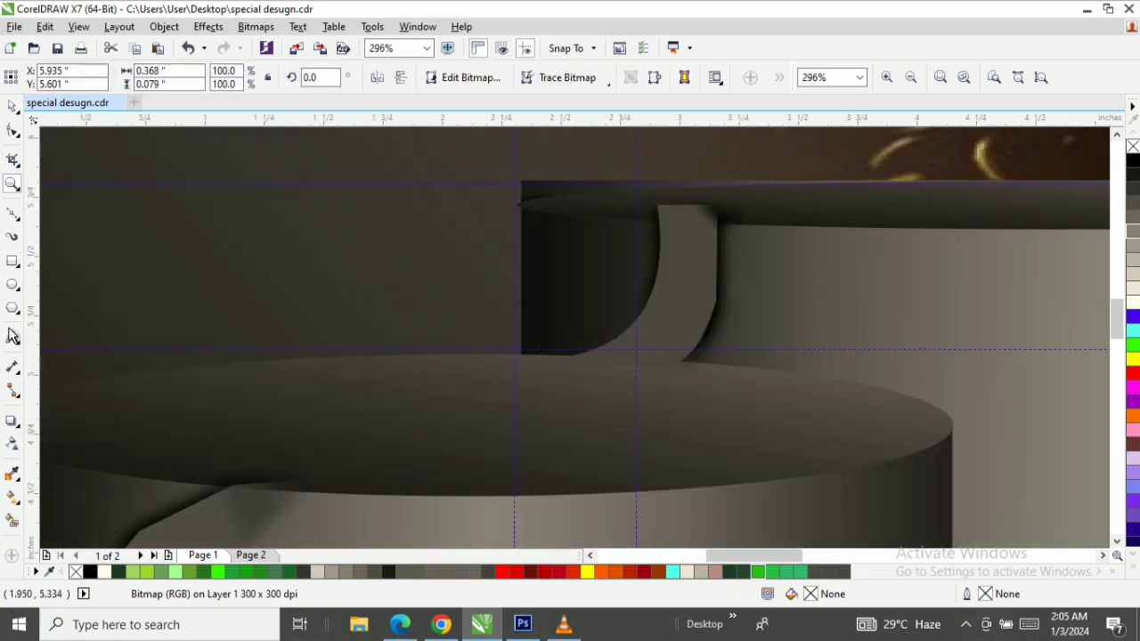
click(11, 215)
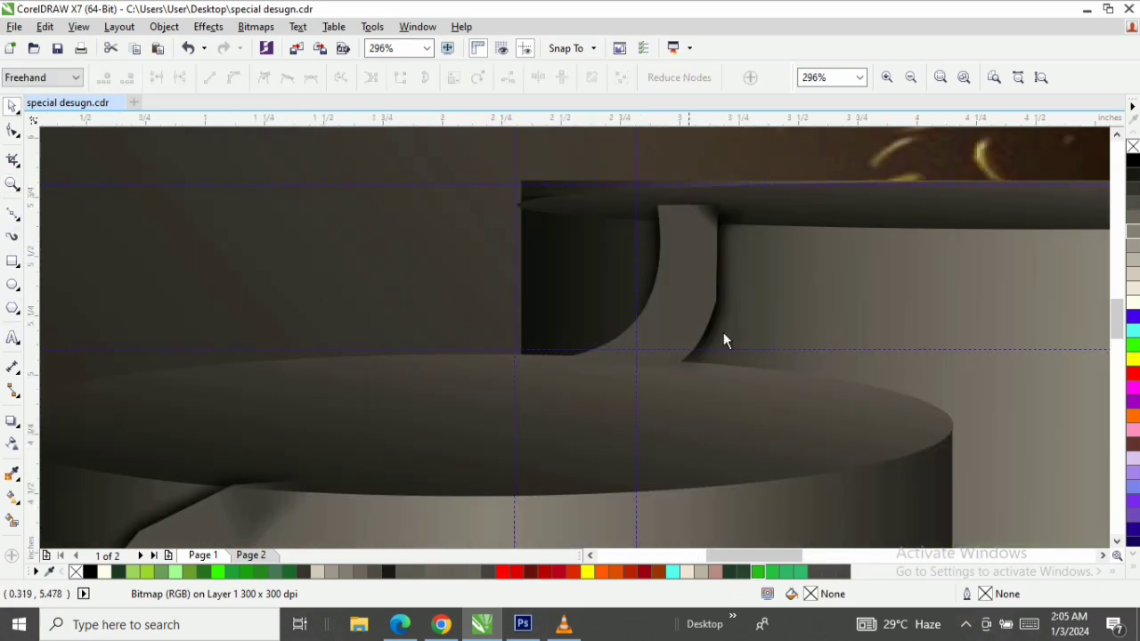
click(629, 328)
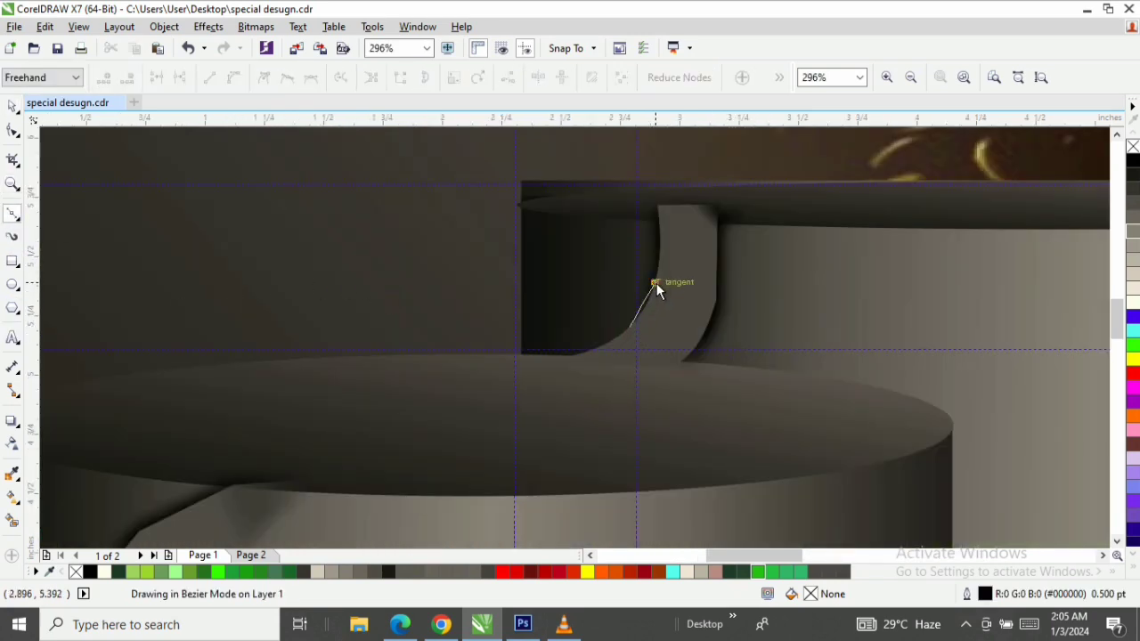
click(655, 282)
double_click(715, 282)
click(695, 347)
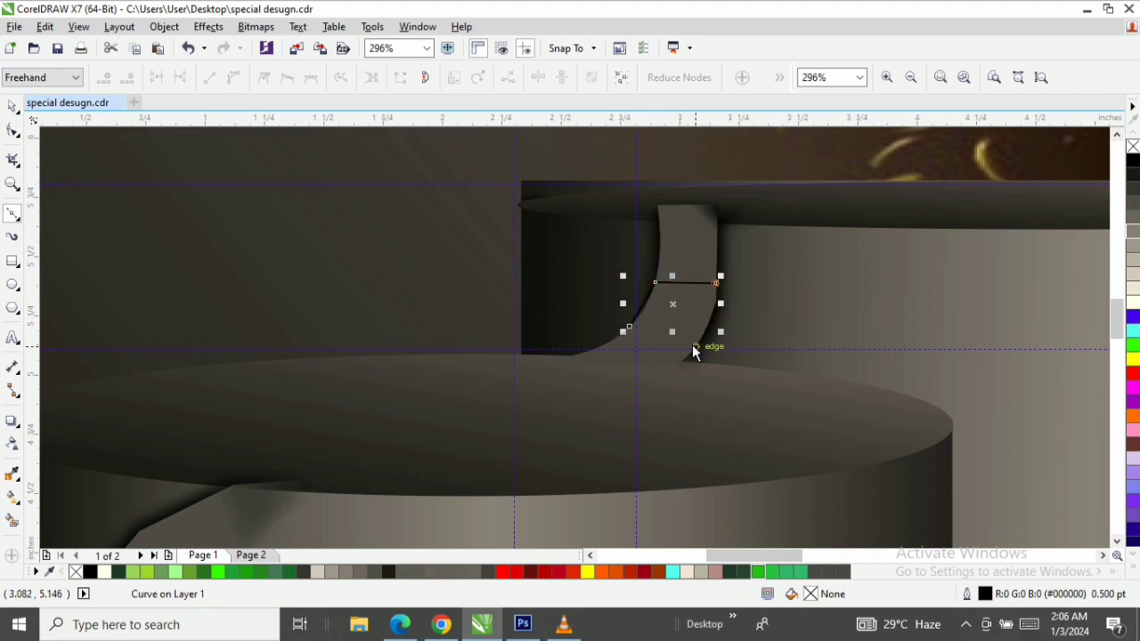
click(629, 327)
click(696, 346)
key(space)
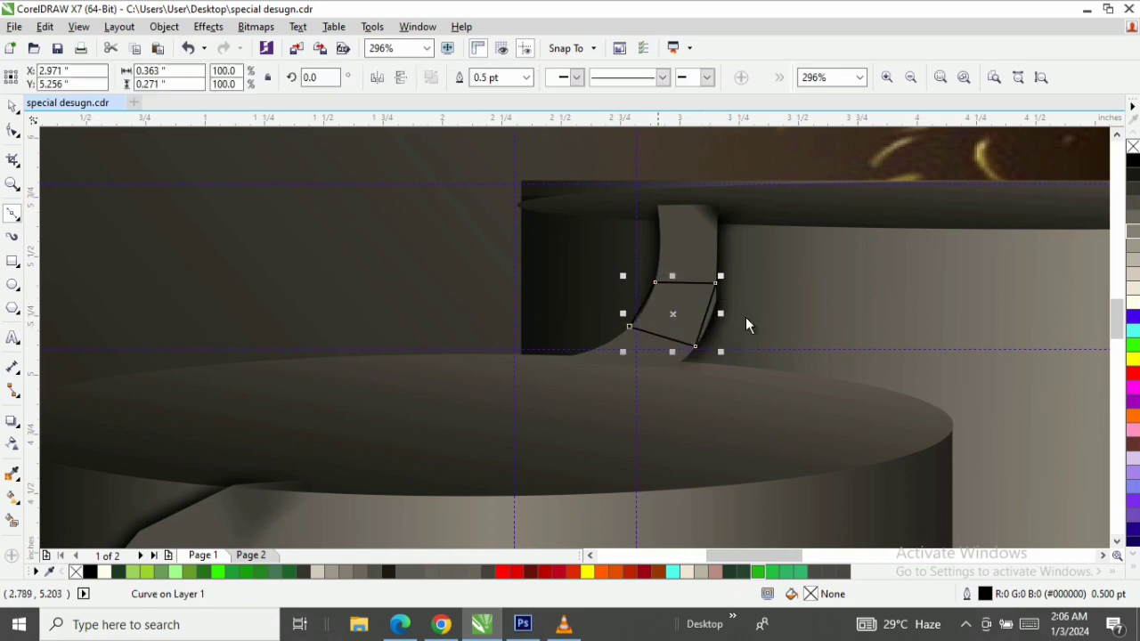
click(1133, 232)
right_click(1134, 232)
Convert the new highlight's right side to a curve and bend it outward along the ribbon's right edge
key(z)
drag(611, 259, 745, 357)
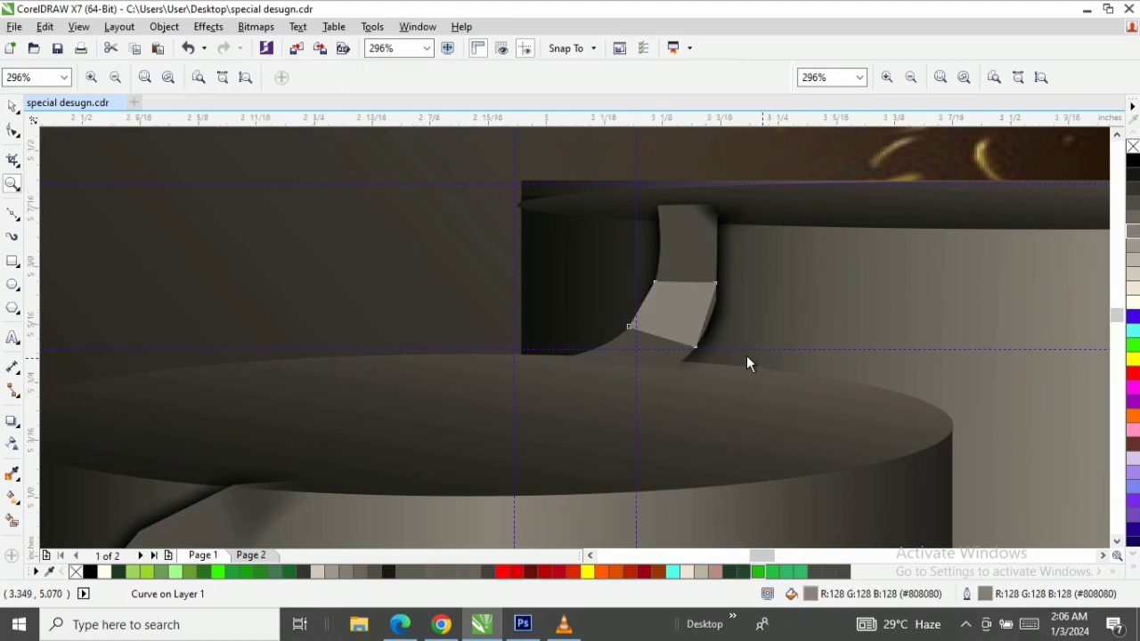
key(F10)
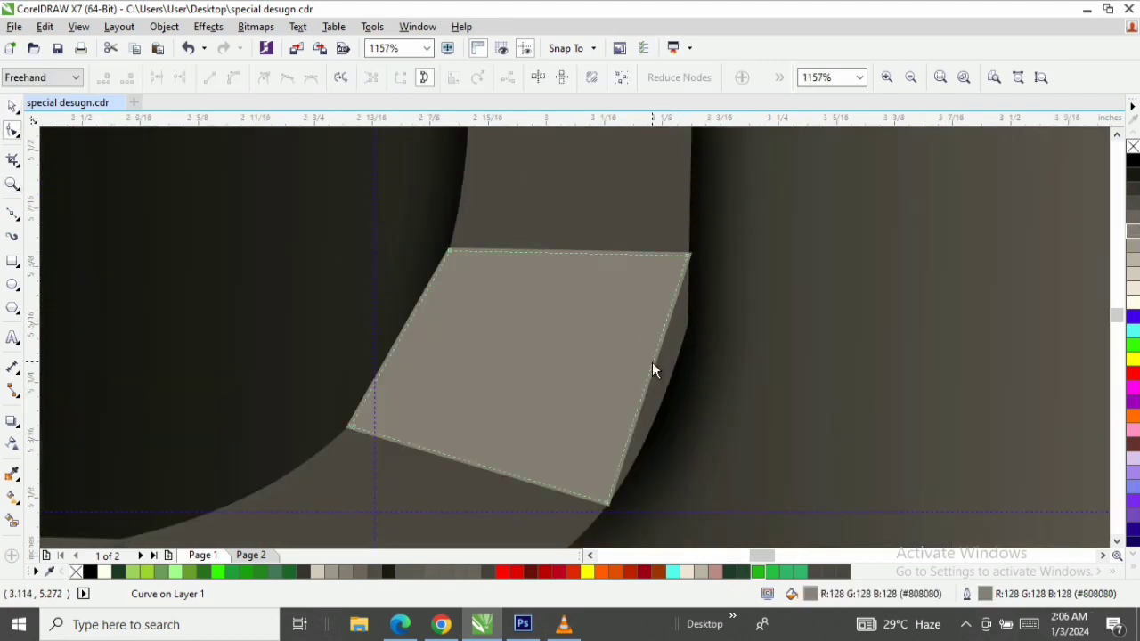
right_click(652, 363)
click(729, 143)
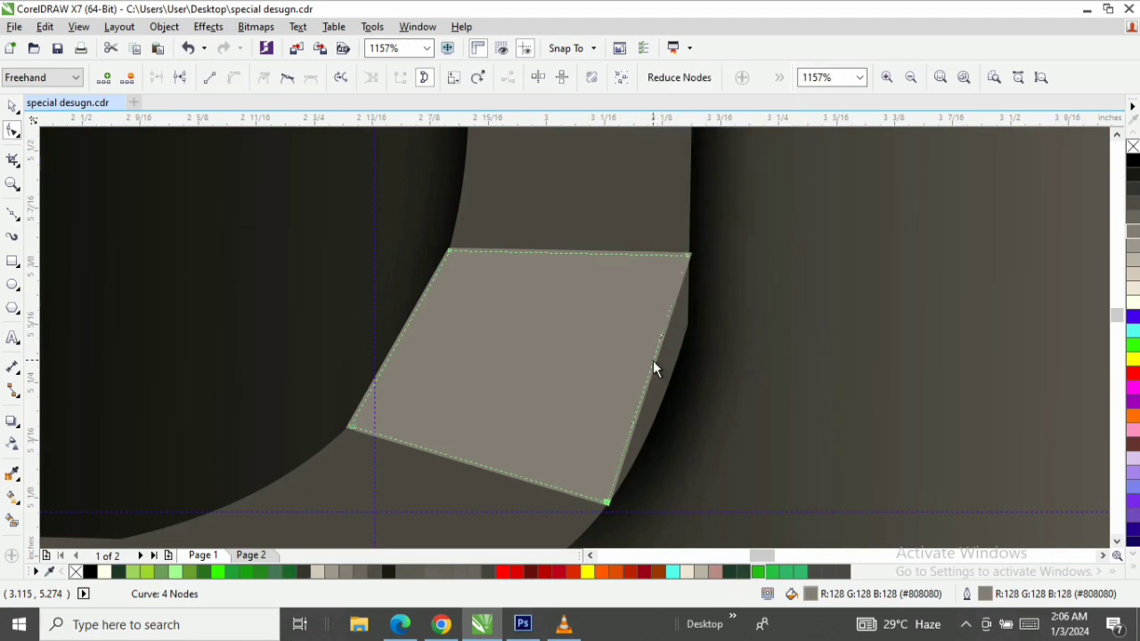
drag(657, 363, 675, 379)
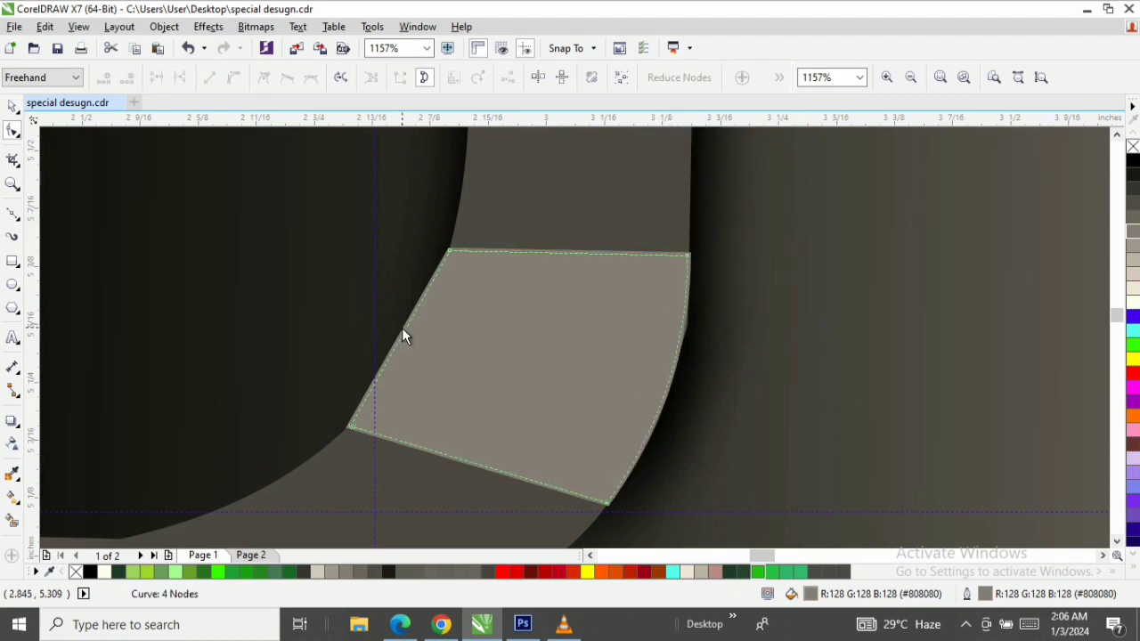
Convert the new highlight's left side to a curve and bend it inward along the ribbon's left edge
right_click(402, 339)
key(Escape)
right_click(405, 330)
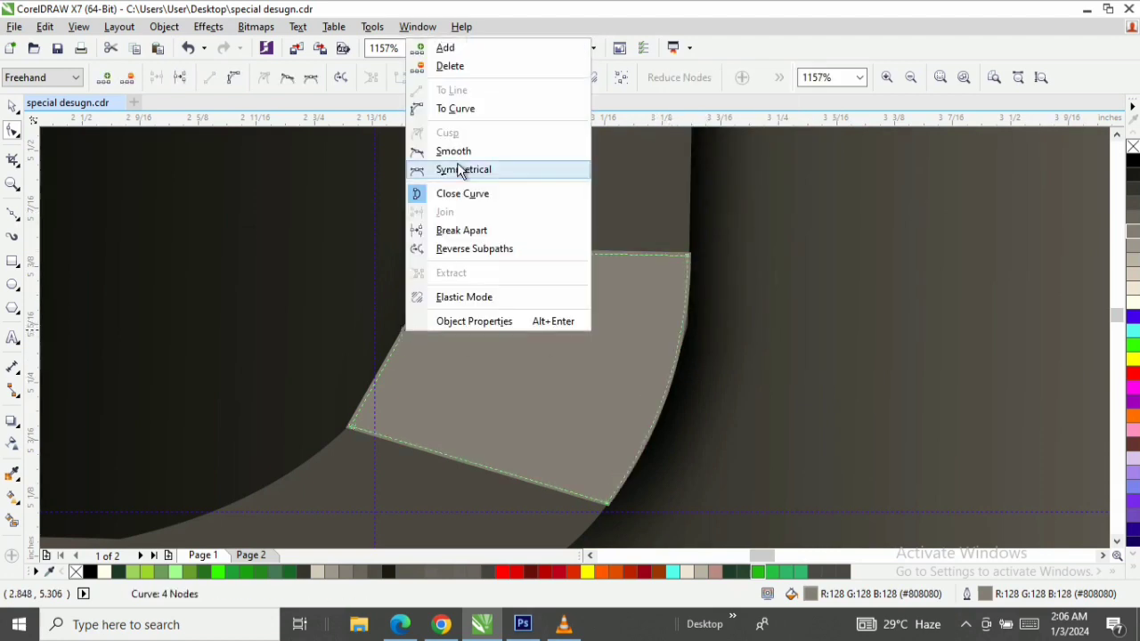
click(470, 109)
click(410, 331)
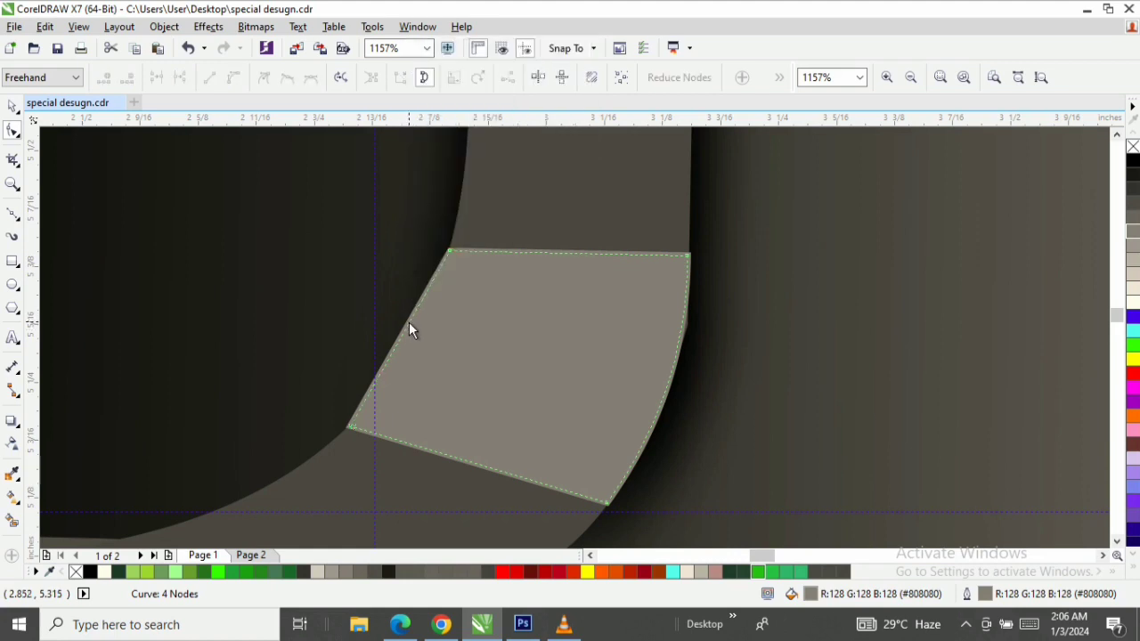
drag(413, 320, 418, 329)
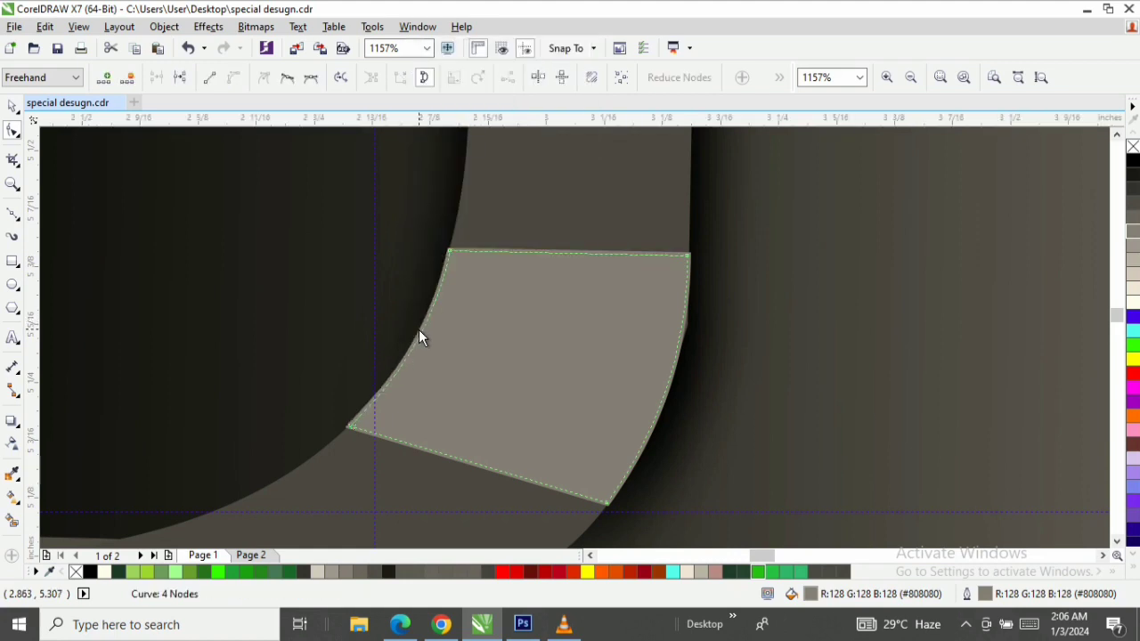
Convert the curved highlight on the ribbon's bend to a 300 dpi RGB bitmap with a transparent background
key(z)
key(F3)
key(space)
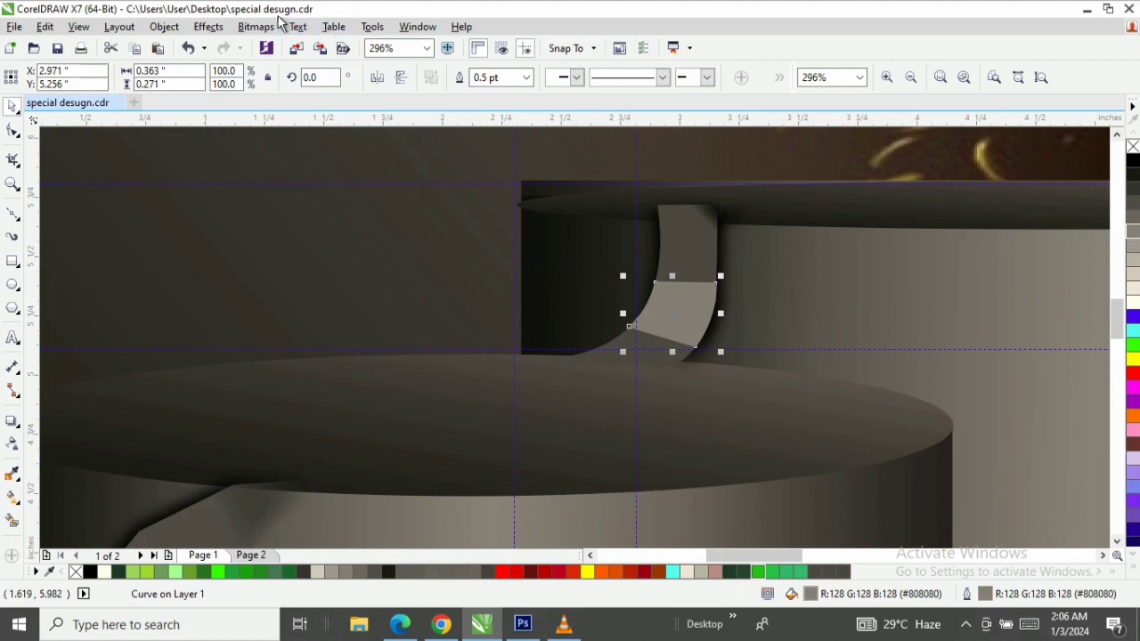
click(261, 27)
click(279, 43)
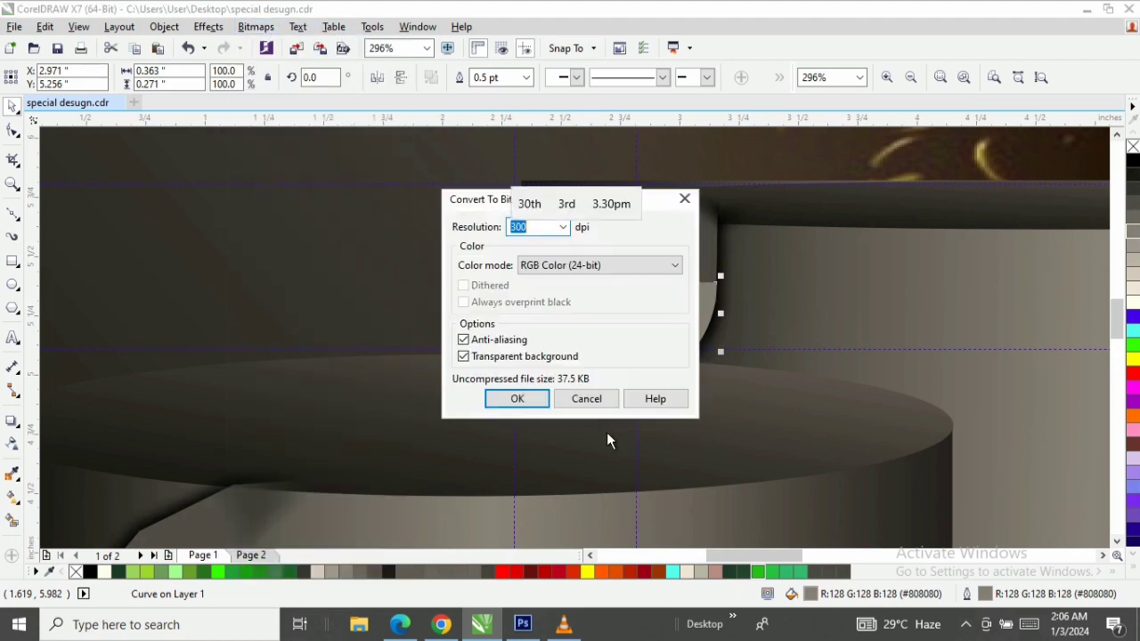
click(520, 399)
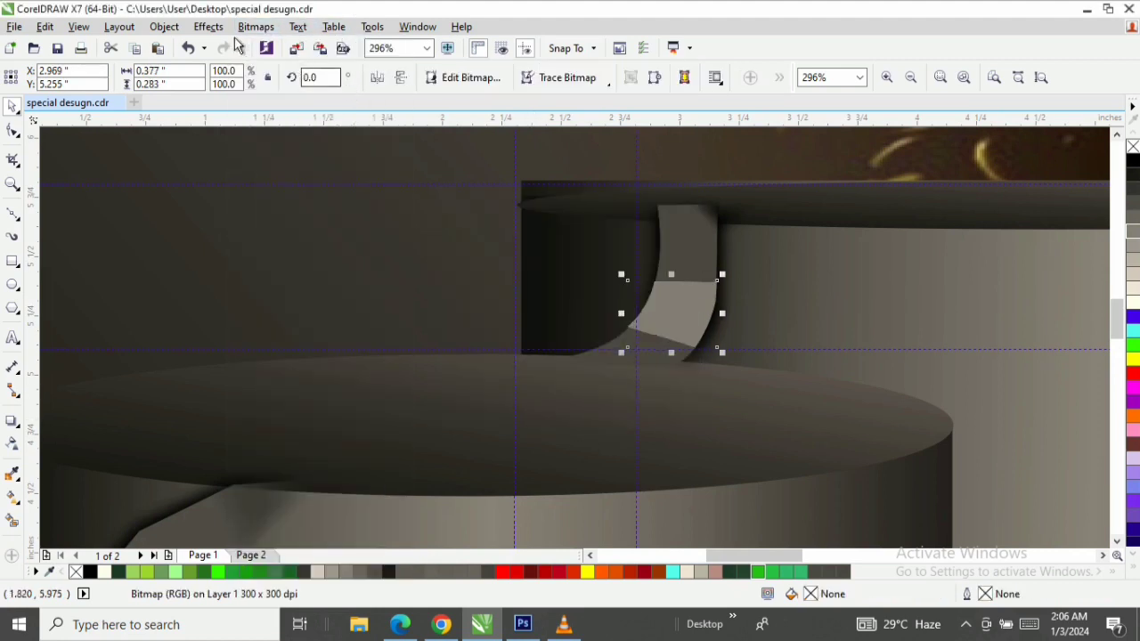
Apply a Gaussian blur with an 11-pixel radius to the highlight bitmap on the ribbon's bend
click(254, 28)
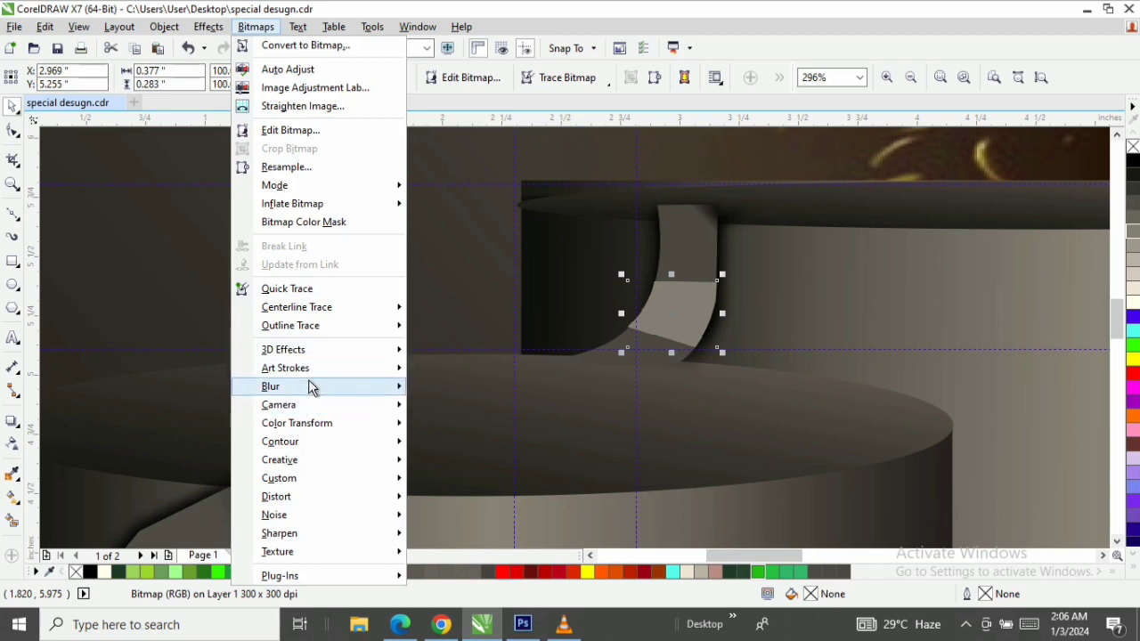
mouse_move(343, 386)
click(463, 406)
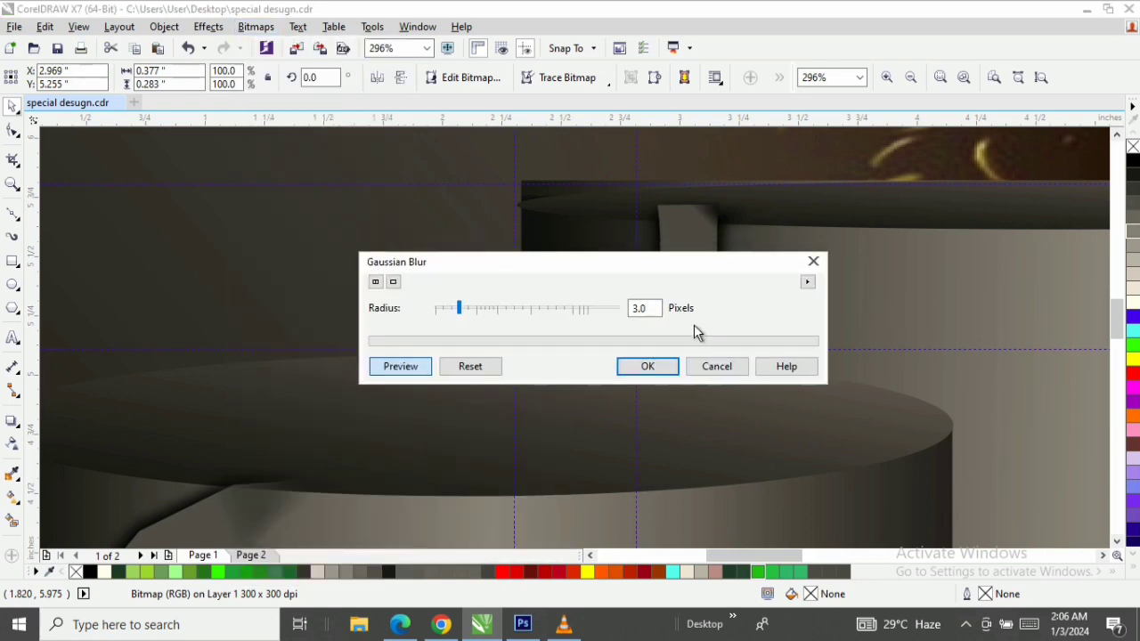
click(816, 478)
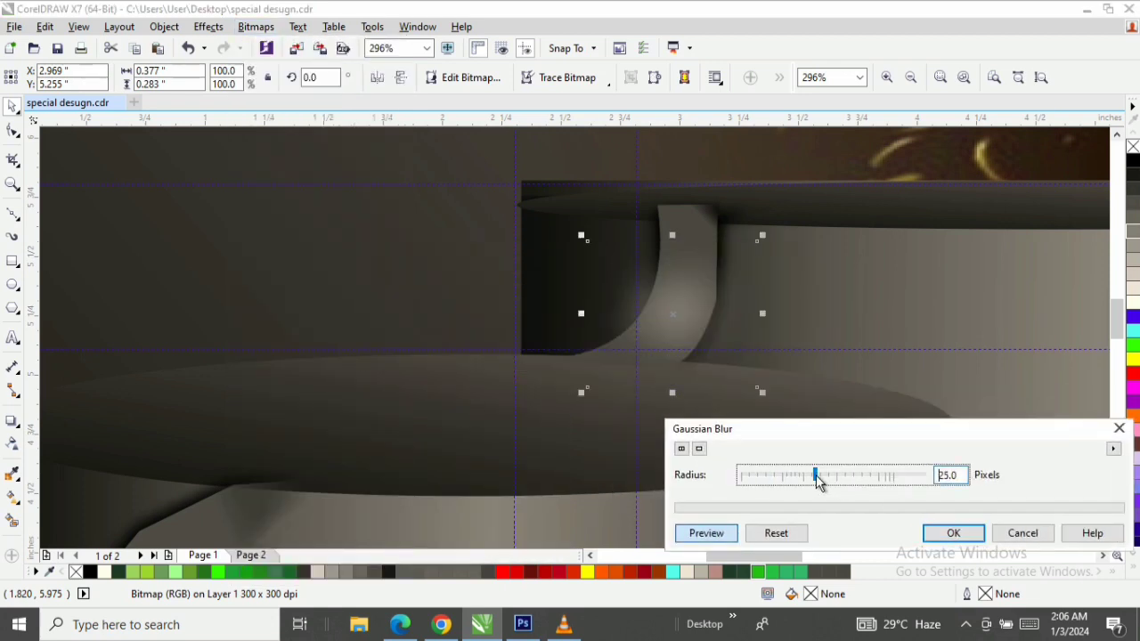
drag(811, 479, 797, 478)
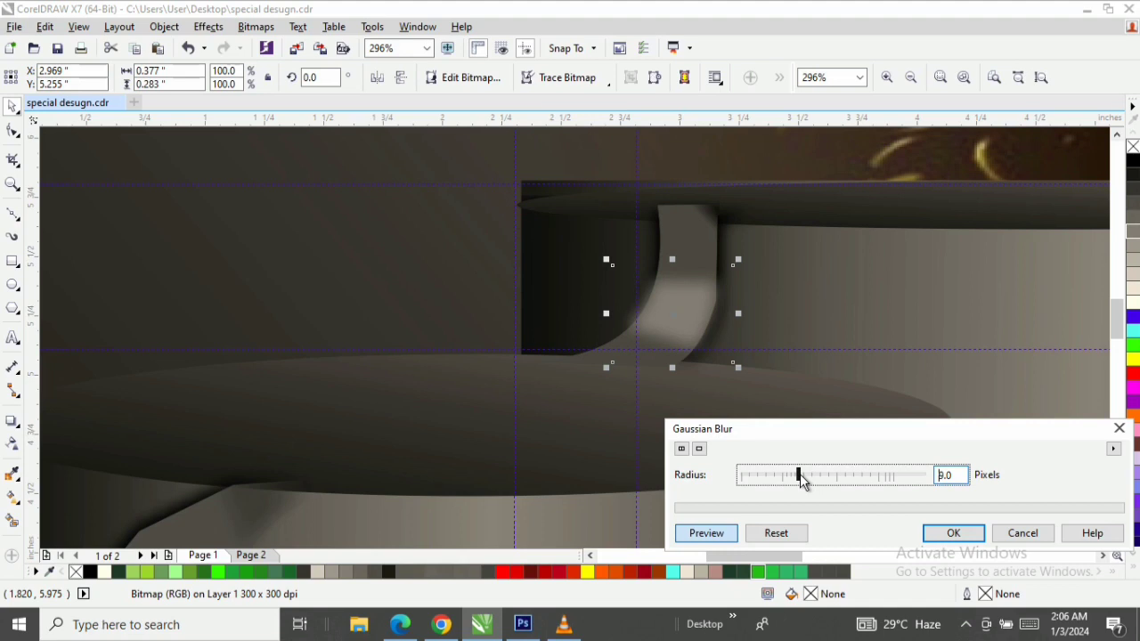
drag(800, 479, 806, 481)
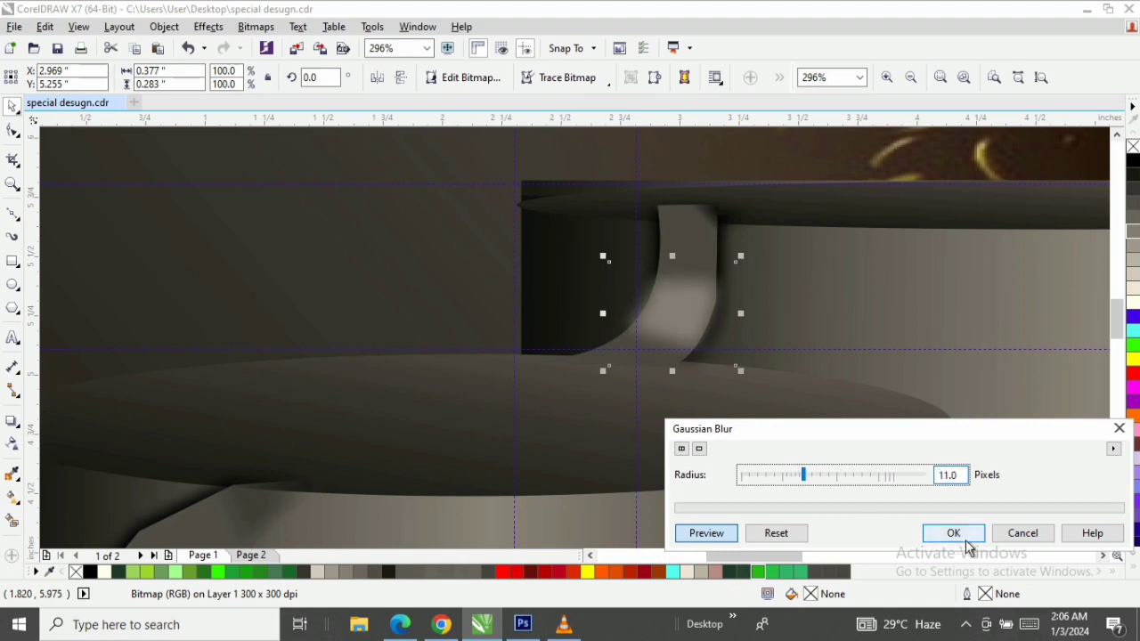
click(959, 538)
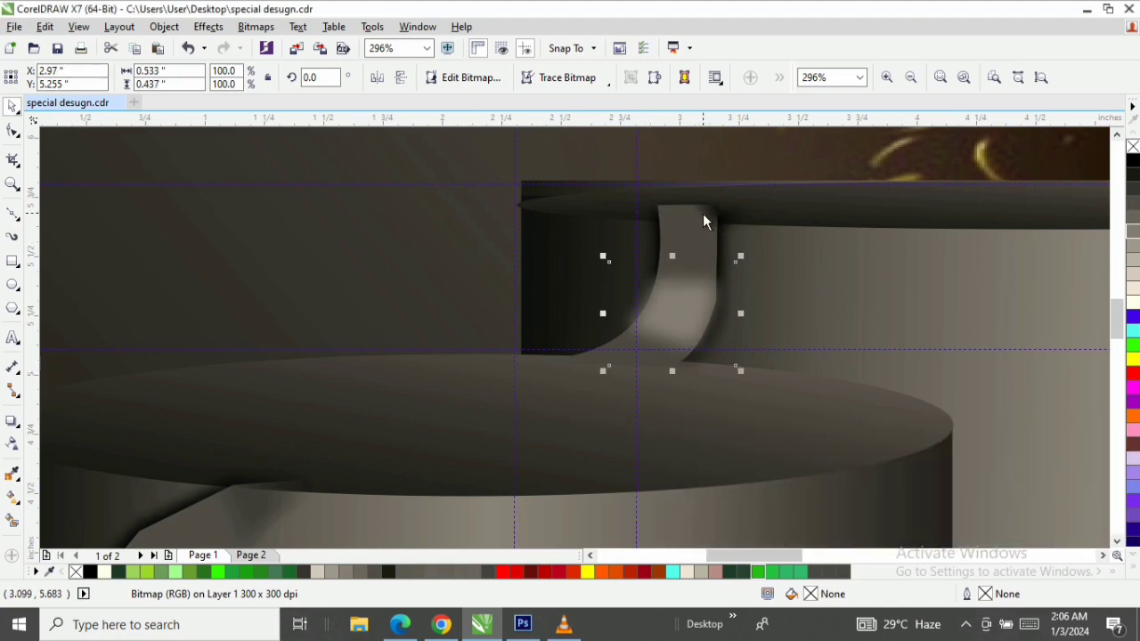
Lower the two corner nodes at the ribbon's upper end to the lower edge of the rear cylinder's rim
key(z)
drag(618, 171, 763, 285)
key(space)
click(553, 283)
click(484, 281)
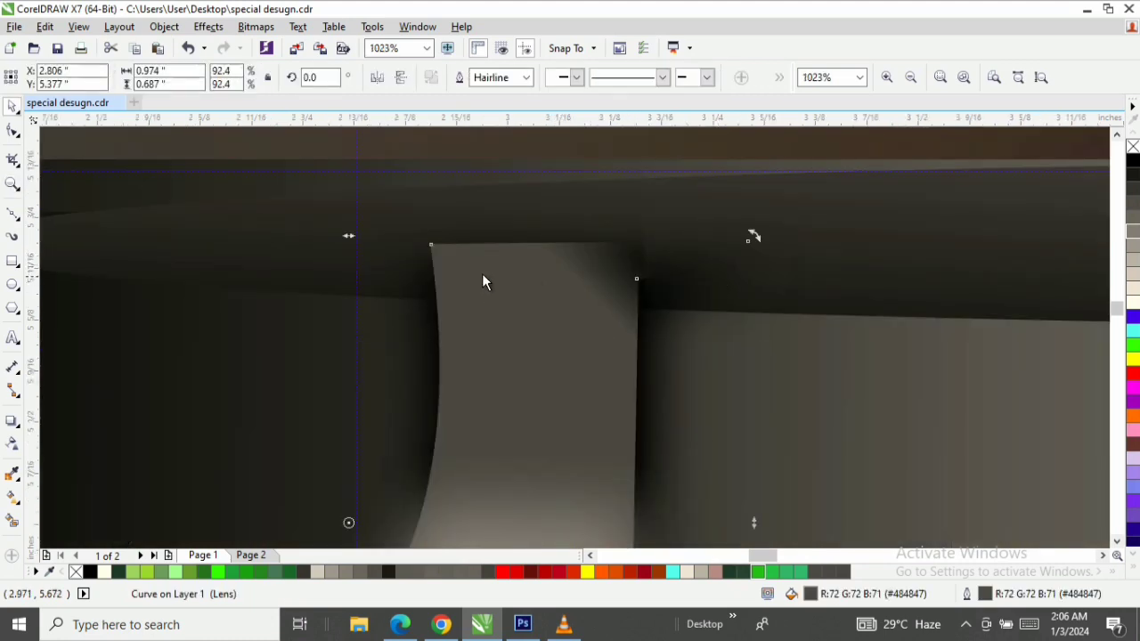
key(F10)
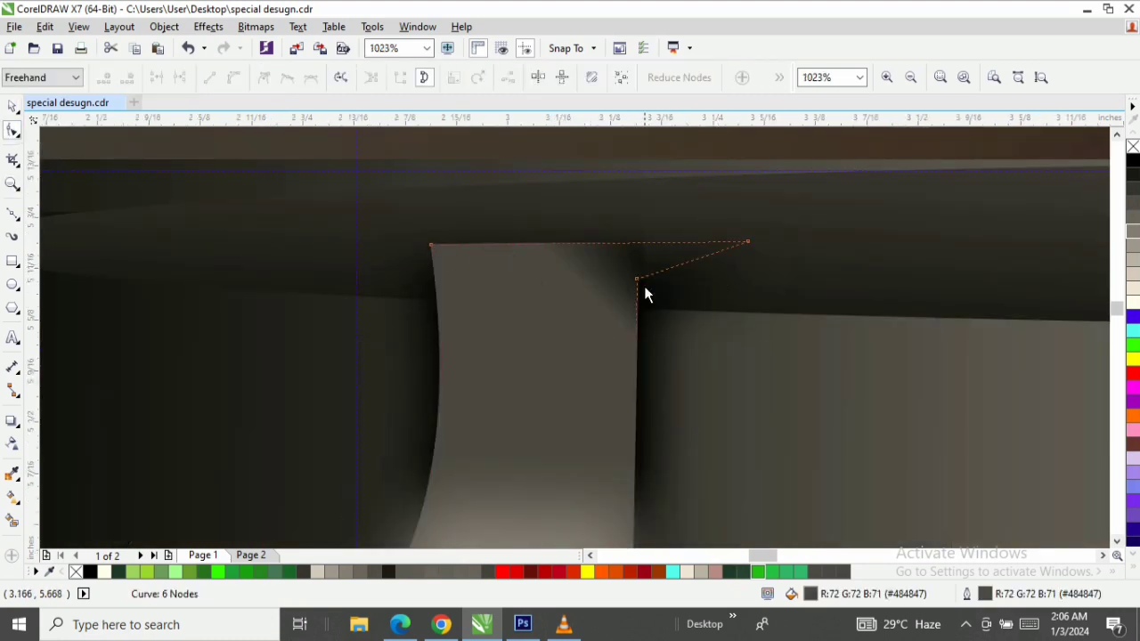
drag(636, 280, 643, 308)
drag(431, 244, 433, 297)
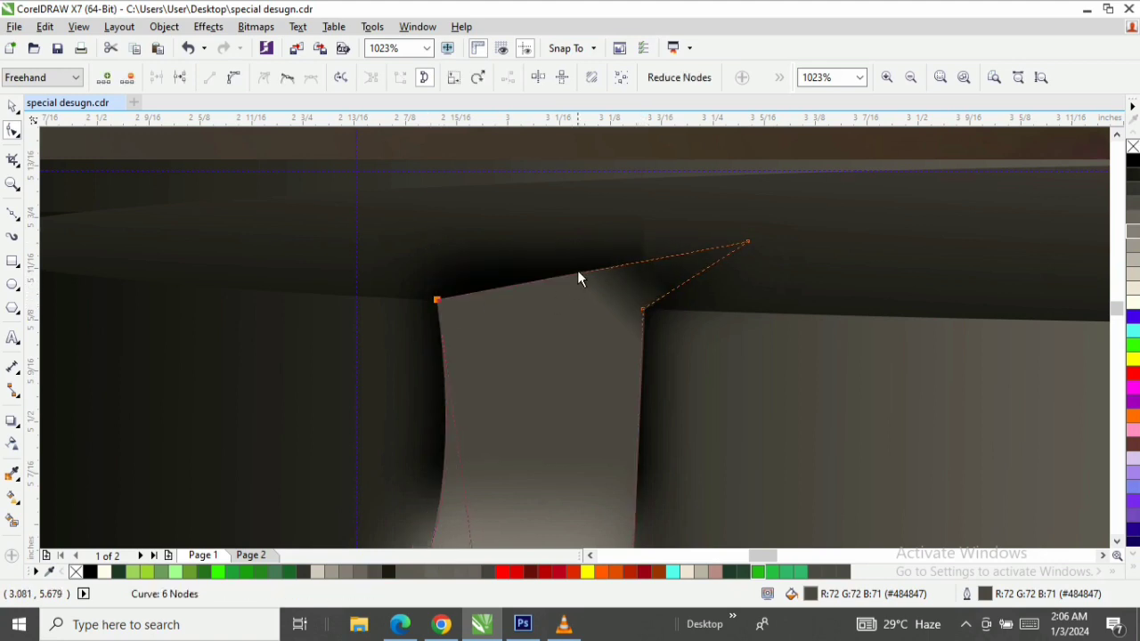
Crop the shadow bitmaps around the ribbon's upper end by moving their corner nodes down toward the rear cylinder's rim
click(546, 247)
drag(644, 188, 647, 330)
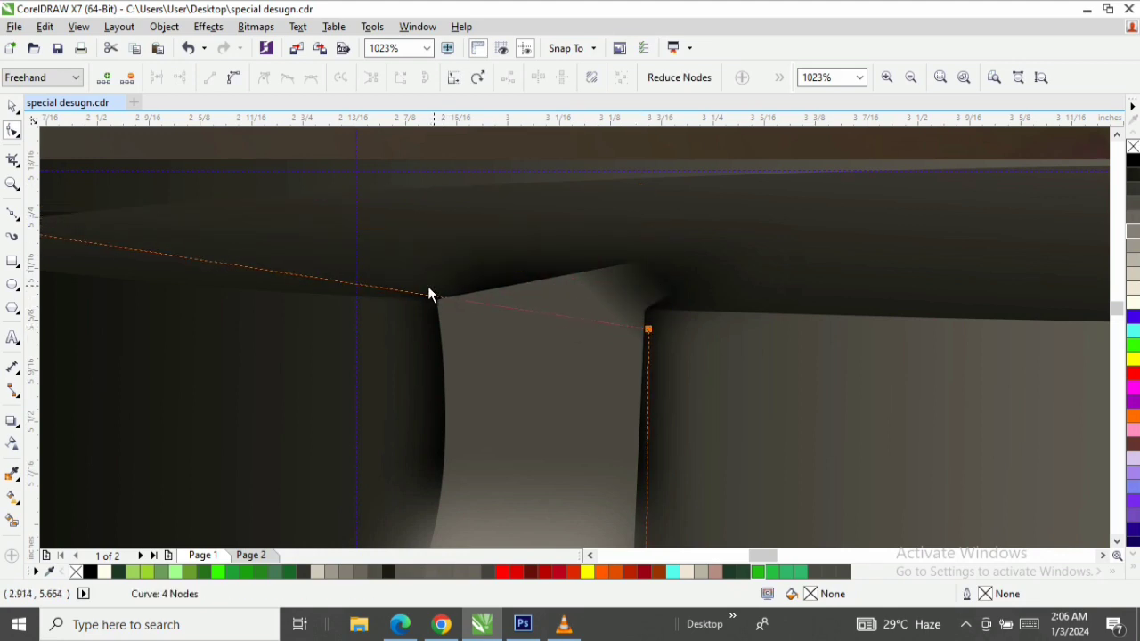
click(576, 251)
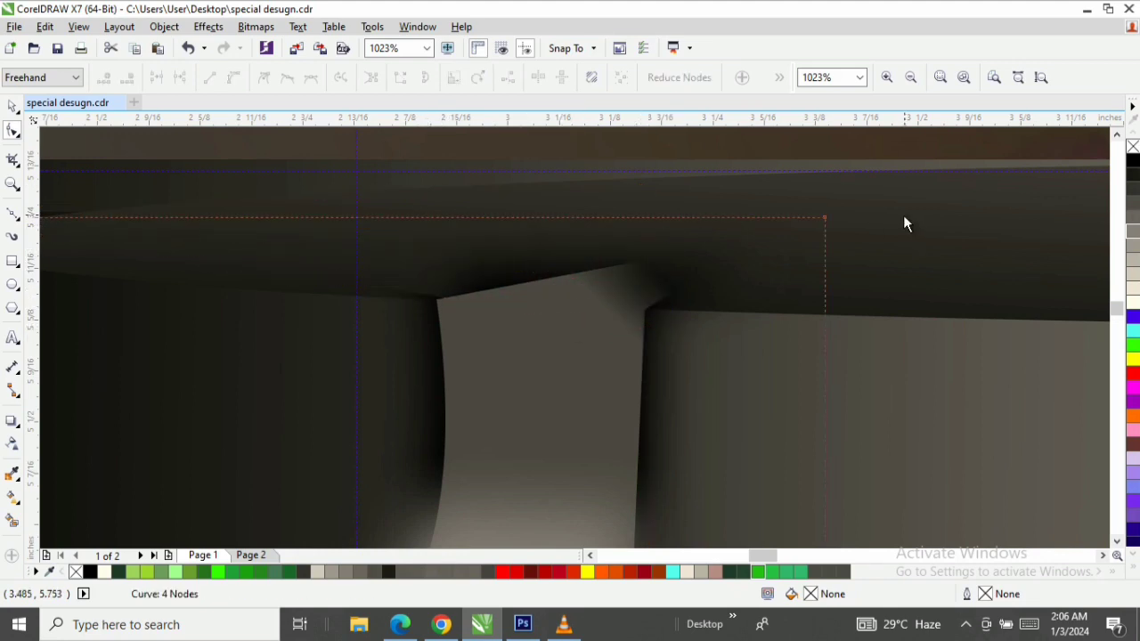
drag(826, 222, 716, 318)
key(space)
click(273, 328)
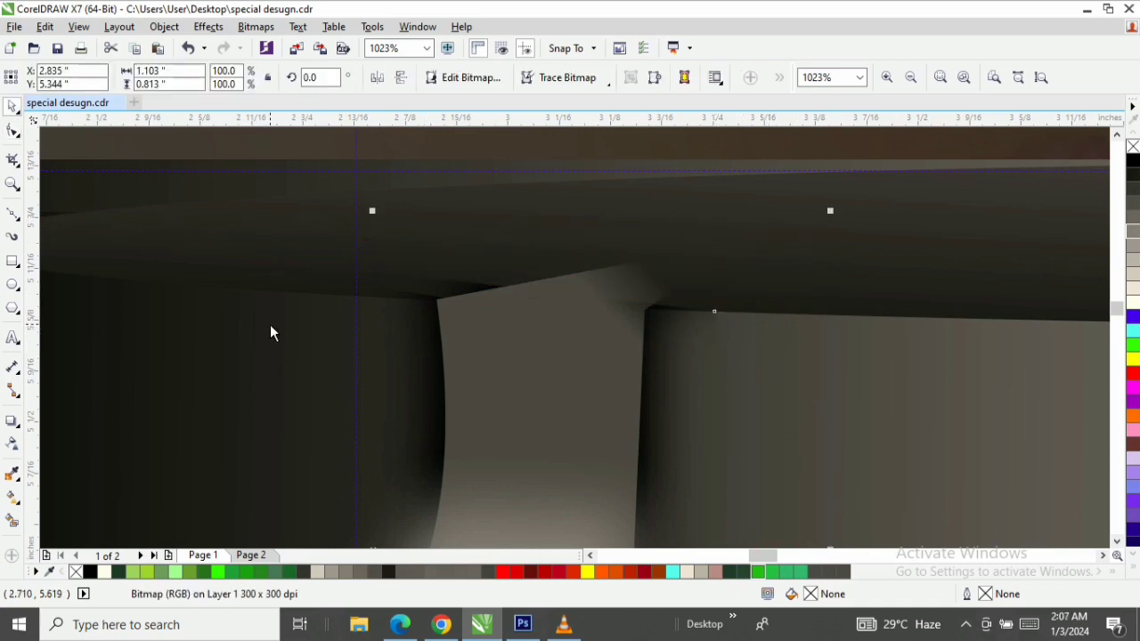
Draw a thin rectangle about 0.27 by 0.04 inches across the ribbon's upper end below the rear cylinder's rim
click(12, 263)
drag(430, 301, 653, 330)
key(space)
Convert the thin rectangle to curves and shift its left side slightly inward and down to the ribbon's left edge
right_click(535, 320)
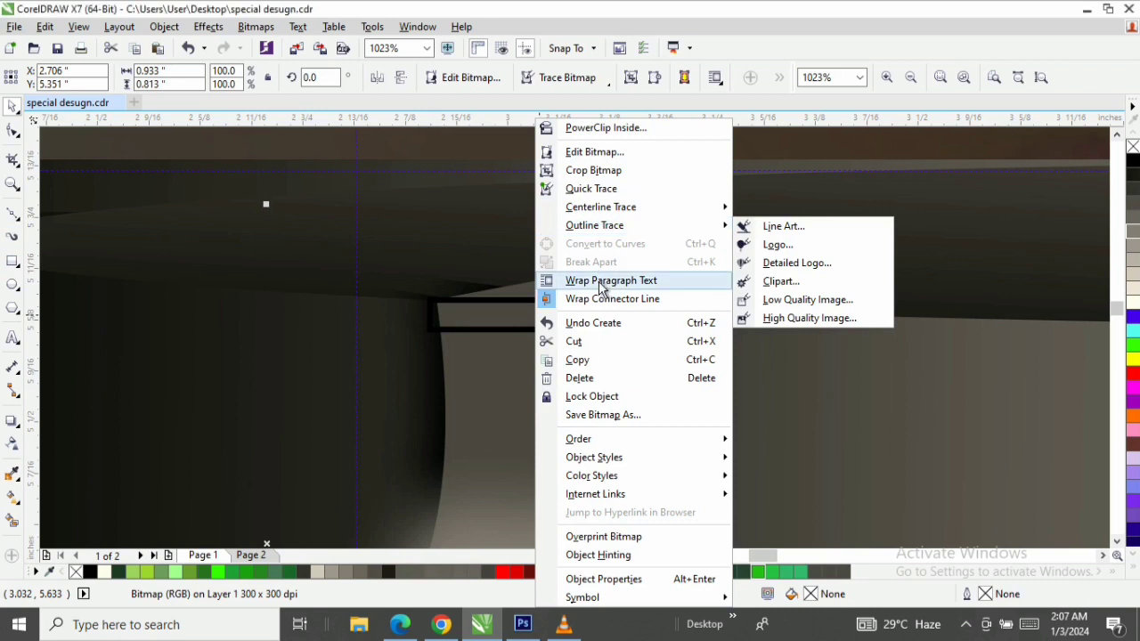
click(514, 313)
click(528, 300)
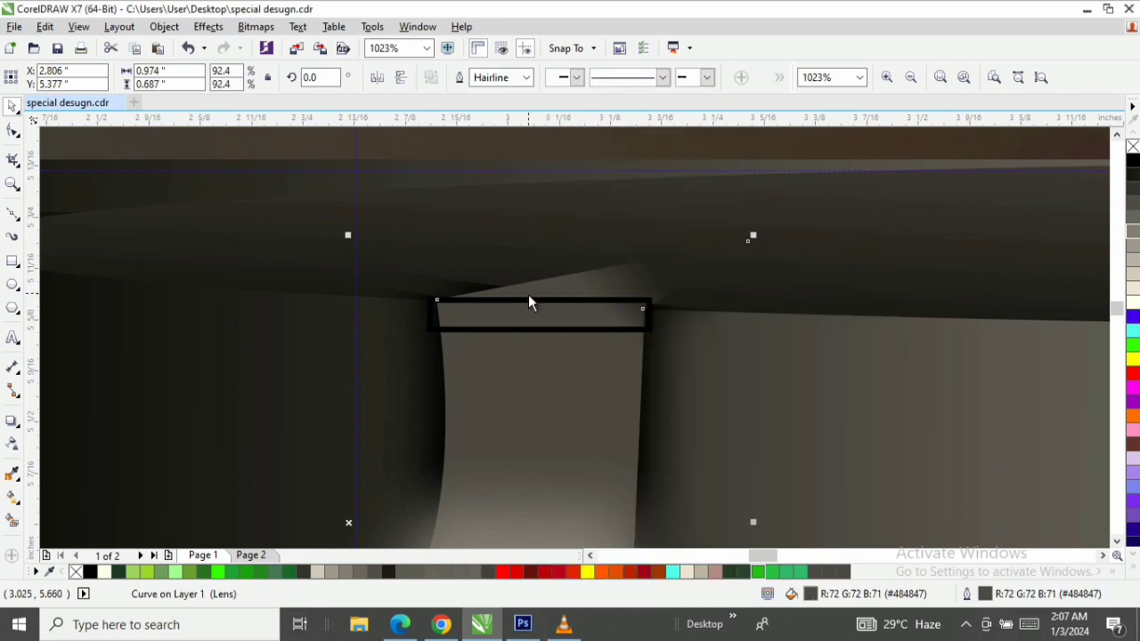
right_click(525, 301)
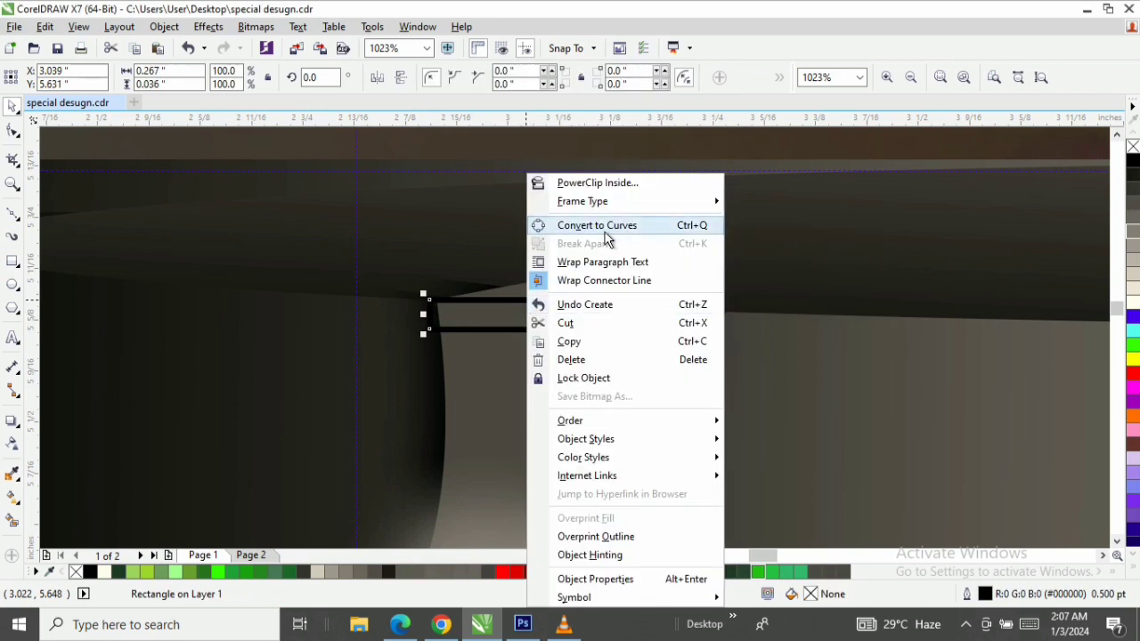
click(484, 309)
key(ctrl+q)
key(F10)
drag(427, 326, 437, 328)
key(space)
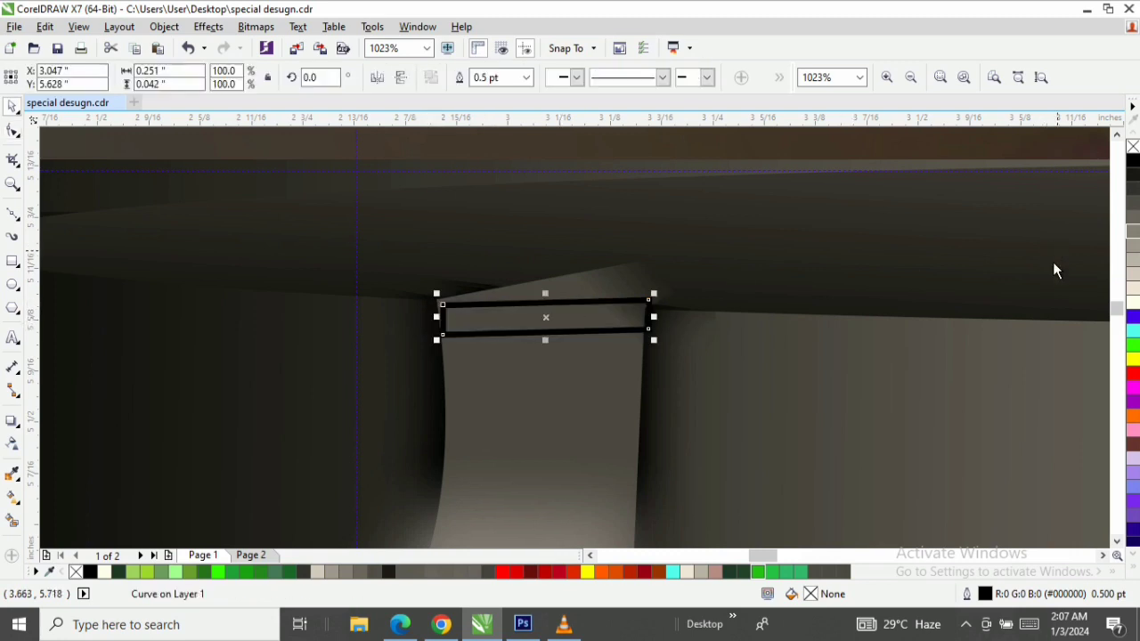
Give the thin strip a #808080 grey fill and outline and convert it to a 300 dpi RGB bitmap
click(1128, 235)
right_click(1128, 236)
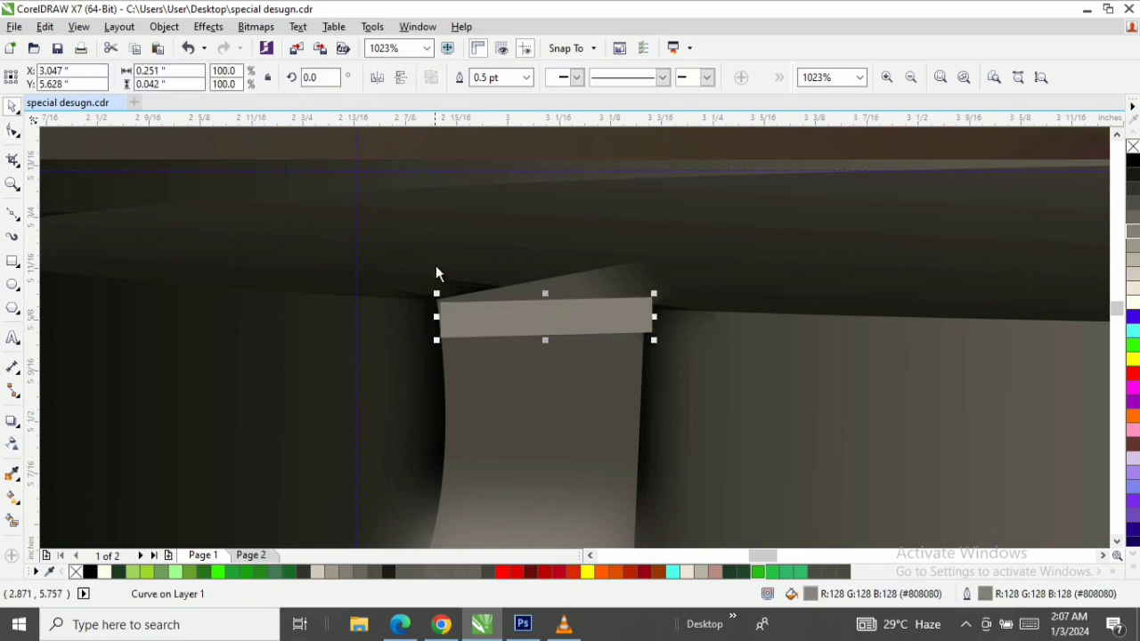
click(256, 27)
click(285, 43)
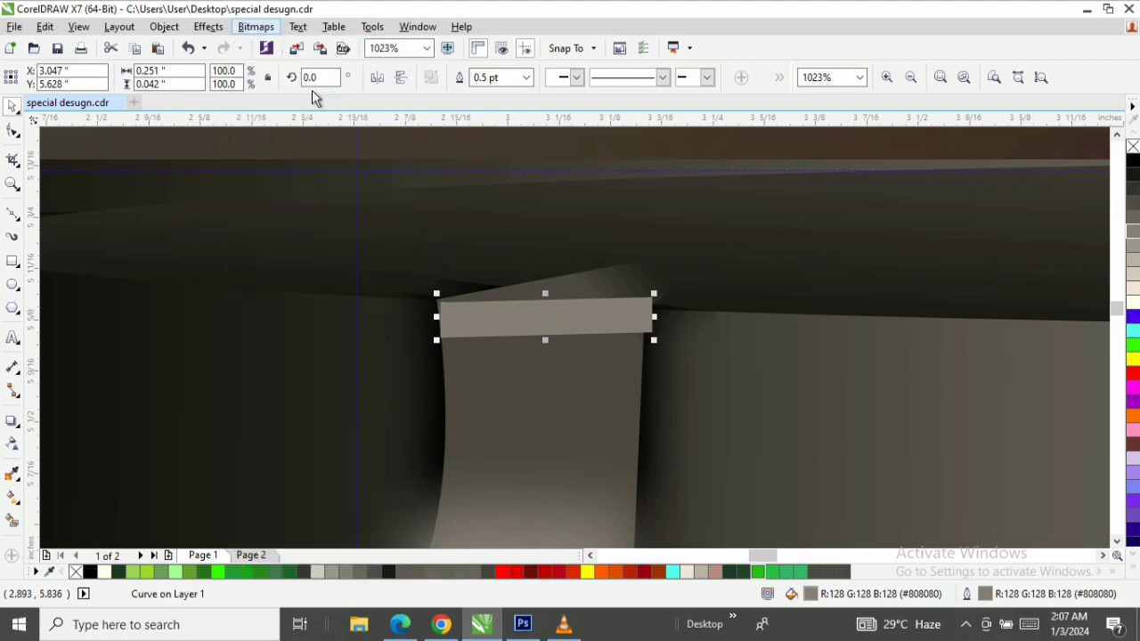
click(517, 396)
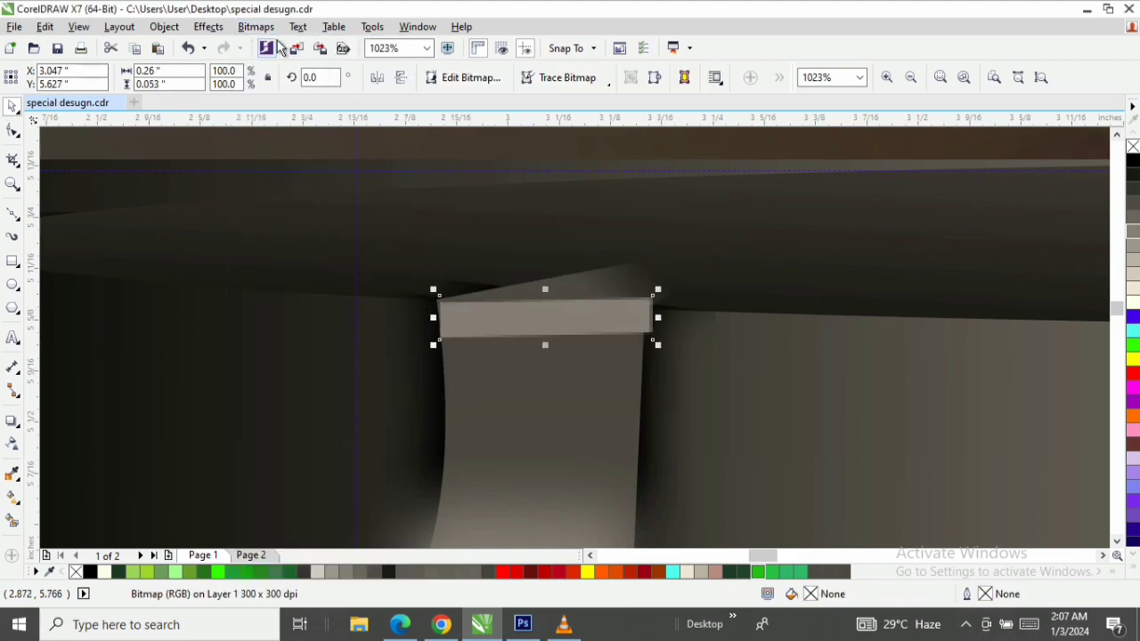
Apply a Gaussian blur with a 4.1-pixel radius to the grey strip at the ribbon's upper end
click(256, 27)
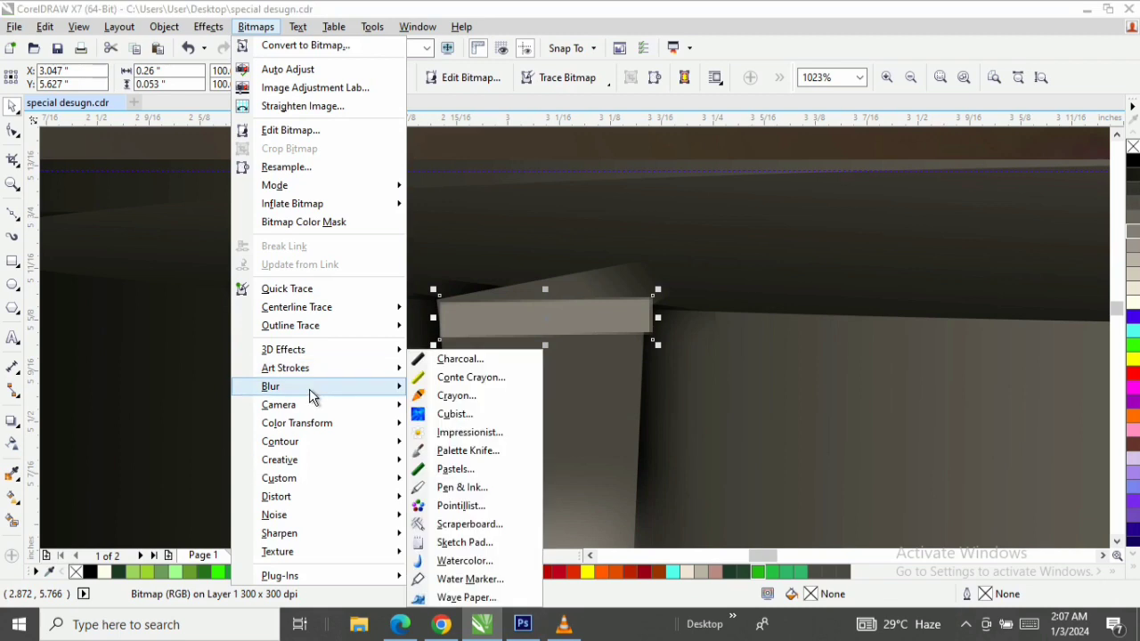
mouse_move(309, 389)
click(471, 400)
drag(511, 249, 846, 224)
drag(796, 270, 771, 279)
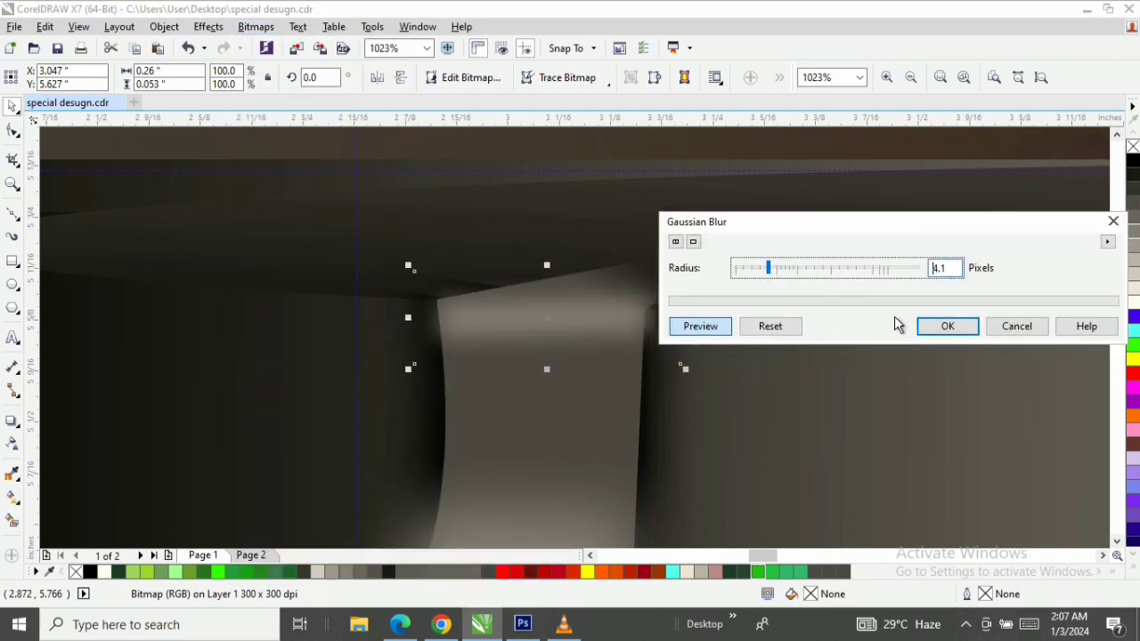
click(946, 331)
Enlarge the ribbon piece on the front left cylinder to about 1.72 by 1.28 inches, keeping its lower-left corner in place
key(z)
scroll(665, 312, down, 6)
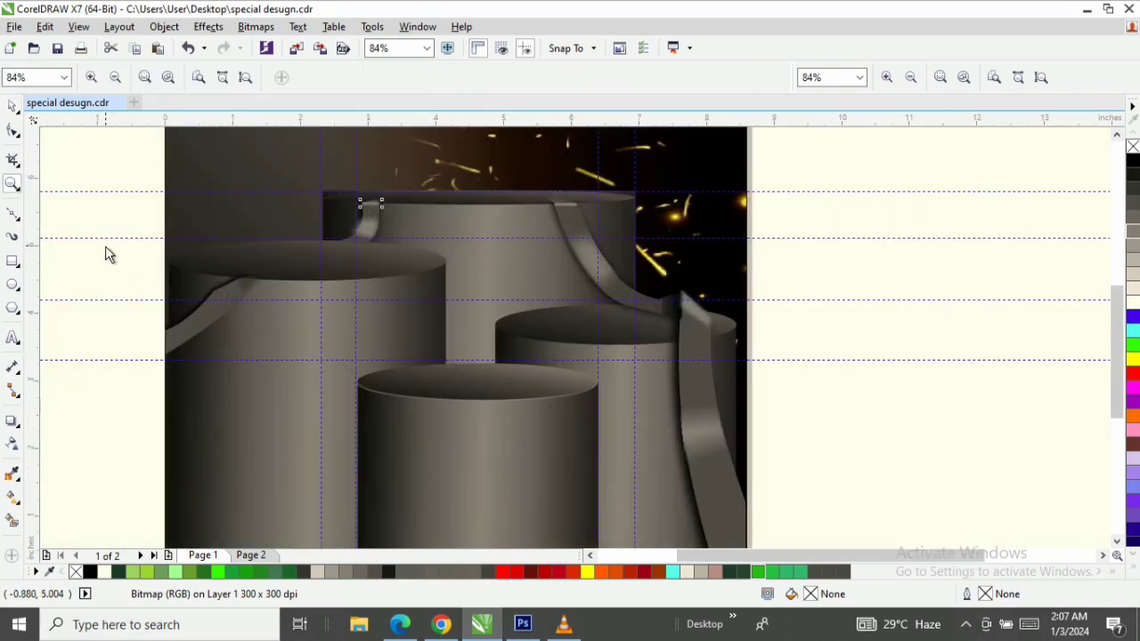
drag(105, 245, 351, 392)
key(space)
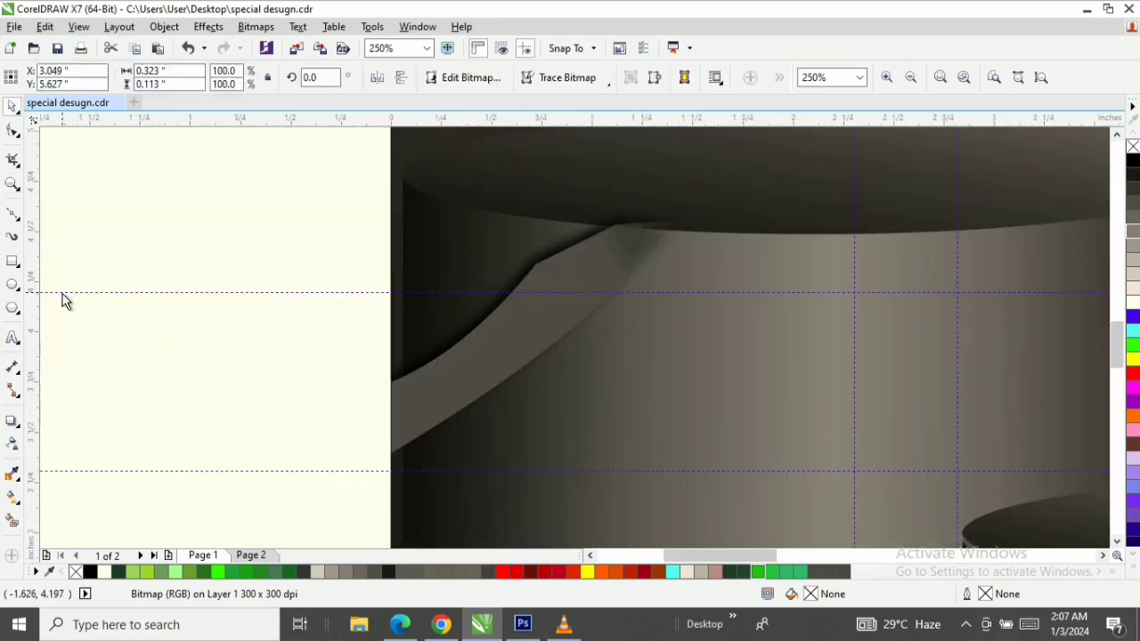
click(12, 214)
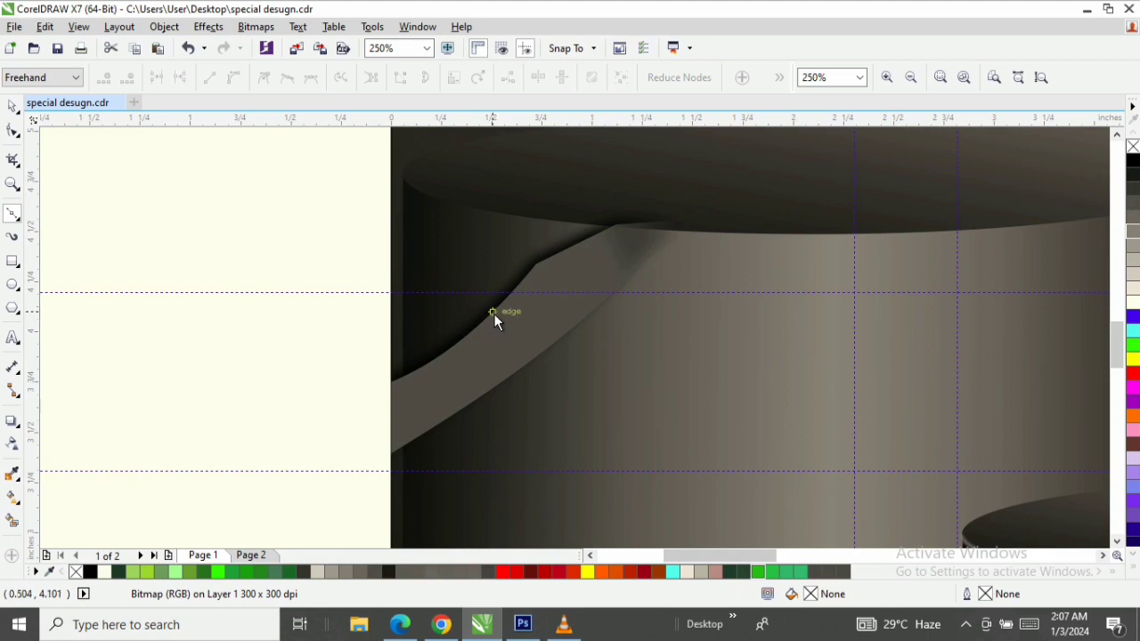
click(493, 312)
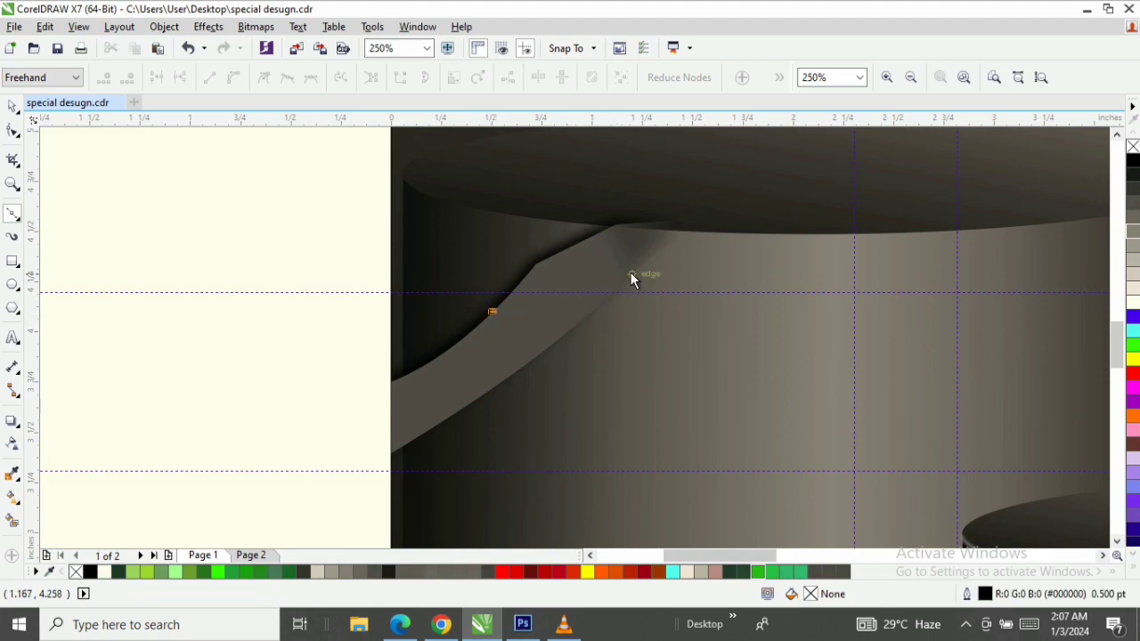
key(space)
click(605, 252)
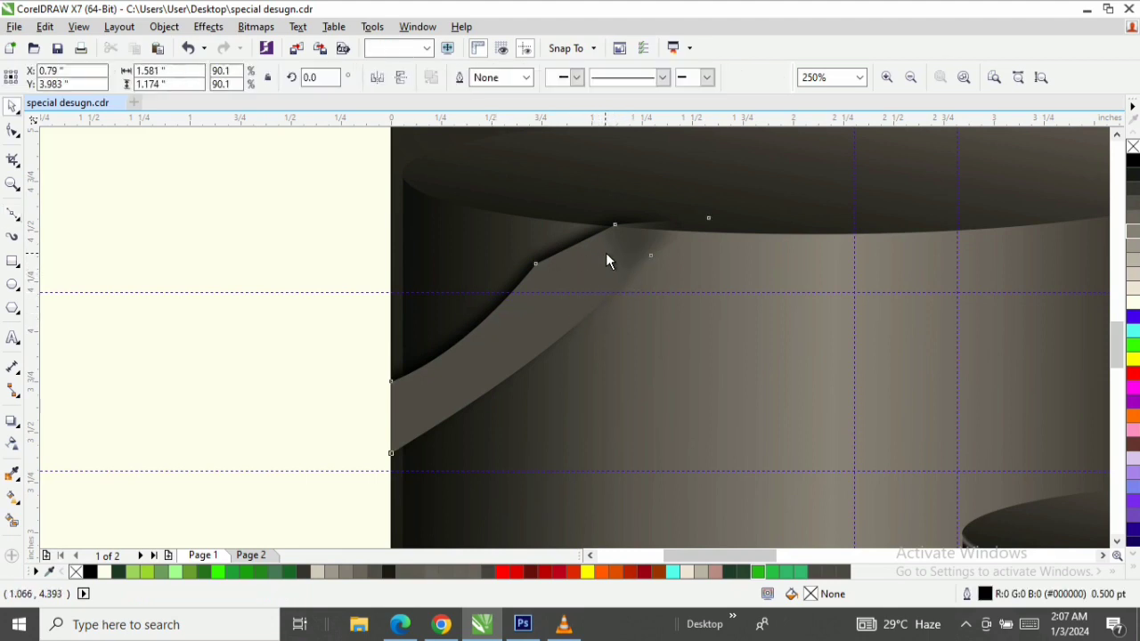
click(606, 254)
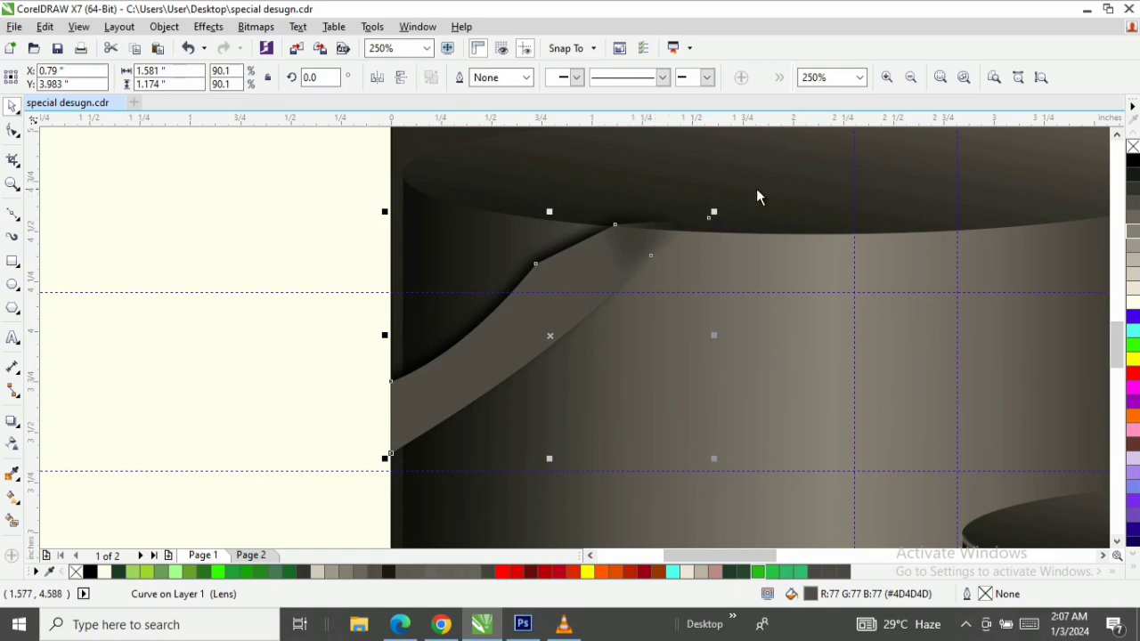
drag(718, 212, 742, 191)
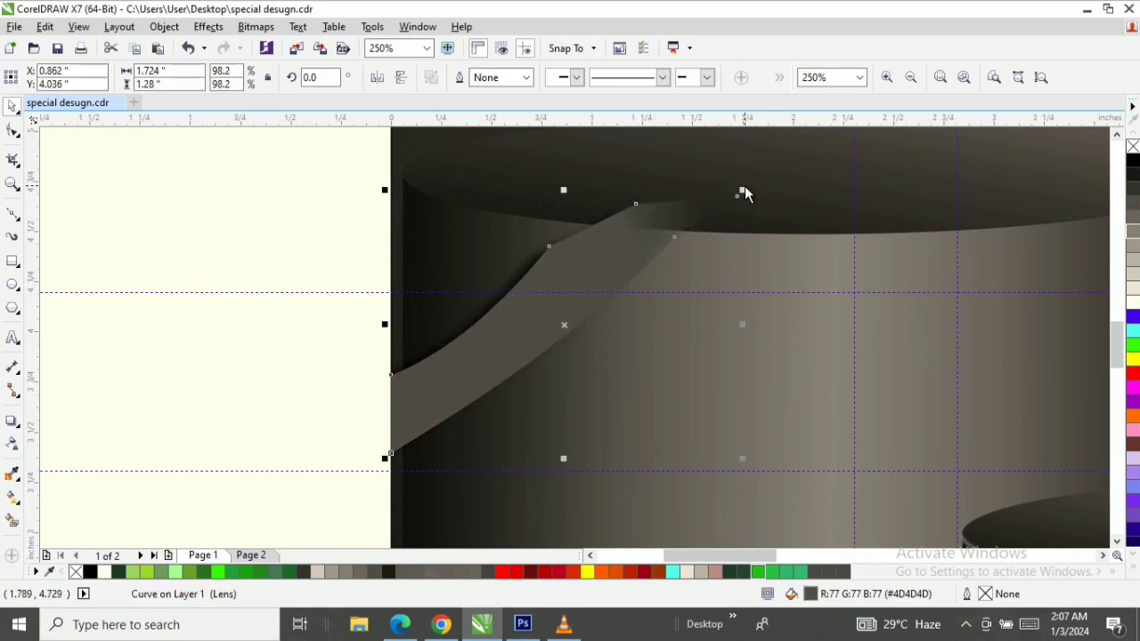
Draw a four-sided highlight shape across the left ribbon piece just below the cylinder's rim, fitting its lower corners to the ribbon's edges
click(12, 214)
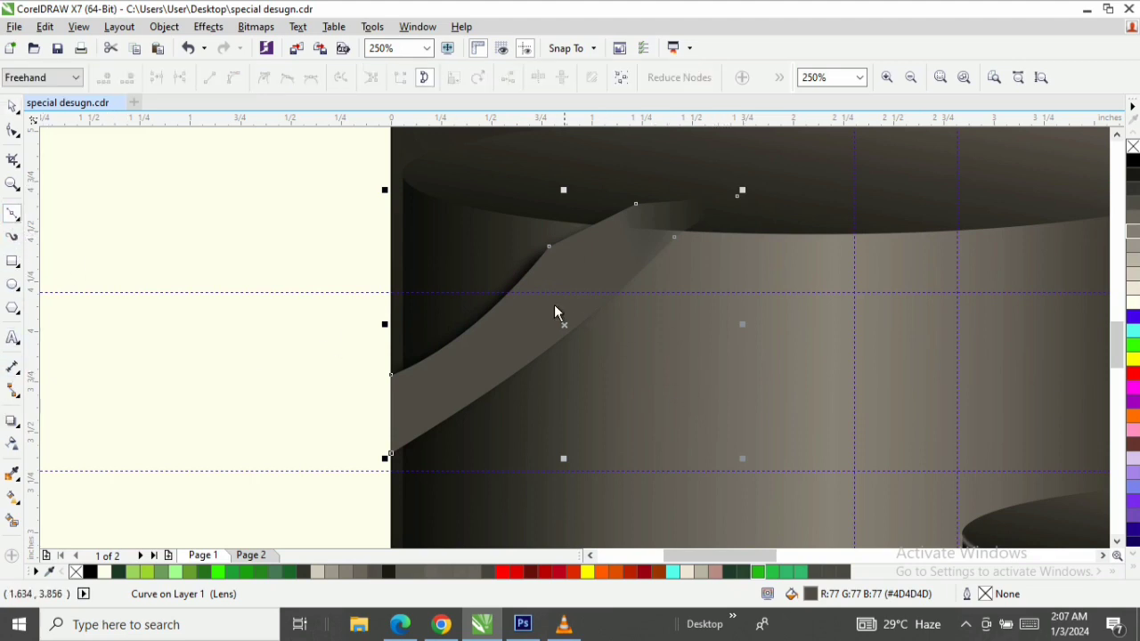
click(524, 280)
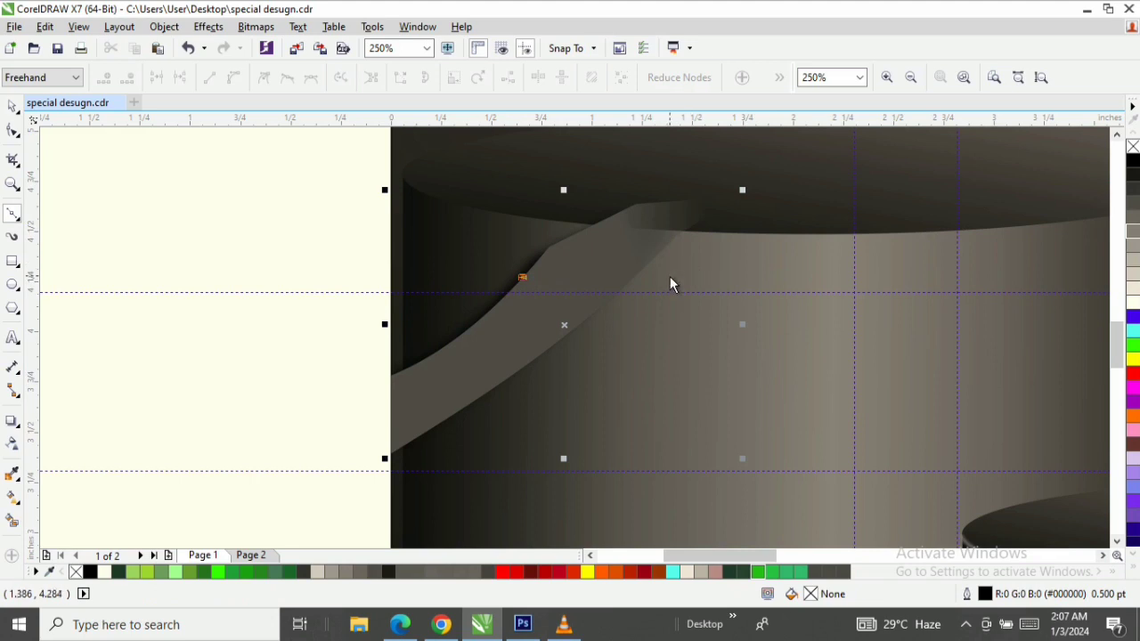
click(685, 232)
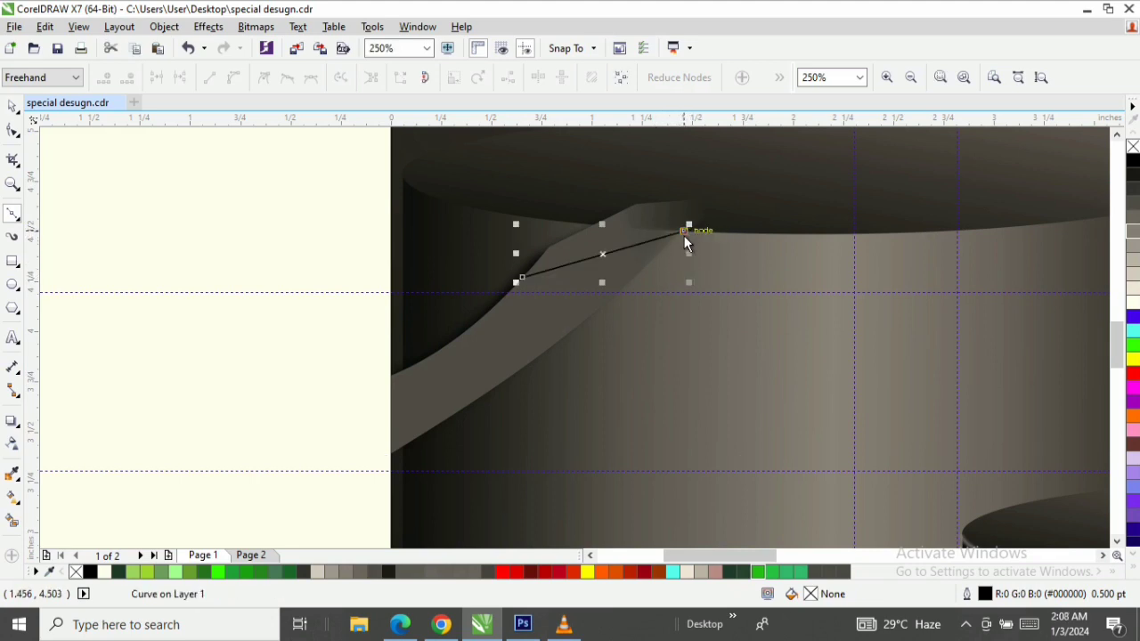
click(606, 216)
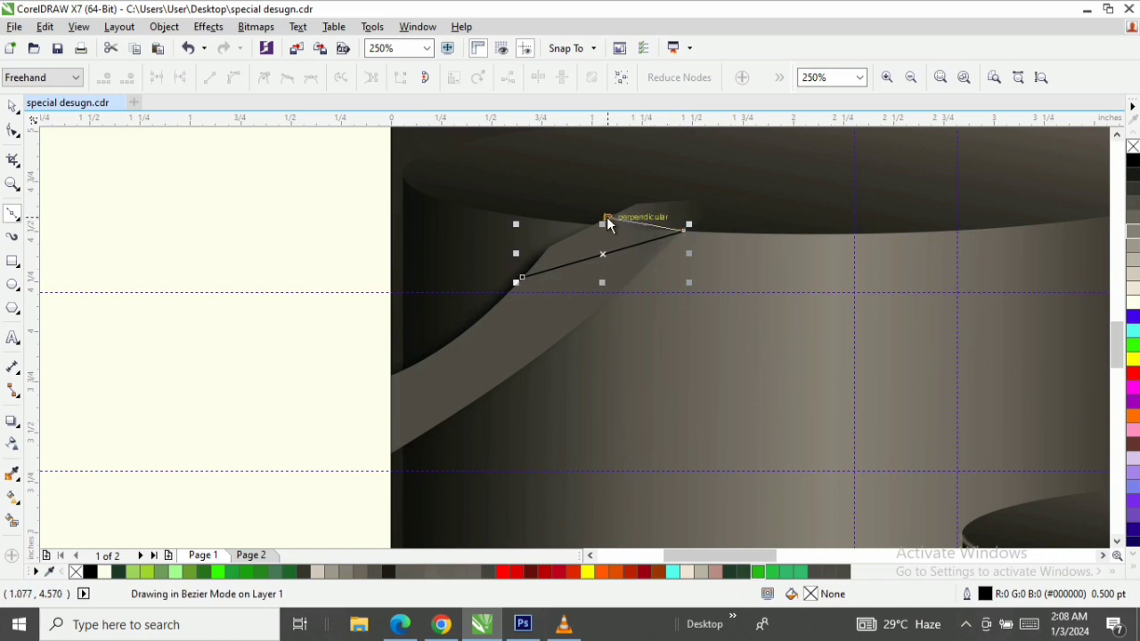
click(523, 276)
click(522, 277)
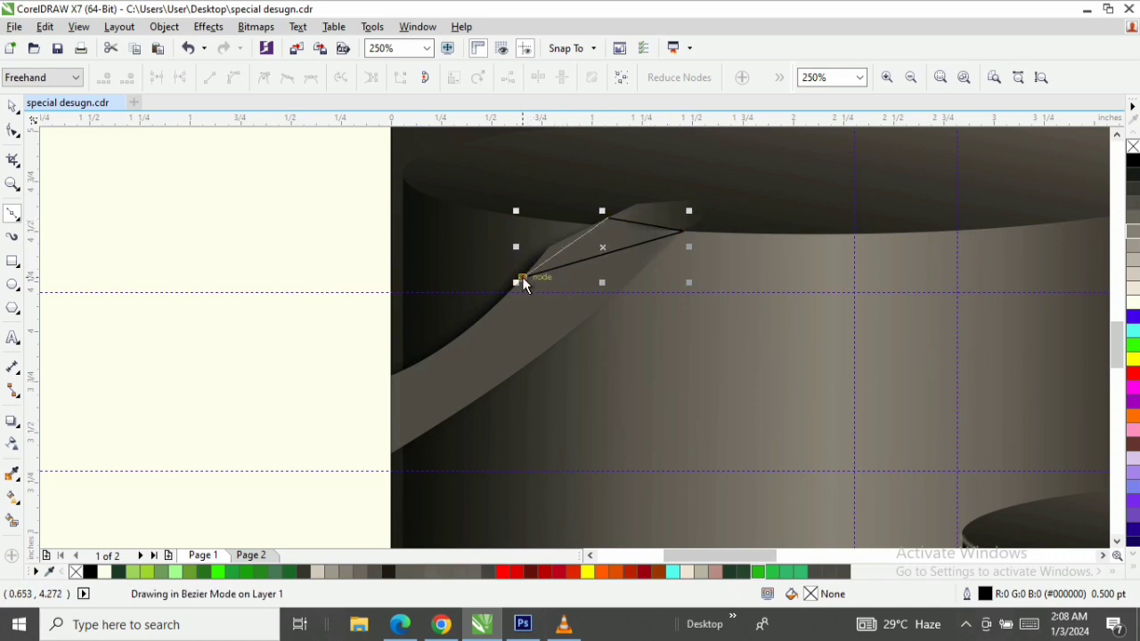
key(F10)
mouse_move(602, 288)
mouse_down()
mouse_move(606, 298)
mouse_move(611, 287)
mouse_up()
drag(527, 278, 520, 290)
Convert the highlight shape's upper-left side to a curve and bend it outward to follow the ribbon's edge
right_click(564, 250)
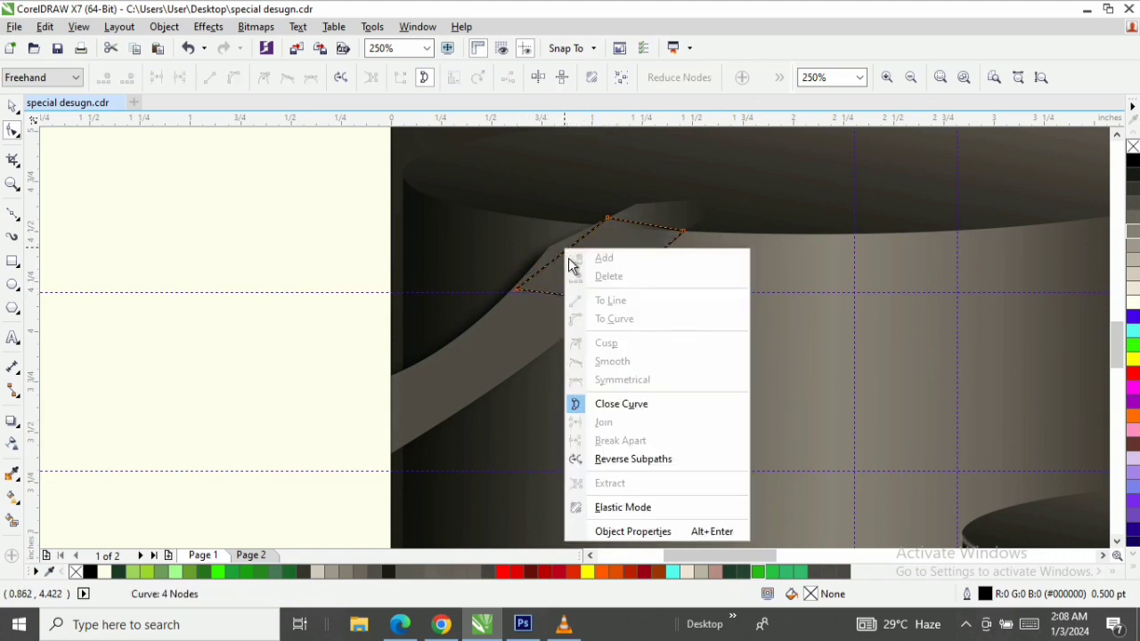
key(Escape)
right_click(568, 249)
click(569, 250)
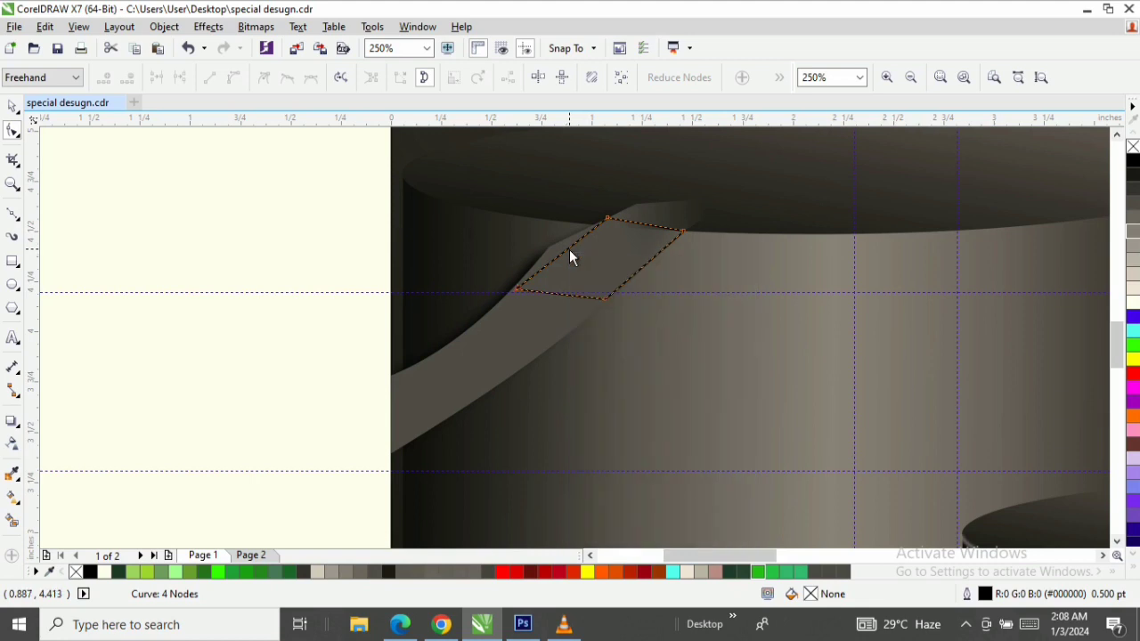
right_click(569, 250)
click(616, 320)
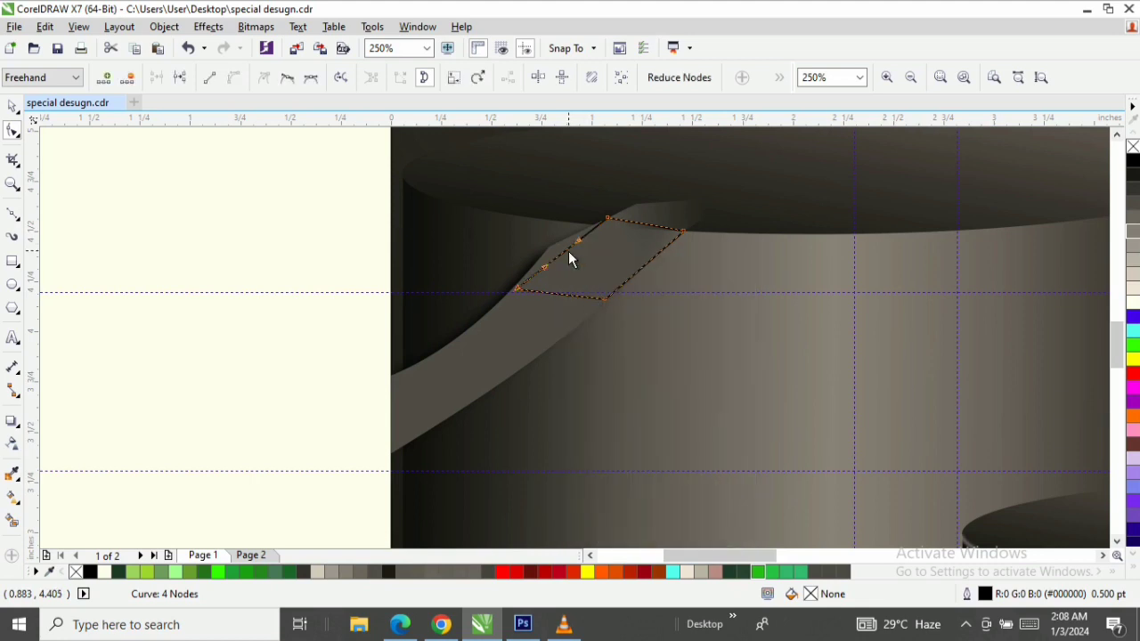
drag(568, 251, 560, 251)
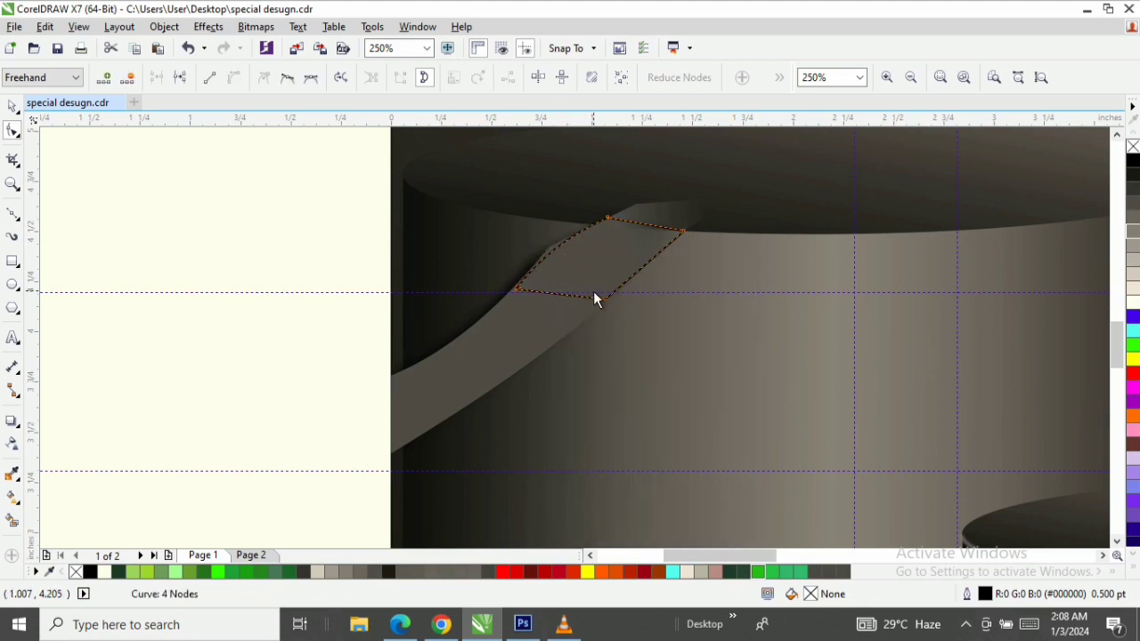
Give the highlight shape a #808080 grey fill and outline and convert it to a 300 dpi RGB bitmap
key(space)
click(1132, 233)
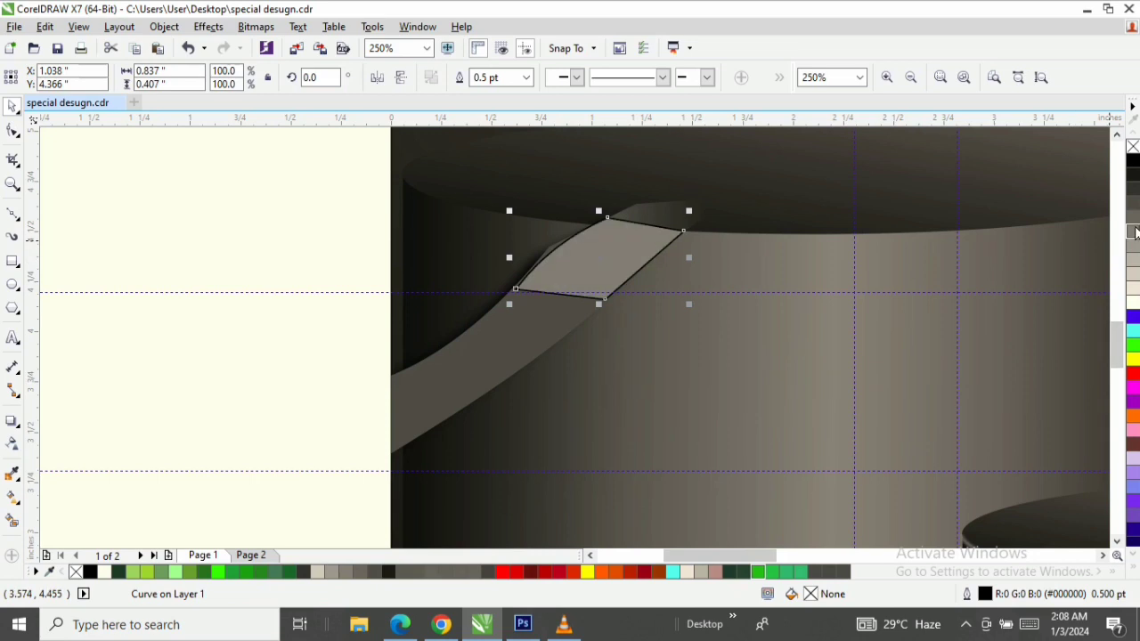
right_click(1132, 233)
click(256, 26)
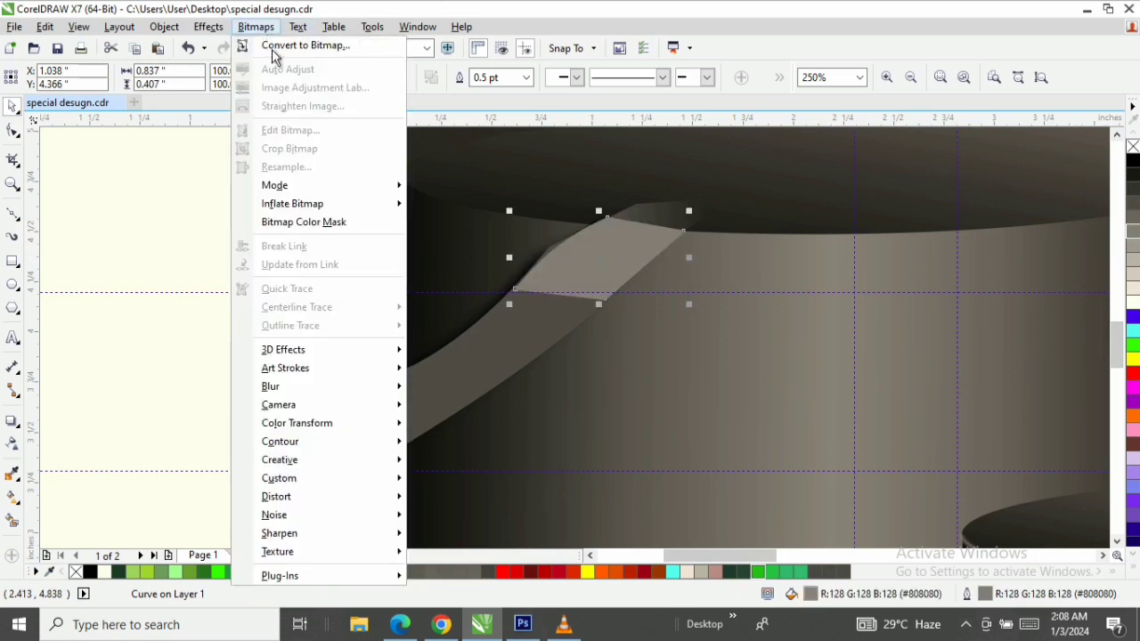
click(281, 43)
click(516, 399)
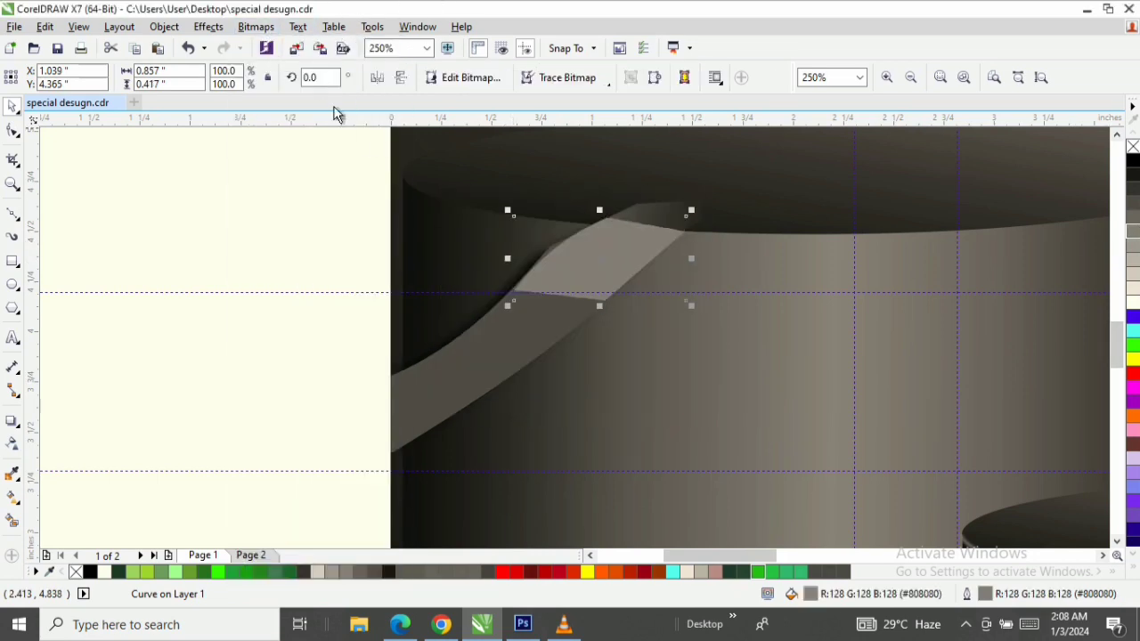
Apply a Gaussian blur with a 19-pixel radius to the grey highlight on the left ribbon piece
click(255, 26)
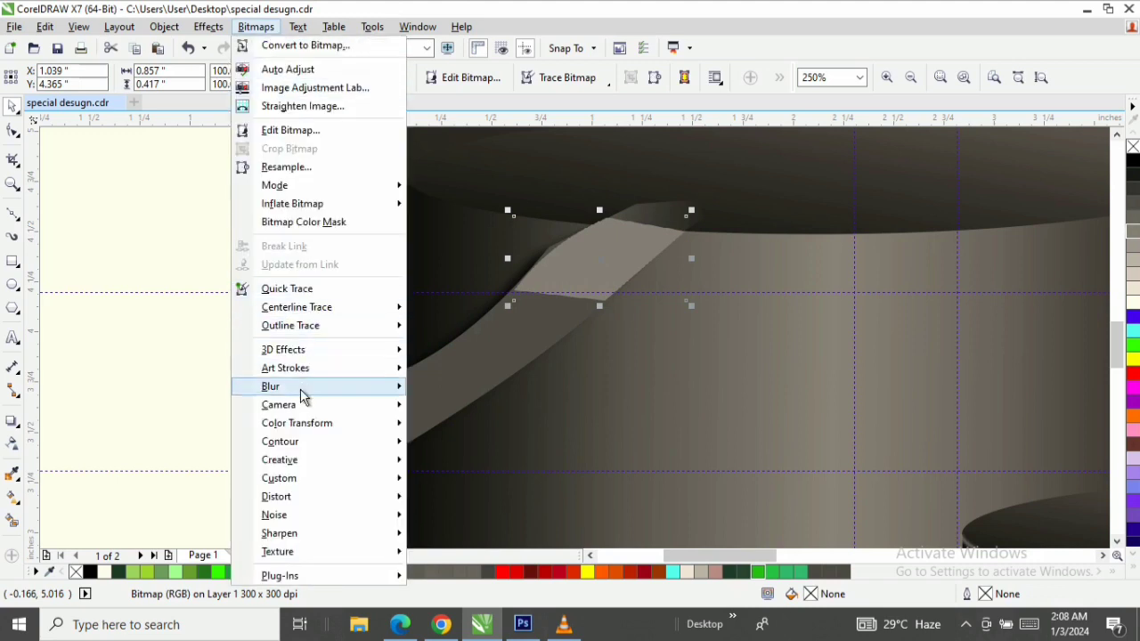
mouse_move(328, 388)
click(458, 406)
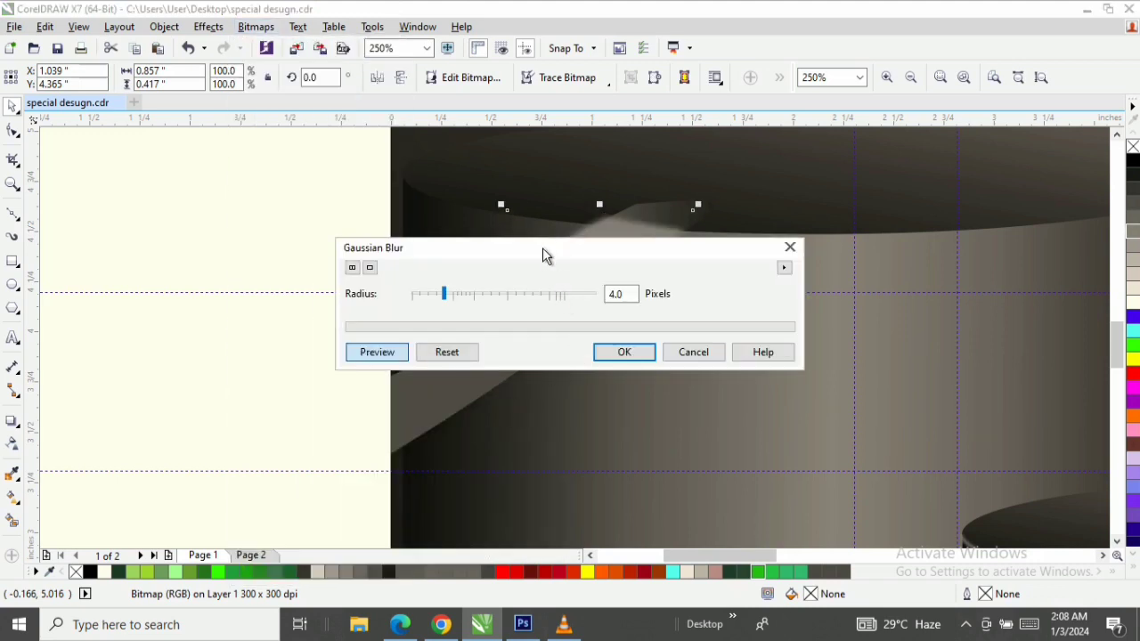
drag(525, 247, 742, 320)
drag(809, 347, 884, 368)
click(778, 394)
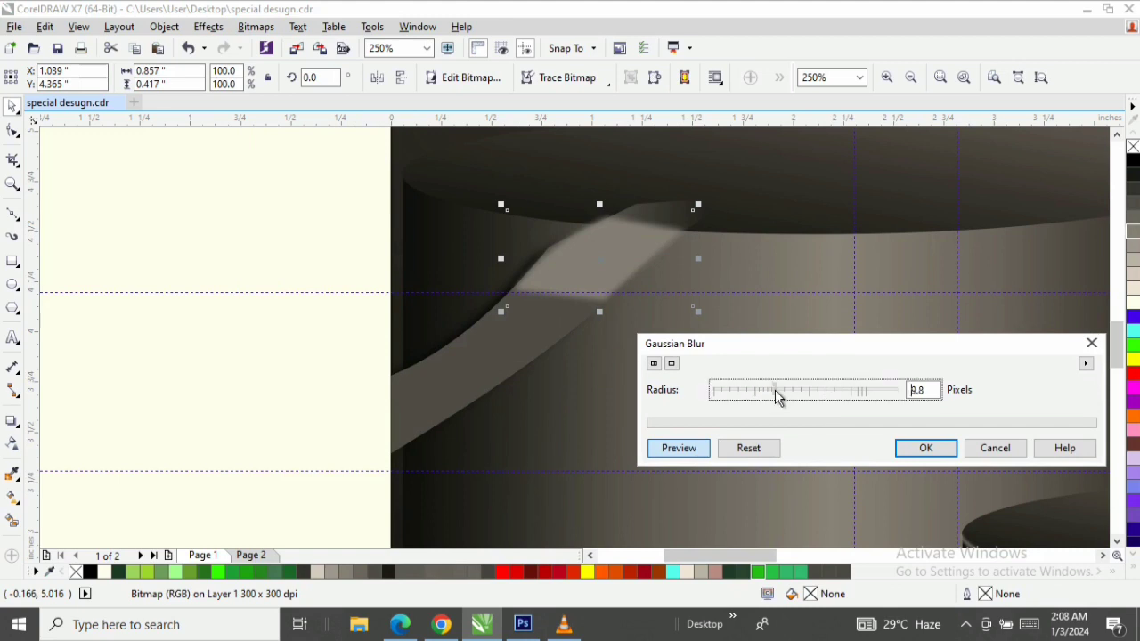
click(790, 394)
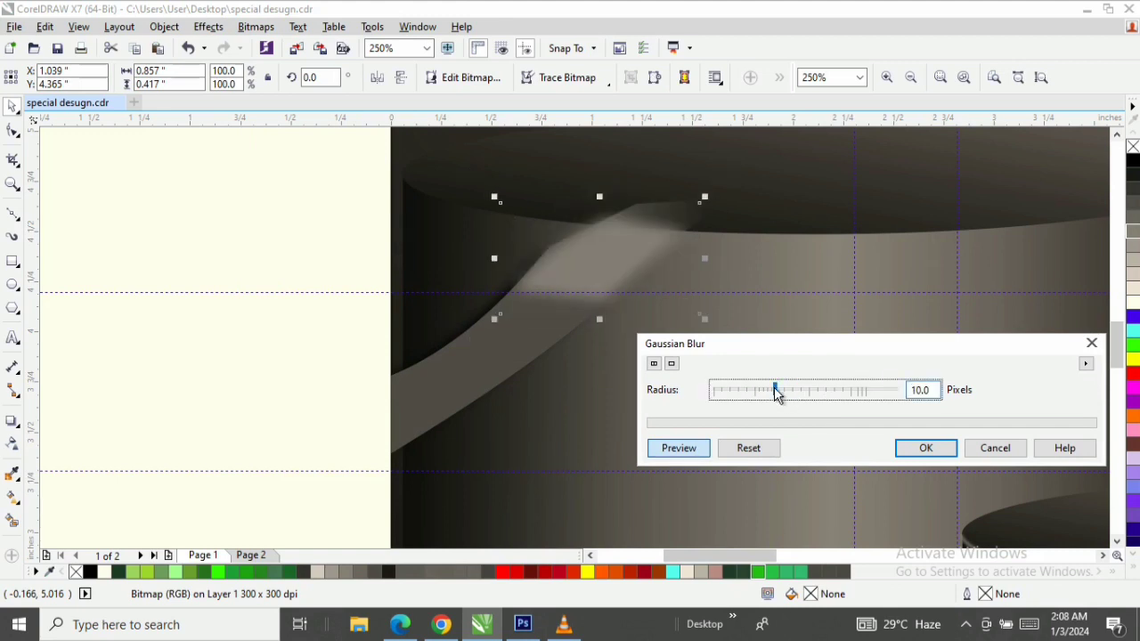
drag(779, 396, 785, 395)
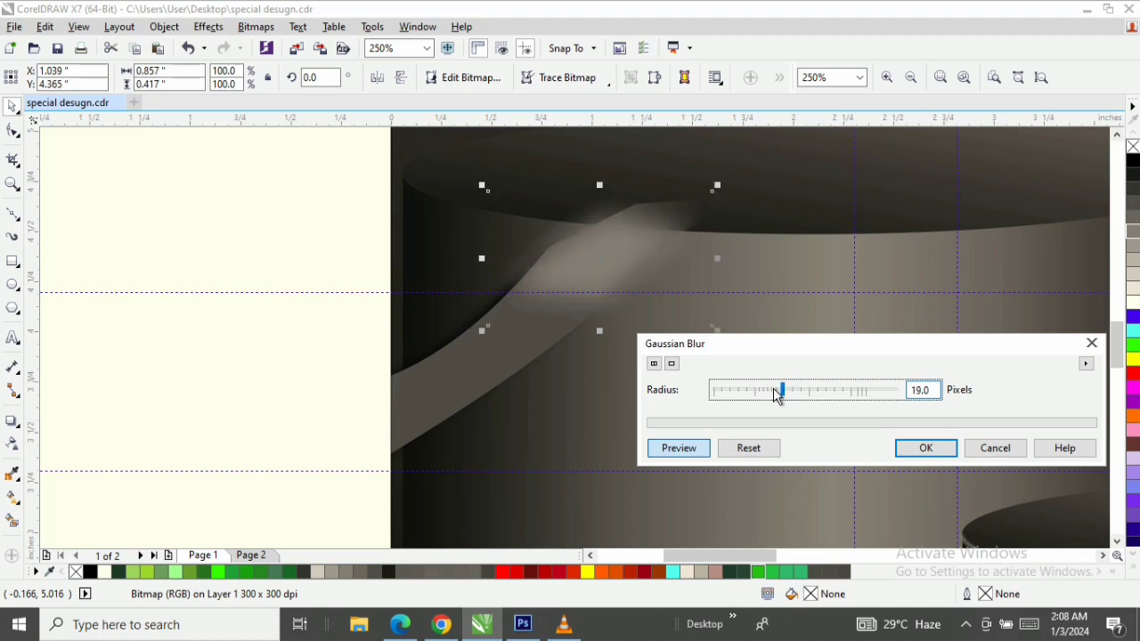
click(926, 448)
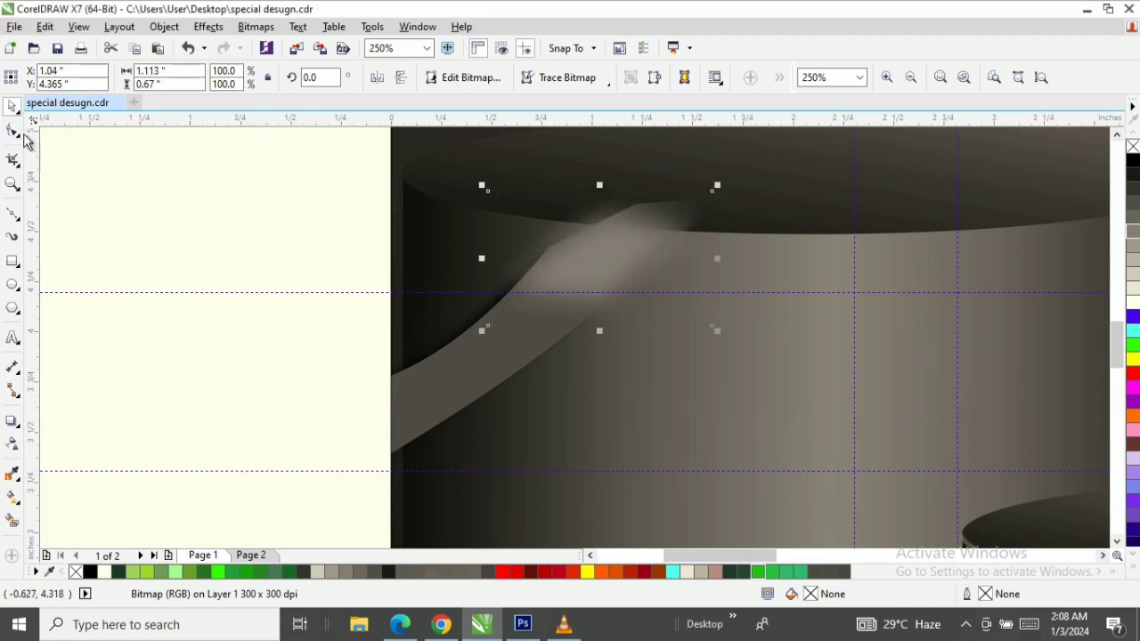
Reshape the blurred highlight's boundary to the ribbon's edges, moving two corner nodes inward and adding a node at the upper bend
click(13, 132)
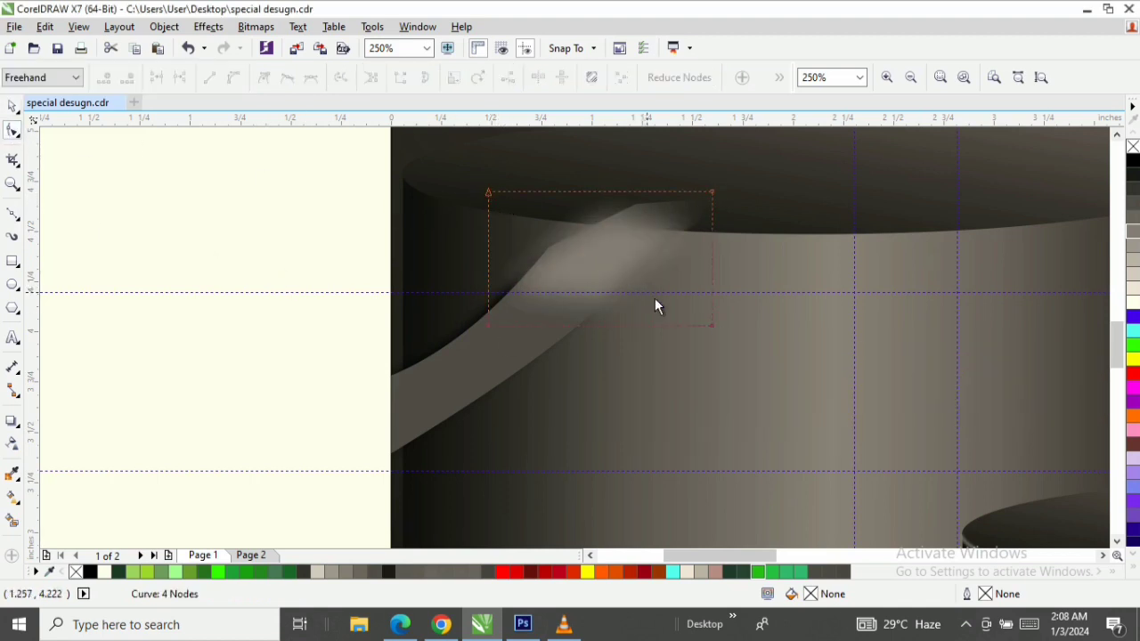
drag(710, 326, 592, 312)
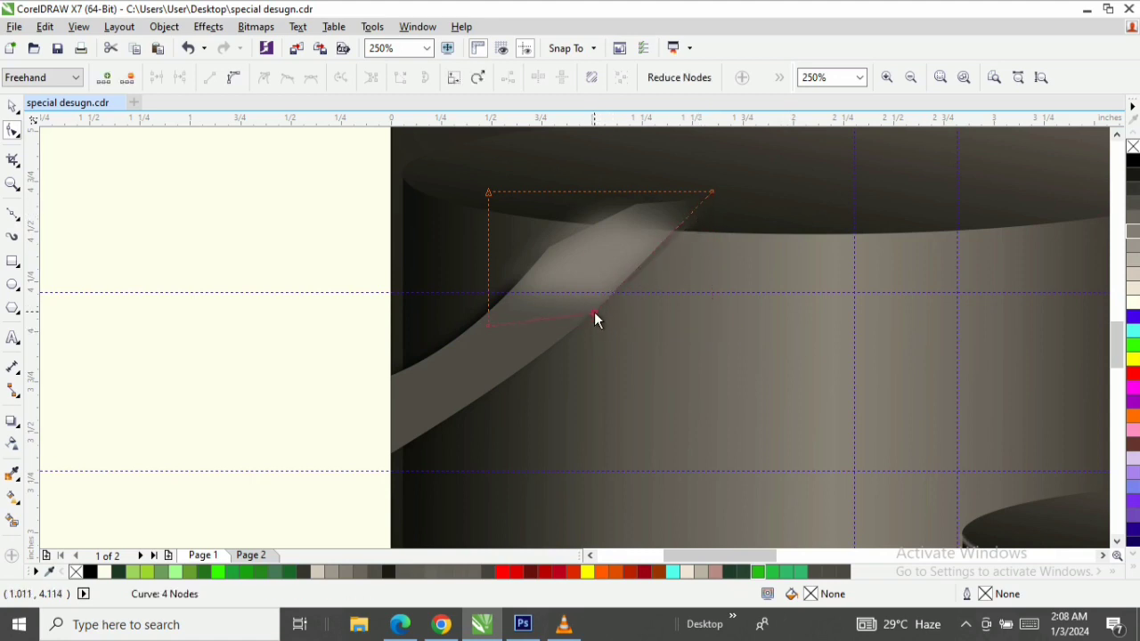
drag(487, 194, 626, 215)
double_click(552, 244)
Examine the whole poster with its cylinders and ribbon, and check page 2 before returning to page 1
key(z)
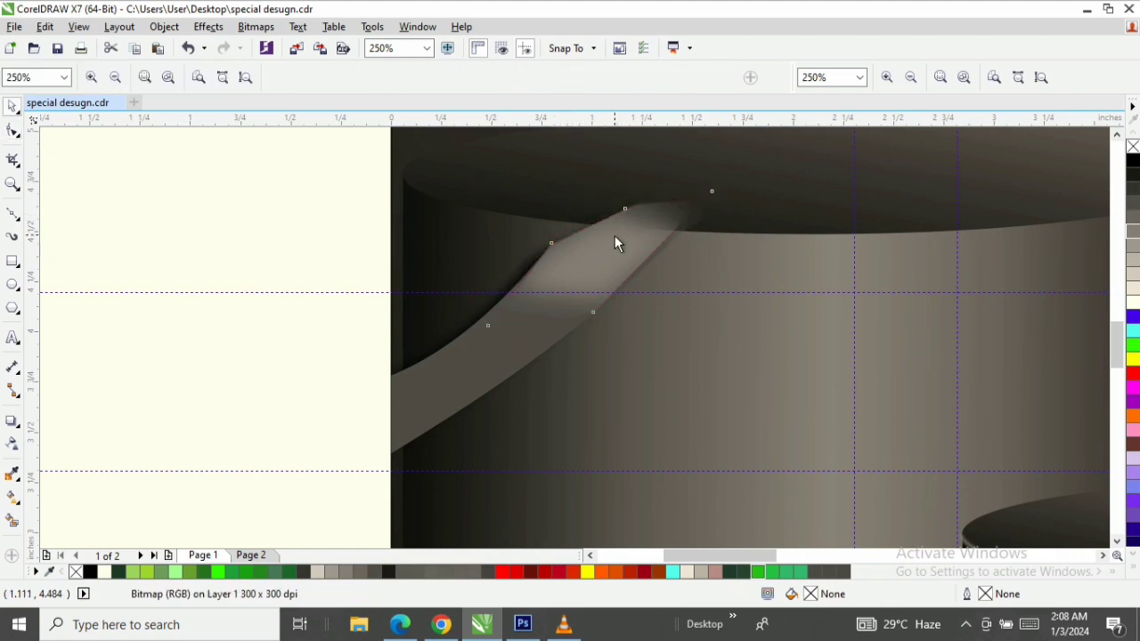
right_click(615, 267)
key(space)
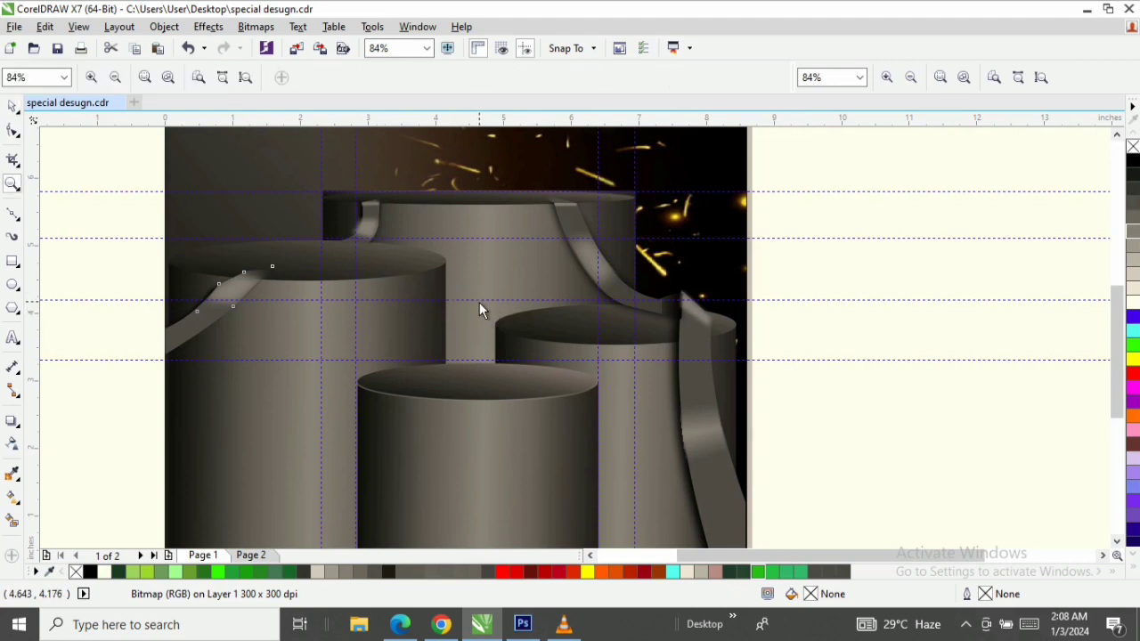
scroll(479, 302, down, 2)
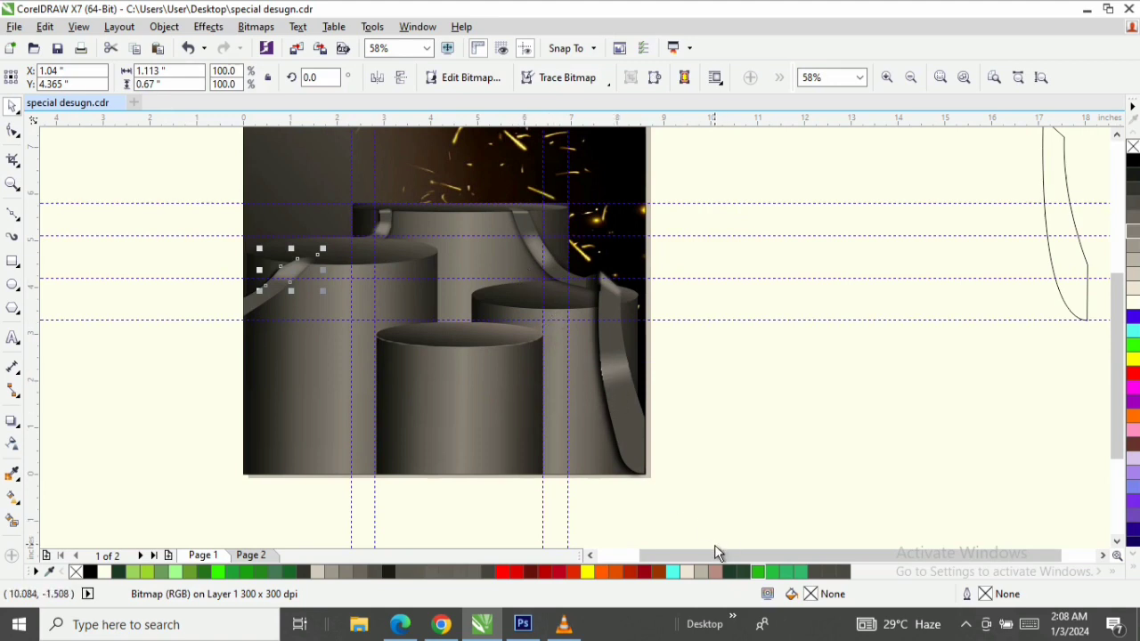
drag(717, 552, 839, 556)
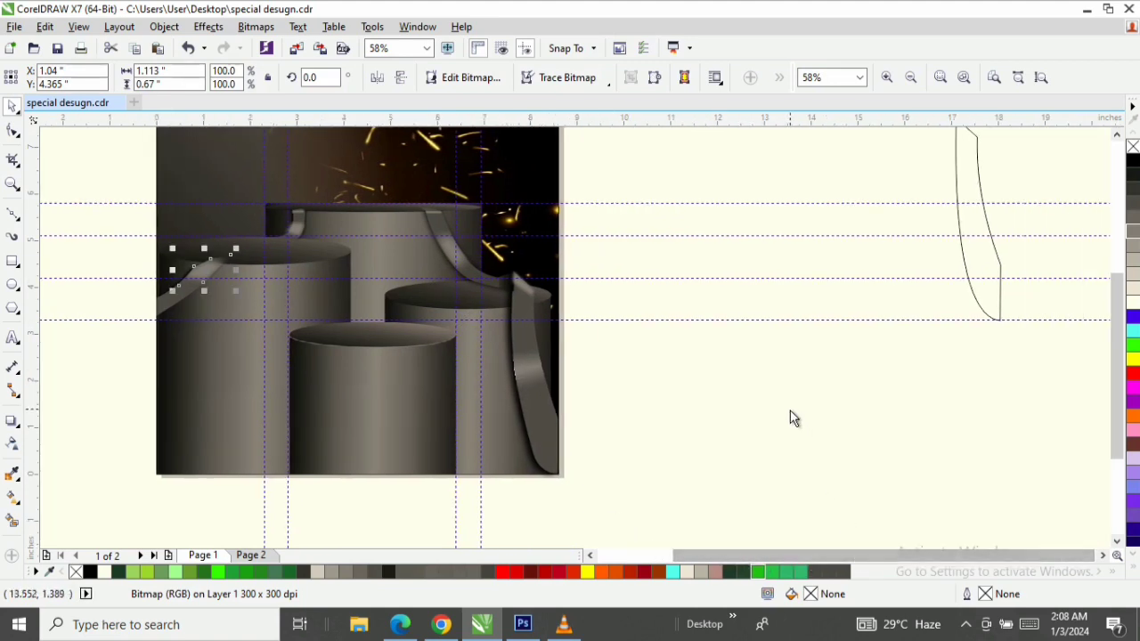
key(z)
key(F3)
key(F3)
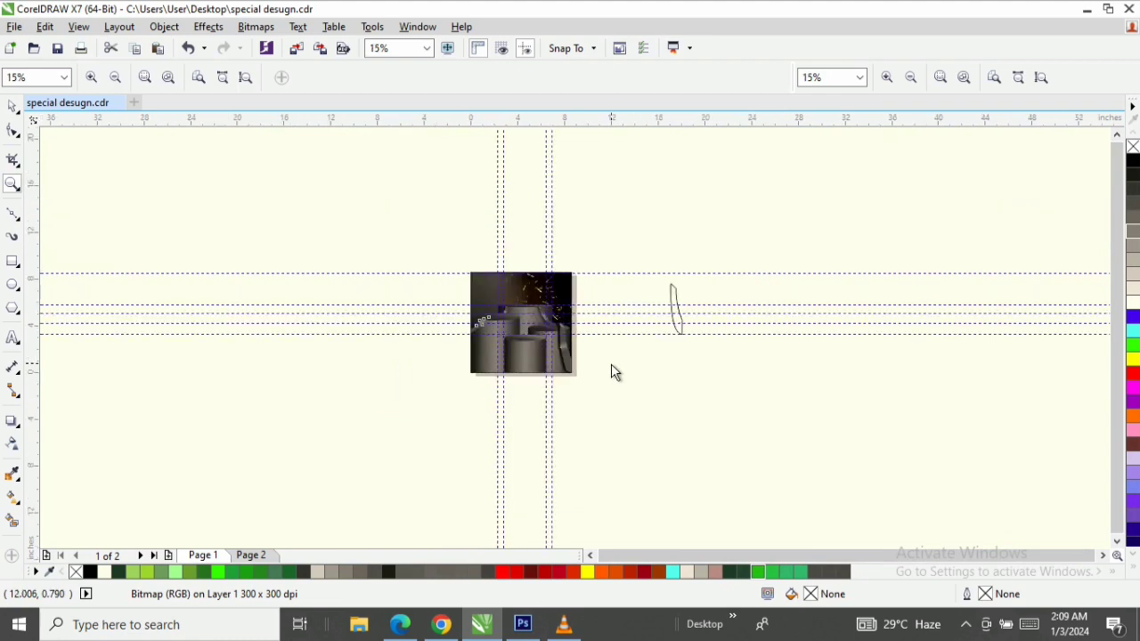
drag(470, 251, 534, 367)
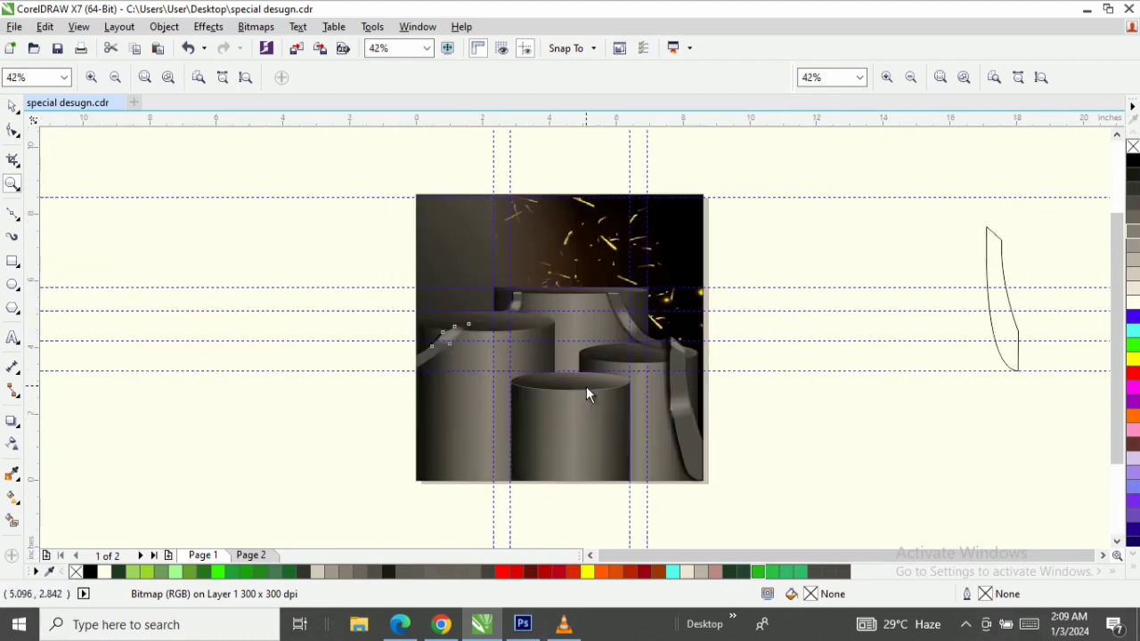
key(space)
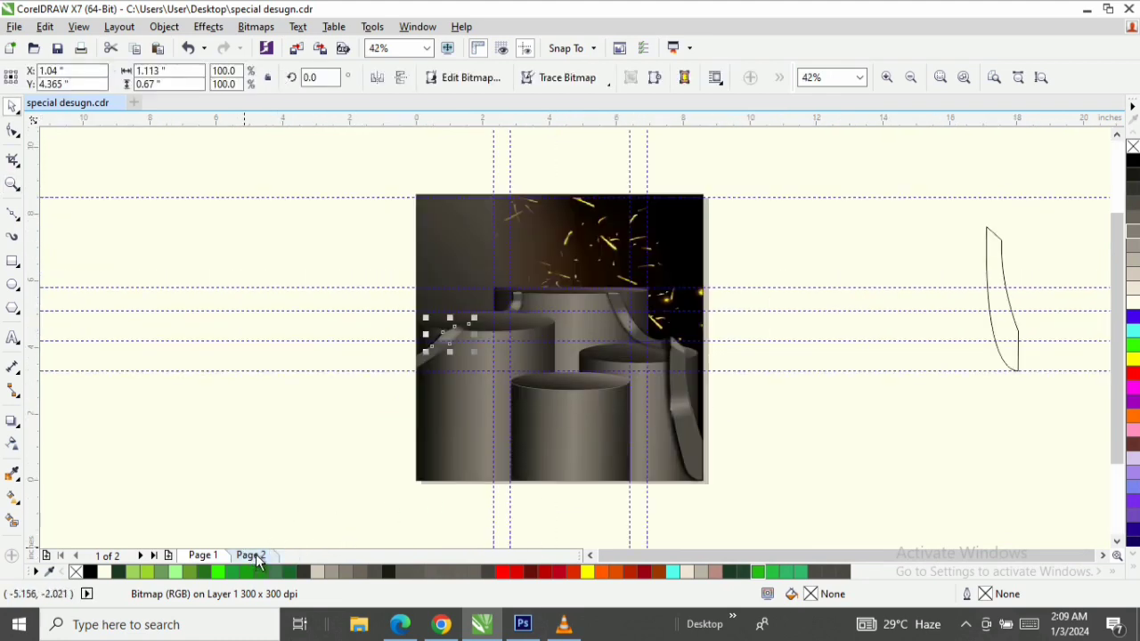
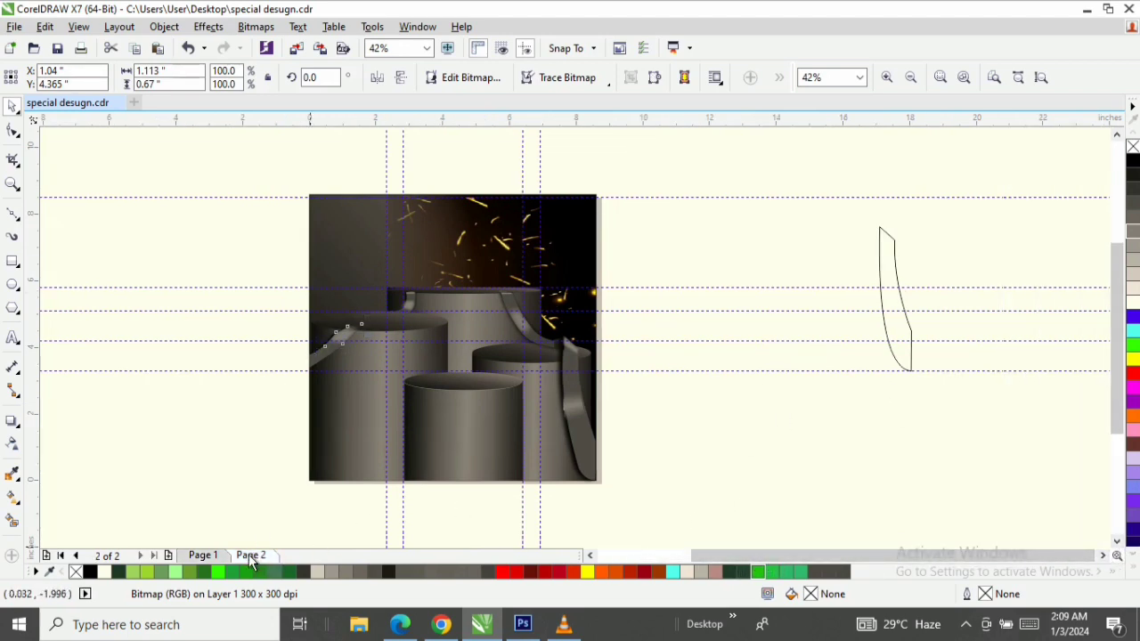
click(248, 553)
click(212, 554)
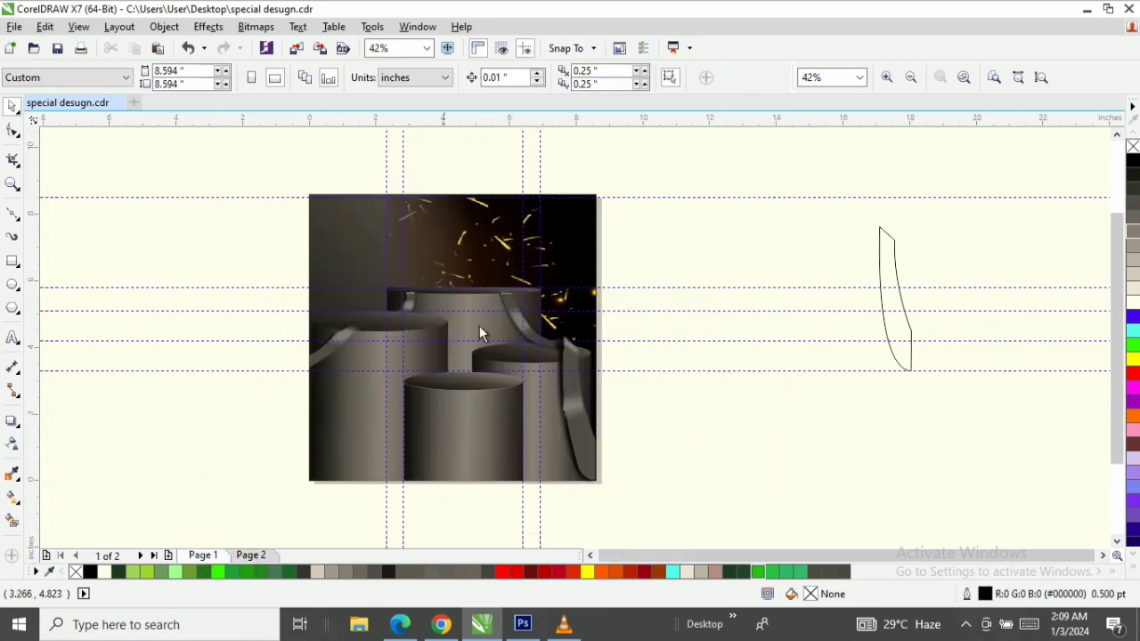
Import C.psd, hh.psd, hhh.psd, jjj.psd and MMM.psd from the pictures folder
right_click(694, 255)
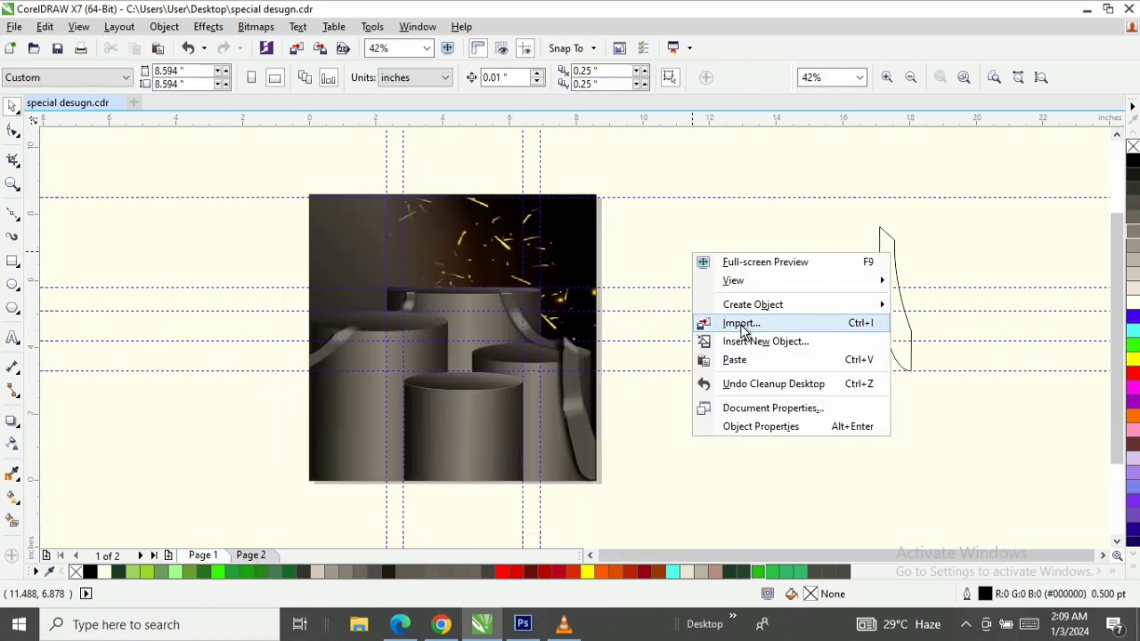
click(744, 327)
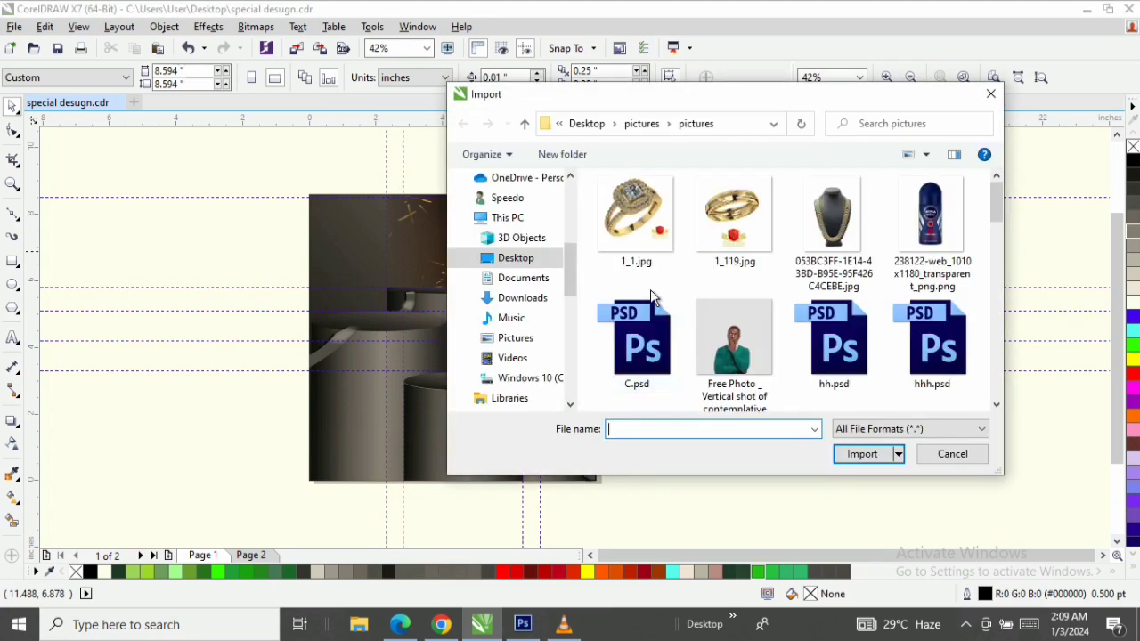
click(645, 322)
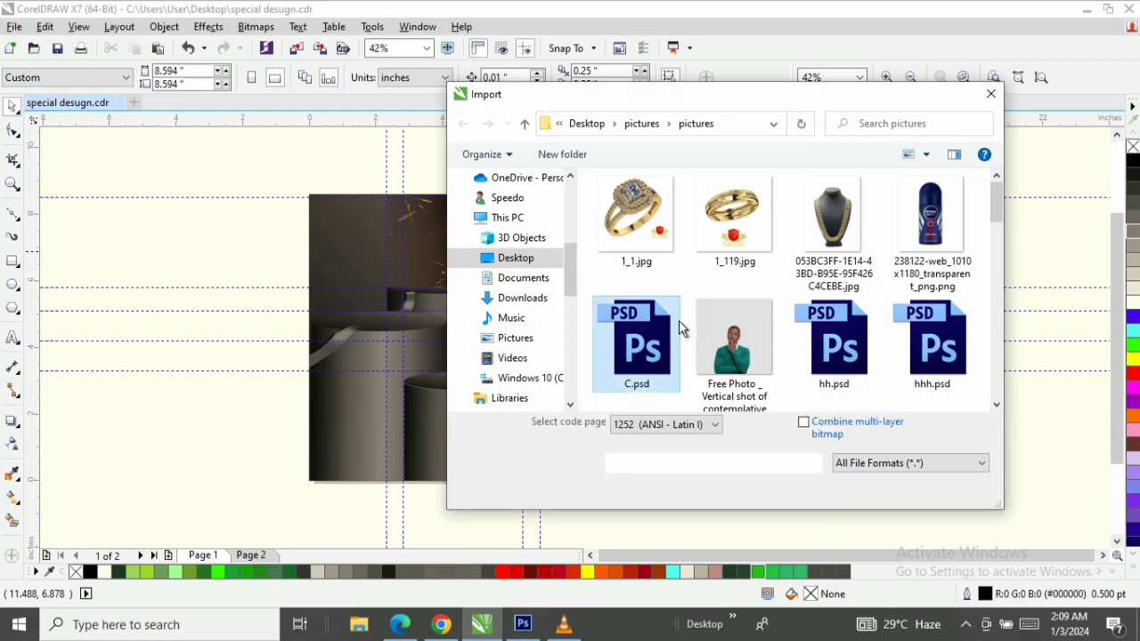
ctrl+click(855, 325)
ctrl+click(966, 326)
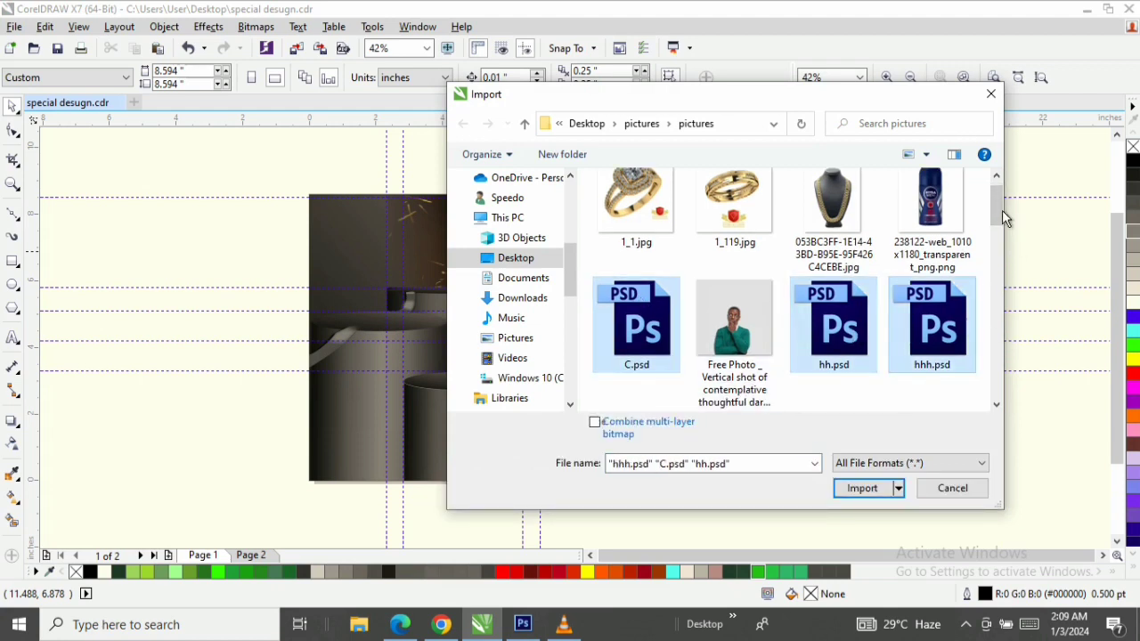
scroll(1002, 211, down, 3)
ctrl+click(932, 280)
ctrl+click(663, 381)
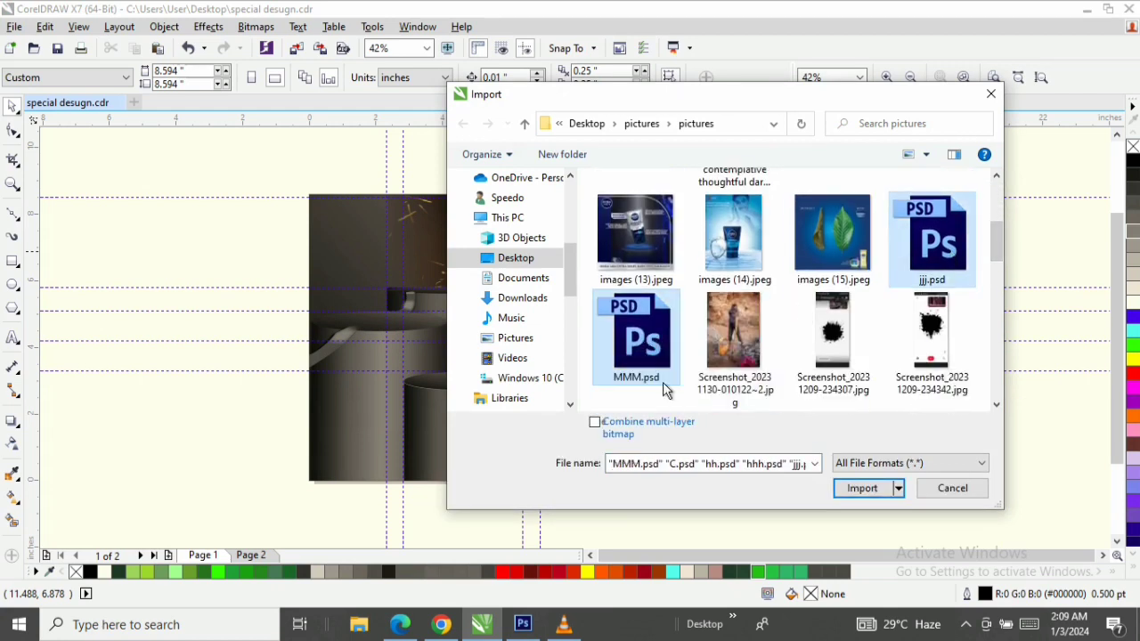
click(860, 490)
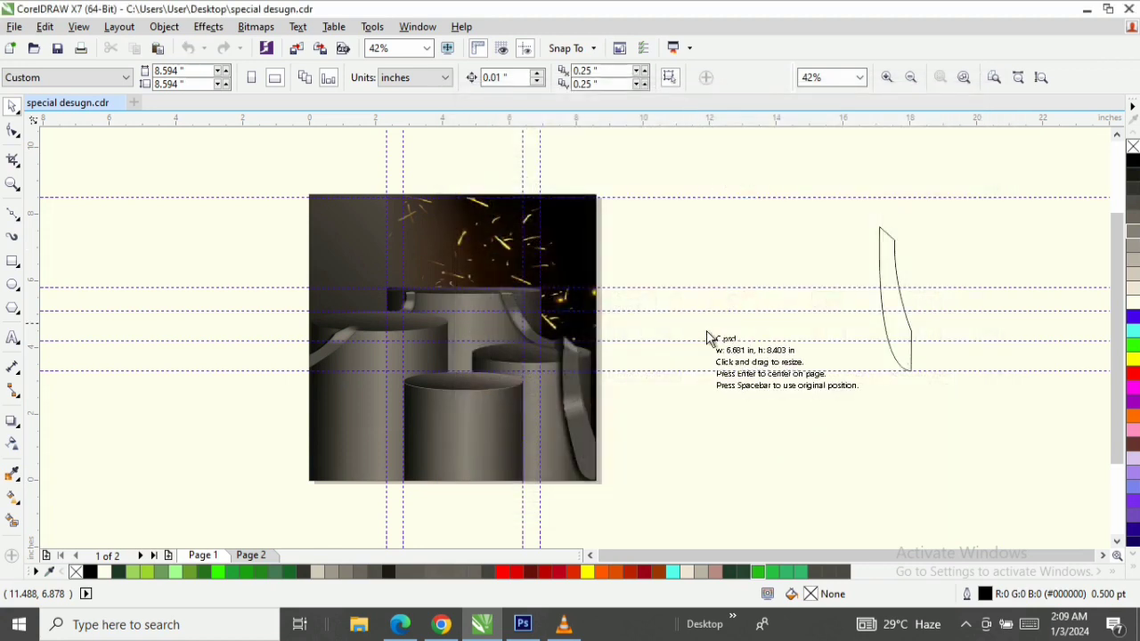
Place the five imported product images on the empty area beside the poster at their default size
click(707, 332)
click(783, 341)
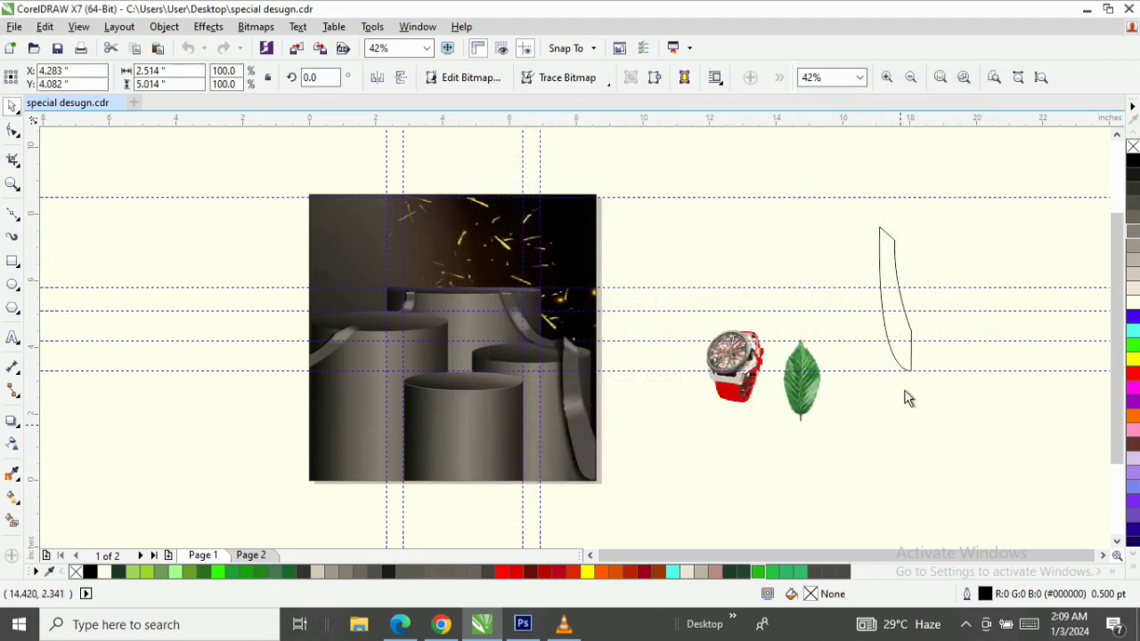
click(840, 337)
click(928, 338)
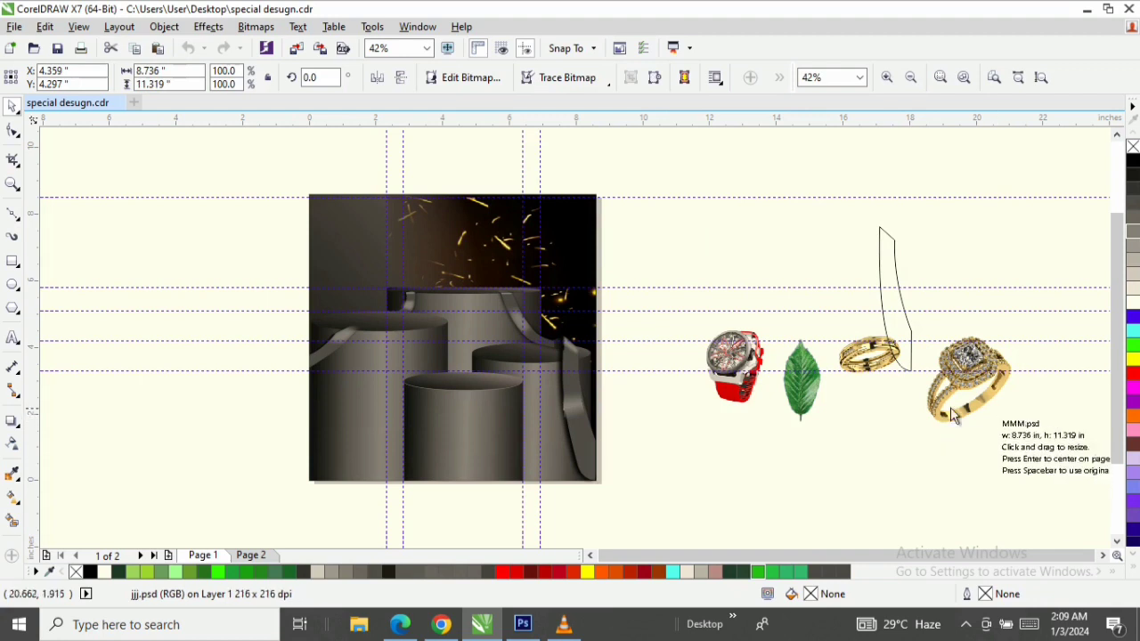
click(926, 426)
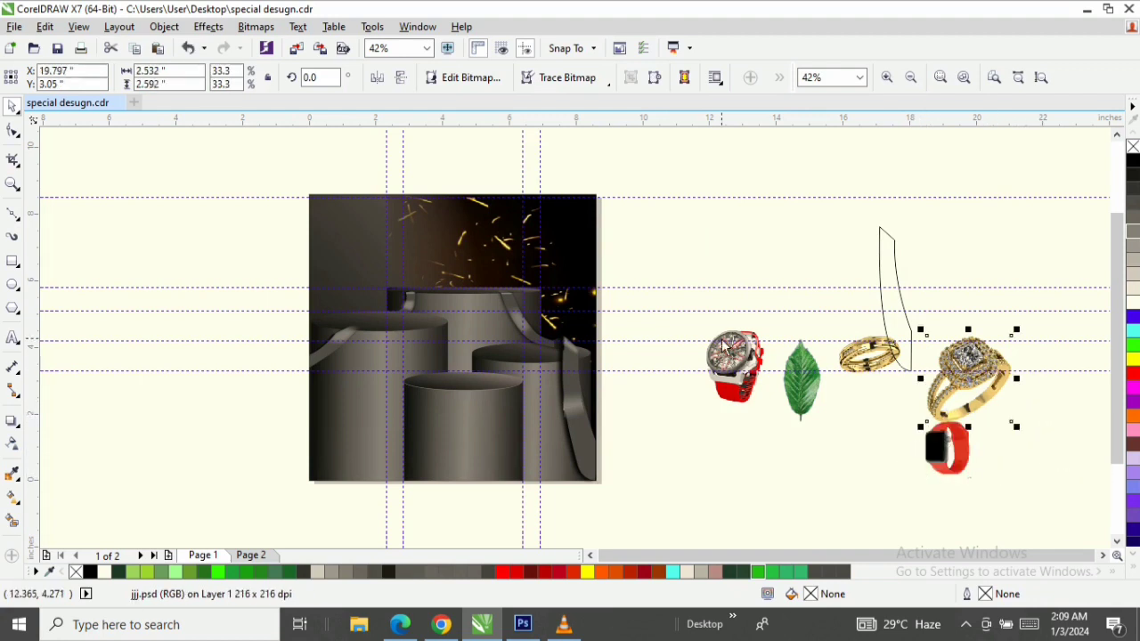
Delete the round red-strapped watch, the green leaf and the red smartwatch from beside the poster
drag(687, 288, 840, 473)
key(Delete)
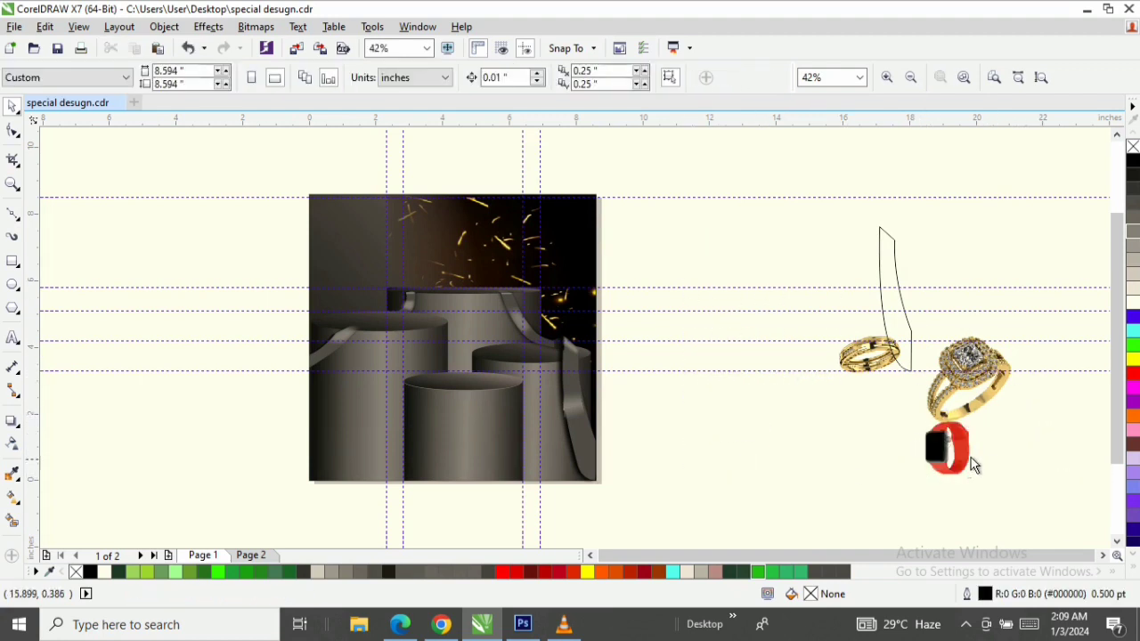
click(973, 464)
key(Delete)
Move the diamond ring onto the top of the left cylinder
drag(972, 375, 379, 296)
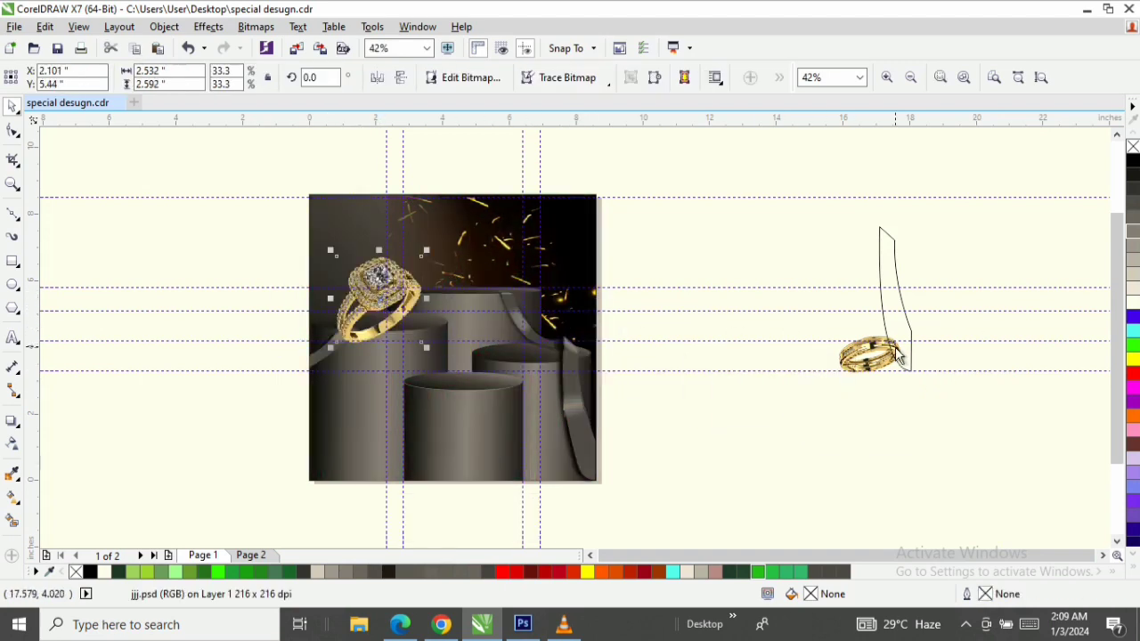
Move the plain gold band from beside the poster onto the top of the right cylinder
click(872, 354)
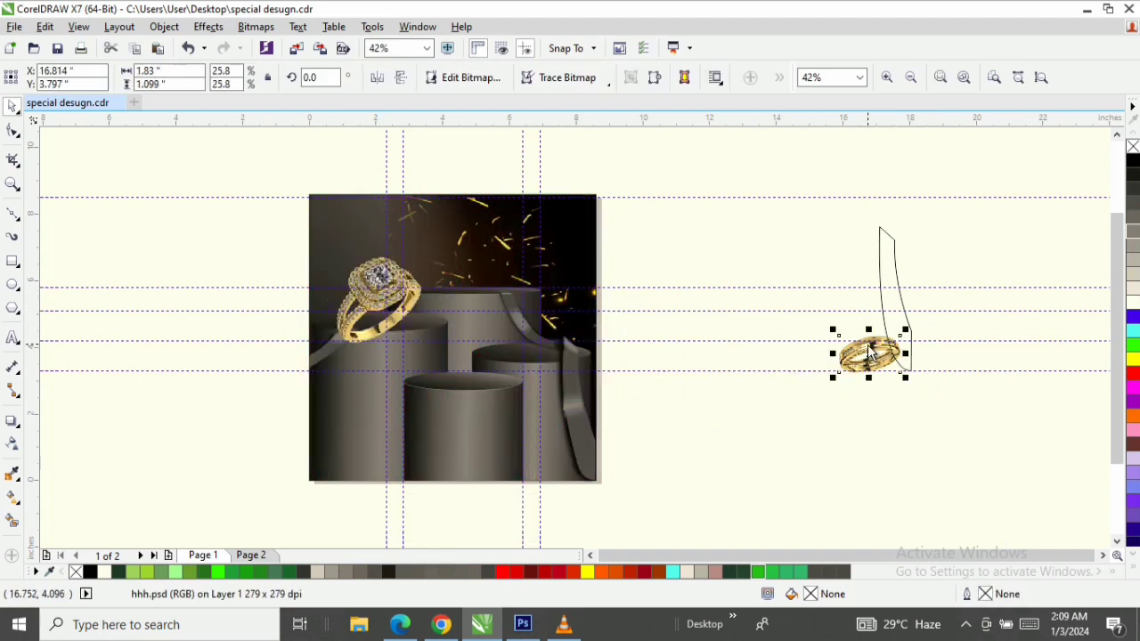
drag(871, 352, 536, 341)
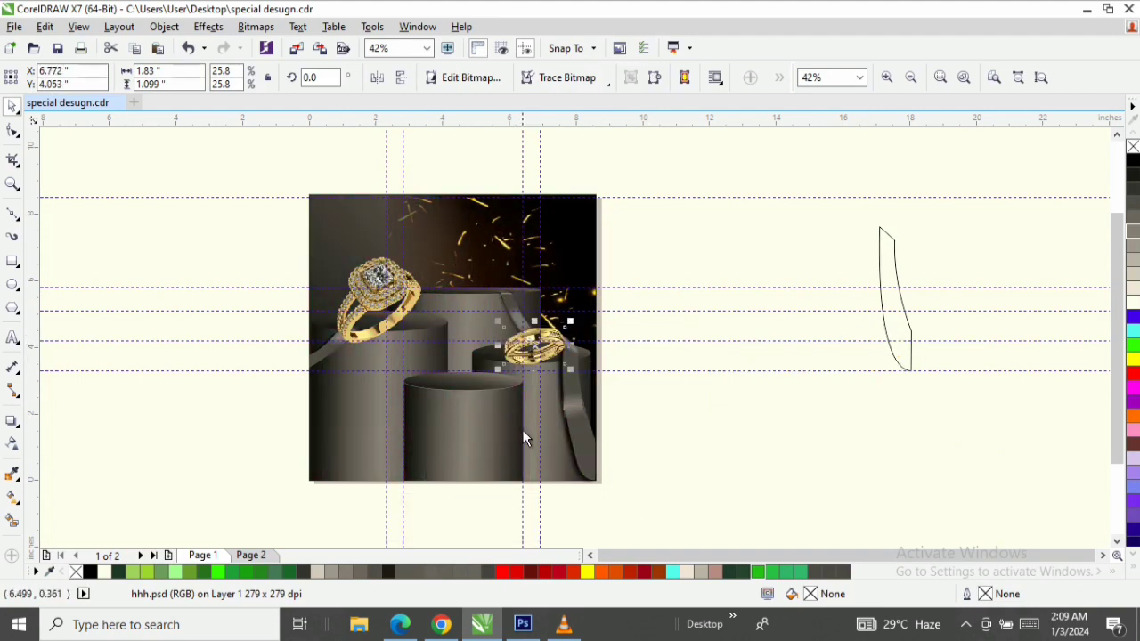
Shrink the diamond ring on the left cylinder to about 1.15 × 1.17 inches and place a copy on the front cylinder
key(z)
drag(282, 221, 629, 490)
key(space)
click(515, 236)
click(522, 218)
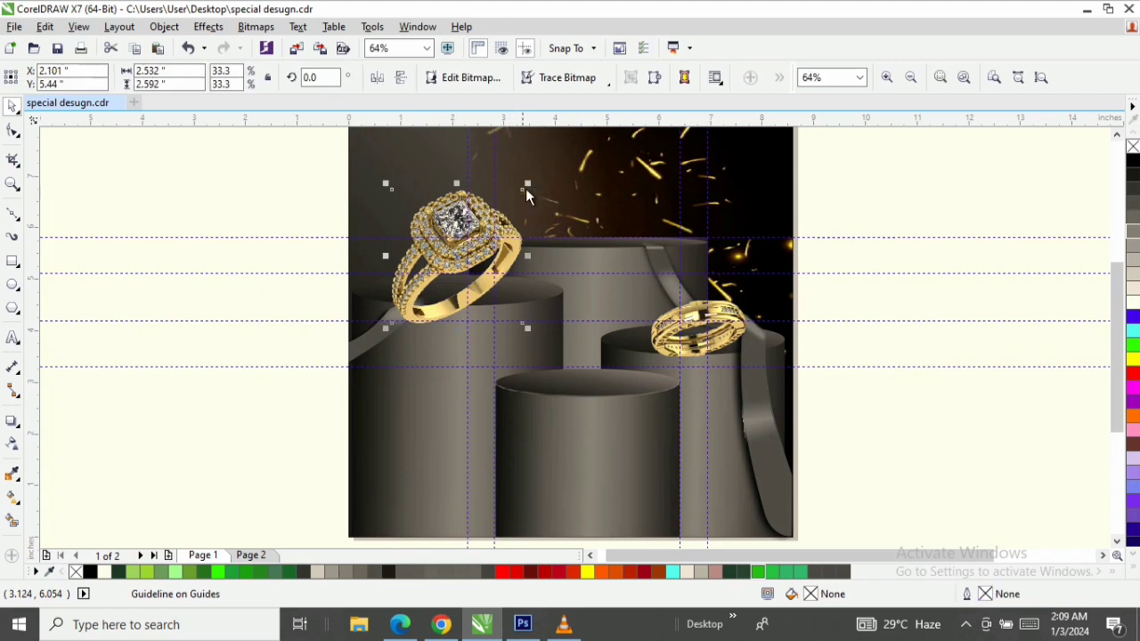
drag(527, 184, 499, 212)
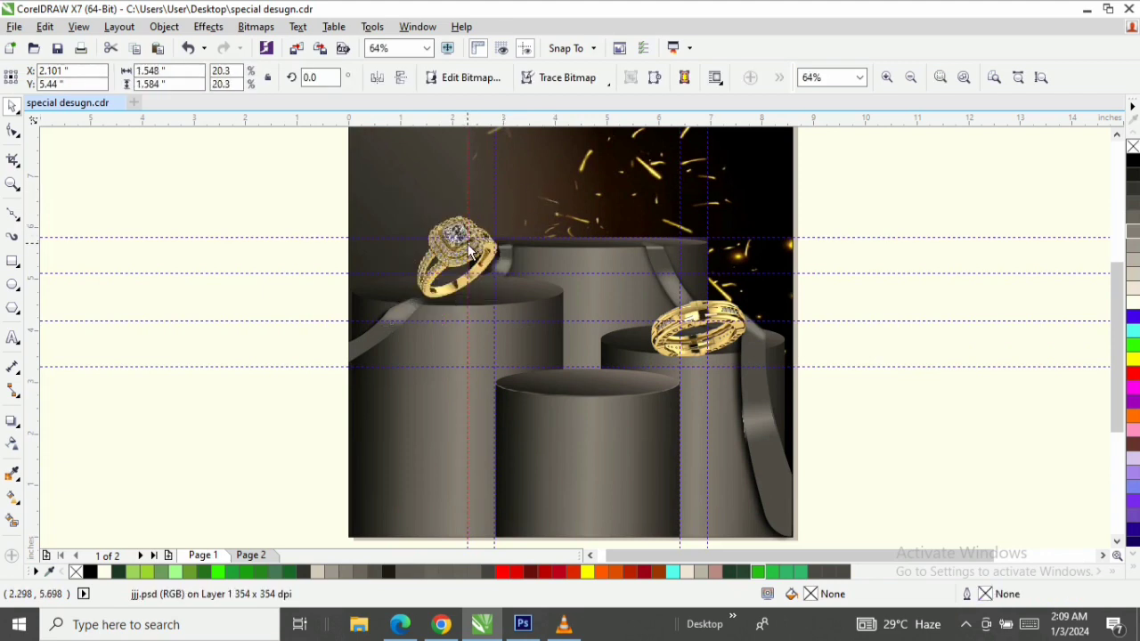
click(468, 252)
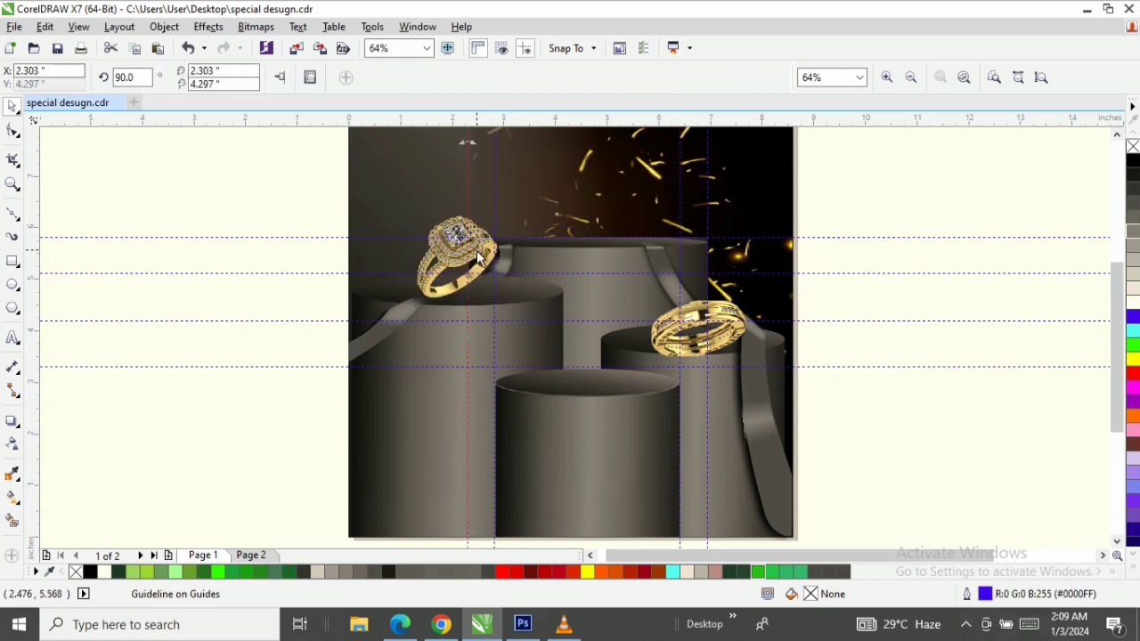
click(487, 263)
drag(504, 214, 481, 232)
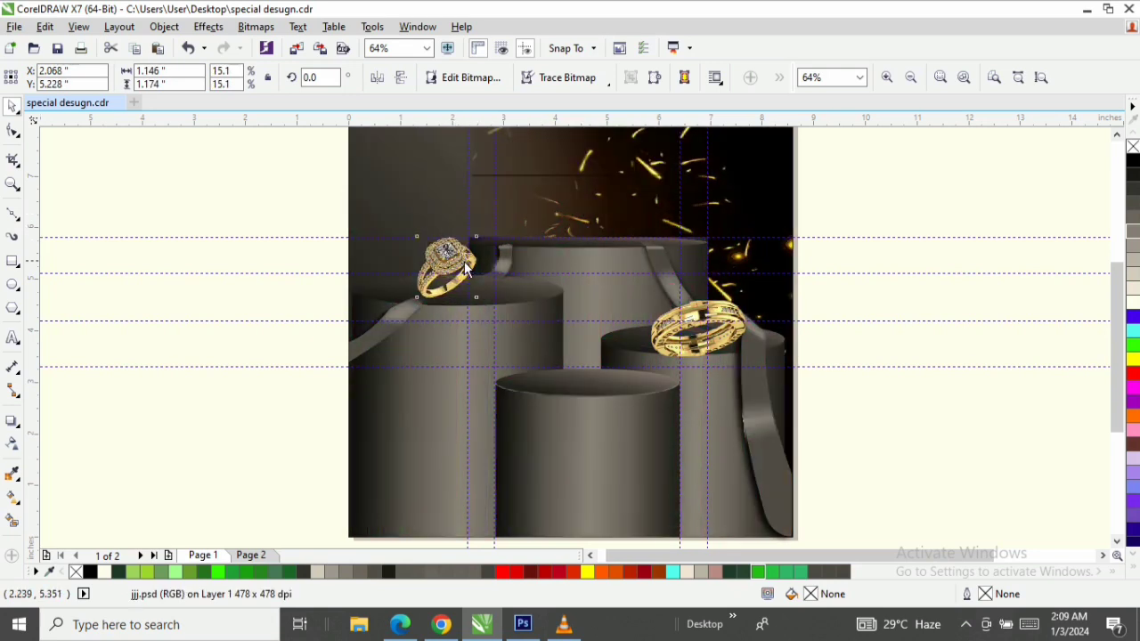
drag(452, 268, 583, 358)
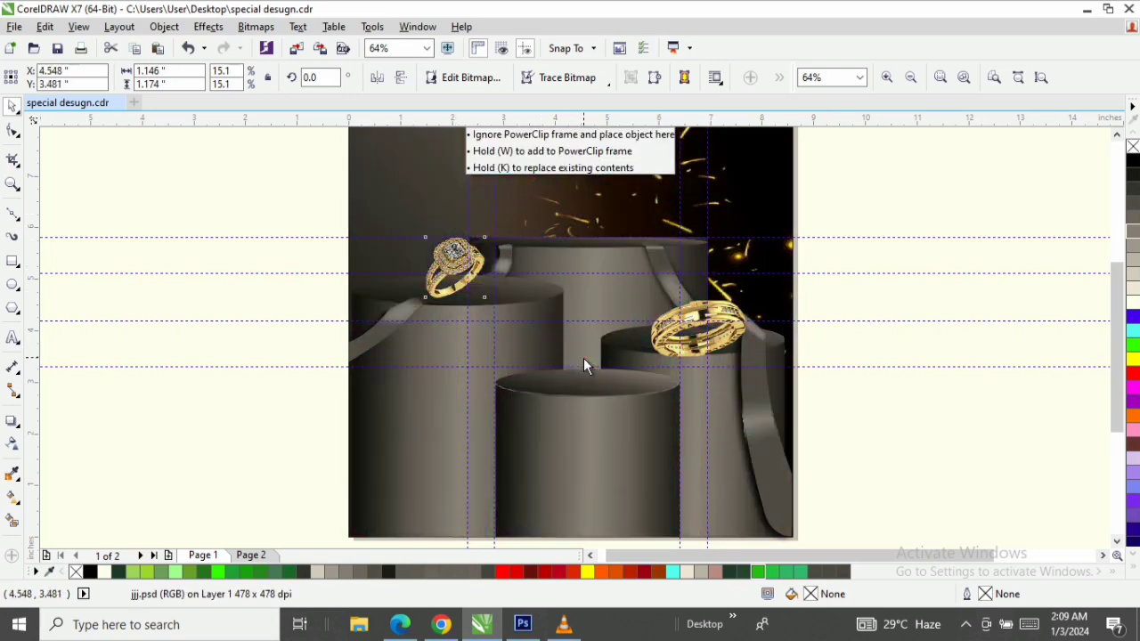
Shrink the gold band to about 1.29 × 0.77 inches and place a horizontally mirrored copy on the back cylinder
click(708, 322)
click(710, 323)
drag(756, 301, 596, 221)
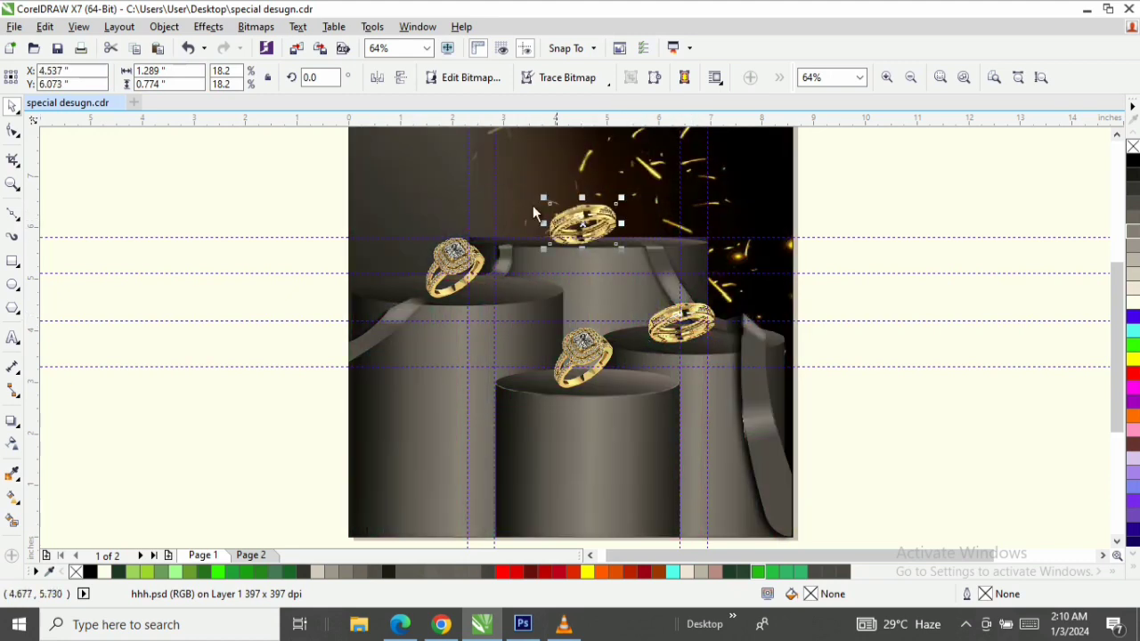
click(377, 80)
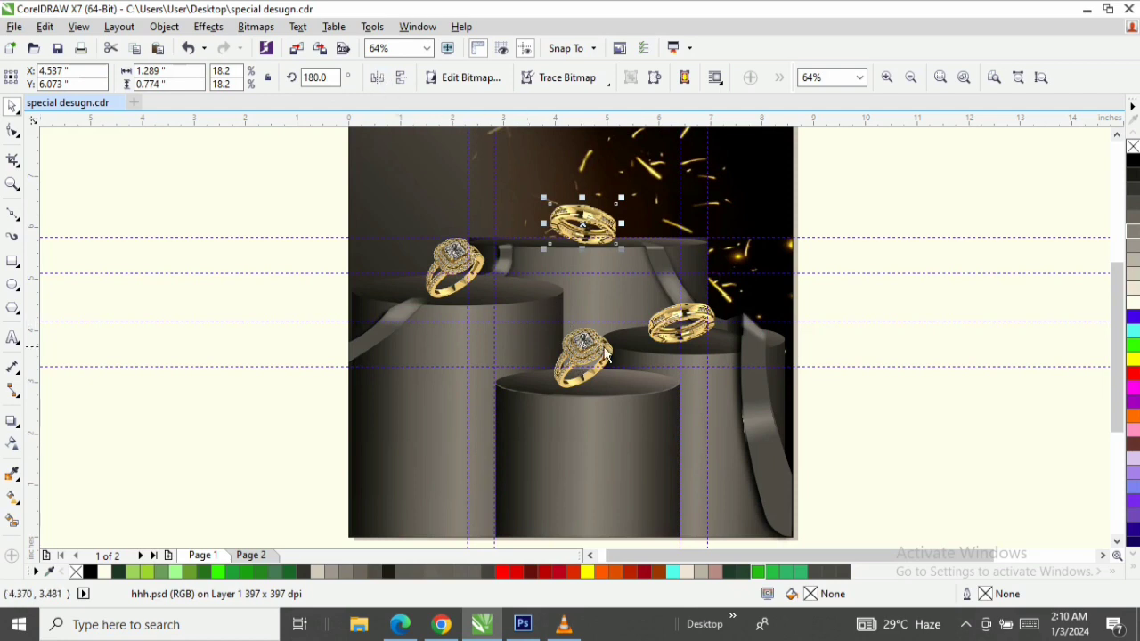
Nudge the front diamond ring slightly right, and give it and the right gold band drop shadows at angles 156 and 154
drag(594, 346, 582, 340)
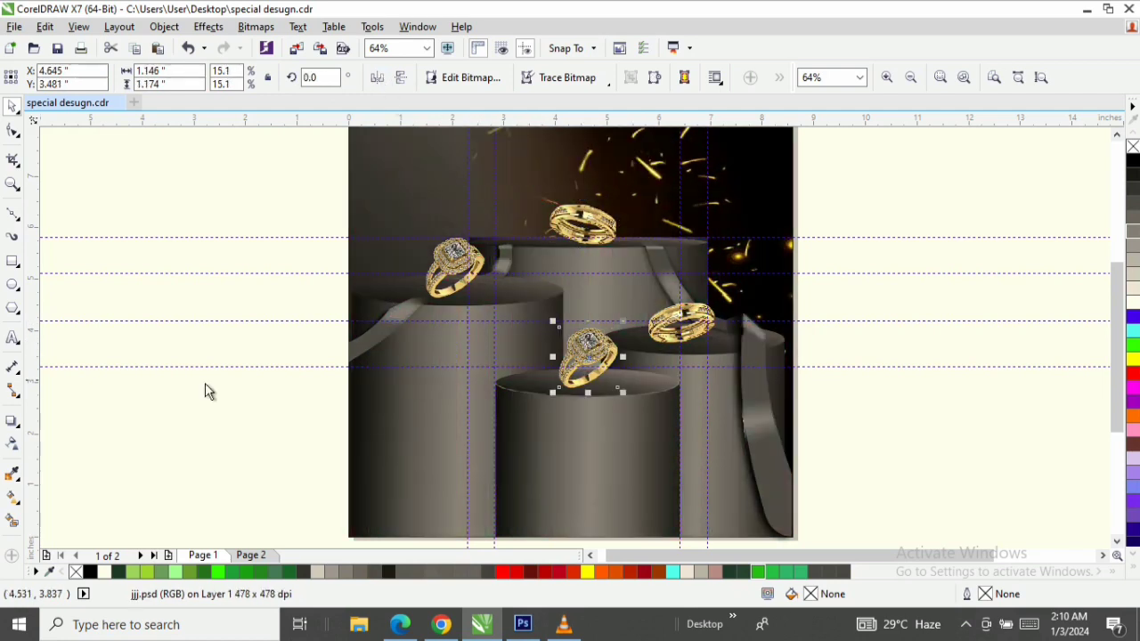
click(11, 423)
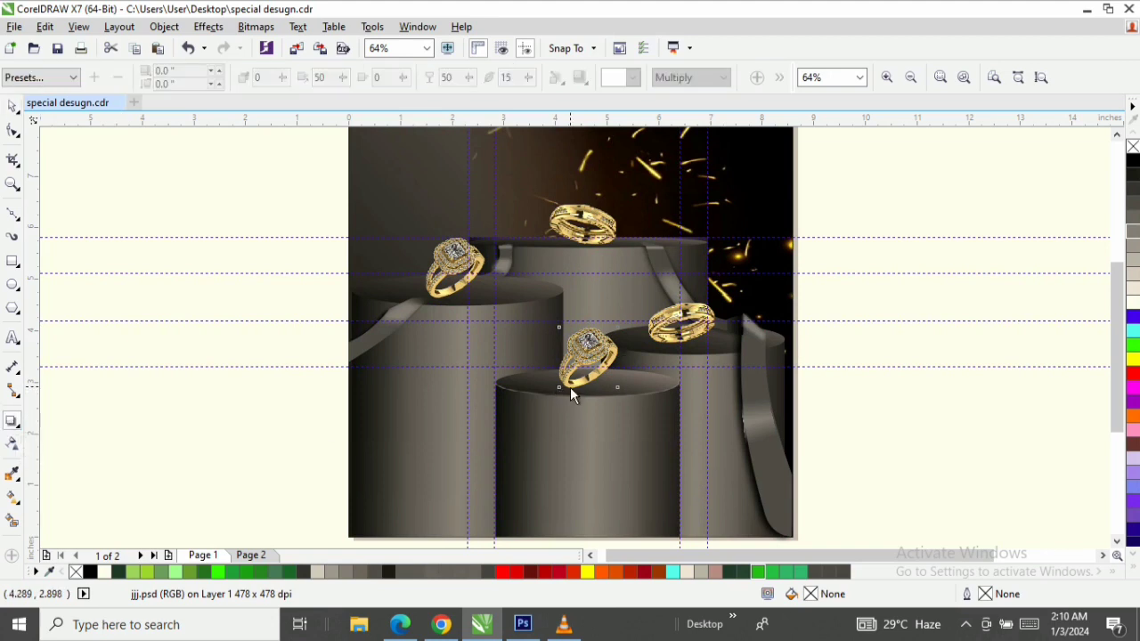
drag(570, 387, 556, 378)
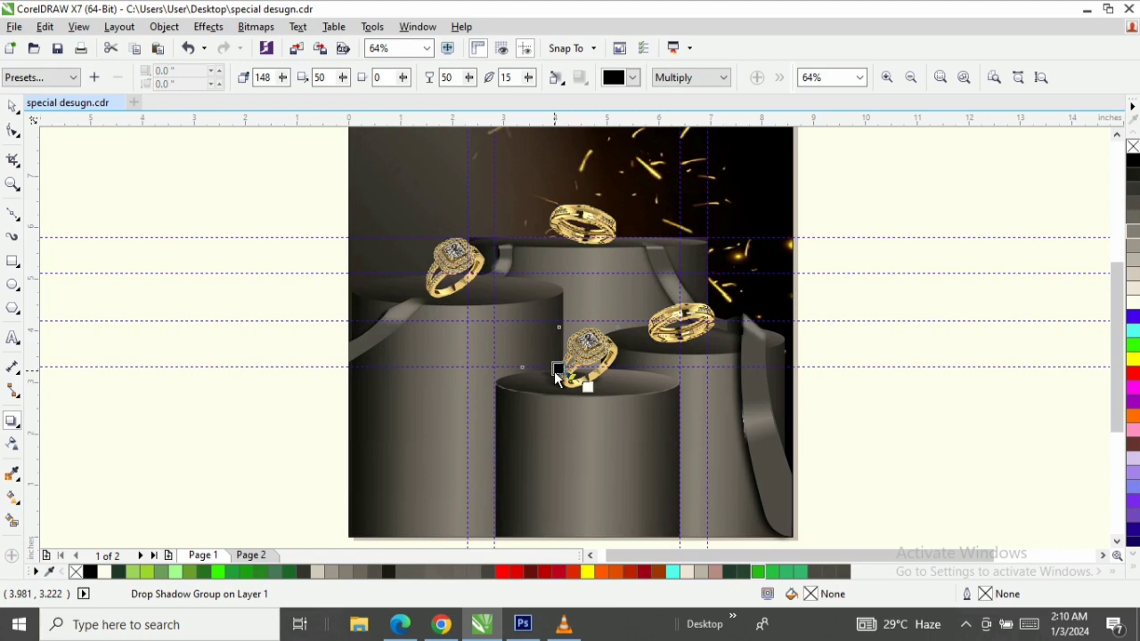
mouse_move(555, 372)
mouse_down()
mouse_move(536, 376)
mouse_move(545, 370)
mouse_up()
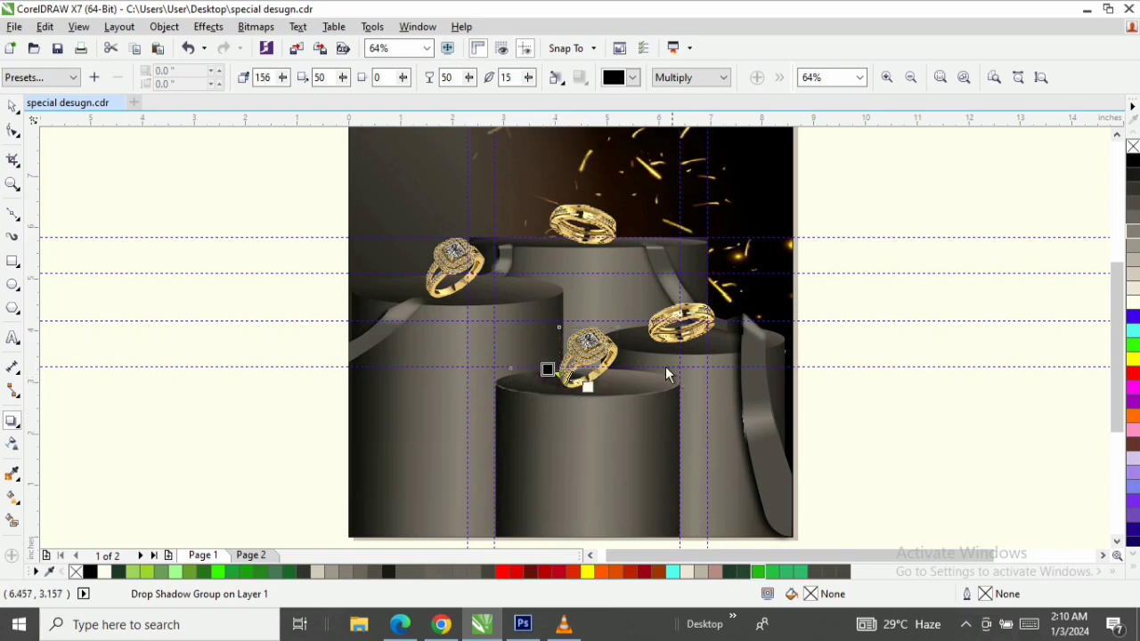
click(659, 340)
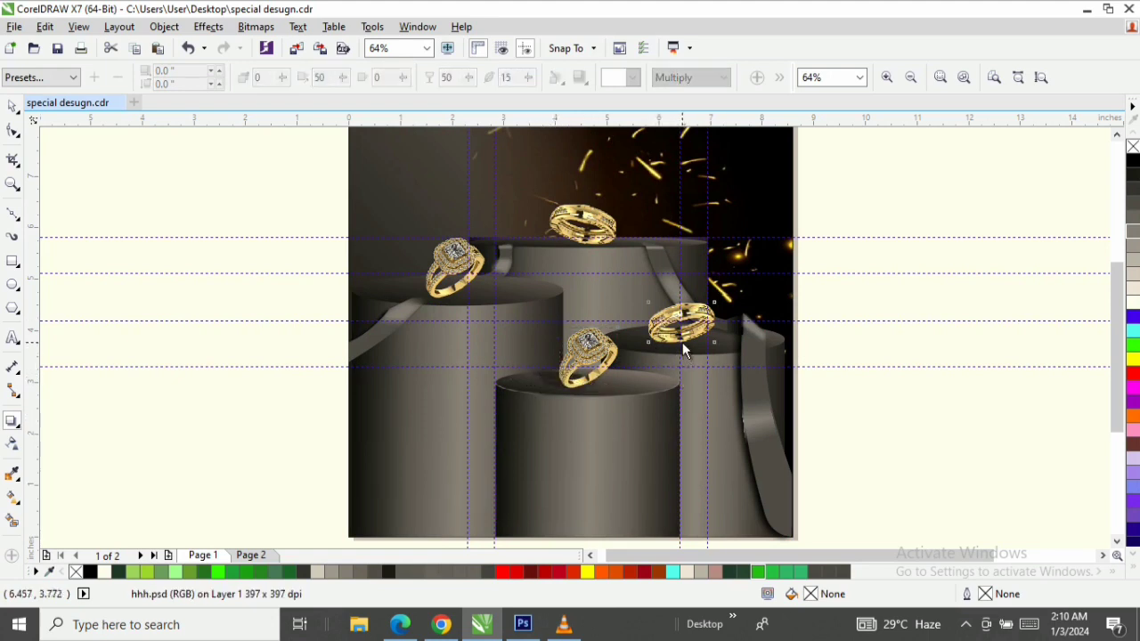
drag(682, 342, 657, 332)
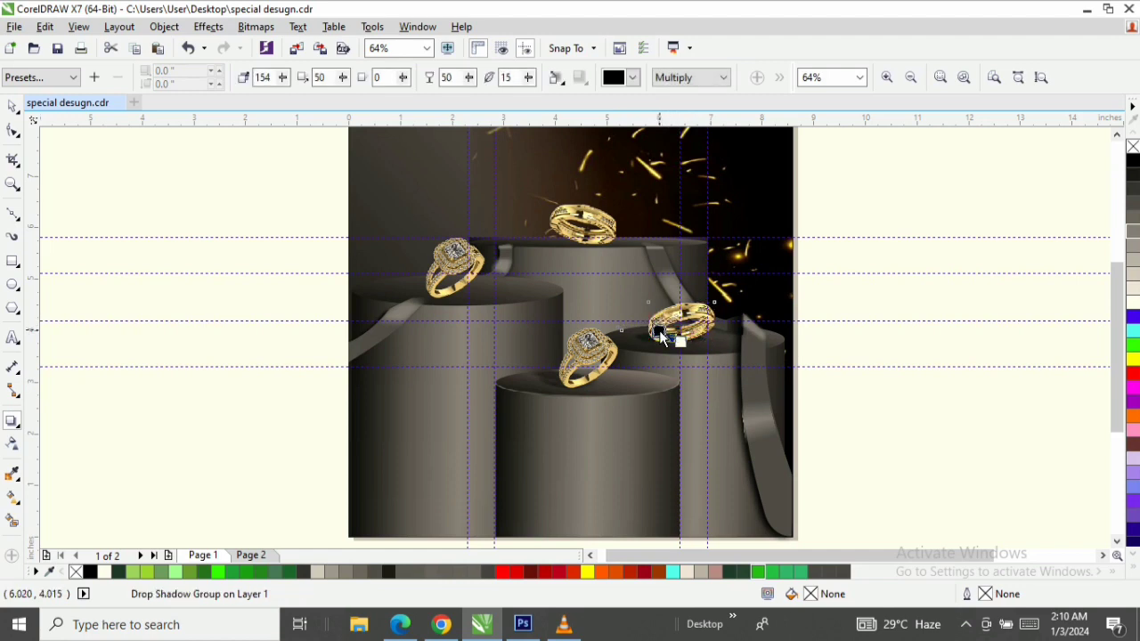
Add a drop shadow to the diamond ring on the left cylinder, cast up and to its left at an angle of 155
click(446, 293)
drag(445, 293, 424, 276)
key(z)
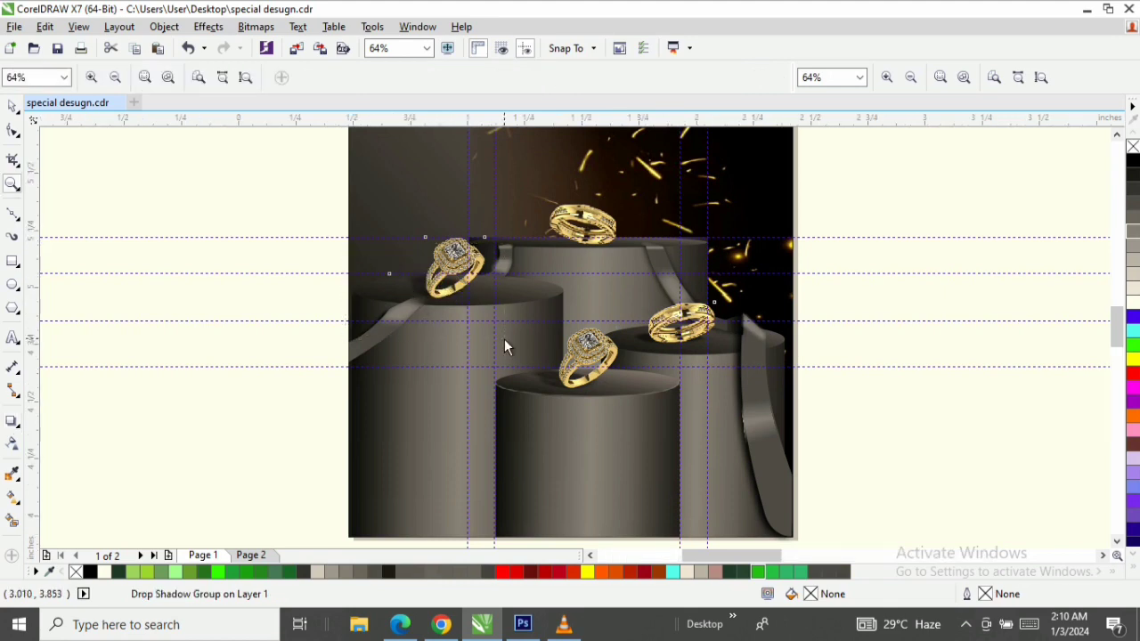
drag(504, 339, 345, 236)
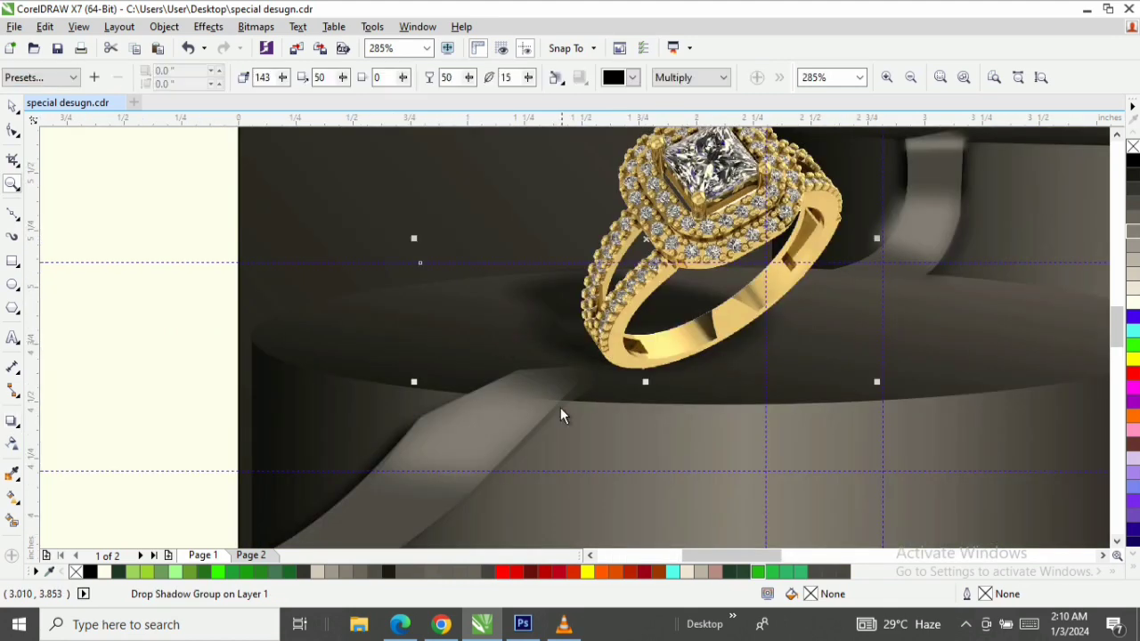
key(z)
right_click(576, 352)
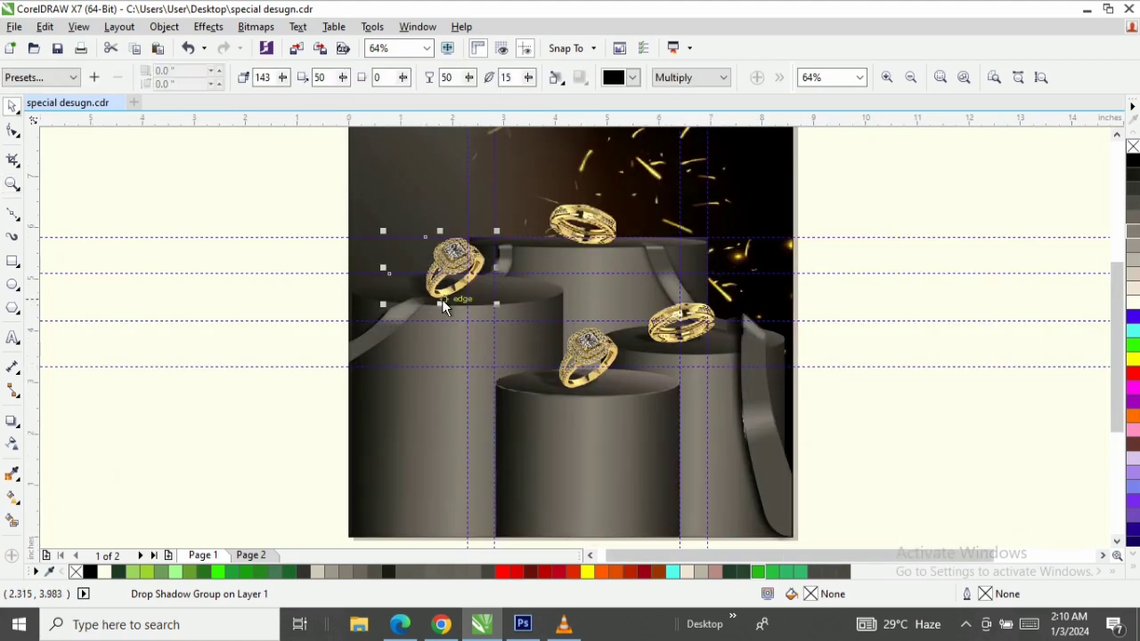
click(12, 420)
drag(424, 275, 424, 283)
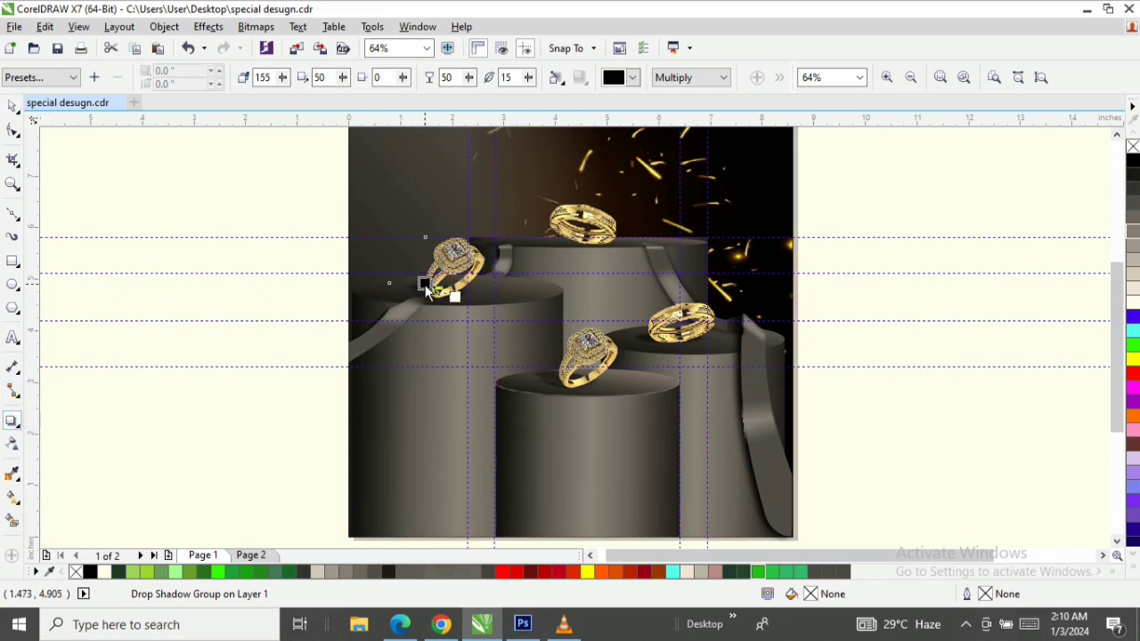
Add a drop shadow at an angle of 90 to the gold band on the back cylinder
click(580, 233)
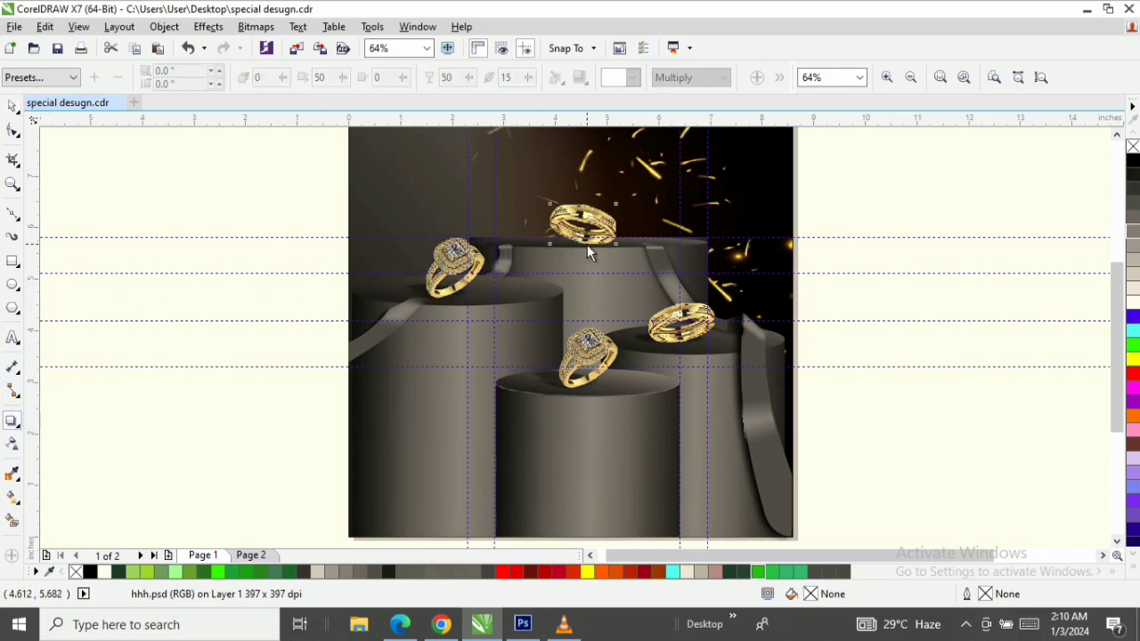
drag(582, 228, 580, 239)
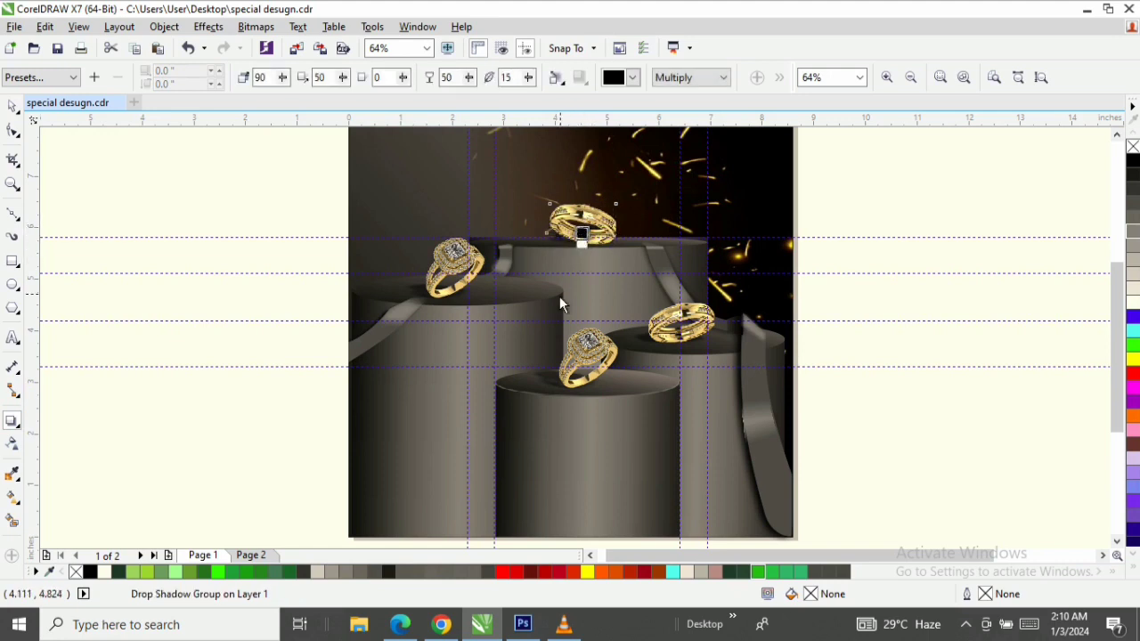
key(space)
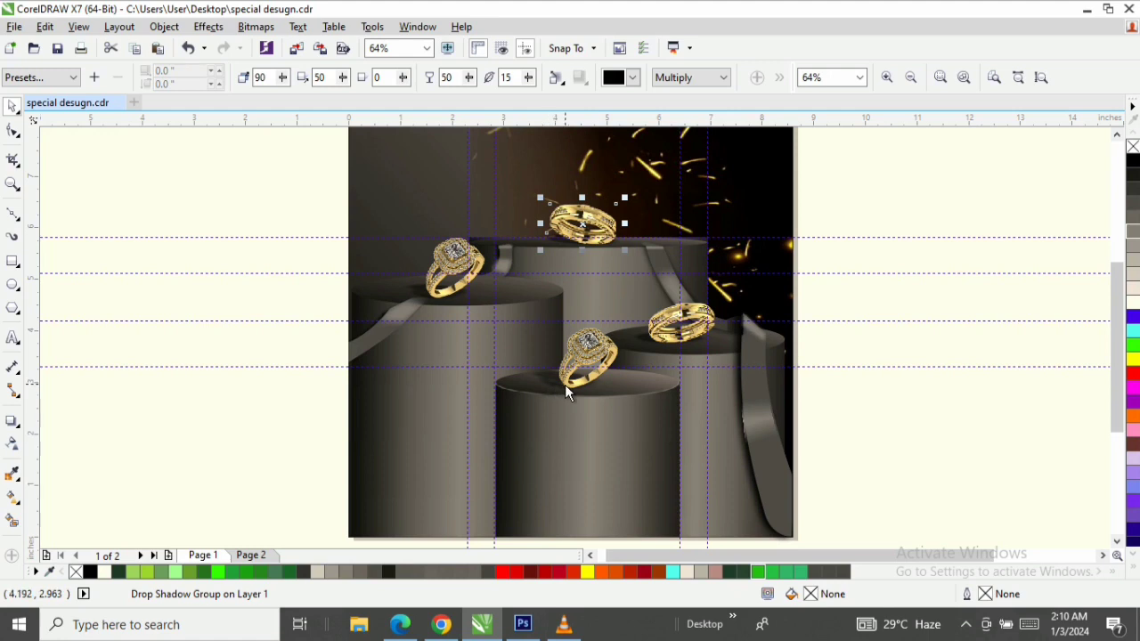
Fit the whole poster in view and check the design in full-screen preview
key(z)
click(246, 76)
key(space)
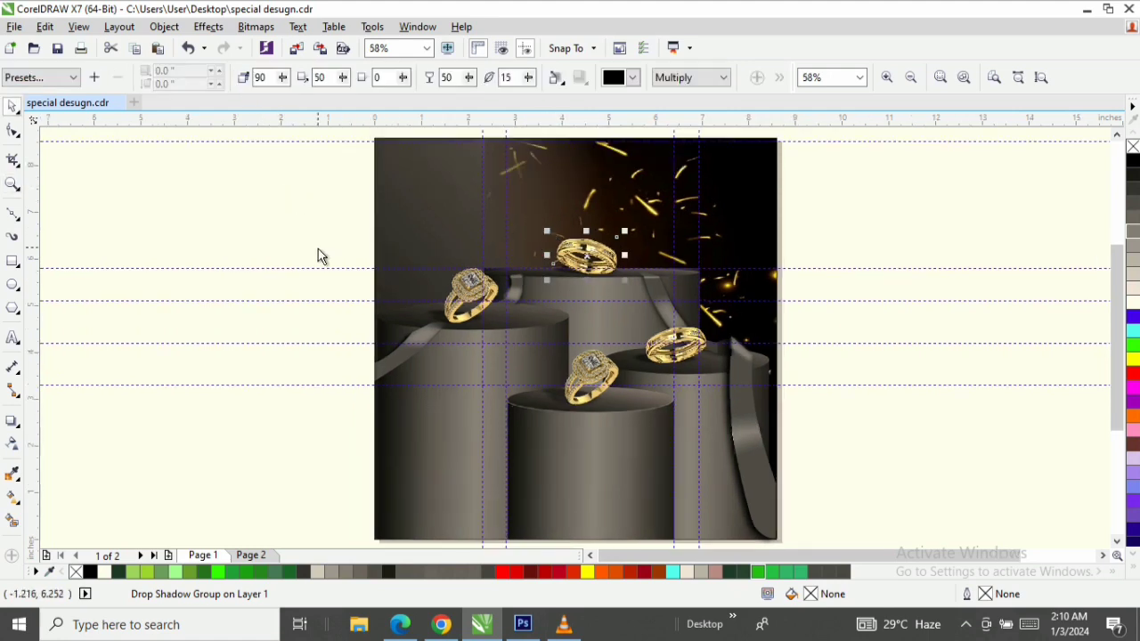
right_click(296, 205)
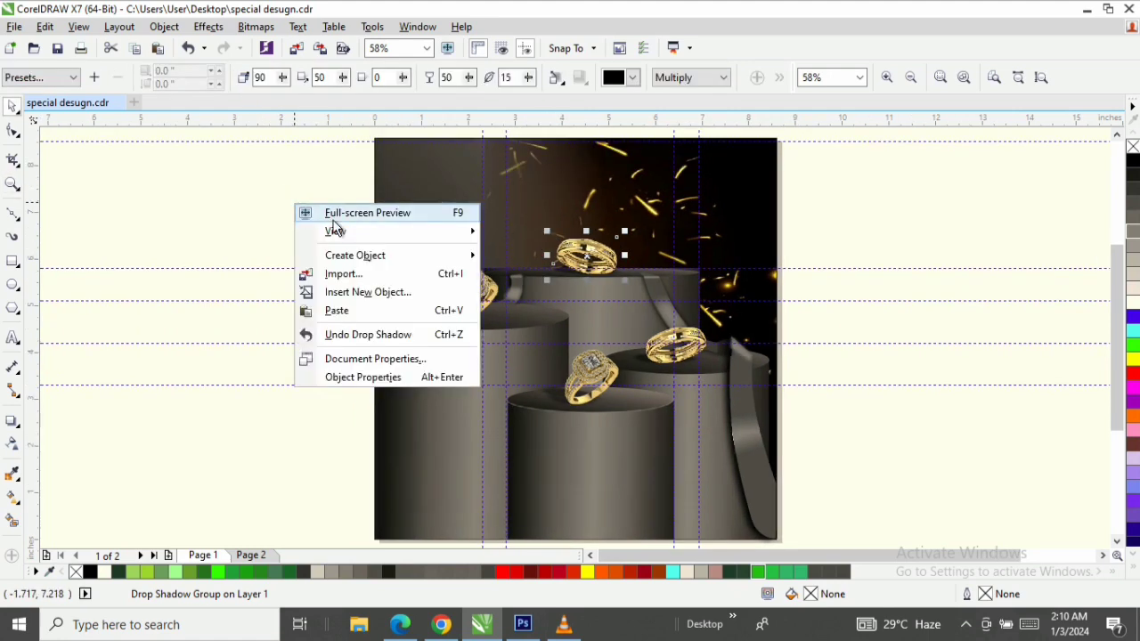
click(333, 220)
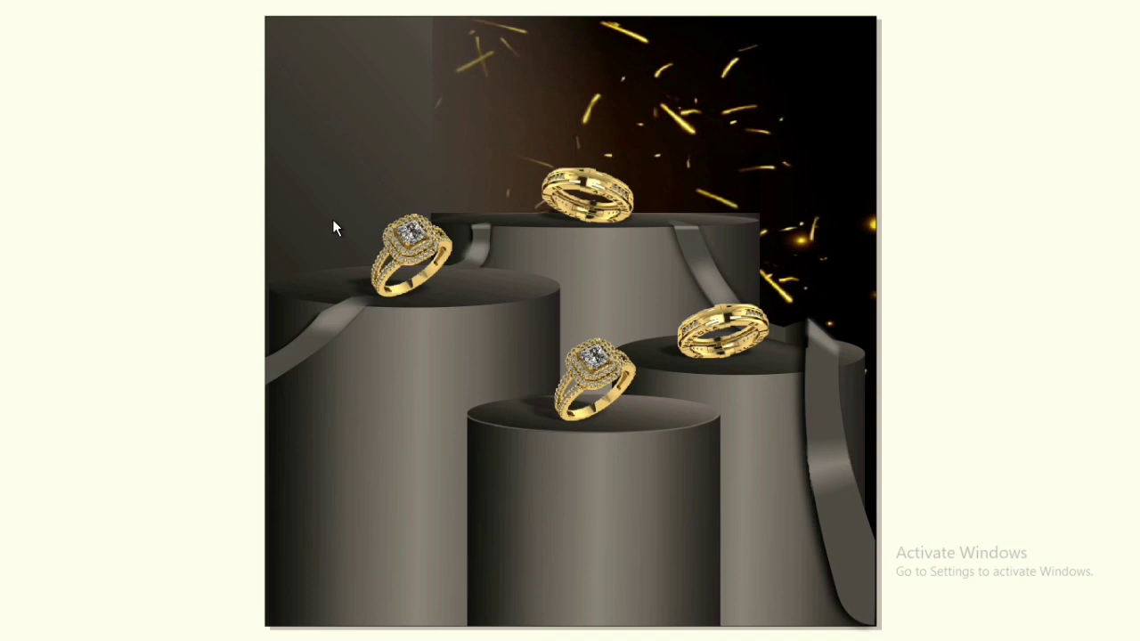